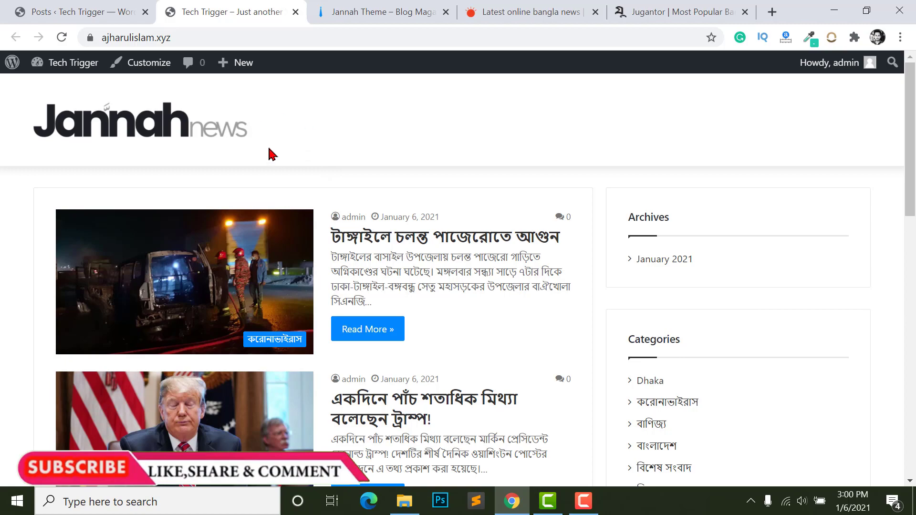
Compare the site's own homepage with the Jannah theme demo homepage and its content blocks.
scroll(404, 244, "down", 10)
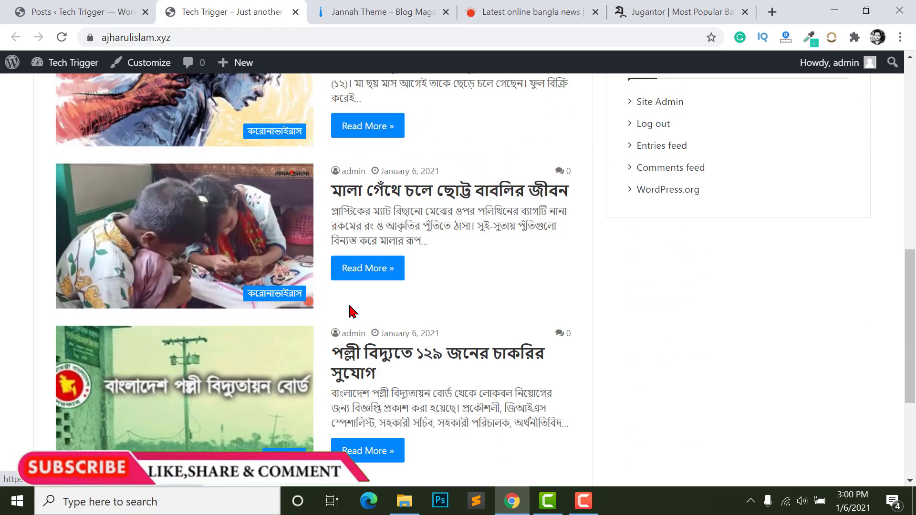
scroll(343, 298, "up", 10)
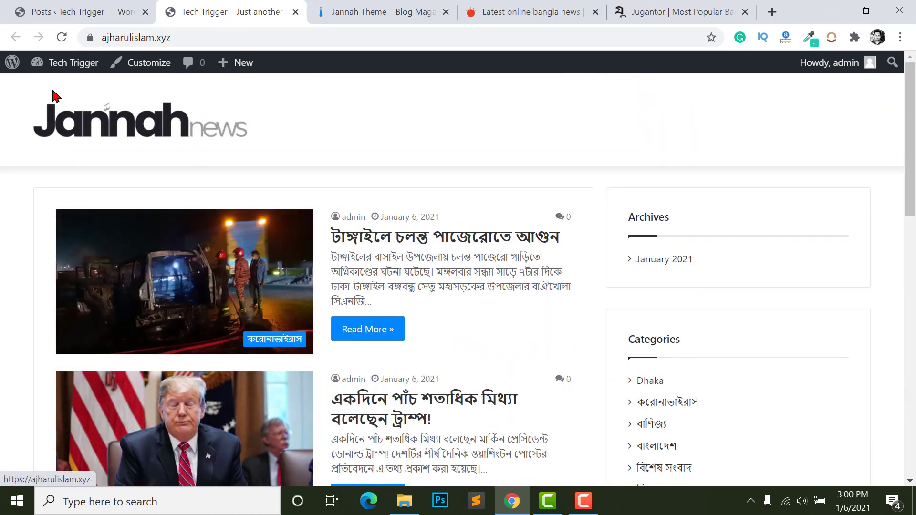
left_click(419, 11)
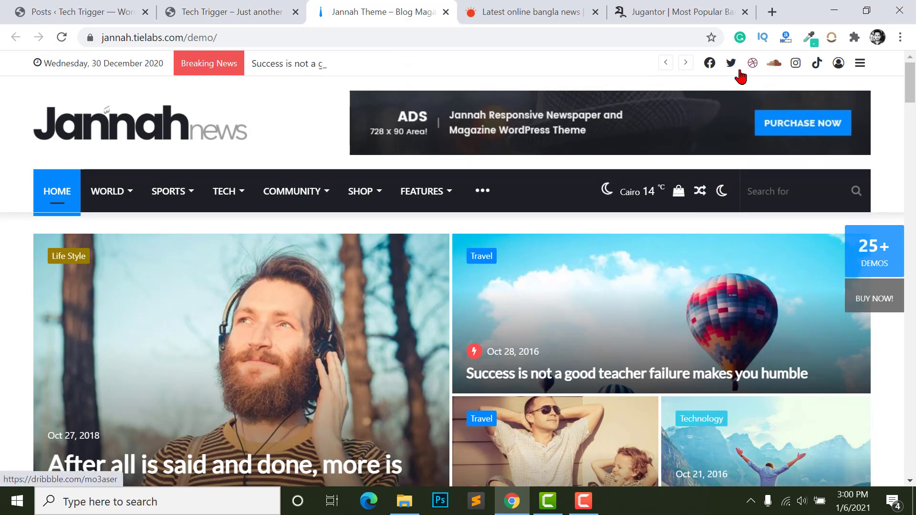
scroll(97, 273, "down", 12)
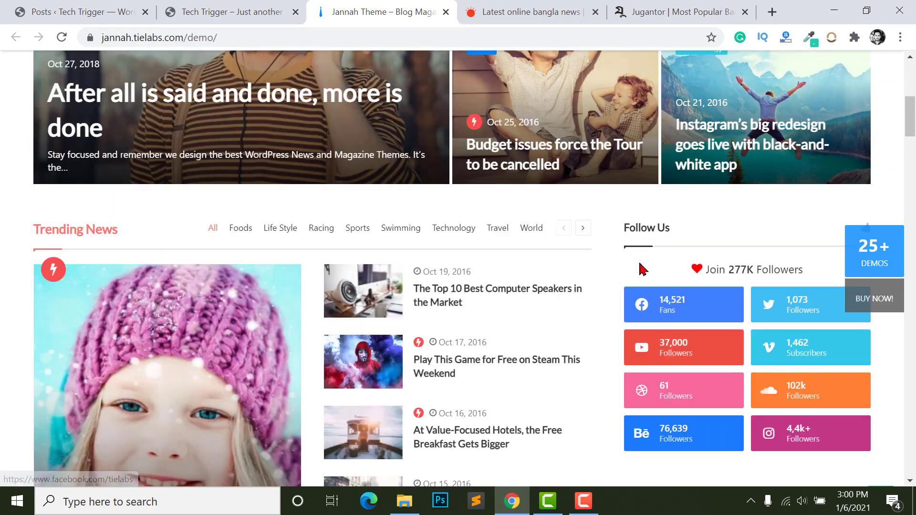
scroll(98, 273, "down", 15)
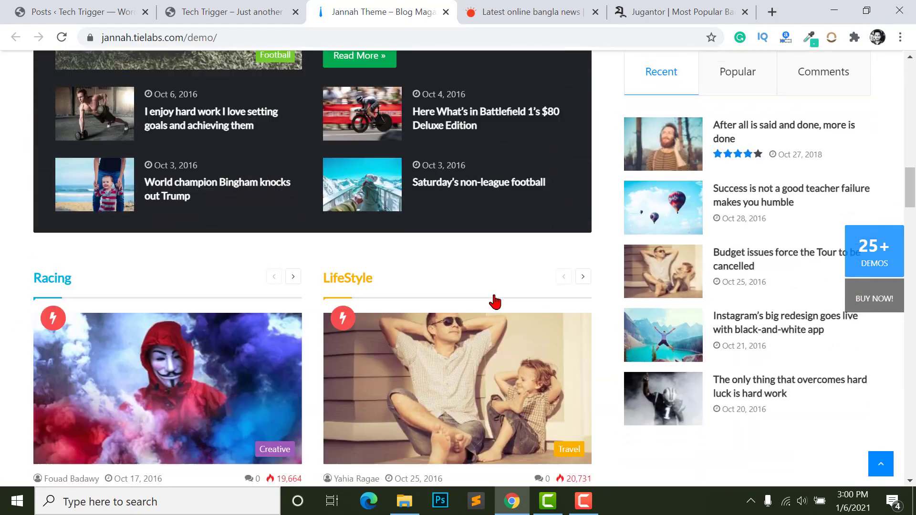
scroll(666, 292, "down", 15)
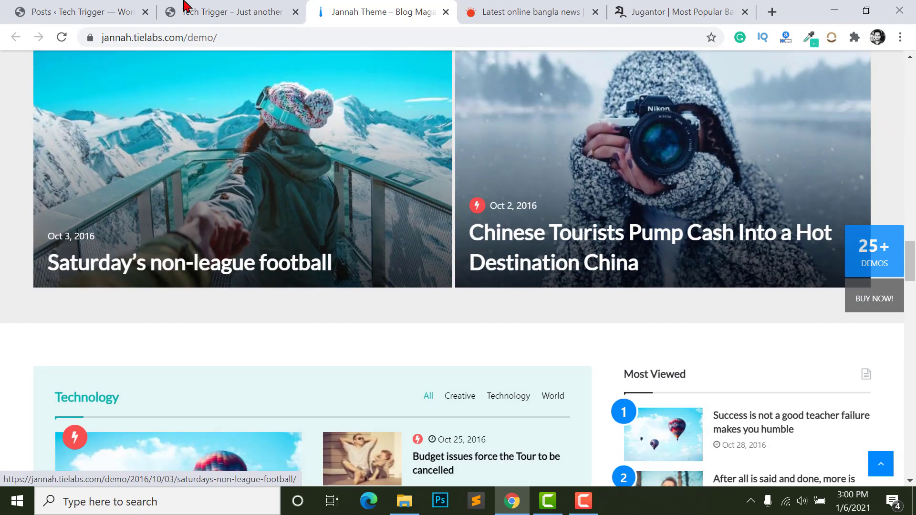
left_click(188, 11)
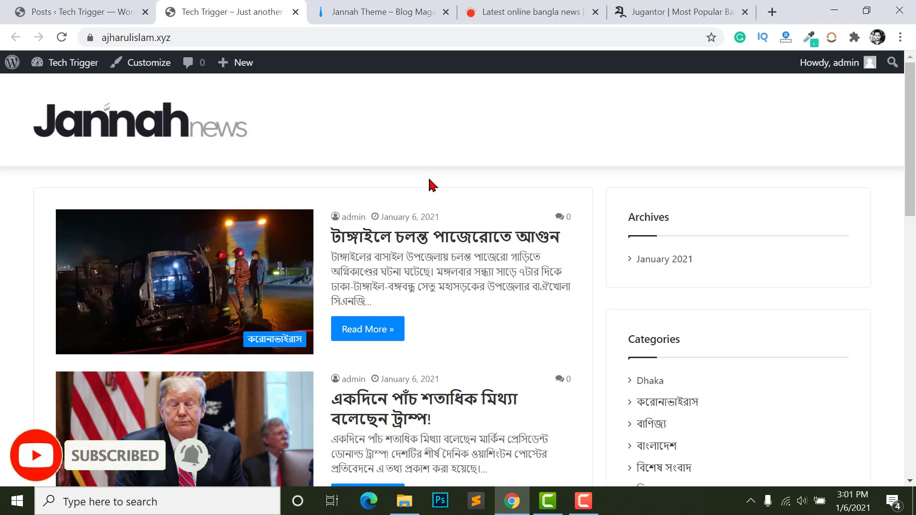
Open the General settings of the Jannah theme options in the WordPress admin.
key("ctrl+shift+Tab")
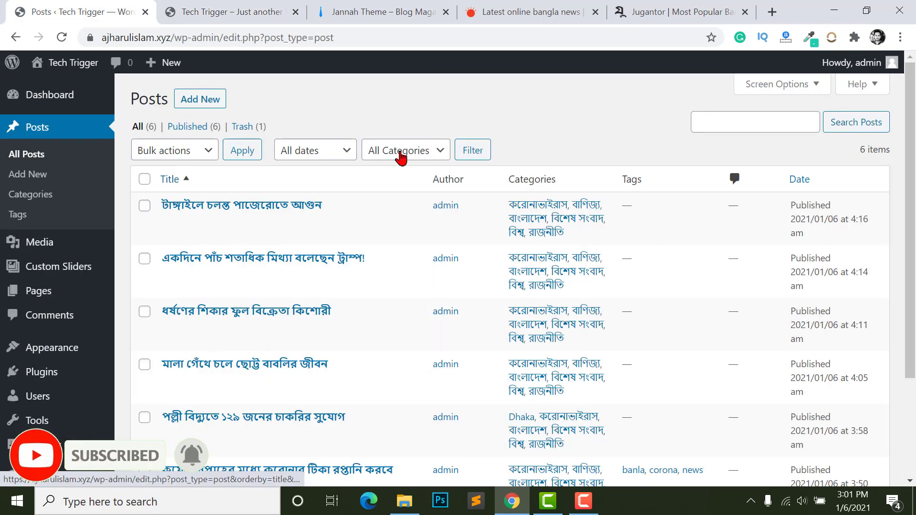
scroll(230, 334, "down", 1)
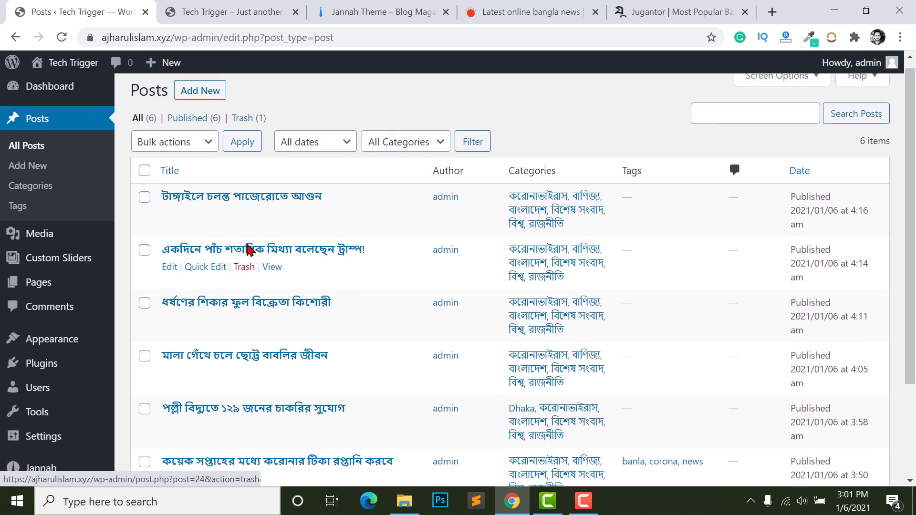
scroll(48, 396, "down", 3)
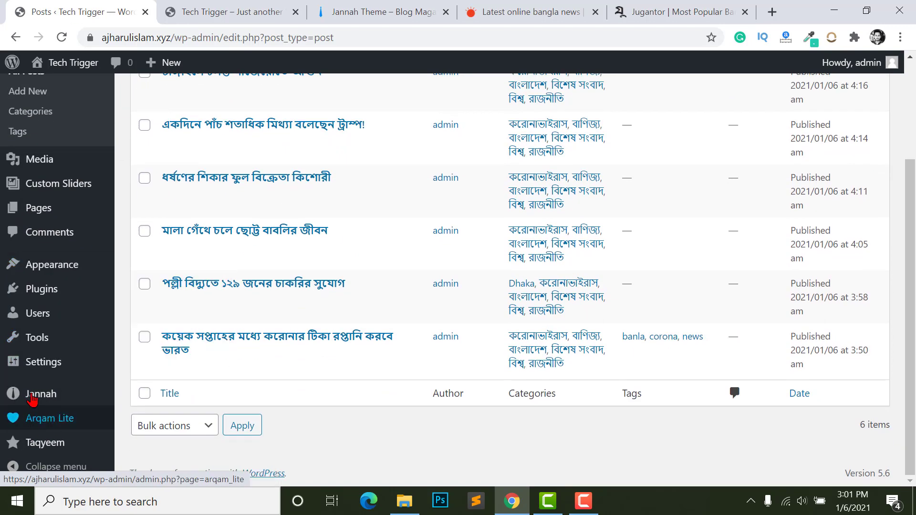
mouse_move(28, 394)
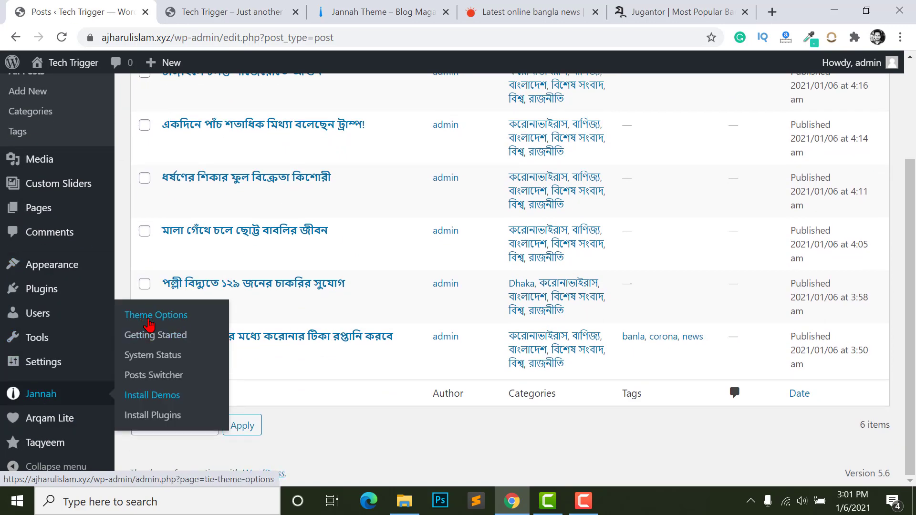
left_click(150, 324)
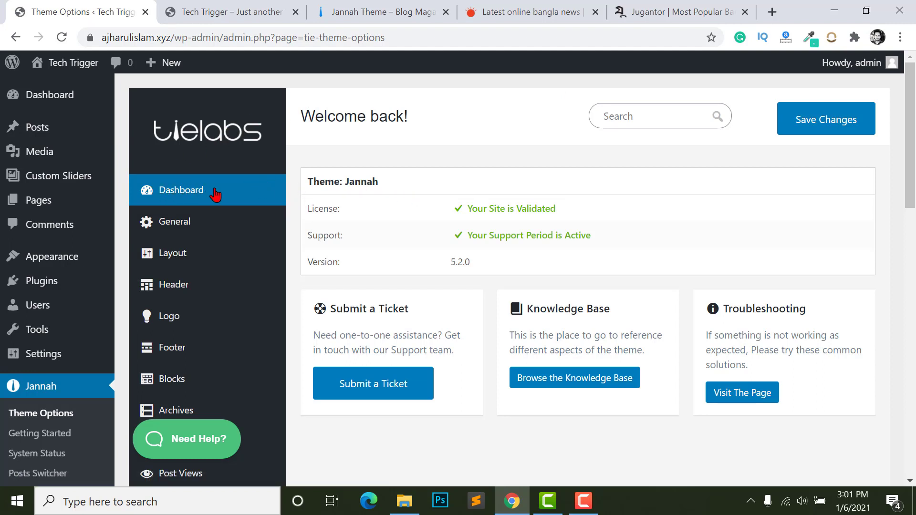
scroll(453, 262, "down", 2)
scroll(364, 96, "up", 1)
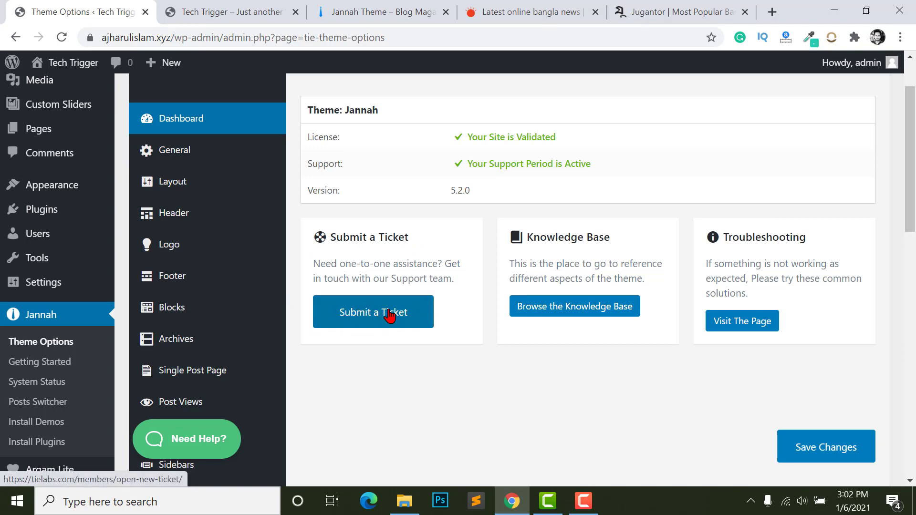
left_click(179, 158)
scroll(608, 196, "up", 2)
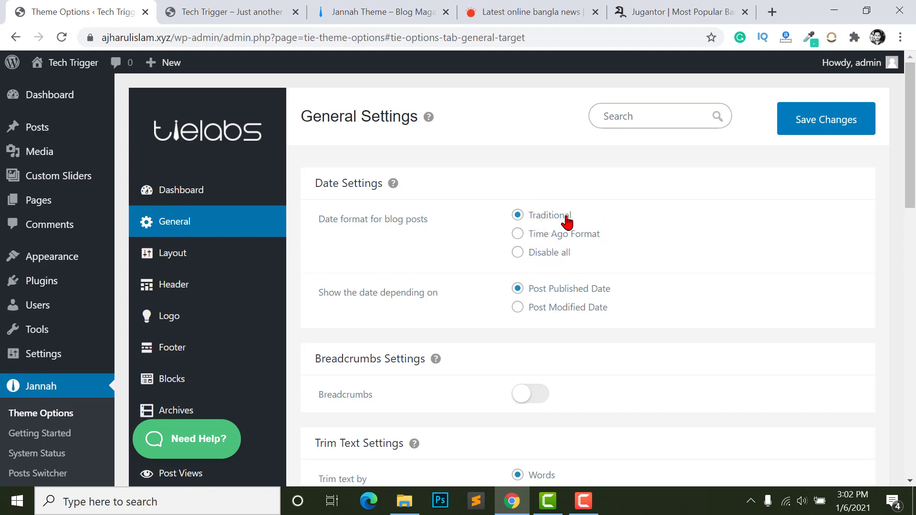
Check how the post dates are displayed on the site's homepage.
left_click(213, 12)
scroll(435, 310, "down", 2)
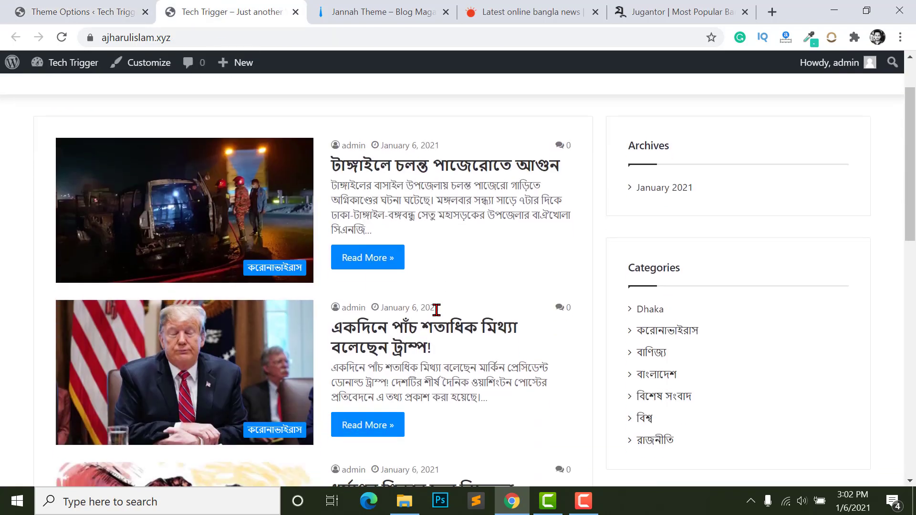
scroll(365, 158, "up", 1)
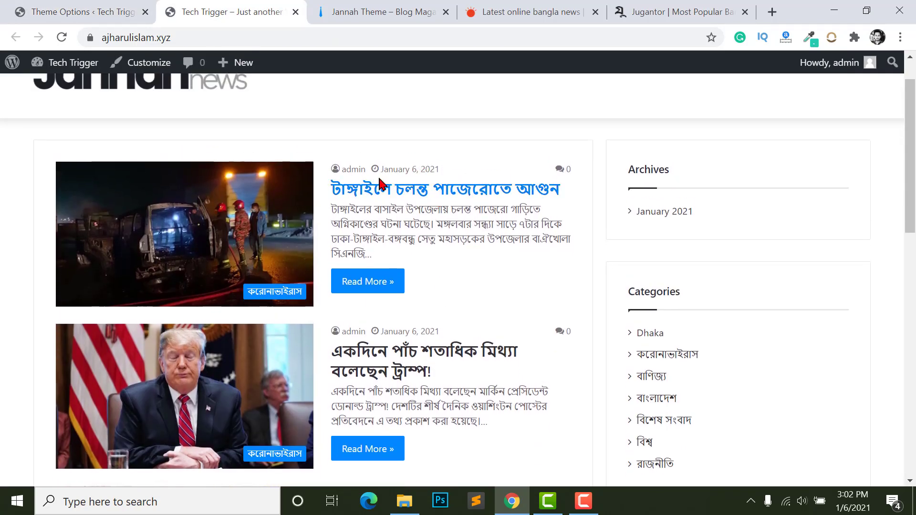
Set the blog post date format to Time Ago Format, with the date depending on Post Published Date.
left_click(74, 8)
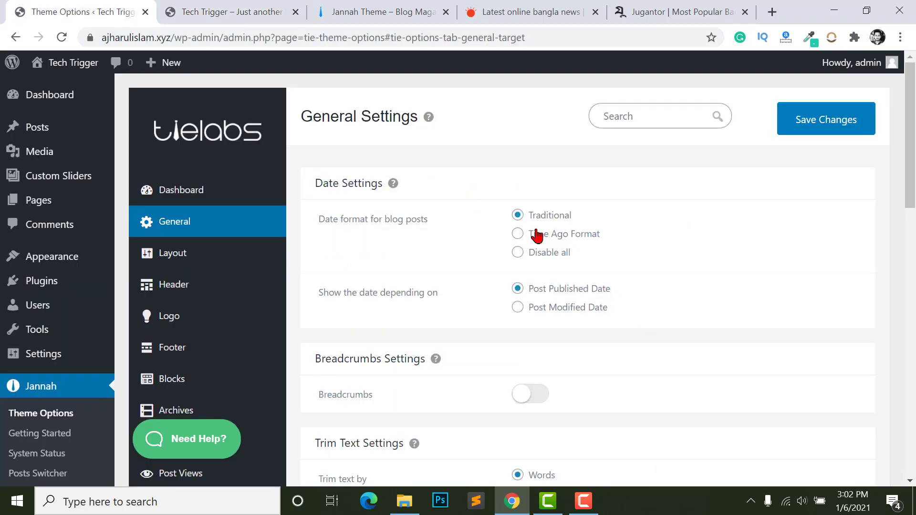
left_click(517, 235)
scroll(480, 295, "down", 1)
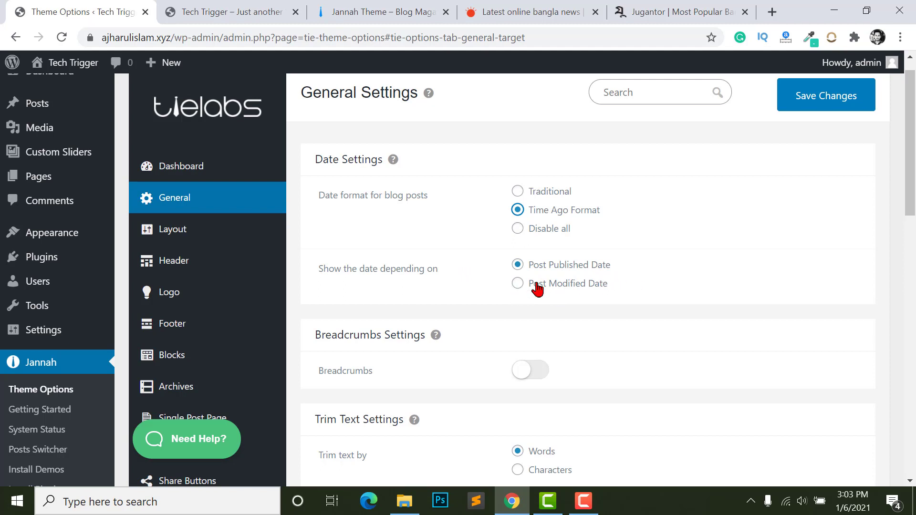
mouse_move(56, 111)
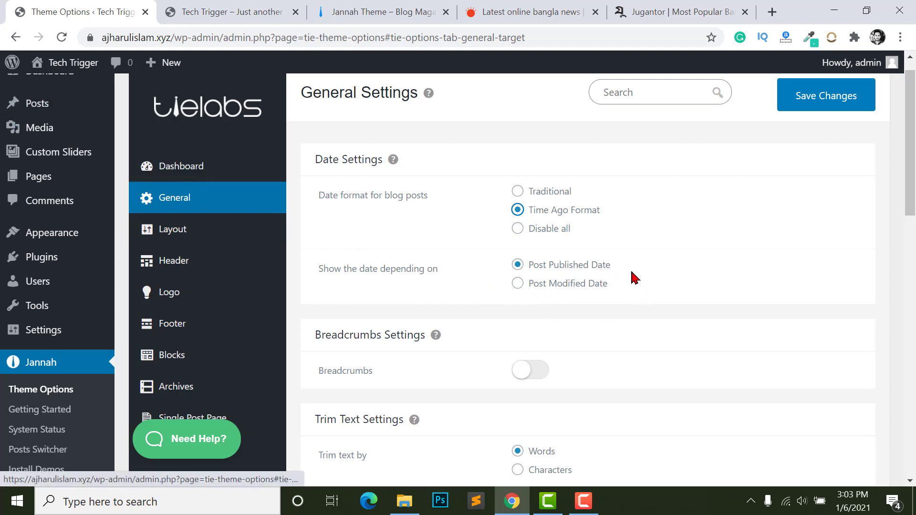
left_click(518, 285)
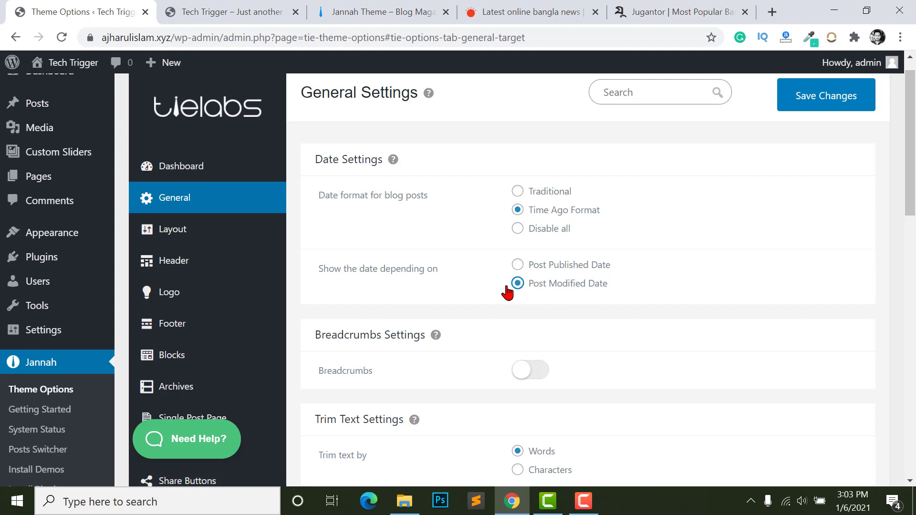
left_click(518, 265)
Enable breadcrumbs in the theme's general settings.
scroll(529, 279, "down", 2)
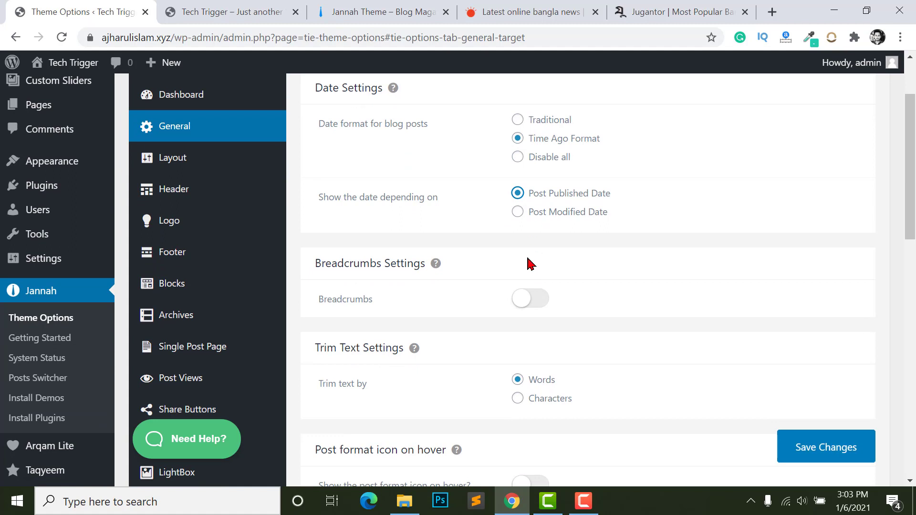
scroll(527, 262, "down", 2)
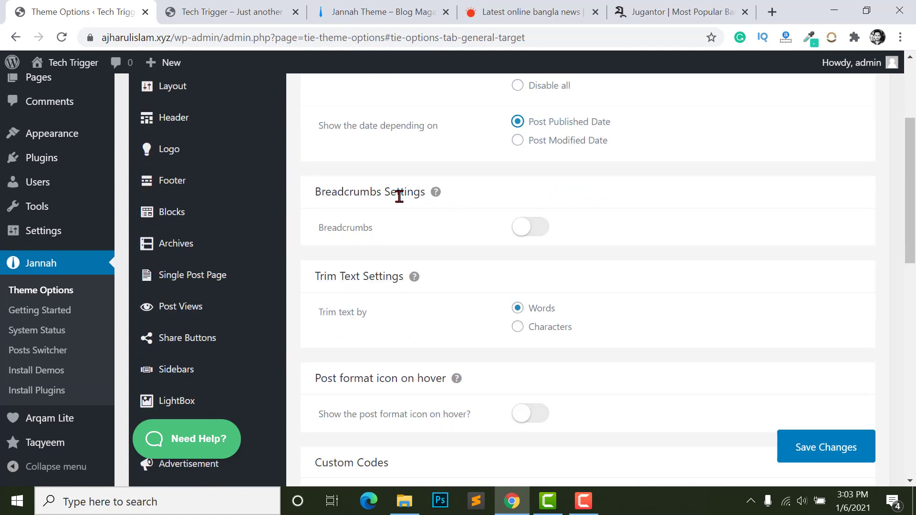
left_click(529, 238)
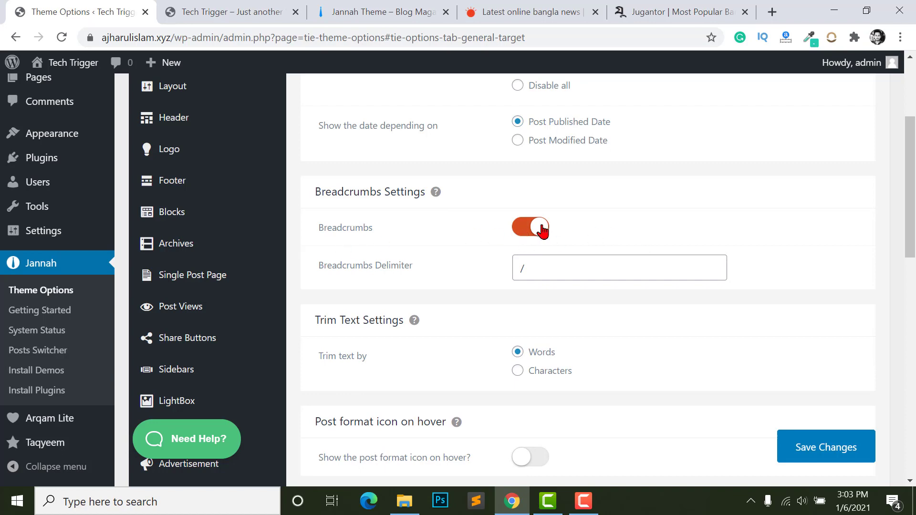
left_click(555, 269)
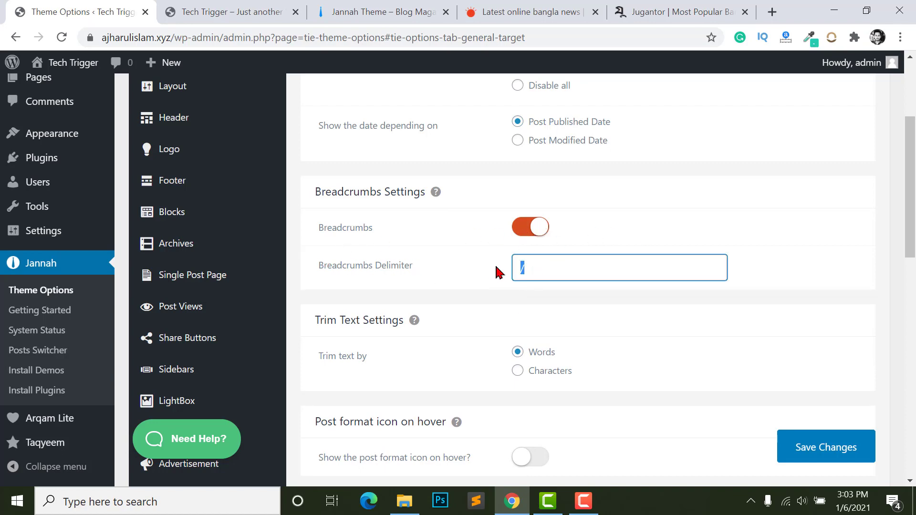
Reload the site's homepage and open the first post to examine the area above its title.
left_click(193, 10)
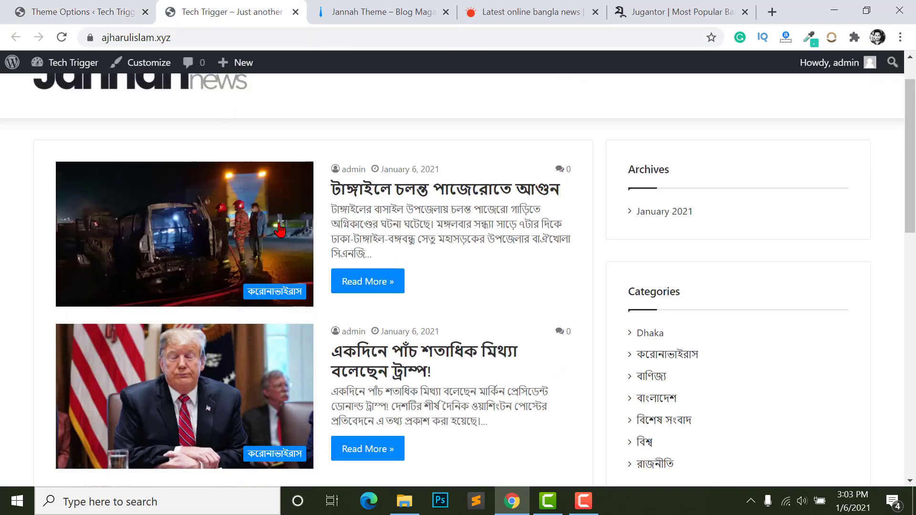
key("F5")
left_click(377, 190)
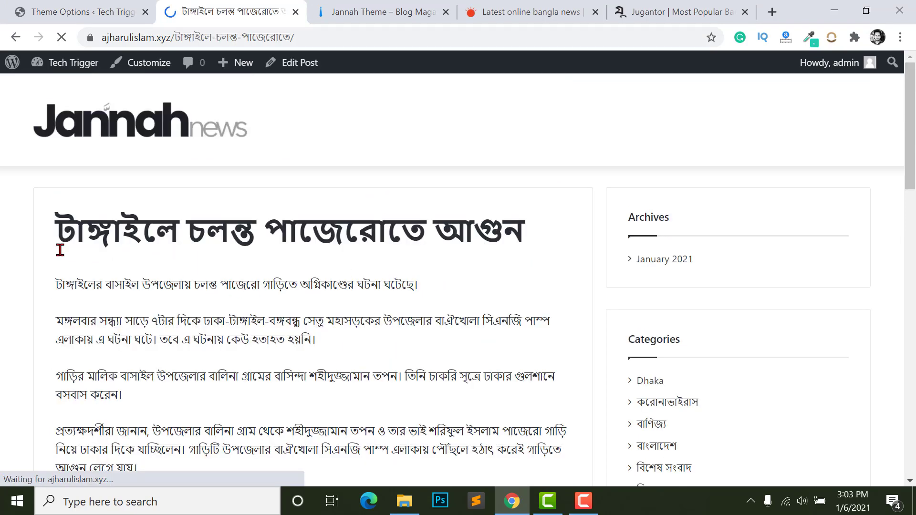
Set the breadcrumbs delimiter to ">" and save the theme settings.
left_click(81, 11)
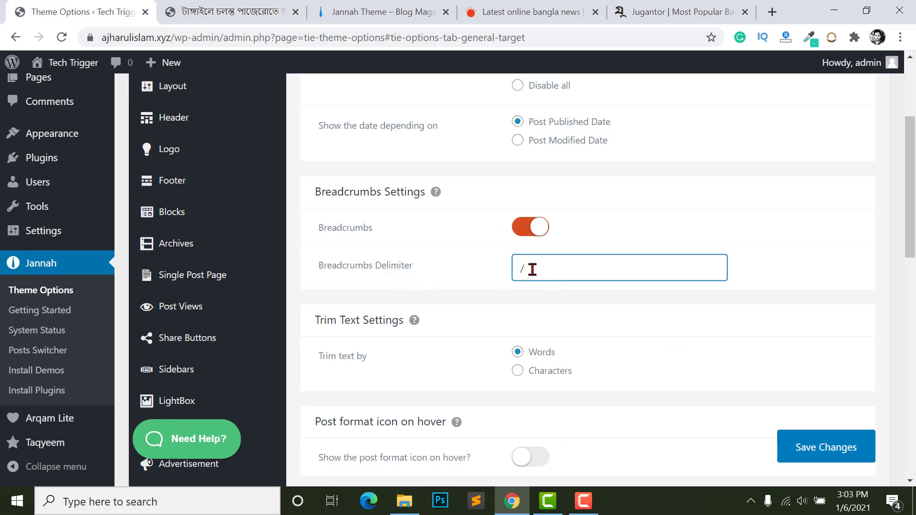
left_click_drag(531, 269, 473, 275)
left_click(832, 455)
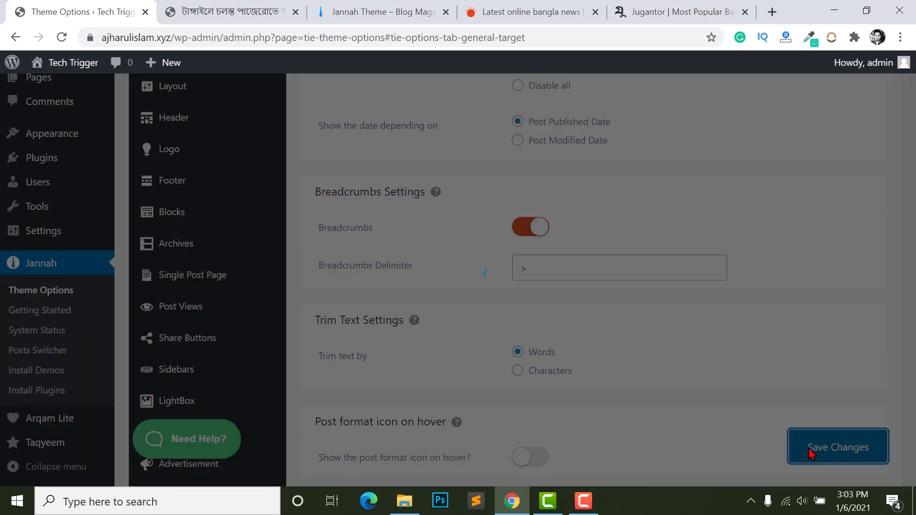
Reload the opened post and examine the breadcrumb trail above its title.
left_click(229, 11)
left_click(62, 37)
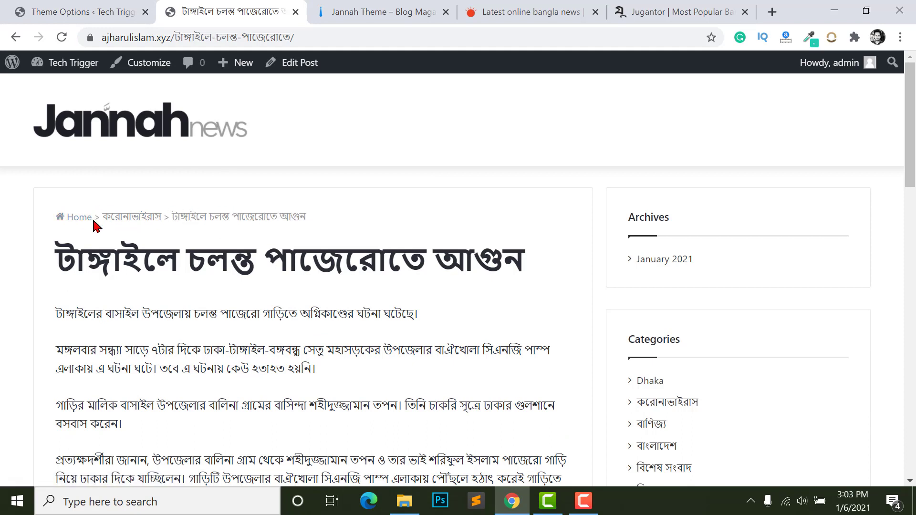
mouse_move(95, 219)
left_mouse_down()
mouse_move(114, 262)
mouse_move(95, 215)
left_mouse_up()
Follow the Home breadcrumb to the homepage and check the date format of the listed posts.
left_click(87, 218)
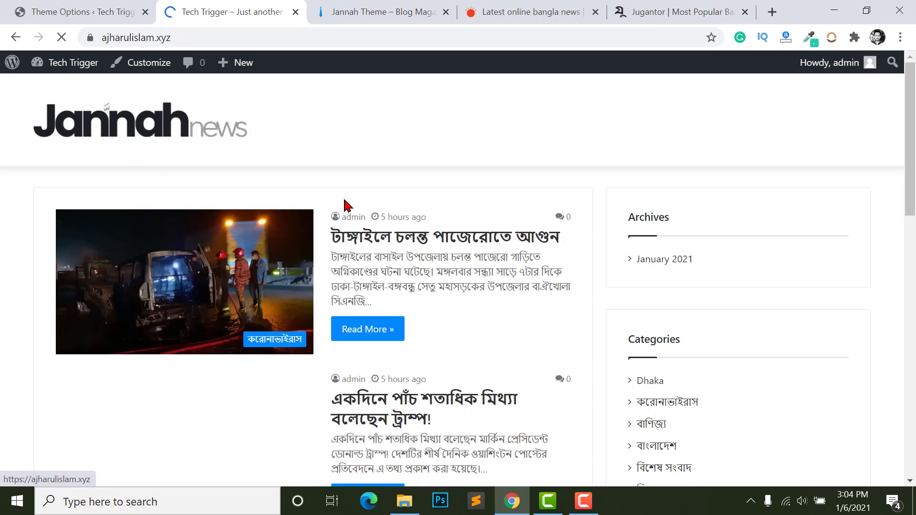
scroll(406, 249, "down", 2)
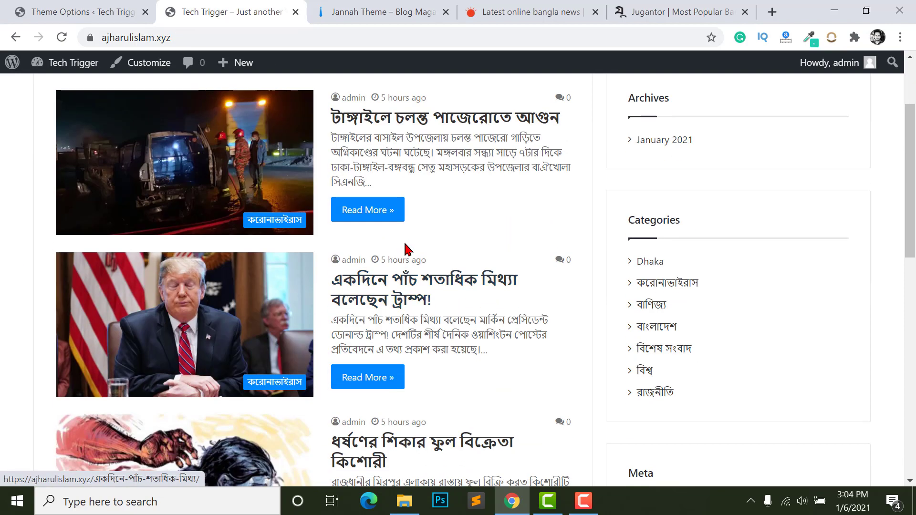
left_click_drag(380, 260, 427, 261)
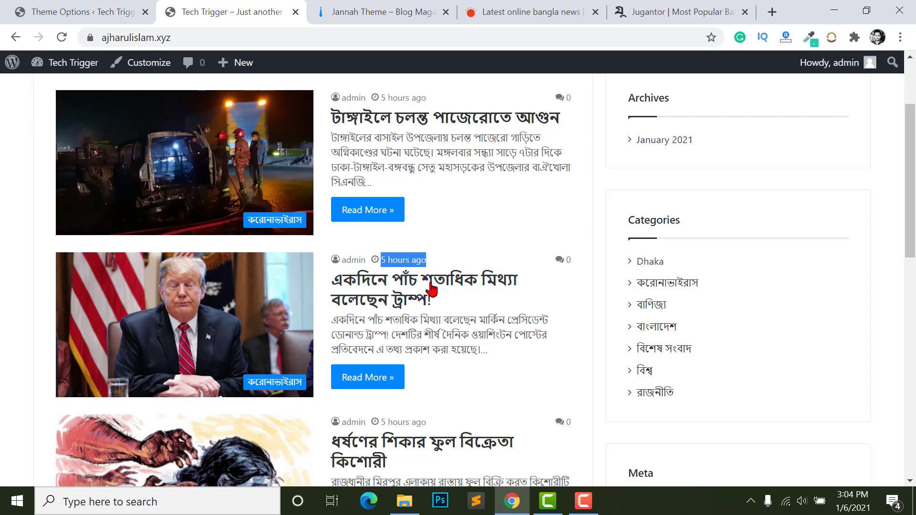
scroll(434, 300, "down", 2)
Review the Trim Text Settings in the theme options and check the post excerpts on the homepage.
key("ctrl+shift+Tab")
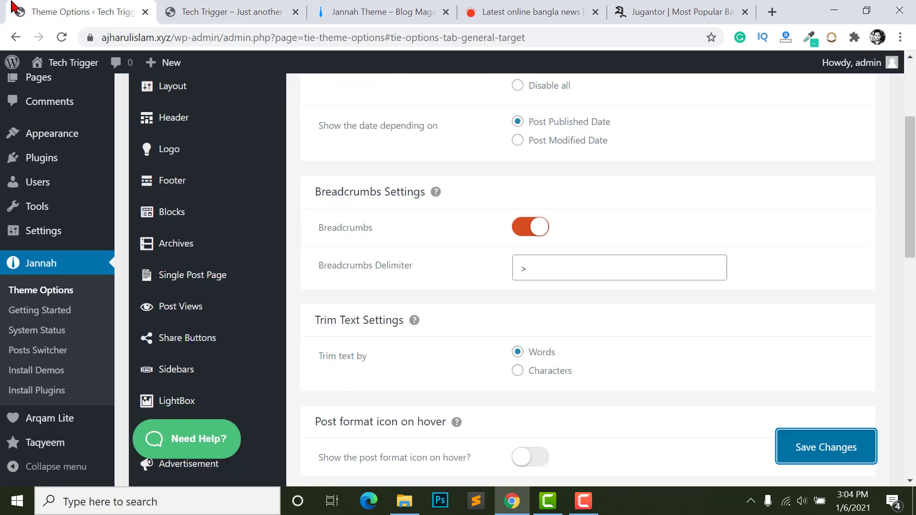
scroll(548, 307, "down", 2)
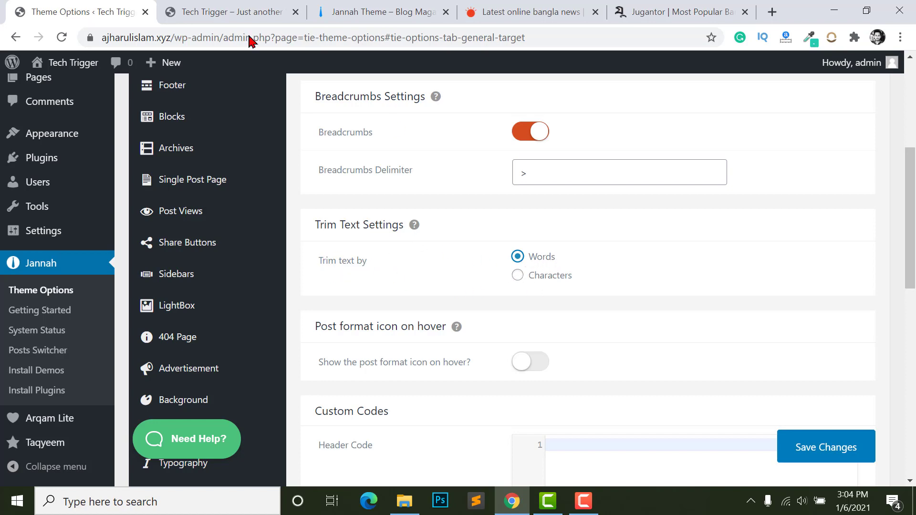
left_click(227, 19)
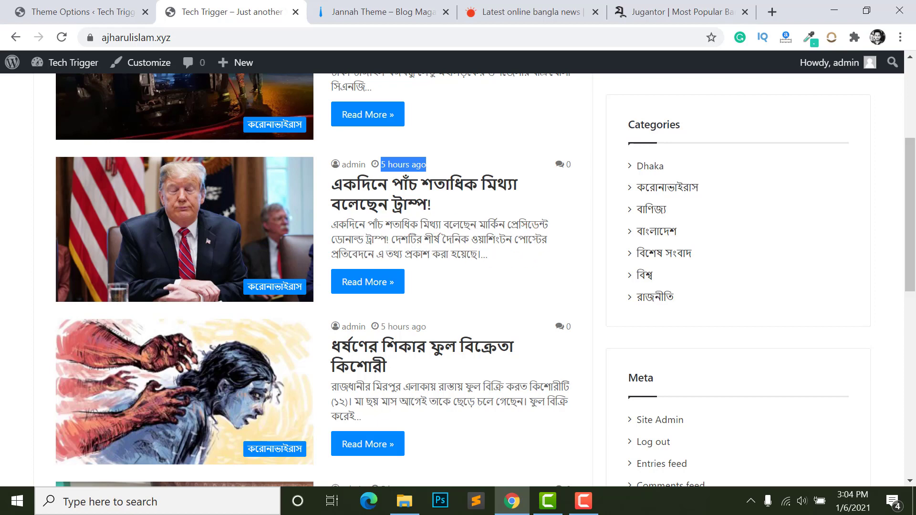
Switch text trimming to Characters and back to Words, and look at the post excerpts on the homepage.
left_click(94, 19)
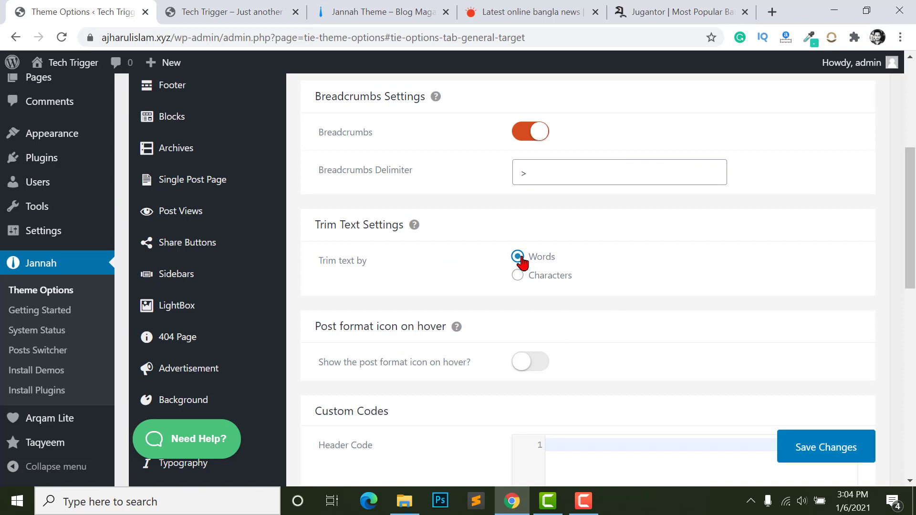
left_click(515, 279)
left_click(515, 258)
key("ctrl+Tab")
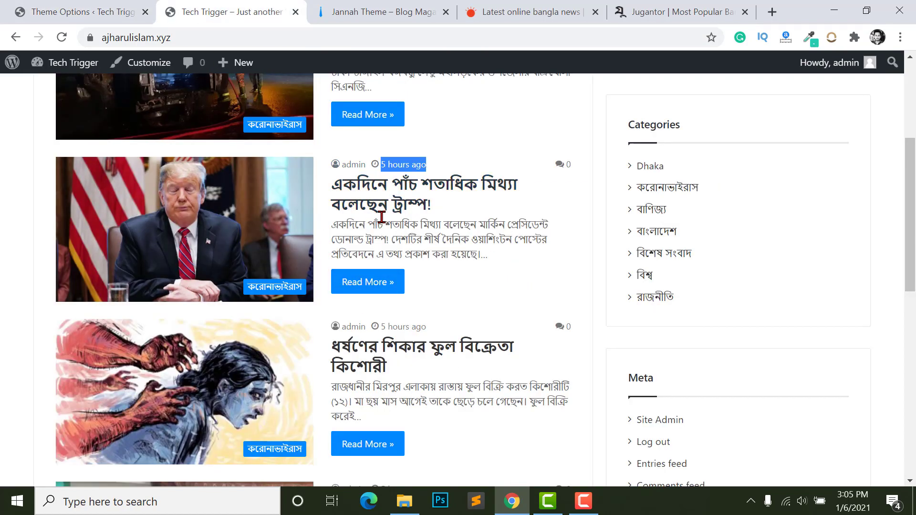
key("ctrl+shift+Tab")
Enable showing the post format icon on hover and save the theme settings.
scroll(424, 288, "down", 4)
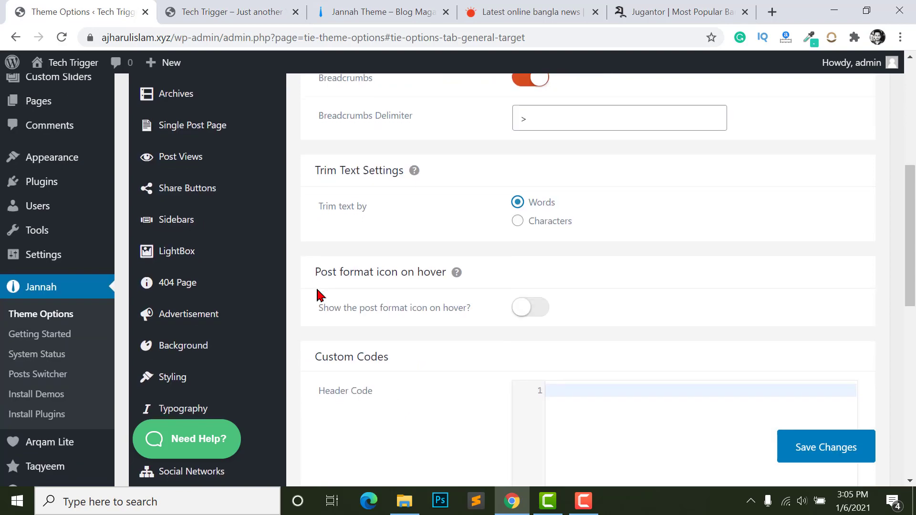
left_click(327, 224)
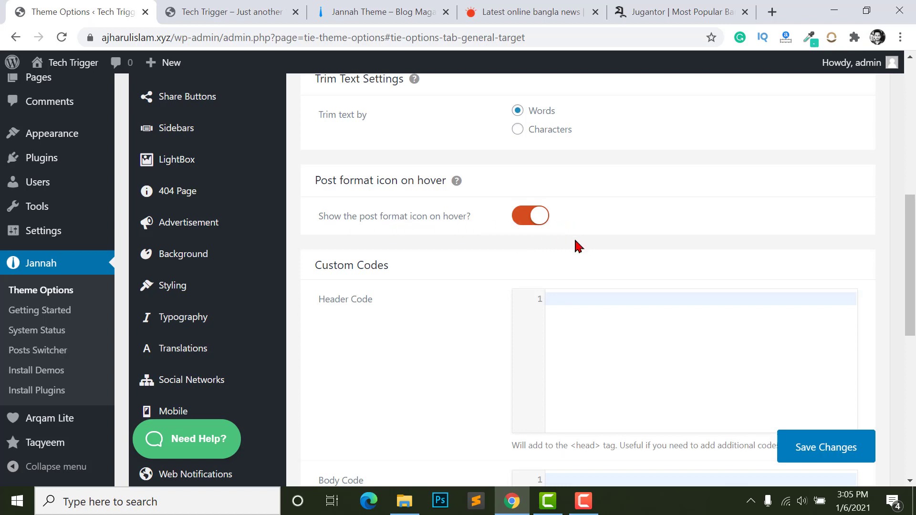
scroll(577, 245, "down", 2)
left_click(844, 447)
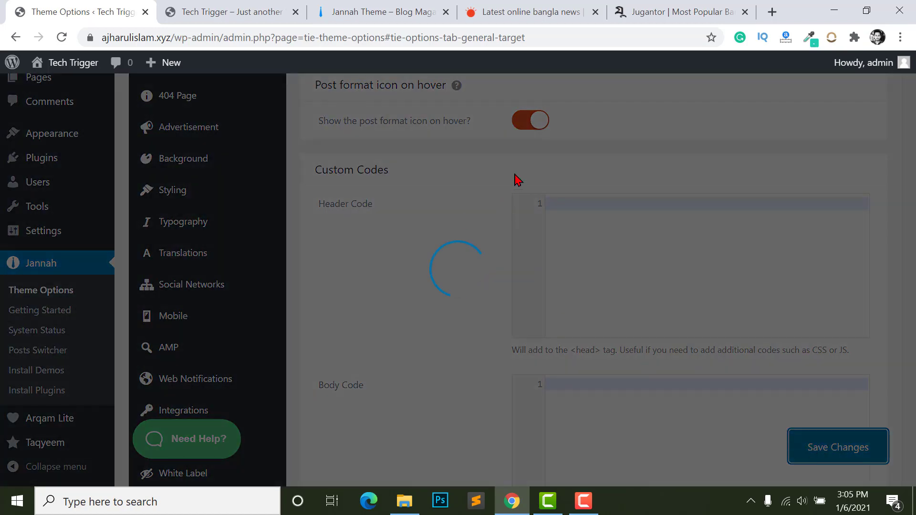
scroll(574, 286, "up", 1)
left_click(838, 446)
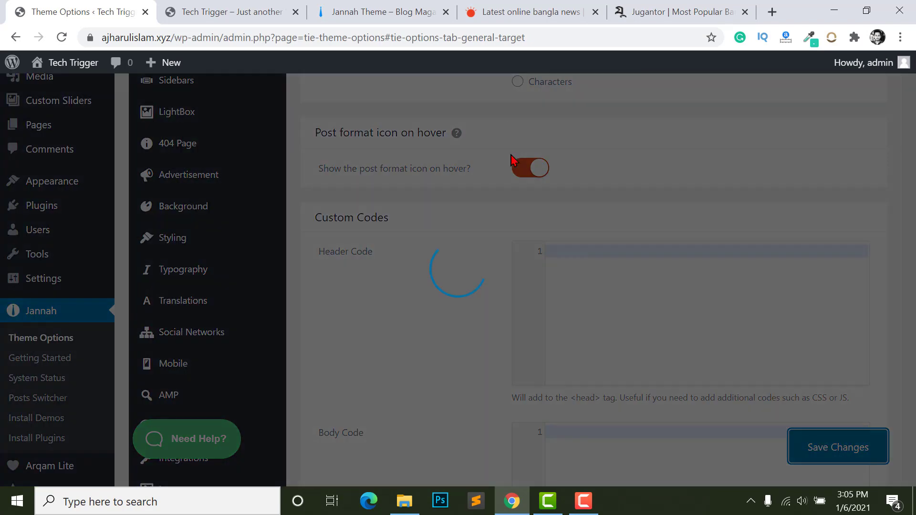
Go to the site's homepage, check the post thumbnails for hover icons, and reload the page.
left_click(249, 13)
scroll(266, 215, "up", 4)
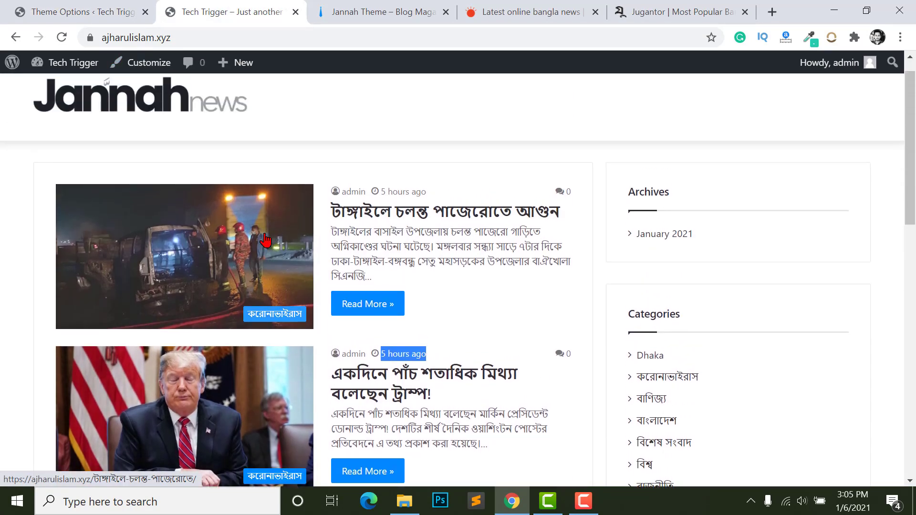
scroll(218, 207, "down", 2)
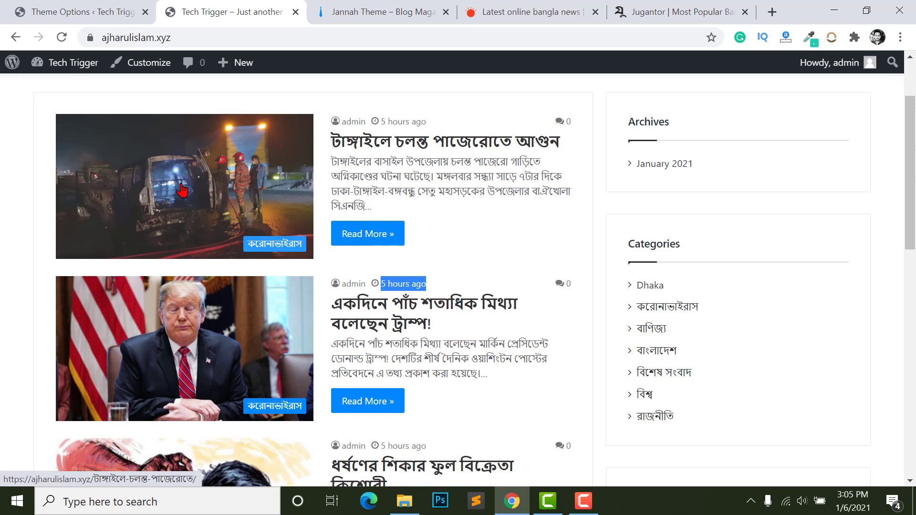
scroll(208, 224, "down", 1)
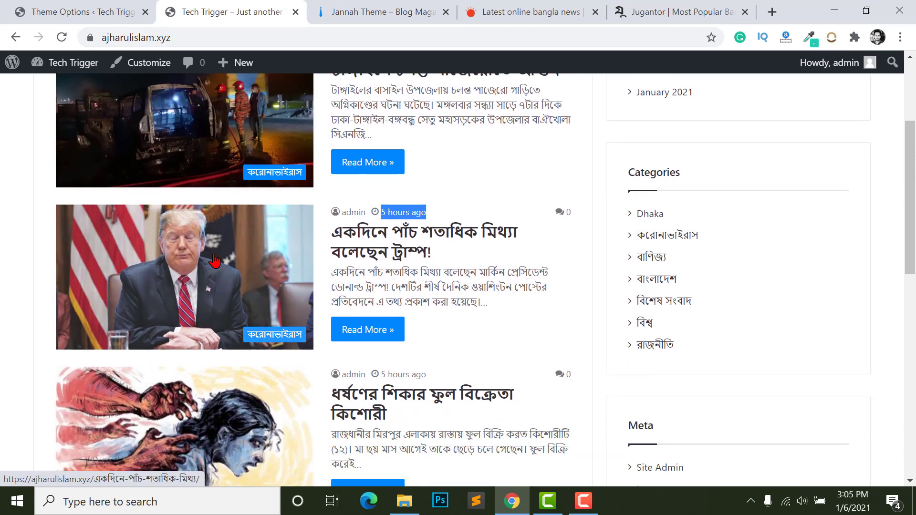
scroll(184, 303, "up", 1)
left_click(61, 37)
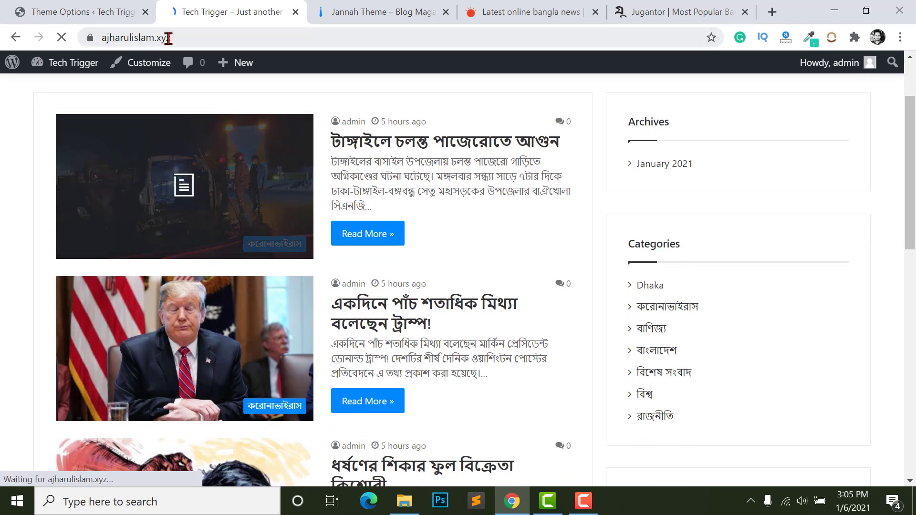
Examine the post format icons on the thumbnails throughout the reloaded homepage's post list.
scroll(446, 244, "down", 1)
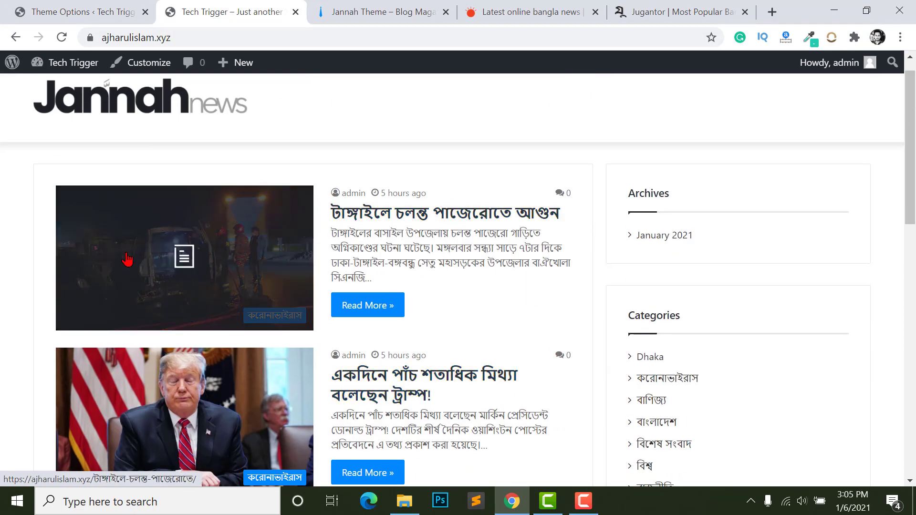
scroll(200, 184, "down", 2)
scroll(182, 191, "down", 2)
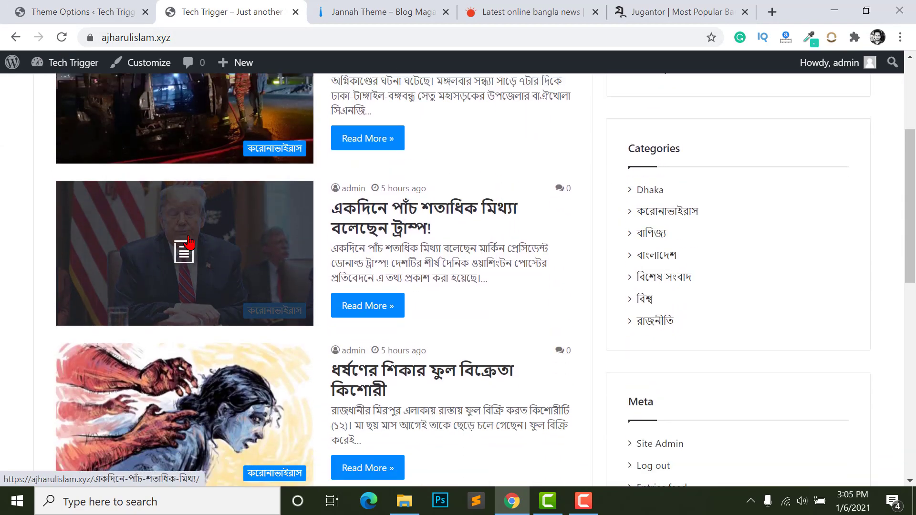
scroll(184, 258, "down", 3)
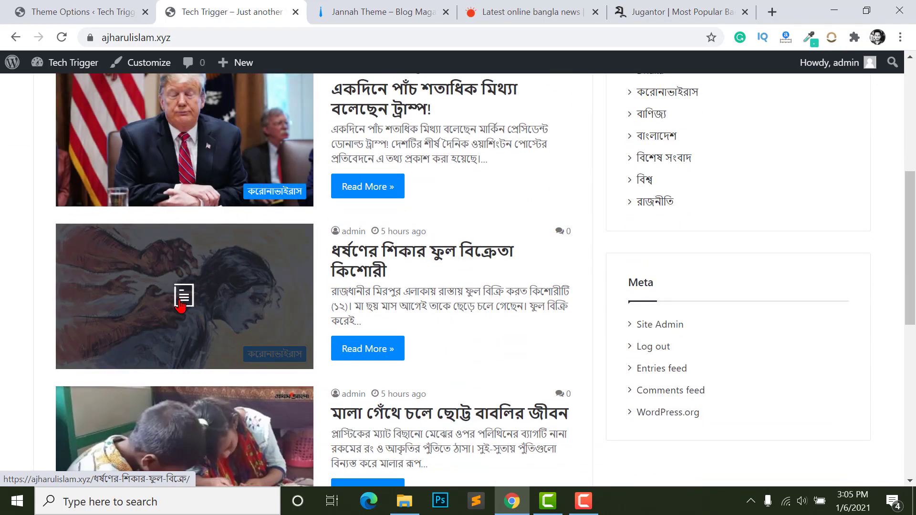
scroll(183, 253, "down", 2)
scroll(183, 210, "down", 6)
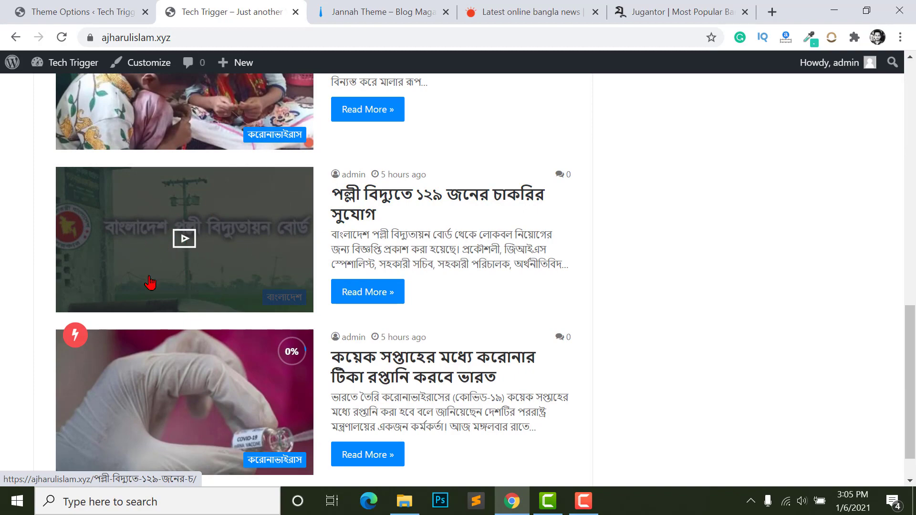
scroll(545, 364, "down", 1)
scroll(546, 364, "up", 5)
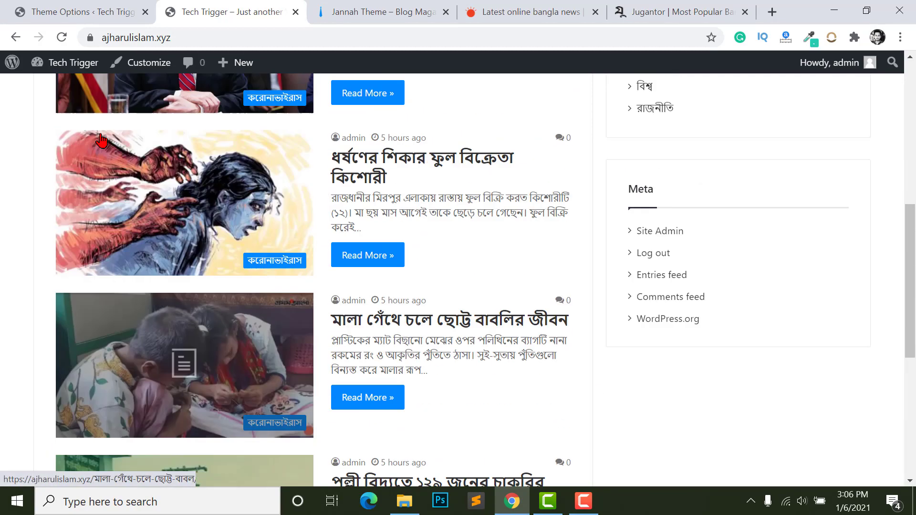
Return to the theme options and examine the Header Code field under Custom Codes.
left_click(43, 8)
scroll(451, 196, "up", 1)
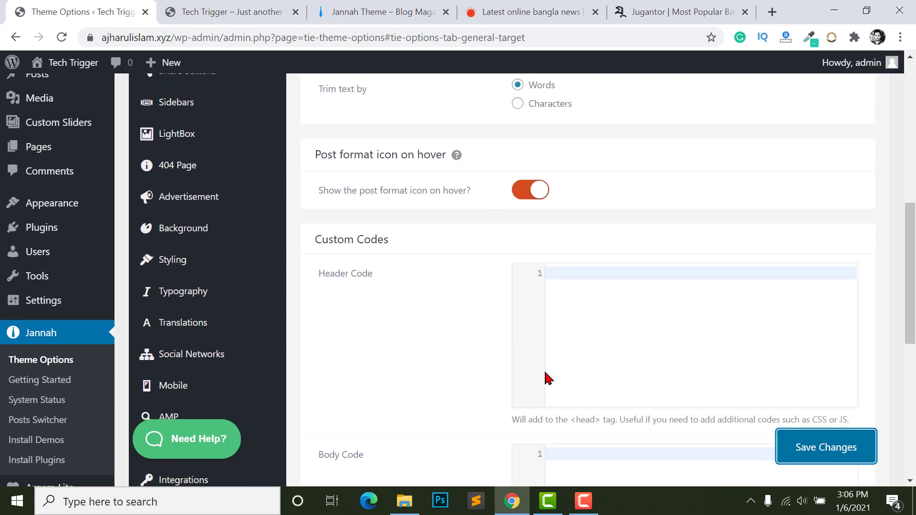
scroll(554, 330, "down", 3)
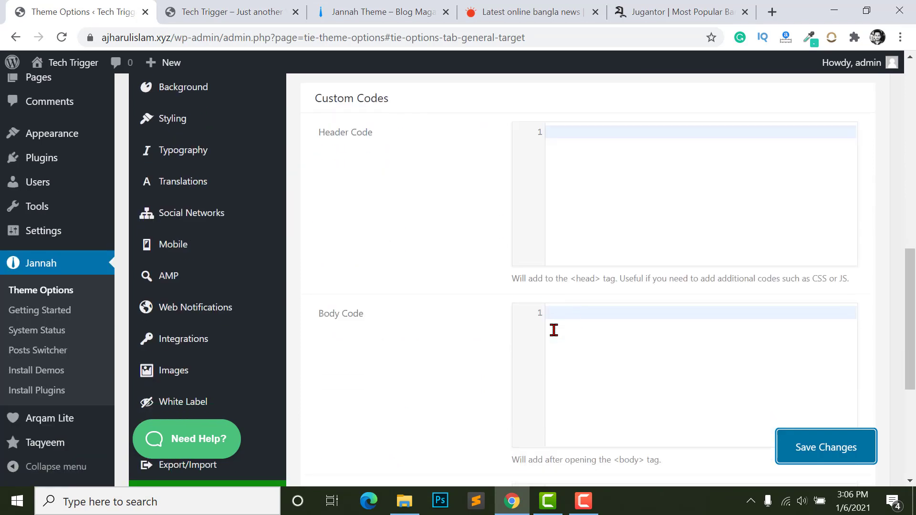
triple_click(343, 103)
left_click_drag(324, 132, 370, 135)
left_click(588, 220)
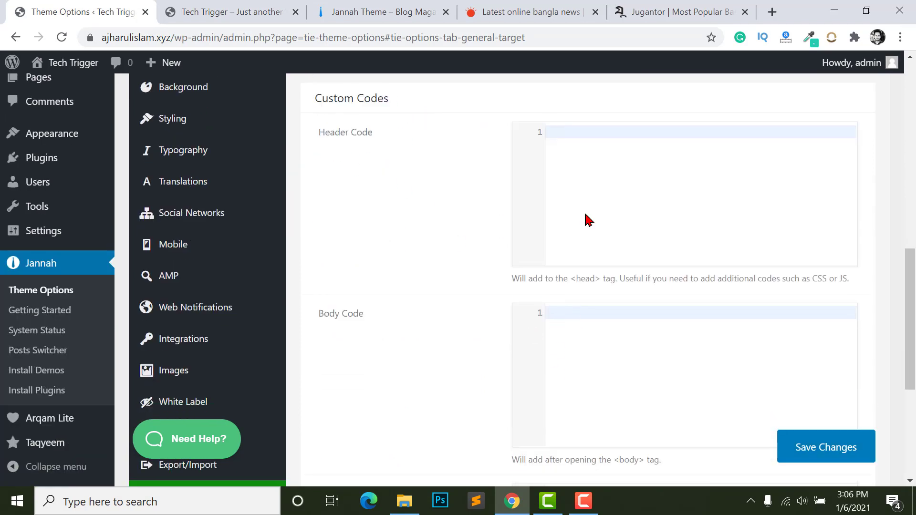
scroll(624, 323, "up", 3)
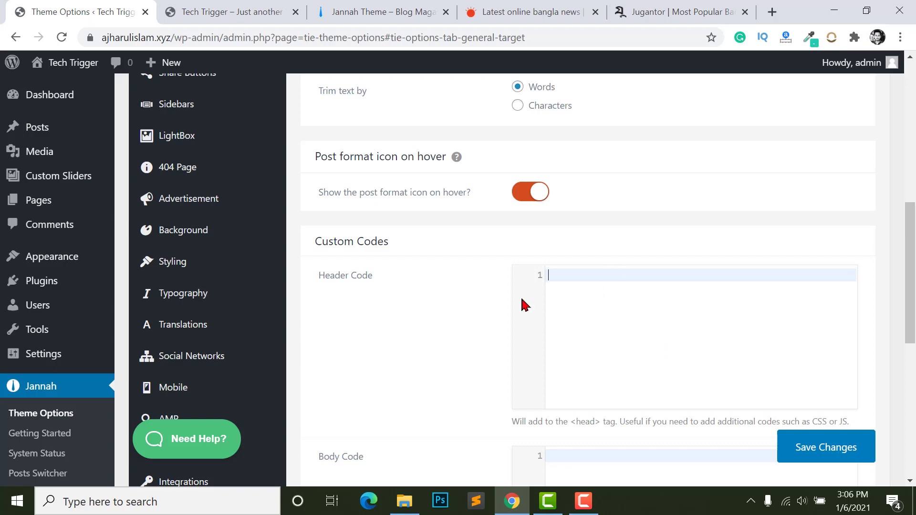
Examine the Body Code field and its note about the <body> tag.
scroll(653, 347, "down", 5)
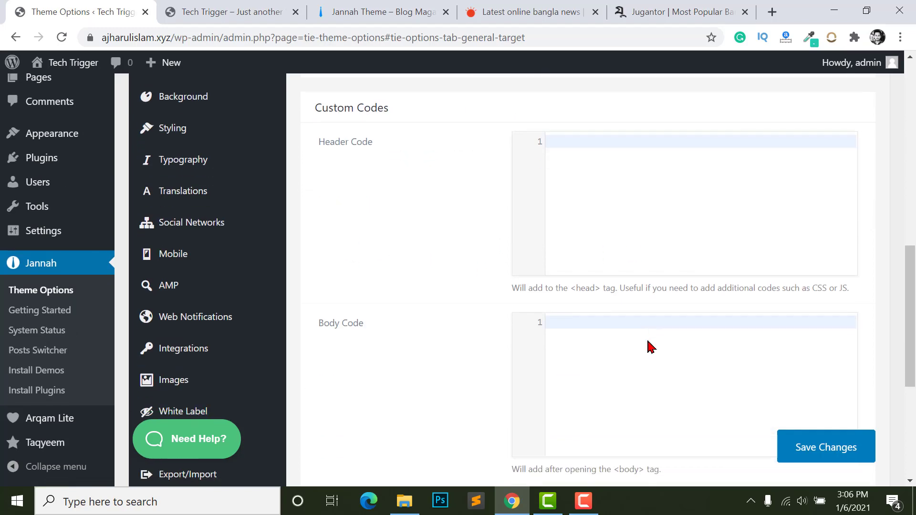
left_click_drag(619, 341, 645, 341)
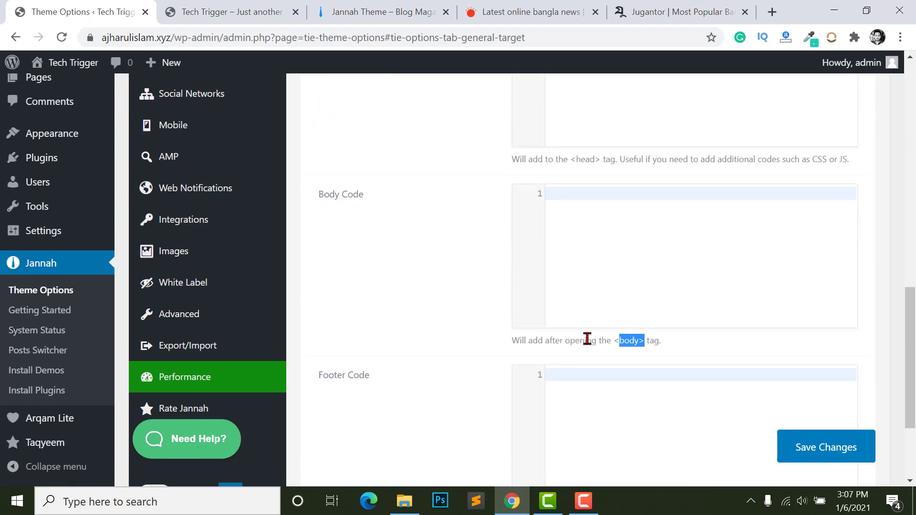
left_click(592, 264)
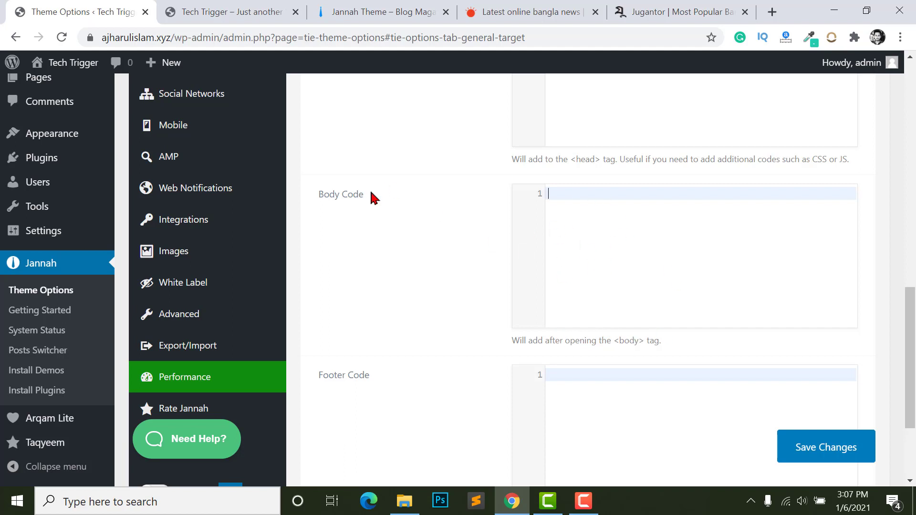
Examine the Footer Code field and its note about adding Javascript before the closing </body> tag.
scroll(617, 253, "down", 2)
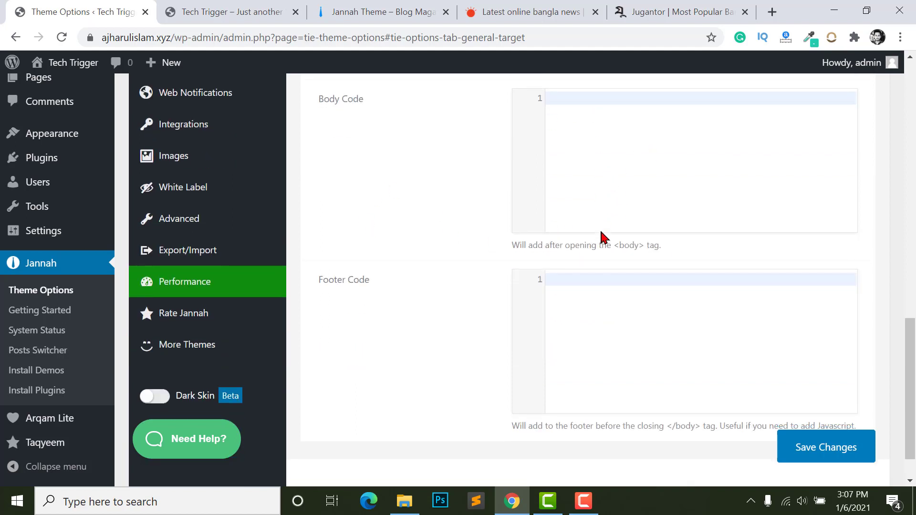
scroll(601, 234, "down", 1)
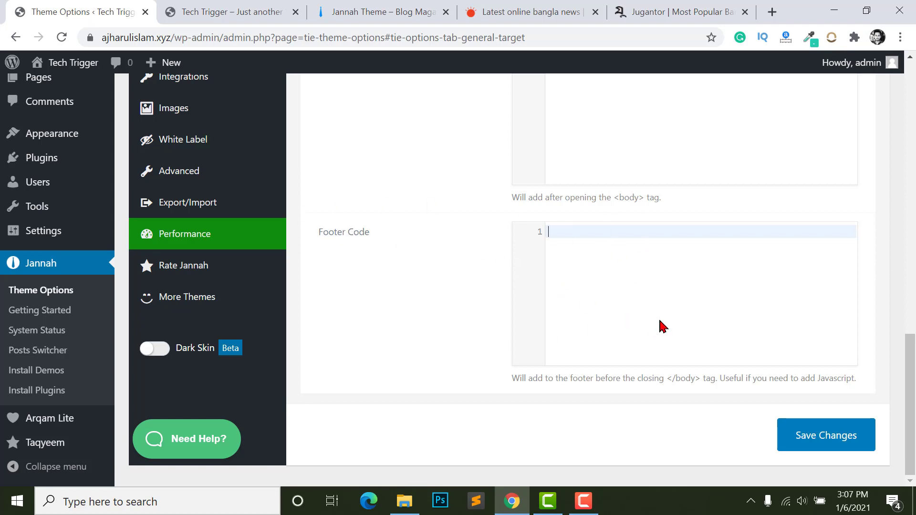
left_click_drag(818, 383, 877, 382)
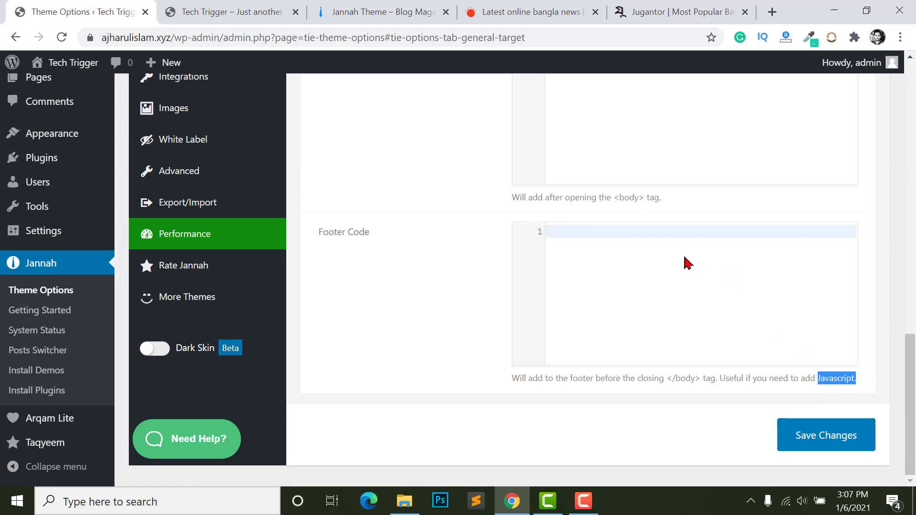
left_click(561, 231)
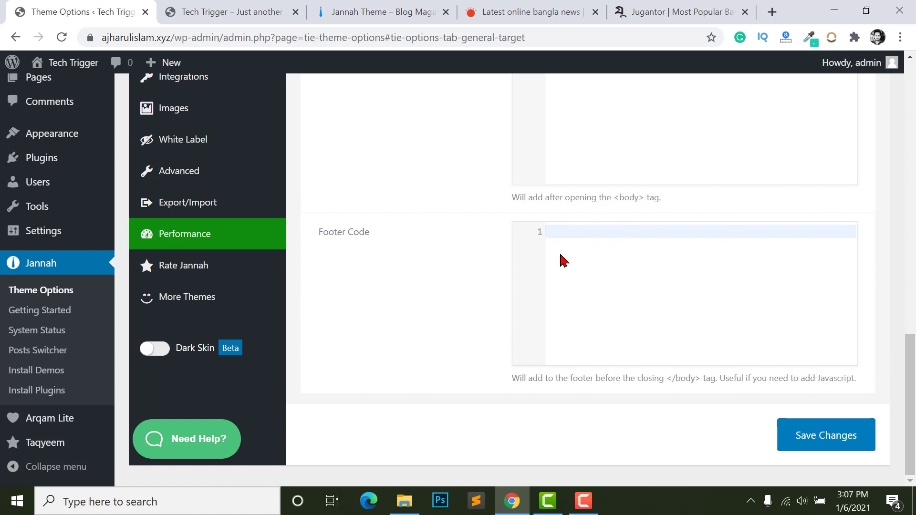
left_click_drag(594, 381, 680, 384)
left_click(656, 384)
Open the Layout settings and compare the Site Width setting with the content width on the homepage.
scroll(685, 370, "up", 10)
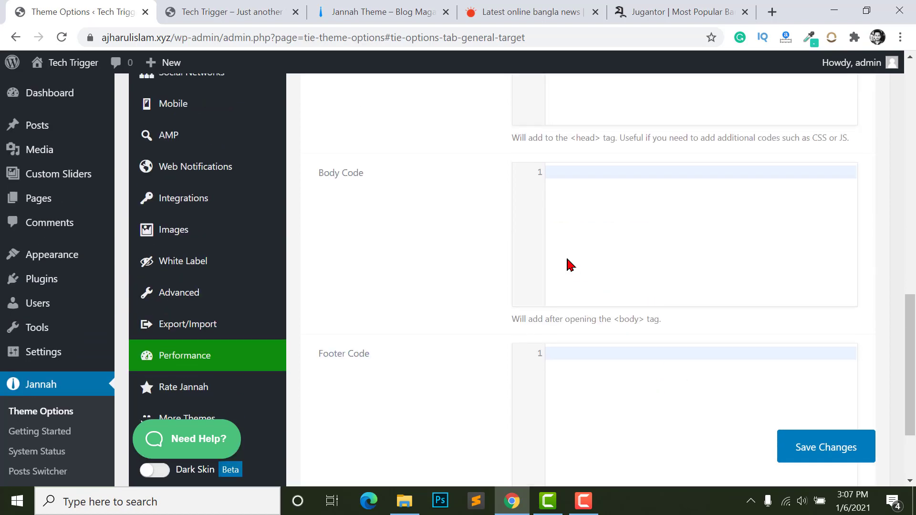
scroll(586, 334, "down", 3)
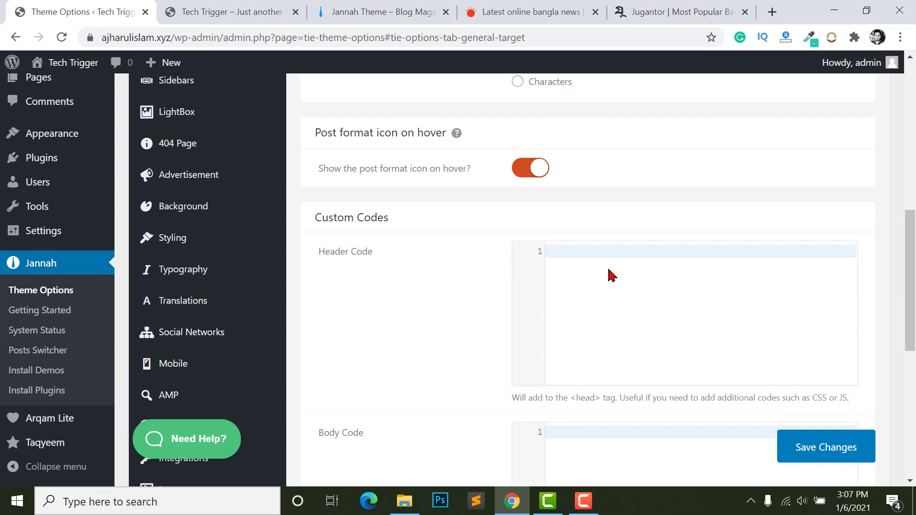
scroll(468, 333, "up", 8)
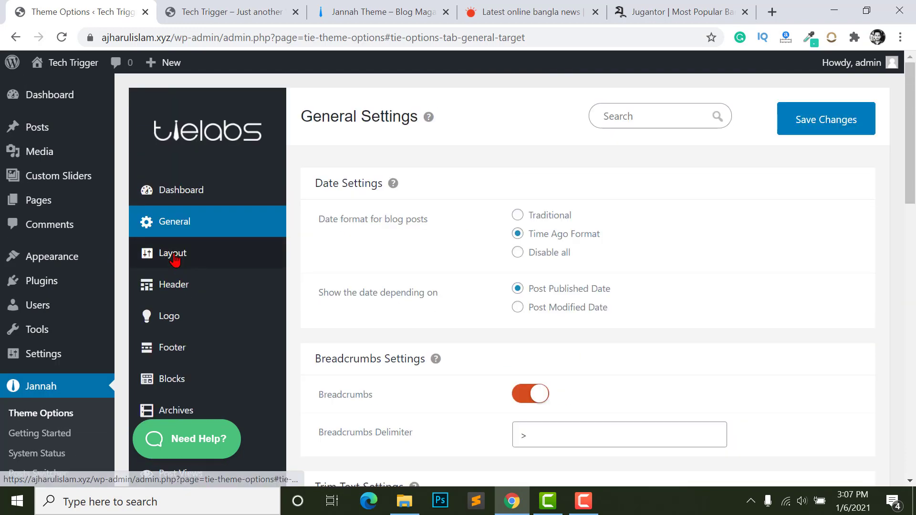
left_click(242, 261)
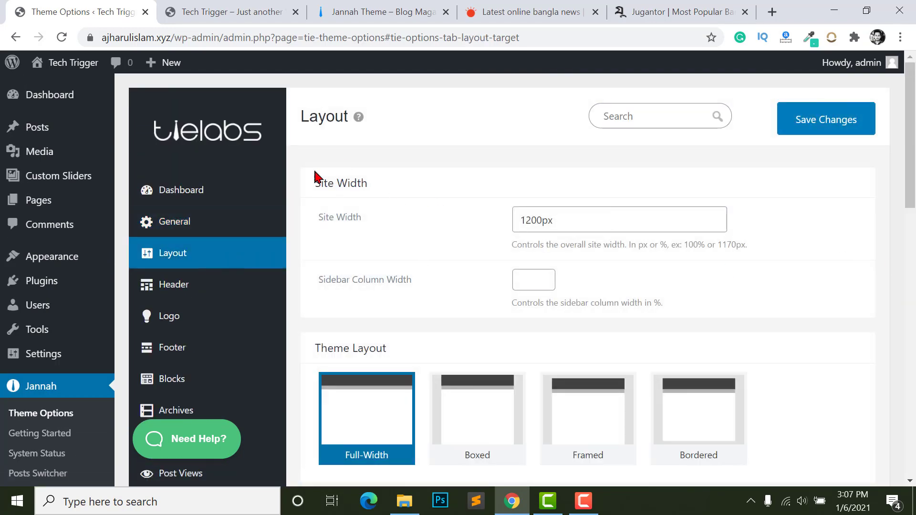
left_click(616, 218)
key("ctrl+a")
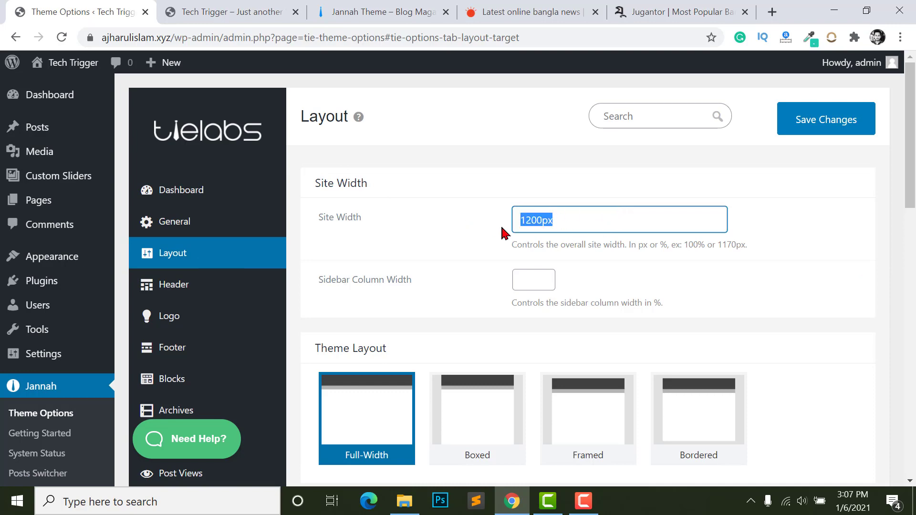
left_click(260, 9)
scroll(909, 284, "up", 5)
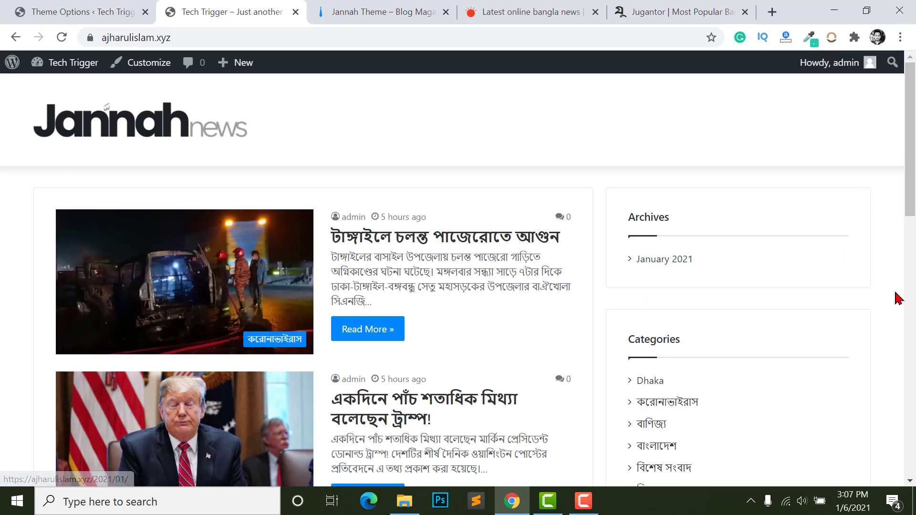
Return to the Layout settings and review the Site Width value and the options below it.
left_click(110, 11)
left_click(531, 220)
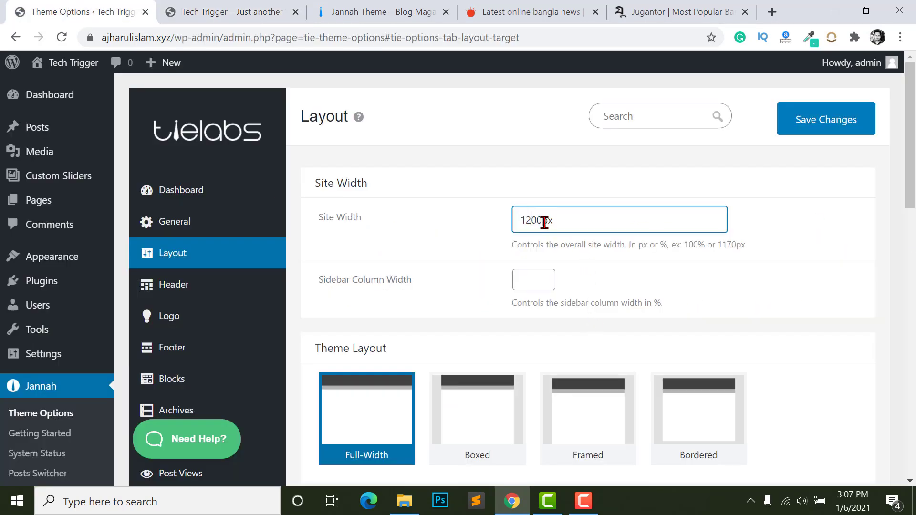
left_click(516, 221)
double_click(574, 223)
left_click(560, 213)
double_click(529, 220)
left_click(540, 220)
scroll(506, 296, "down", 2)
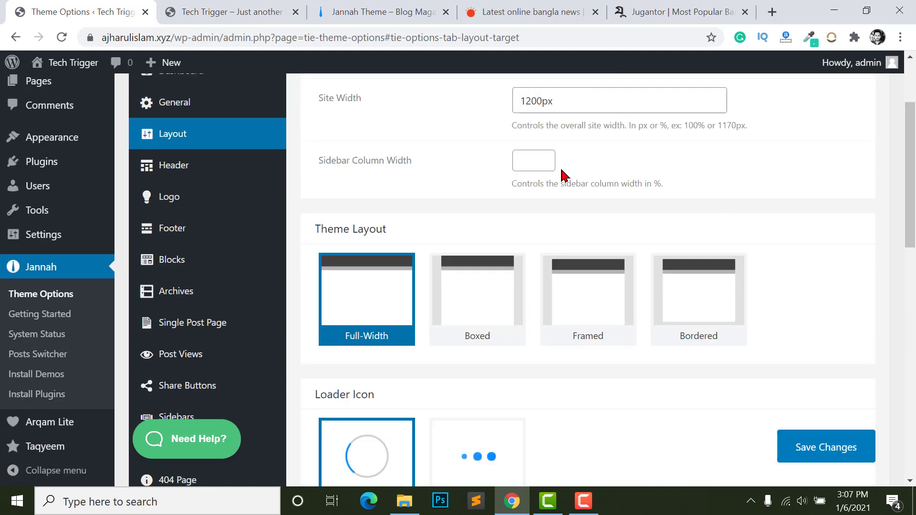
left_click(528, 160)
type("1")
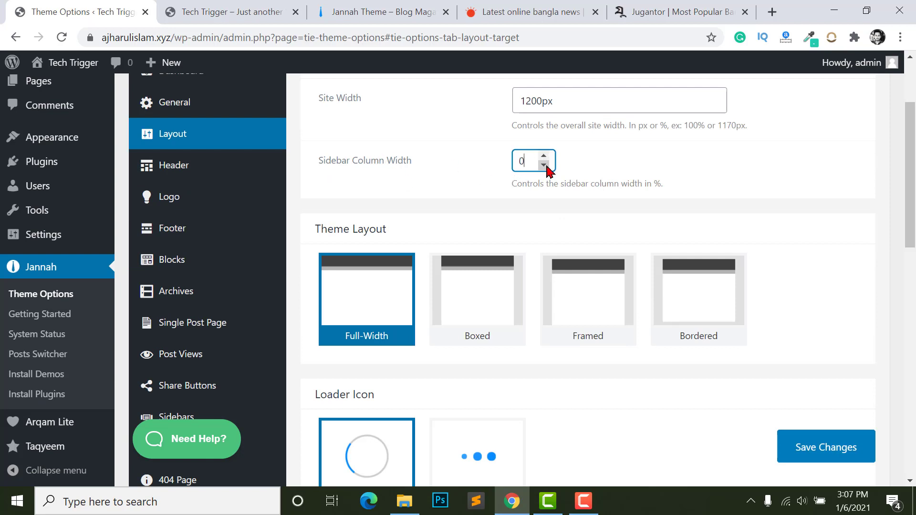
left_click(495, 172)
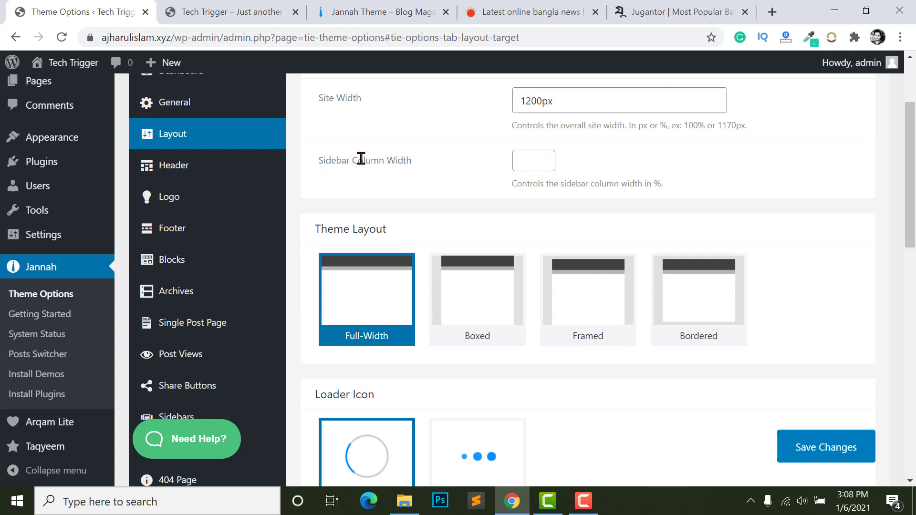
Examine the Theme Layout choices and the Loader Icon options, and check the site's homepage.
scroll(442, 272, "down", 1)
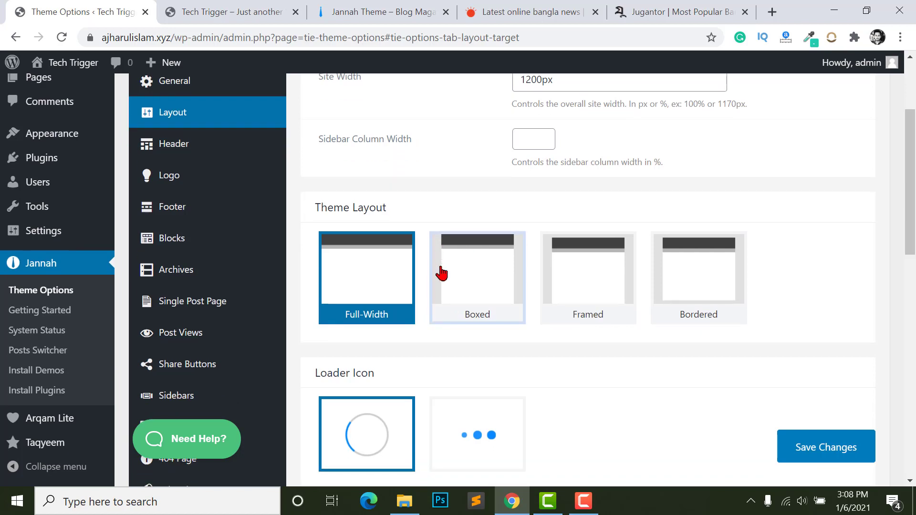
scroll(442, 273, "down", 1)
scroll(324, 197, "up", 1)
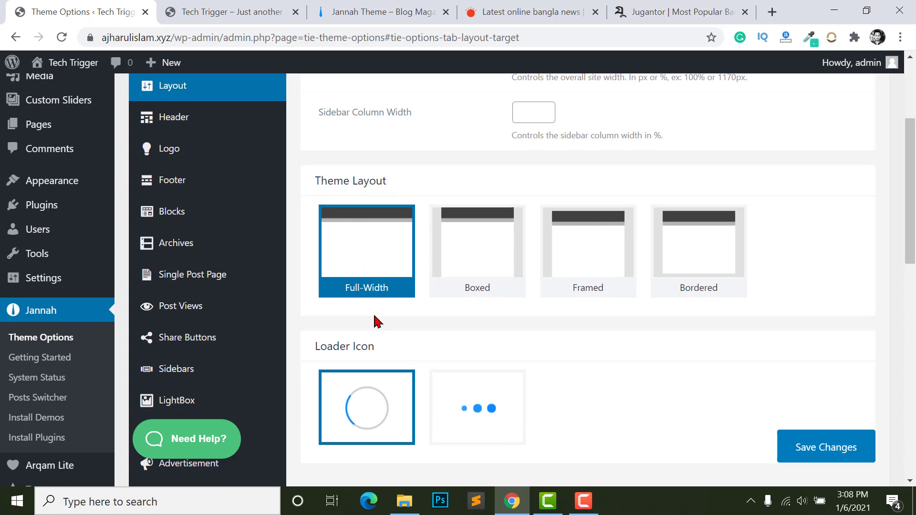
scroll(377, 322, "down", 1)
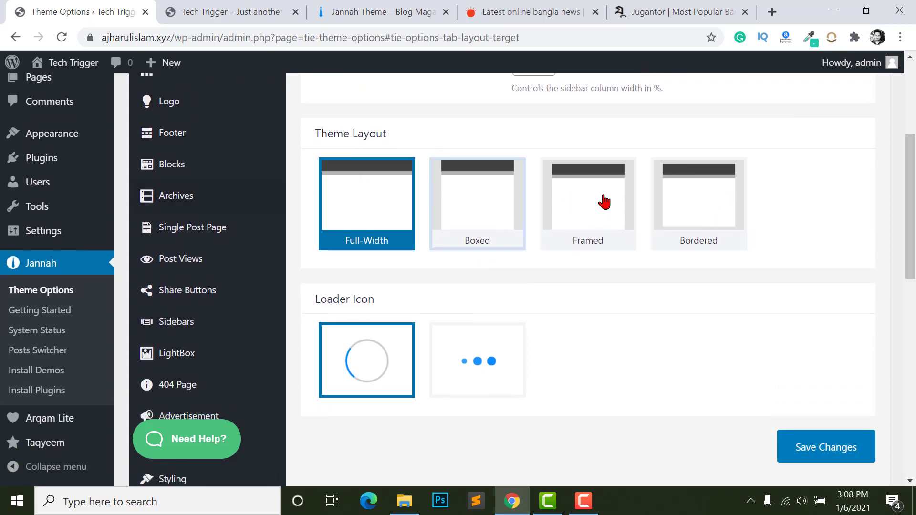
scroll(423, 150, "down", 2)
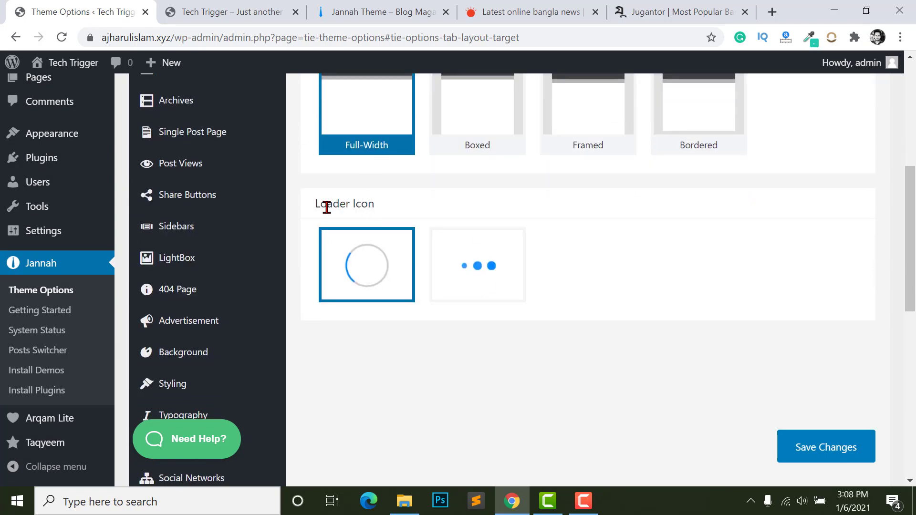
left_click(270, 11)
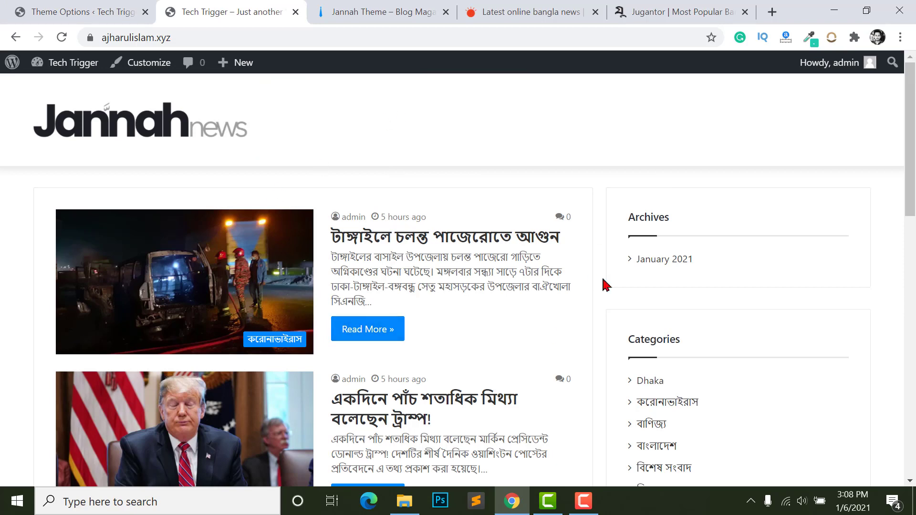
left_click(67, 8)
Set the Loader Icon to the three-dot animation instead of the spinning circle.
left_click(474, 271)
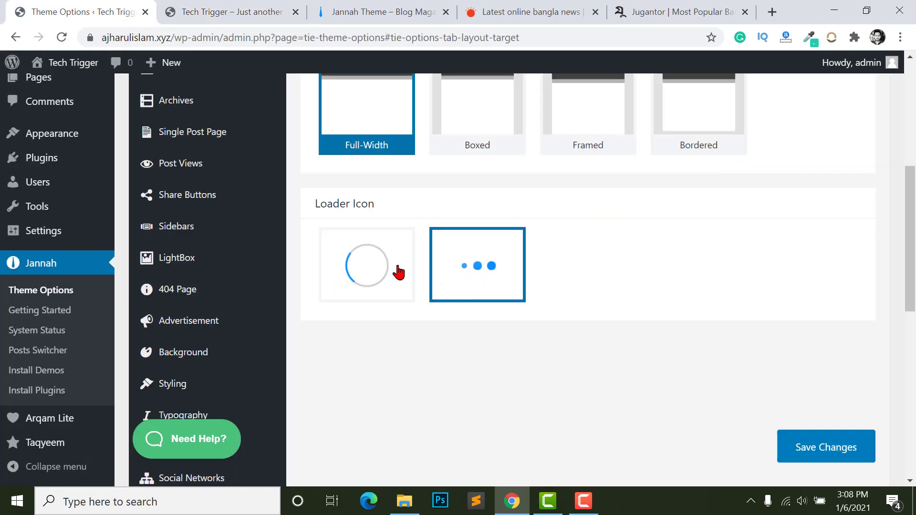
left_click(351, 263)
left_click(466, 267)
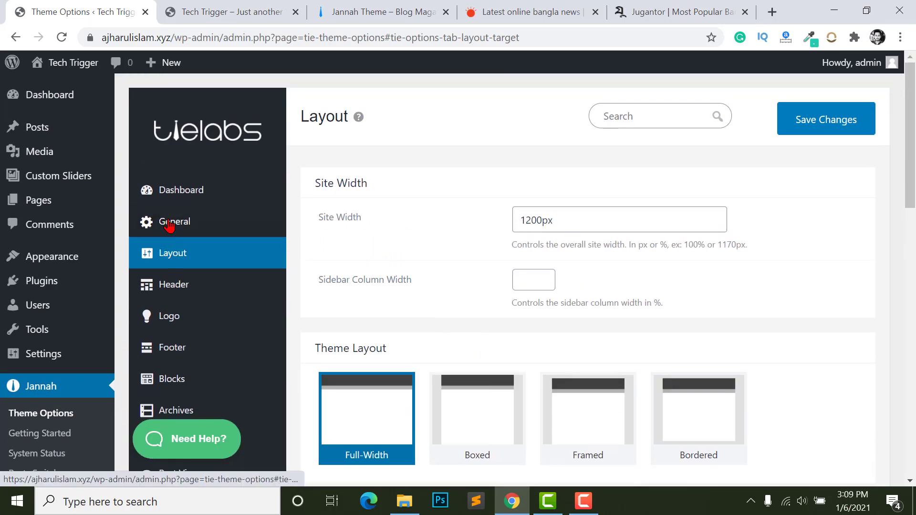
Open the Header settings and examine the header preview together with the Header Layout options.
left_click(171, 286)
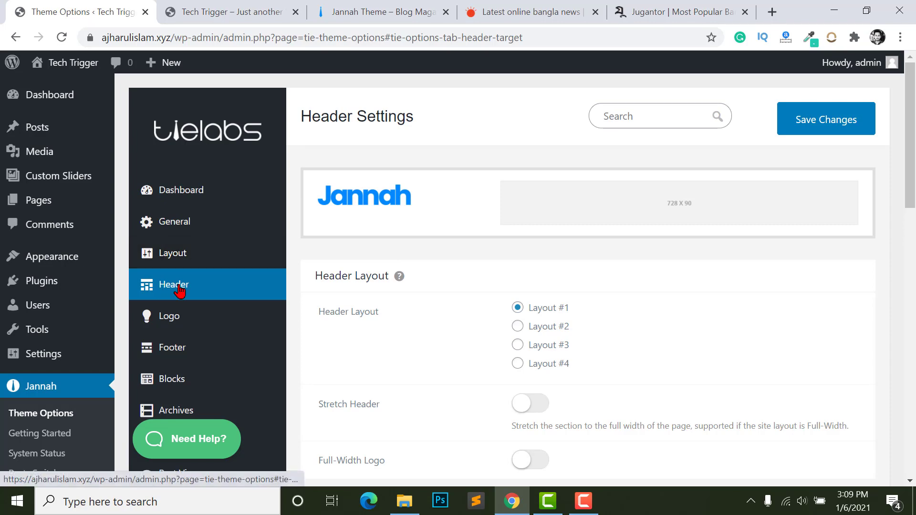
scroll(524, 287, "down", 3)
scroll(517, 258, "up", 3)
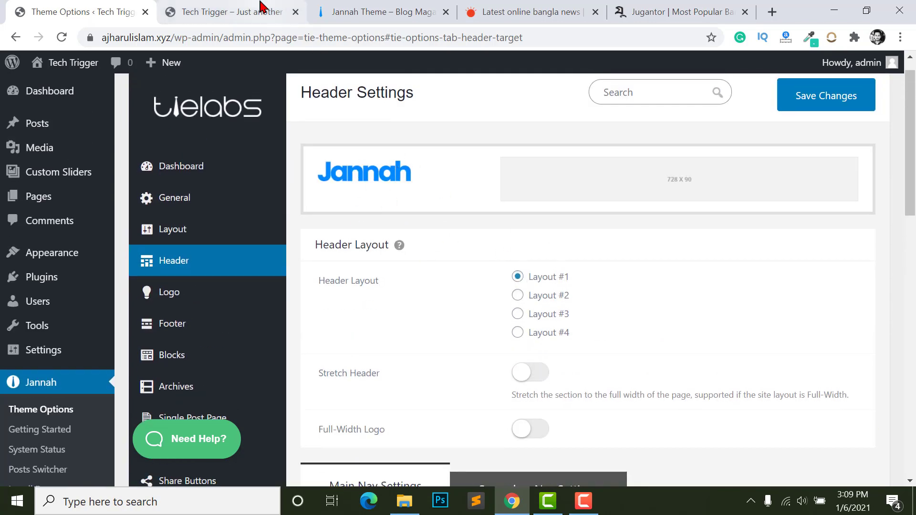
scroll(524, 224, "up", 1)
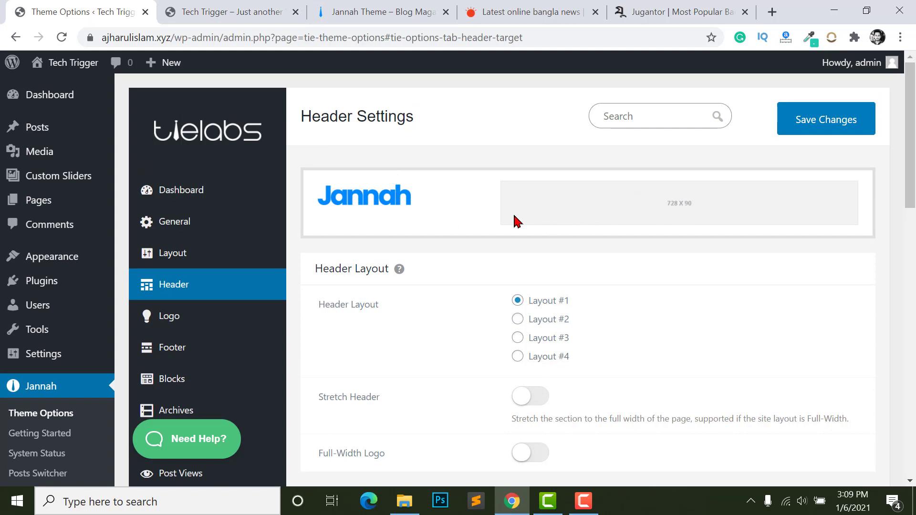
scroll(517, 214, "down", 1)
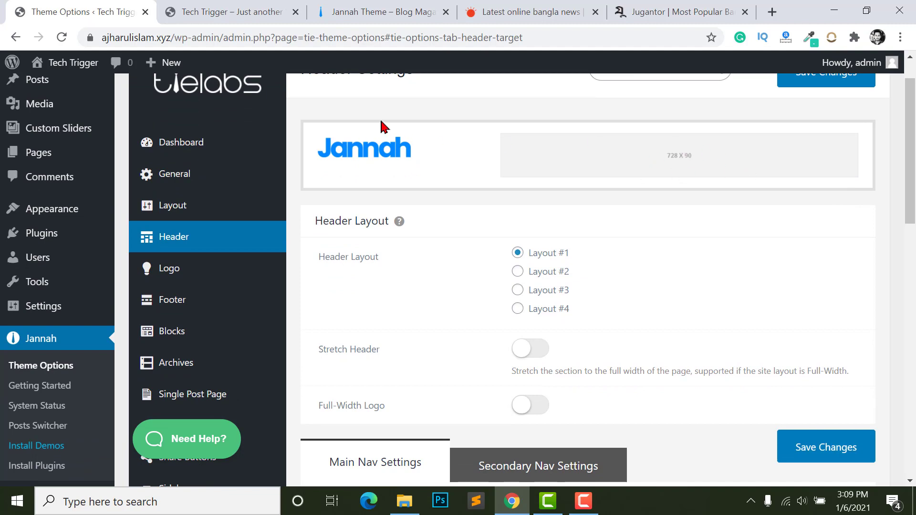
scroll(342, 212, "down", 1)
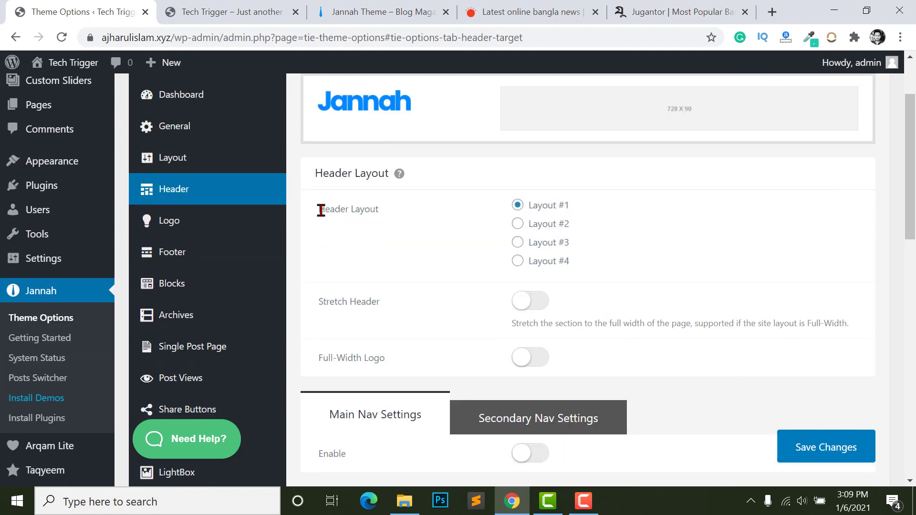
Try header Layout #2 and Layout #3 in the preview, and switch back to Layout #1.
left_click(517, 225)
left_click(519, 243)
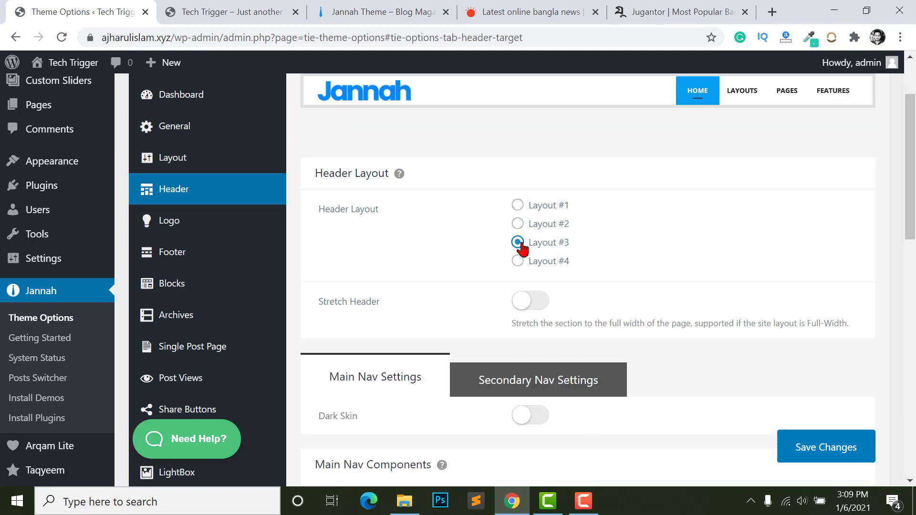
left_click(517, 206)
scroll(520, 242, "up", 1)
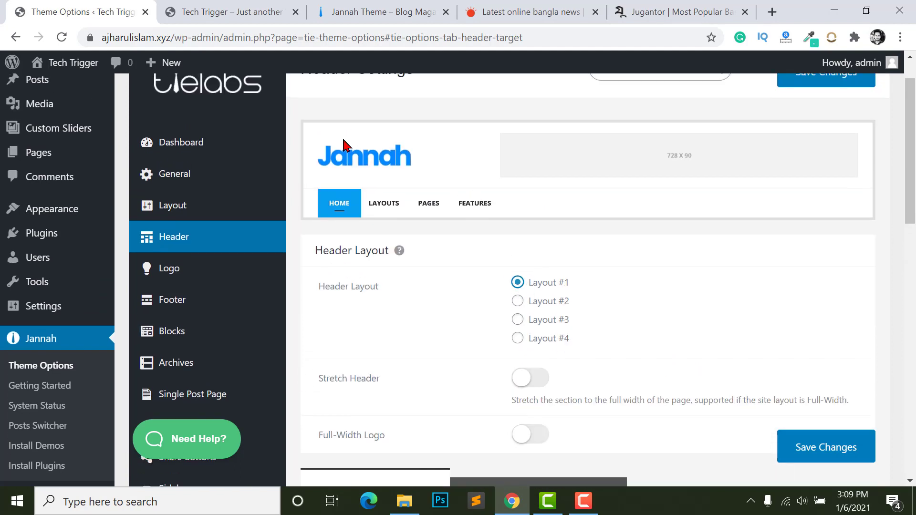
Preview header Layout #2 and compare its centred logo and menu with the header of the Prothom Alo site.
left_click(520, 303)
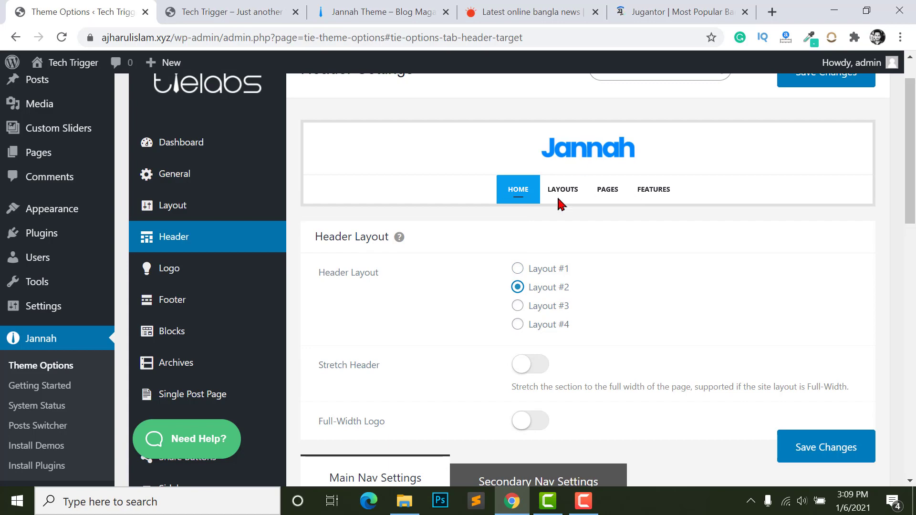
left_click(525, 11)
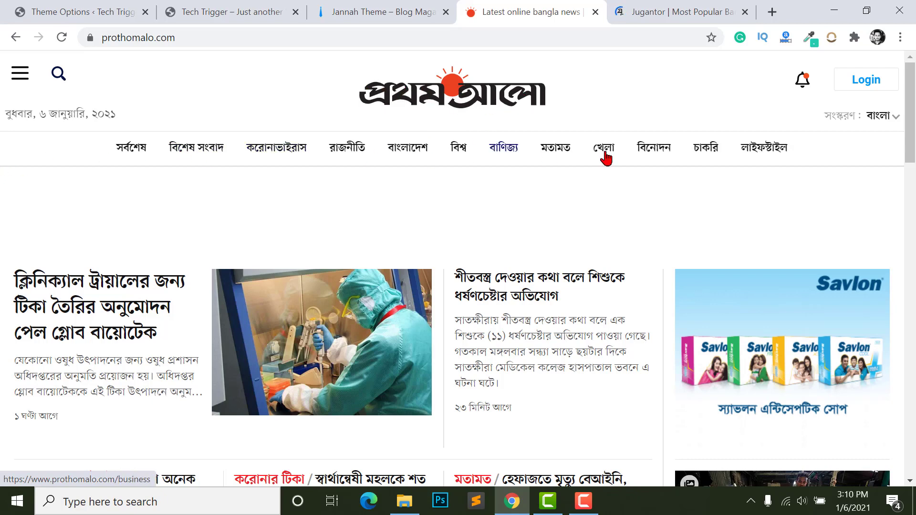
left_click(102, 7)
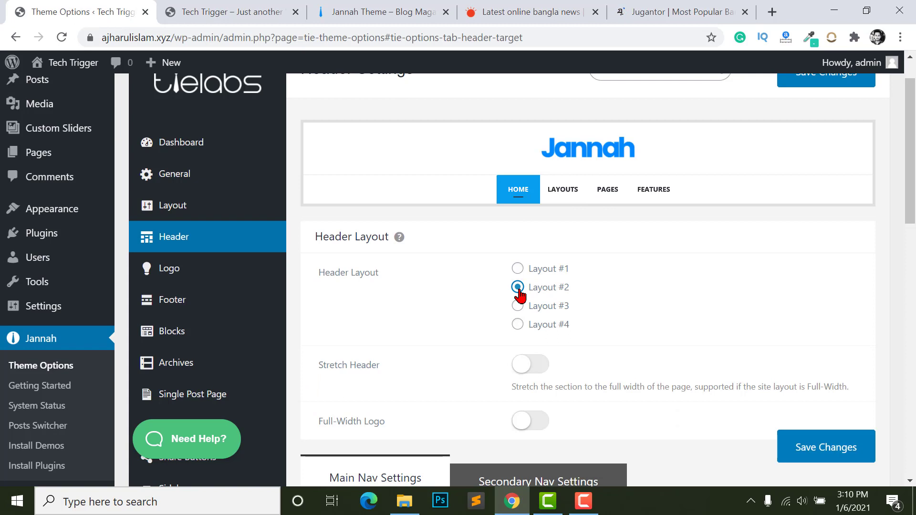
Preview header Layout #3, Layout #4 and Layout #1, and look at the header of the Jugantor site for comparison.
left_click(524, 307)
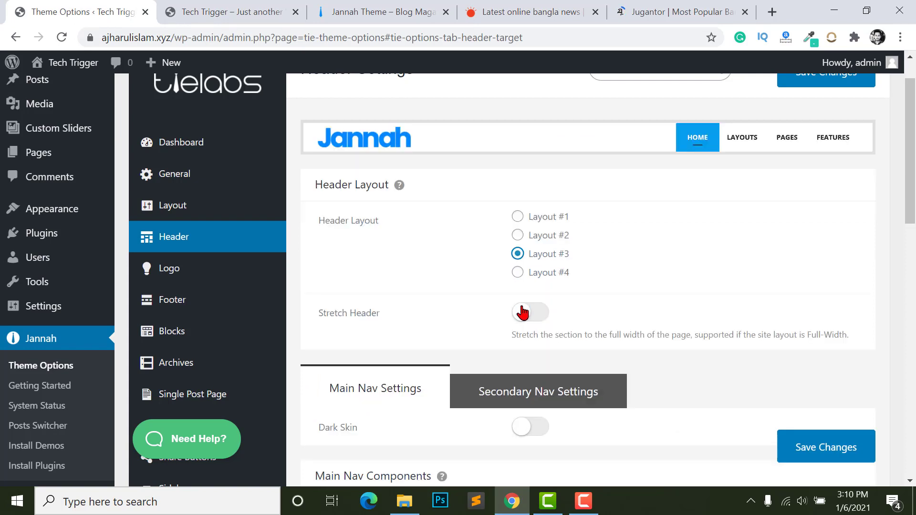
scroll(539, 279, "up", 2)
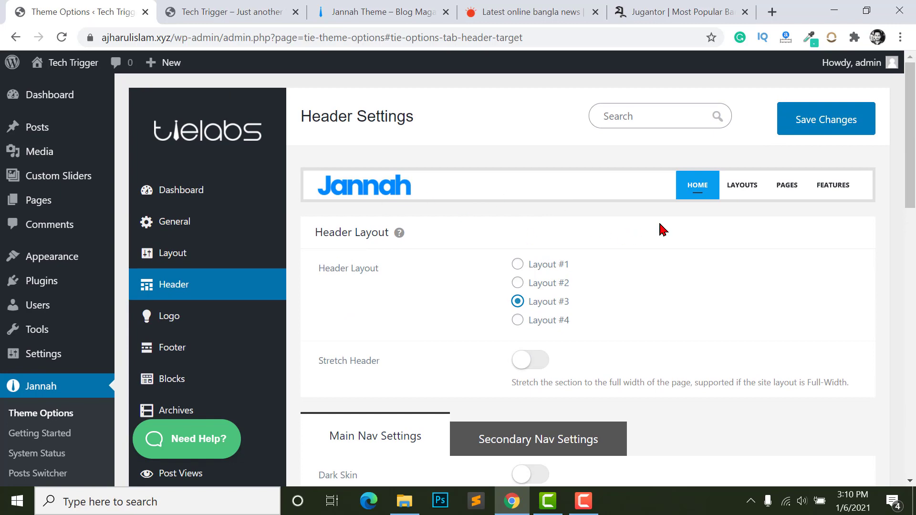
left_click(520, 320)
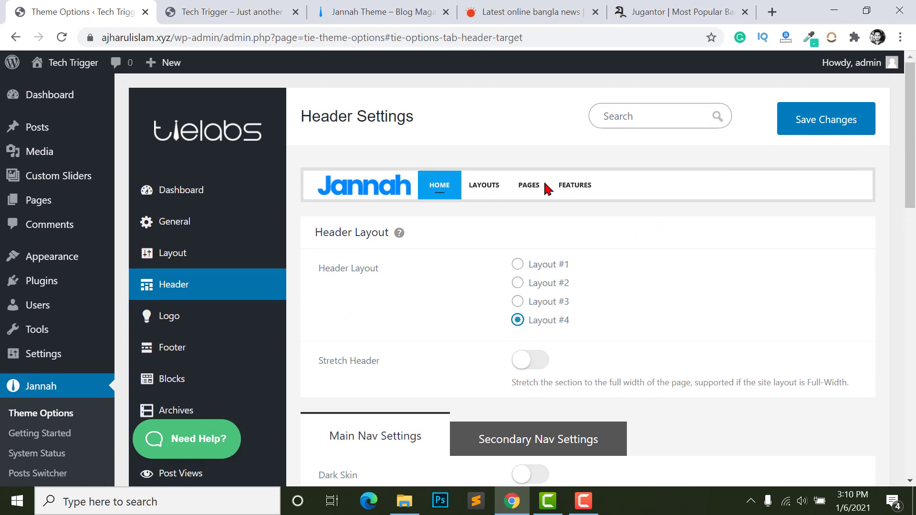
left_click(669, 11)
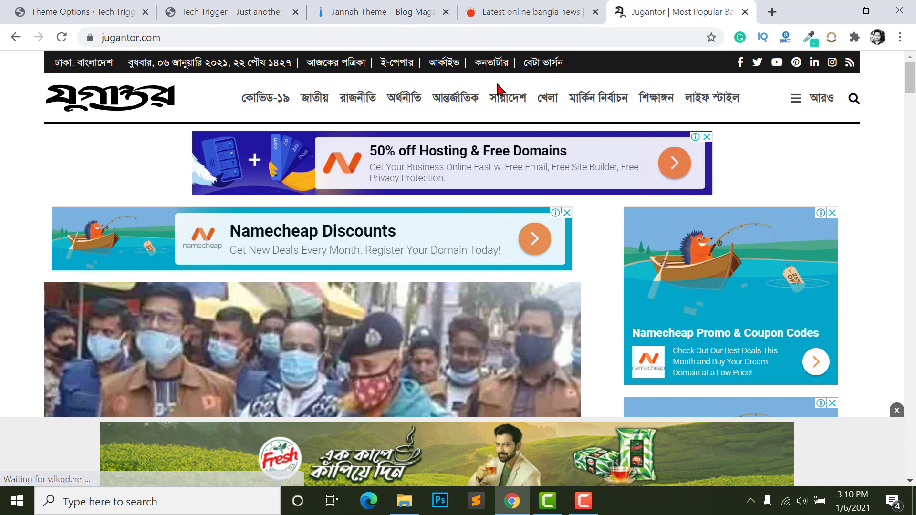
left_click(129, 12)
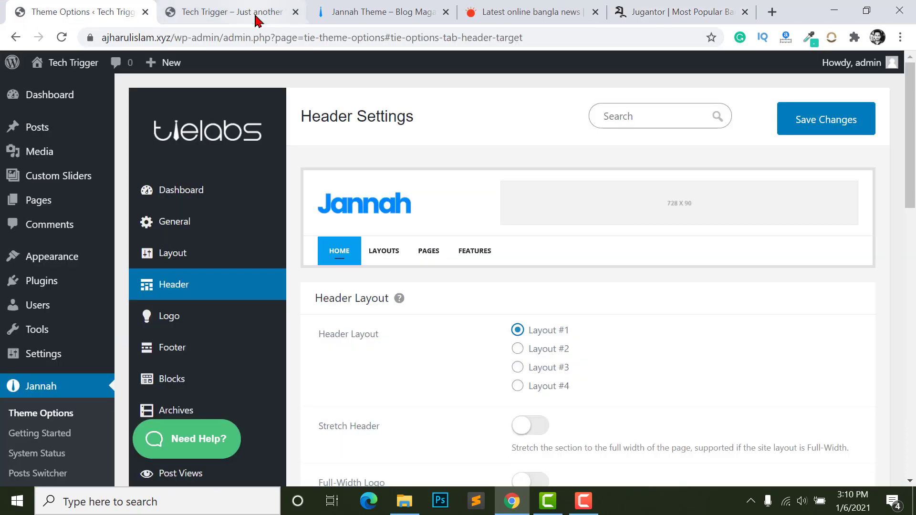
scroll(453, 248, "down", 1)
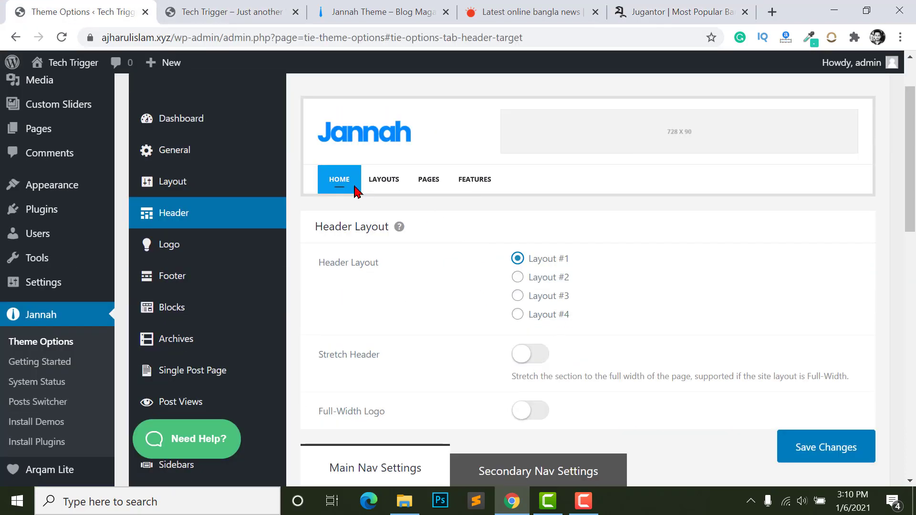
Set the header to Layout #3 and enable the secondary navigation bar.
left_click(517, 295)
scroll(525, 306, "up", 1)
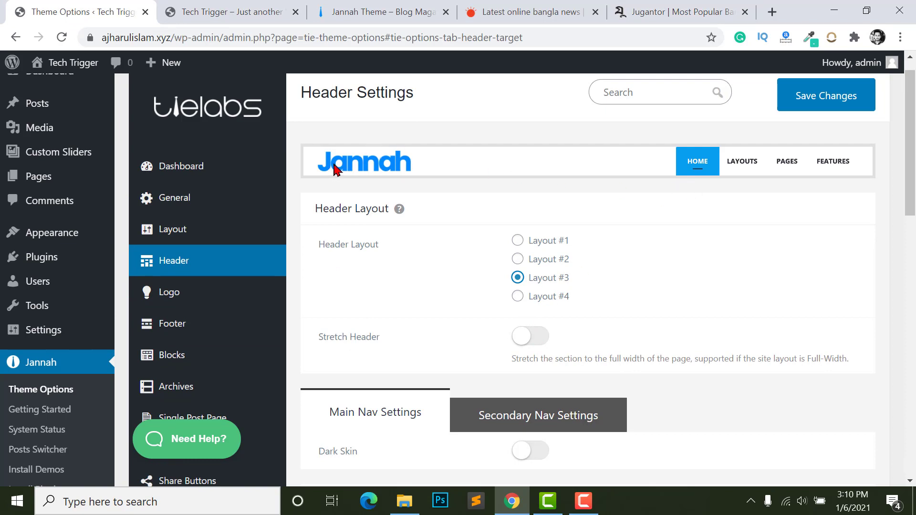
scroll(538, 377, "down", 3)
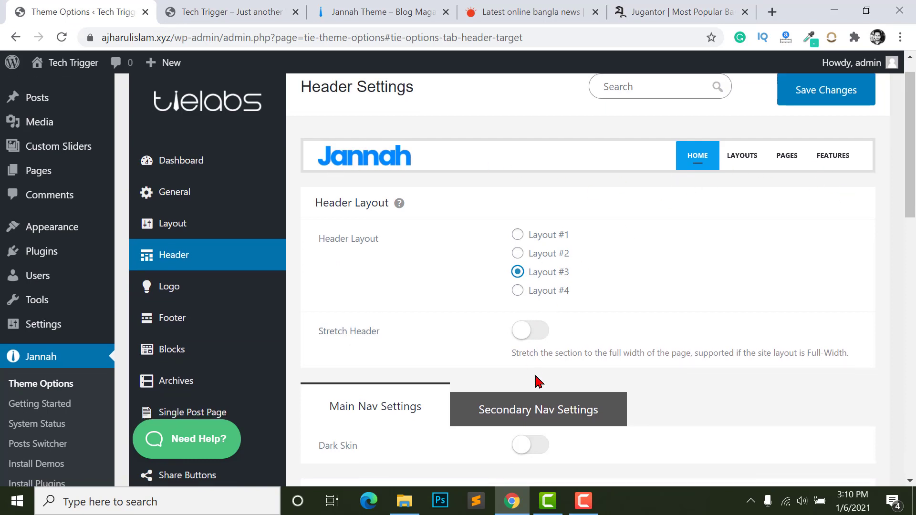
left_click(529, 250)
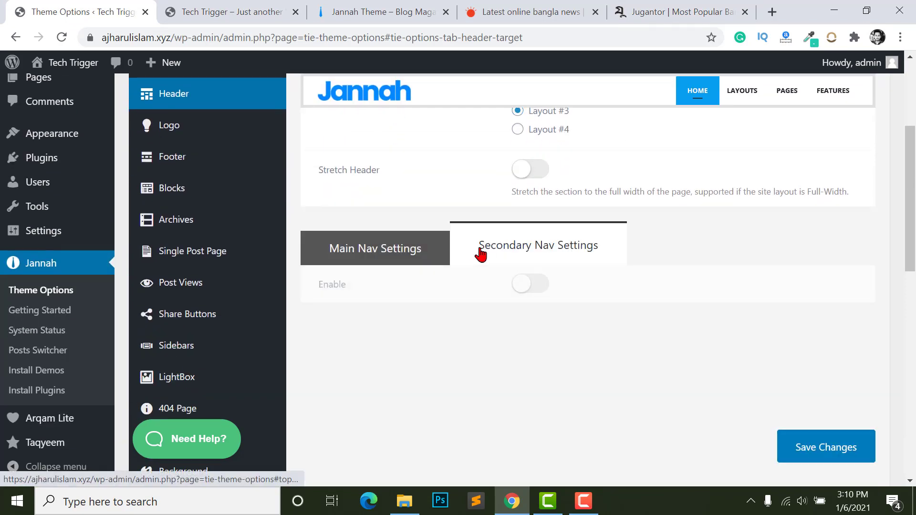
left_click(436, 252)
left_click(574, 258)
left_click(529, 296)
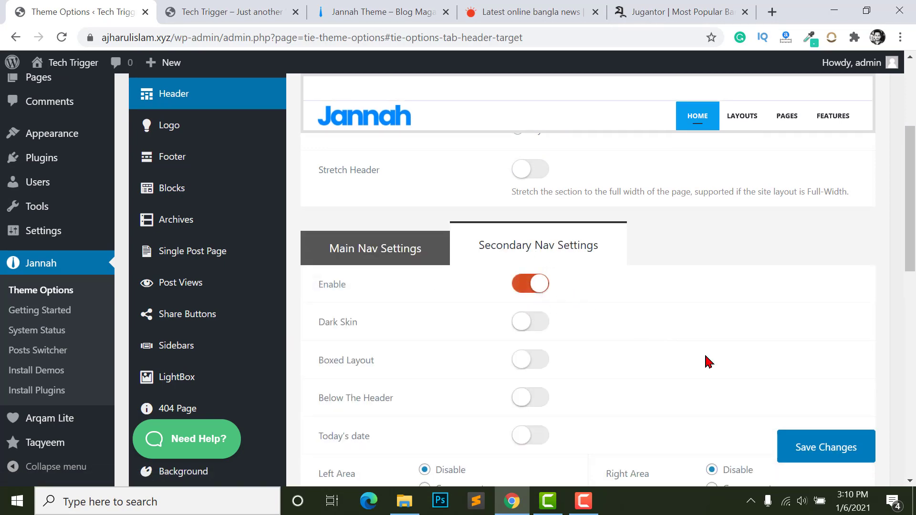
Turn on Dark Skin for the secondary navigation and check it in the header preview.
scroll(687, 316, "up", 3)
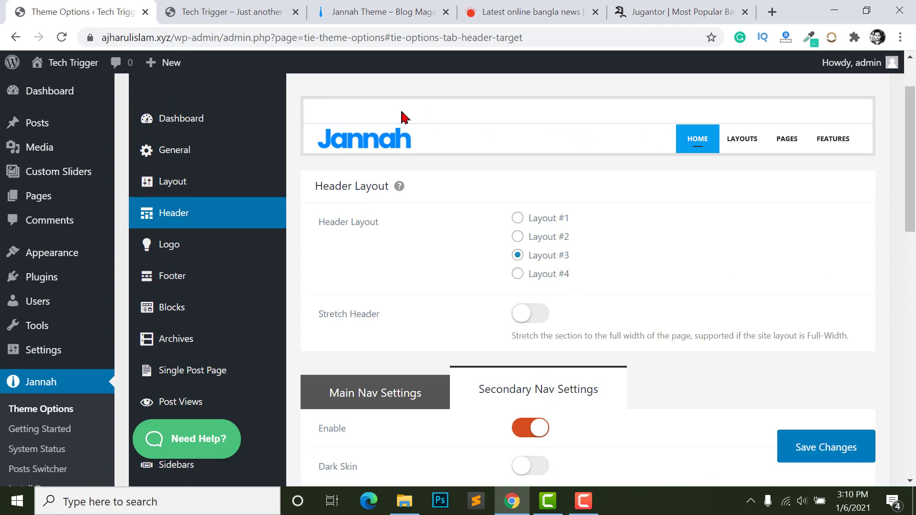
scroll(358, 342, "down", 3)
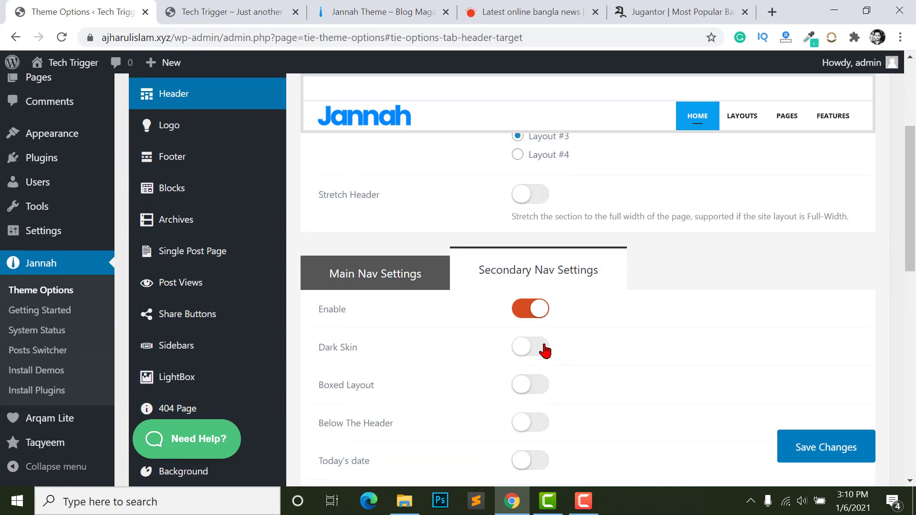
left_click(527, 349)
scroll(620, 379, "up", 3)
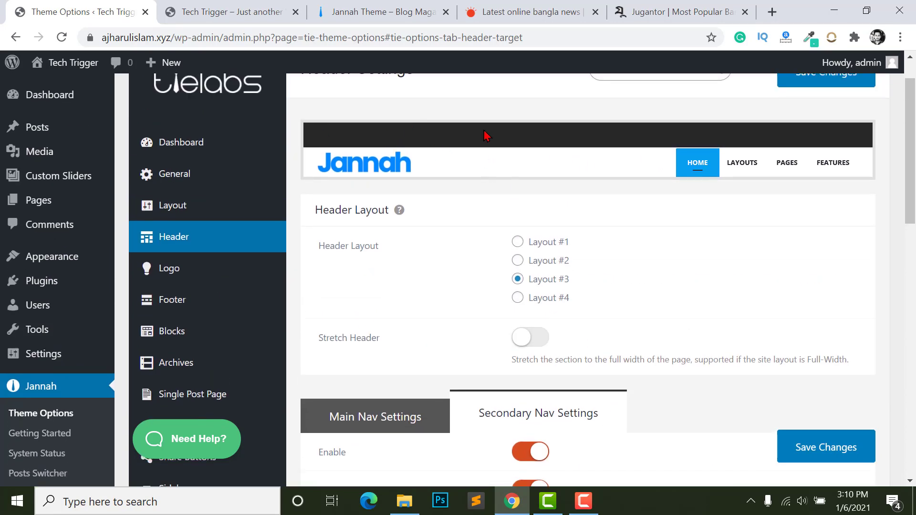
Compare the header preview with the top bar of the Jugantor site and review the remaining Secondary Nav settings.
left_click(677, 11)
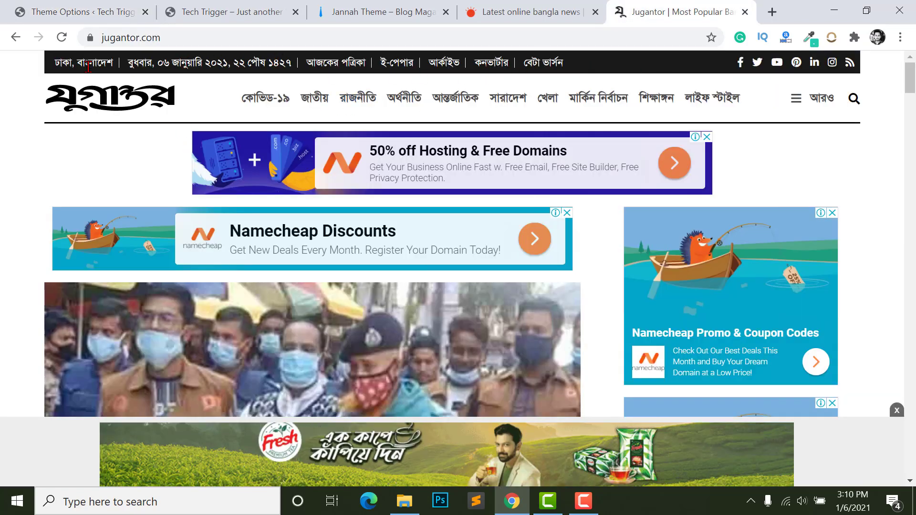
left_click(65, 12)
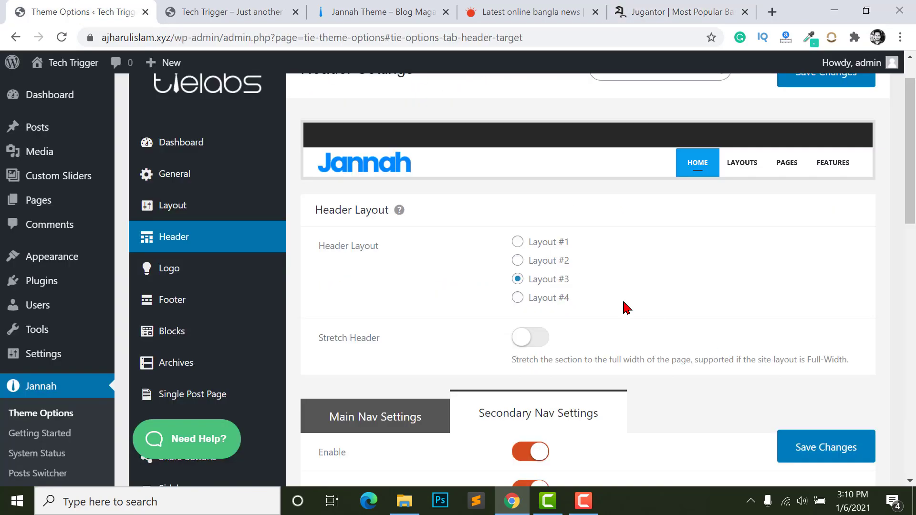
scroll(627, 308, "down", 5)
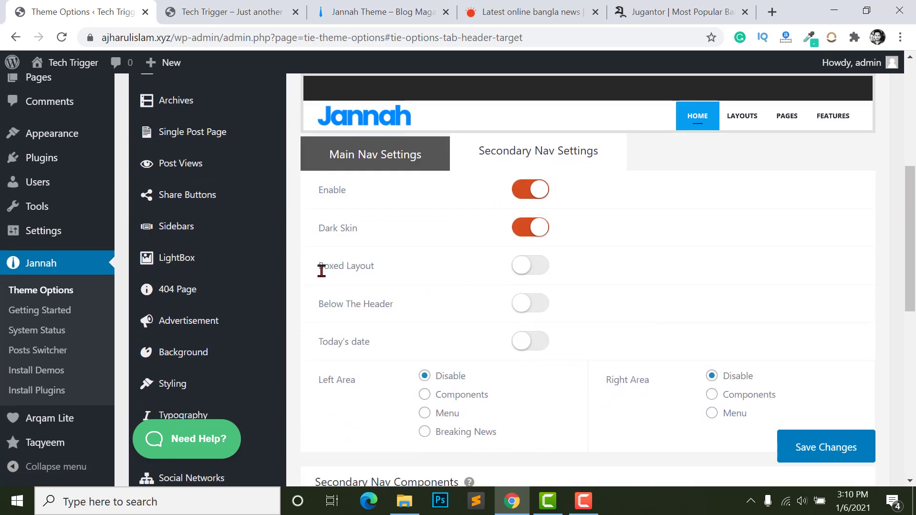
Try Boxed Layout on the secondary navigation bar and turn it back off.
left_click(535, 274)
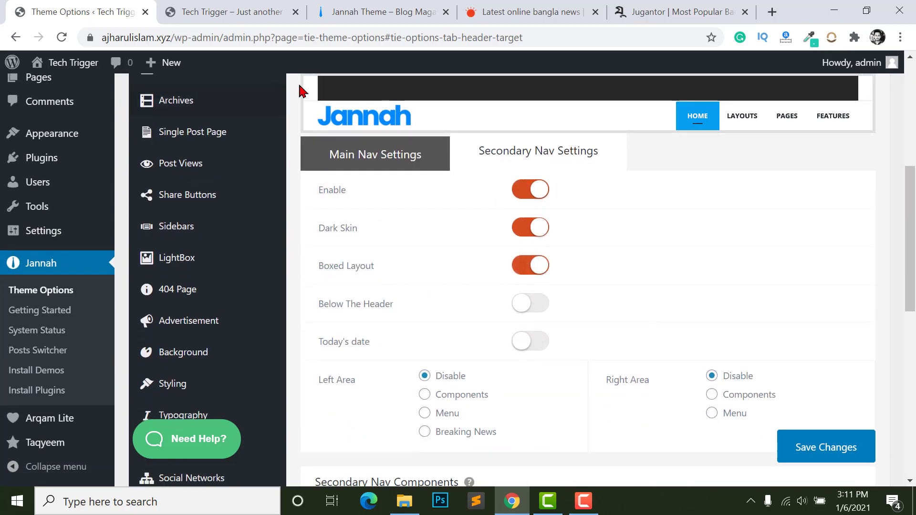
left_click(532, 272)
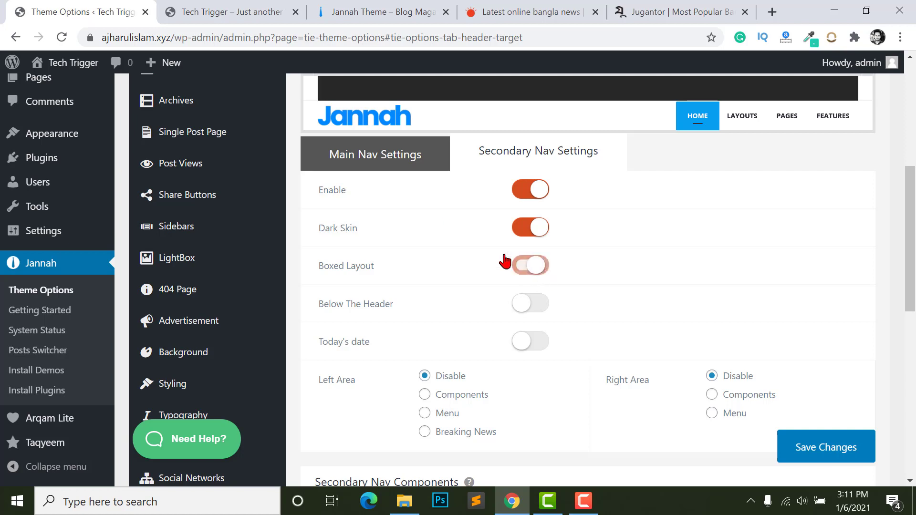
left_click(523, 275)
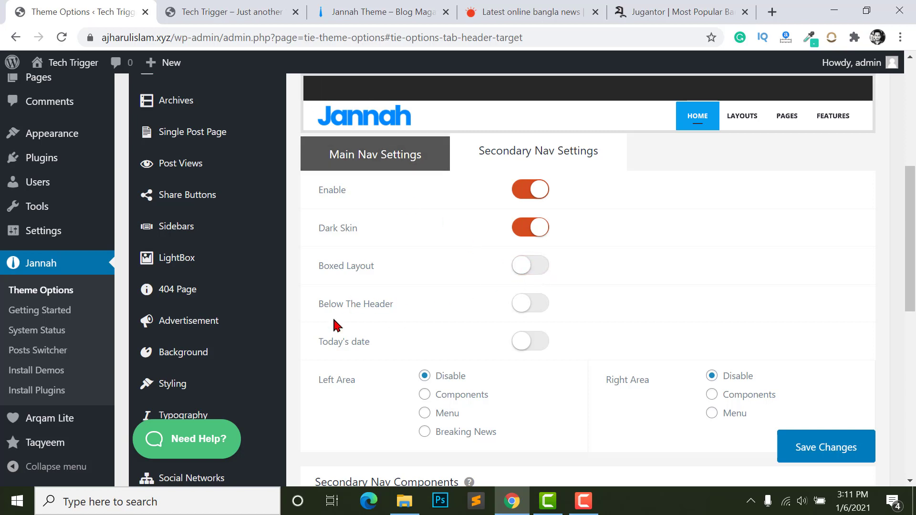
Place the secondary navigation below the header and compare the arrangement with the Jannah Tech demo site.
left_click(535, 305)
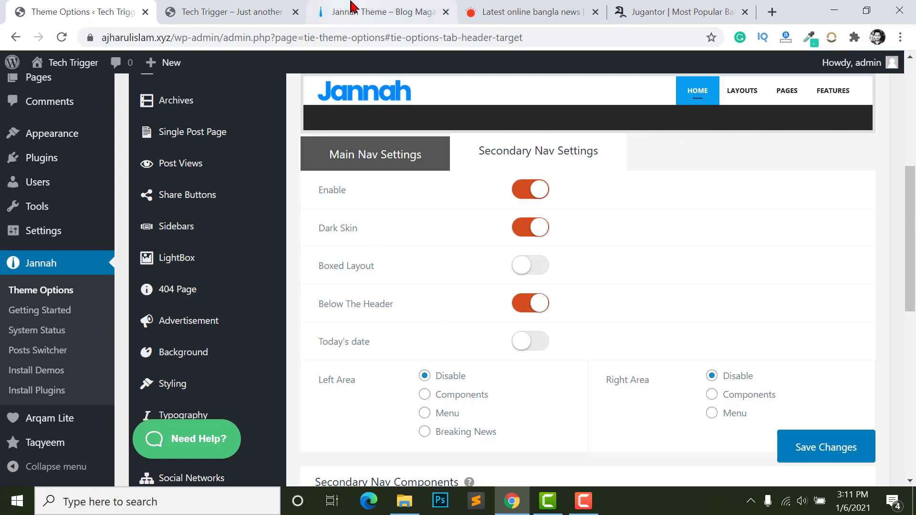
left_click(425, 19)
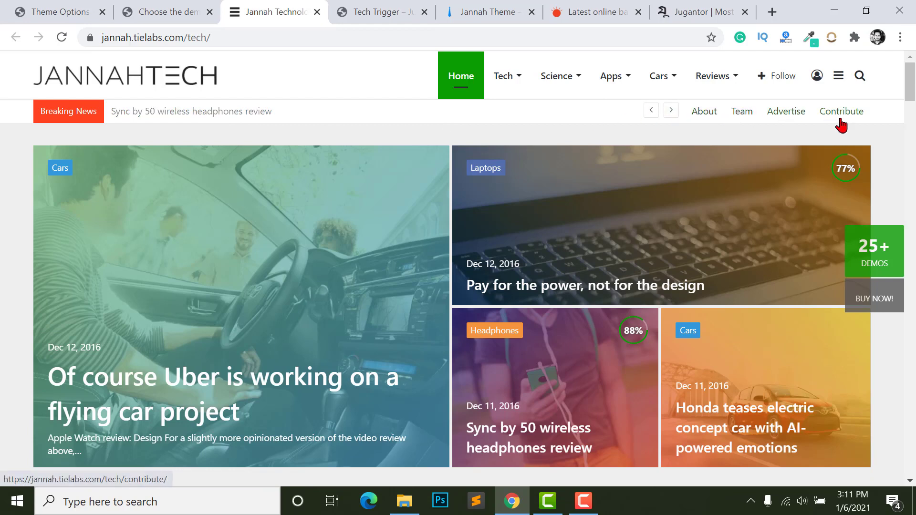
left_click(53, 11)
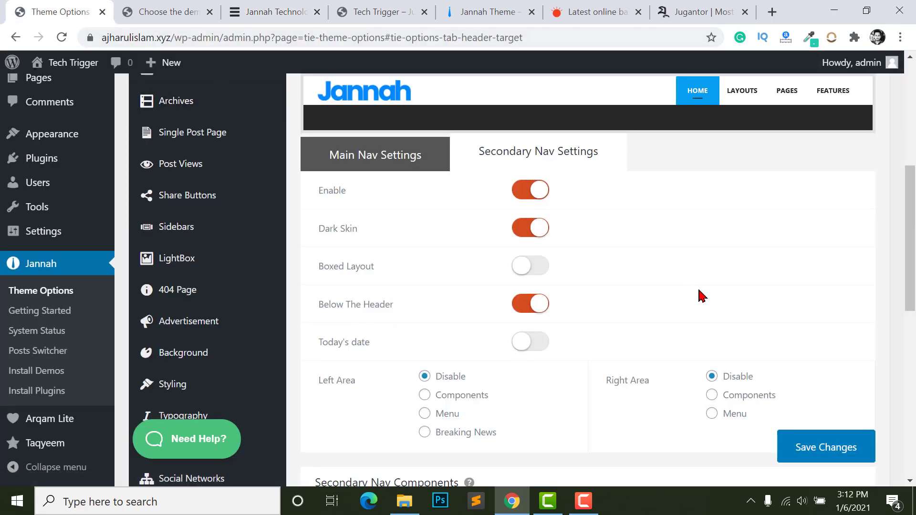
scroll(699, 297, "up", 1)
scroll(687, 287, "down", 1)
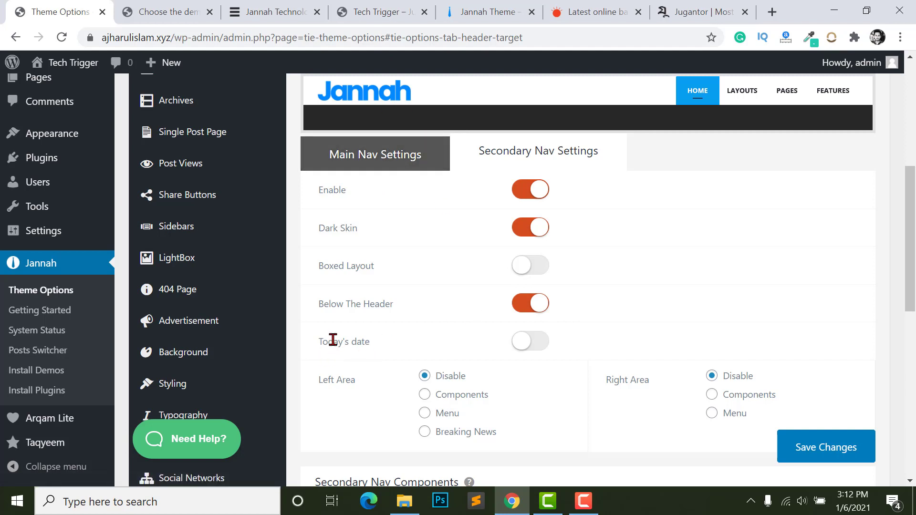
Turn on Today's date for the secondary navigation and examine its date format field.
left_click(527, 346)
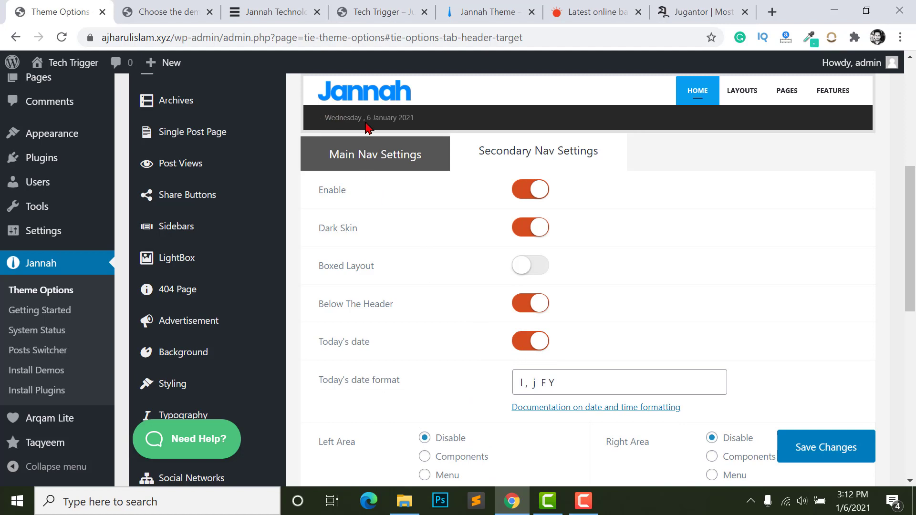
scroll(335, 288, "down", 2)
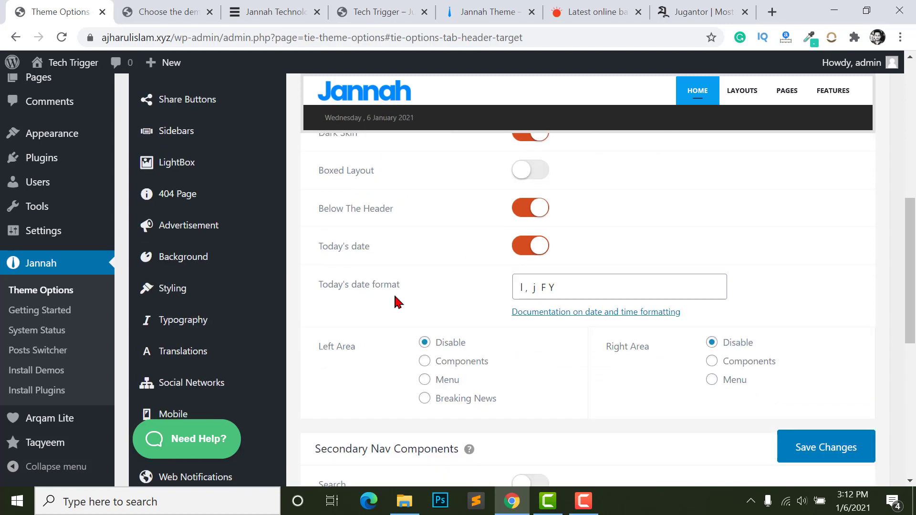
left_click(579, 290)
triple_click(542, 291)
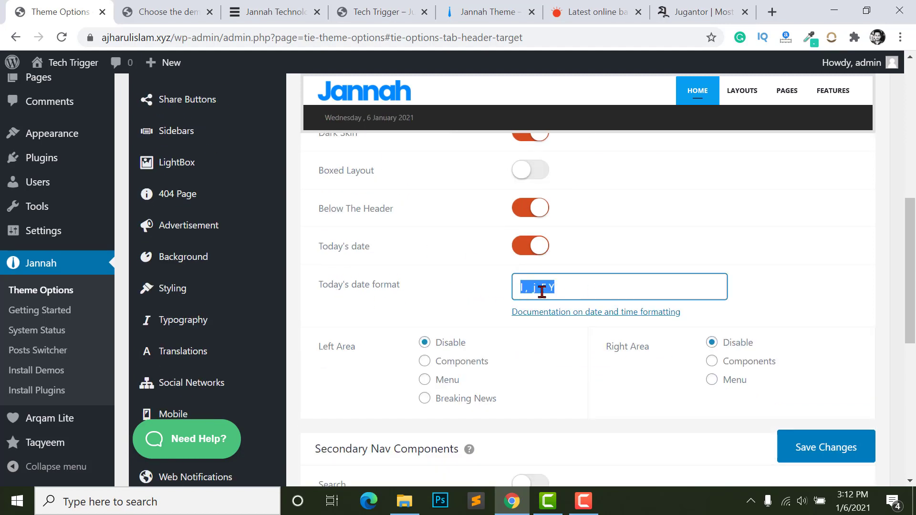
left_click(543, 287)
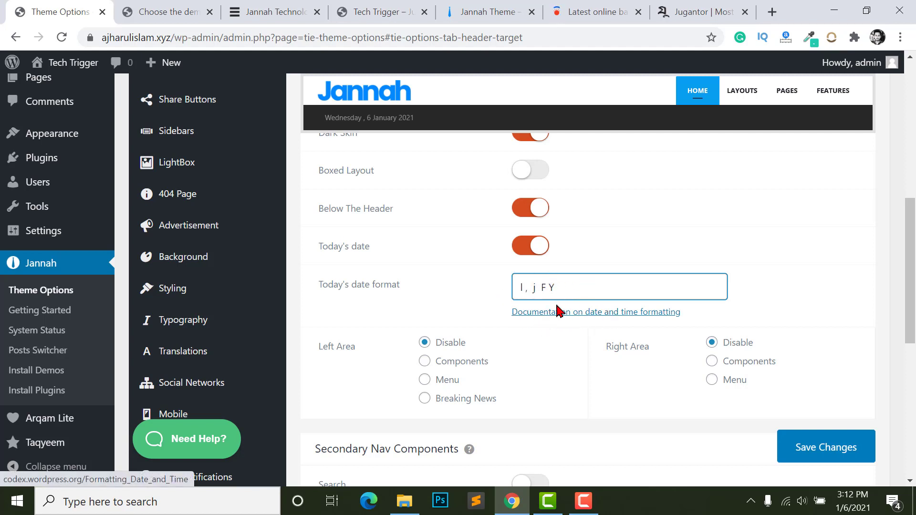
Read the linked WordPress documentation on date and time formatting, including the weekday, month and year format characters, and return to the theme options.
right_click(627, 312)
left_click(689, 323)
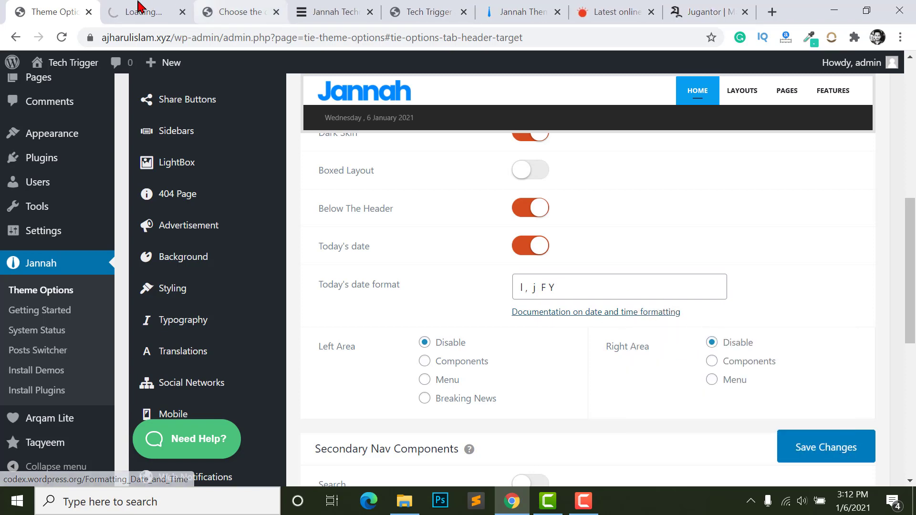
left_click(144, 14)
scroll(344, 272, "down", 2)
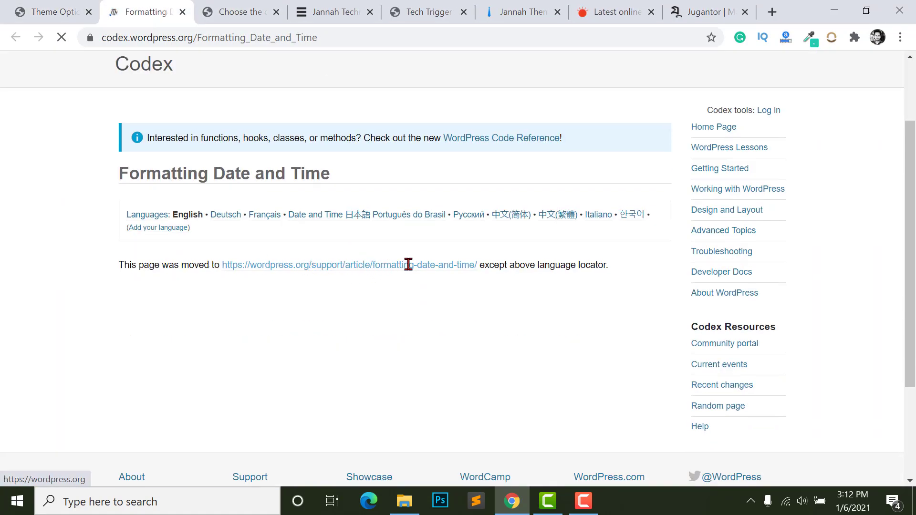
left_click(409, 266)
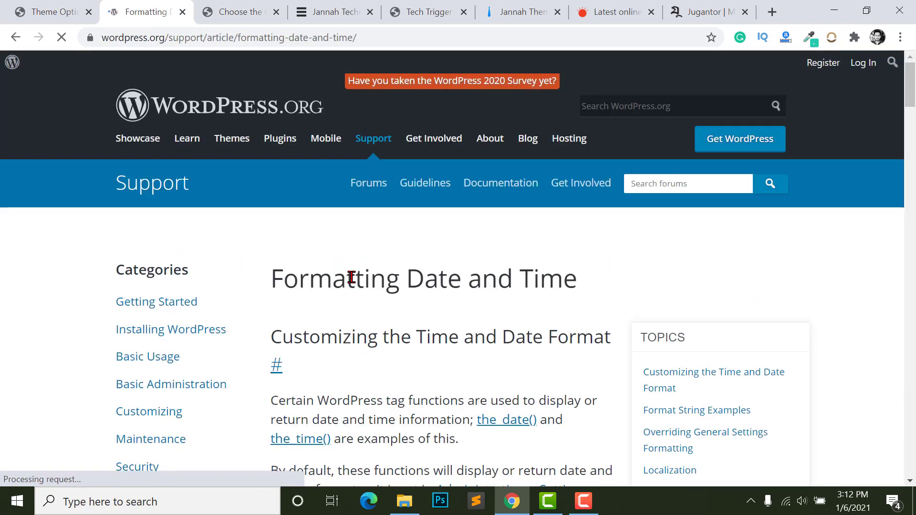
scroll(525, 292, "down", 8)
scroll(384, 227, "up", 2)
scroll(468, 286, "down", 9)
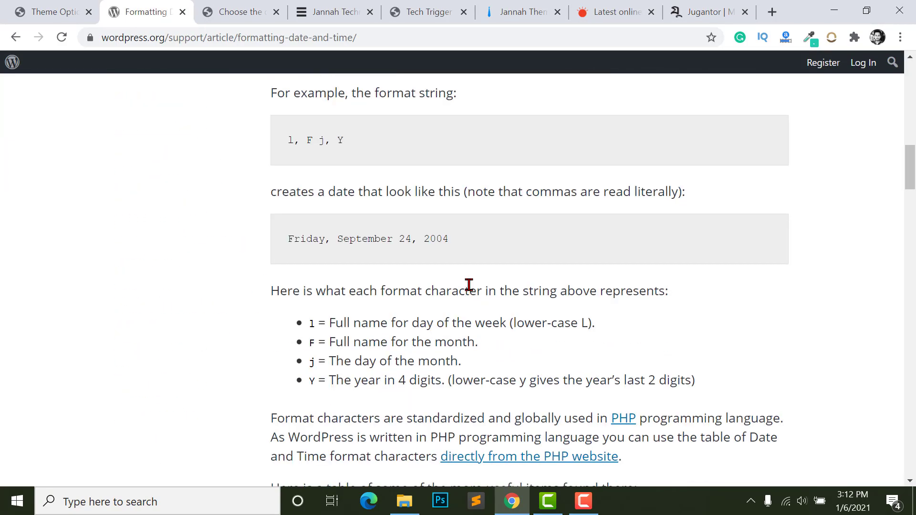
scroll(382, 215, "down", 1)
scroll(330, 229, "up", 1)
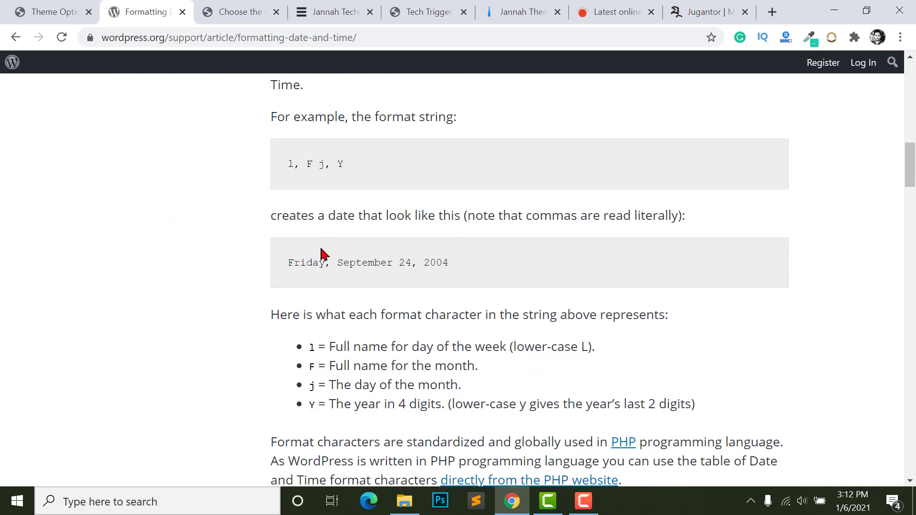
scroll(419, 283, "down", 10)
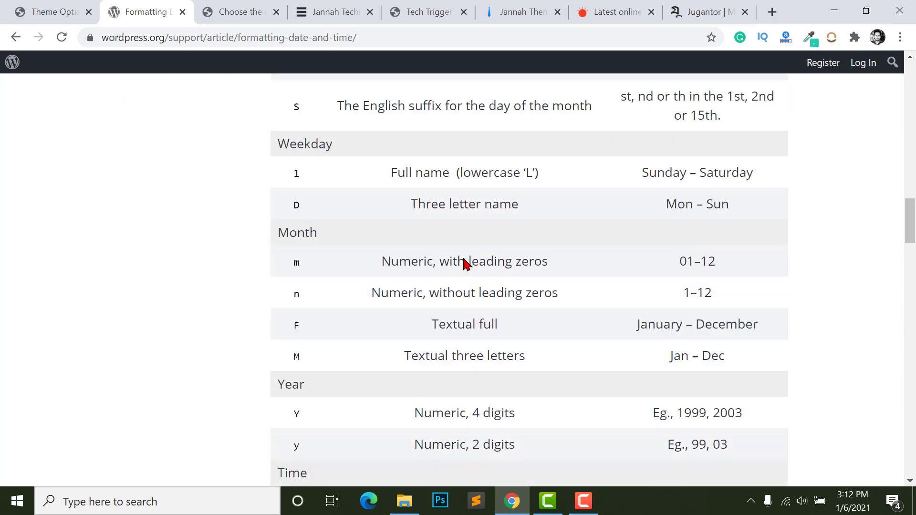
key("ctrl+w")
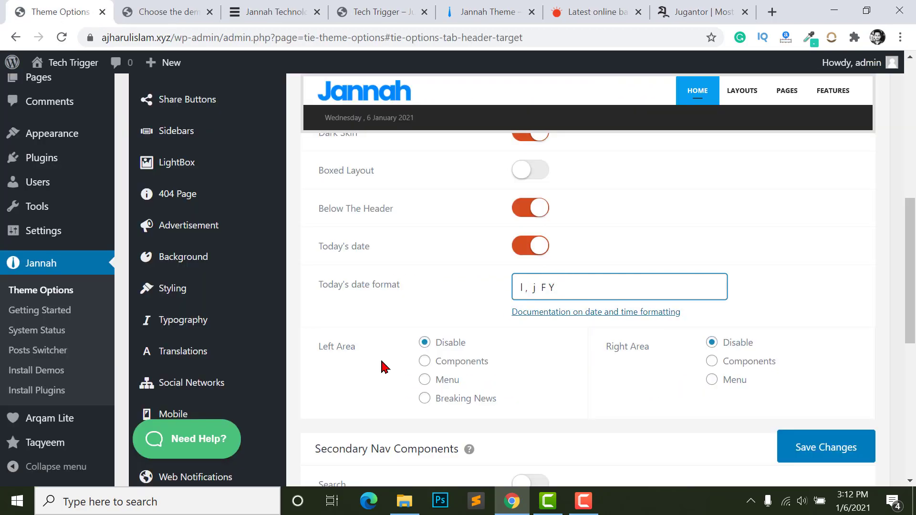
Set the Left Area of the secondary navigation to Breaking News.
scroll(382, 348, "down", 1)
scroll(340, 367, "up", 1)
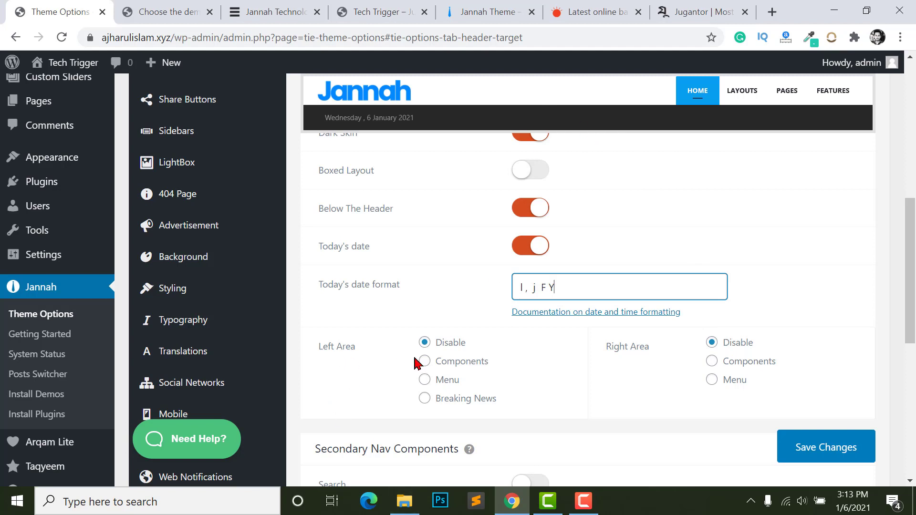
left_click(425, 398)
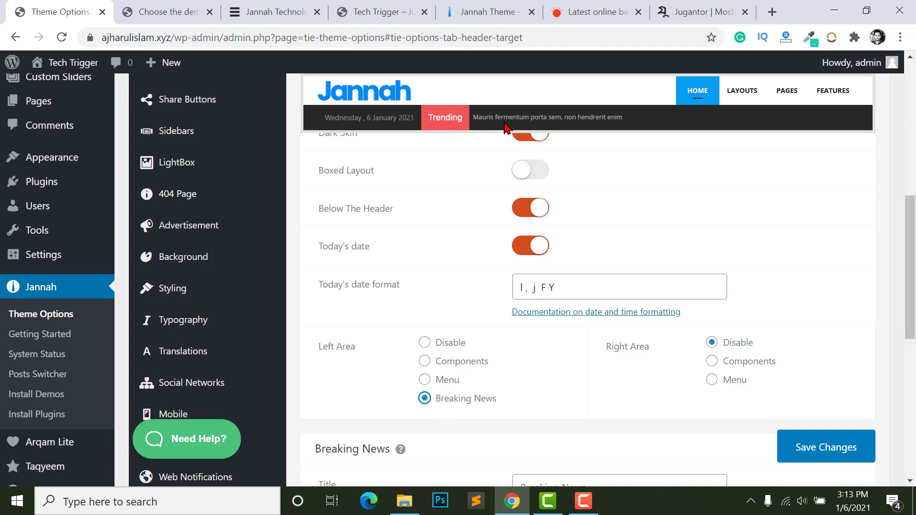
Preview Components in the Right Area of the secondary navigation and set that area to Menu.
scroll(795, 368, "up", 1)
scroll(684, 300, "down", 2)
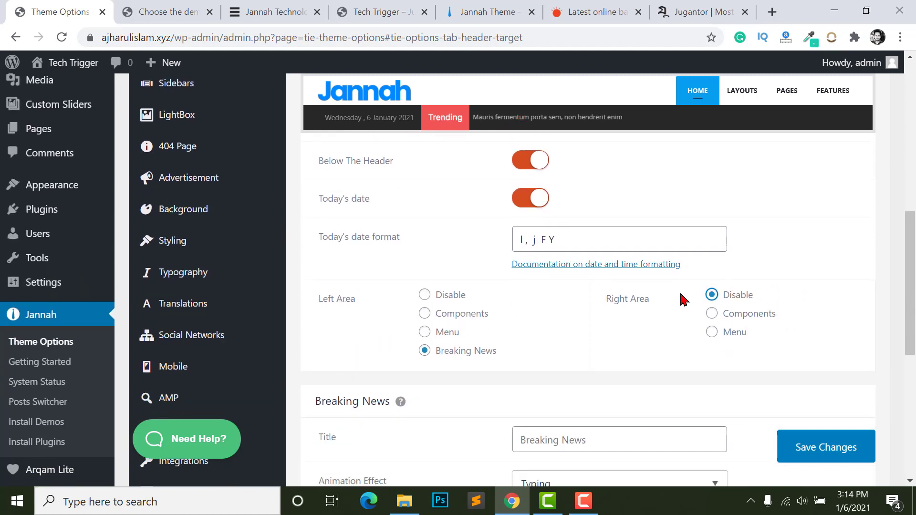
scroll(722, 321, "up", 1)
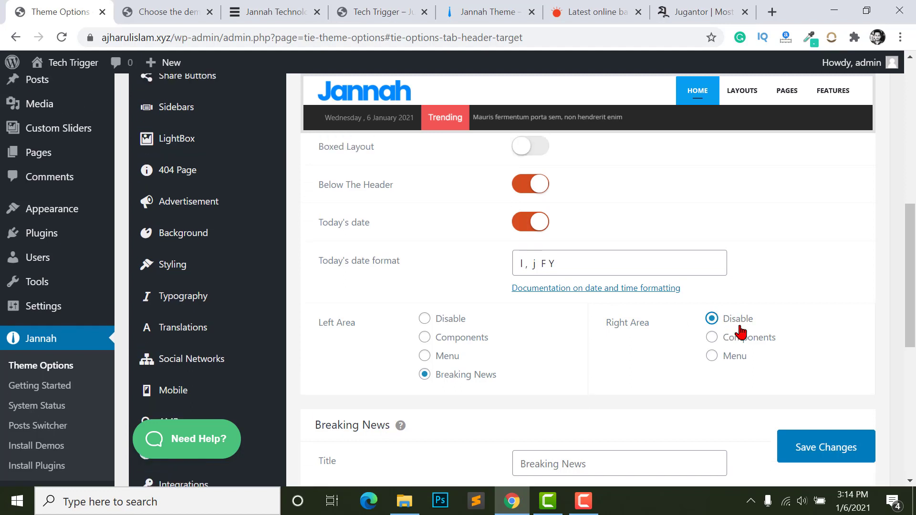
left_click(712, 337)
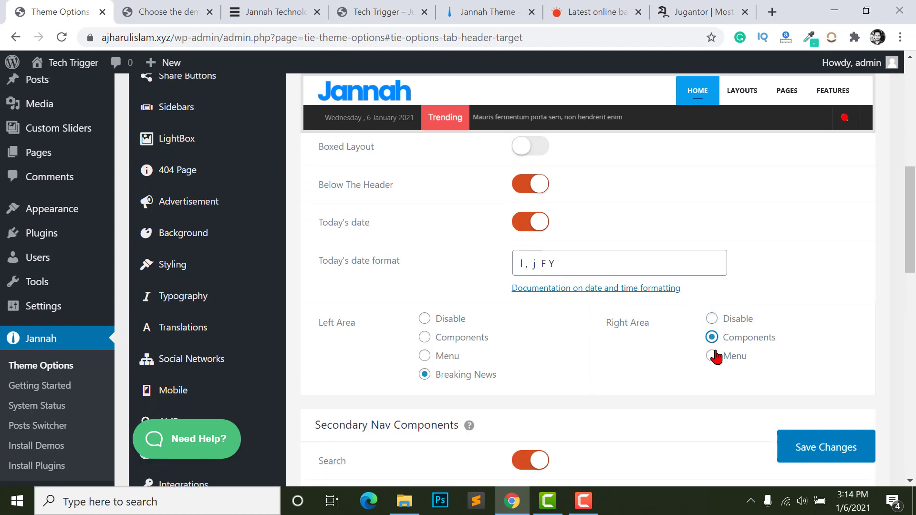
left_click(712, 357)
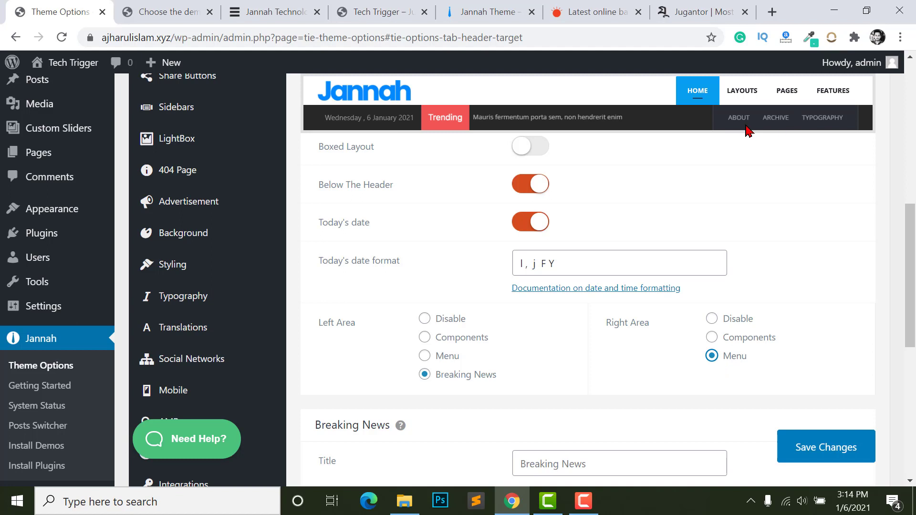
Set the Breaking News title to "Last Updates".
scroll(694, 365, "down", 2)
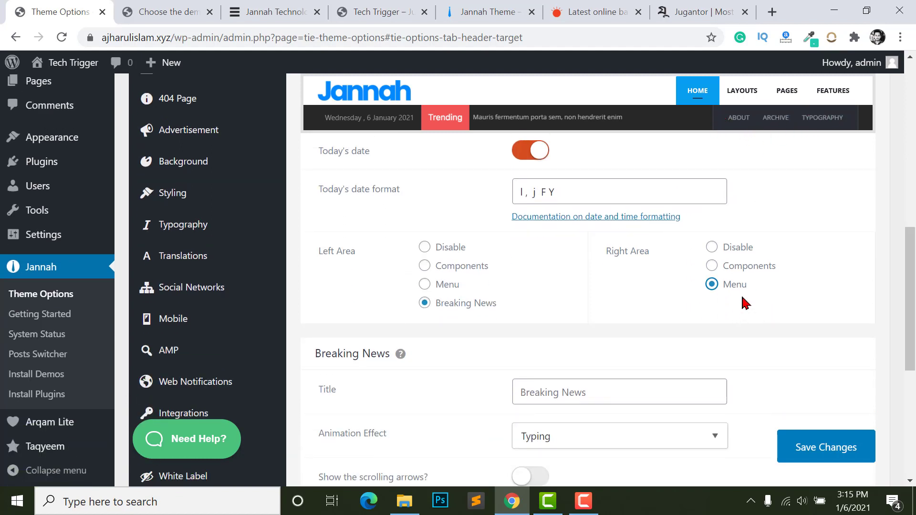
scroll(740, 317, "down", 2)
scroll(740, 317, "up", 1)
left_click(578, 340)
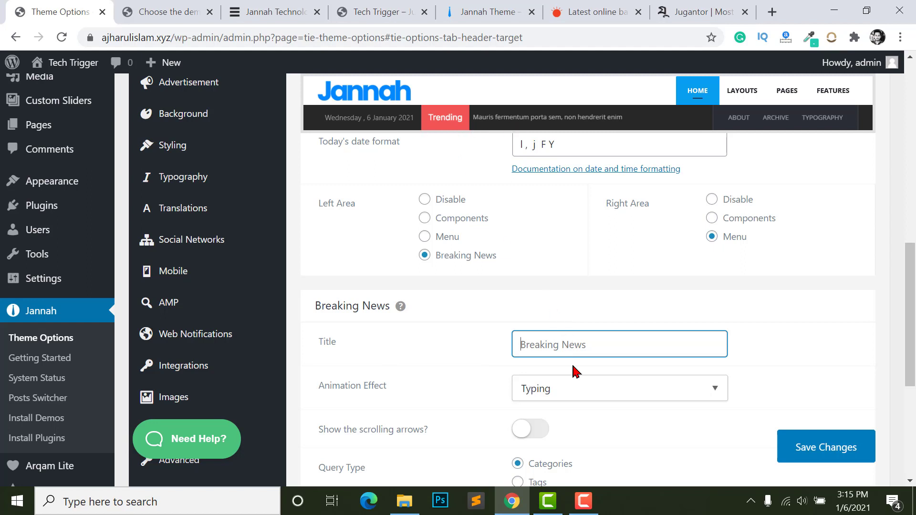
type("Last Updates")
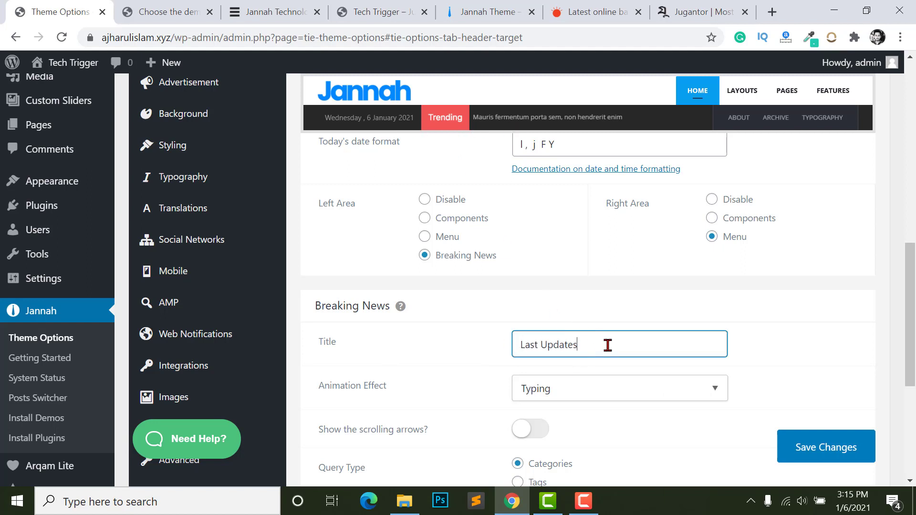
Try the Fading animation effect for Breaking News and review the effect options.
scroll(787, 372, "down", 2)
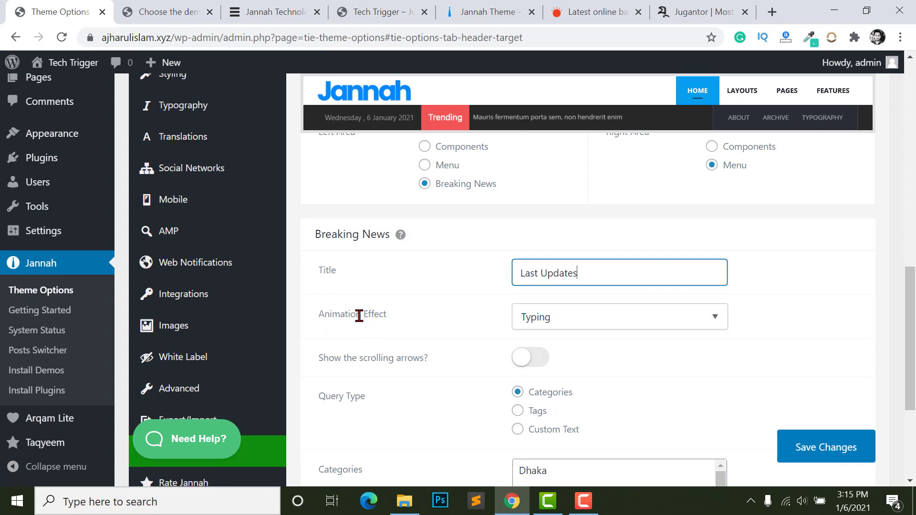
left_click(591, 319)
left_click(562, 350)
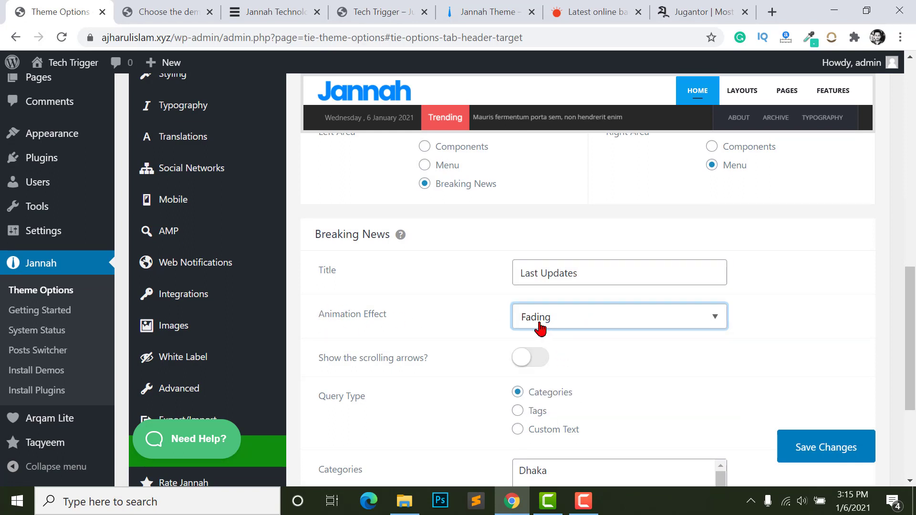
left_click(529, 318)
left_click(528, 316)
Check the breaking news animation on the Jannah Tech demo and set the Animation Effect to Sliding Right.
left_click(226, 8)
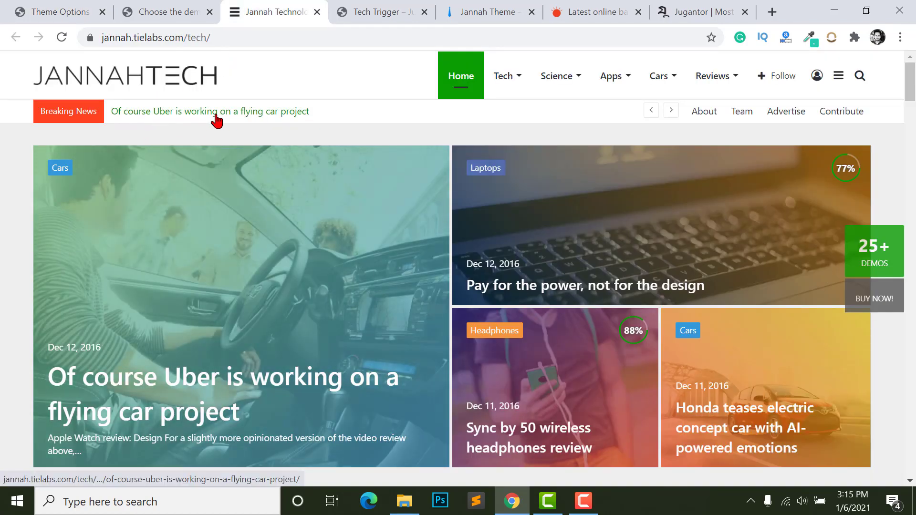
left_click(46, 10)
left_click(608, 327)
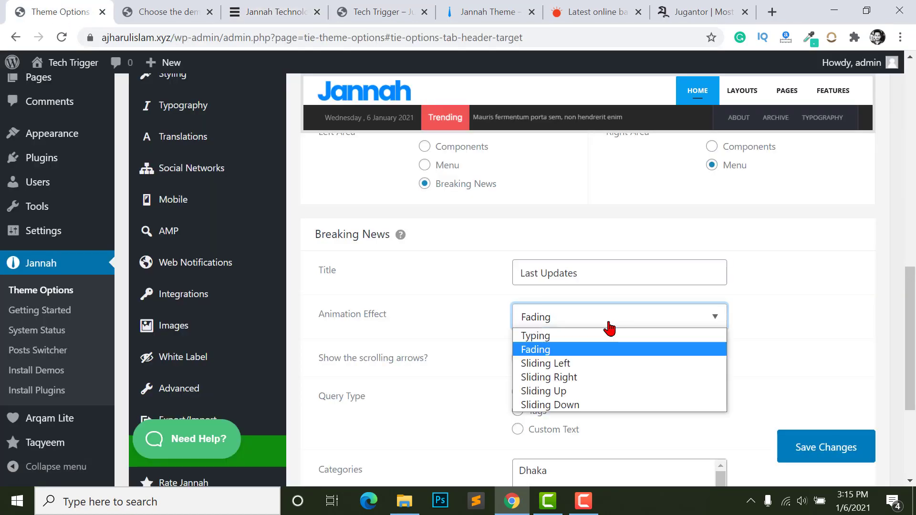
left_click(562, 377)
scroll(319, 342, "down", 1)
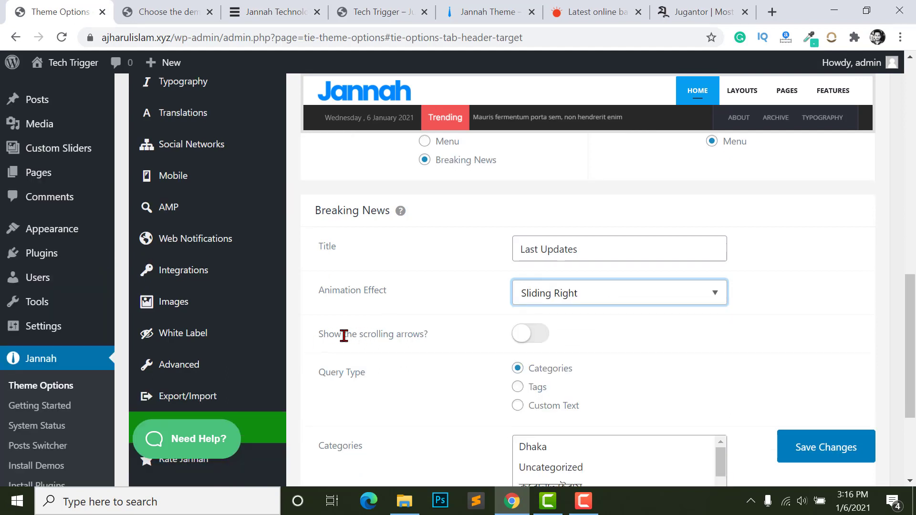
Turn on the scrolling arrows for Breaking News and compare them with the arrows on the Jannah Tech demo.
left_click(530, 339)
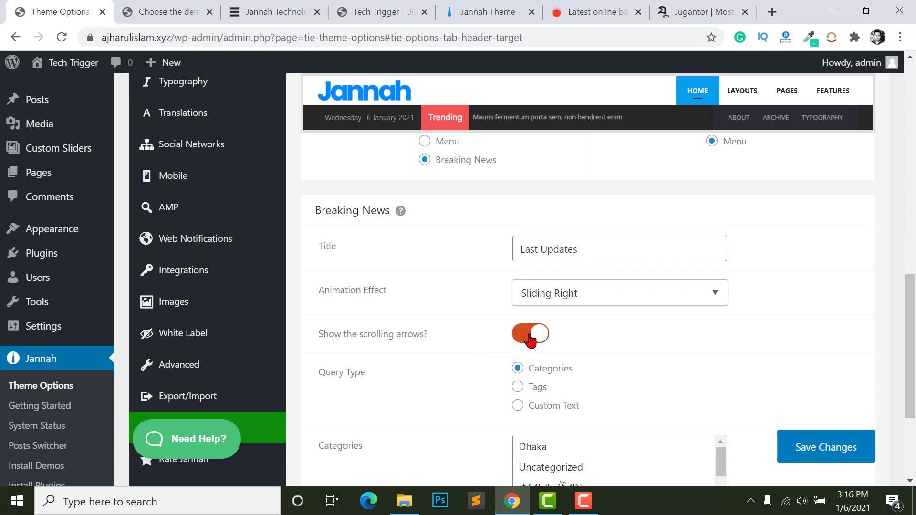
left_click(267, 10)
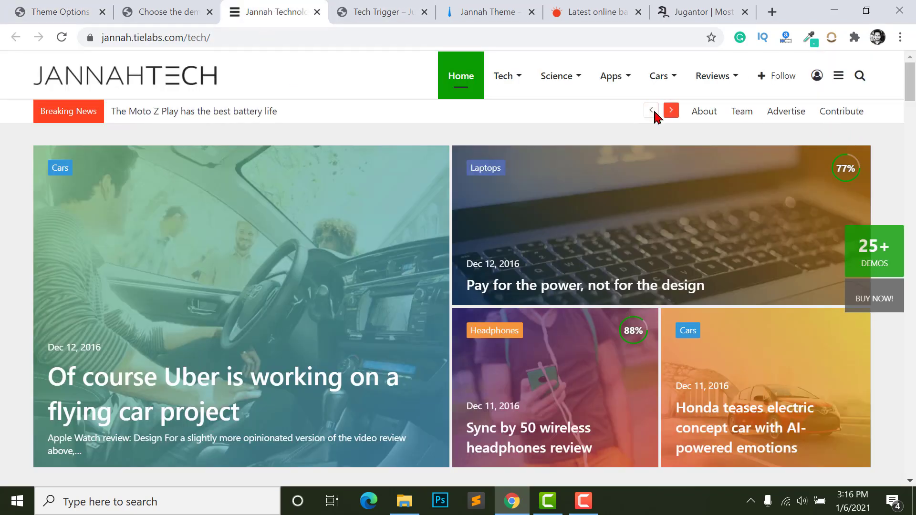
left_click(57, 11)
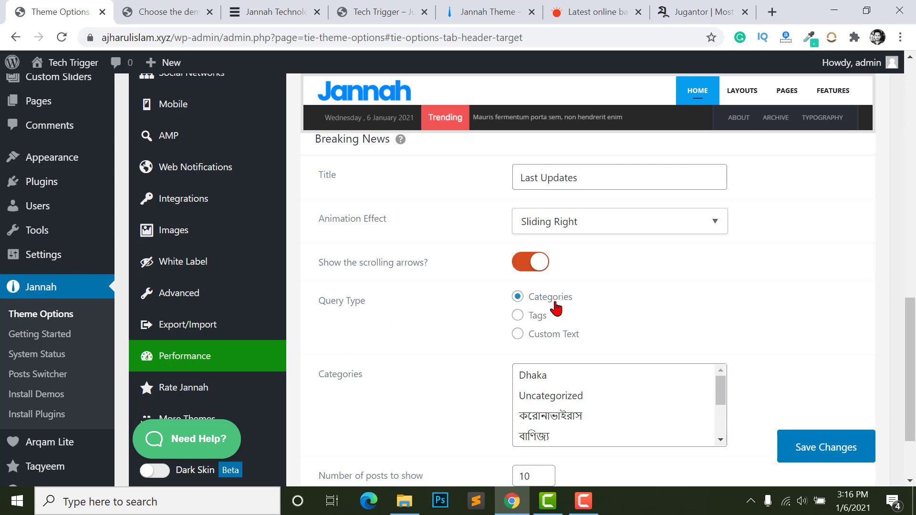
Examine the breaking news headlines in the Jannah Tech demo's header and return to the theme options.
scroll(679, 302, "up", 1)
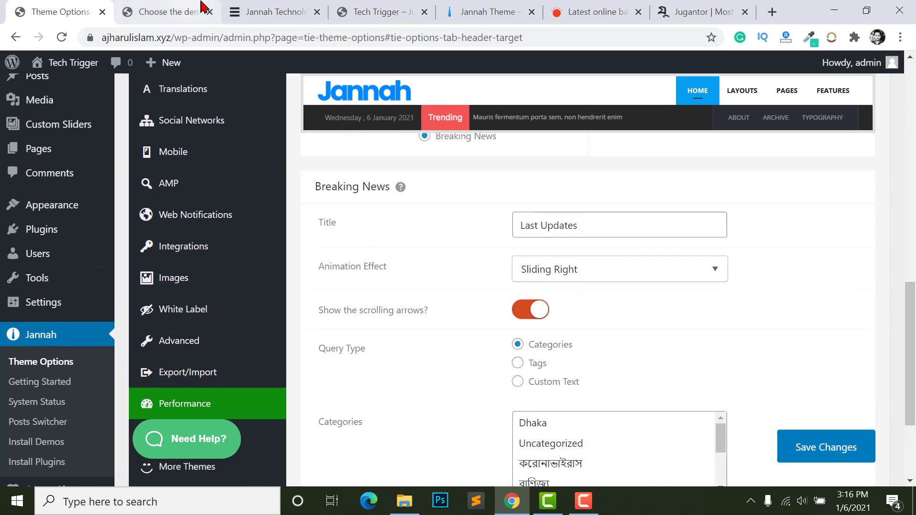
left_click(234, 12)
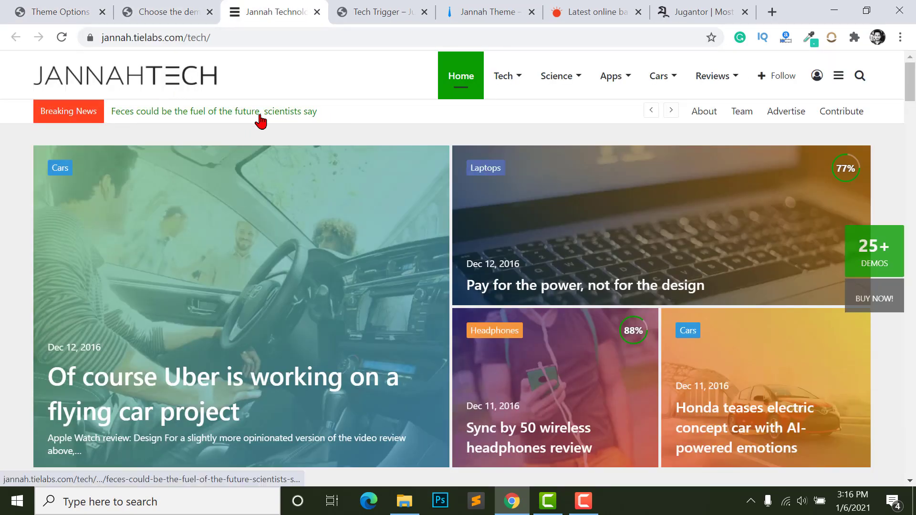
left_click(37, 14)
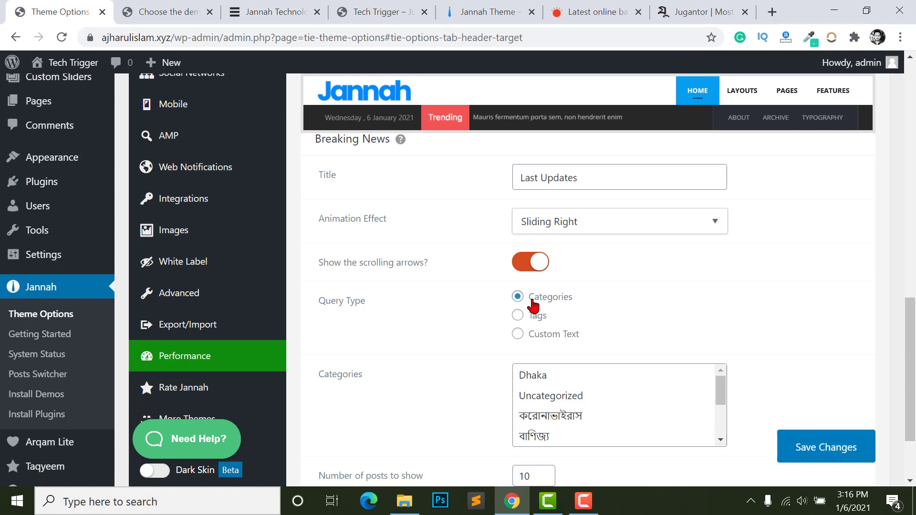
Select the listed categories down to রাজনীতি as the Breaking News source, including বাংলাদেশ, বিশেষ সংবাদ and বিশ্ব.
scroll(458, 310, "down", 2)
scroll(560, 328, "down", 3)
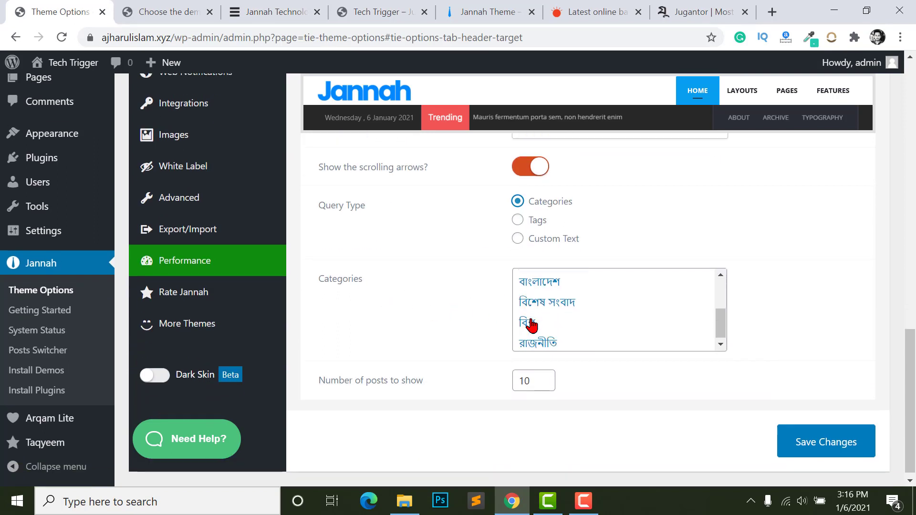
scroll(548, 339, "up", 4)
scroll(541, 312, "up", 1)
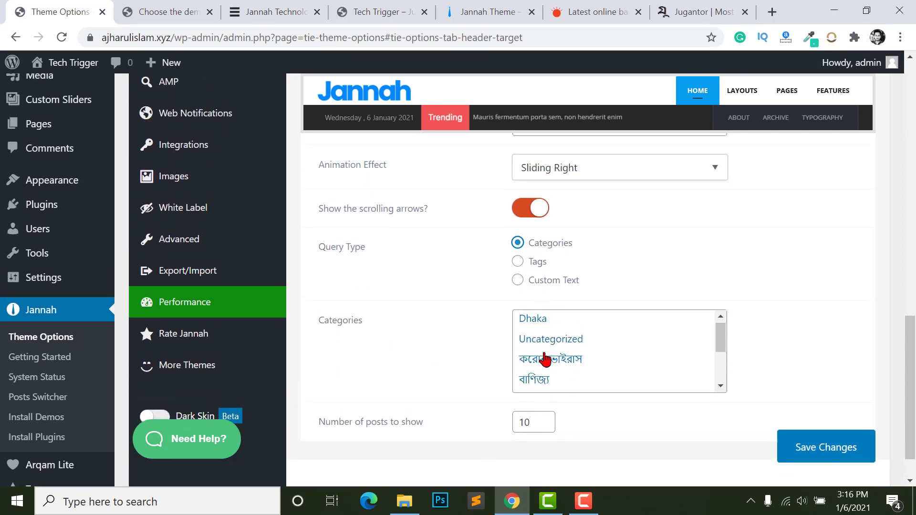
scroll(542, 346, "down", 1)
left_click(549, 340)
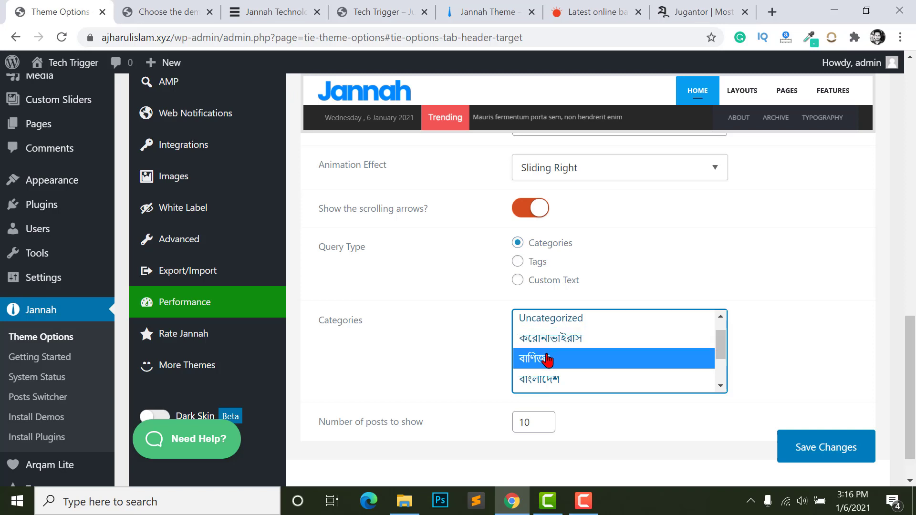
scroll(548, 345, "up", 1)
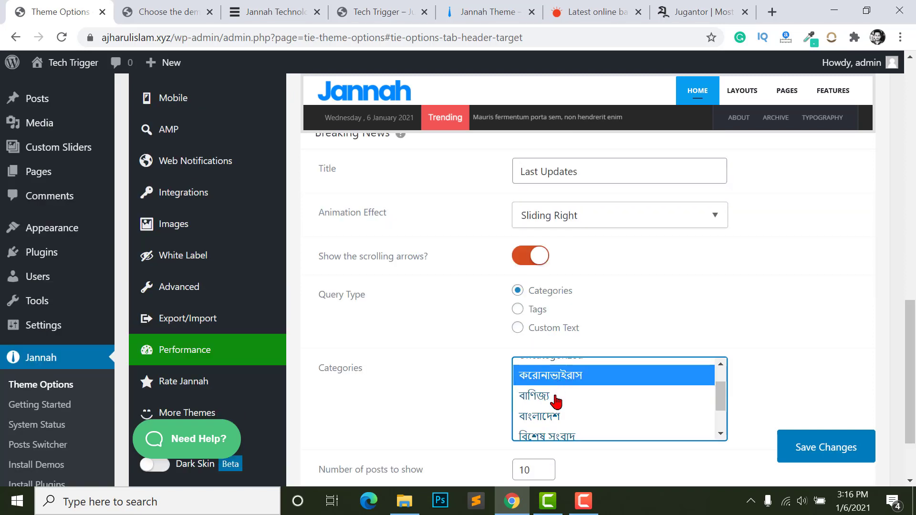
left_click_drag(556, 402, 557, 435)
scroll(591, 437, "down", 1)
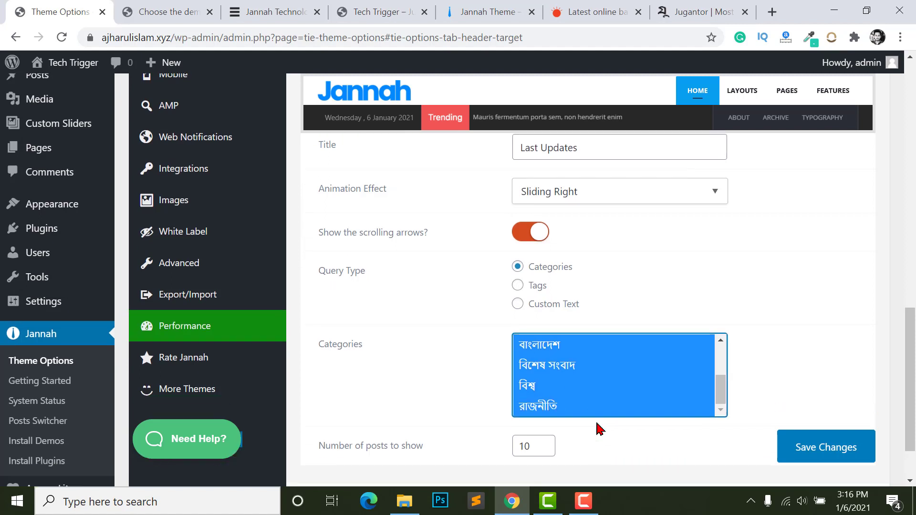
scroll(568, 343, "up", 1)
scroll(568, 337, "down", 1)
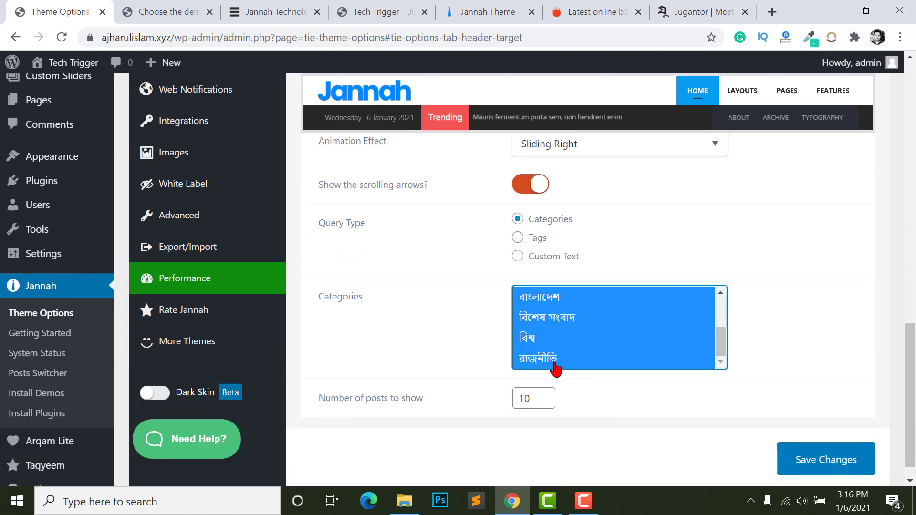
scroll(552, 370, "up", 1)
scroll(357, 445, "down", 2)
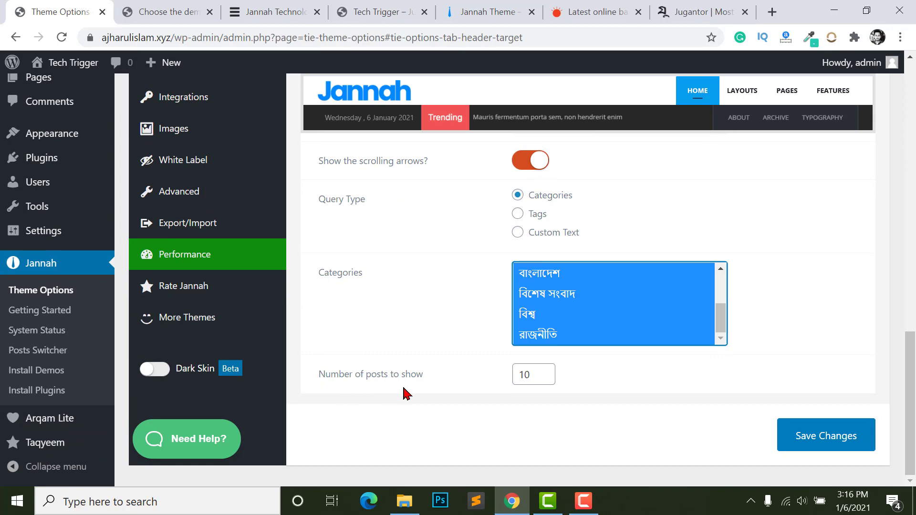
Set the number of Breaking News posts to show to 5 and save the theme options.
left_click(526, 371)
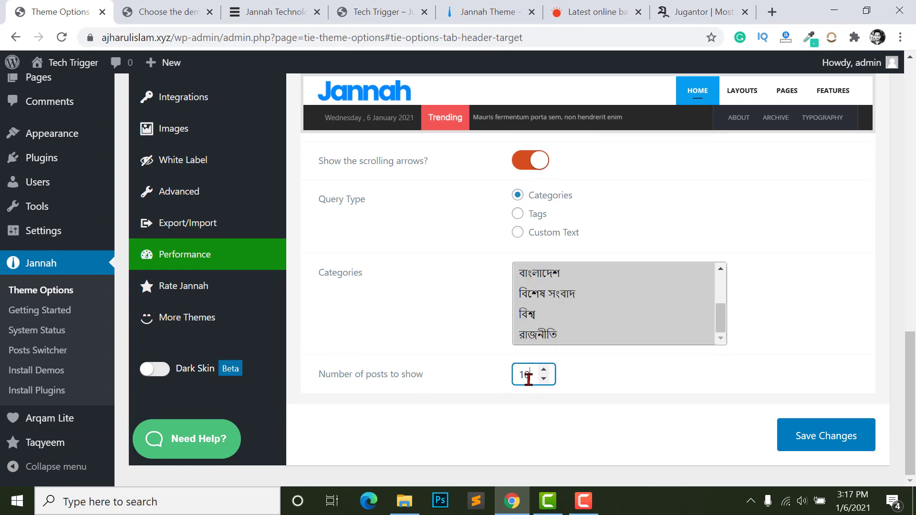
left_click(268, 12)
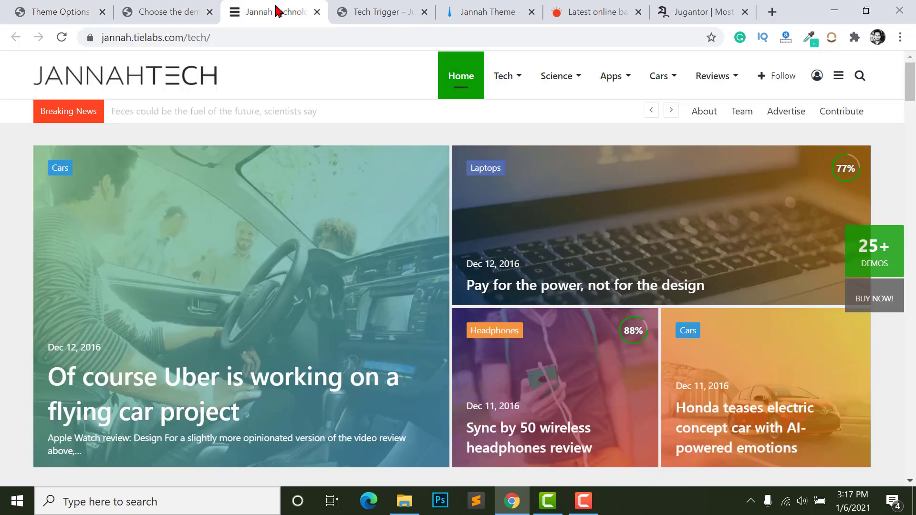
left_click(60, 11)
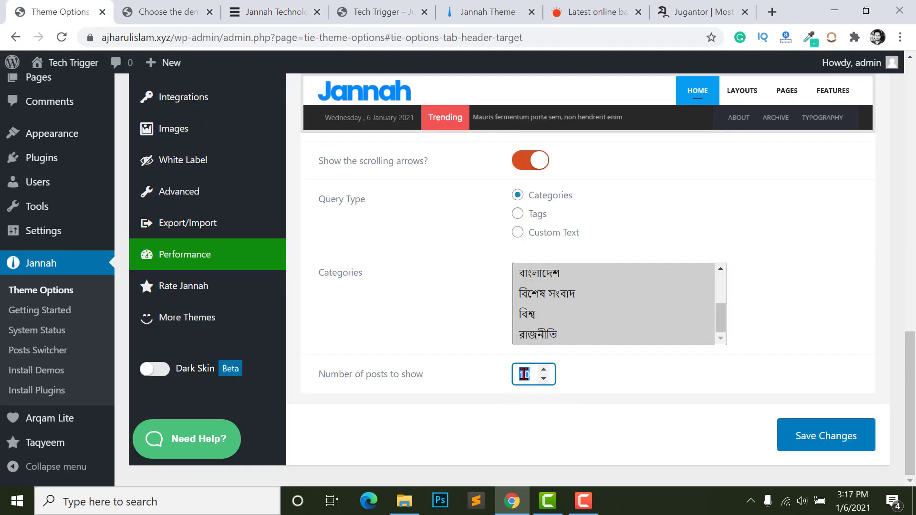
type("5")
left_click(807, 435)
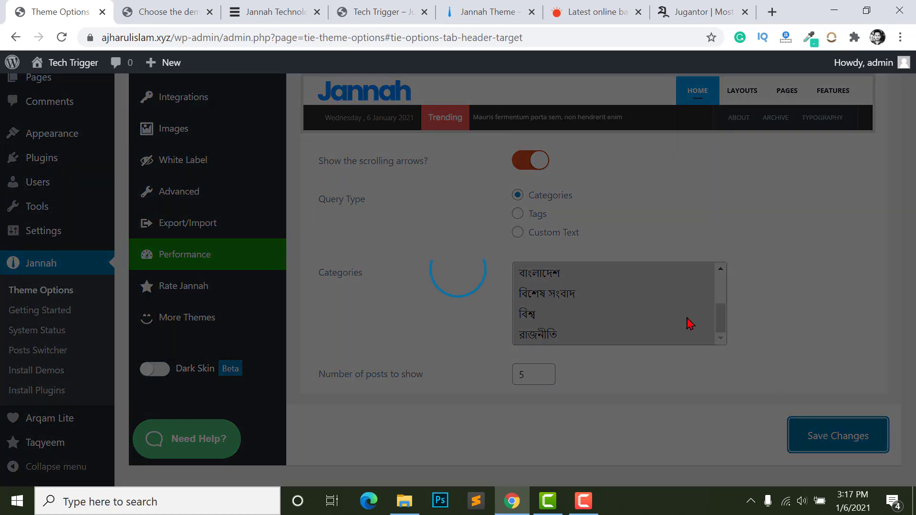
Reload the Tech Trigger site, check the breaking news bar in its header, and return to the theme options.
left_click(381, 11)
left_click(184, 38)
left_click(61, 36)
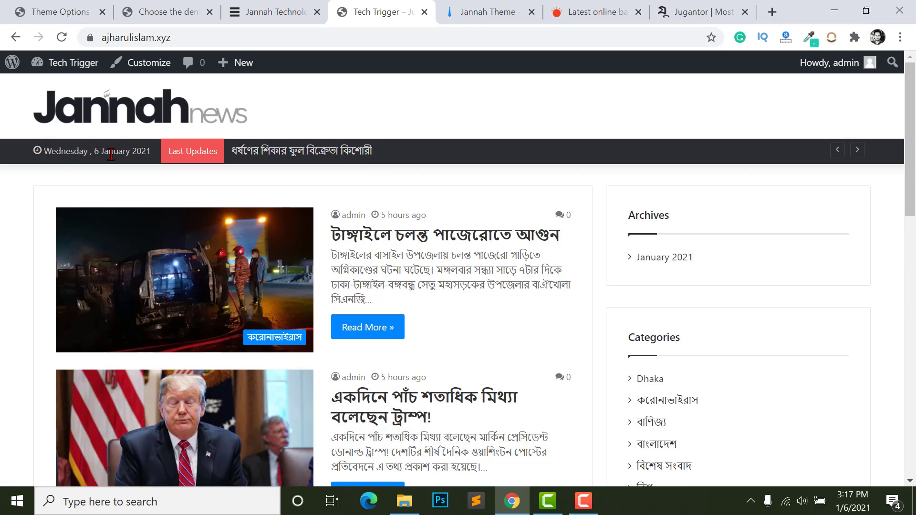
key("ctrl+1")
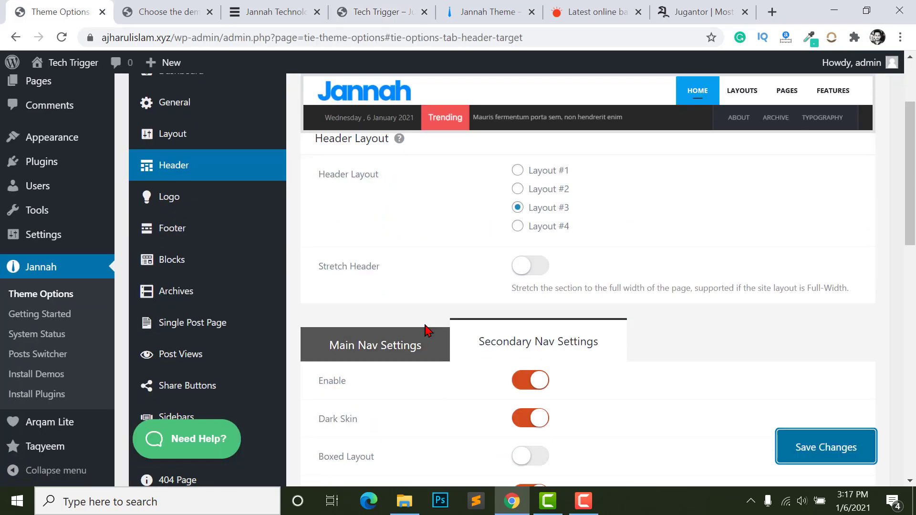
Open the header's Main Nav Settings after a look back at the Secondary Nav Settings.
left_click(381, 351)
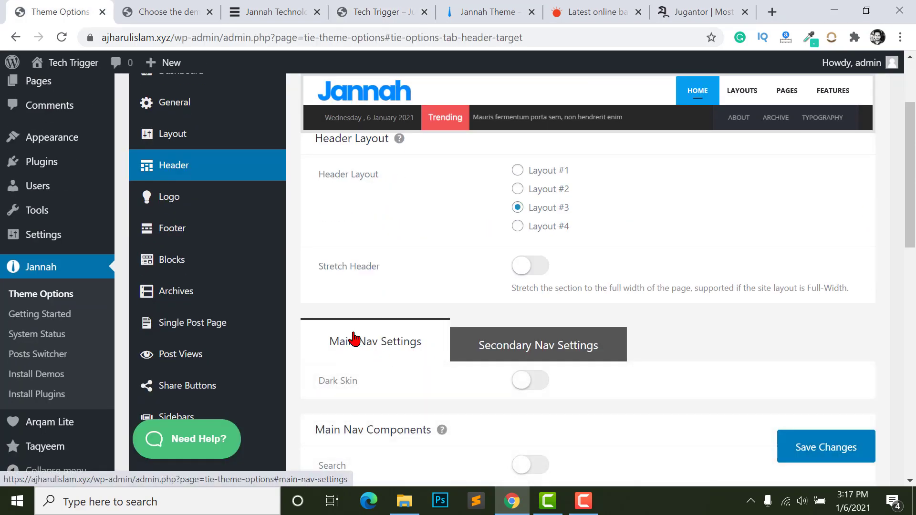
scroll(470, 304, "down", 1)
scroll(470, 304, "down", 1)
left_click(520, 253)
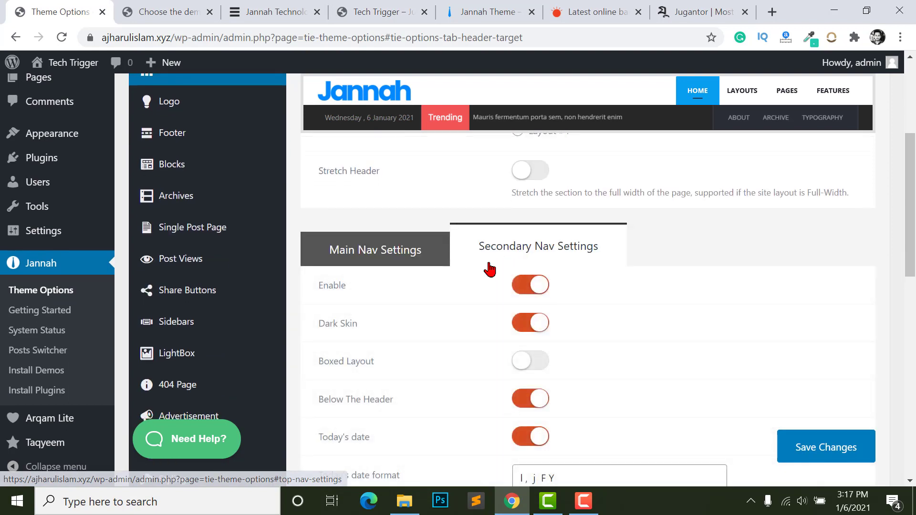
left_click(382, 260)
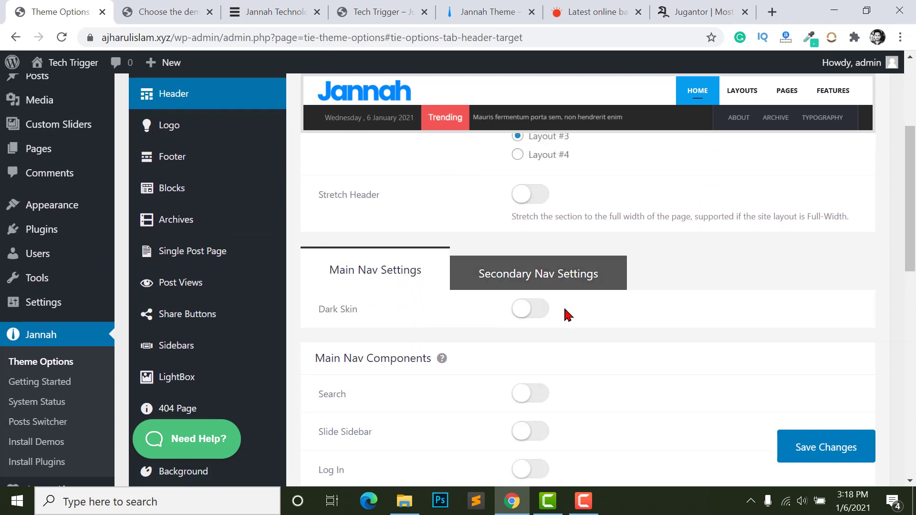
Try the Dark Skin on the main navigation and turn it off again.
left_click(531, 309)
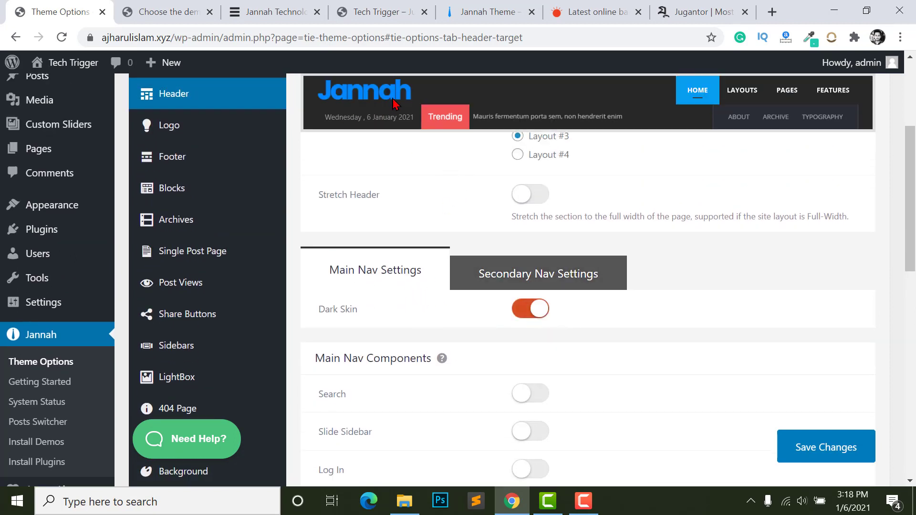
left_click(534, 311)
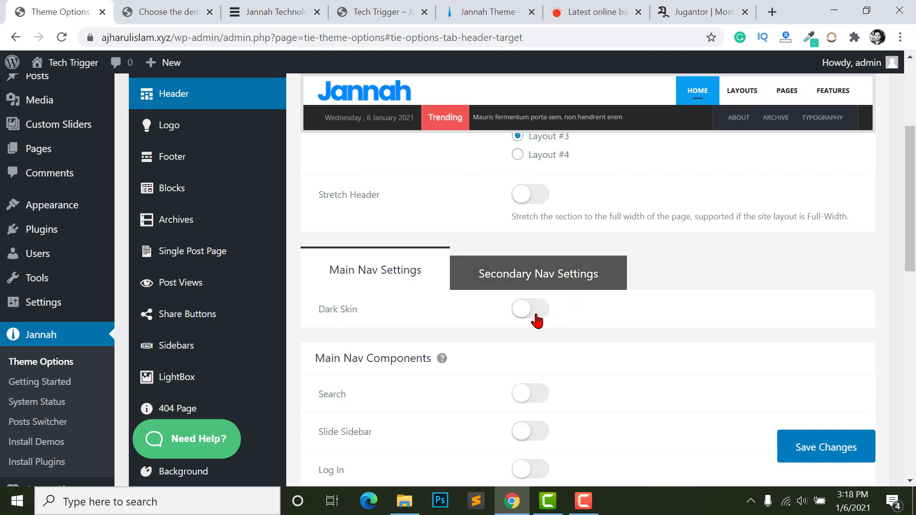
Turn on Search and Live Search for the main navigation, try the Compact search layout and restore Default.
scroll(507, 345, "down", 2)
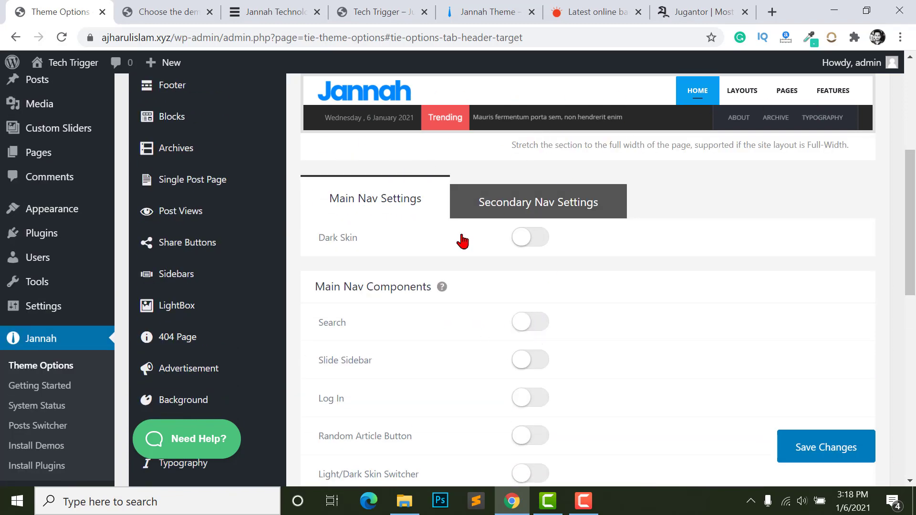
left_click(530, 323)
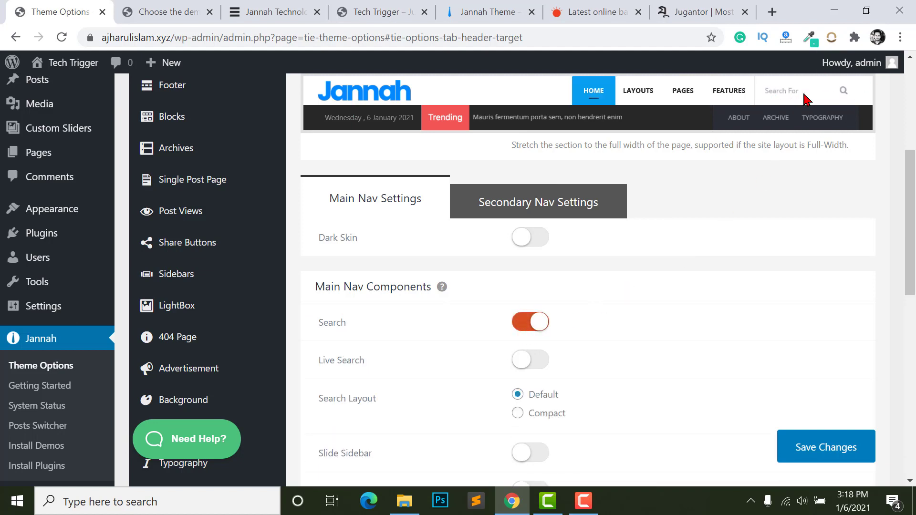
scroll(454, 320, "down", 1)
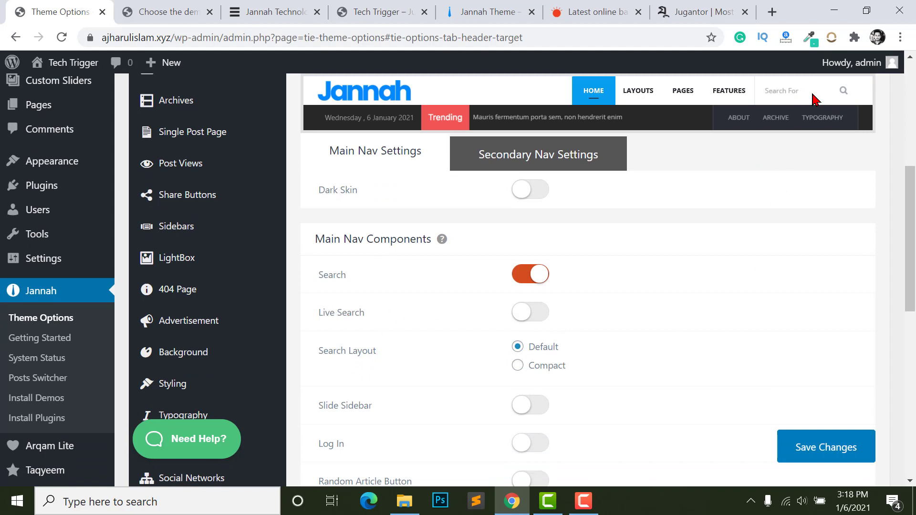
left_click(518, 316)
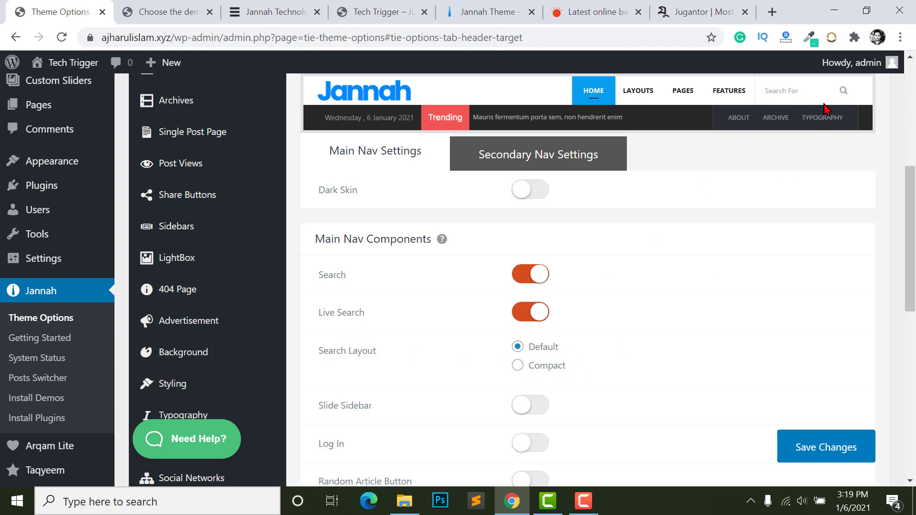
left_click(517, 366)
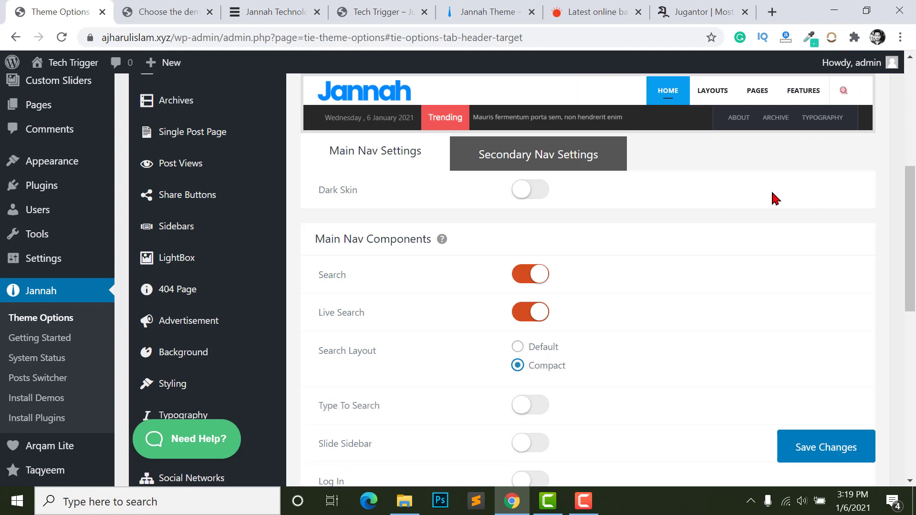
left_click(517, 347)
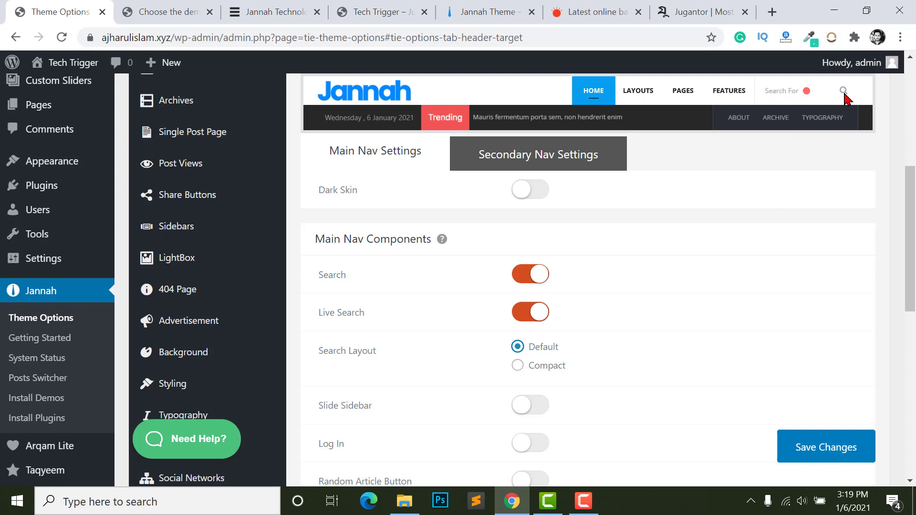
Turn on the Slide Sidebar component for the main navigation.
scroll(442, 375, "down", 1)
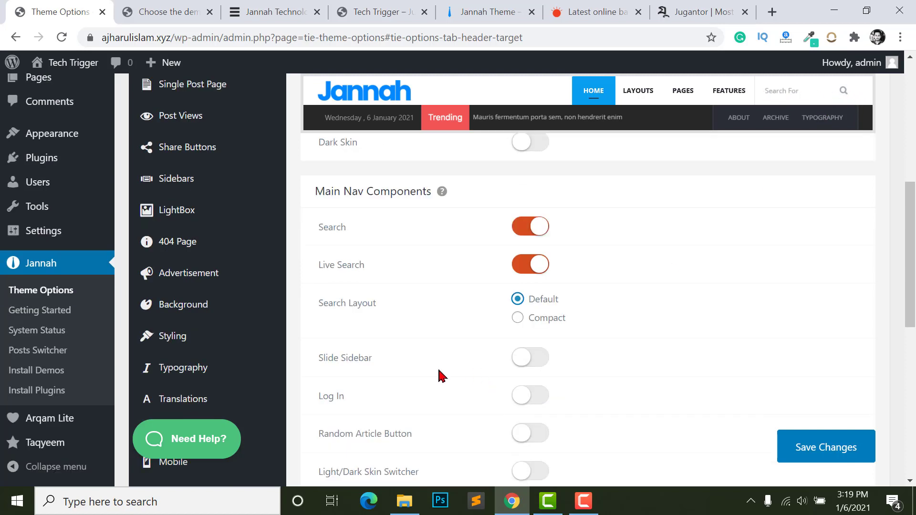
scroll(345, 372, "down", 1)
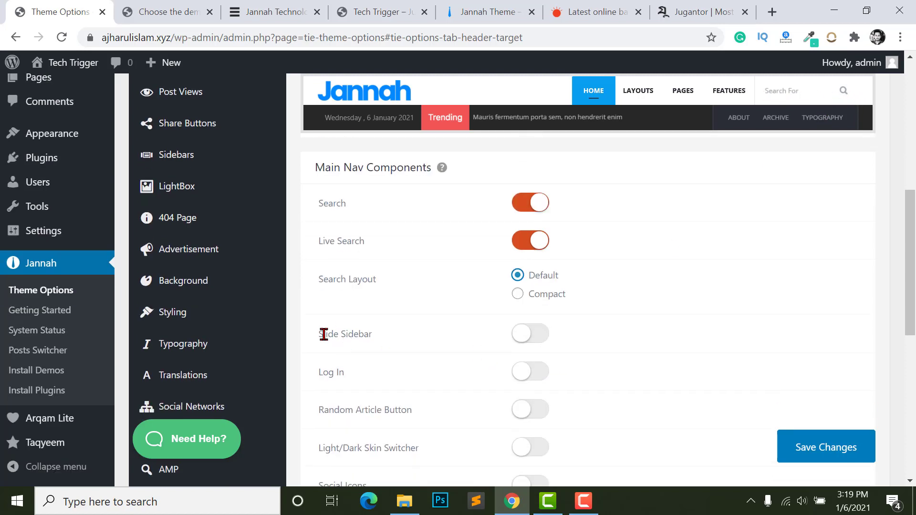
left_click(542, 337)
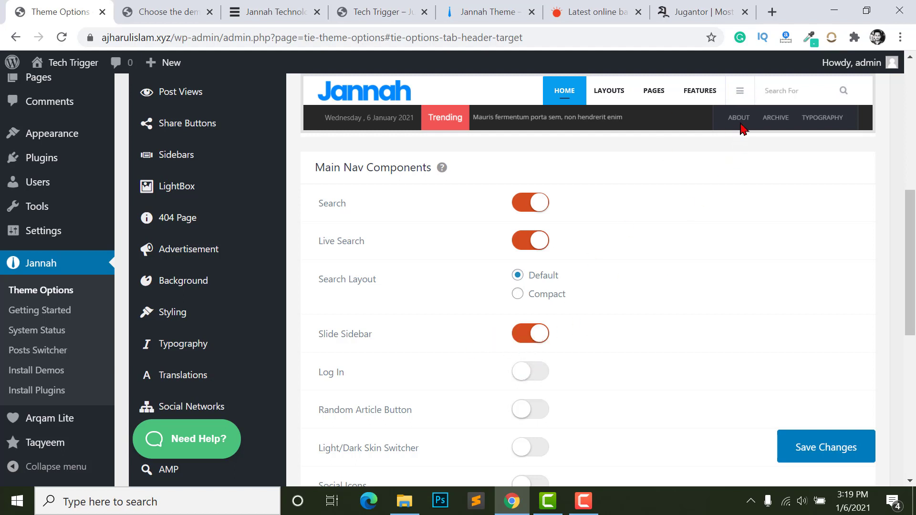
Open the slide sidebar on the Jannah Tech demo, examine its widgets, close it and return to the main navigation options.
left_click(292, 8)
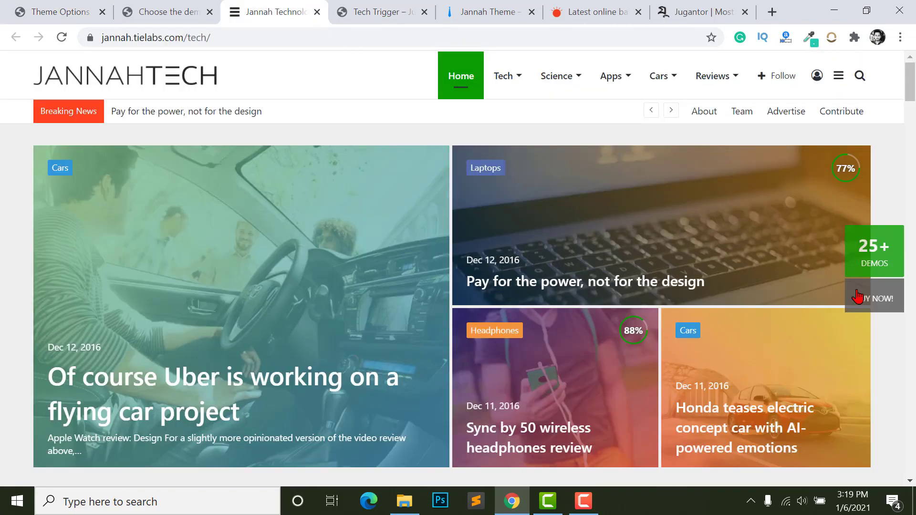
left_click(839, 81)
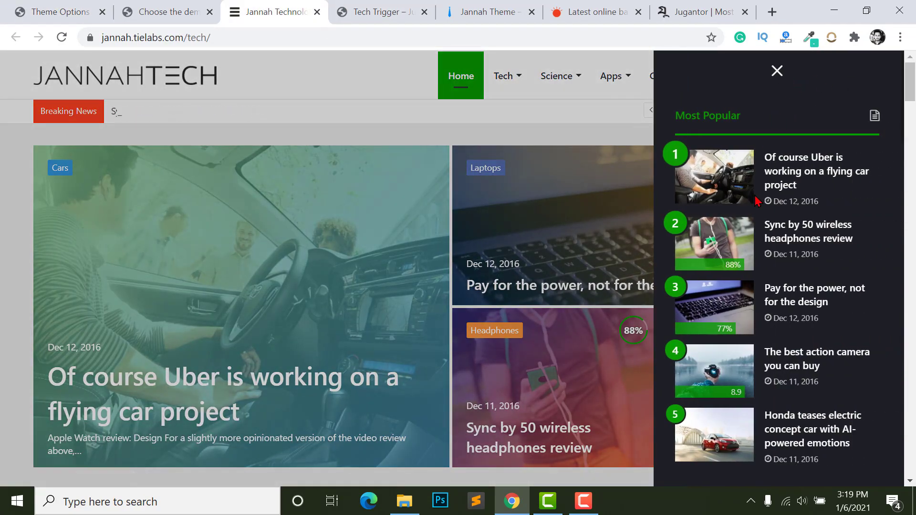
scroll(758, 376, "down", 5)
scroll(763, 375, "down", 5)
scroll(761, 374, "up", 10)
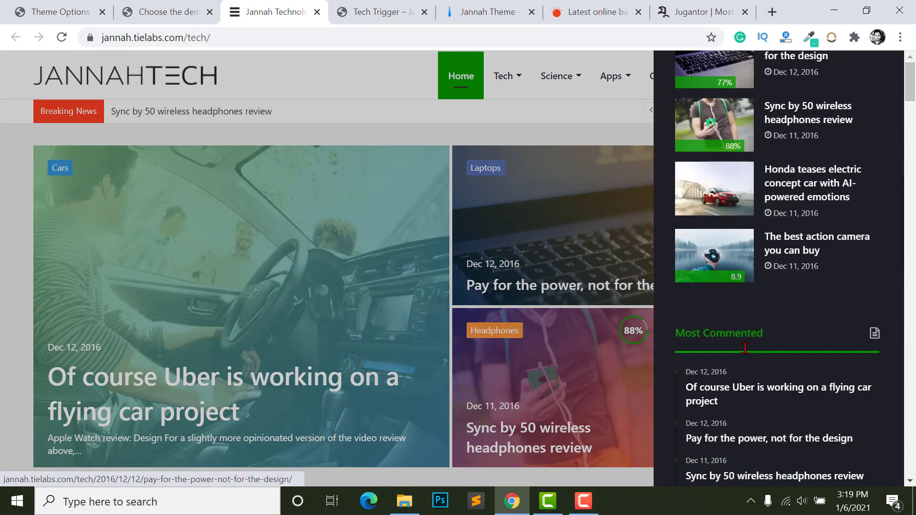
left_click(777, 71)
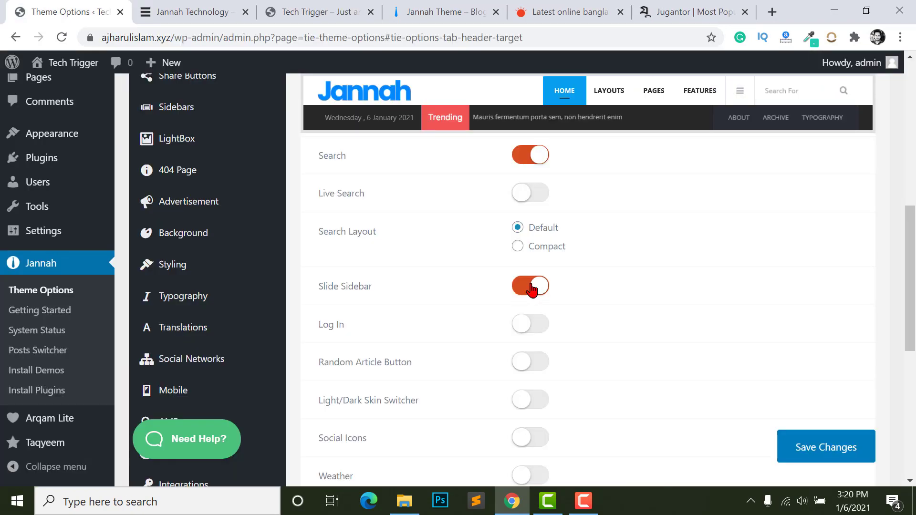
scroll(557, 342, "down", 1)
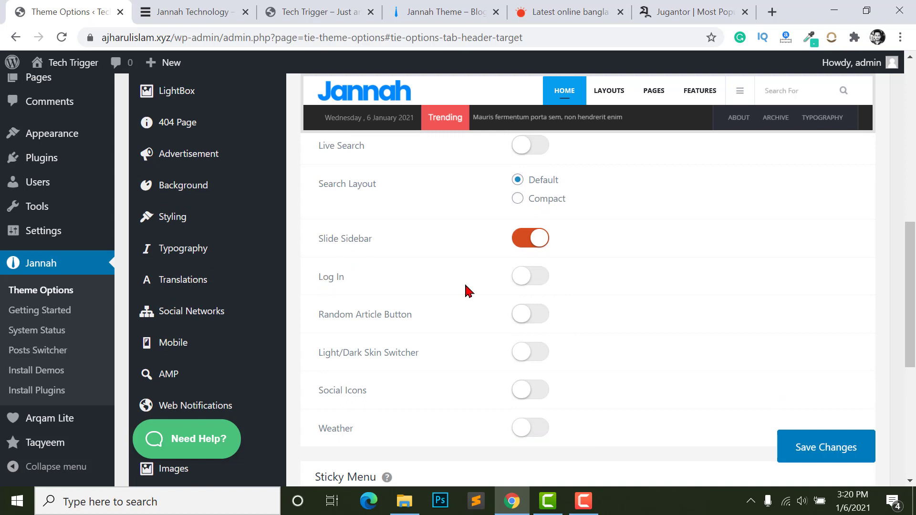
Turn on the Log In component for the main navigation with the text "Login".
left_click(536, 278)
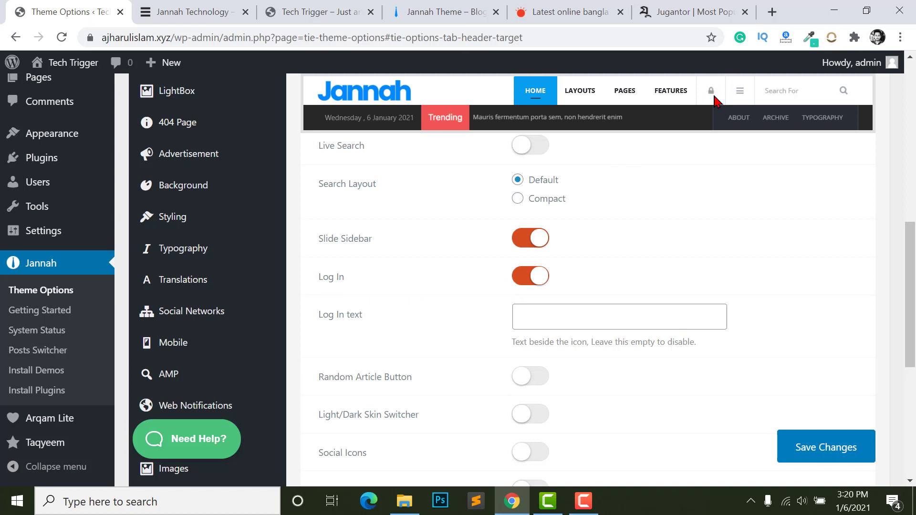
left_click(580, 316)
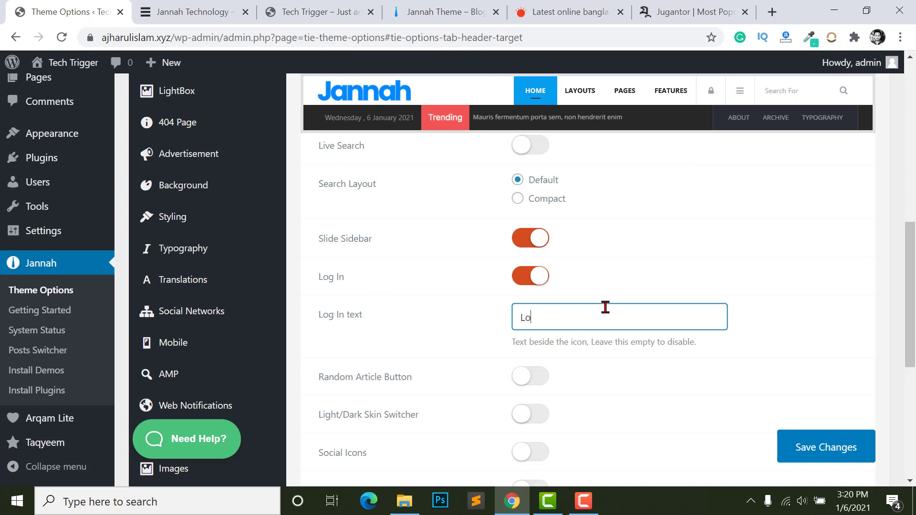
left_click(657, 423)
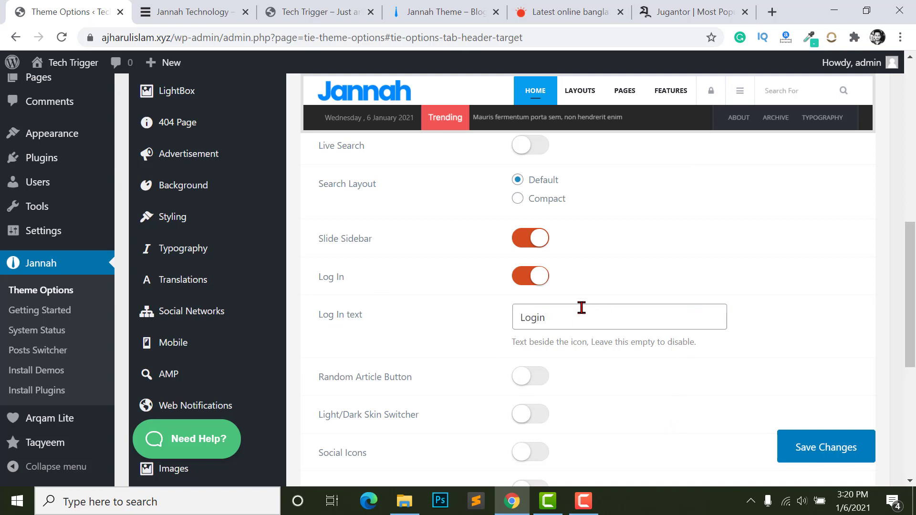
Try the Random Article Button on the main navigation and turn it off again.
scroll(347, 234, "down", 4)
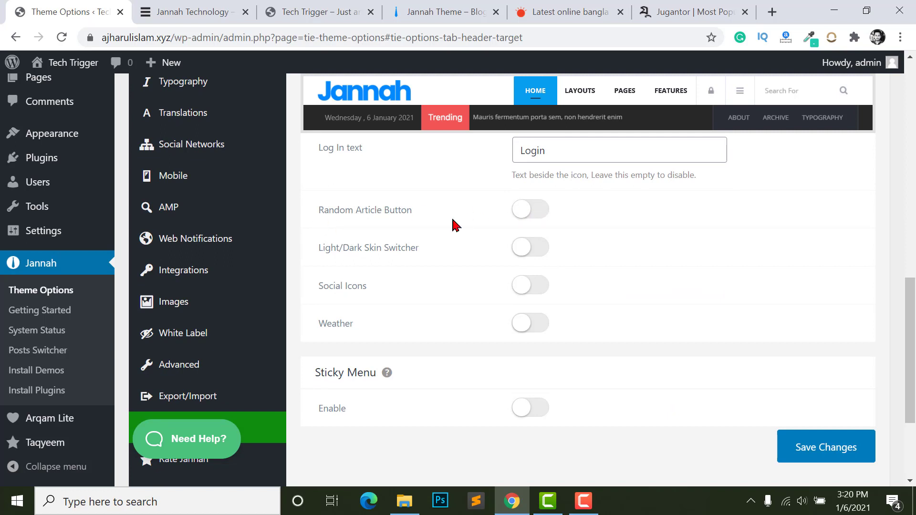
left_click(529, 210)
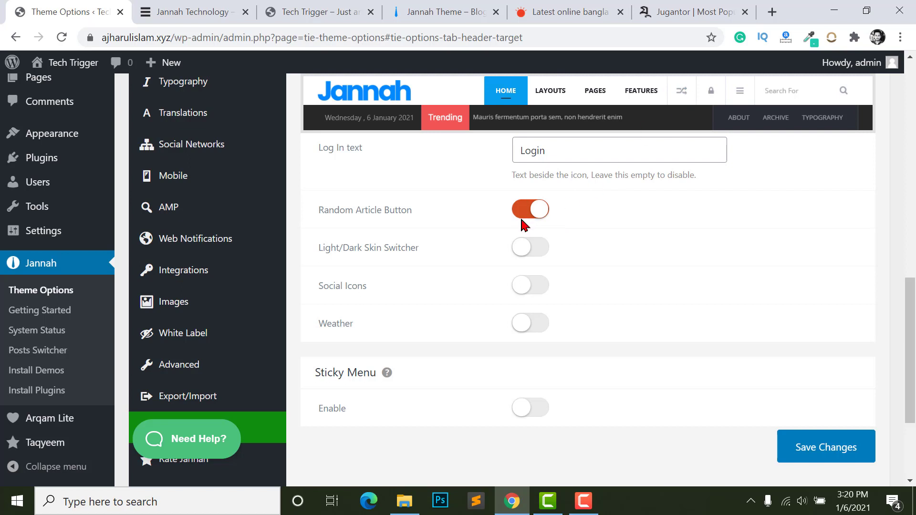
left_click(527, 210)
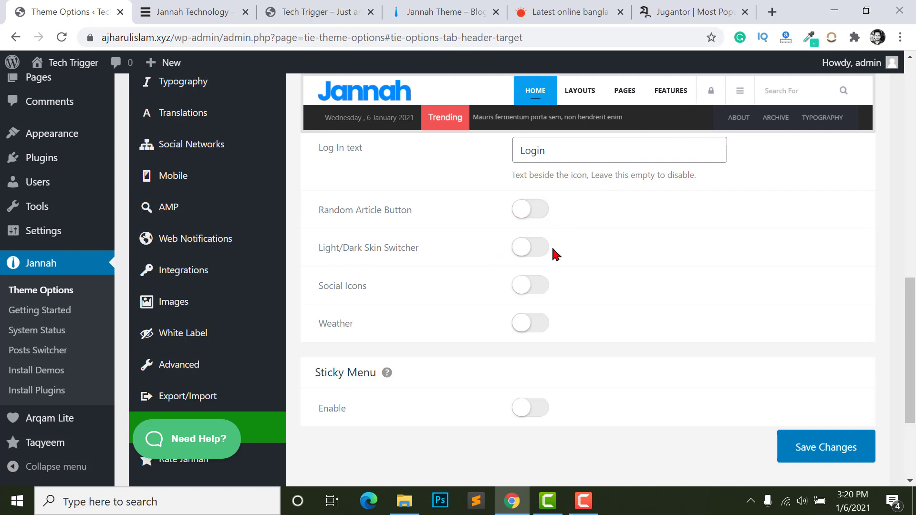
Turn on the Light/Dark Skin Switcher for the main navigation and try out the skin switcher on the Jannah news demo.
left_click(536, 254)
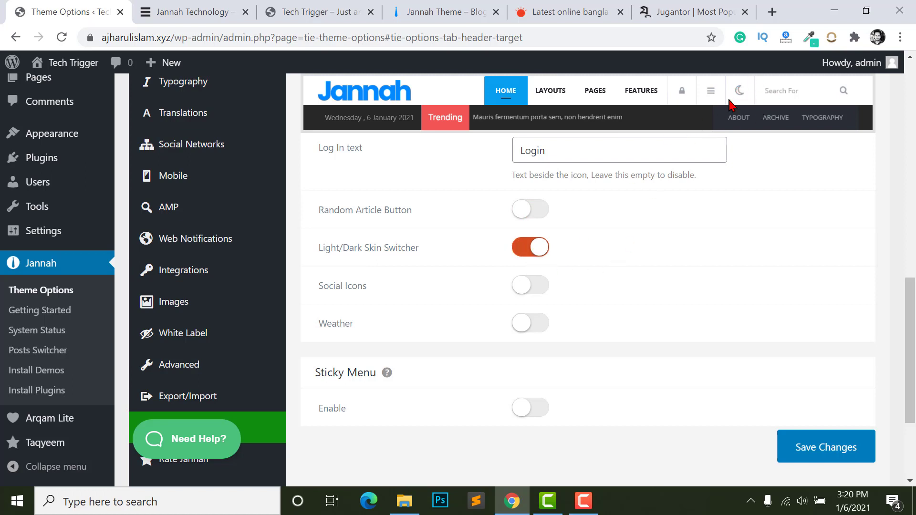
left_click(190, 5)
key("ctrl+Tab")
key("ctrl+Tab")
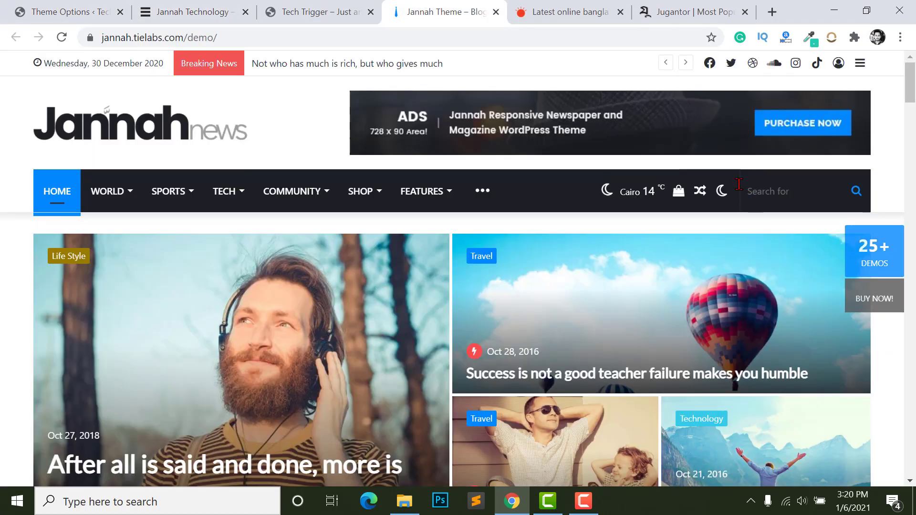
left_click(719, 192)
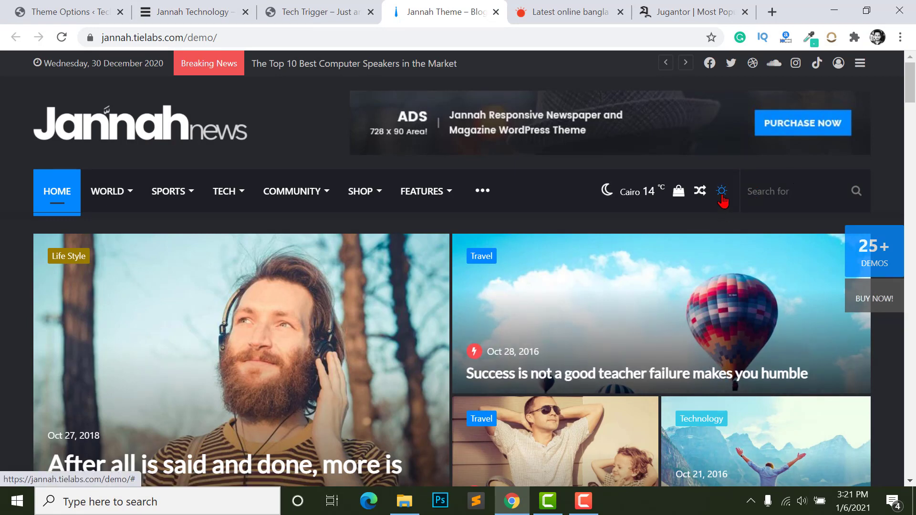
left_click(721, 193)
left_click(97, 12)
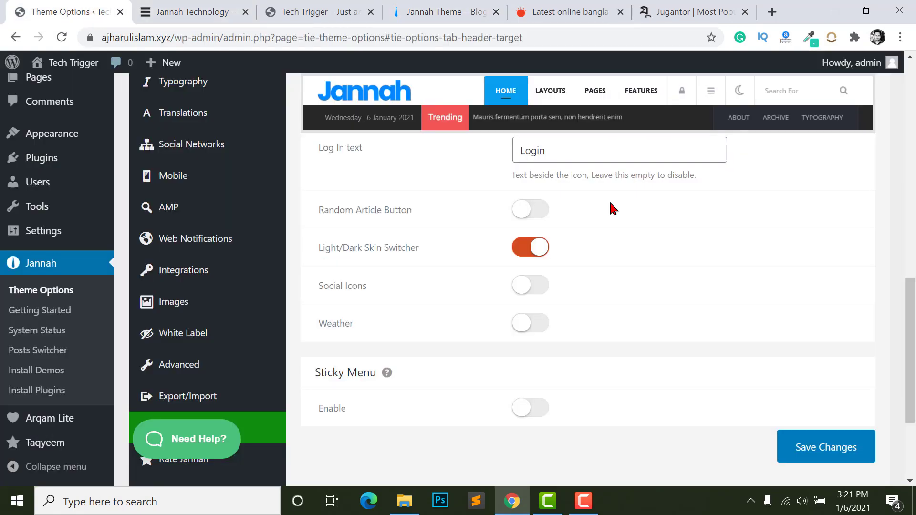
left_click(538, 247)
left_click(546, 248)
Turn on Social Icons for the main navigation, try the Menu with names and Grid Menu layouts, and restore Default.
scroll(571, 321, "down", 1)
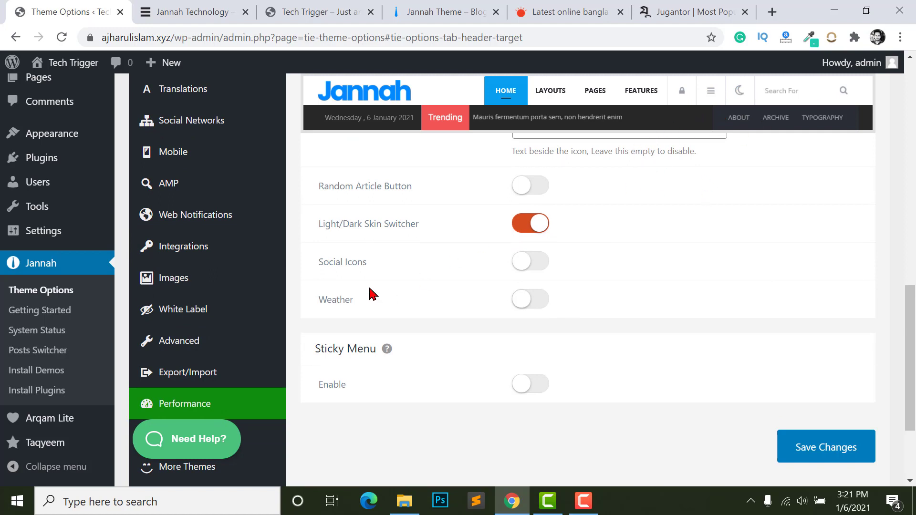
left_click(529, 260)
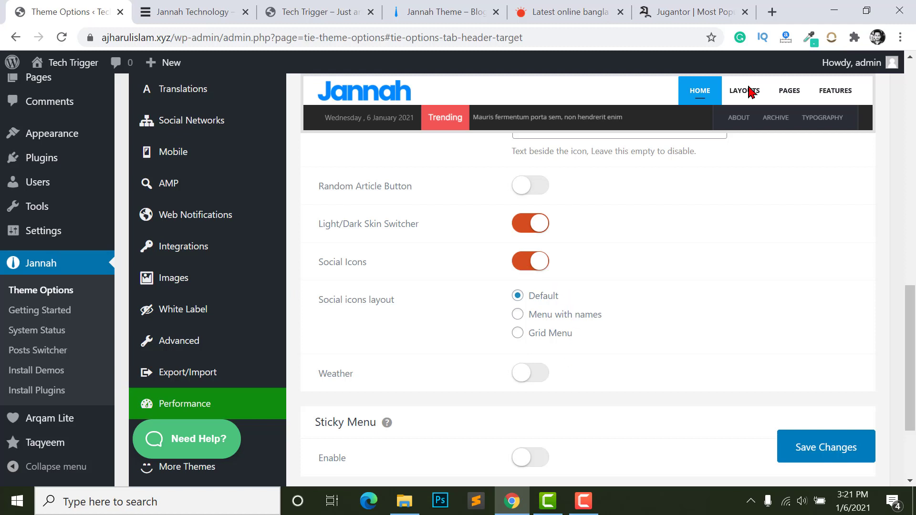
scroll(750, 92, "up", 1)
scroll(636, 192, "down", 2)
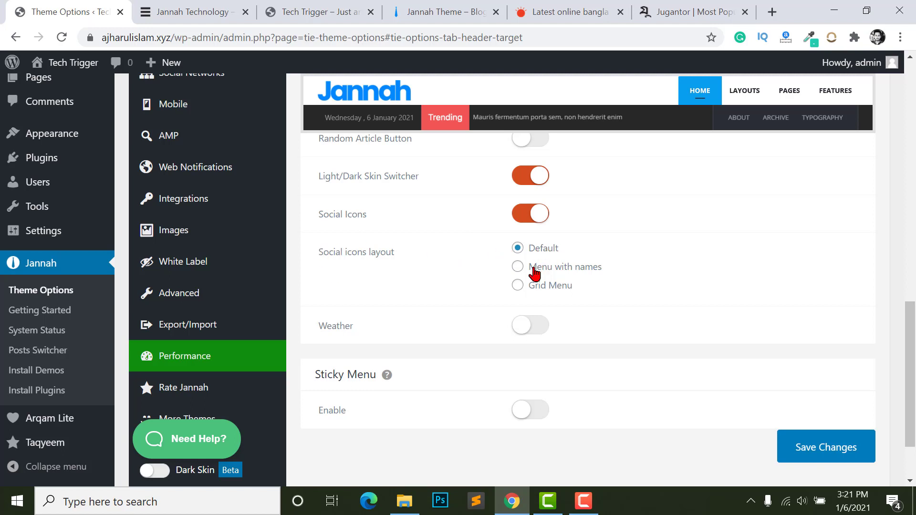
left_click(517, 267)
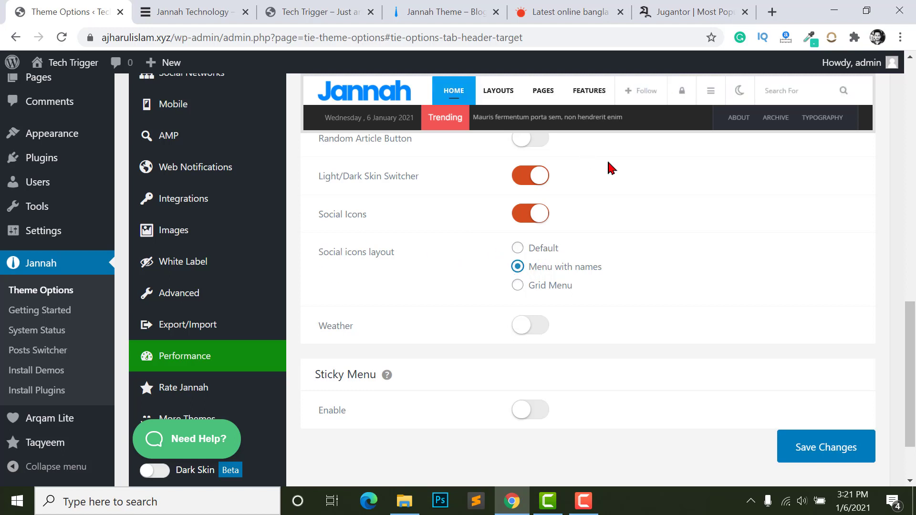
left_click(517, 287)
left_click(516, 253)
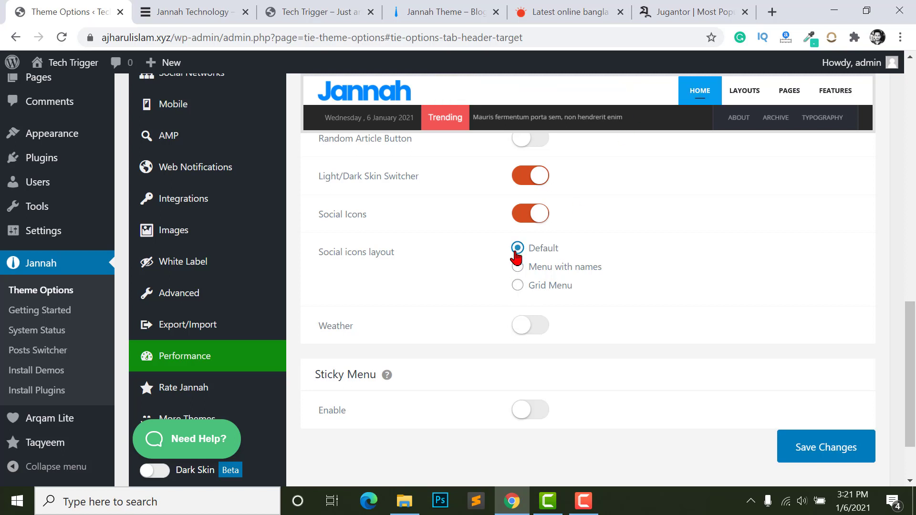
left_click(518, 267)
left_click(519, 247)
Try the Weather component on the main navigation, review its settings and turn it off again.
left_click(532, 329)
scroll(534, 334, "down", 4)
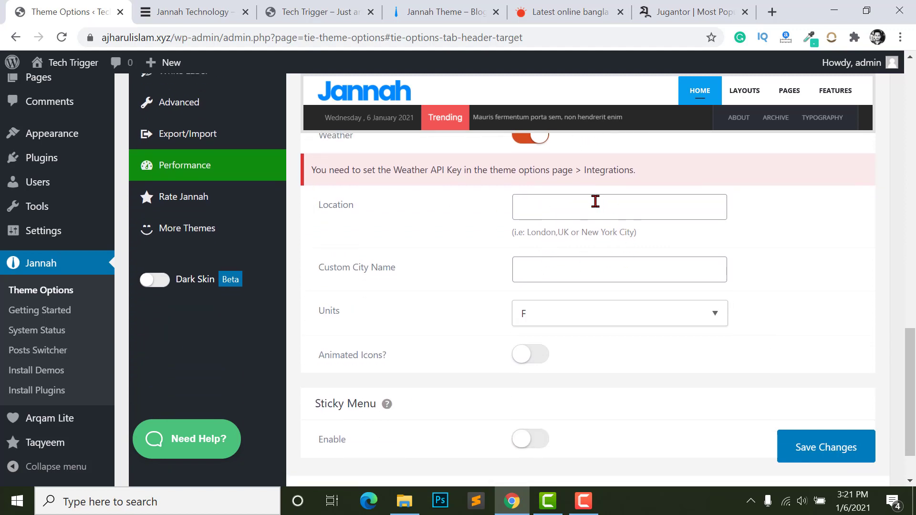
scroll(586, 311, "up", 1)
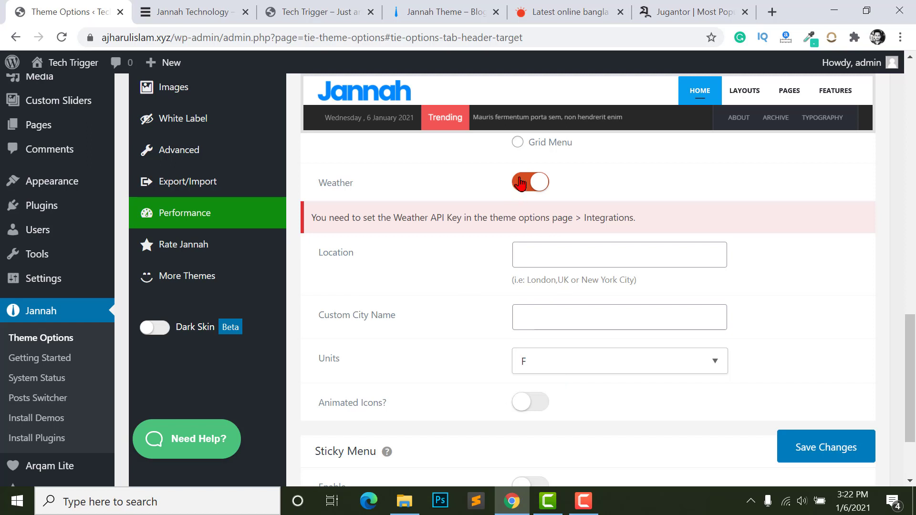
left_click(544, 182)
scroll(512, 248, "up", 1)
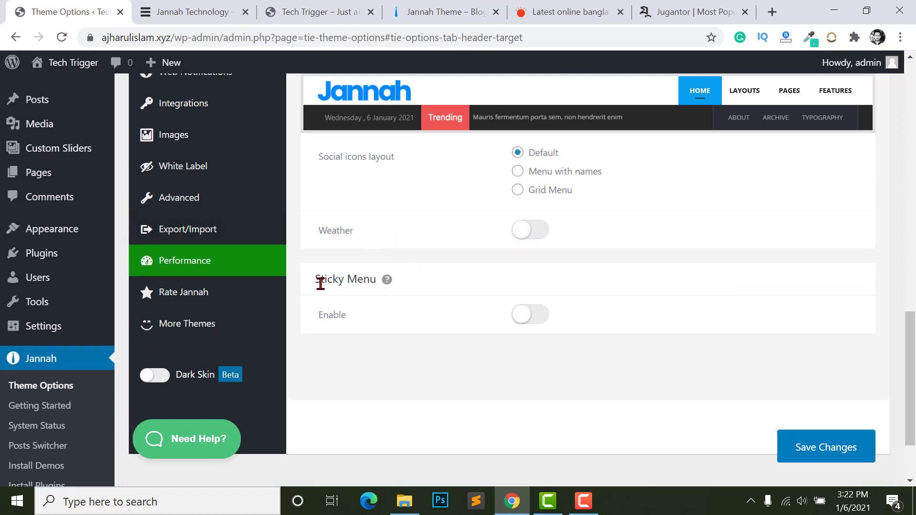
Enable the Sticky Menu for the main navigation.
left_click(531, 316)
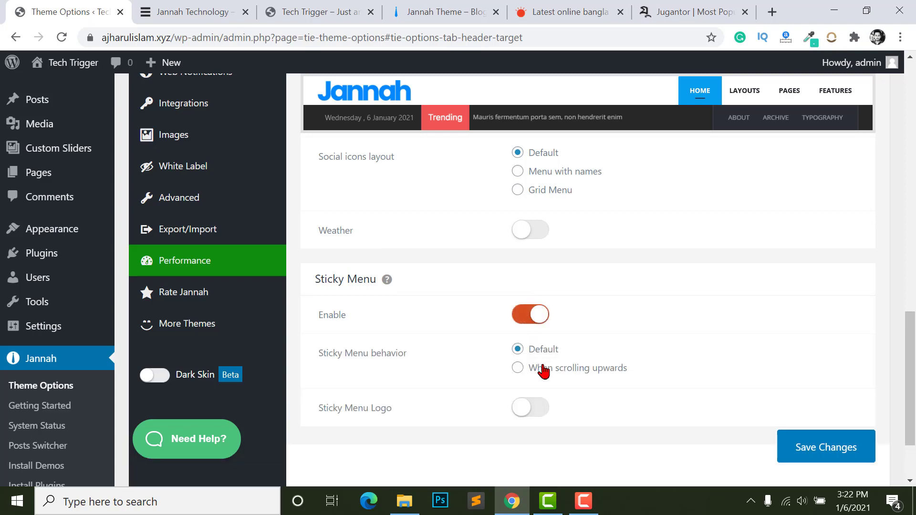
left_click(529, 314)
left_click(528, 315)
Examine how the sticky menu behaves on the Jannah news demo page and return to the theme options.
key("ctrl+4")
scroll(200, 439, "down", 12)
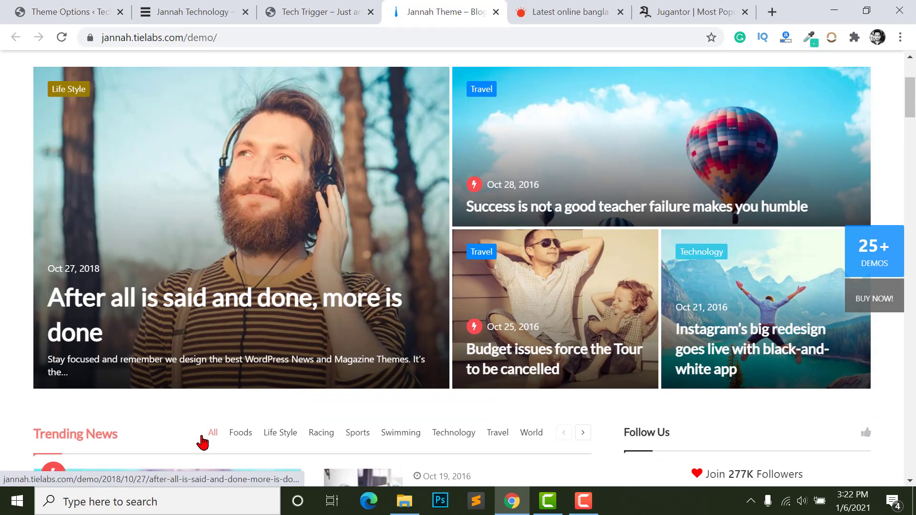
scroll(206, 251, "up", 3)
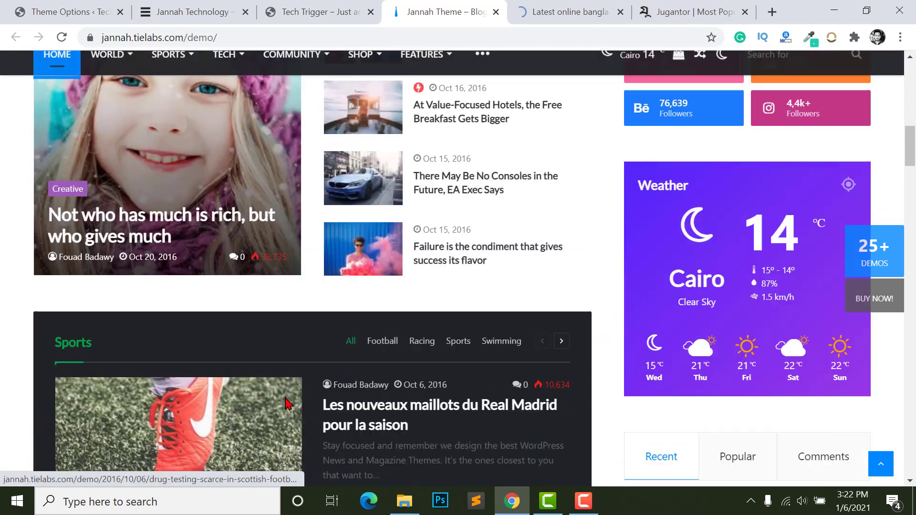
scroll(206, 252, "up", 5)
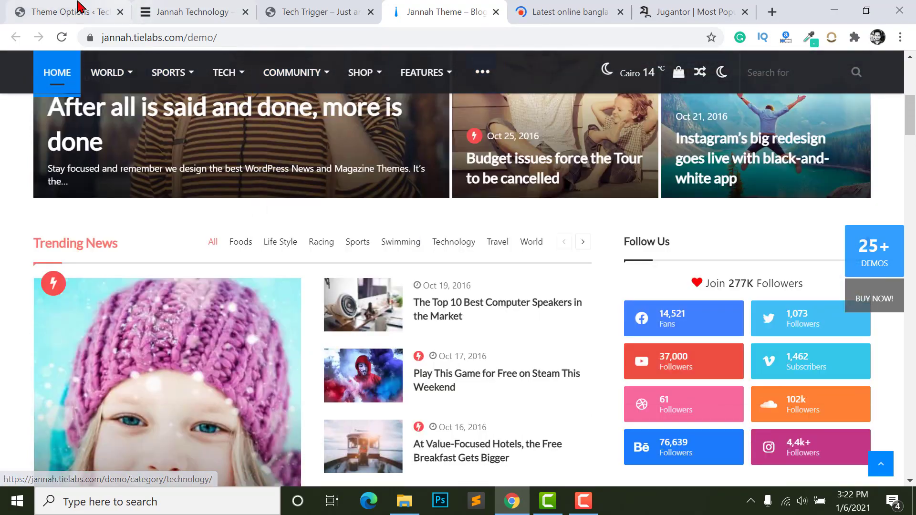
left_click(78, 6)
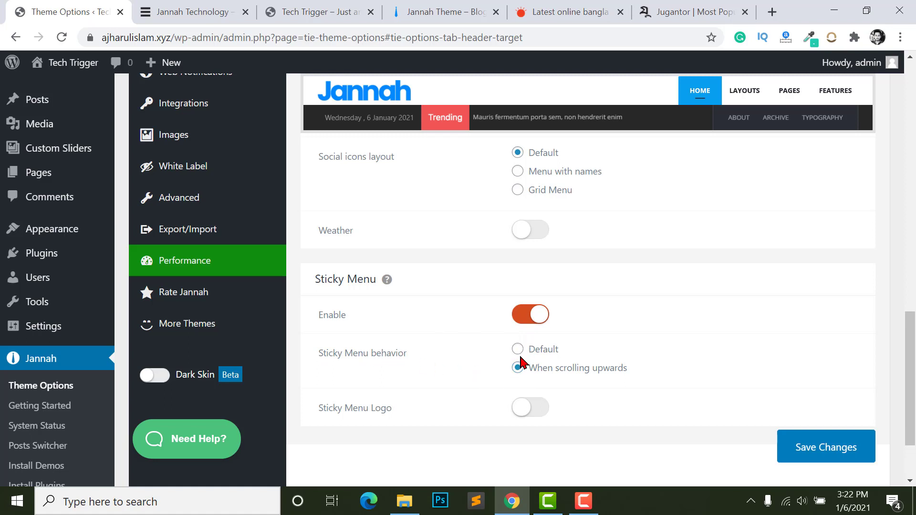
Try the When scrolling upwards behavior for the Sticky Menu and compare it with the menu on the Jannah news demo.
left_click(518, 350)
left_click(519, 367)
key("ctrl+4")
scroll(412, 381, "down", 9)
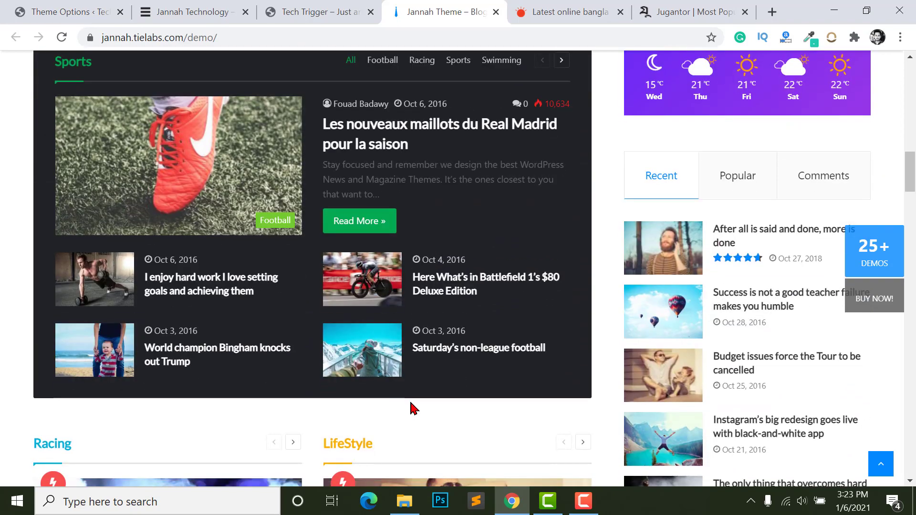
scroll(411, 407, "up", 10)
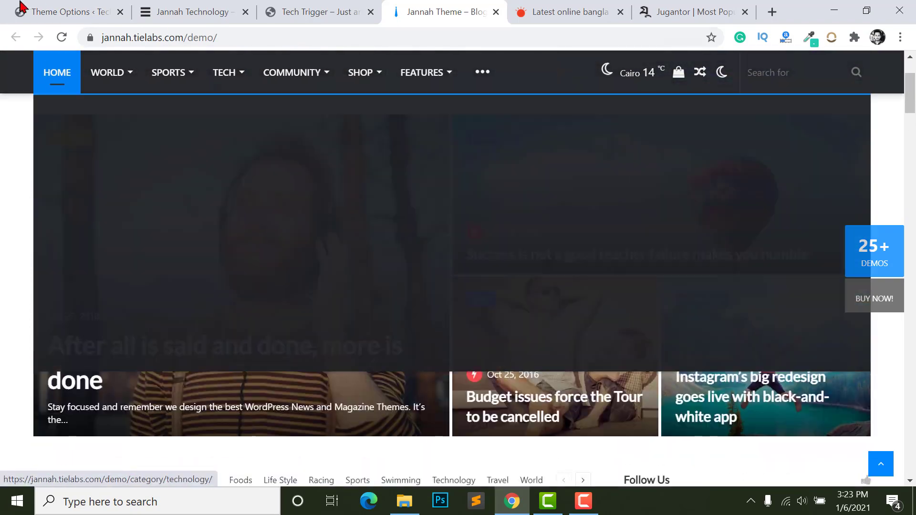
left_click(72, 11)
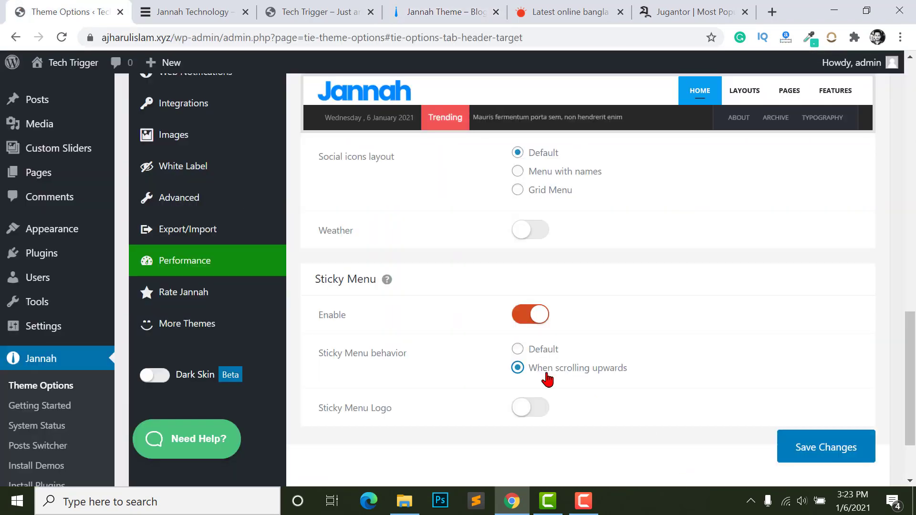
Set the Sticky Menu behavior to Default and turn on the Sticky Menu Logo.
left_click(518, 350)
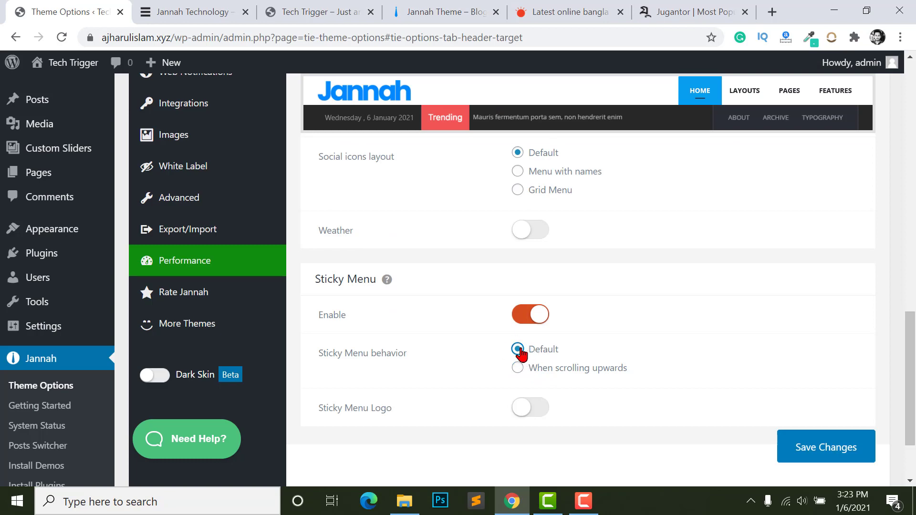
scroll(340, 330, "down", 2)
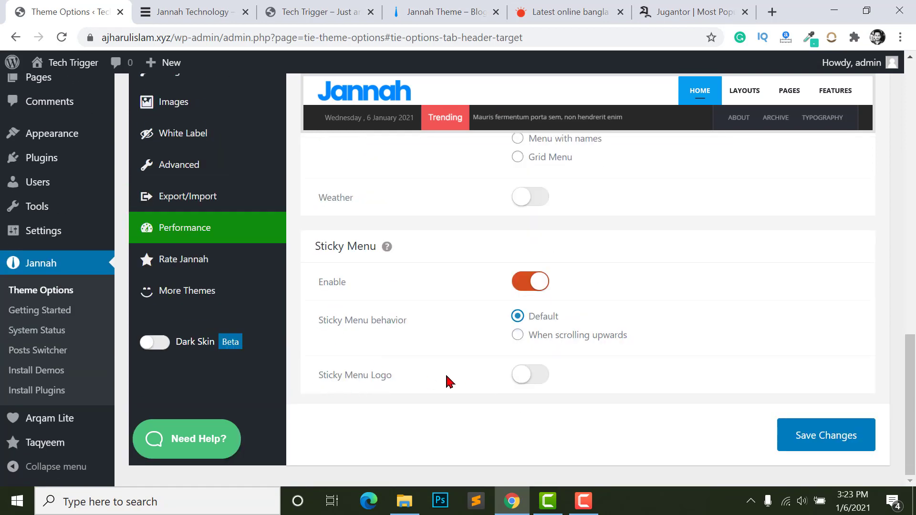
left_click(533, 376)
Try the Custom Sticky Menu Logo option, review its logo image fields and turn it off again.
scroll(544, 379, "down", 3)
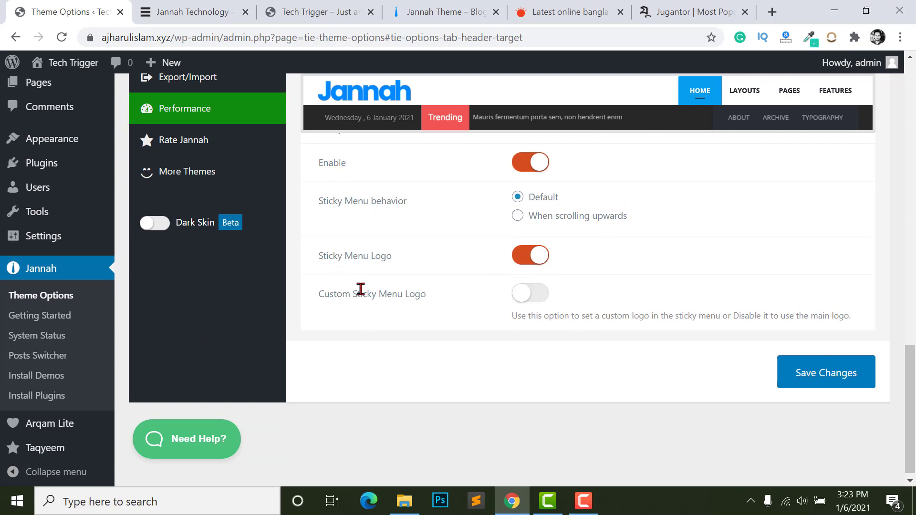
left_click(532, 293)
scroll(551, 323, "down", 1)
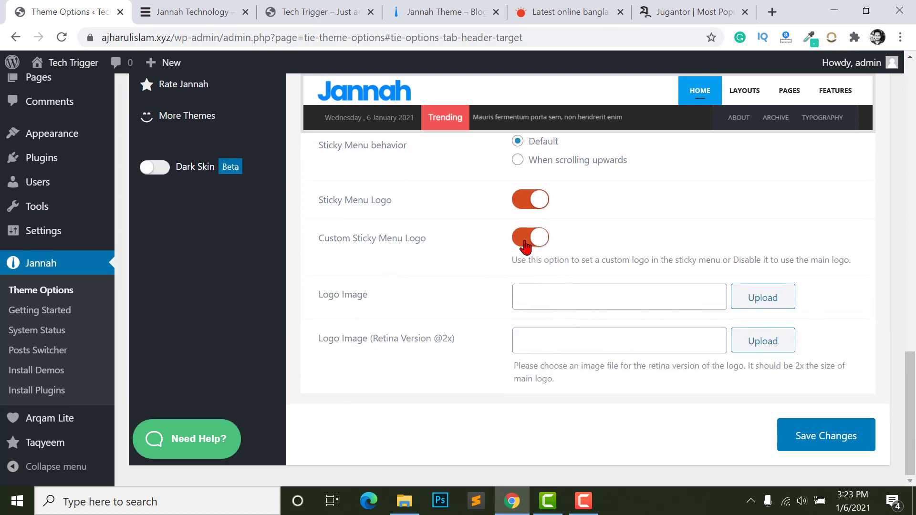
left_click(530, 238)
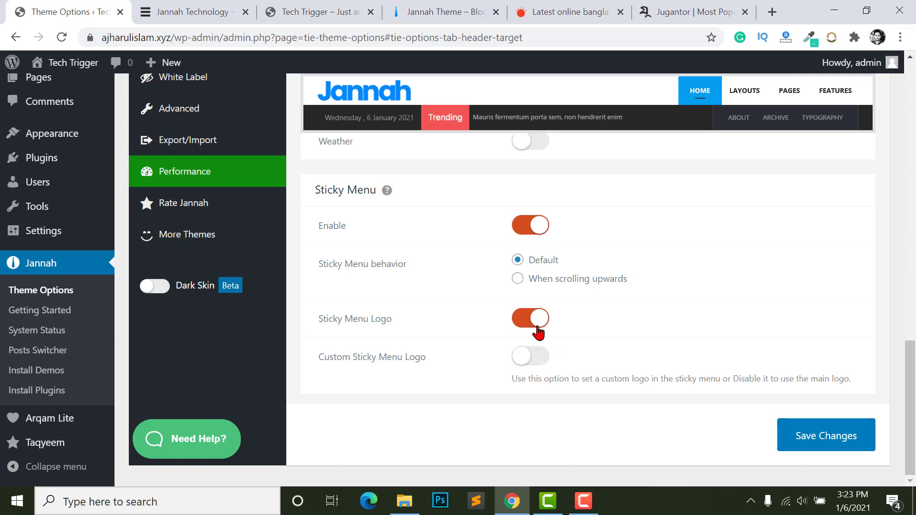
Save the theme options, examine the slide sidebar on the Tech Trigger site and close it.
left_click(854, 446)
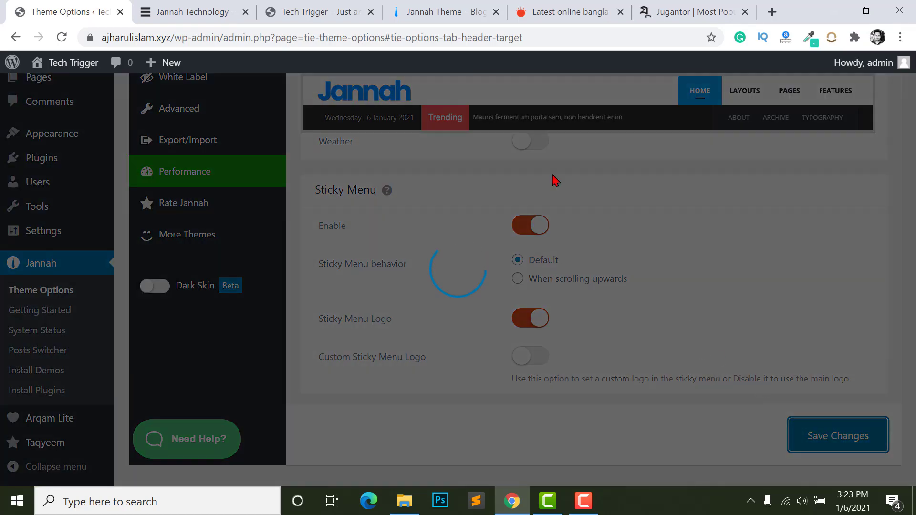
left_click(292, 11)
scroll(175, 148, "up", 5)
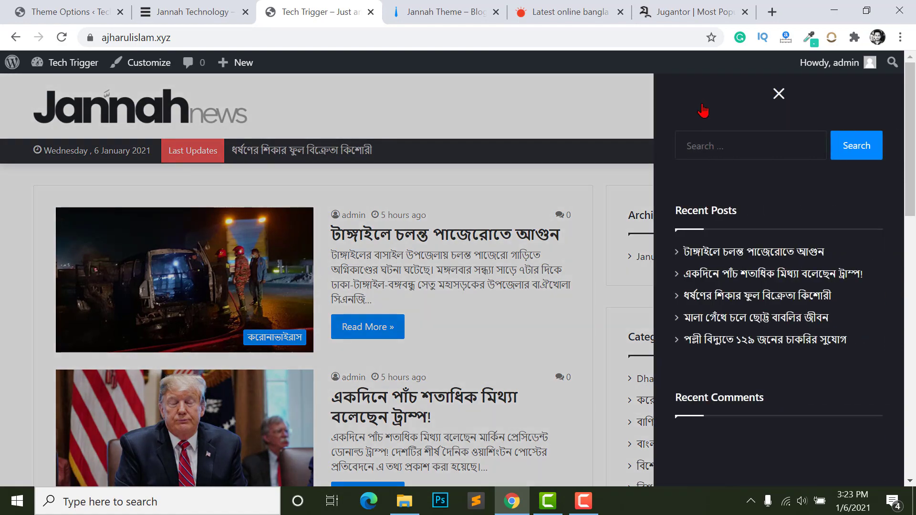
scroll(760, 305, "down", 2)
scroll(753, 249, "up", 2)
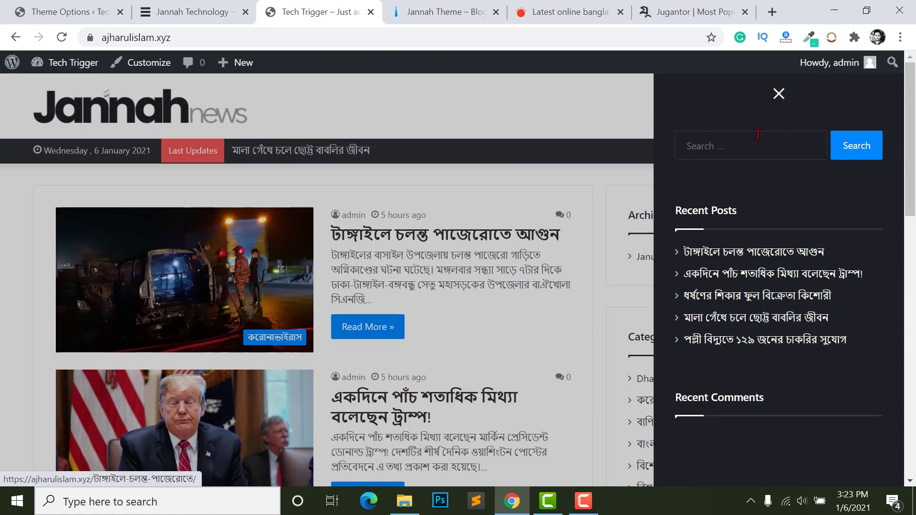
left_click(780, 97)
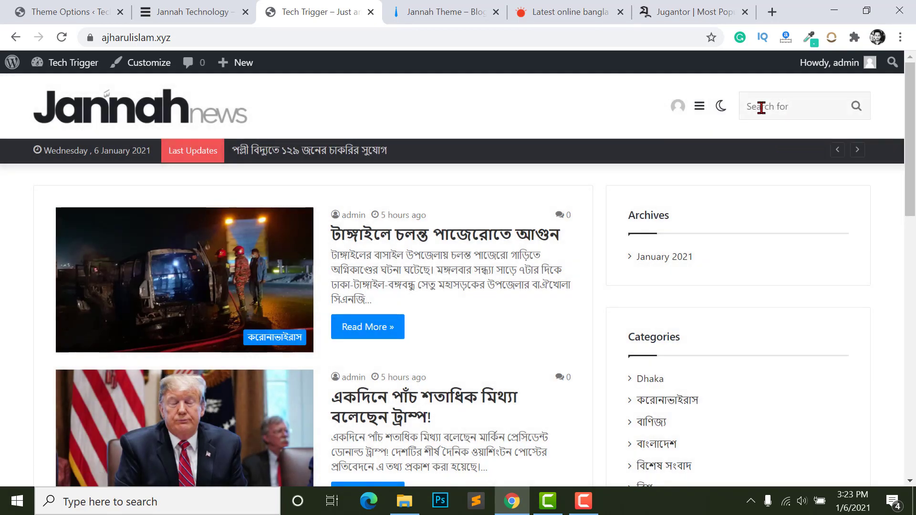
Inspect the header search box and try the dark skin on the Tech Trigger site, then restore the light skin.
left_click(761, 107)
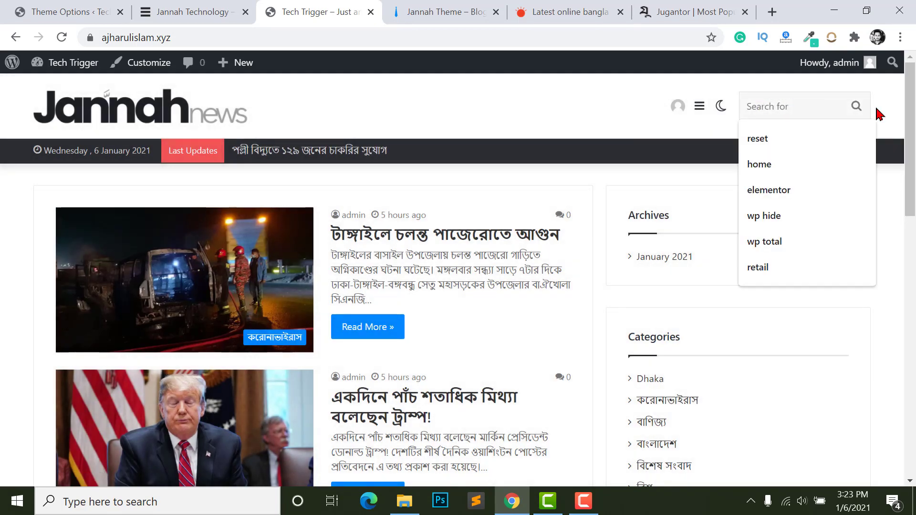
left_click(719, 106)
scroll(735, 334, "down", 12)
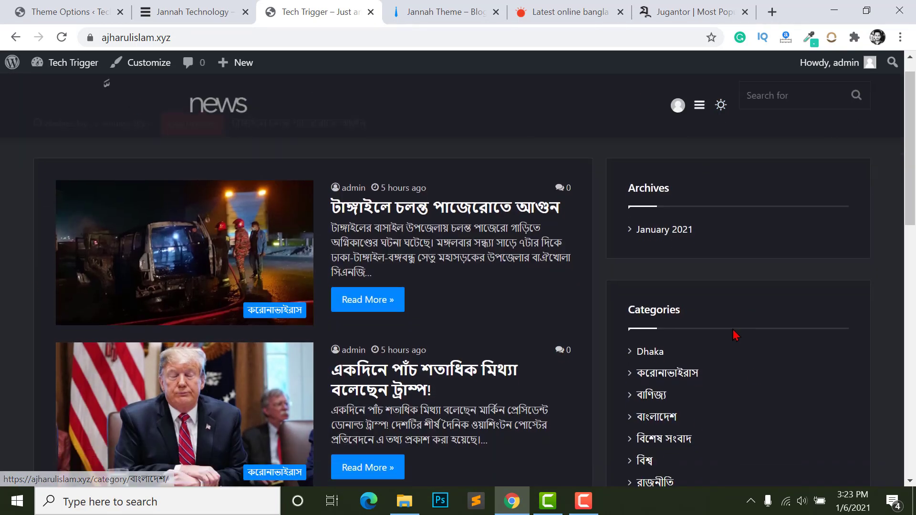
scroll(727, 338, "up", 12)
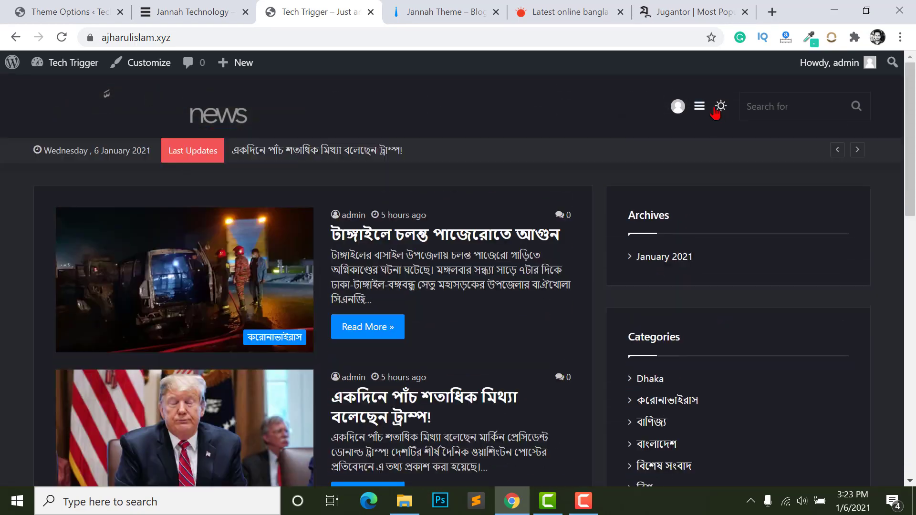
left_click(720, 105)
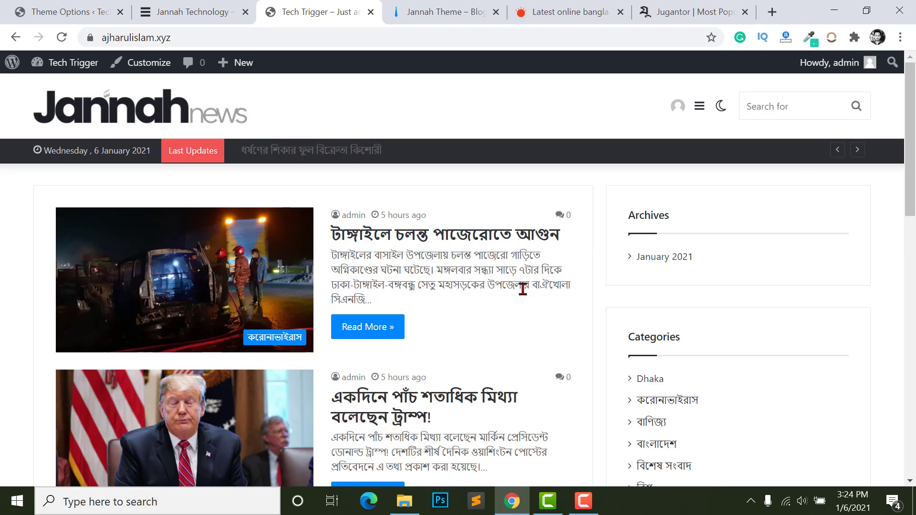
Return to the theme options and review the header layout and main navigation settings.
left_click(67, 10)
scroll(439, 287, "up", 15)
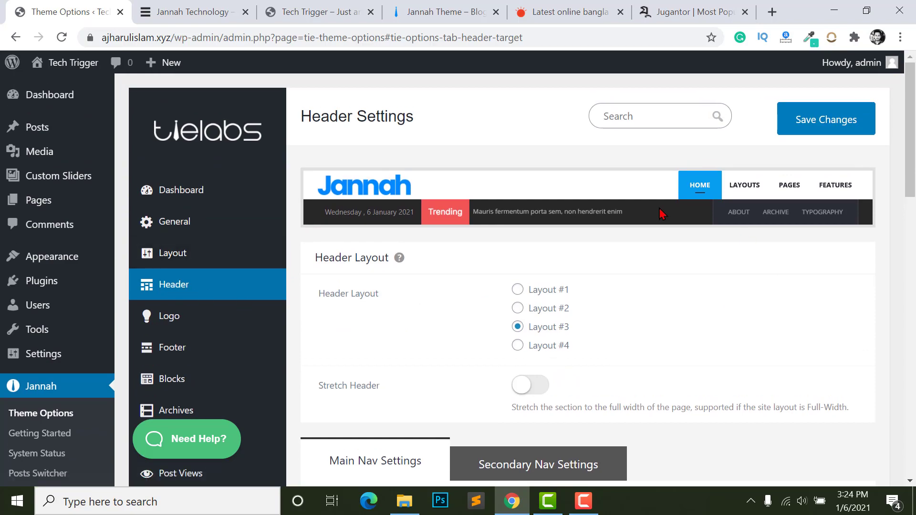
scroll(582, 258, "down", 6)
scroll(586, 258, "down", 12)
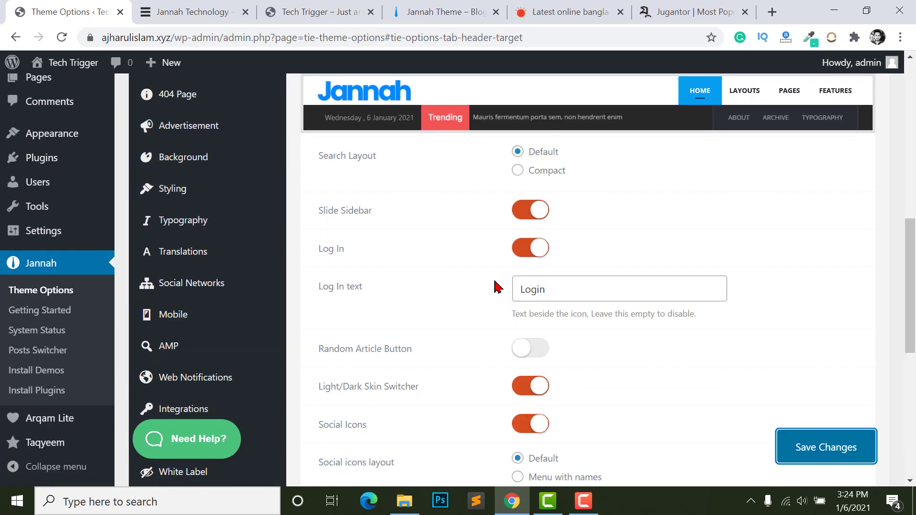
scroll(548, 322, "up", 9)
scroll(466, 305, "up", 10)
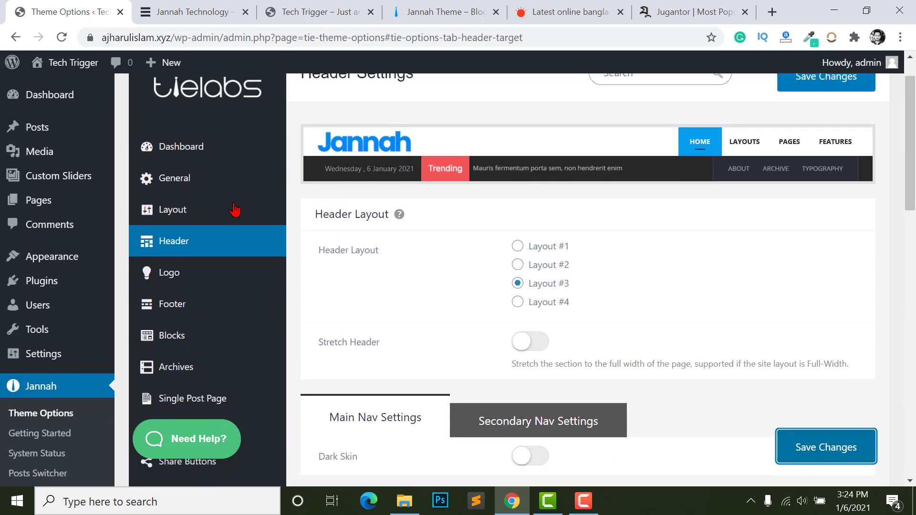
Open the Logo settings, try the Site Title option with its Logo Text field and set the logo type back to Image.
left_click(191, 276)
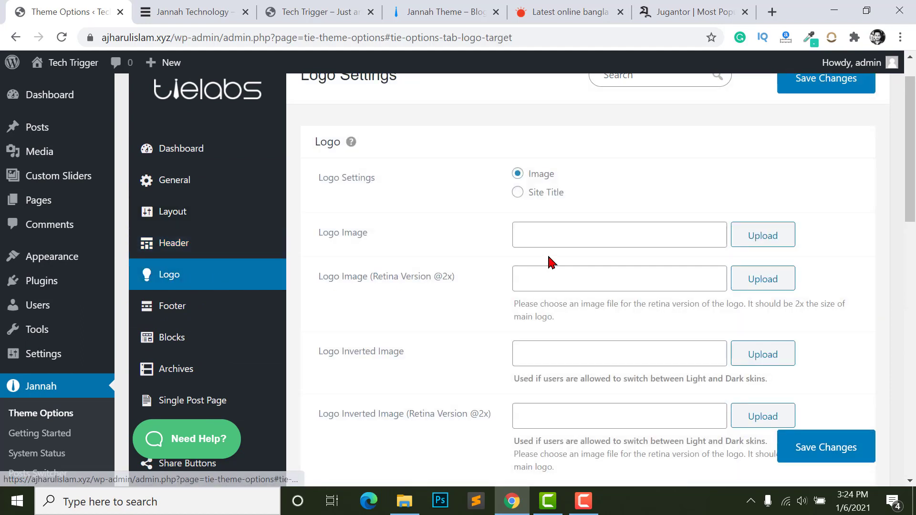
scroll(548, 255, "up", 1)
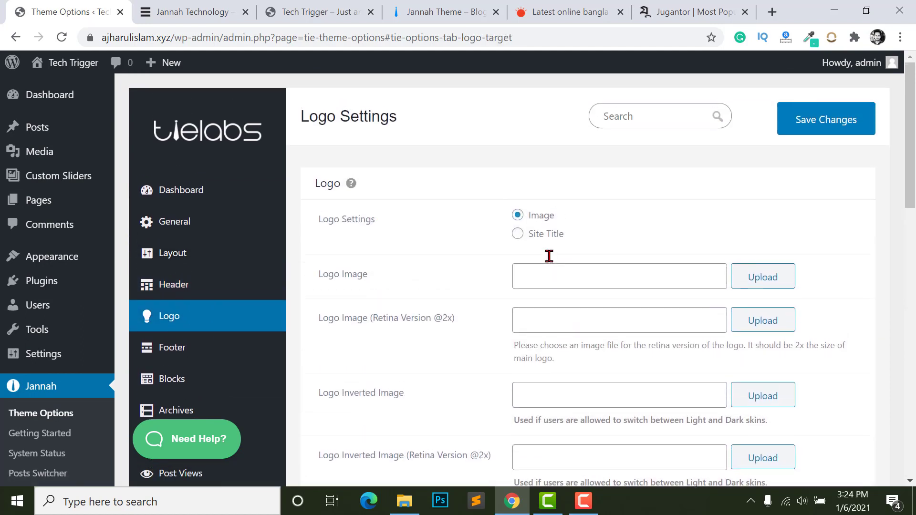
left_click(518, 234)
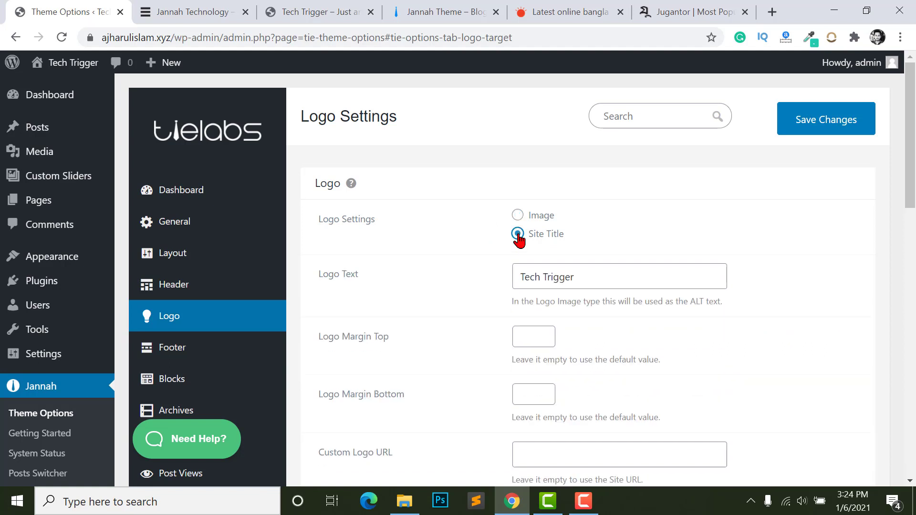
left_click(560, 272)
left_click_drag(601, 275, 503, 281)
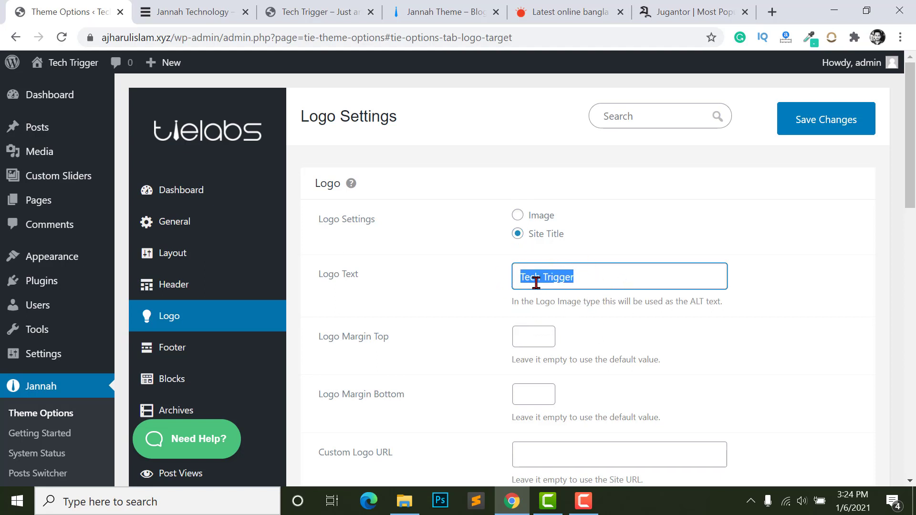
left_click(517, 217)
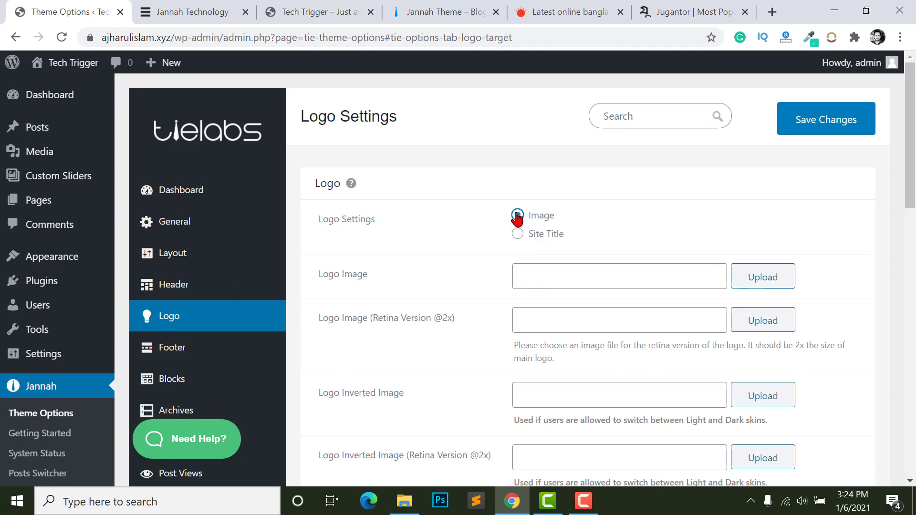
Upload "logo tech trigger.png" from Downloads as the Logo Image with the alt text "Logo".
left_click(749, 275)
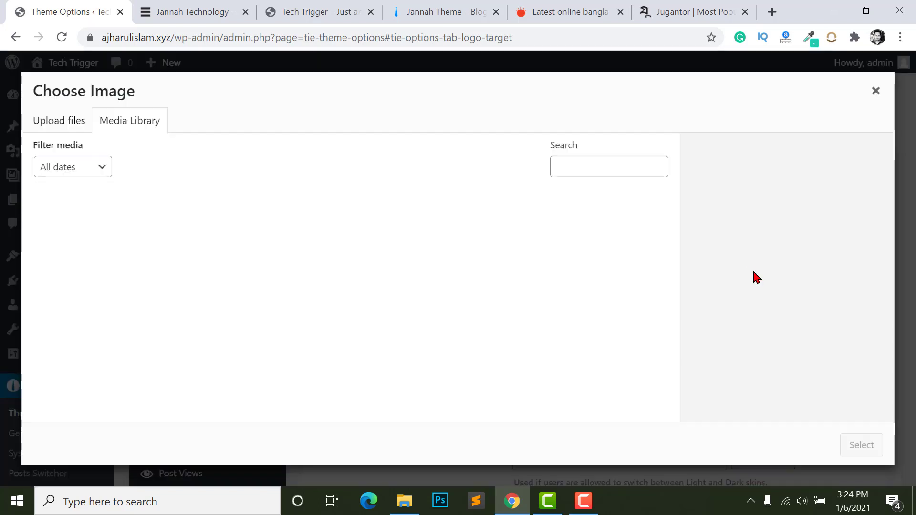
left_click(72, 124)
left_click(445, 302)
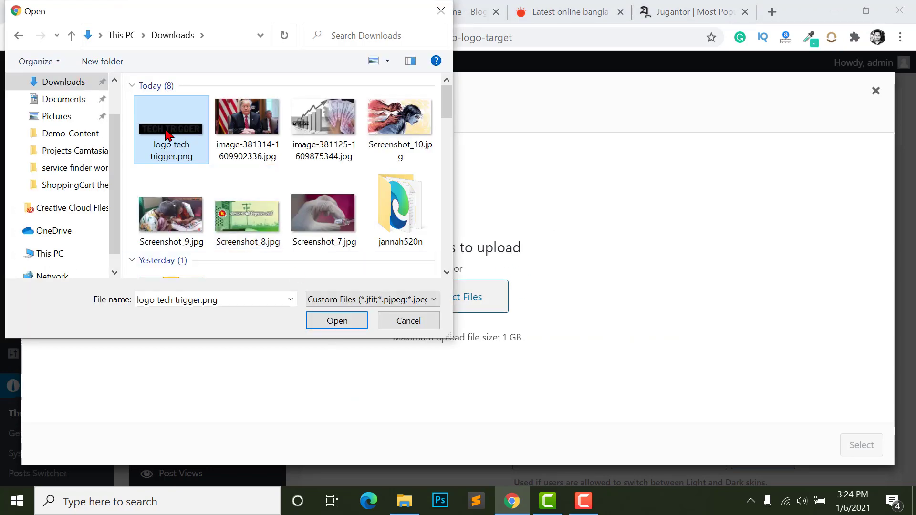
left_click(333, 325)
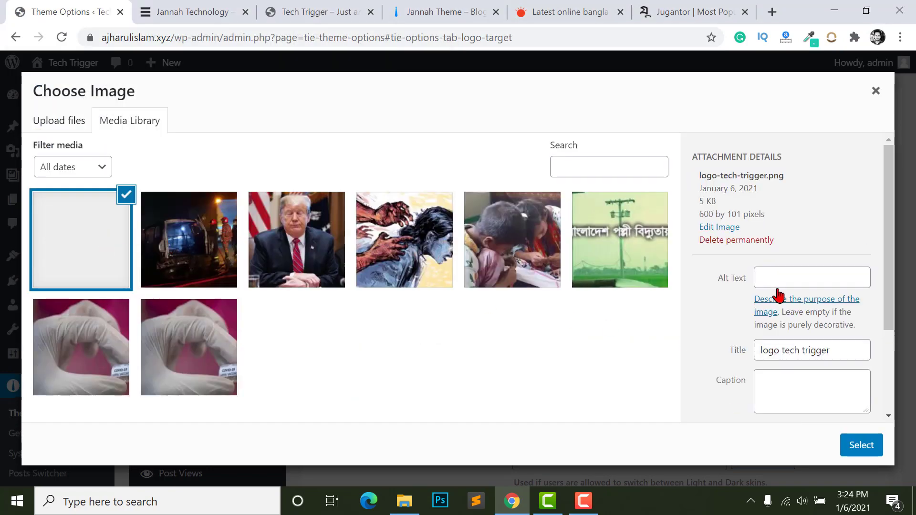
left_click(786, 275)
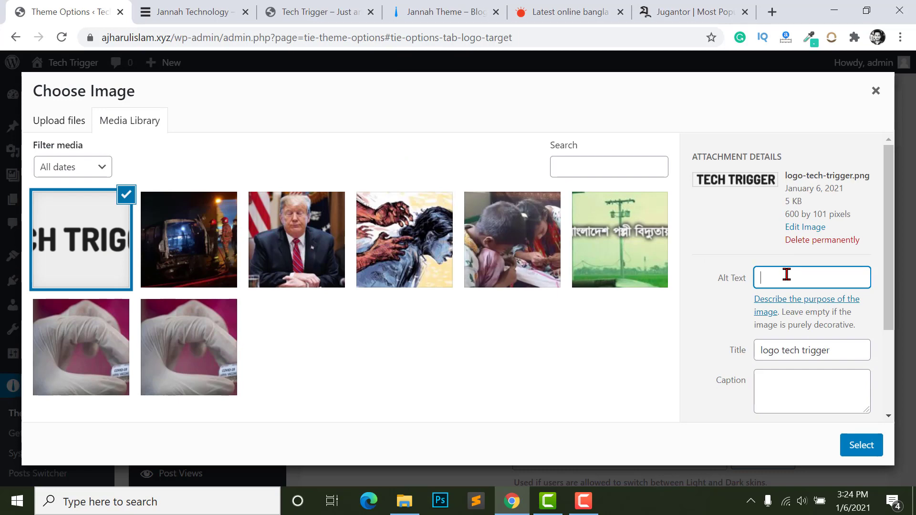
type("Logo")
left_click(847, 444)
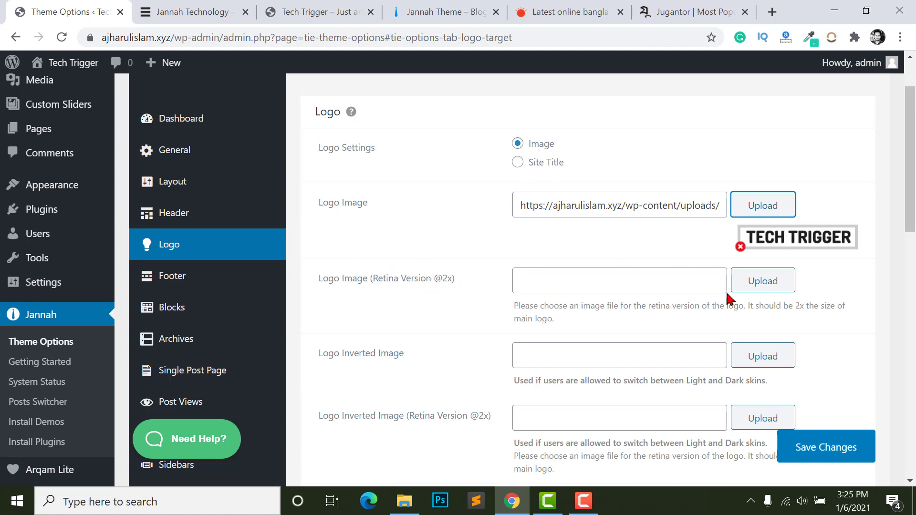
left_click(761, 284)
left_click(90, 227)
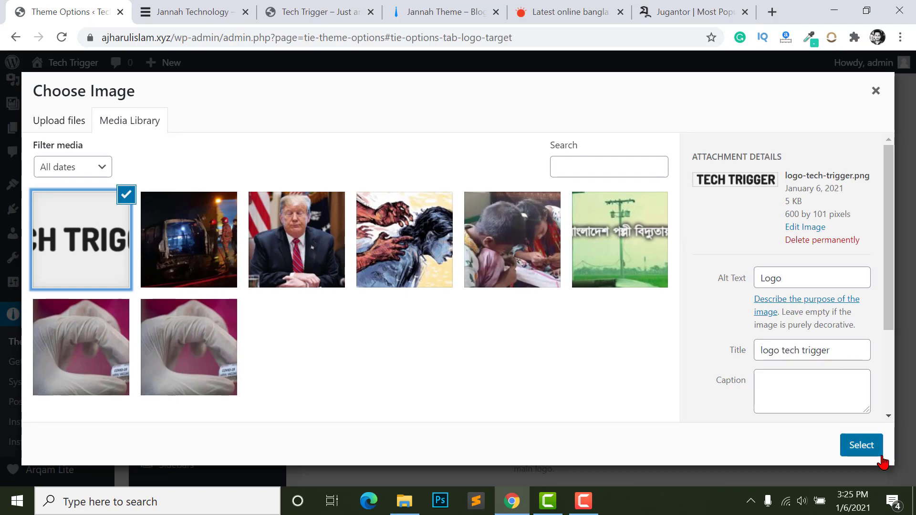
left_click(881, 457)
Examine the inverted logo, logo width, logo height and margin fields, comparing the size with the current logo on the Tech Trigger site.
scroll(410, 233, "down", 2)
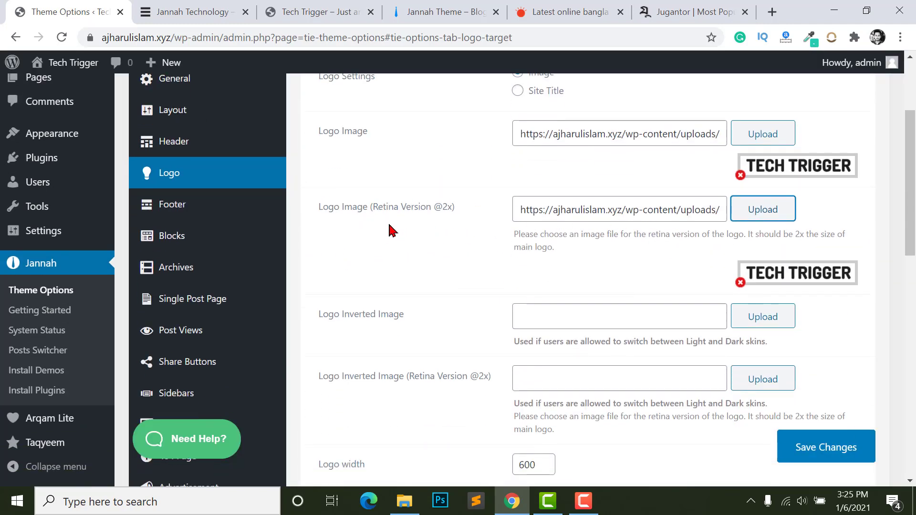
scroll(436, 277, "down", 2)
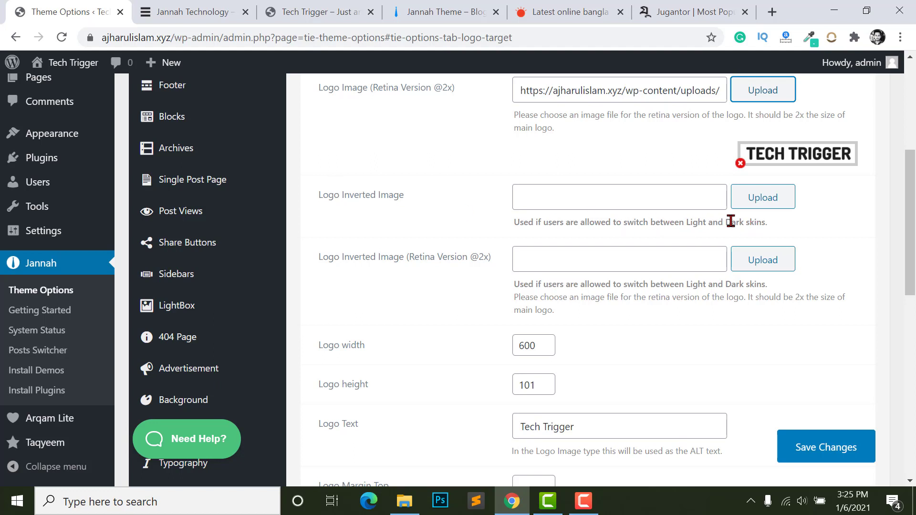
left_click(647, 196)
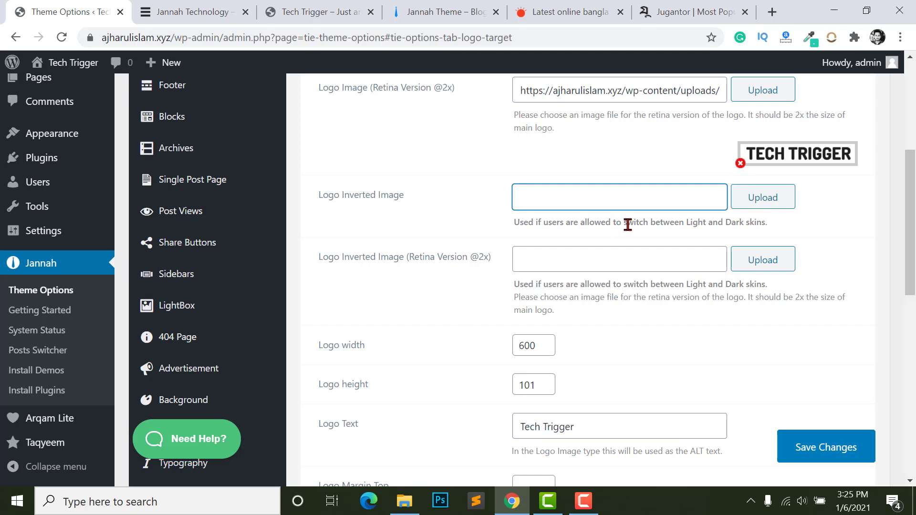
scroll(594, 245, "down", 1)
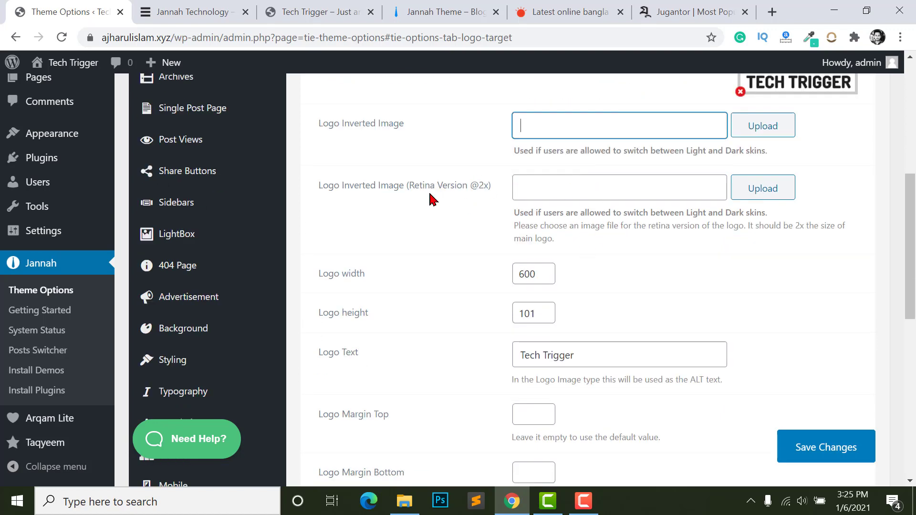
scroll(362, 203, "down", 2)
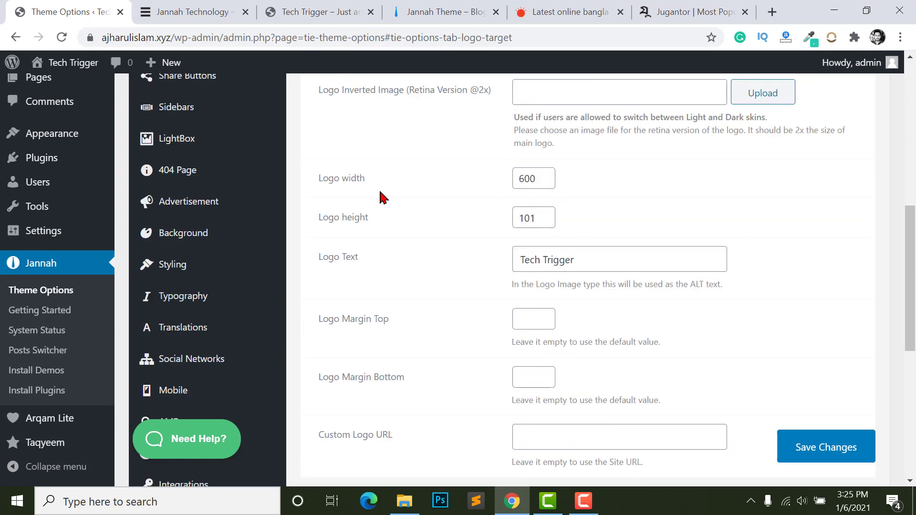
left_click(533, 178)
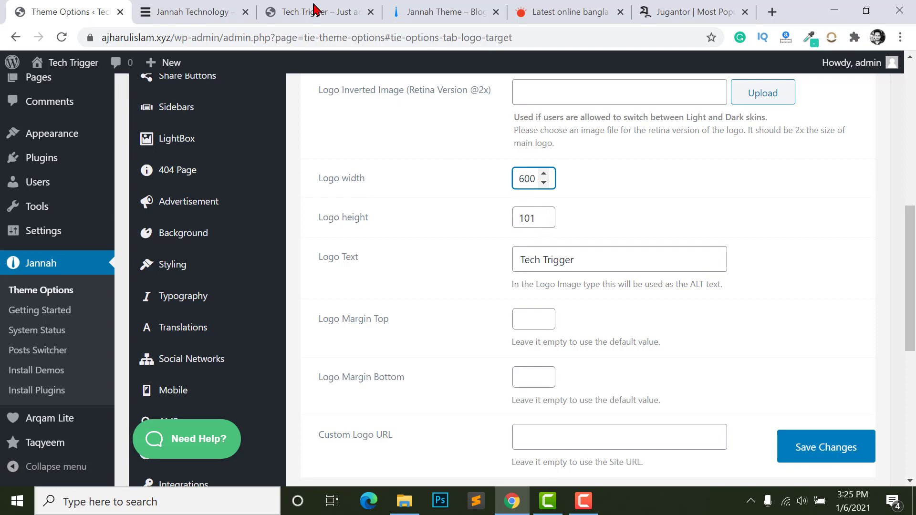
left_click(221, 5)
left_click(318, 7)
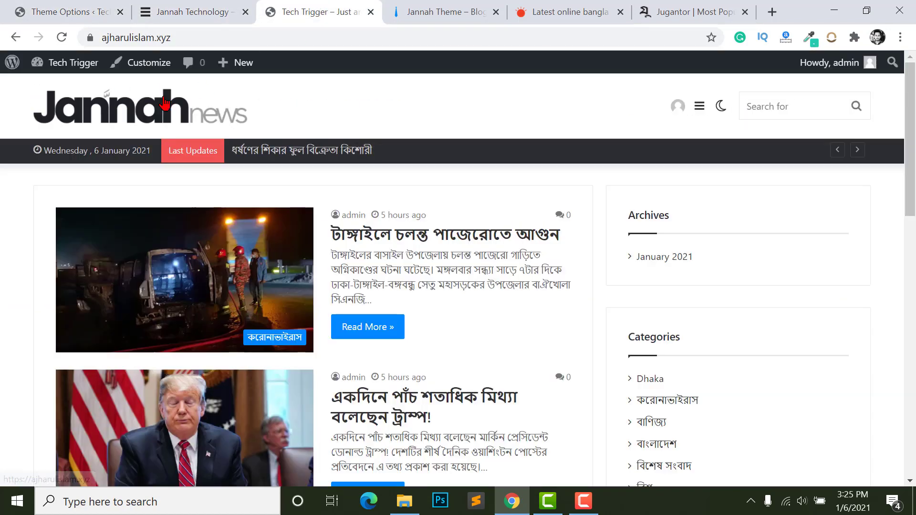
left_click(57, 10)
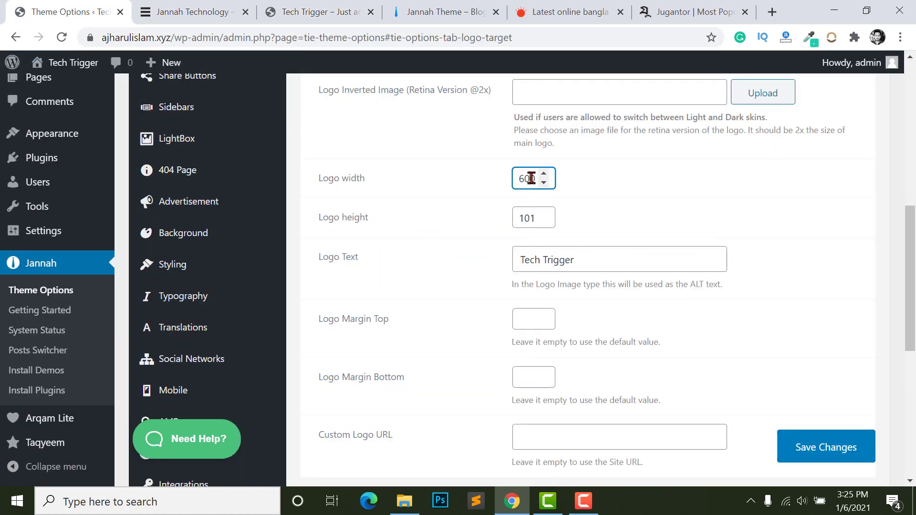
left_click(521, 218)
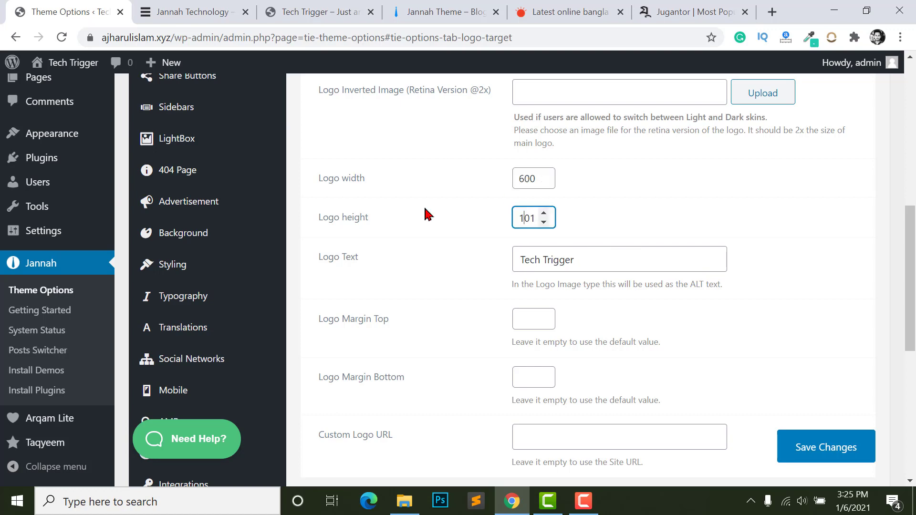
double_click(523, 216)
scroll(716, 372, "down", 1)
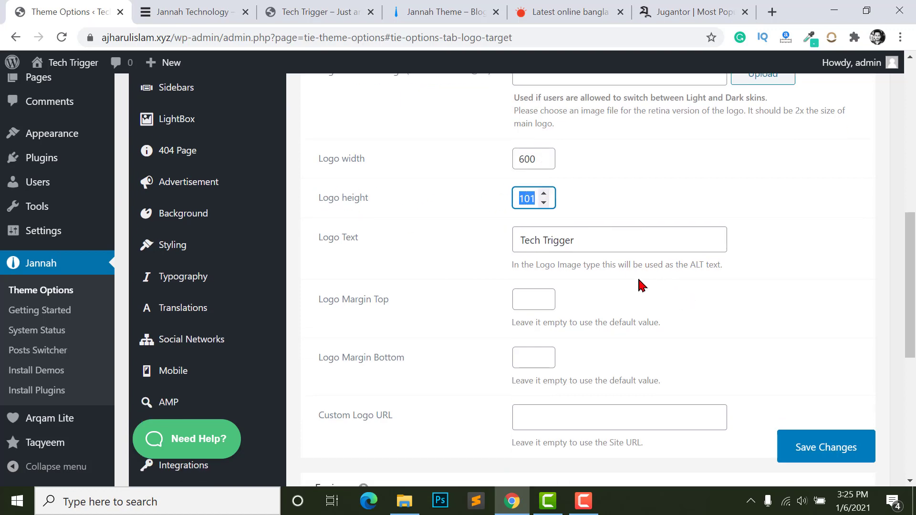
Save the logo settings and reload the Tech Trigger site to check the new logo.
left_click(807, 441)
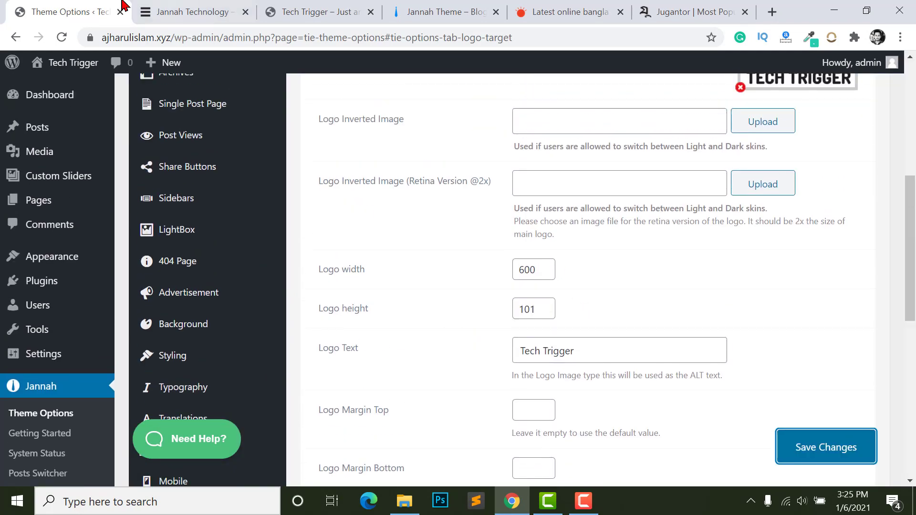
left_click(201, 11)
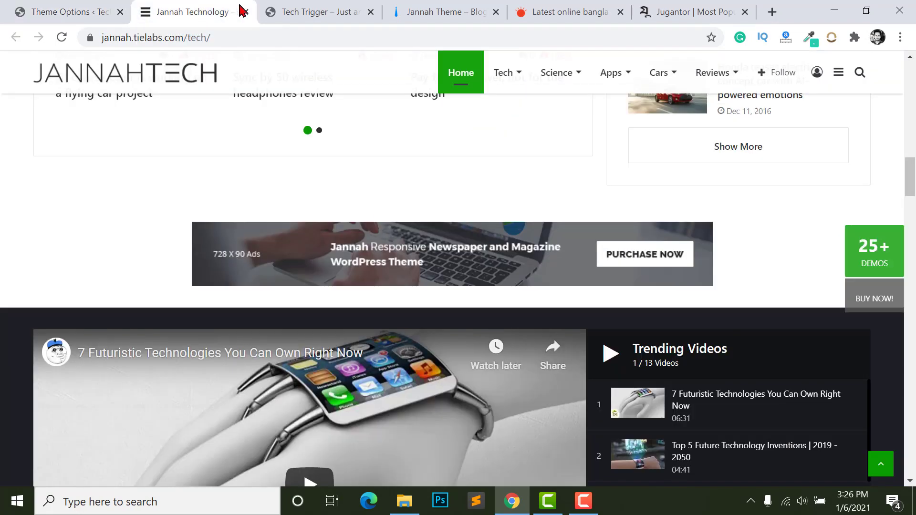
left_click(314, 11)
left_click(62, 37)
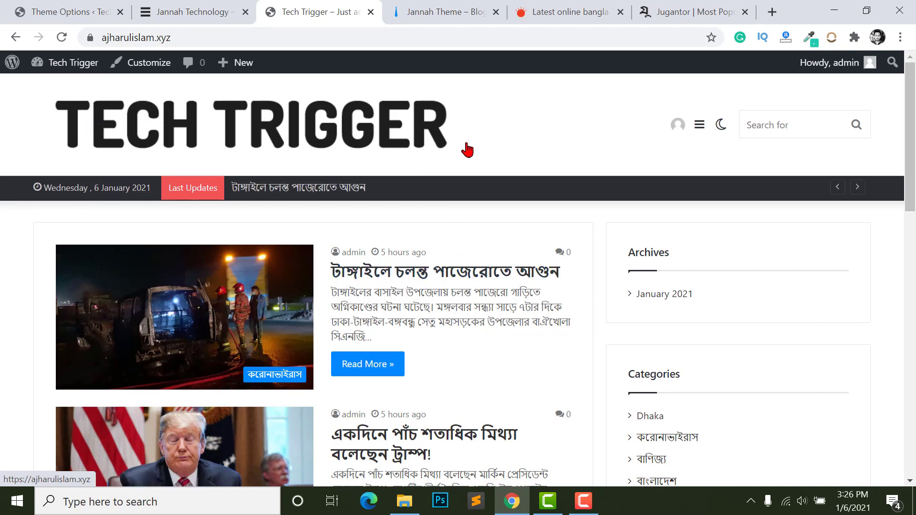
Set the Logo width to 200, reduce the Logo height, save the settings and check the logo on the Tech Trigger site.
left_click(85, 11)
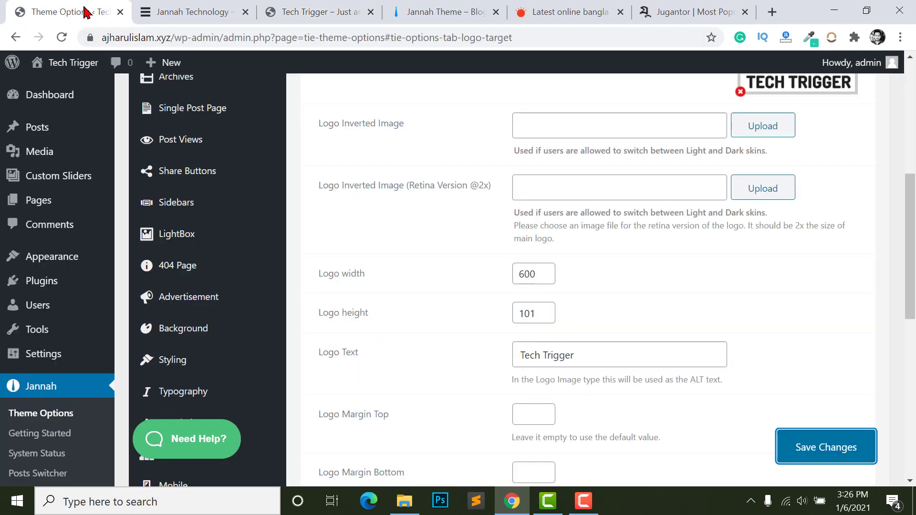
left_click(528, 273)
double_click(528, 272)
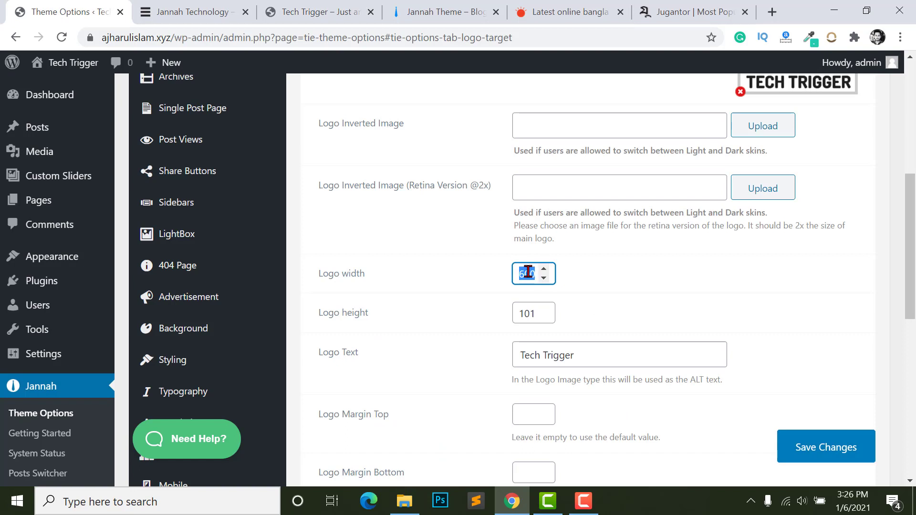
double_click(523, 311)
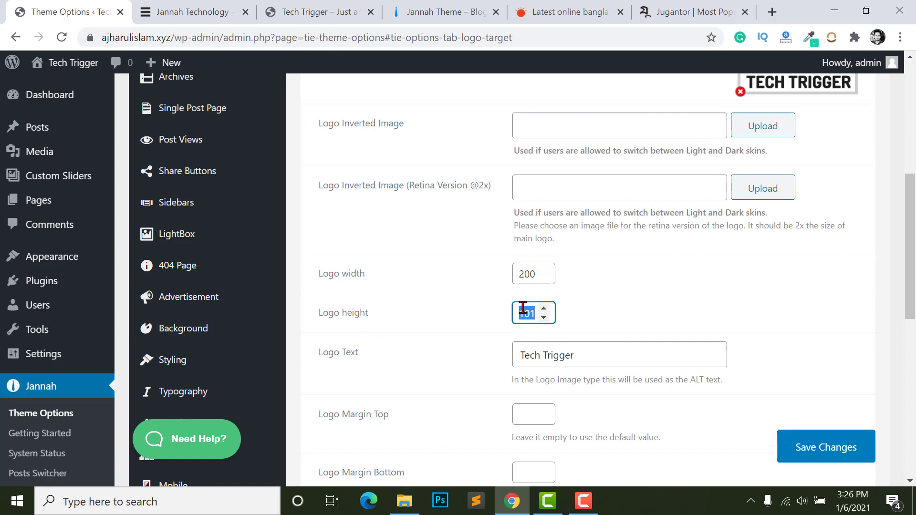
key("ctrl+3")
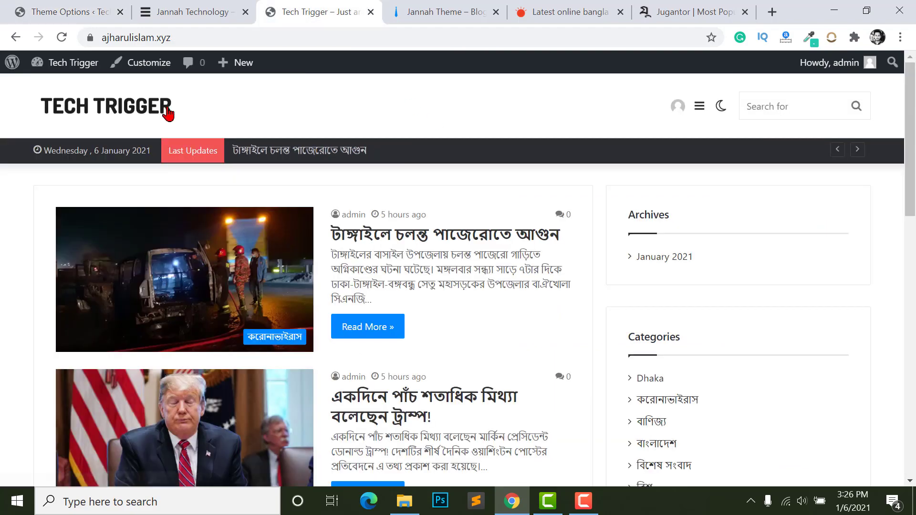
Check the resized logo in the regular and sticky header of the Tech Trigger homepage.
scroll(473, 219, "down", 15)
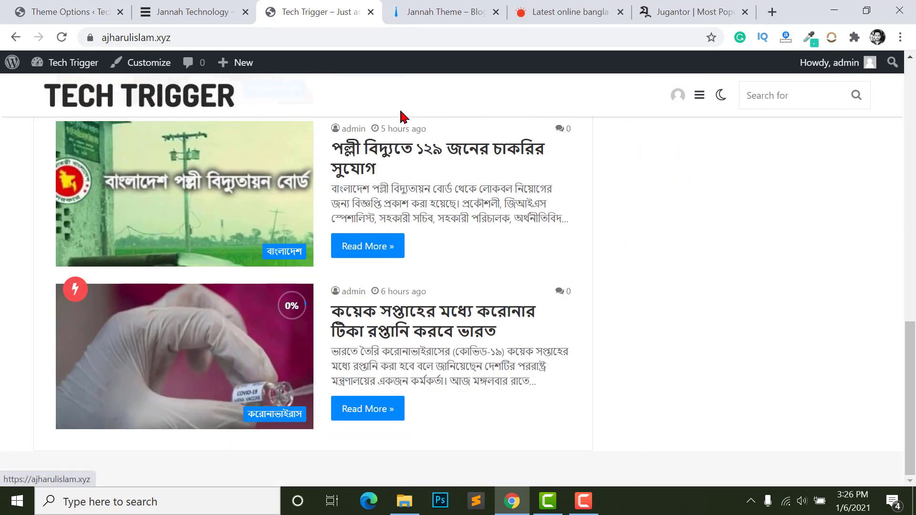
scroll(382, 183, "up", 15)
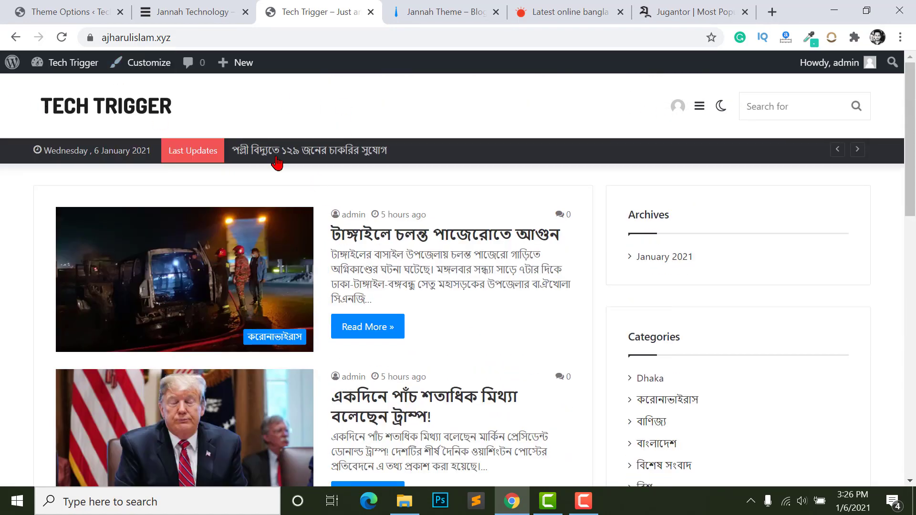
Open the site icon (favicon) settings from the Favicon section of the Jannah logo options.
left_click(84, 10)
scroll(325, 369, "down", 5)
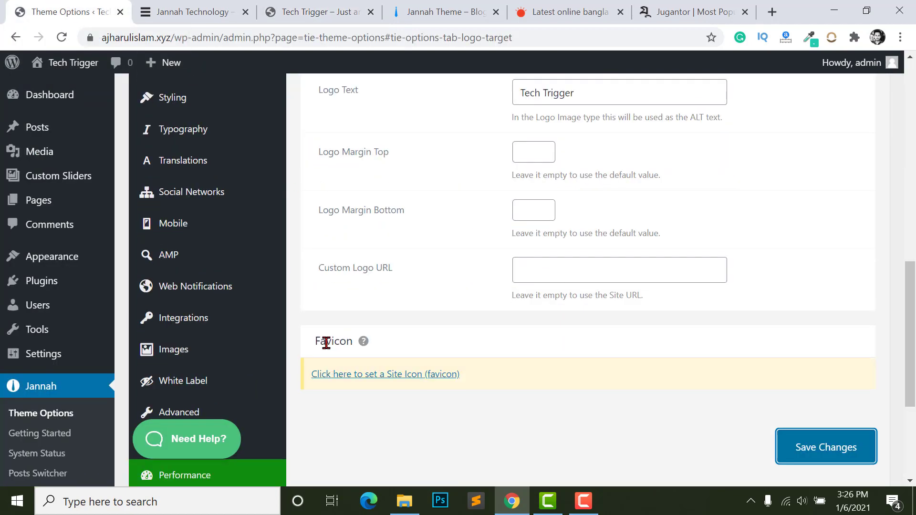
left_click(360, 379)
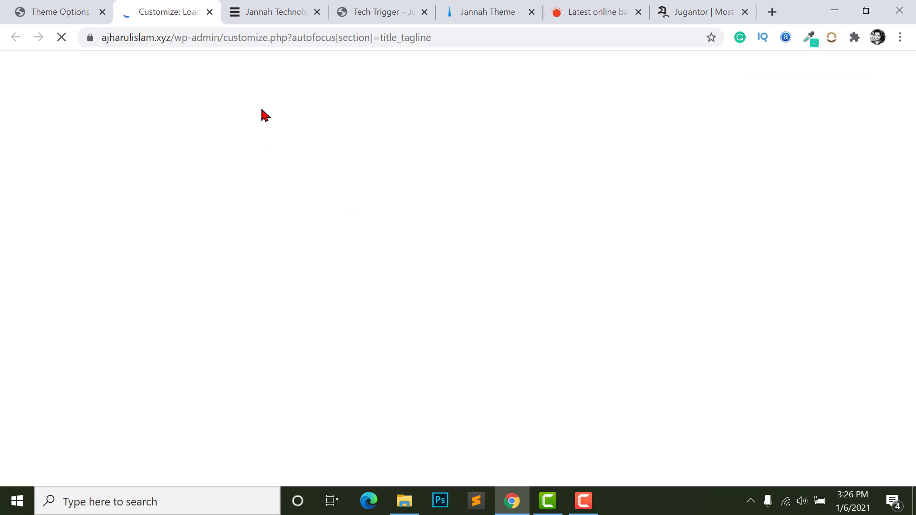
Compare the browser tab icons of Tech Trigger, the Jannah demo and the reference news site, and return to the Site Identity settings.
left_click(368, 9)
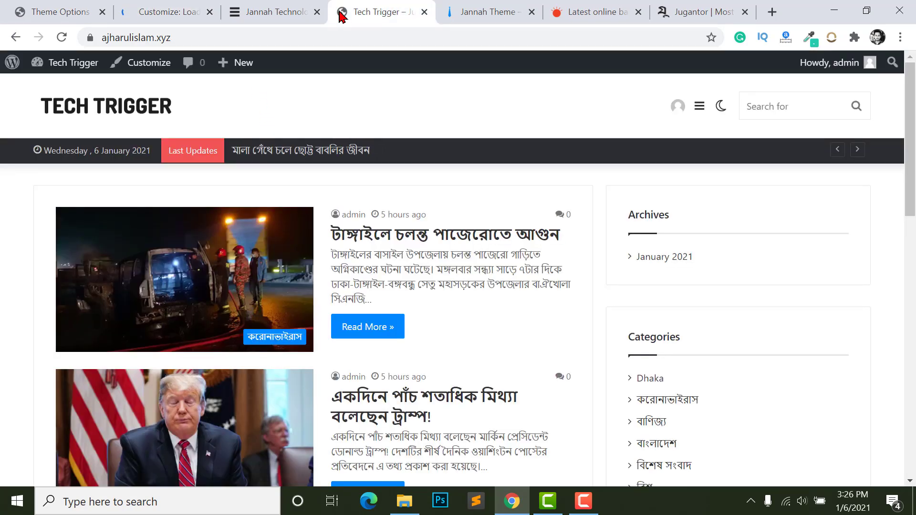
left_click(472, 15)
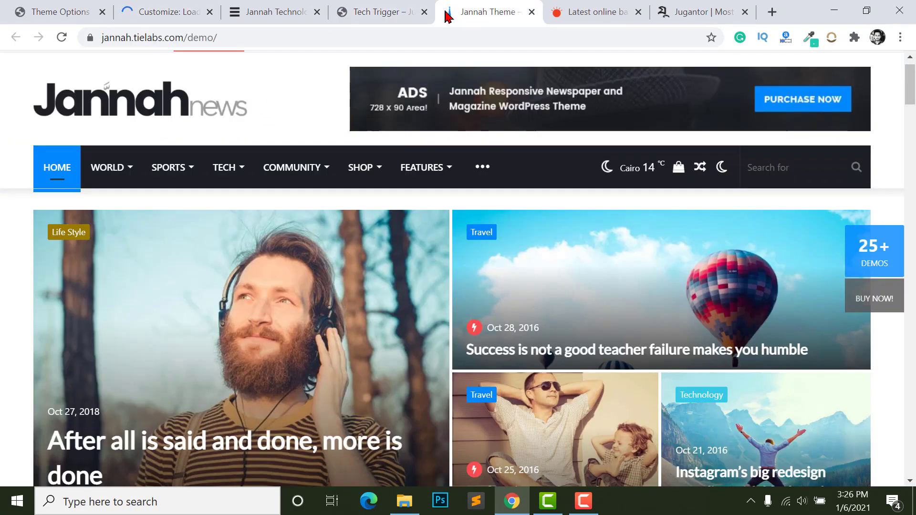
left_click(568, 12)
left_click(152, 14)
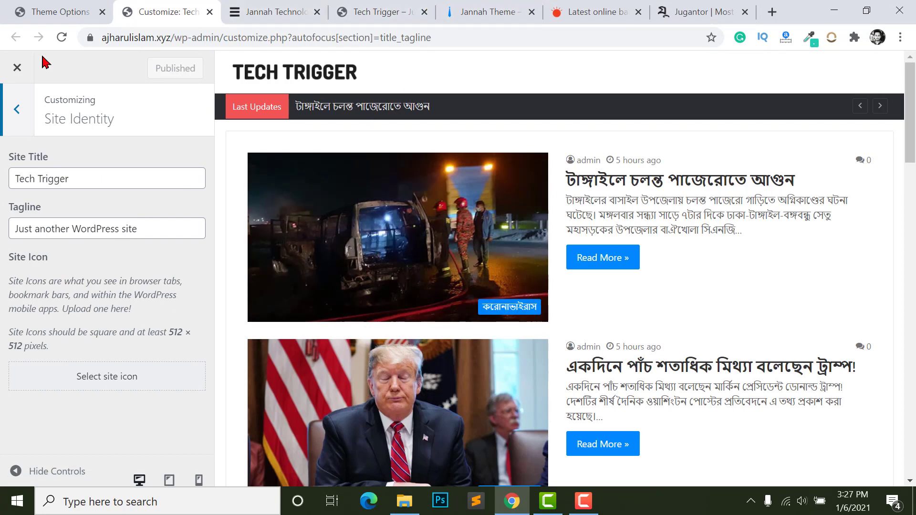
left_click(62, 16)
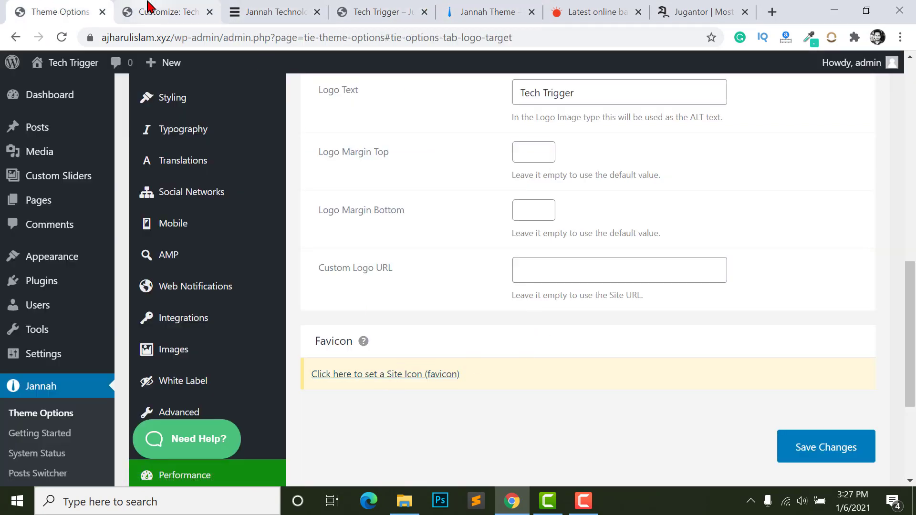
left_click(218, 12)
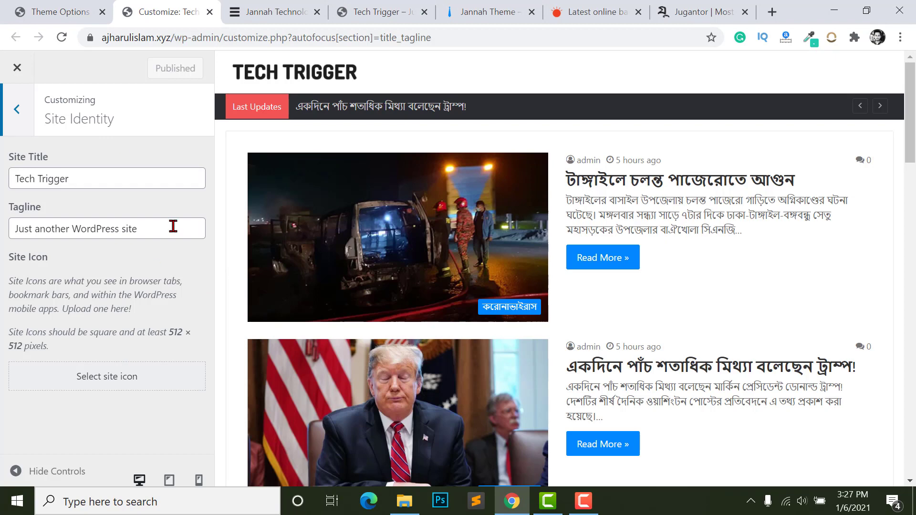
Replace the site tagline with "The Best Newspaper Site in BD".
left_click(56, 178)
triple_click(96, 178)
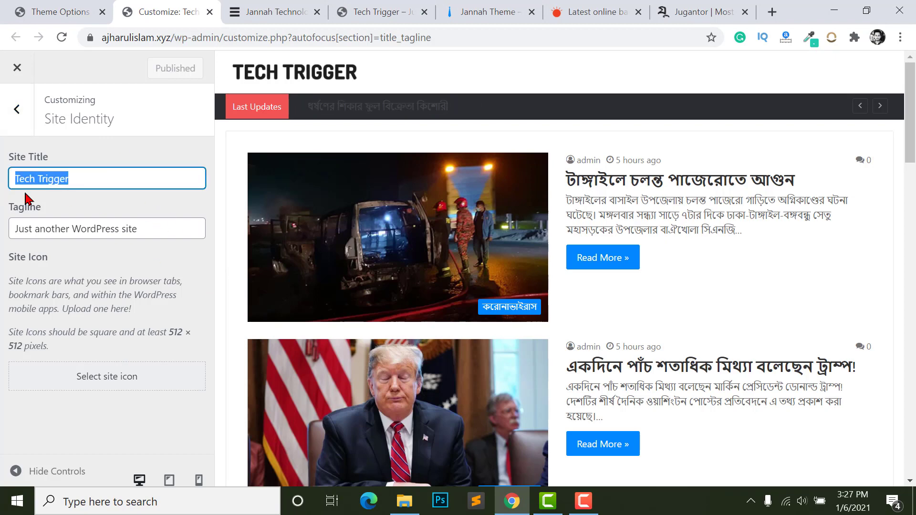
left_click(58, 231)
left_click_drag(143, 232, 2, 234)
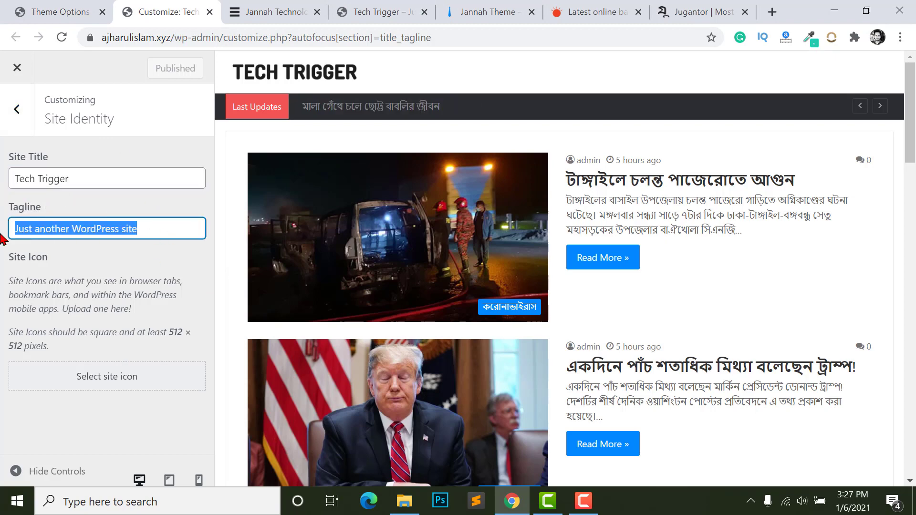
type("The Best Newspaper Site in BD")
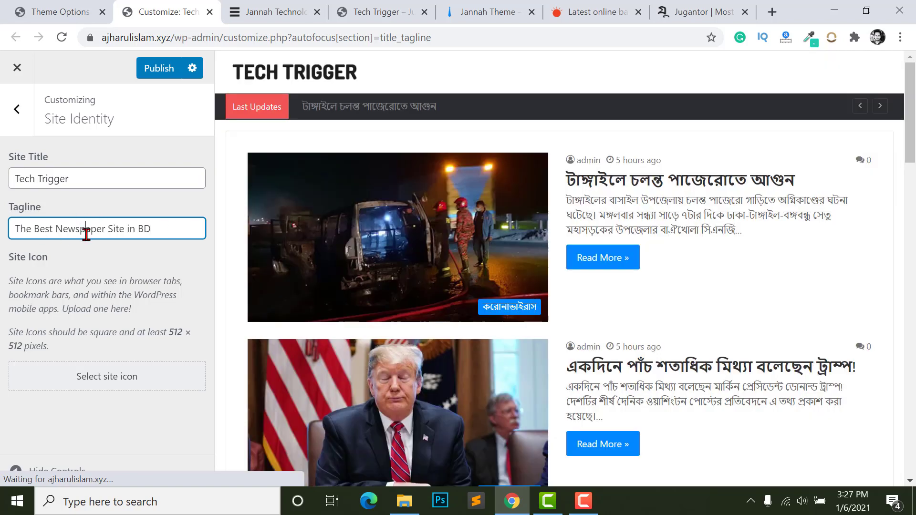
Upload icons8-website-64.png from the Downloads folder and set it as the site icon.
left_click(94, 376)
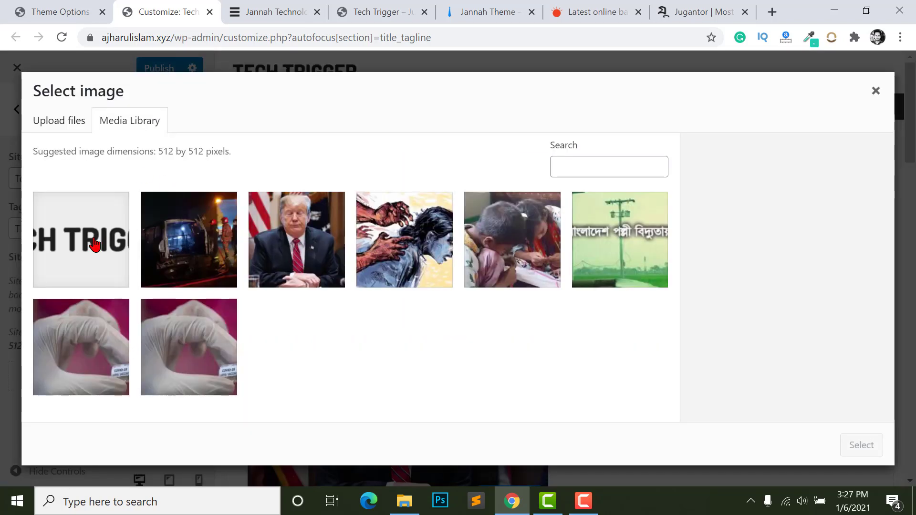
left_click(71, 124)
left_click(438, 299)
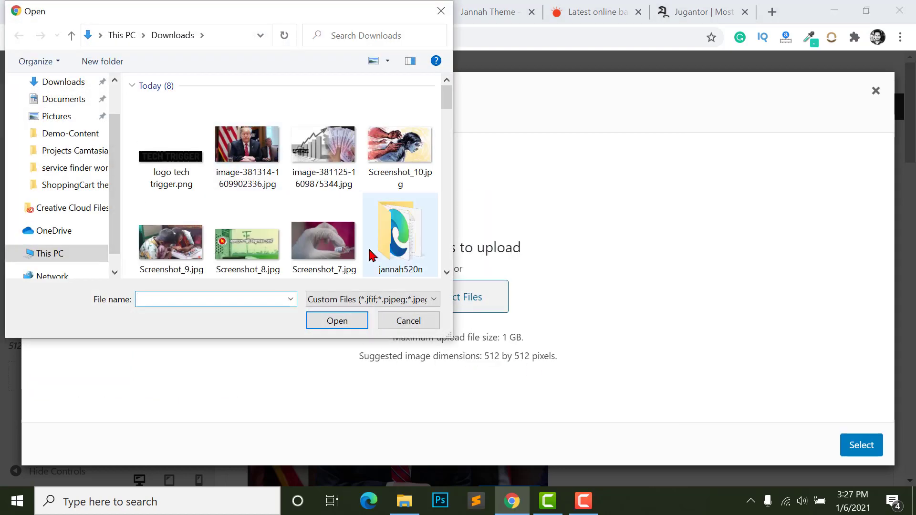
scroll(282, 253, "down", 5)
left_click(228, 247)
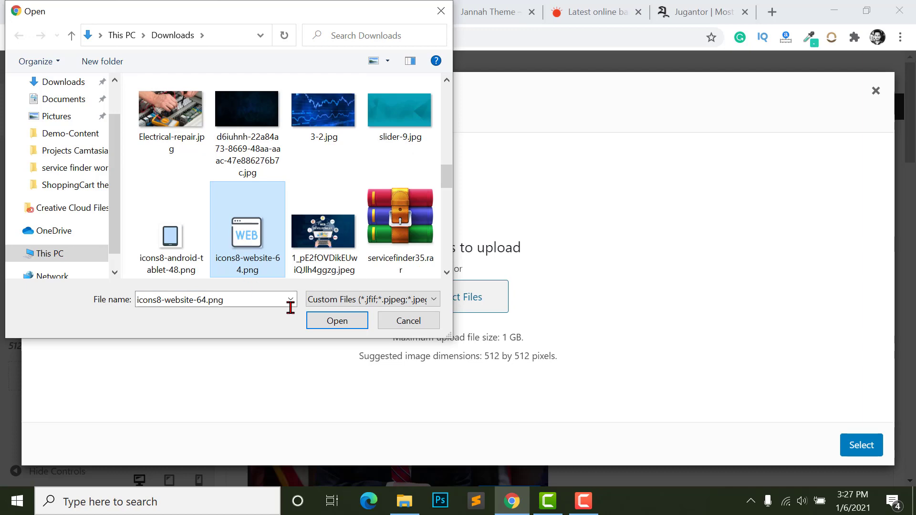
left_click(344, 321)
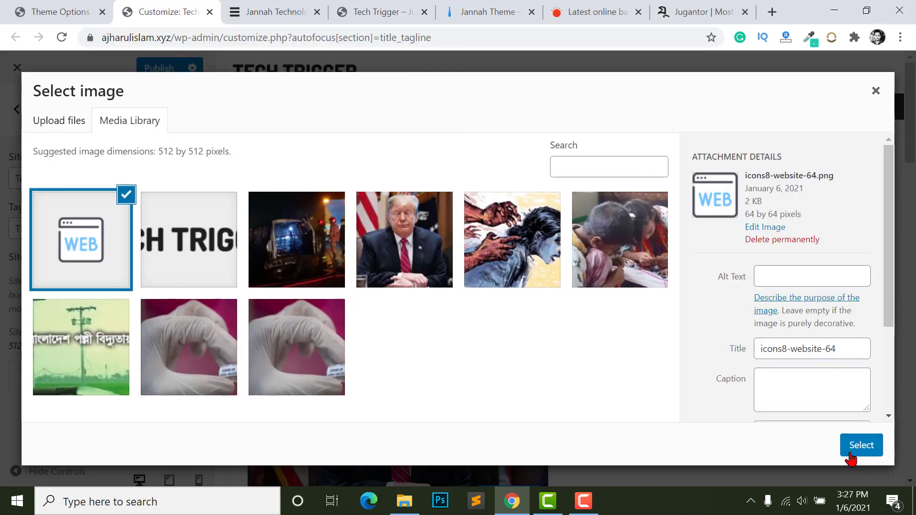
left_click(851, 454)
key("Return")
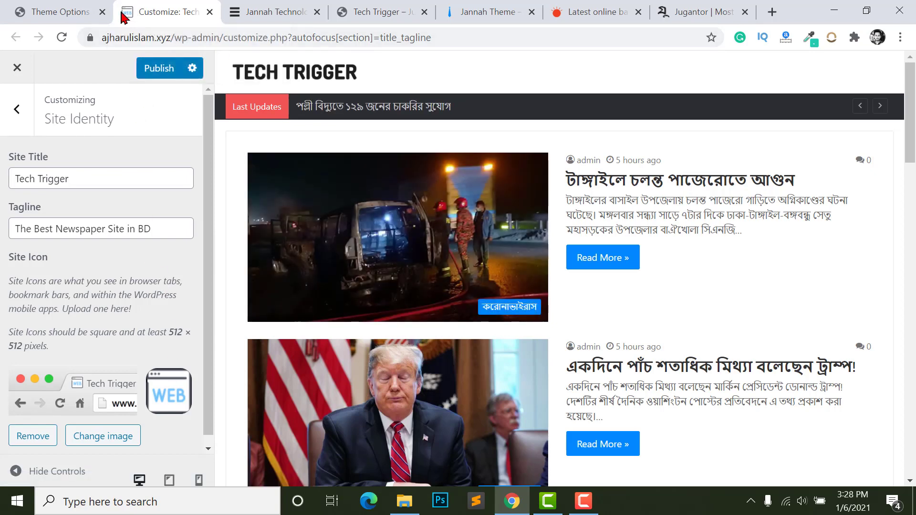
Publish the site identity changes and close the Customizer tab, returning to the theme options.
left_click(158, 72)
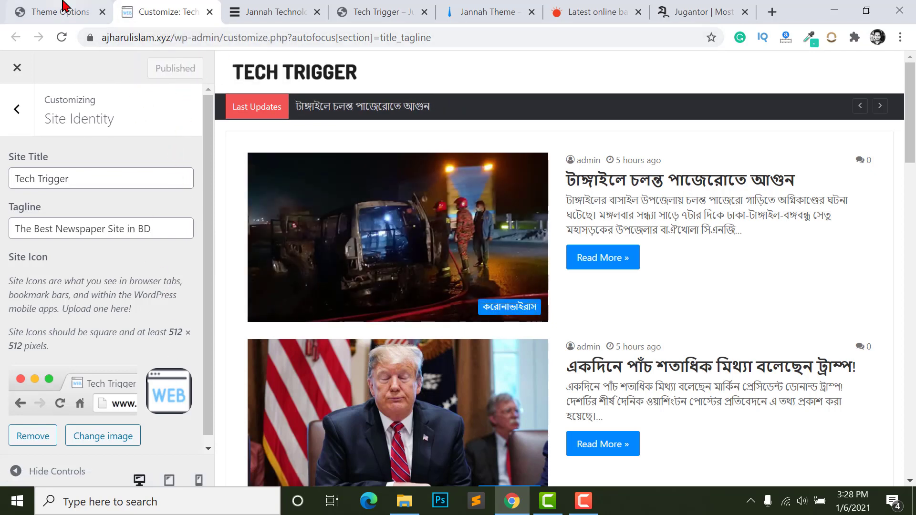
left_click(65, 12)
left_click(210, 12)
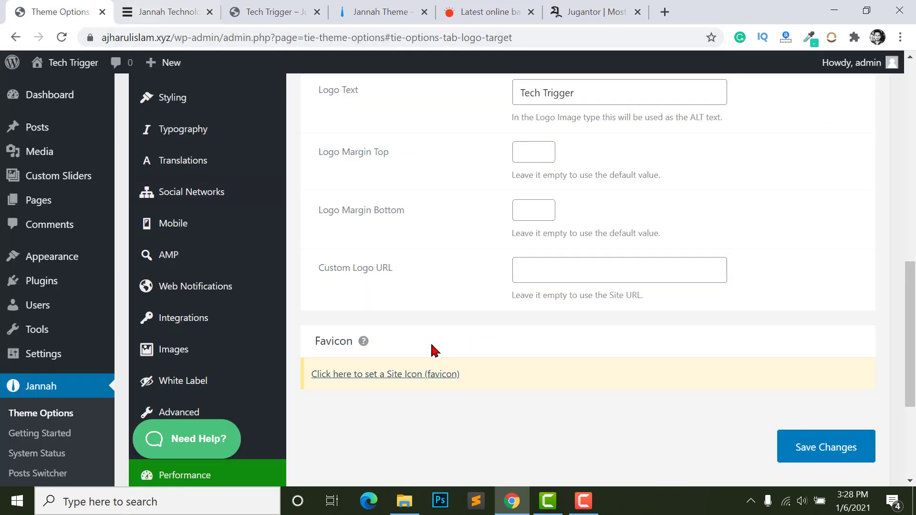
Review the remaining logo settings and open the theme's Header settings to view the header layout.
scroll(579, 323, "up", 5)
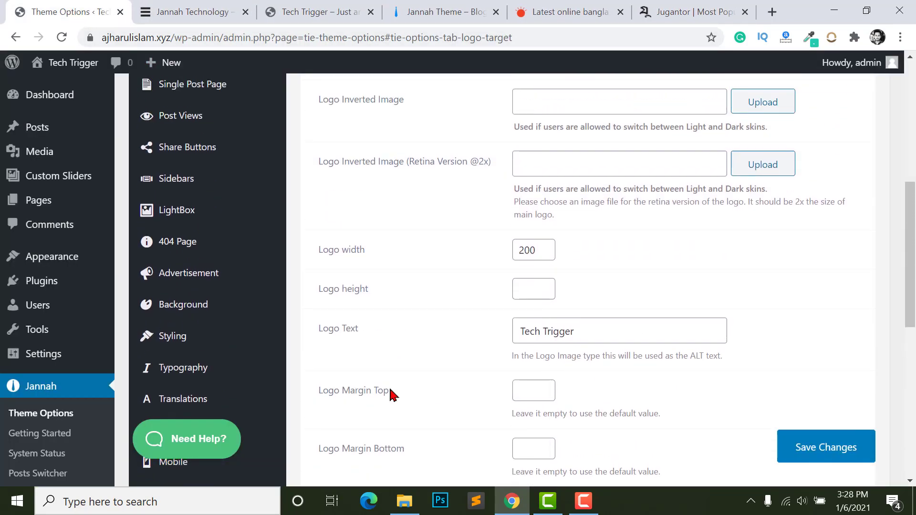
scroll(390, 395, "down", 3)
scroll(520, 203, "up", 8)
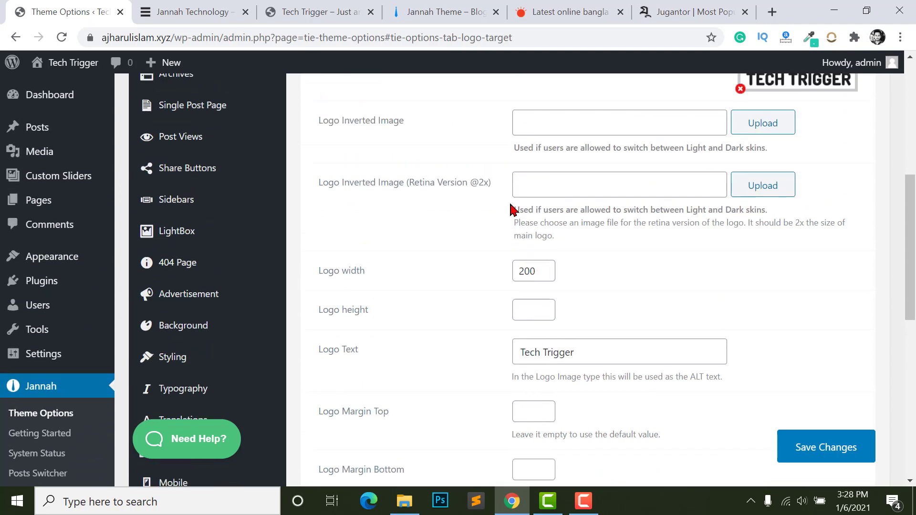
left_click(174, 189)
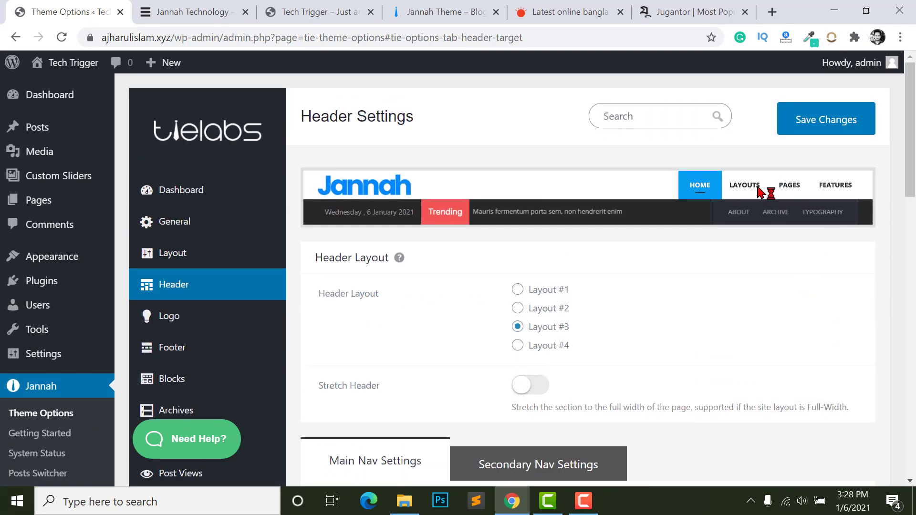
scroll(692, 206, "down", 1)
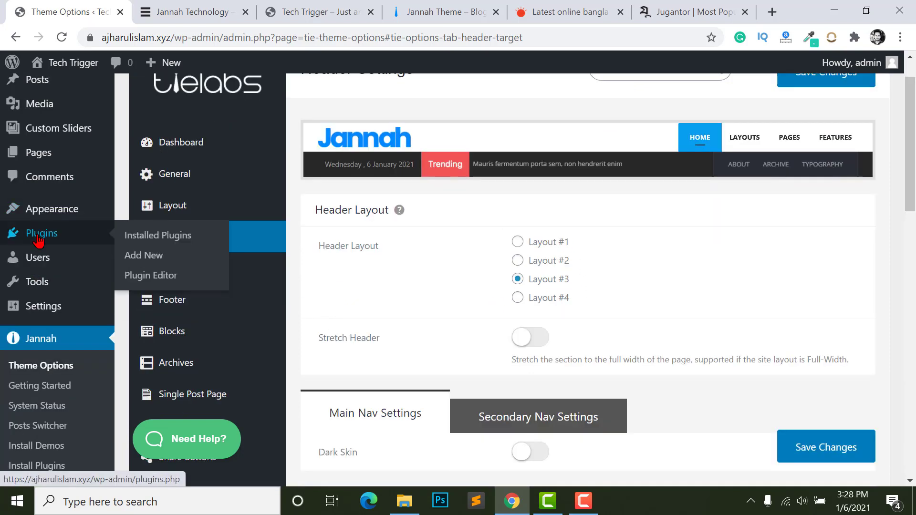
Open the WordPress Menus page in a new tab and review the menu display locations.
mouse_move(45, 215)
right_click(135, 270)
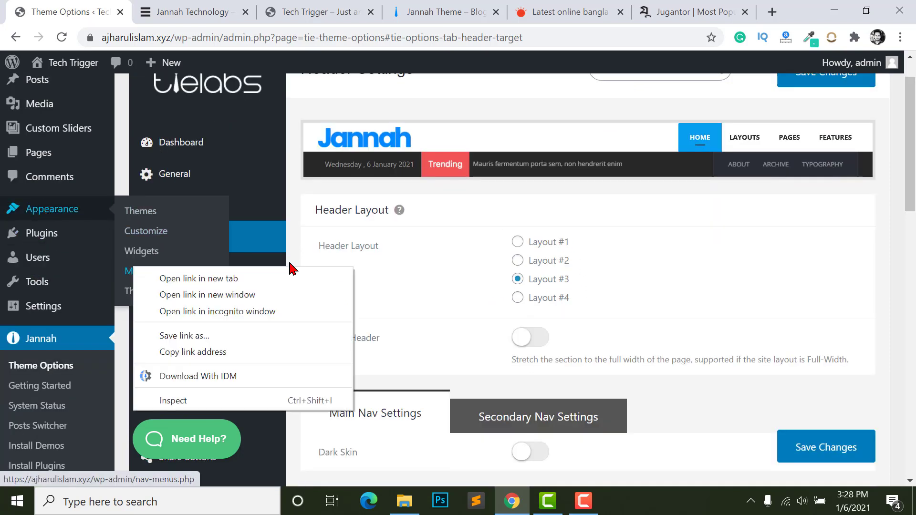
left_click(276, 281)
left_click(149, 13)
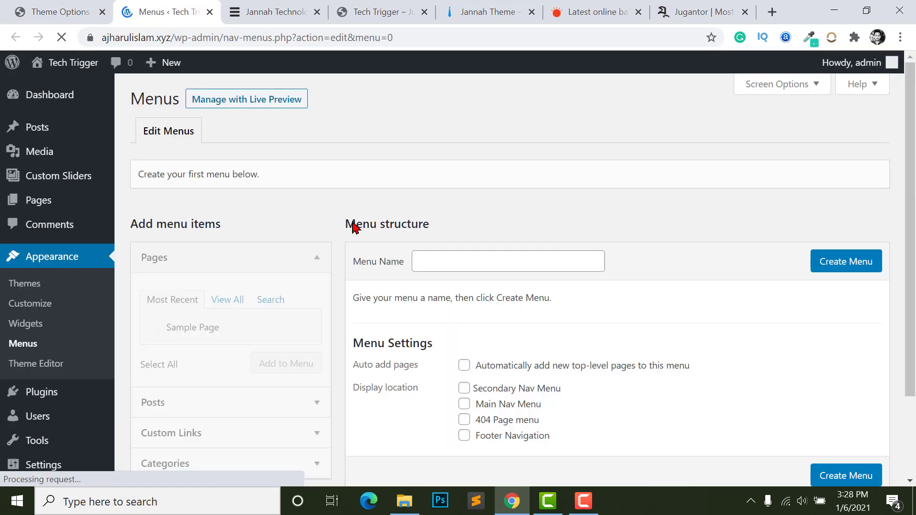
scroll(622, 350, "down", 2)
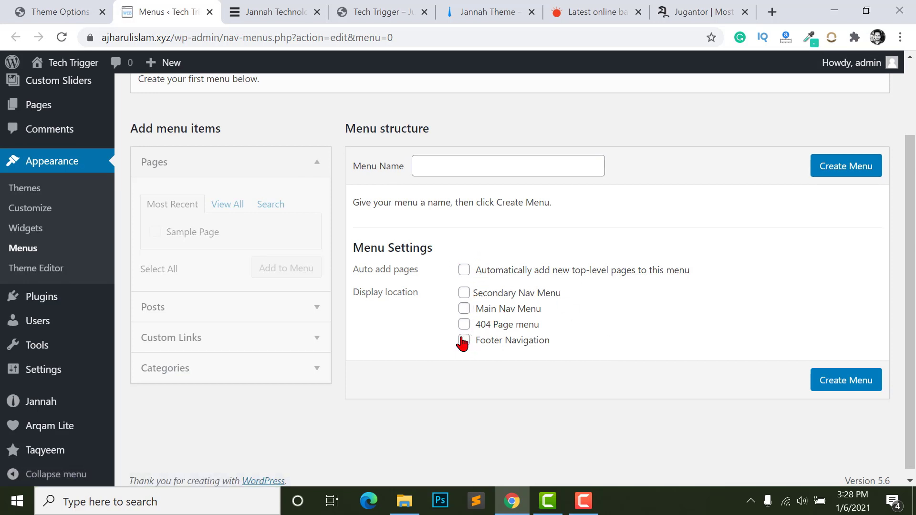
scroll(536, 332, "up", 2)
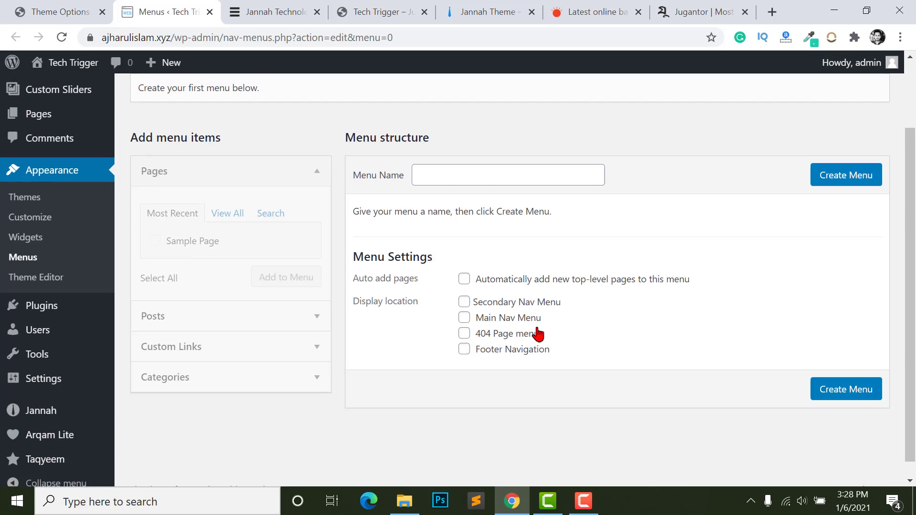
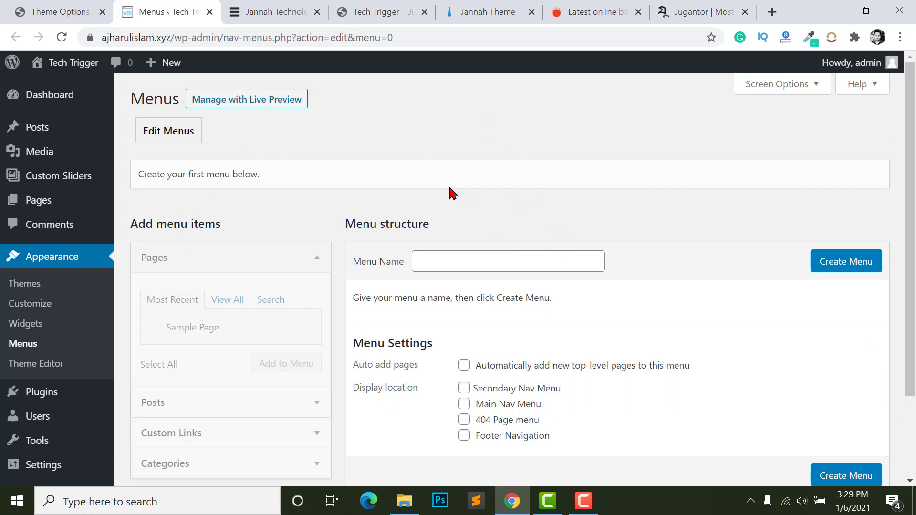
Create a navigation menu named "Main Menu".
left_click(850, 270)
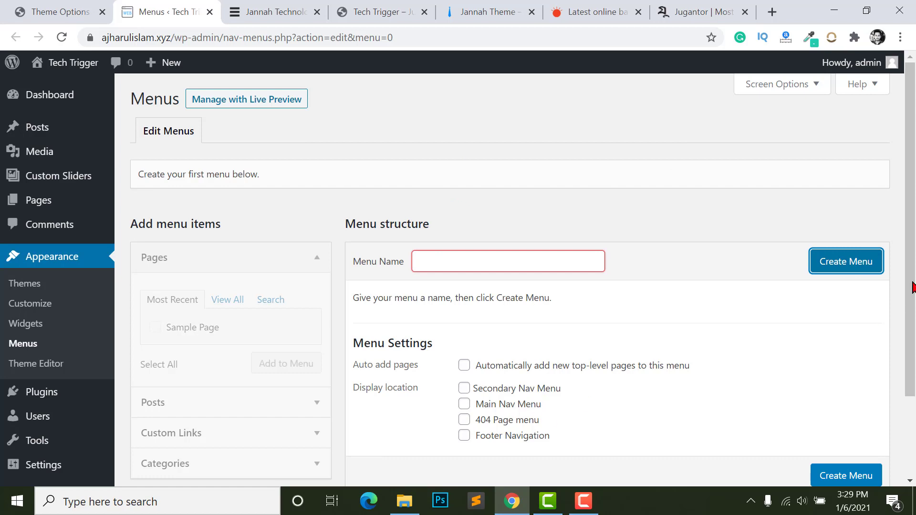
left_click(373, 270)
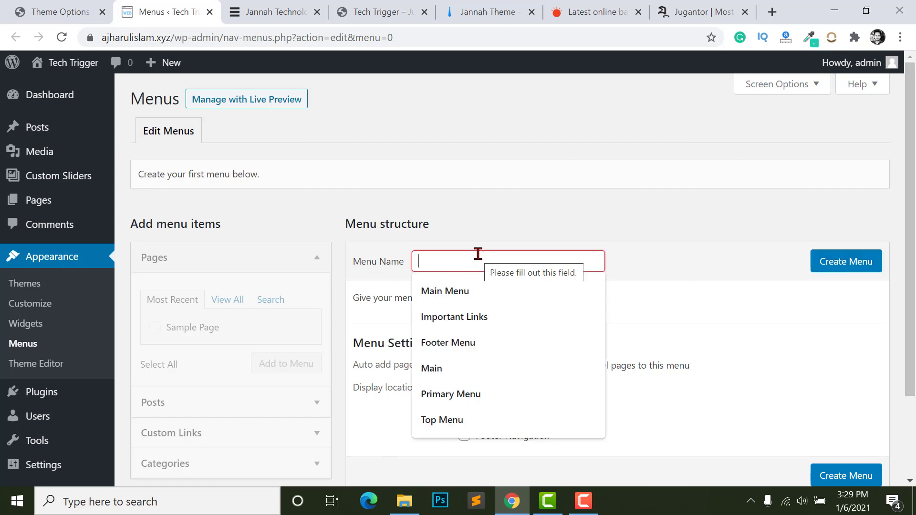
key("Down")
key("Return")
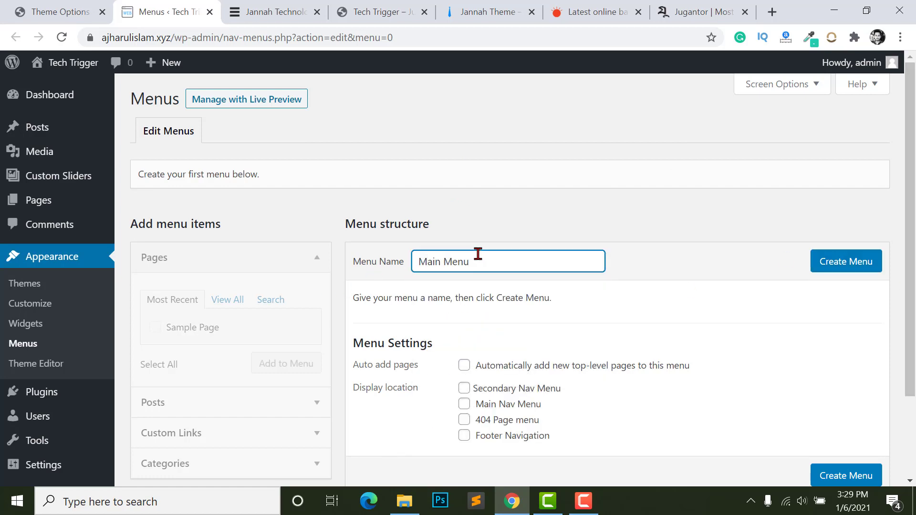
left_click(834, 267)
scroll(471, 235, "up", 1)
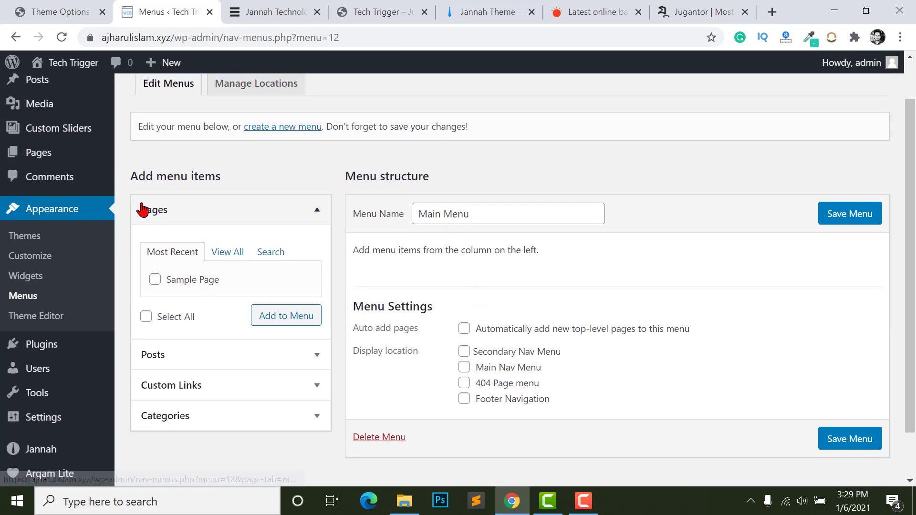
Add the Home page to Main Menu and look at the new item's configuration options.
left_click(220, 255)
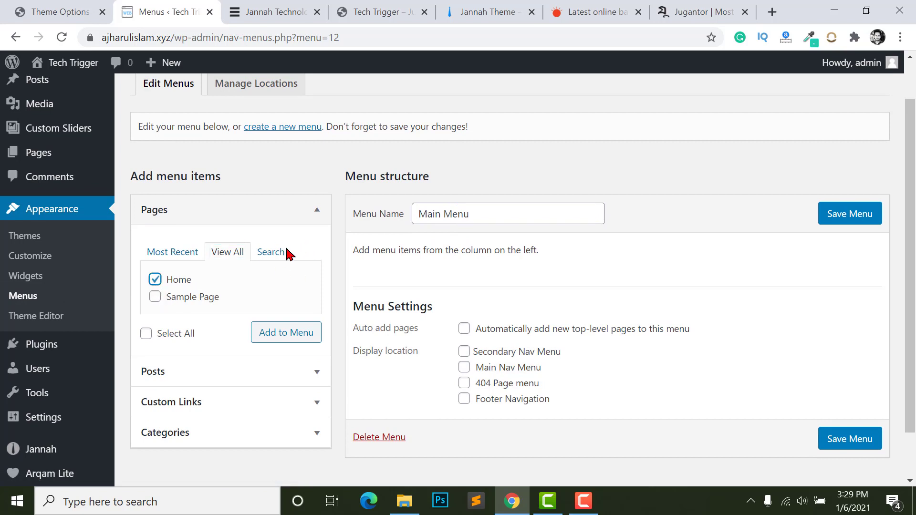
left_click(285, 333)
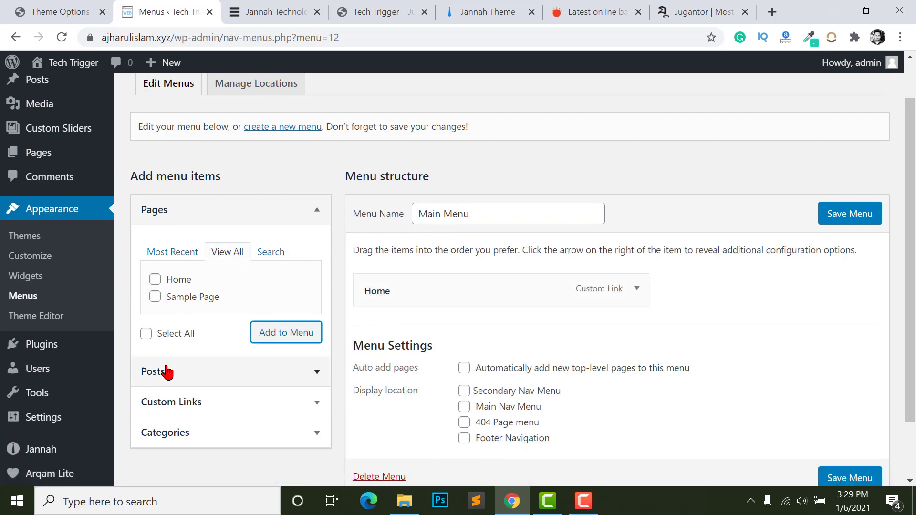
scroll(193, 394, "down", 1)
left_click(637, 242)
left_click(636, 242)
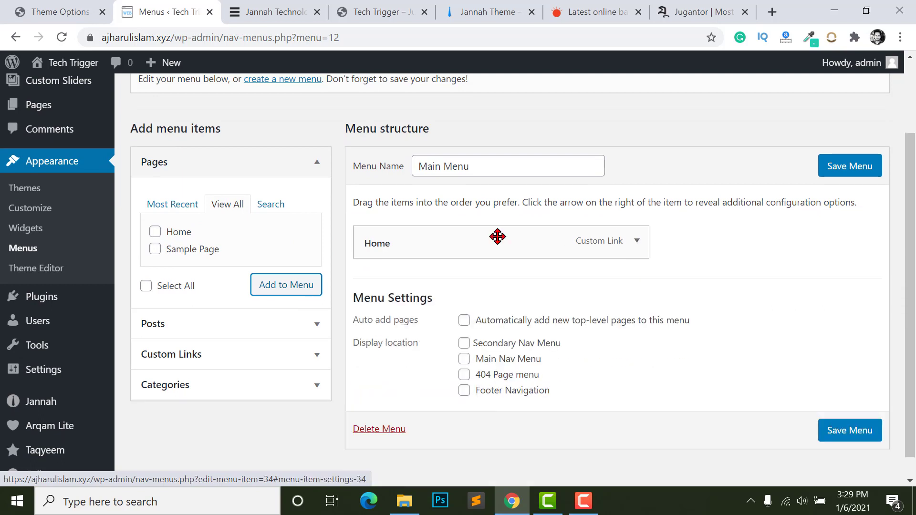
Add the categories বিশেষ সংবাদ, করোনাভাইরাস, রাজনীতি, বাংলাদেশ, বিশ্ব and বাণিজ্য to Main Menu.
left_click(314, 322)
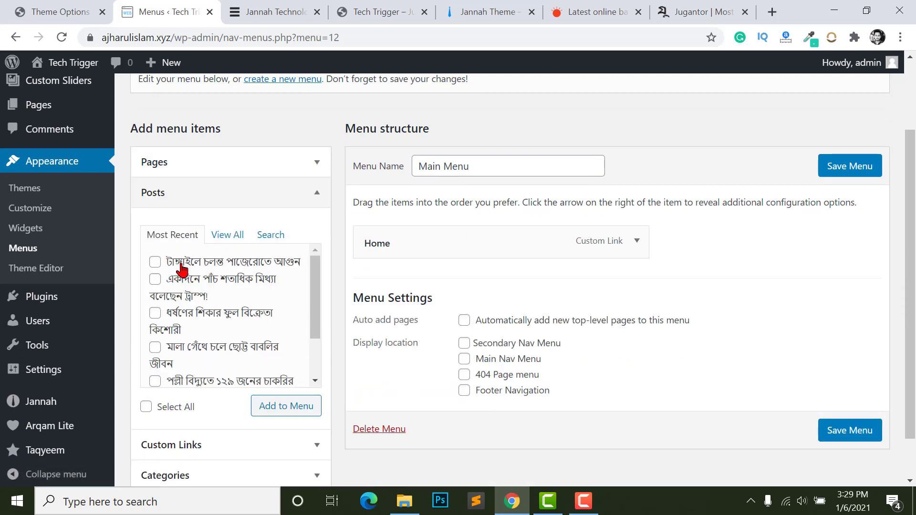
scroll(289, 358, "down", 2)
left_click(313, 443)
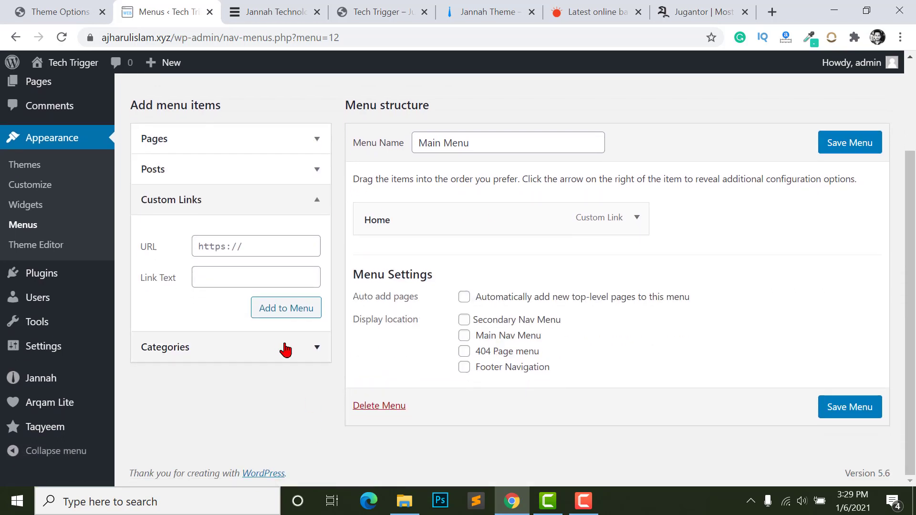
left_click(309, 347)
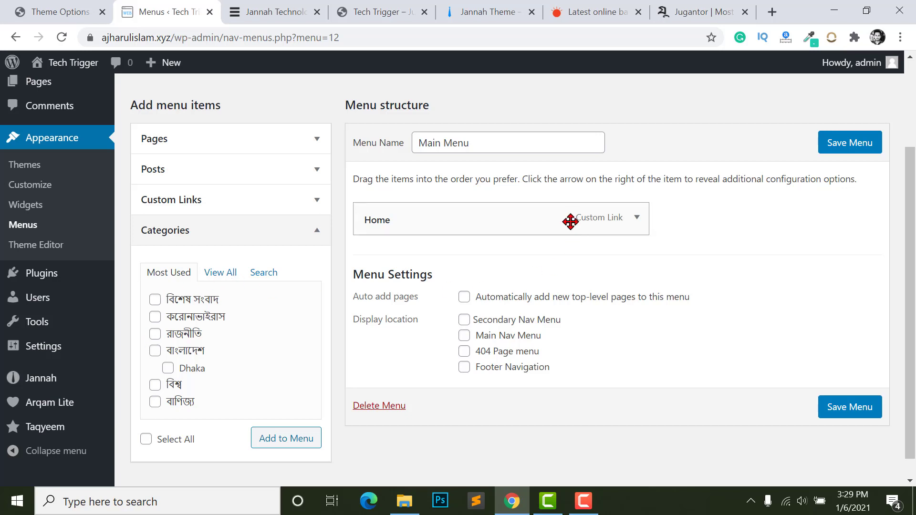
left_click(155, 299)
left_click(154, 317)
left_click(154, 334)
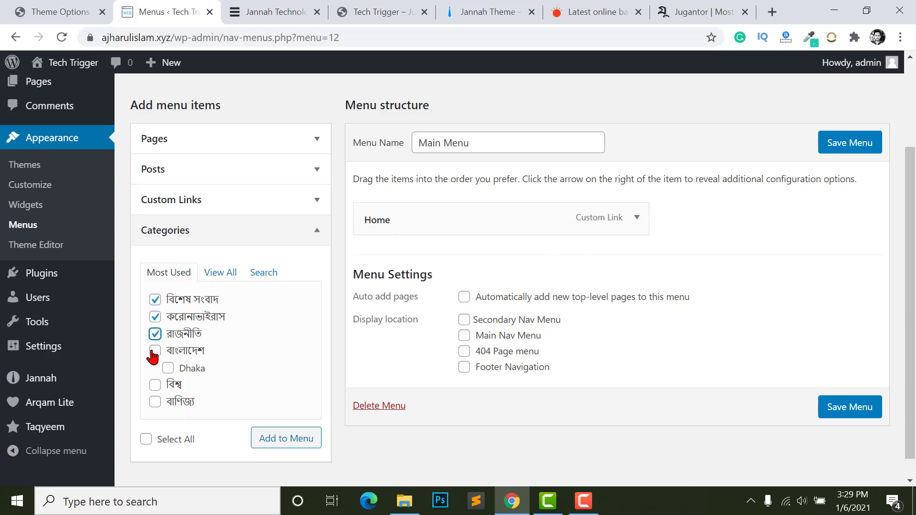
left_click(154, 384)
left_click(155, 403)
scroll(215, 415, "down", 1)
left_click(266, 419)
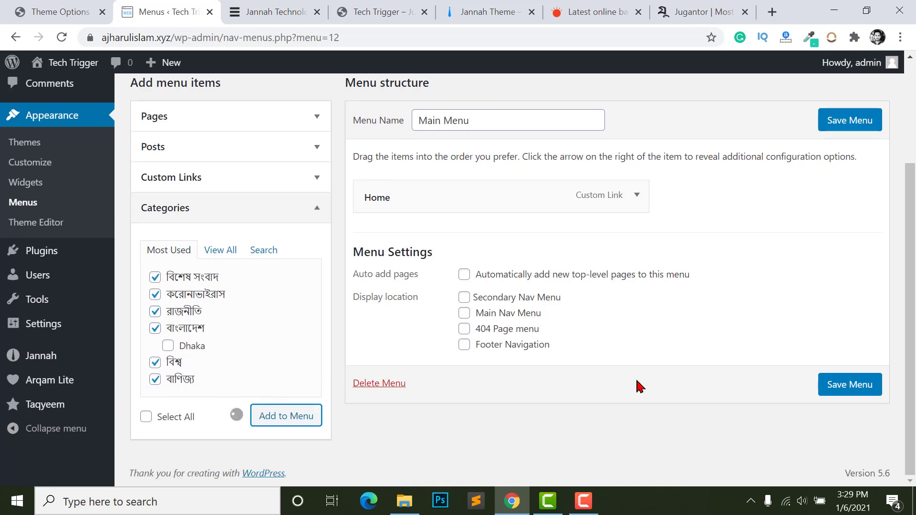
Remove the Home item from the Main Menu structure.
scroll(491, 367, "down", 2)
scroll(610, 238, "up", 2)
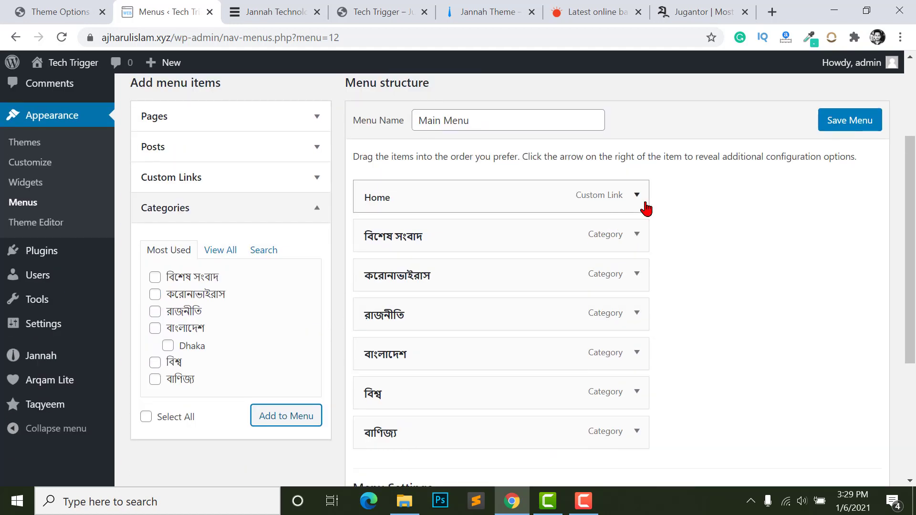
left_click(636, 196)
scroll(458, 357, "down", 9)
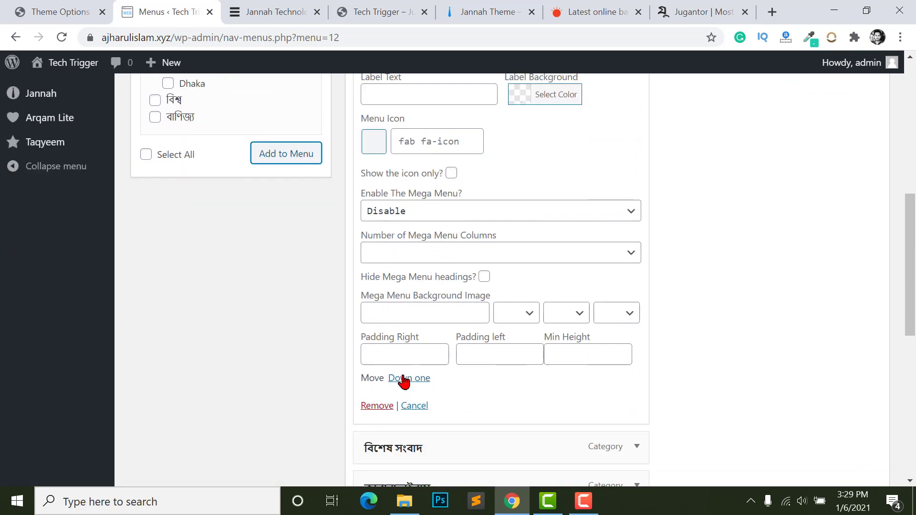
left_click(376, 263)
scroll(572, 262, "up", 5)
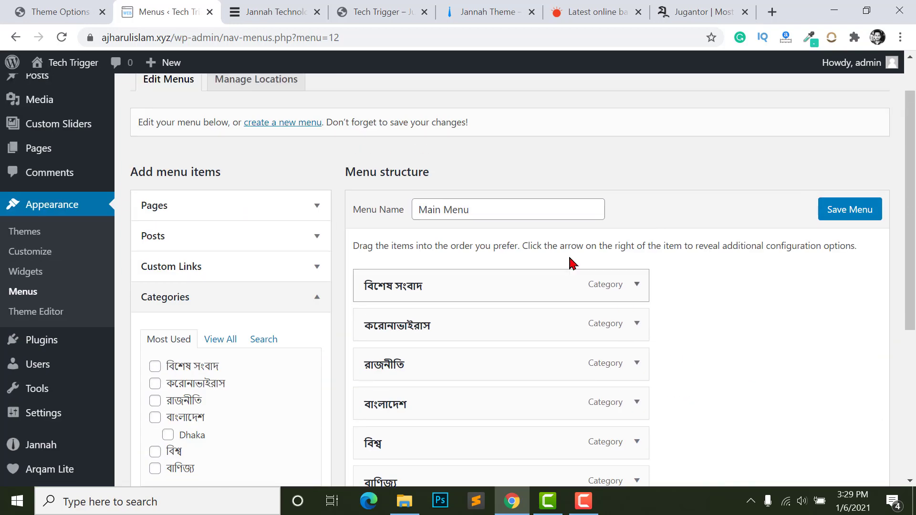
Add the Dhaka category to Main Menu and nest it as a sub item under বাংলাদেশ.
scroll(479, 323, "down", 1)
scroll(479, 323, "down", 2)
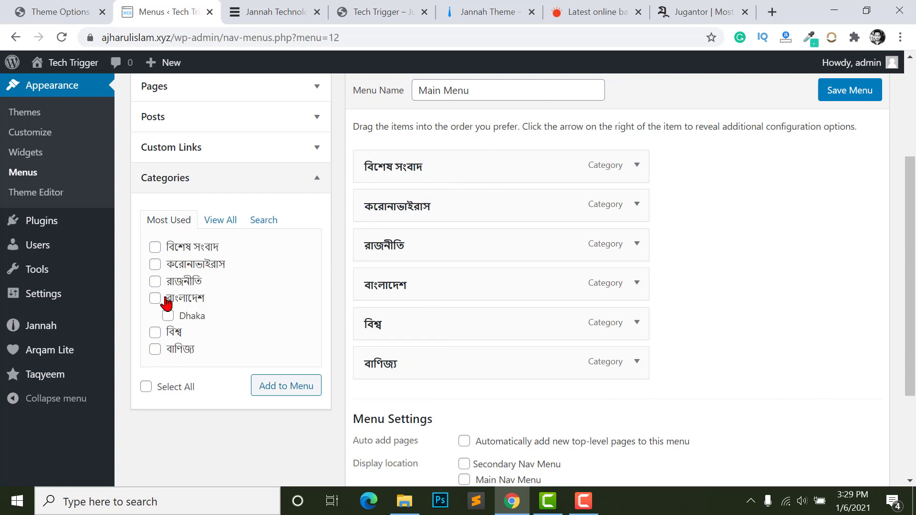
left_click(270, 385)
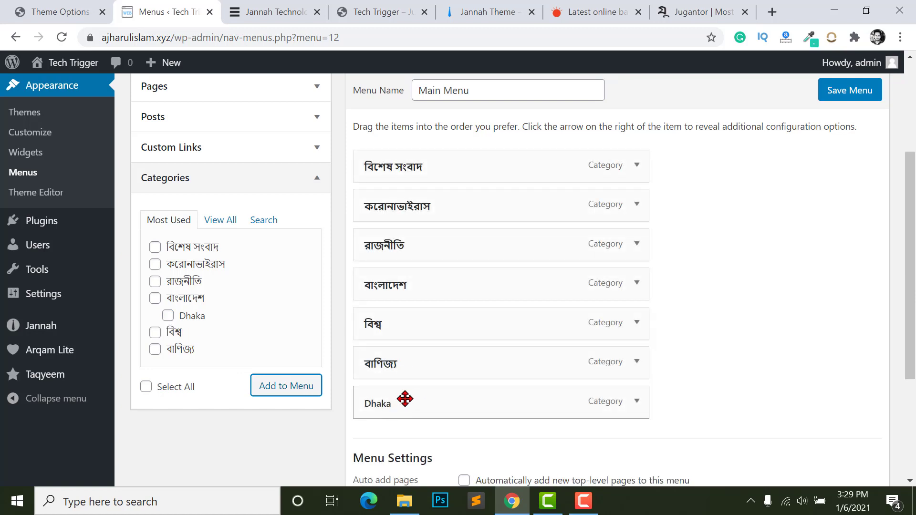
left_click_drag(405, 398, 424, 330)
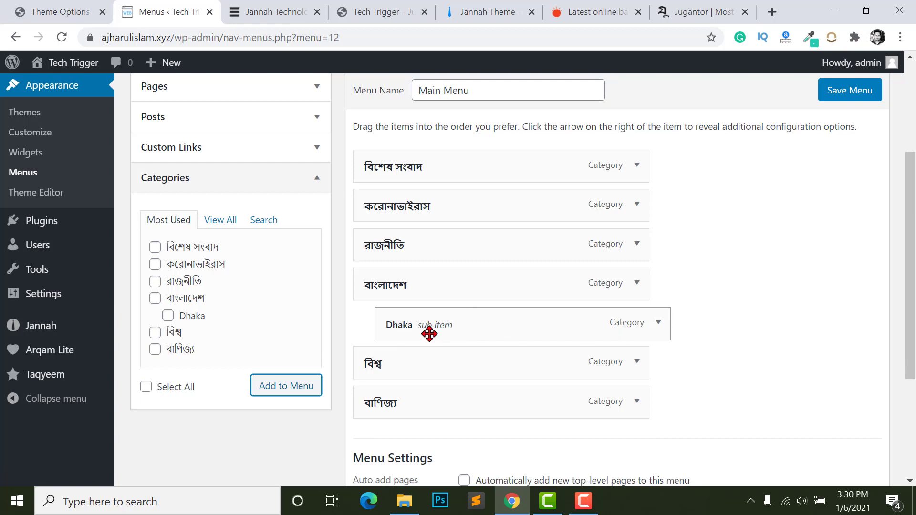
Assign Main Menu to the Main Nav Menu display location and save the menu.
scroll(487, 352, "down", 3)
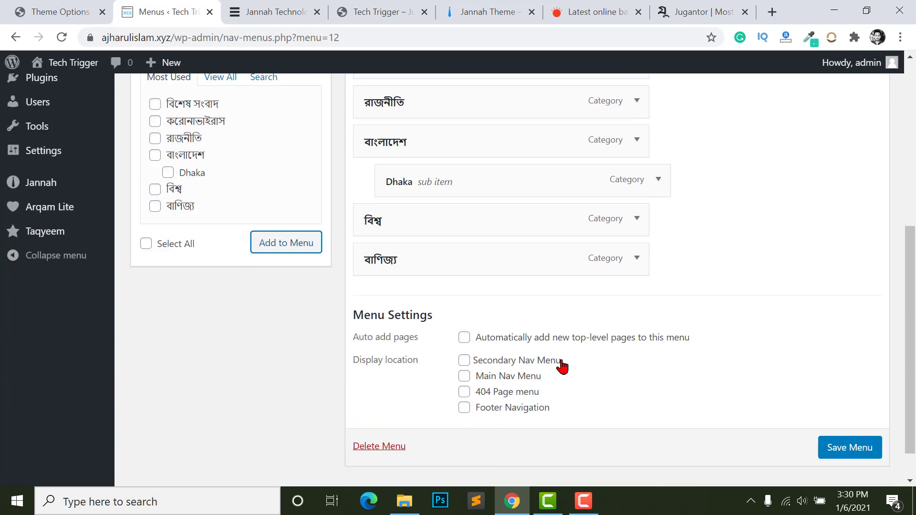
scroll(406, 288, "down", 1)
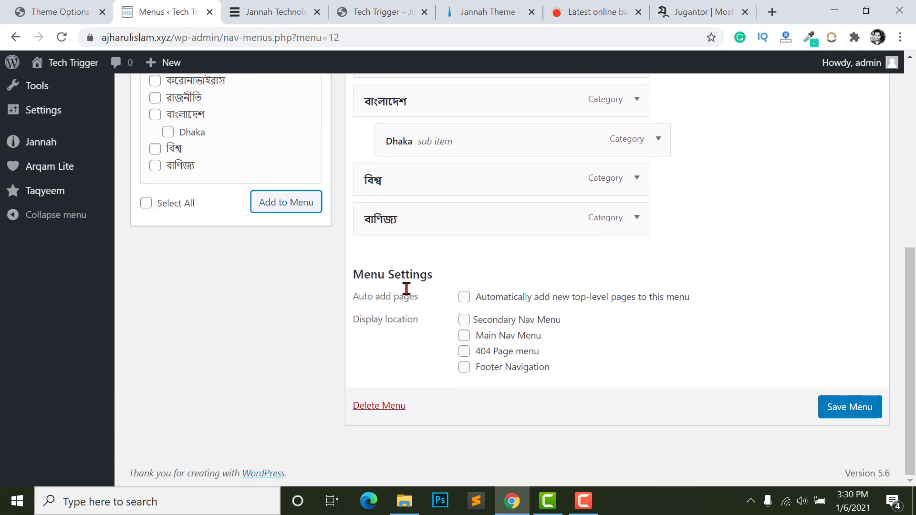
left_click(463, 336)
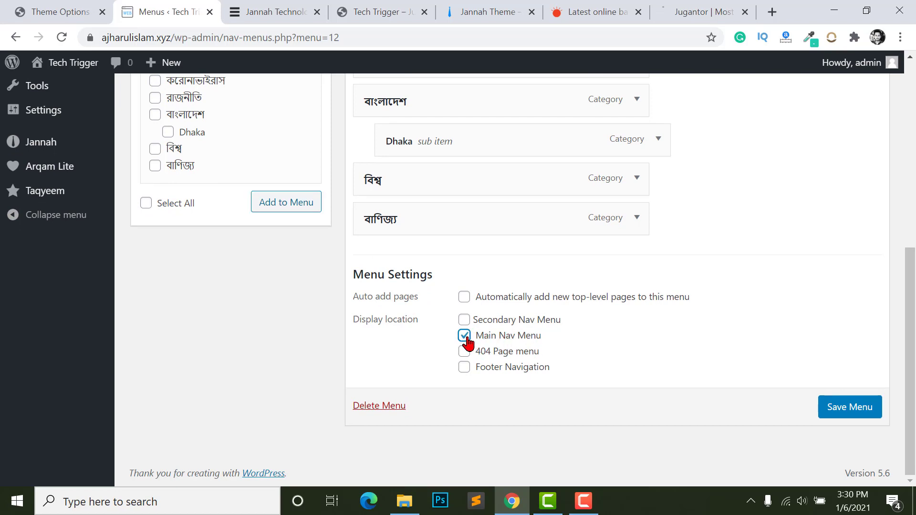
left_click(276, 12)
left_click(849, 409)
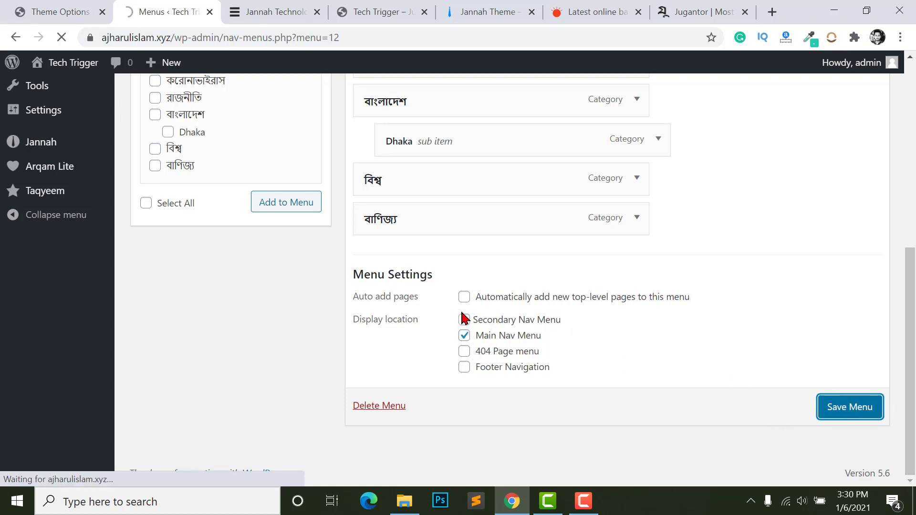
Switch to the site's front page to check the main navigation menu.
left_click(382, 12)
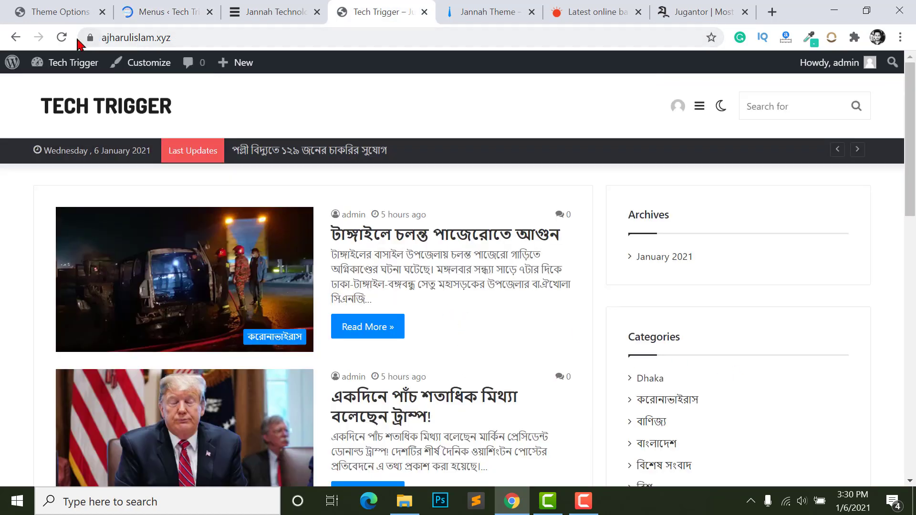
Reload the site's front page to check the main navigation, and return to the menu editor.
left_click(62, 37)
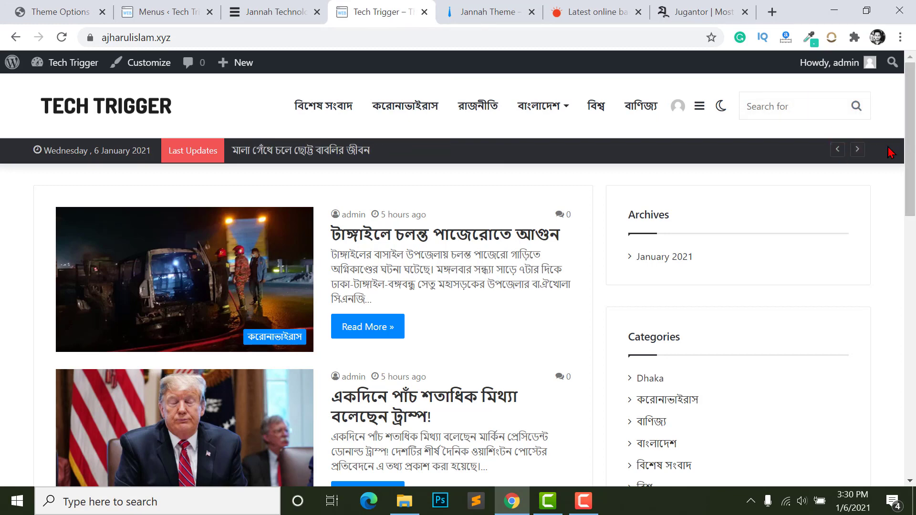
left_click(37, 12)
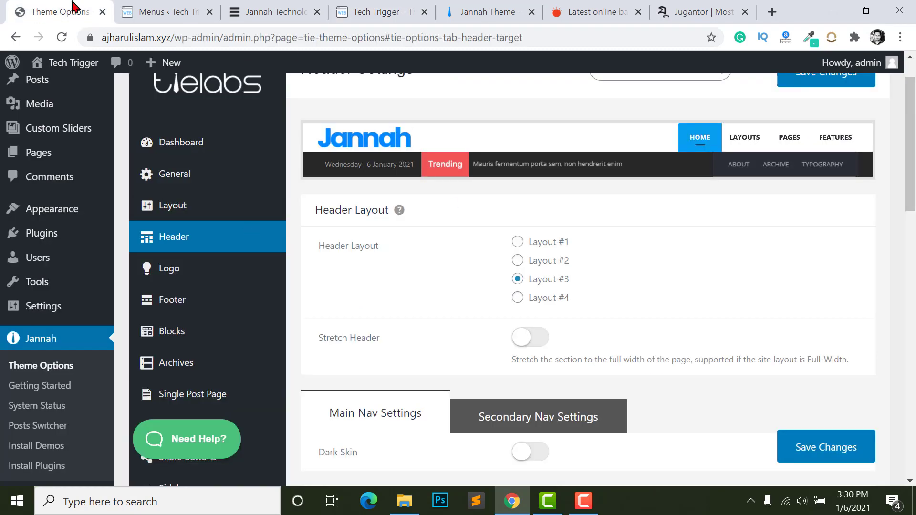
left_click(180, 10)
left_click(267, 11)
left_click(174, 9)
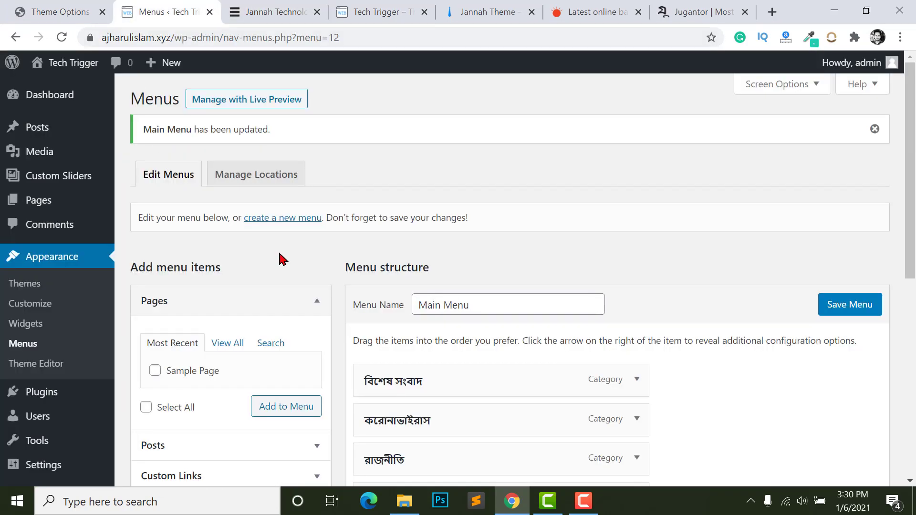
Create a new menu named "Secondary Nav Menu" and assign it to the Secondary Nav Menu display location.
scroll(282, 259, "down", 2)
scroll(217, 185, "up", 2)
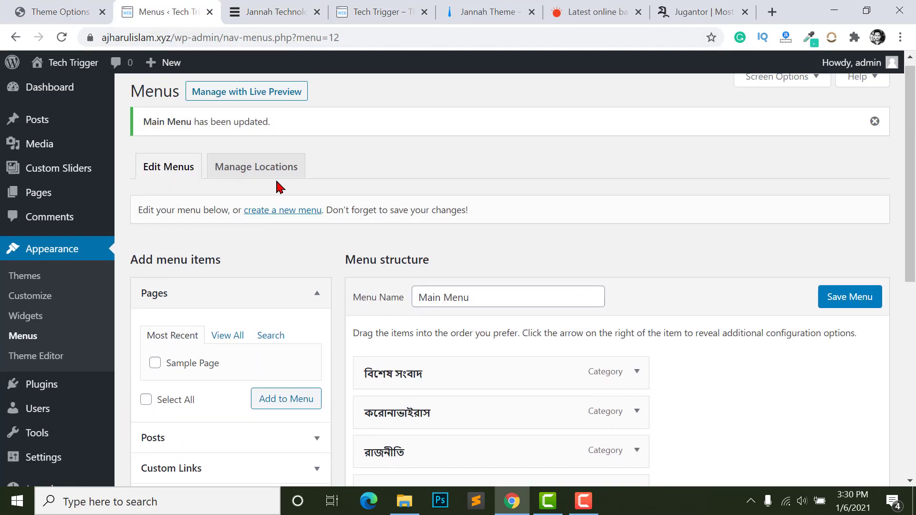
left_click(268, 219)
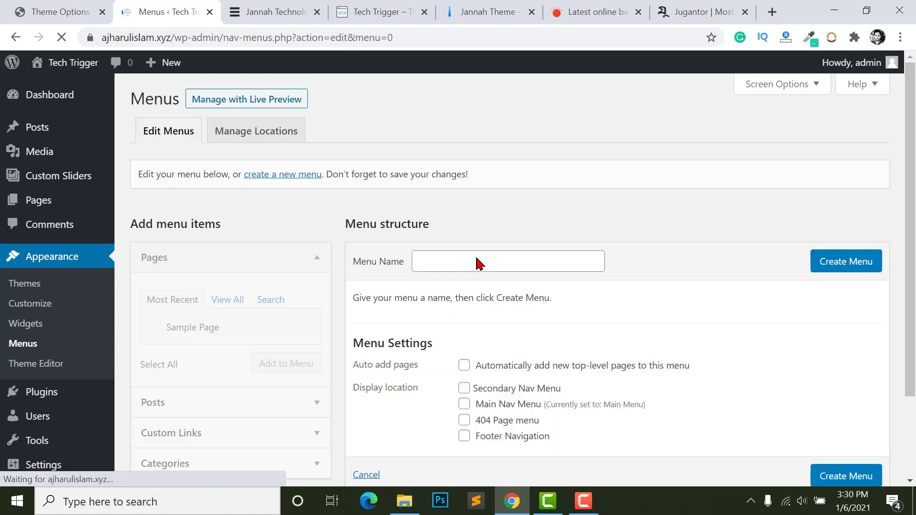
left_click(471, 264)
type("Secondary Nav Menu")
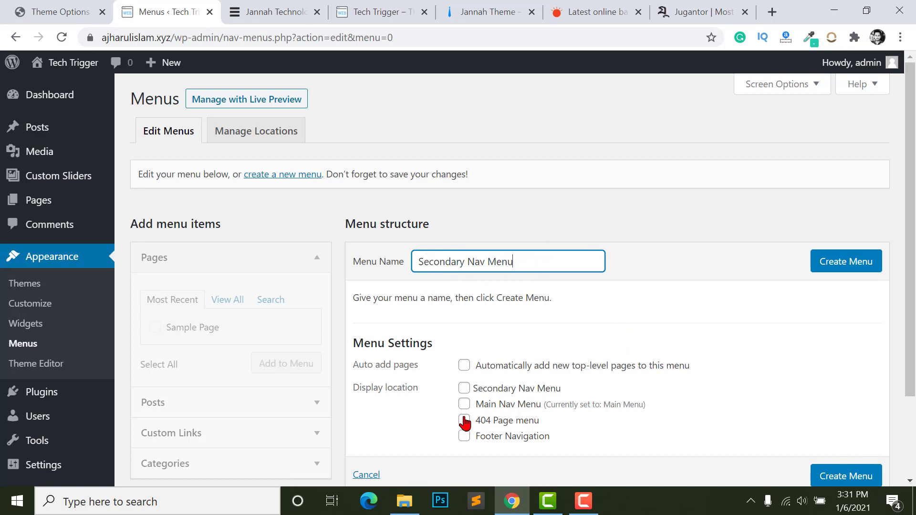
left_click(465, 389)
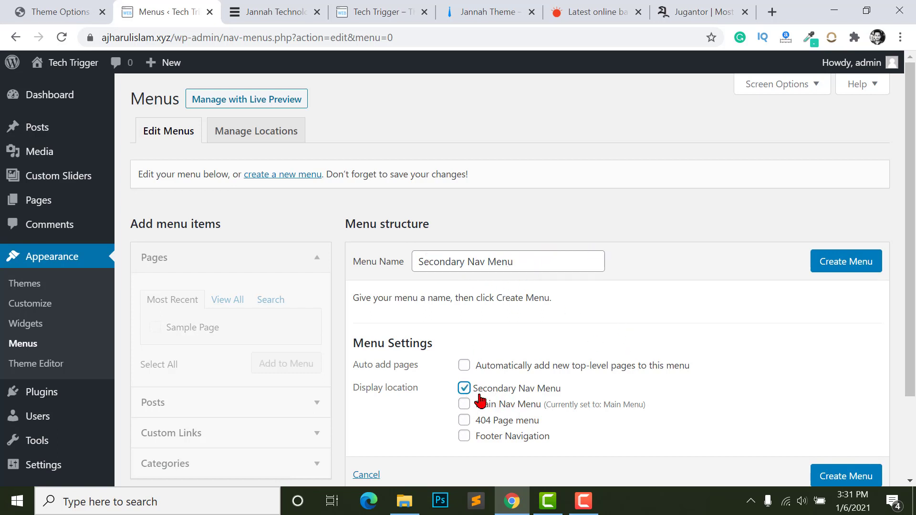
left_click(873, 262)
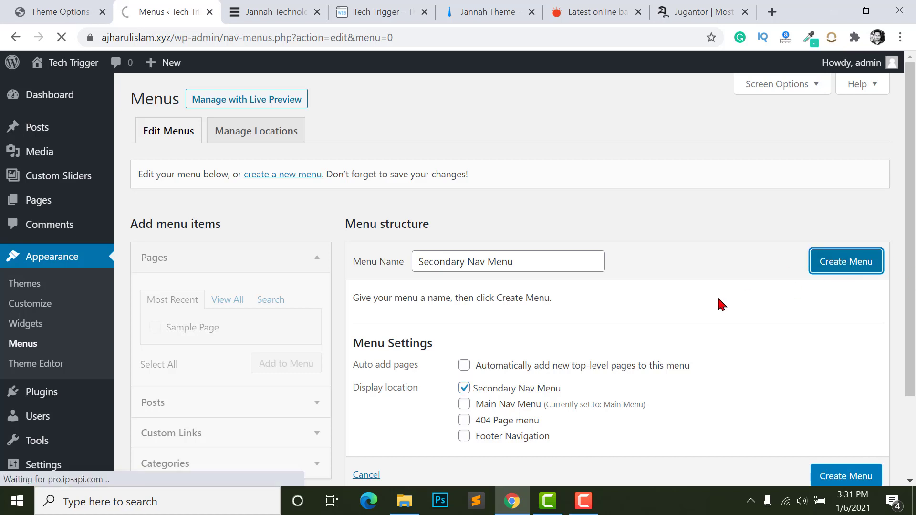
Add a custom link with URL "#" and link text "About" to the Secondary Nav Menu.
left_click(227, 302)
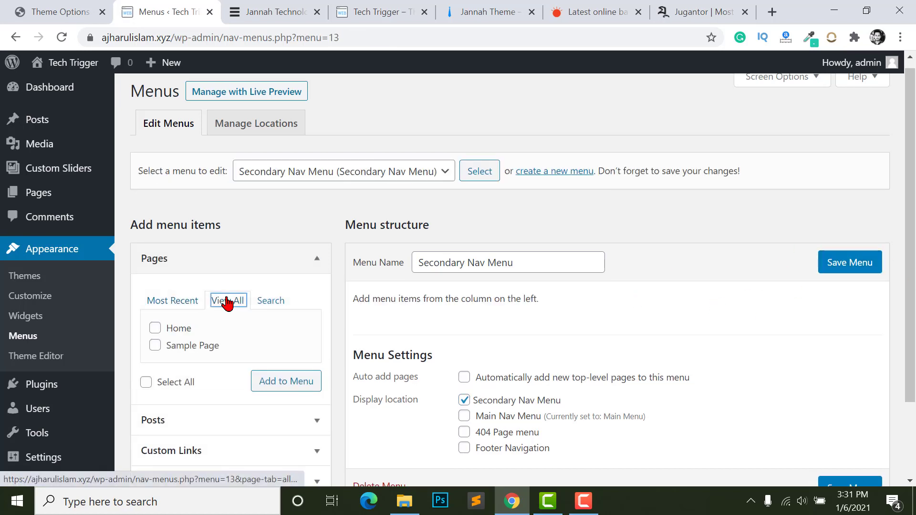
scroll(225, 339, "down", 1)
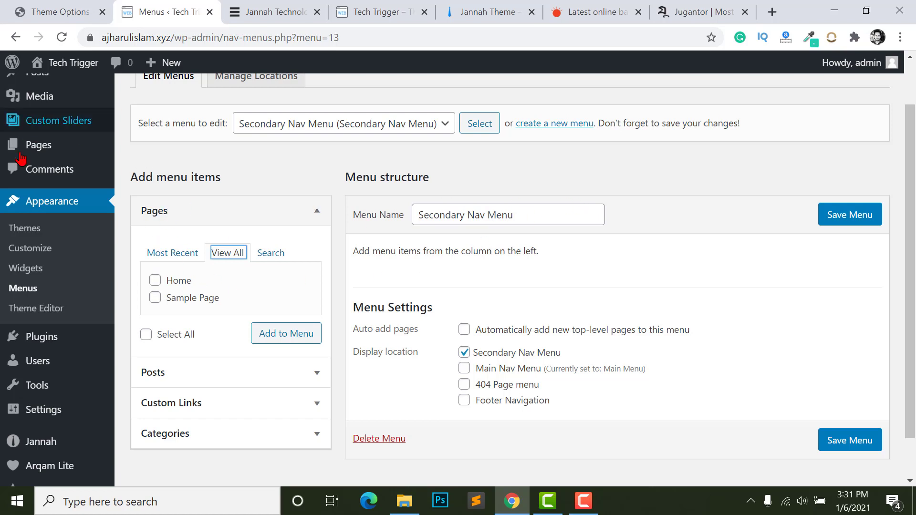
scroll(170, 210, "up", 1)
mouse_move(43, 193)
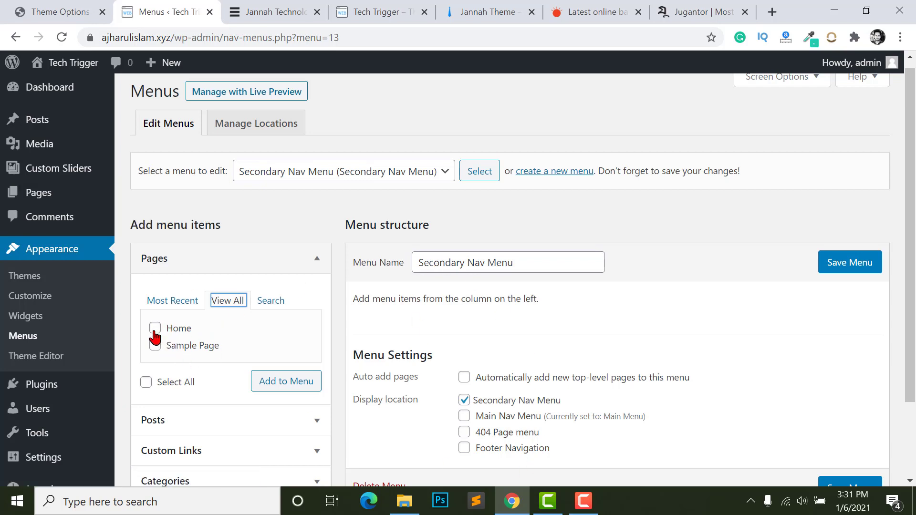
scroll(255, 363, "down", 2)
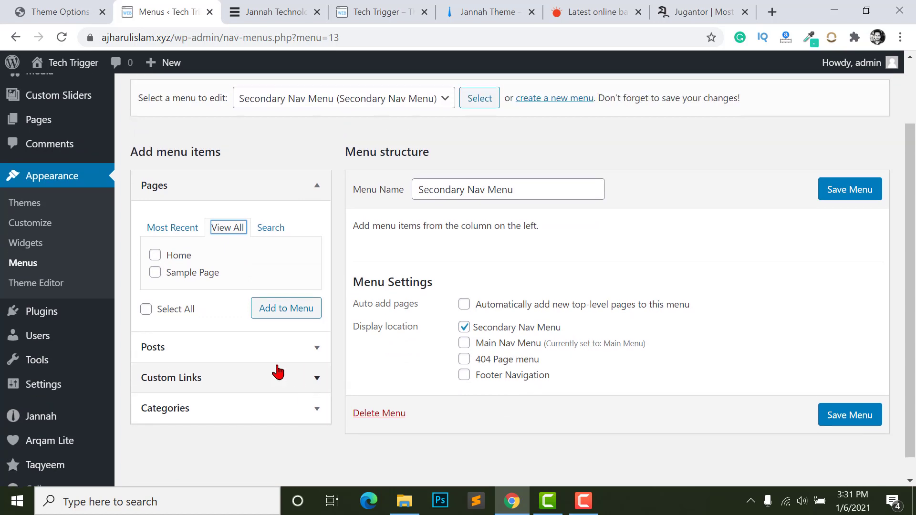
left_click(280, 383)
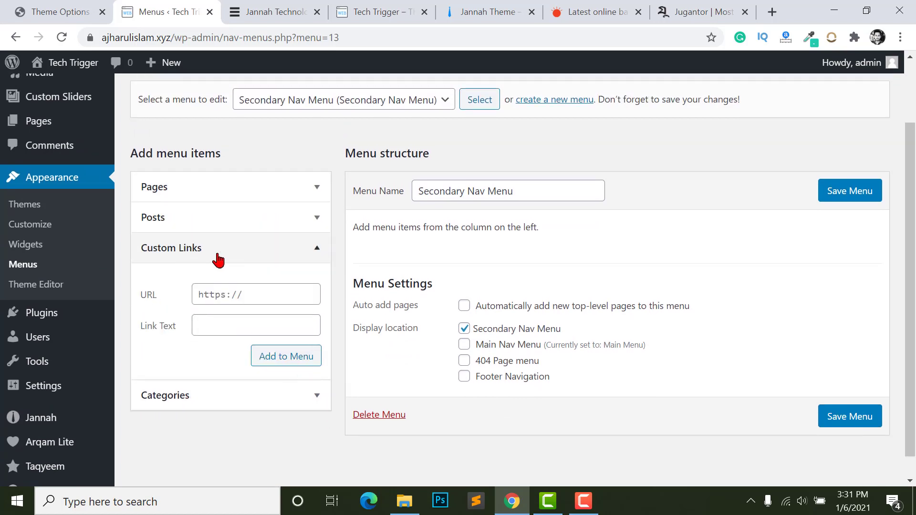
left_click(235, 293)
type("#")
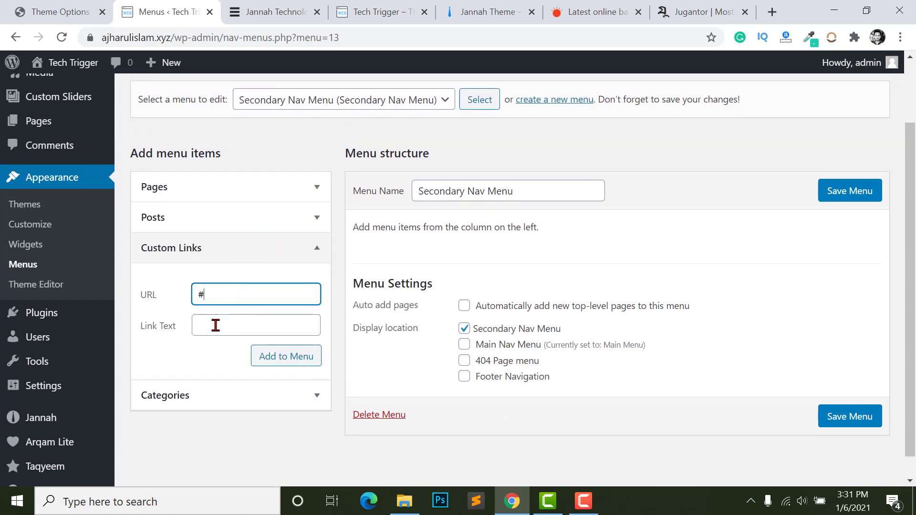
left_click(215, 324)
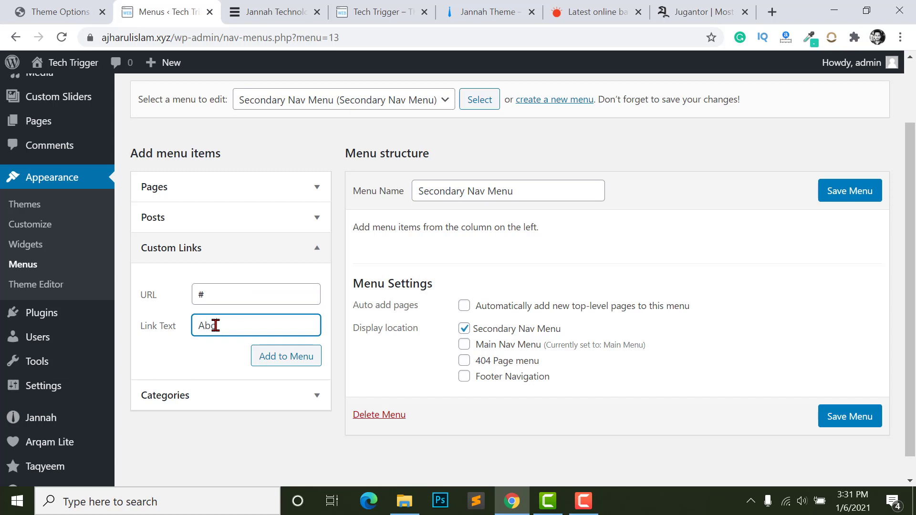
key("Return")
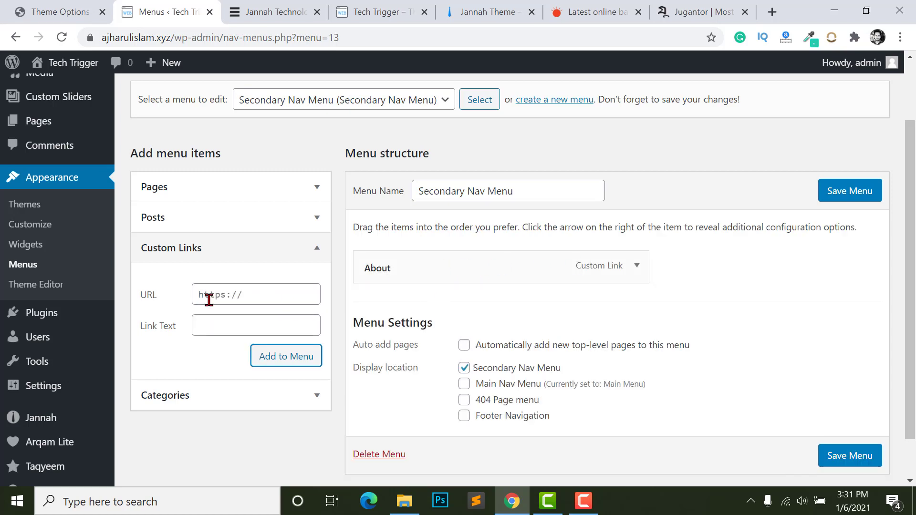
Add two more custom links, "Contact" and "Blogs", each with URL "#", to the Secondary Nav Menu.
left_click(208, 299)
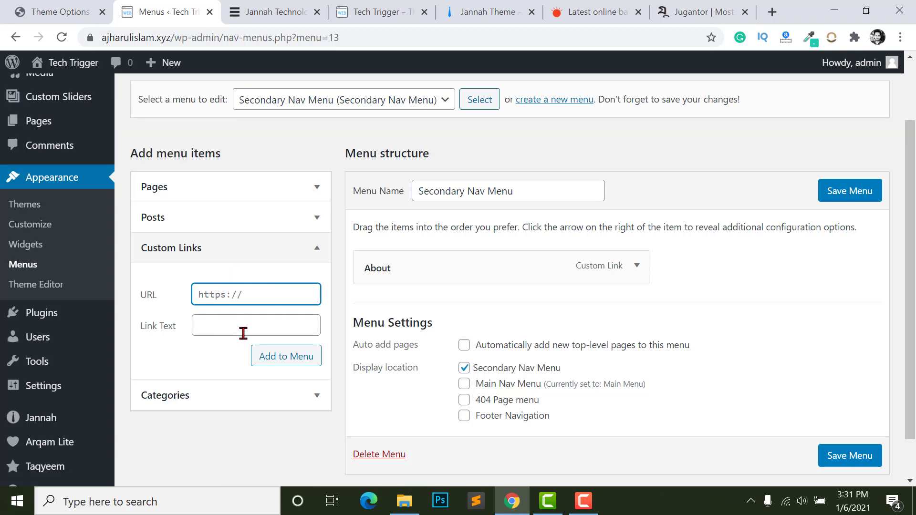
left_click(229, 320)
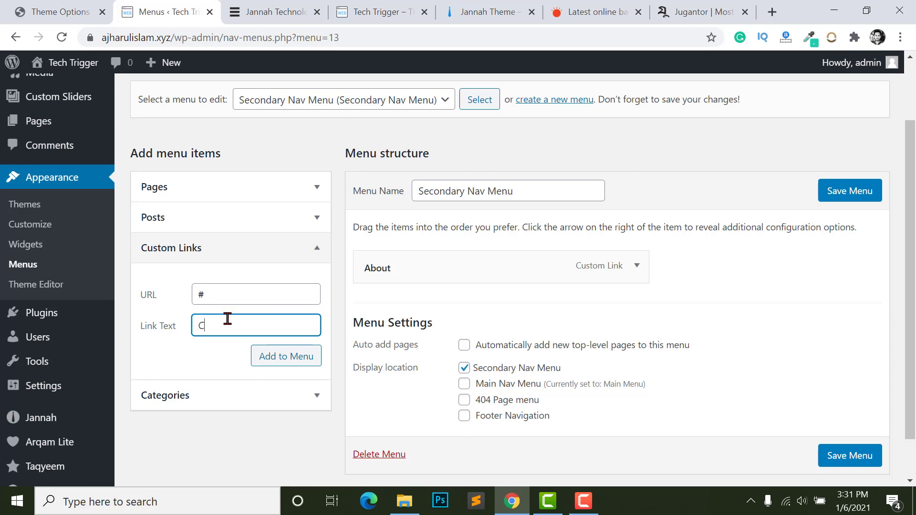
left_click(274, 355)
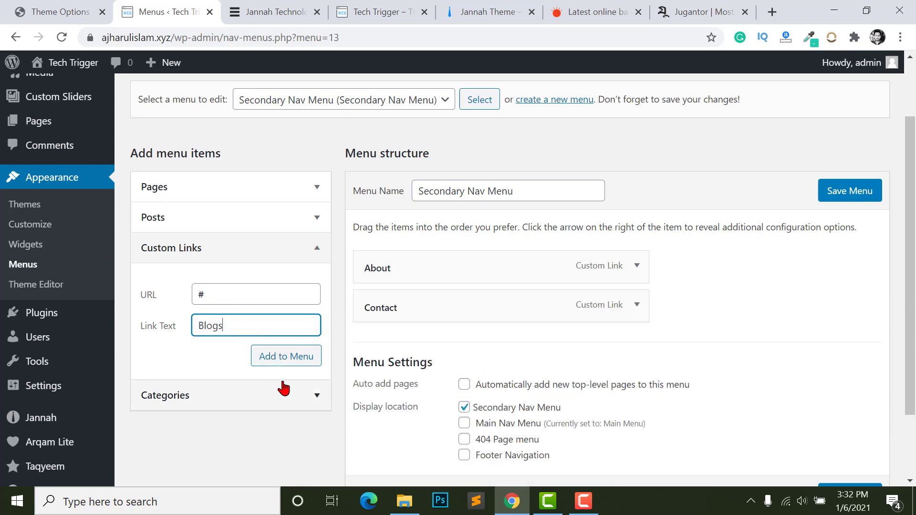
left_click(289, 358)
Reorder the menu items to Blogs, Contact, About and save the Secondary Nav Menu.
left_click_drag(380, 347, 407, 350)
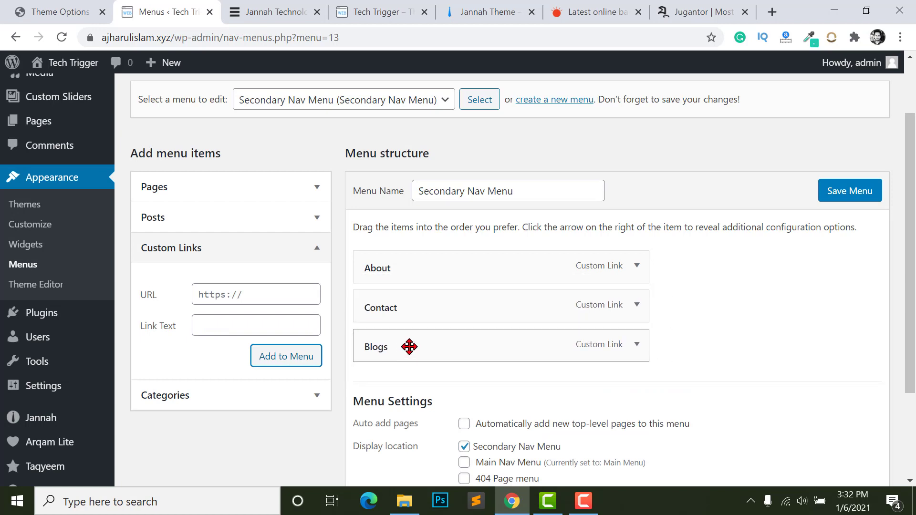
left_click_drag(392, 315, 389, 267)
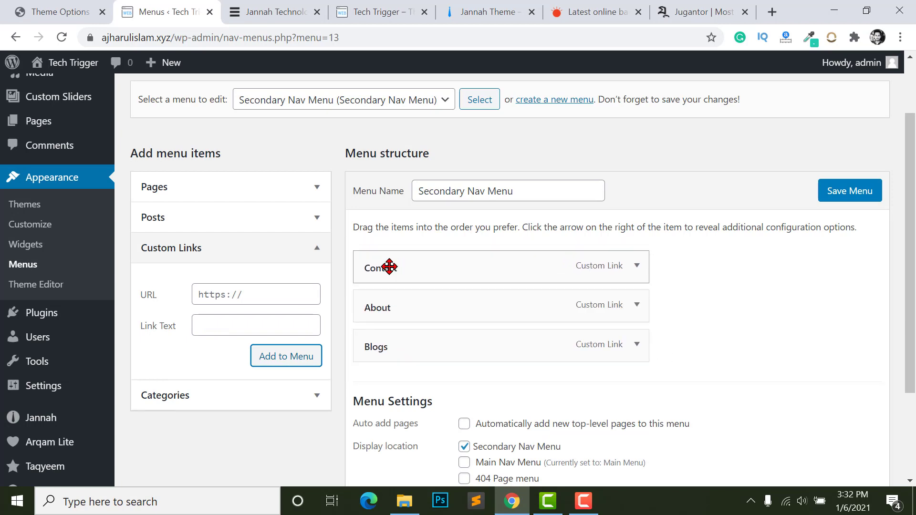
left_click_drag(379, 347, 387, 266)
scroll(668, 238, "down", 1)
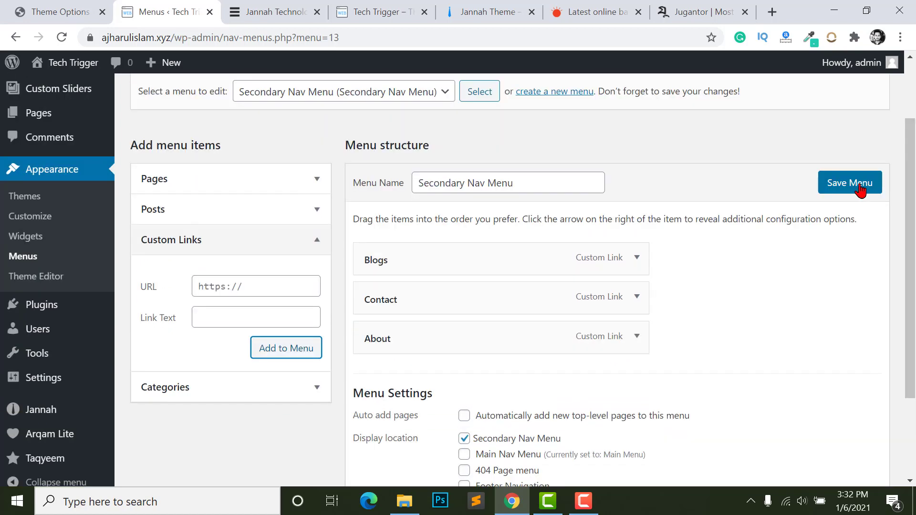
left_click(849, 184)
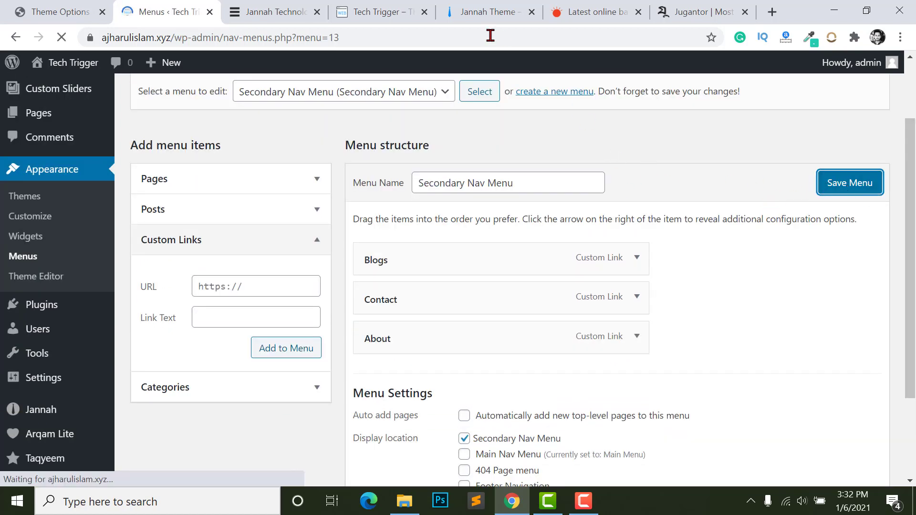
Reload the site's front page to check the secondary menu, and cycle through the Last Updates headlines.
left_click(379, 12)
left_click(61, 37)
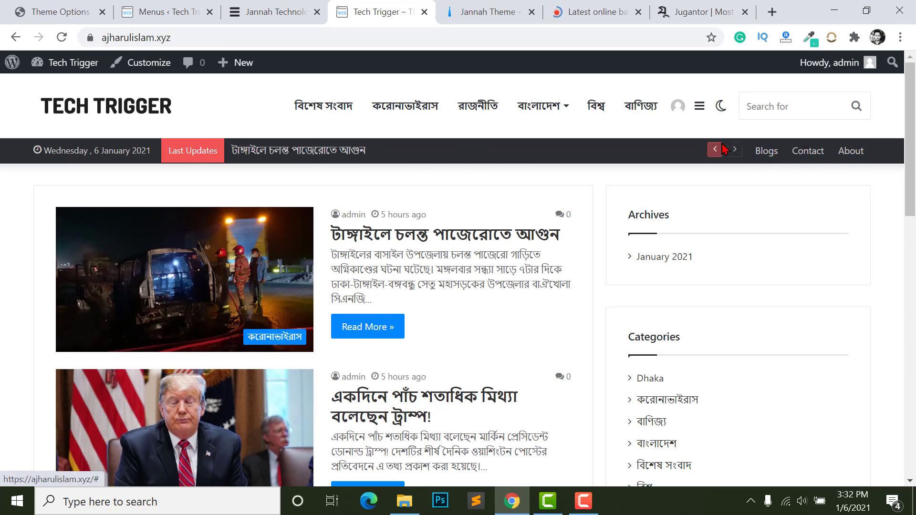
left_click(734, 149)
left_click(734, 150)
left_click(734, 150)
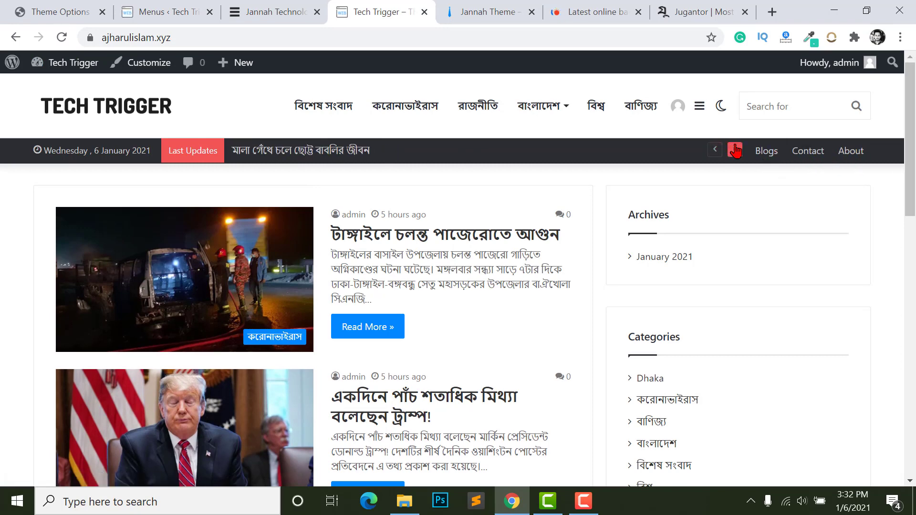
left_click(735, 150)
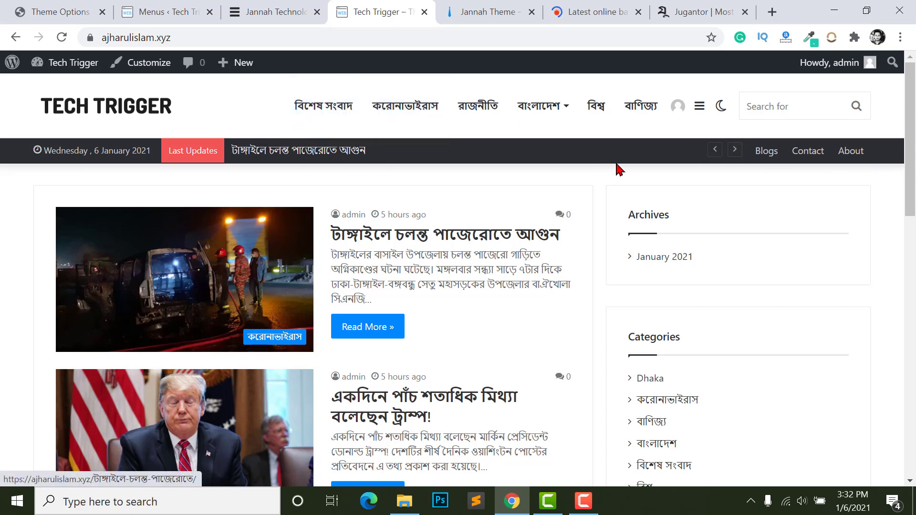
Open an article from the Last Updates ticker, look through its page, and return to the home page.
left_click(308, 151)
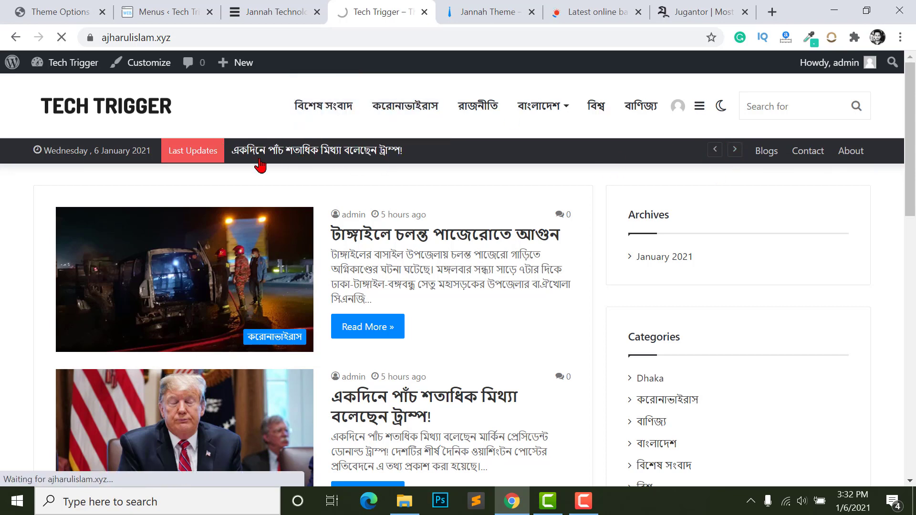
scroll(190, 277, "down", 3)
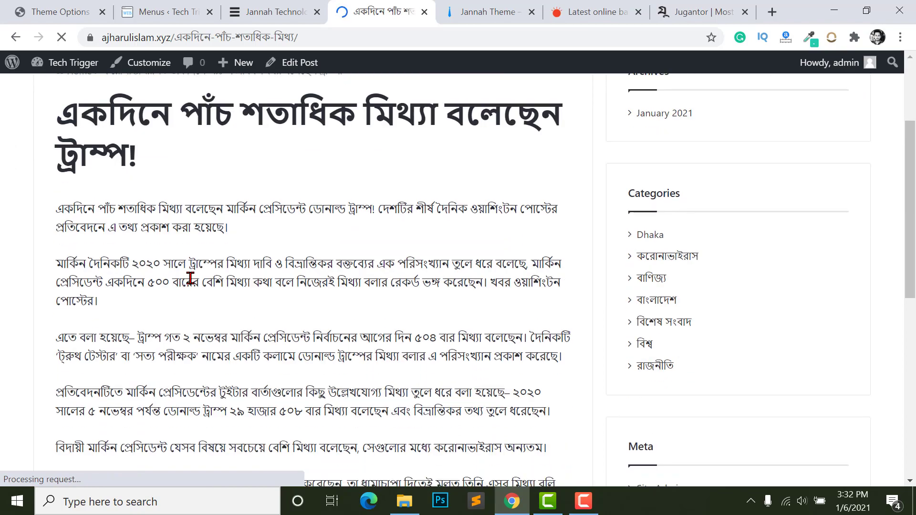
scroll(258, 290, "down", 8)
scroll(254, 283, "up", 11)
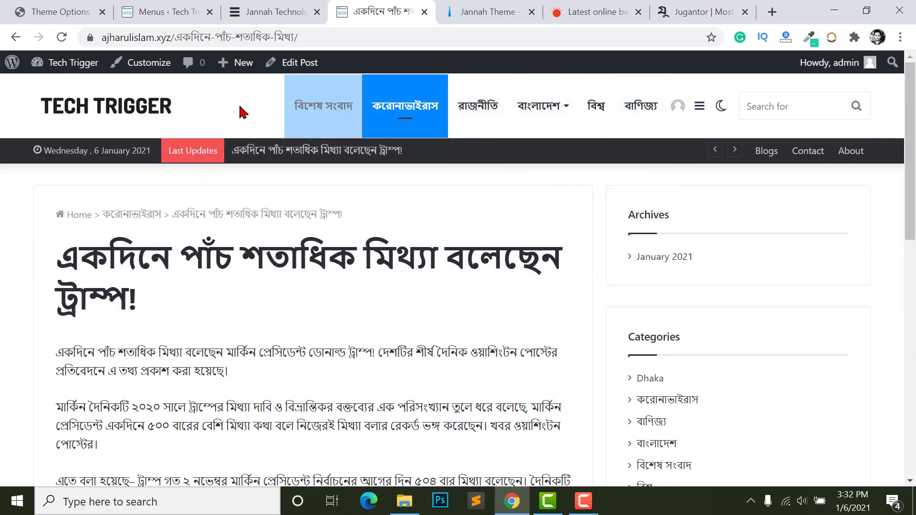
left_click(119, 106)
left_click(167, 12)
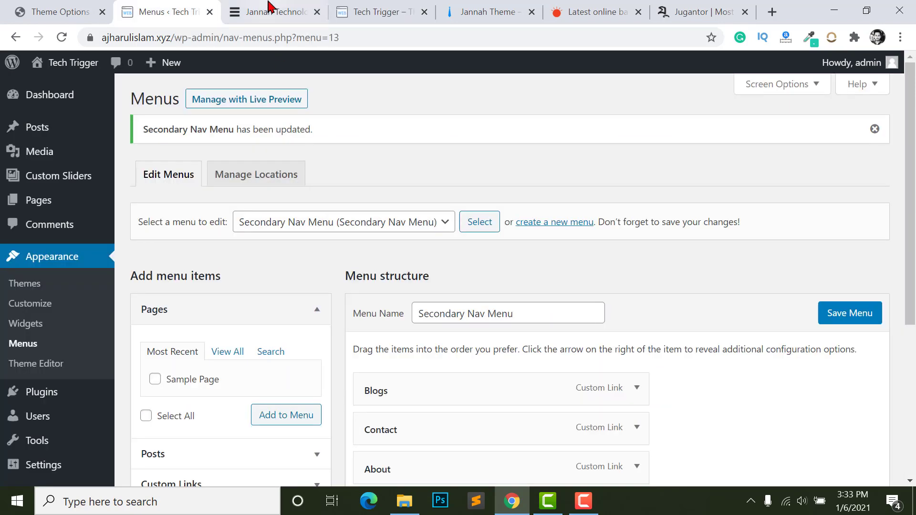
left_click(267, 11)
left_click(370, 10)
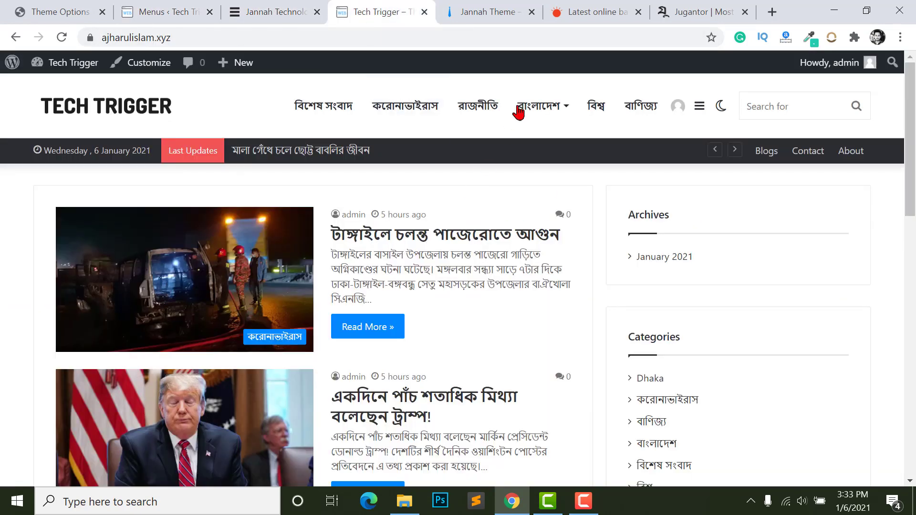
scroll(65, 198, "down", 3)
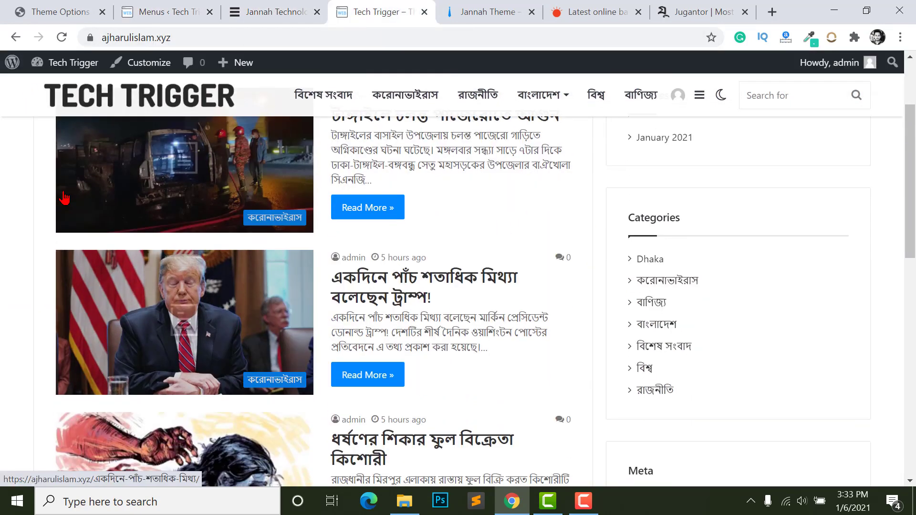
Open the list of all pages in the site admin and move the Sample Page to the trash.
left_click(99, 7)
mouse_move(19, 202)
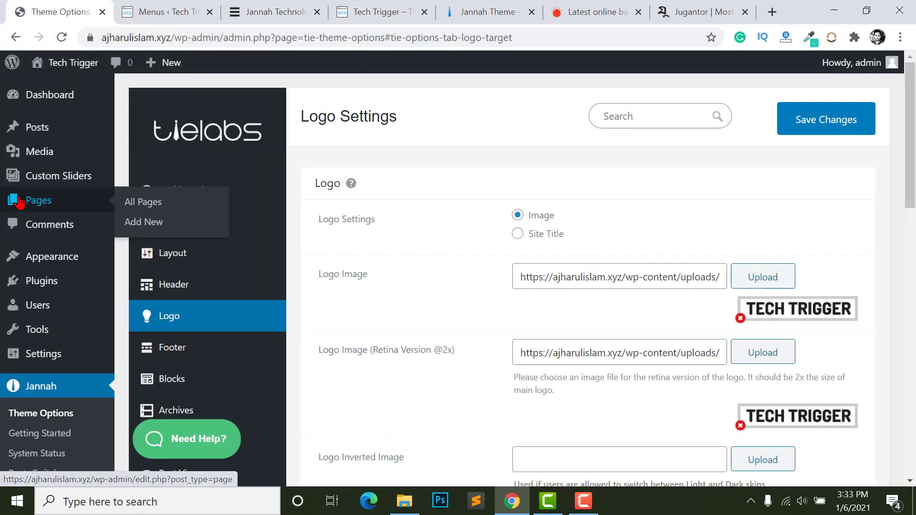
left_click(137, 204)
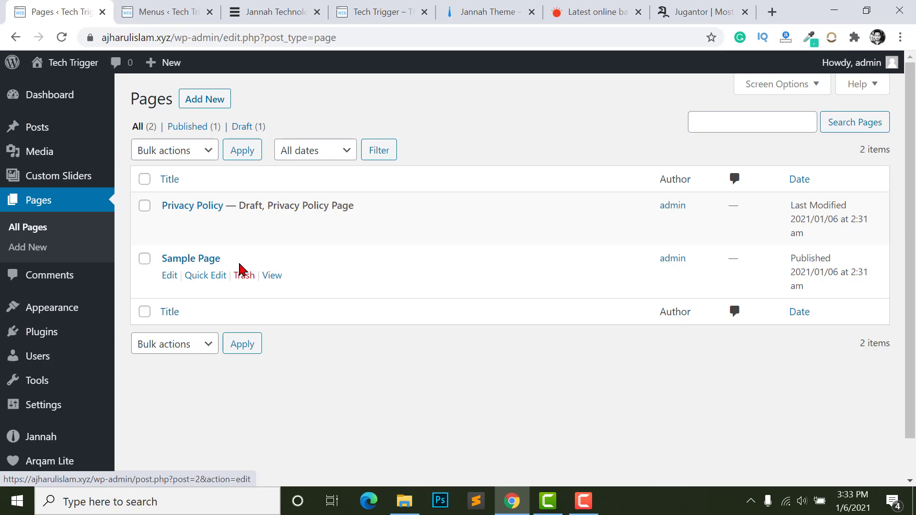
left_click(241, 276)
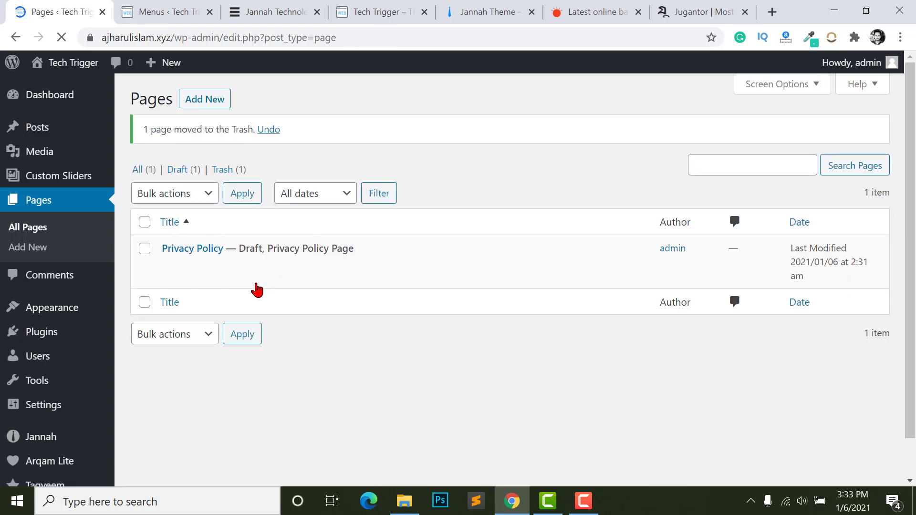
Start a new blank page from the Pages list.
left_click(209, 101)
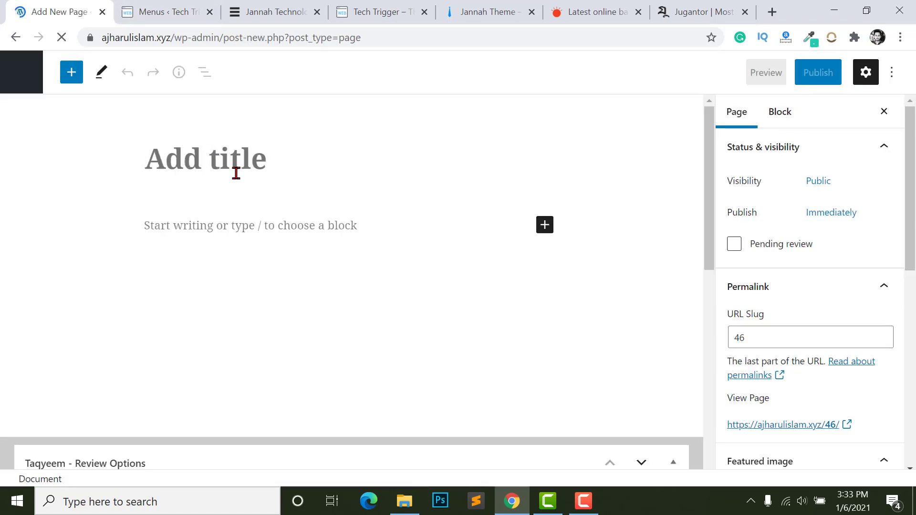
type("Bl")
key("BackSpace")
key("BackSpace")
key("BackSpace")
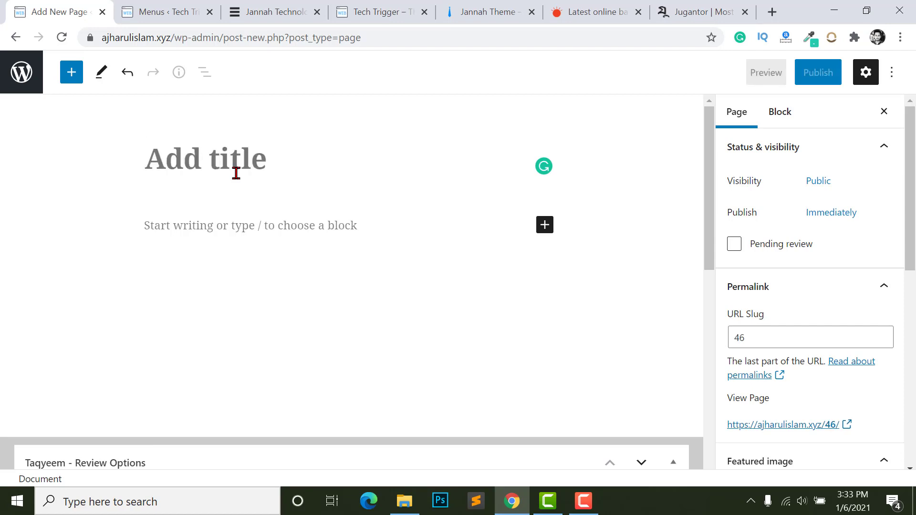
type("Blogs")
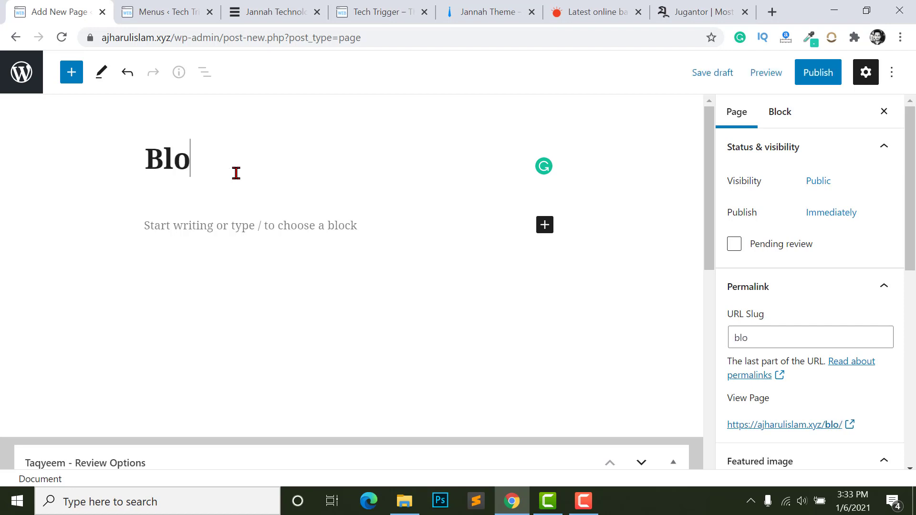
key("BackSpace")
key("BackSpace")
key("BackSpace")
key("BackSpace")
key("BackSpace")
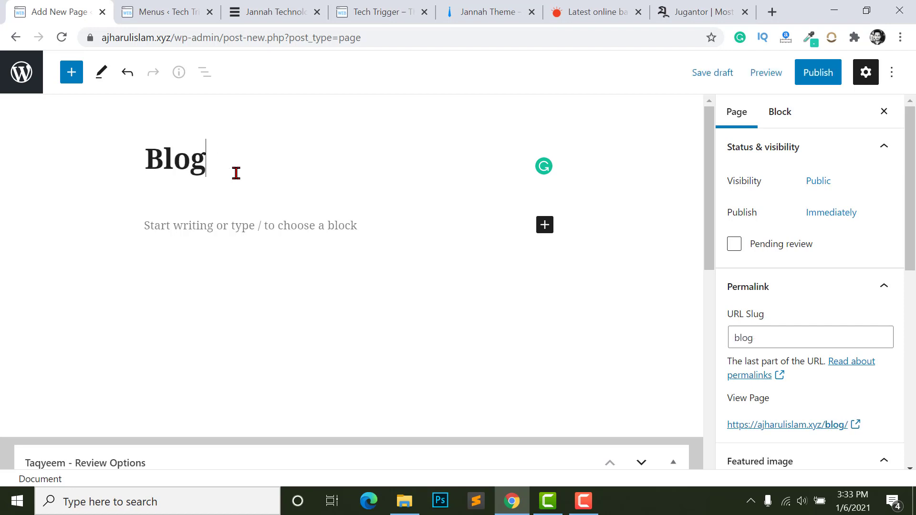
Title the new page All News, publish it, and return to the list of pages.
type("All News")
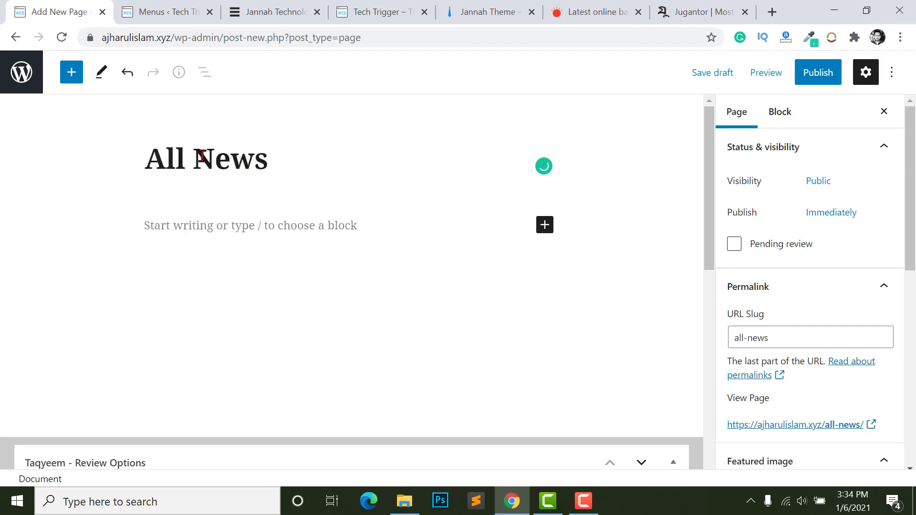
left_click(817, 74)
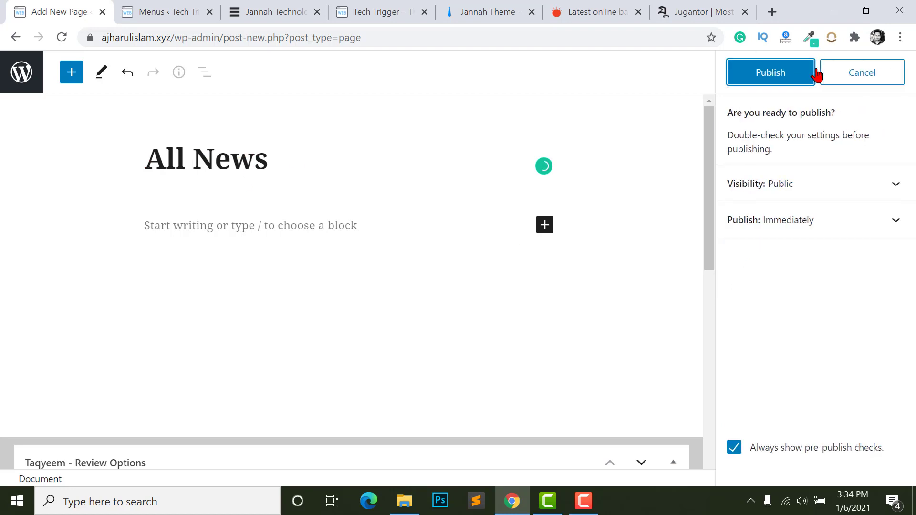
left_click(779, 74)
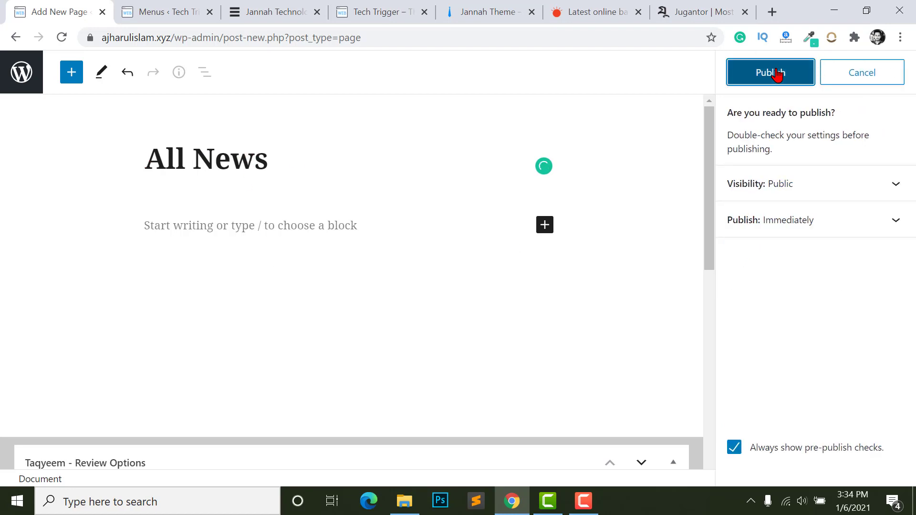
left_click(22, 91)
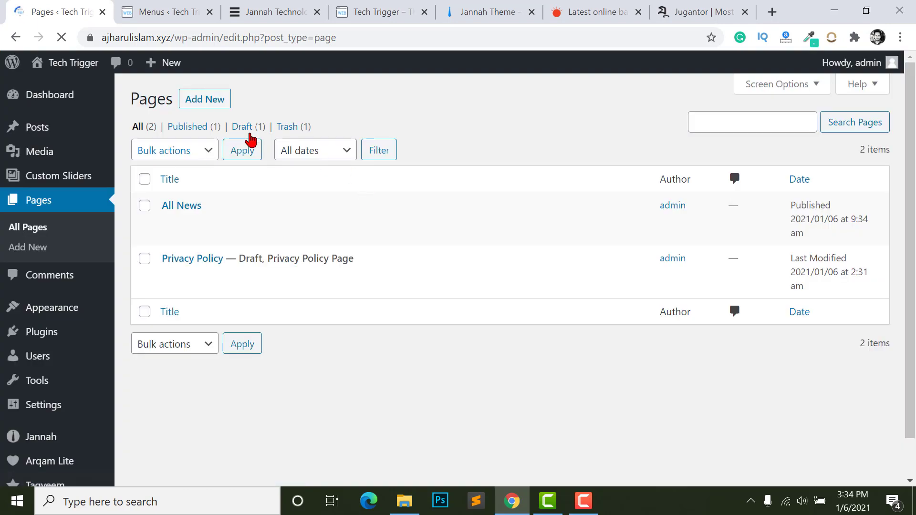
Create and publish another page titled Home, and return to the list of pages.
left_click(208, 100)
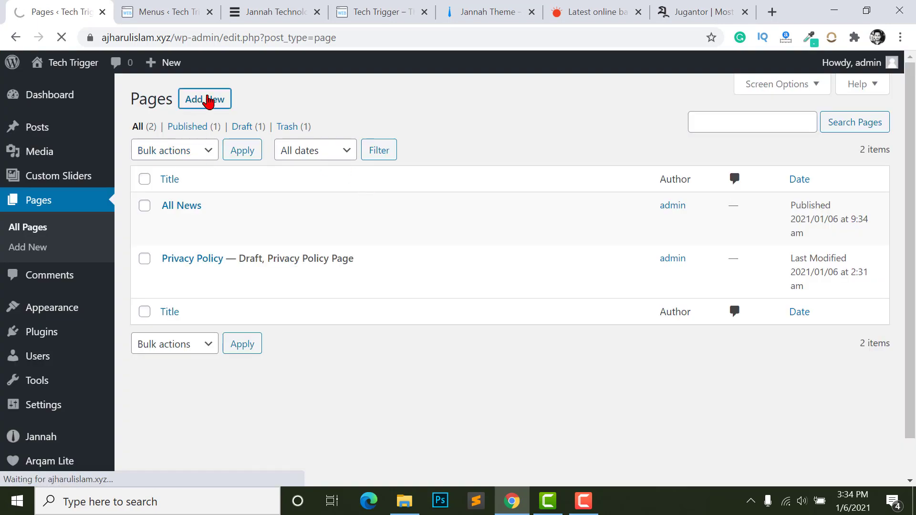
type("Home")
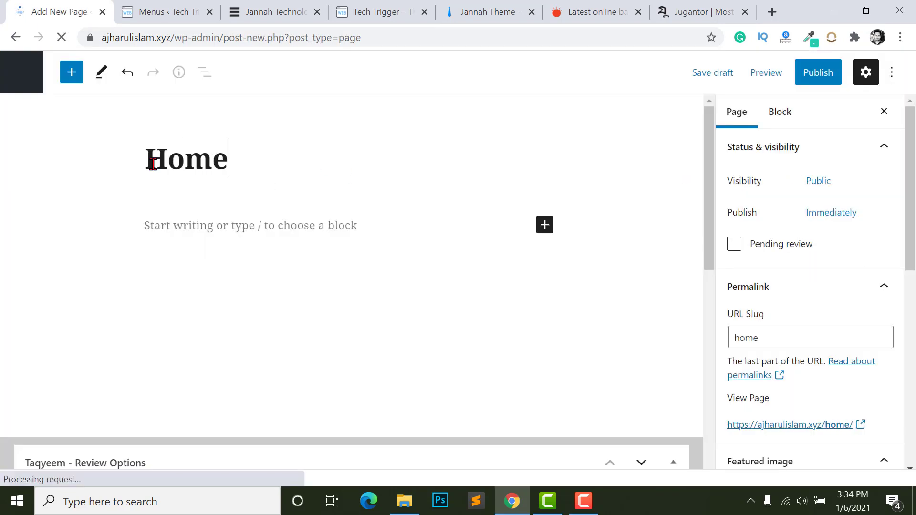
left_click(808, 76)
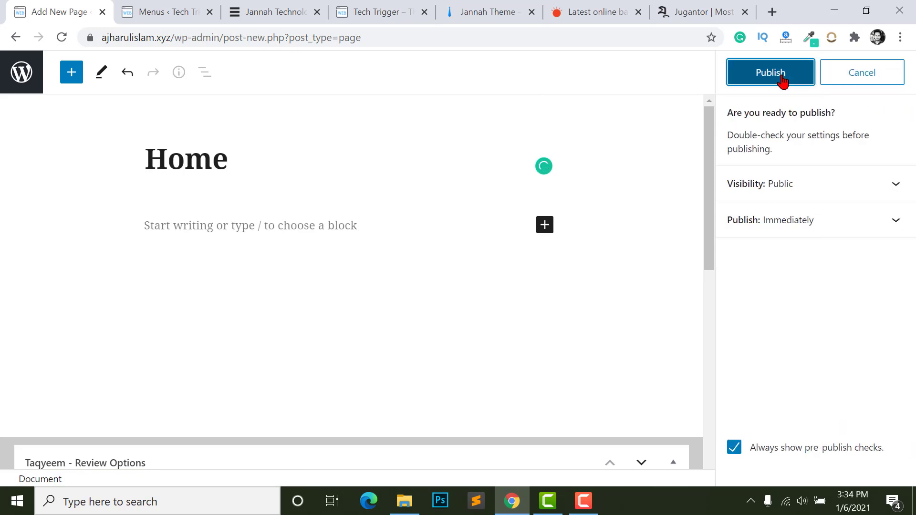
left_click(782, 79)
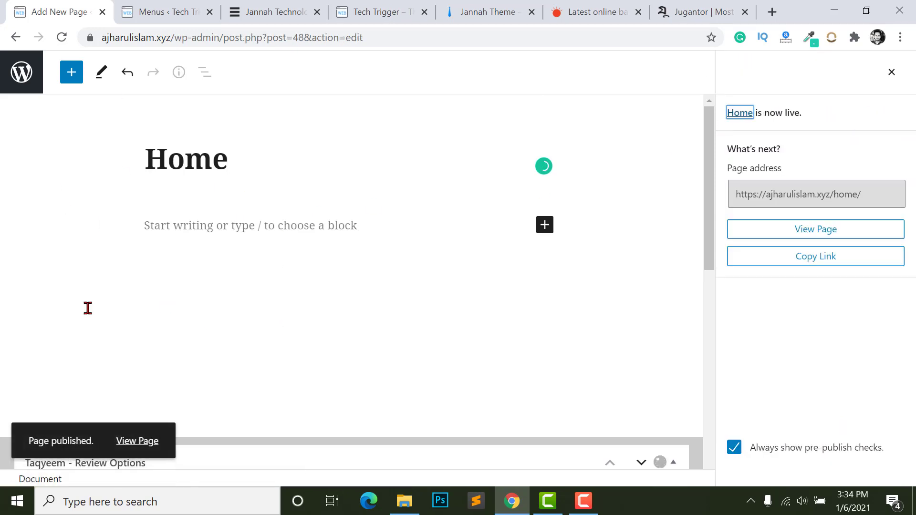
left_click(22, 68)
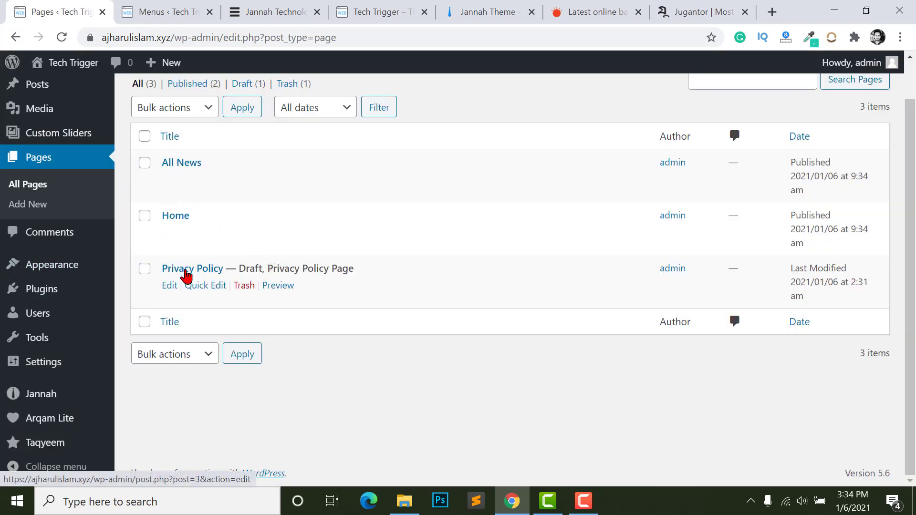
In the site's Reading settings, make the homepage display a static page and select Home as the homepage.
mouse_move(25, 365)
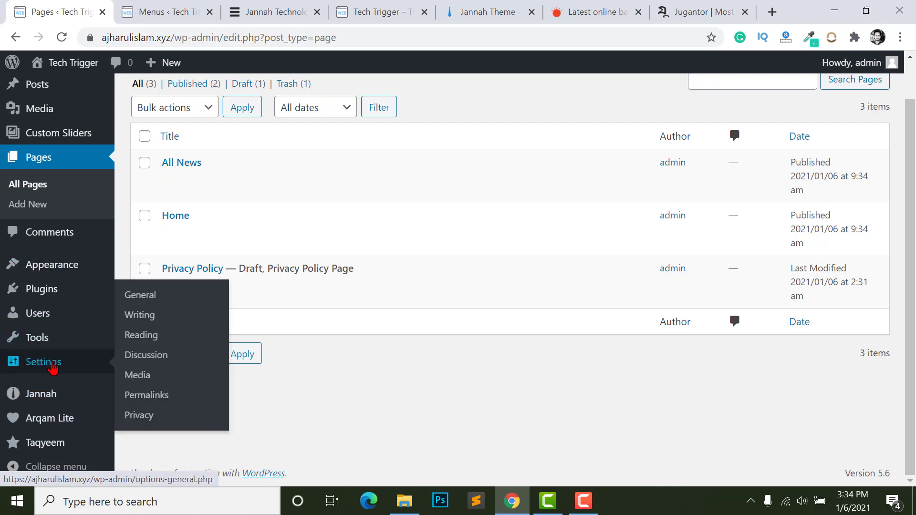
left_click(137, 336)
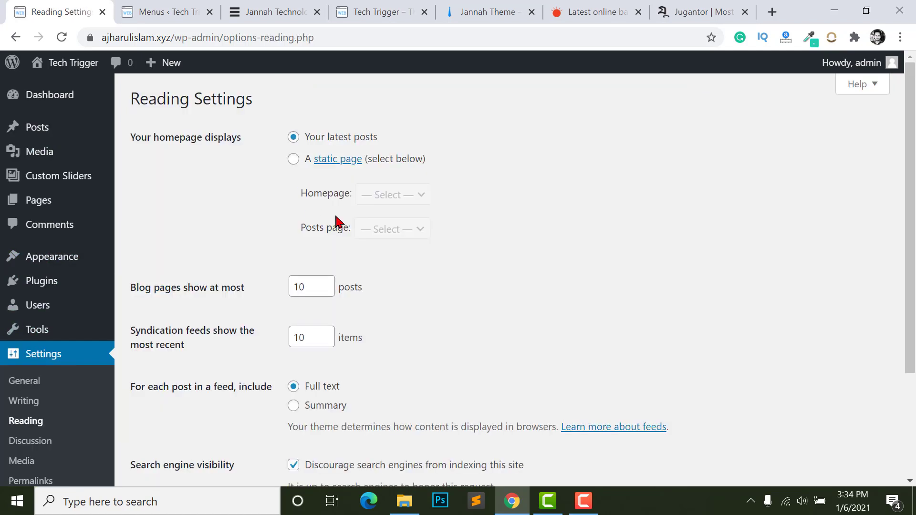
left_click(293, 160)
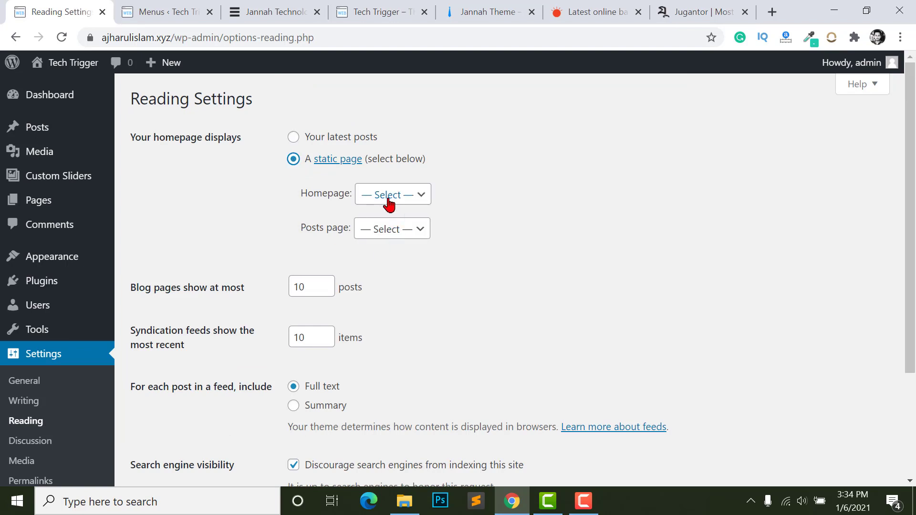
left_click(405, 196)
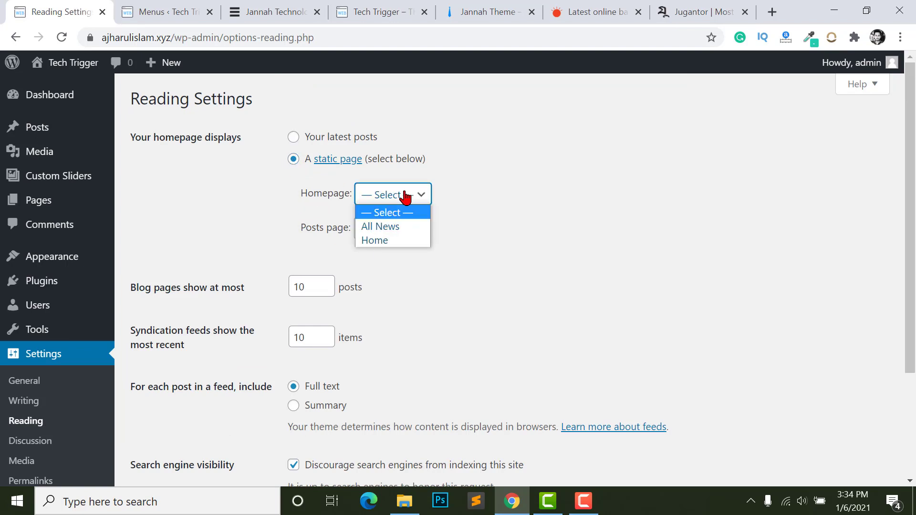
left_click(375, 240)
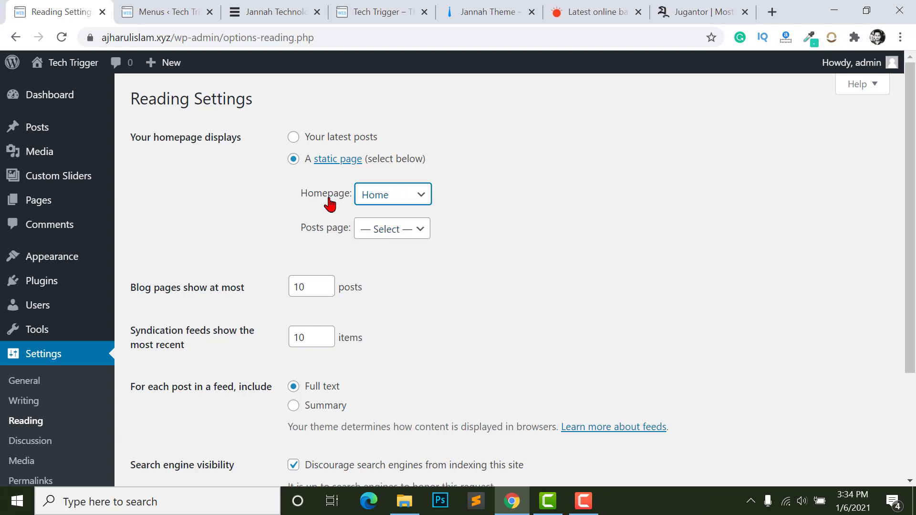
Set the posts page to All News and save the Reading settings.
left_click(383, 226)
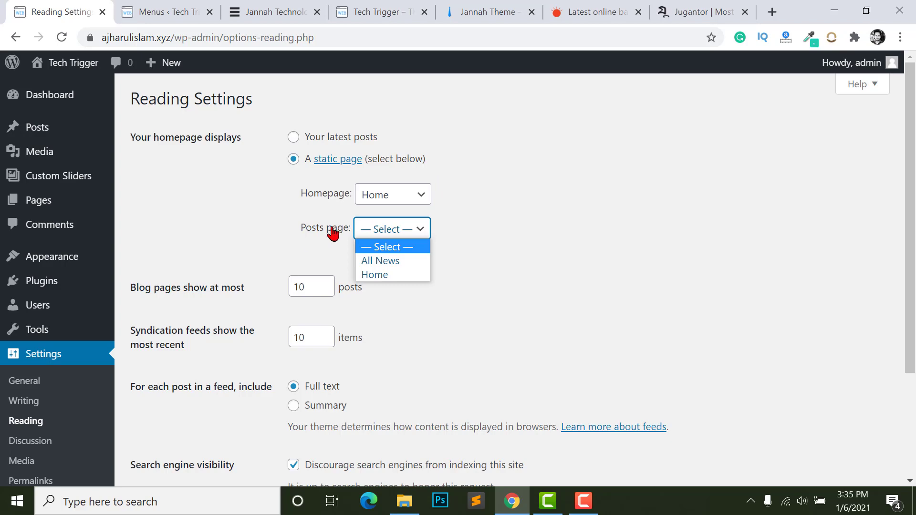
left_click(384, 260)
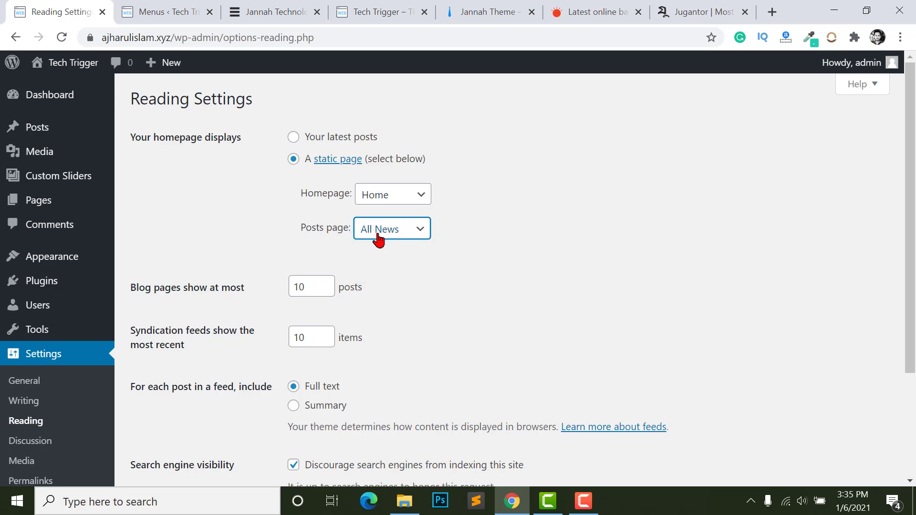
scroll(533, 292, "down", 2)
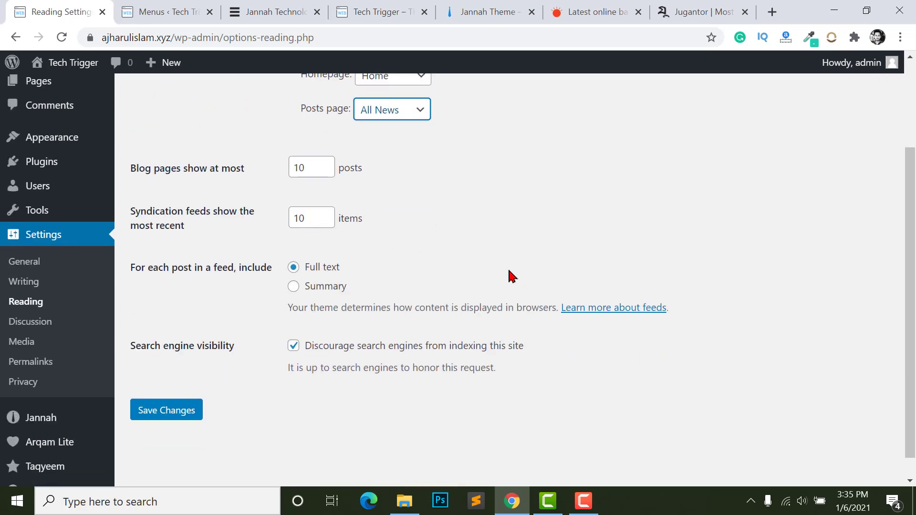
scroll(365, 205, "up", 2)
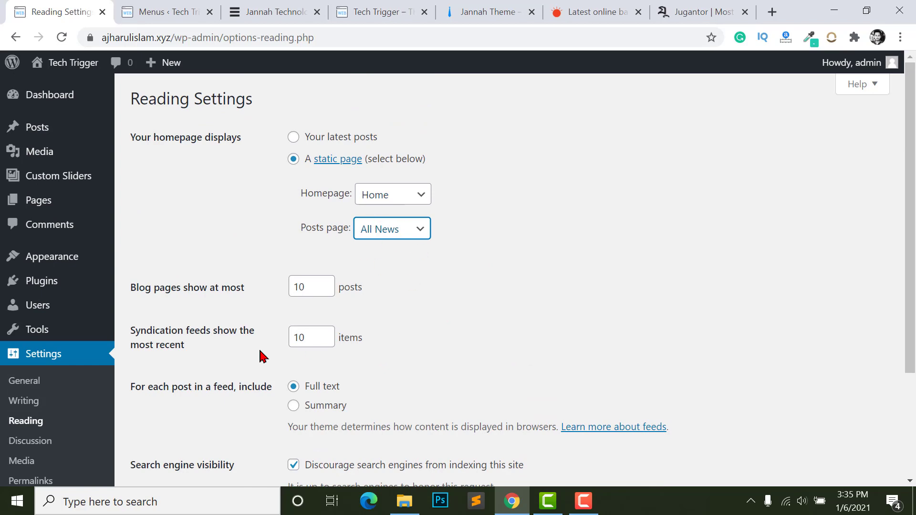
scroll(168, 401, "down", 3)
left_click(168, 387)
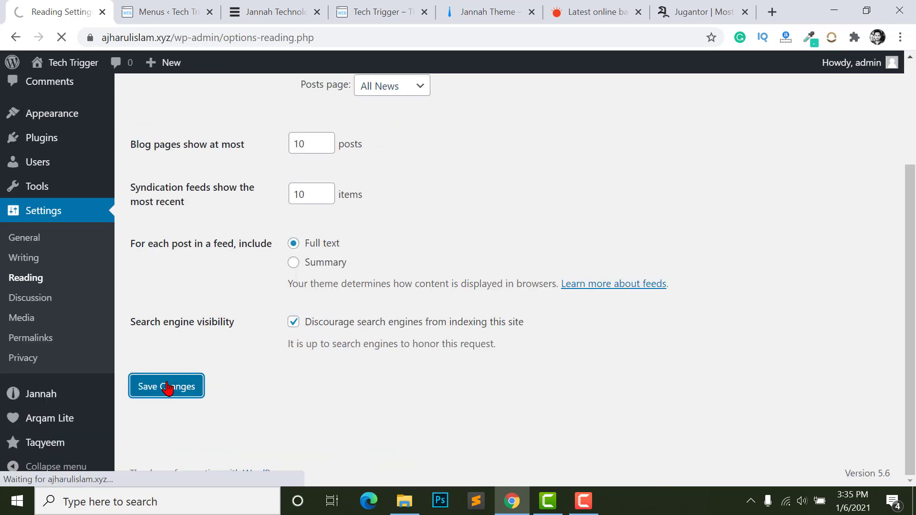
Open the live site in a new tab from the Menus admin page and check its front page.
left_click(167, 11)
mouse_move(72, 63)
right_click(57, 93)
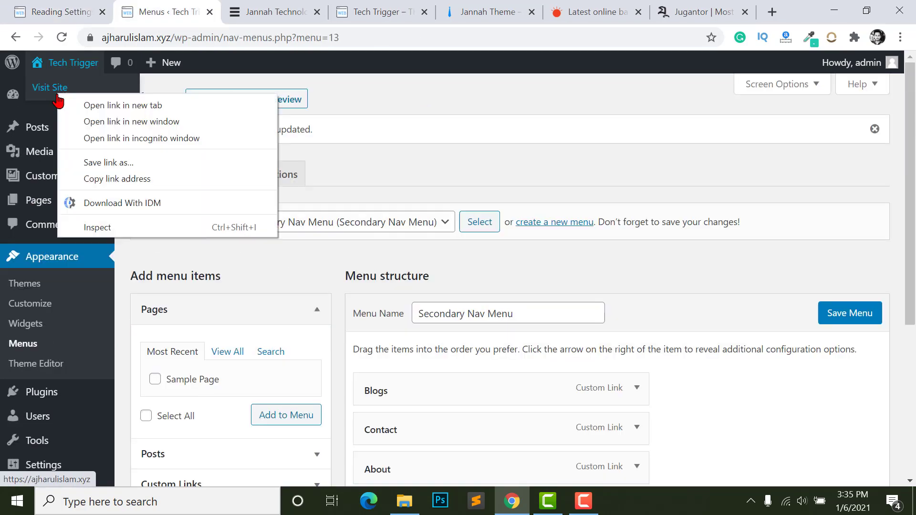
left_click(149, 106)
left_click(244, 7)
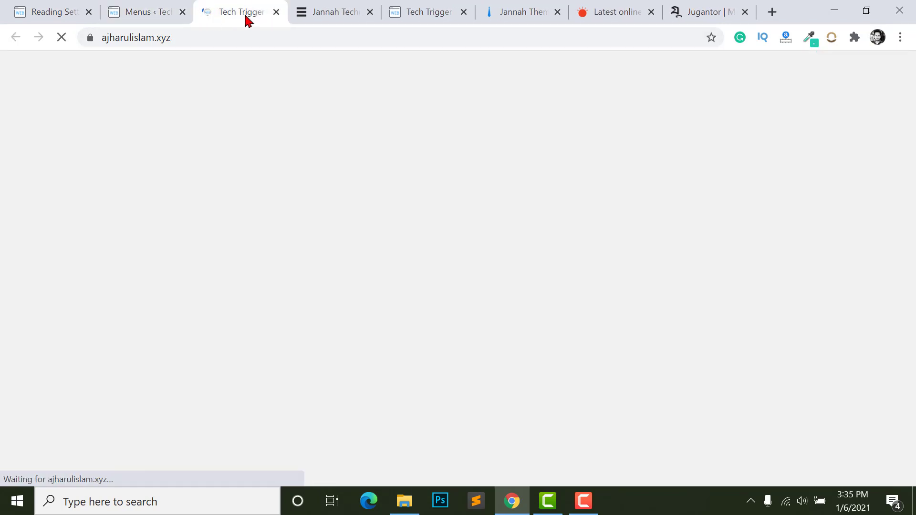
scroll(578, 241, "down", 3)
scroll(27, 236, "up", 3)
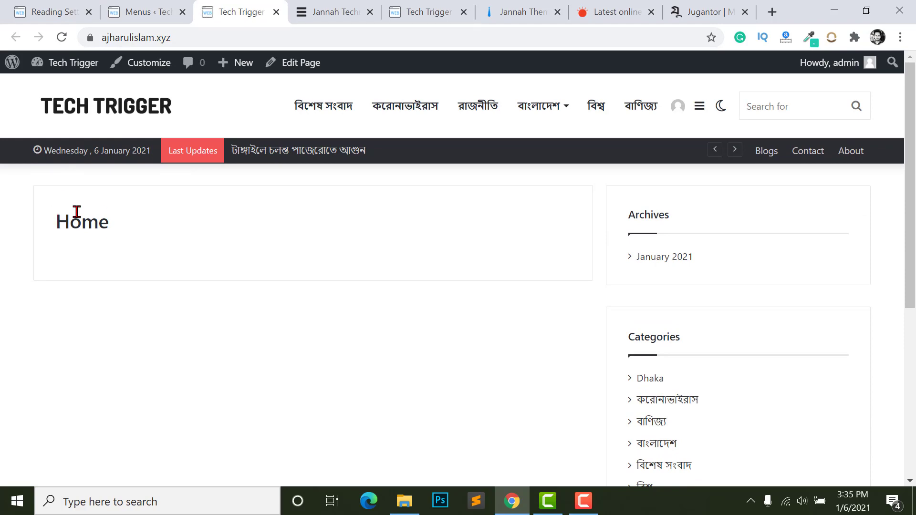
Open the All News page in a new tab from the admin's Pages list and look through its posts.
key("ctrl+1")
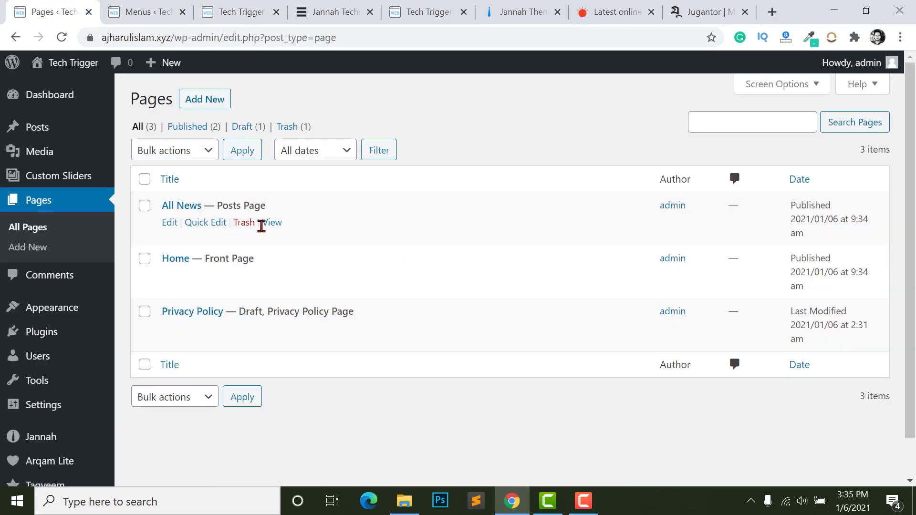
right_click(271, 223)
left_click(317, 231)
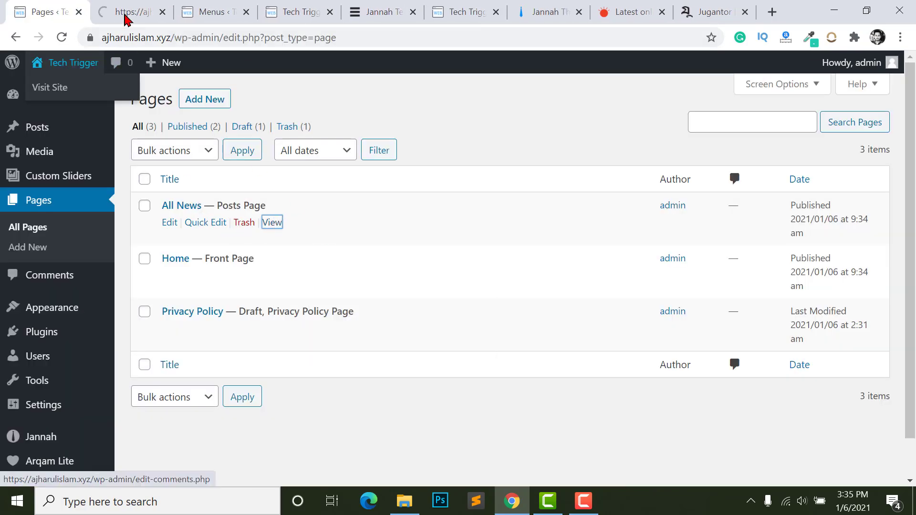
left_click(127, 19)
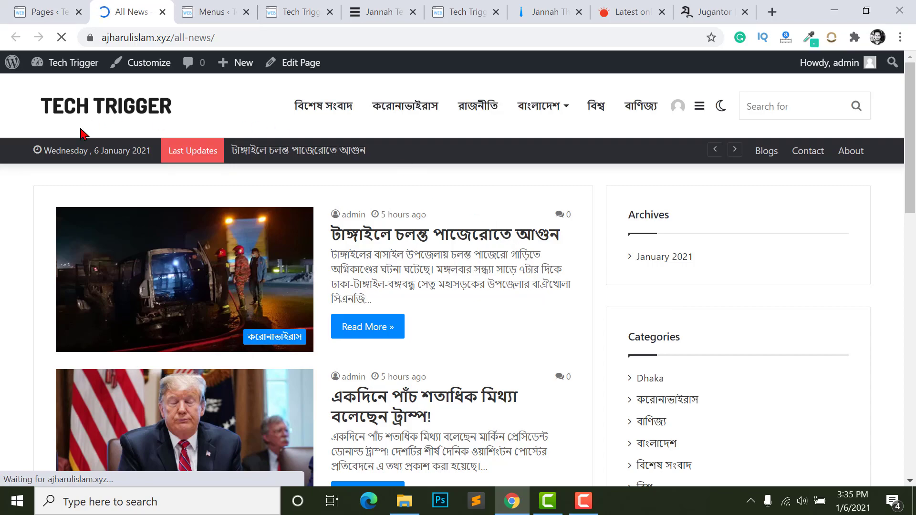
scroll(317, 280, "down", 12)
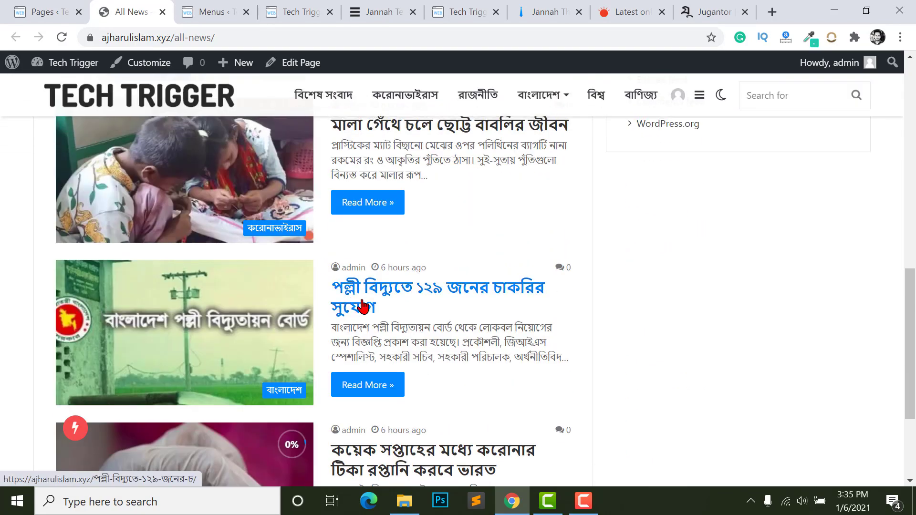
scroll(363, 308, "down", 4)
scroll(388, 307, "up", 13)
scroll(405, 328, "down", 4)
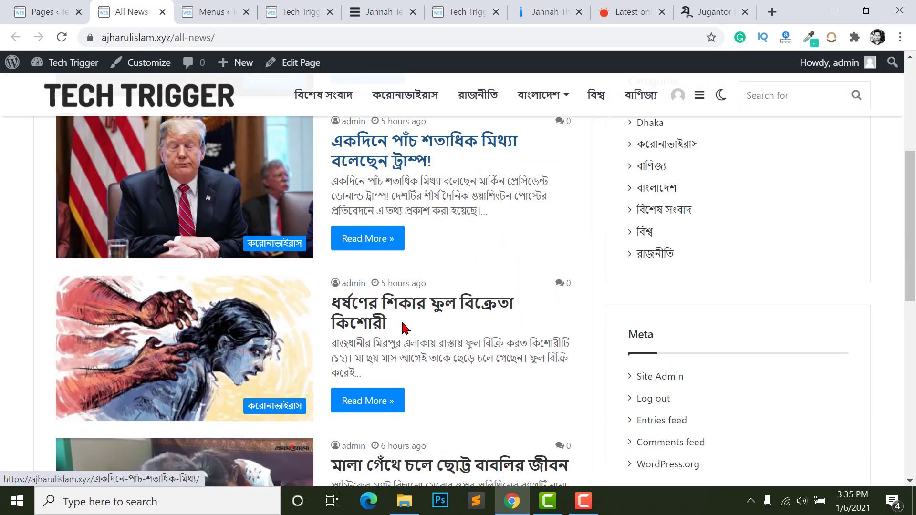
scroll(405, 328, "down", 10)
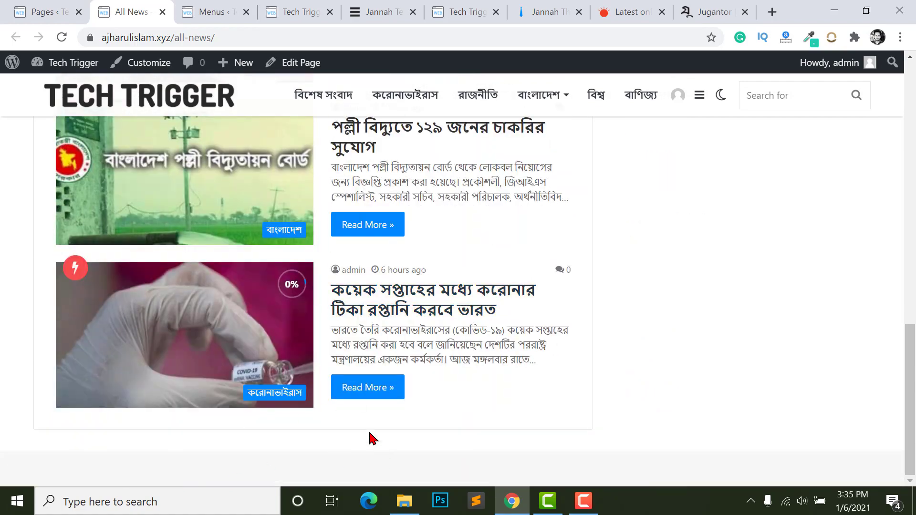
scroll(373, 438, "up", 15)
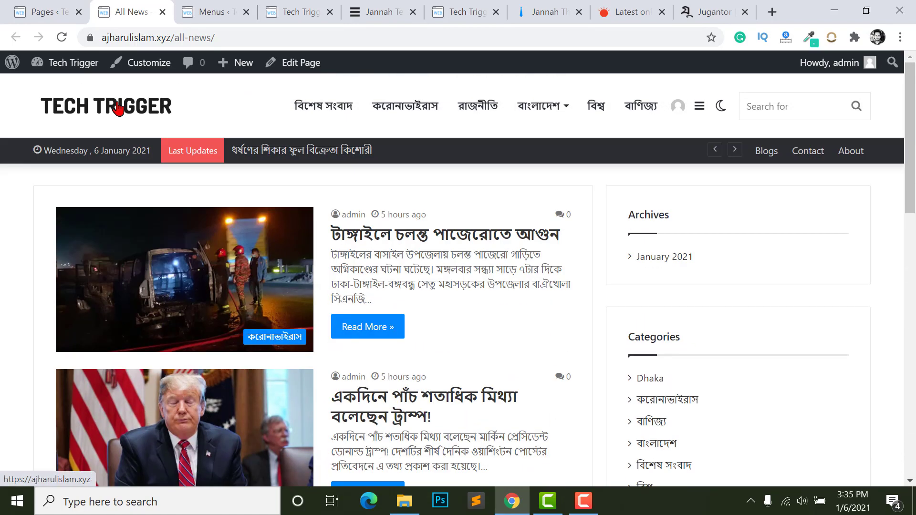
Go to the site's home page to check its content, and return to the admin's Pages list.
left_click(256, 152)
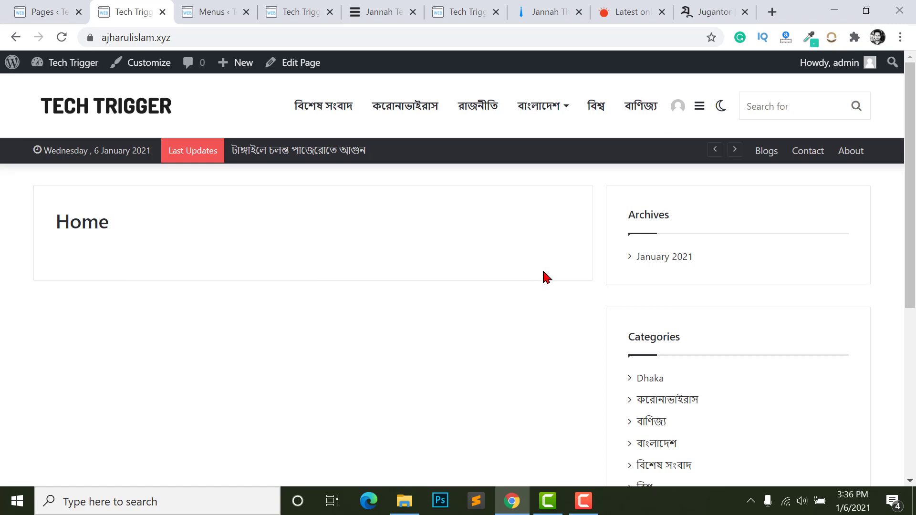
scroll(524, 241, "down", 5)
key("ctrl+1")
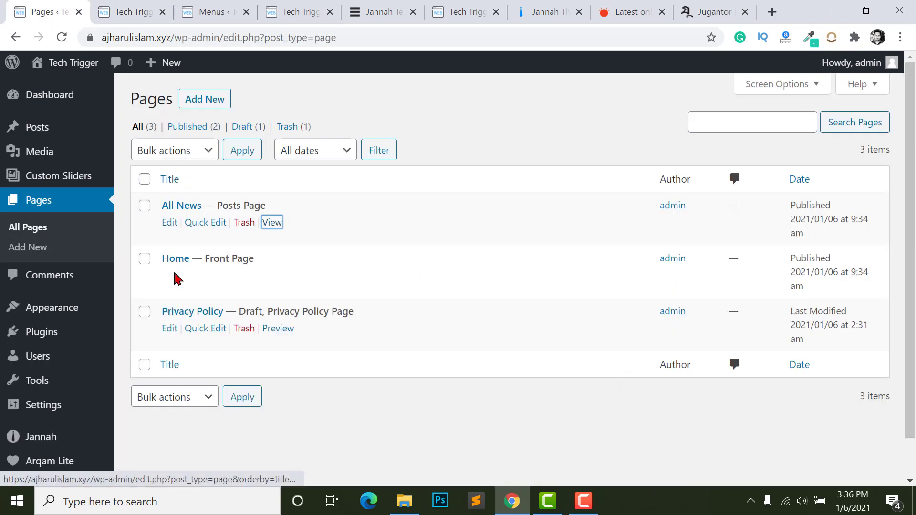
Open the Home page for editing and enable the TieLabs Builder on it.
left_click(169, 276)
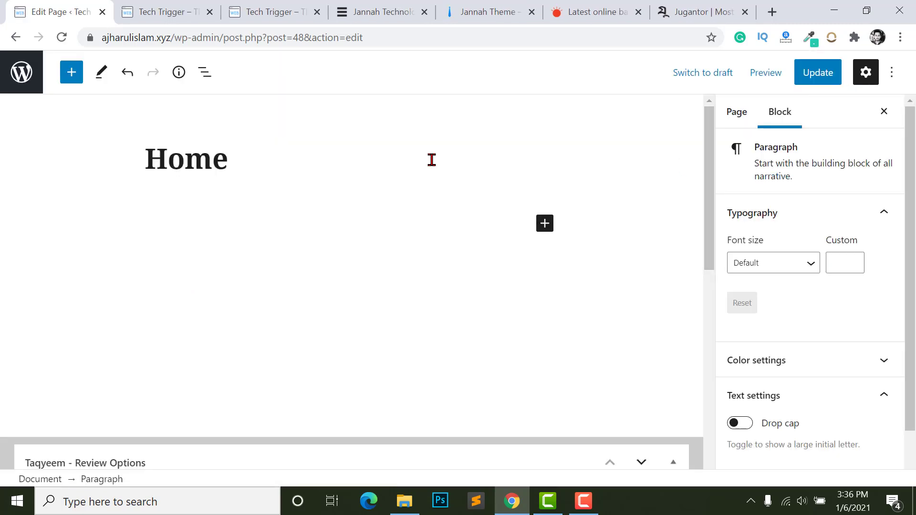
scroll(190, 301, "down", 4)
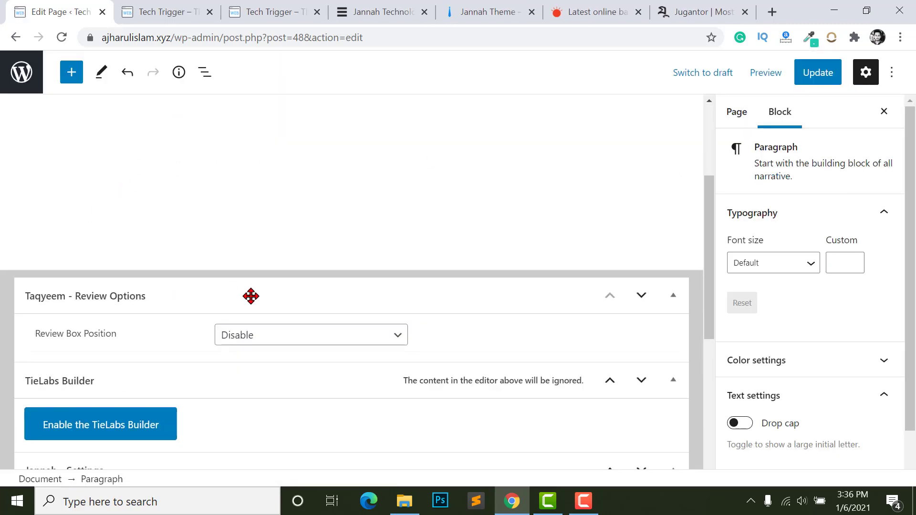
scroll(250, 298, "down", 3)
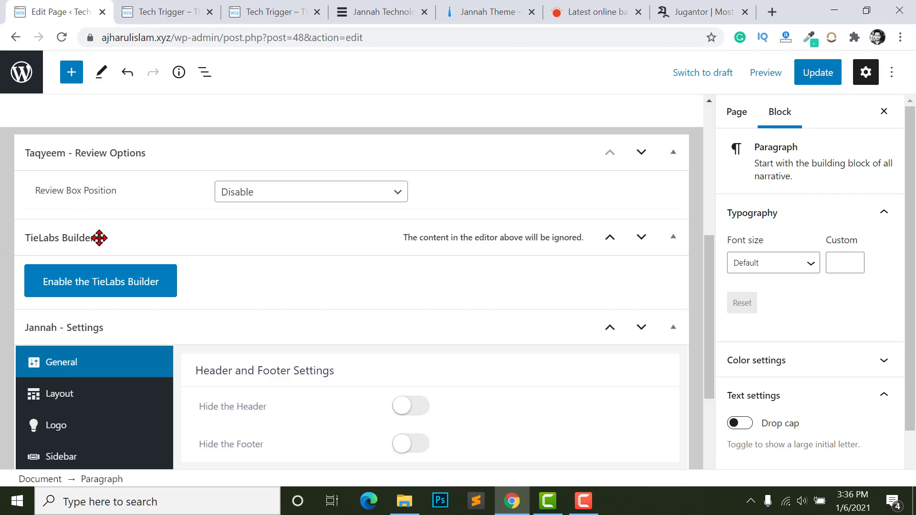
left_click(96, 290)
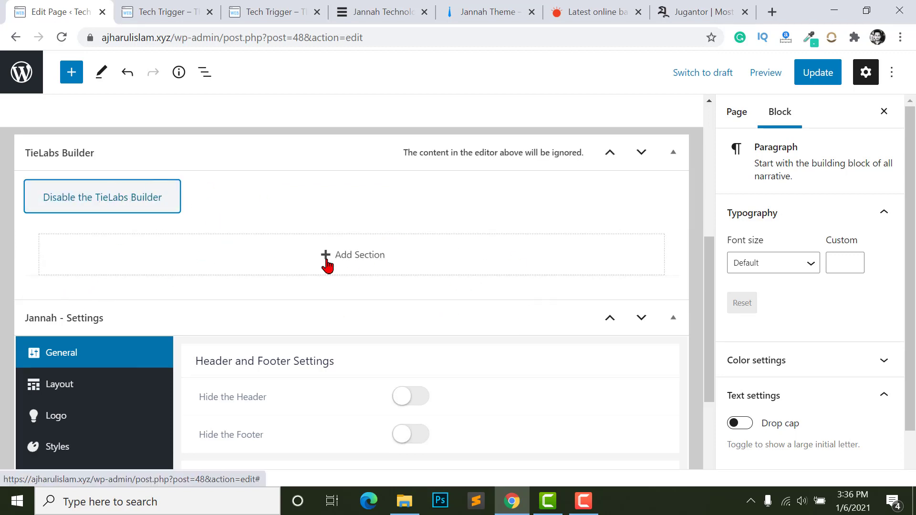
Add a new section to the TieLabs Builder and look through its general and sidebar settings.
left_click(344, 260)
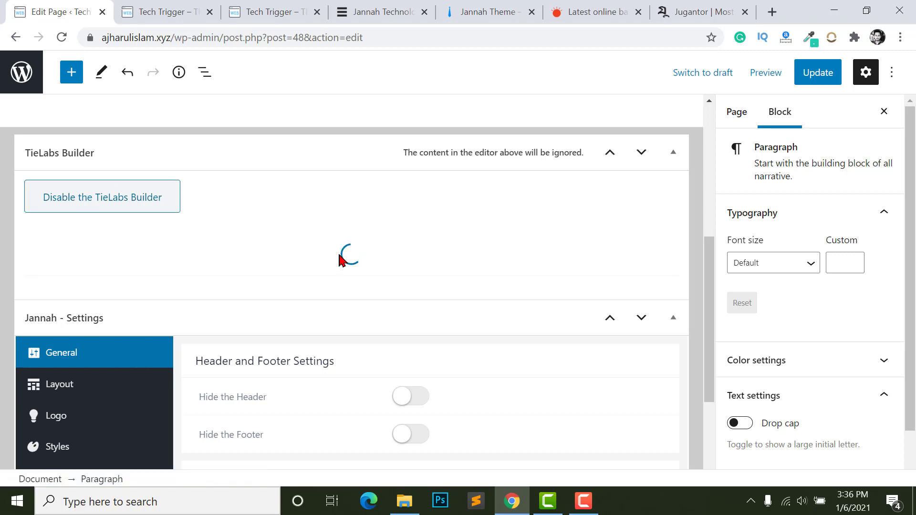
scroll(403, 343, "down", 3)
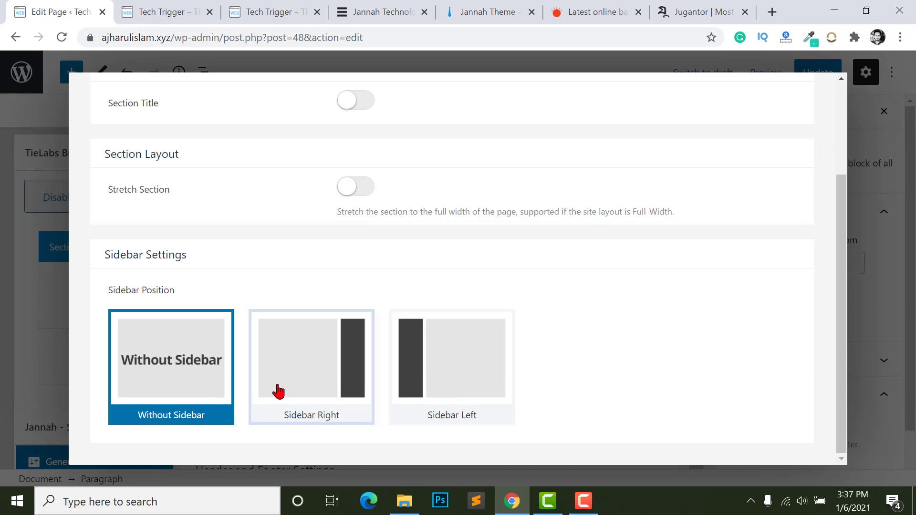
scroll(273, 387, "up", 3)
scroll(271, 384, "down", 3)
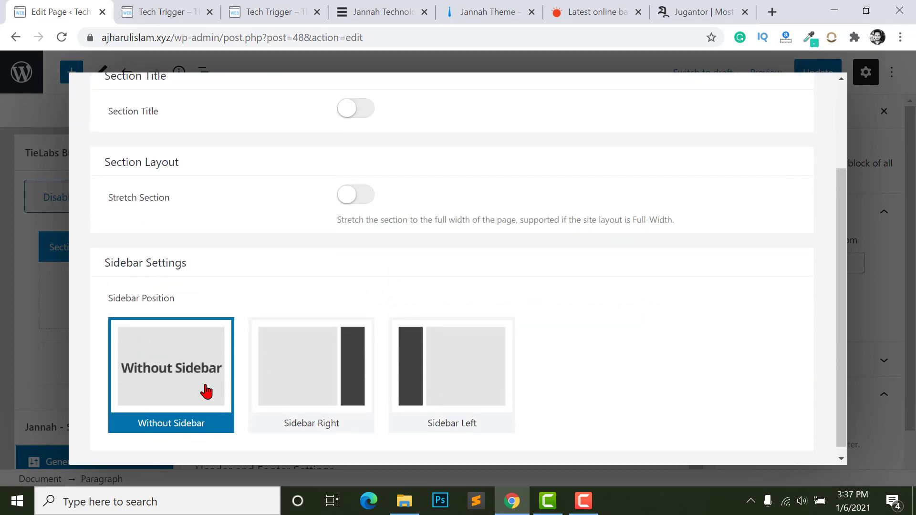
Examine the Jannah Tech demo home page for its full-width and sidebar sections, and return to the Home page editor.
left_click(380, 12)
scroll(553, 272, "up", 15)
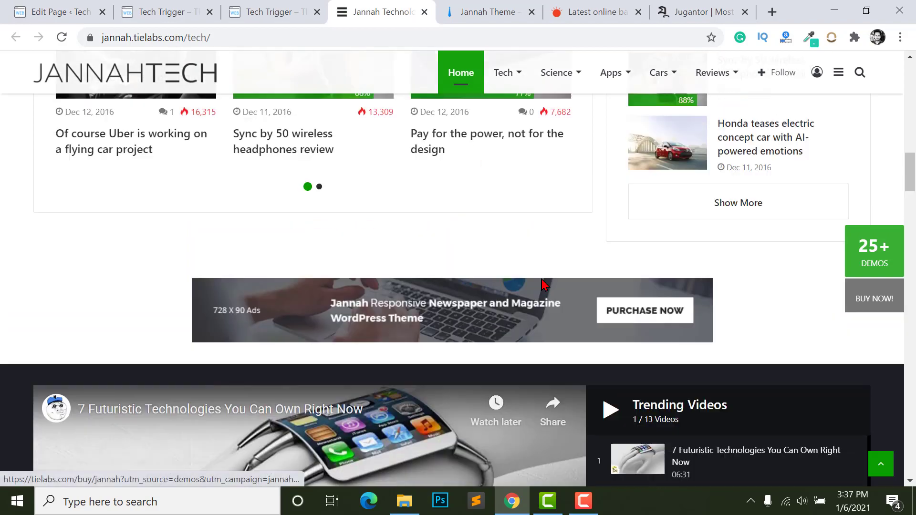
scroll(552, 273, "up", 2)
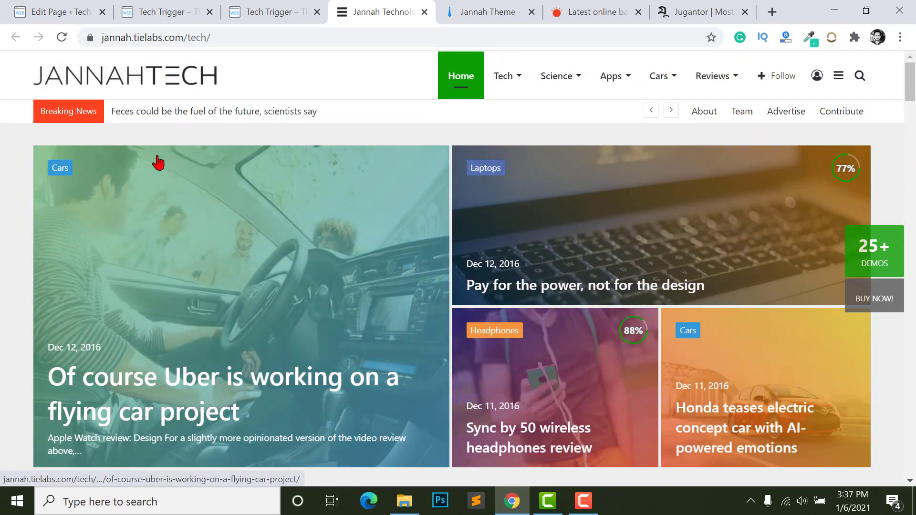
scroll(674, 224, "down", 3)
scroll(672, 223, "down", 5)
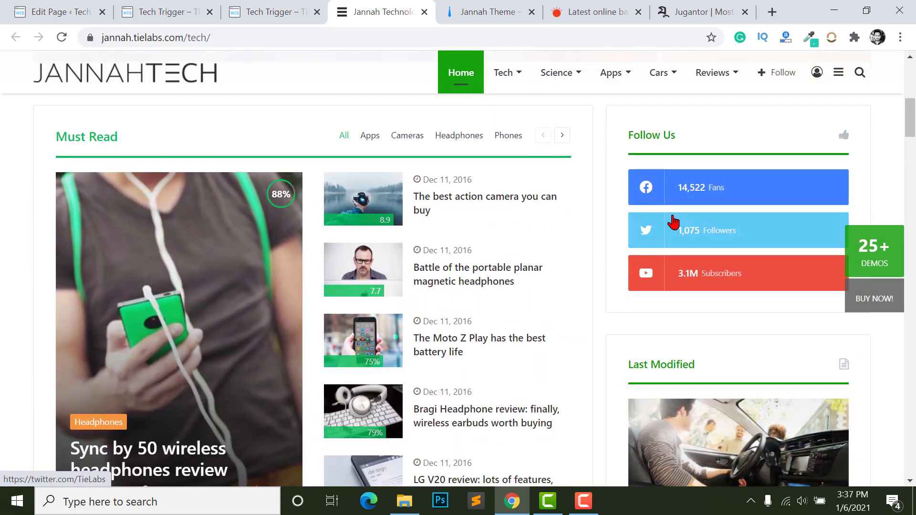
scroll(462, 207, "up", 2)
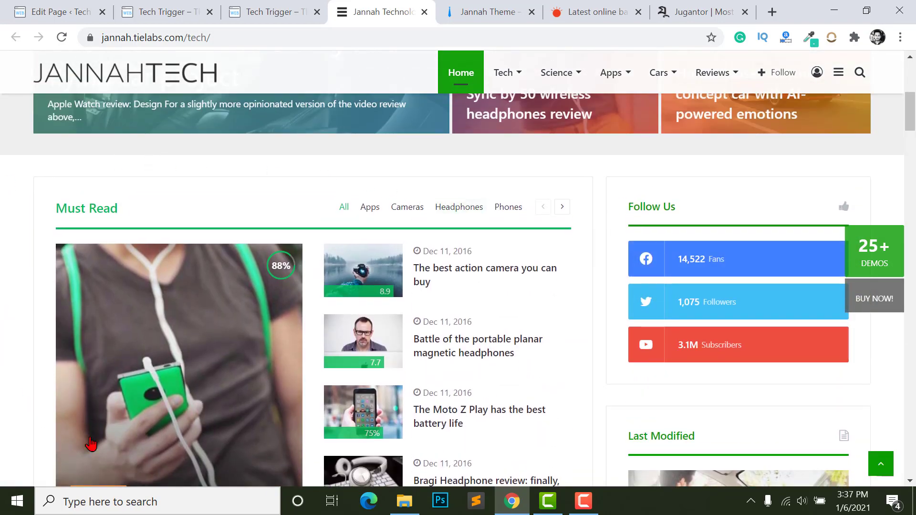
scroll(257, 143, "down", 1)
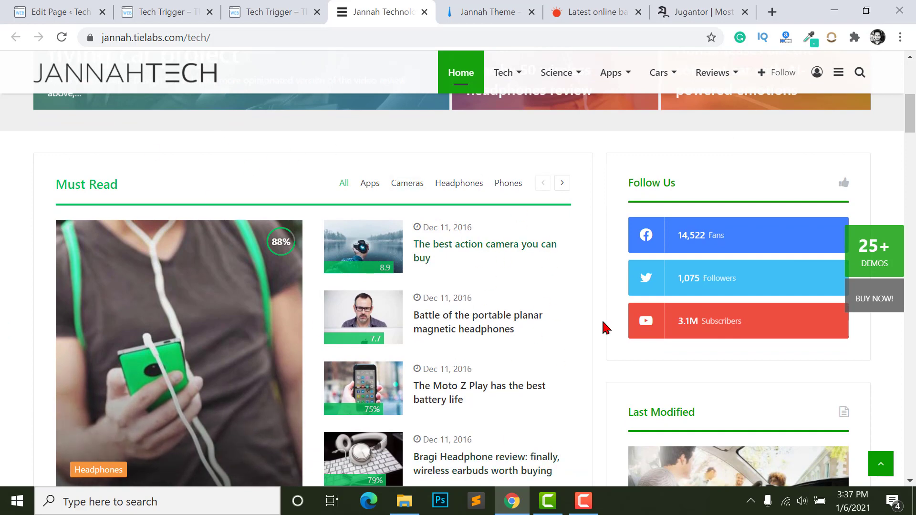
scroll(429, 264, "up", 3)
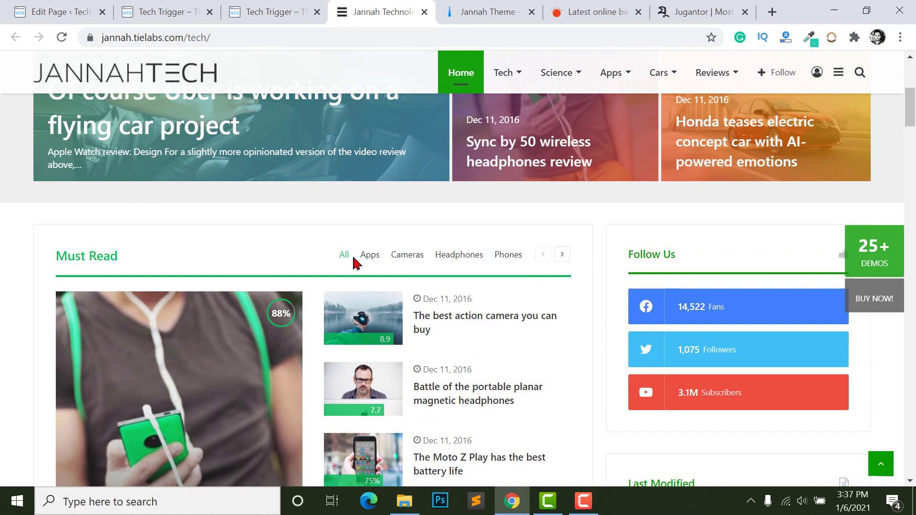
scroll(796, 220, "down", 10)
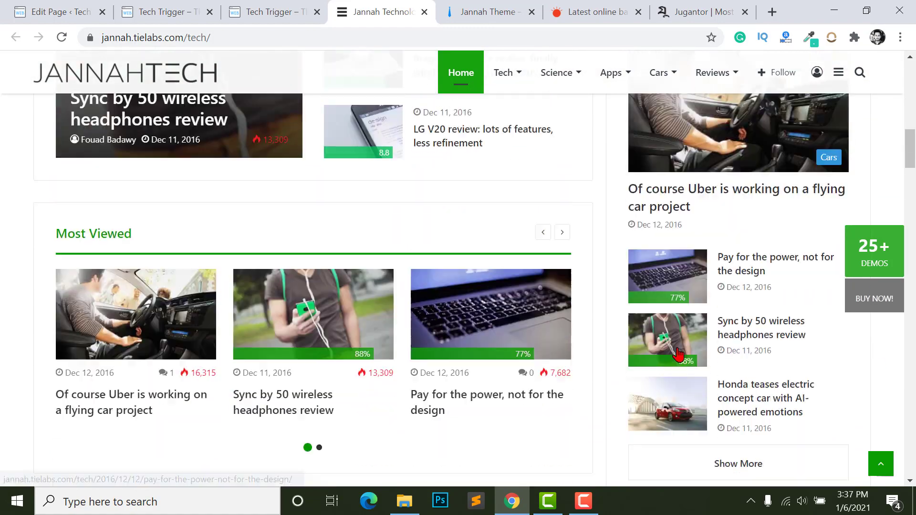
scroll(686, 342, "down", 2)
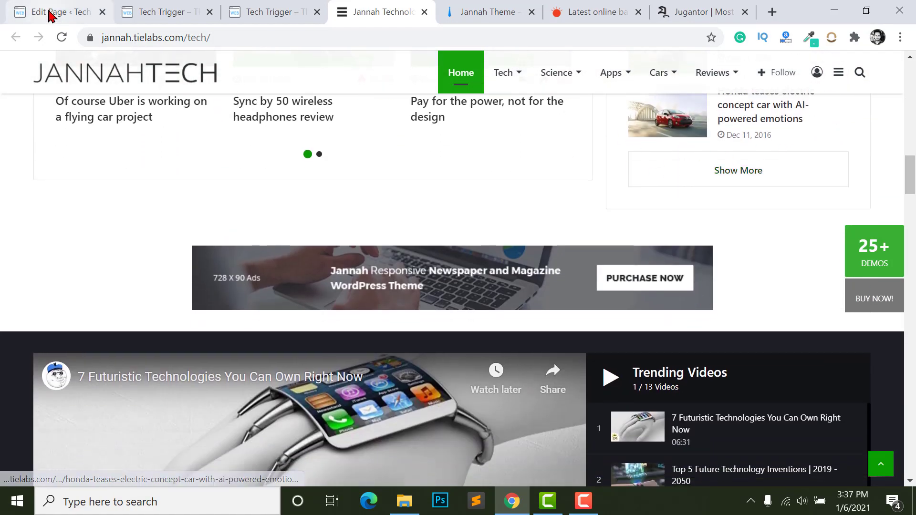
left_click(26, 12)
Try the Sidebar Right and Sidebar Left positions for the section, and set it back to Without Sidebar.
scroll(157, 160, "down", 3)
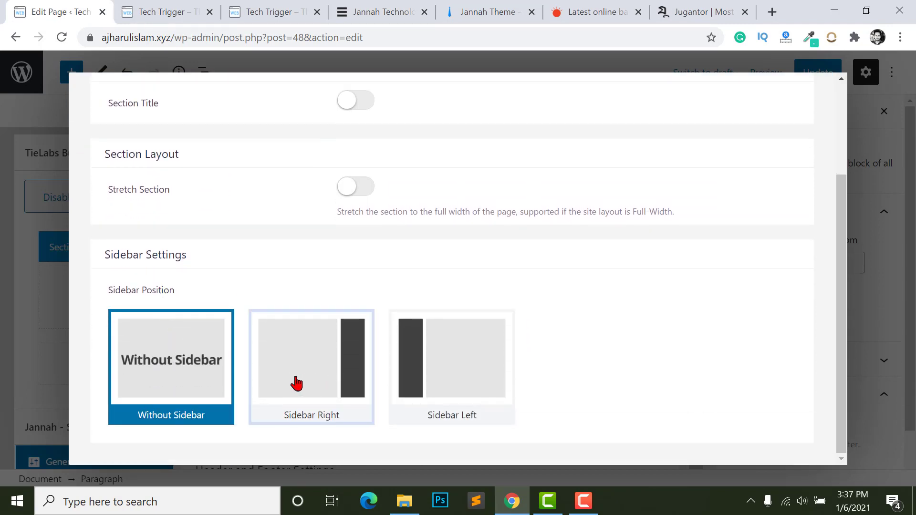
left_click(308, 376)
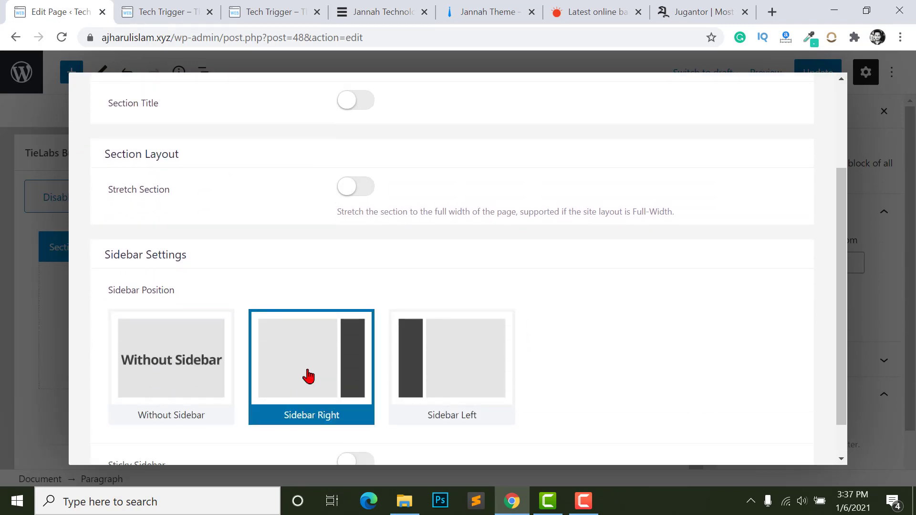
left_click(441, 379)
left_click(337, 361)
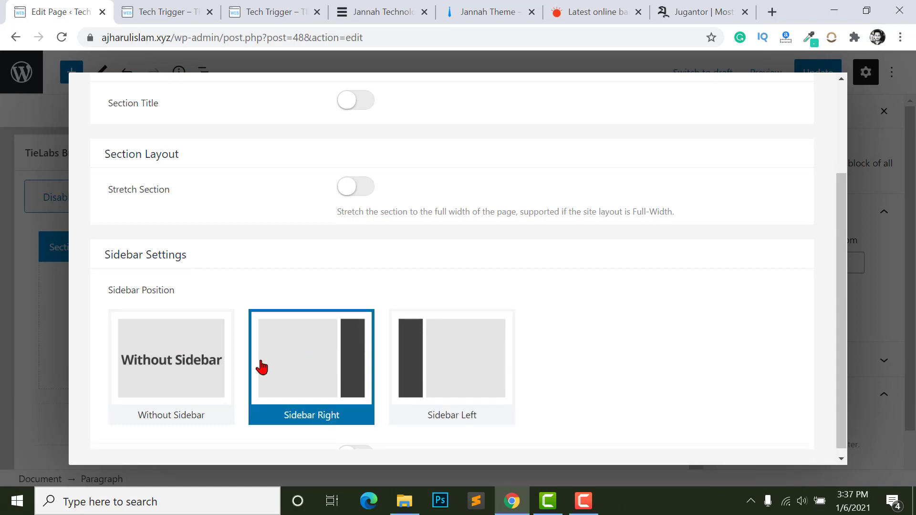
left_click(198, 361)
left_click(392, 378)
left_click(210, 363)
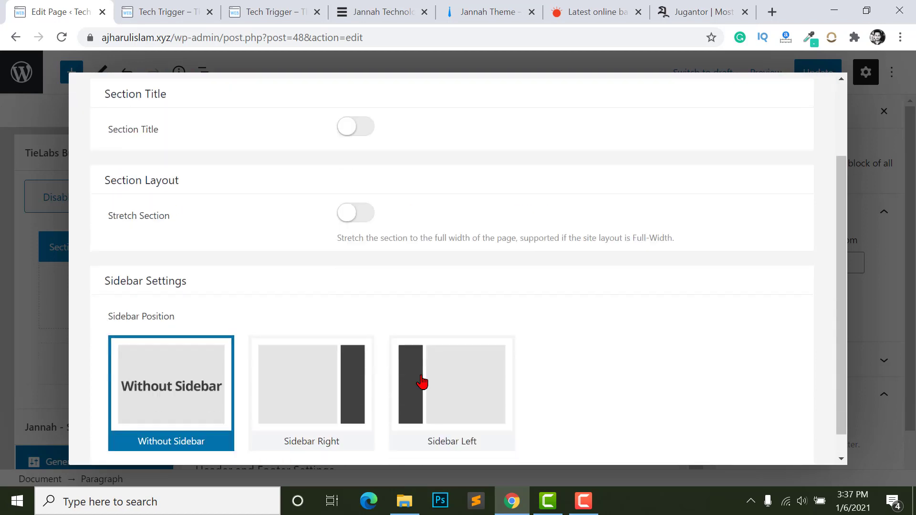
Turn on Stretch Section in the new section's layout settings.
scroll(113, 229, "up", 3)
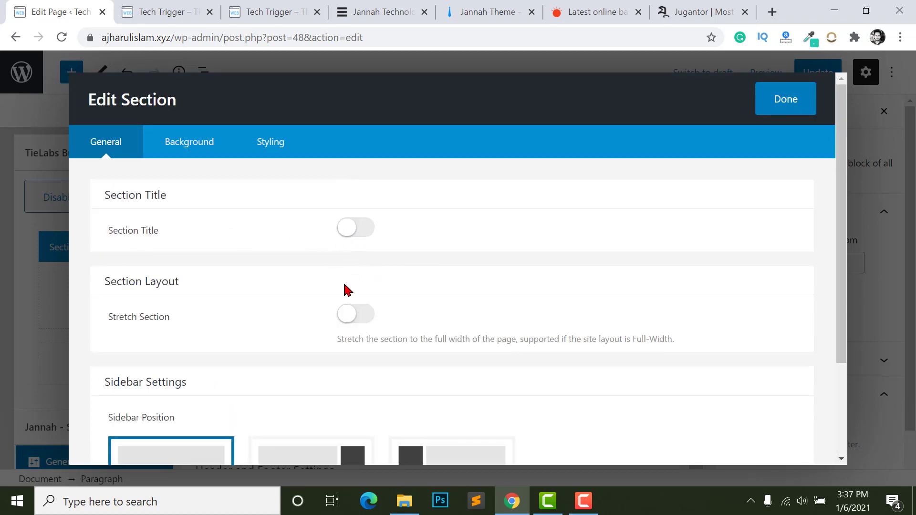
scroll(352, 302, "down", 2)
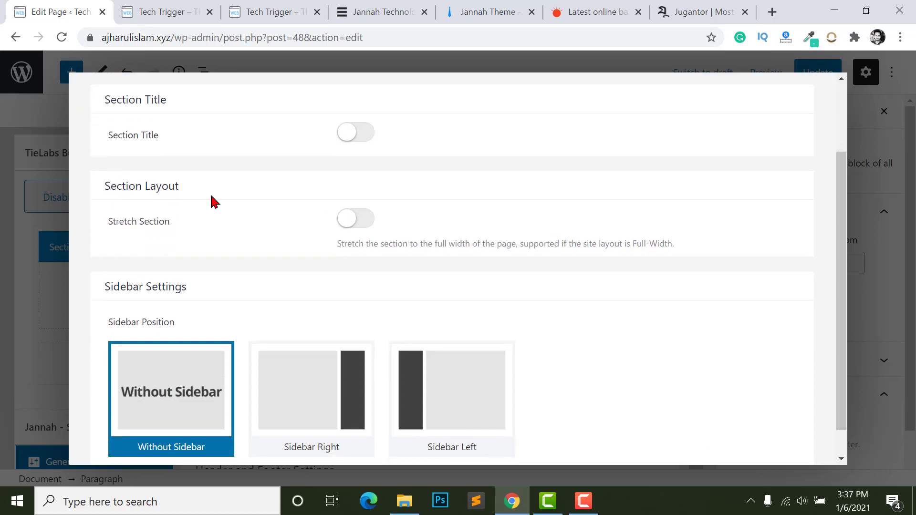
left_click(351, 220)
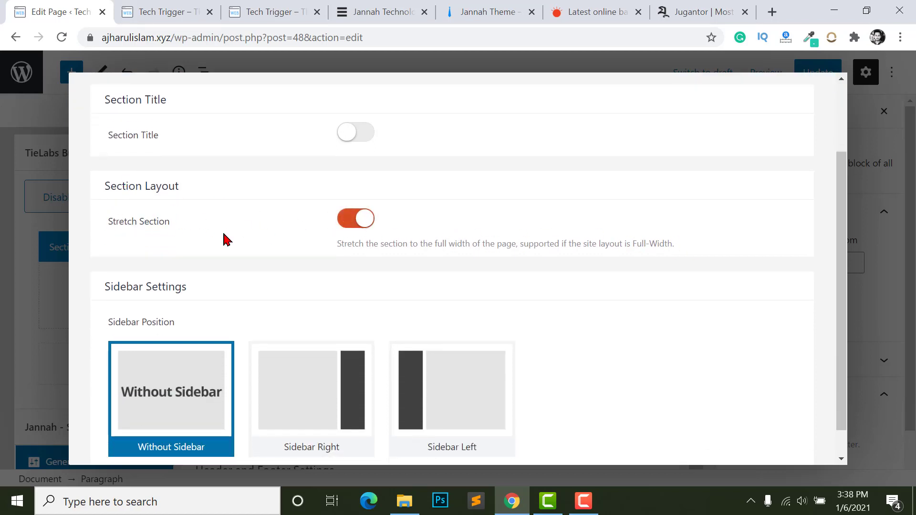
scroll(305, 222, "down", 1)
scroll(241, 266, "up", 3)
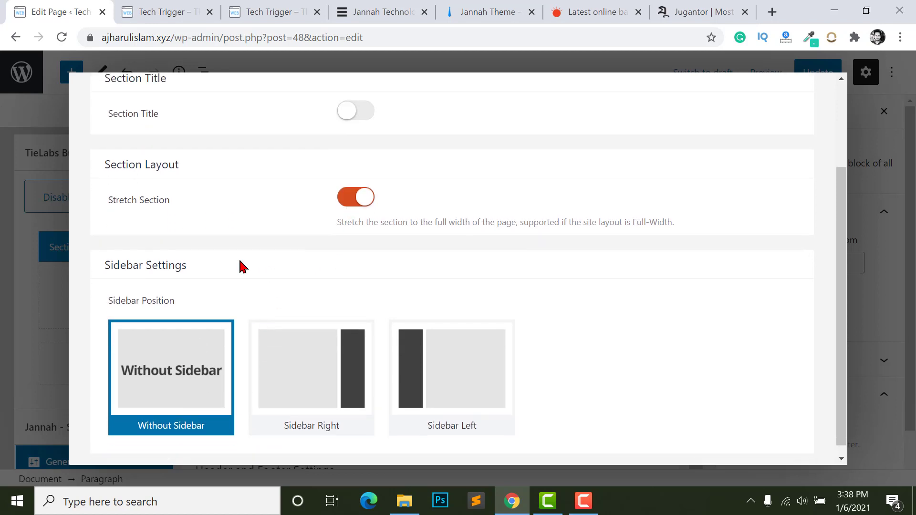
Turn on Full Width Background Section in the section's background settings and review the other background options.
left_click(190, 143)
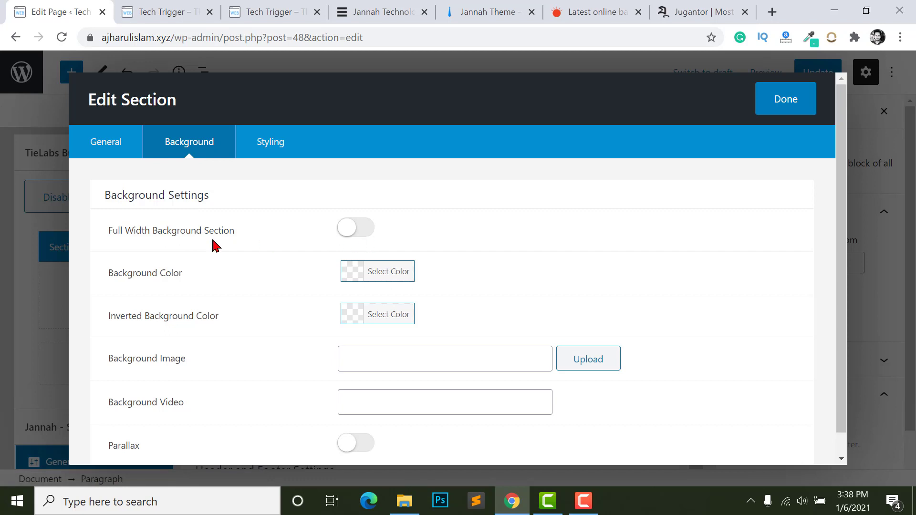
left_click(355, 232)
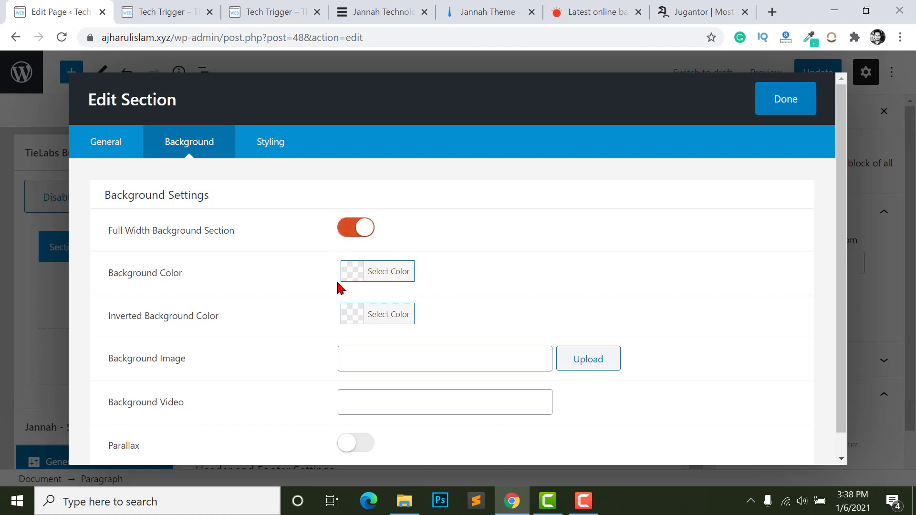
scroll(394, 299, "down", 1)
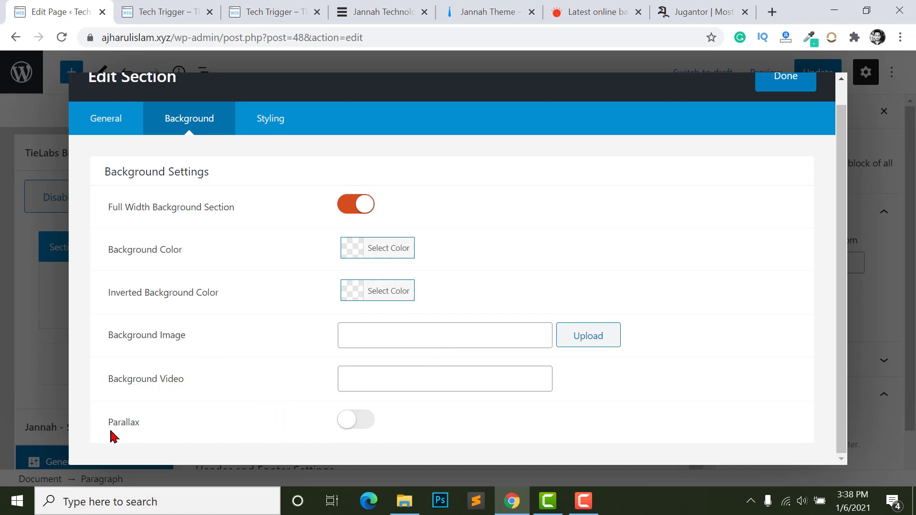
Try the Dark Skin option in the section's styling settings and turn it back off.
left_click(271, 121)
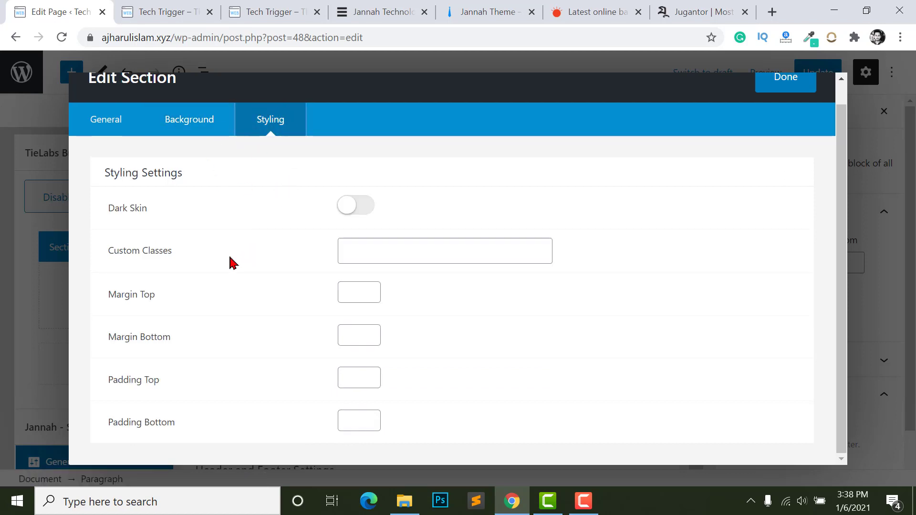
left_click(358, 207)
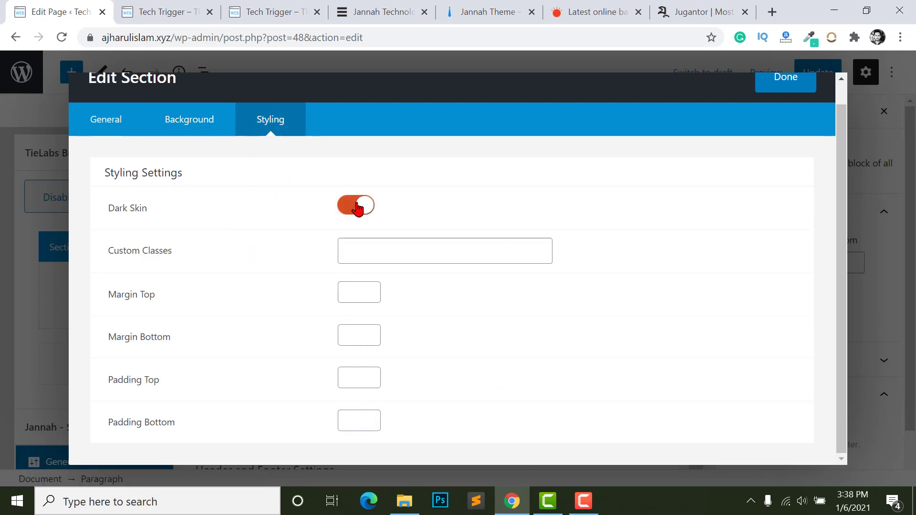
left_click(355, 207)
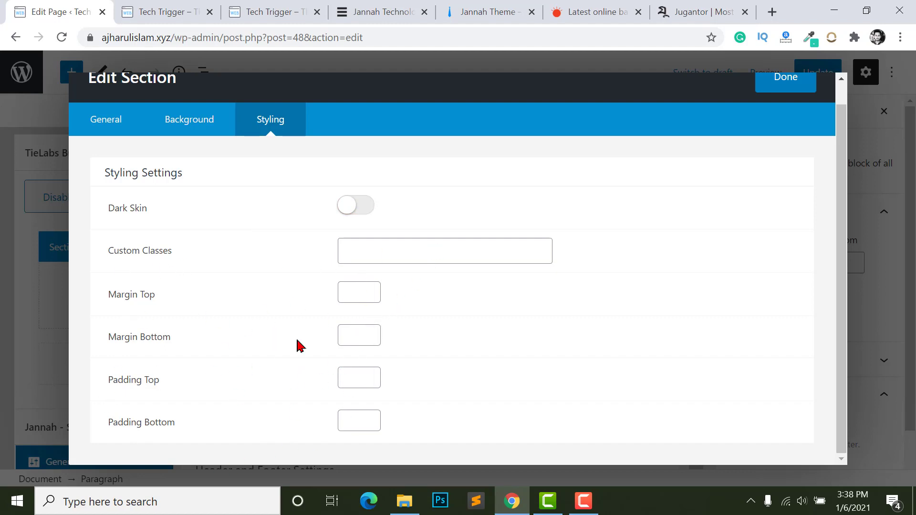
Finish editing the section's settings and update the Home page.
left_click(129, 134)
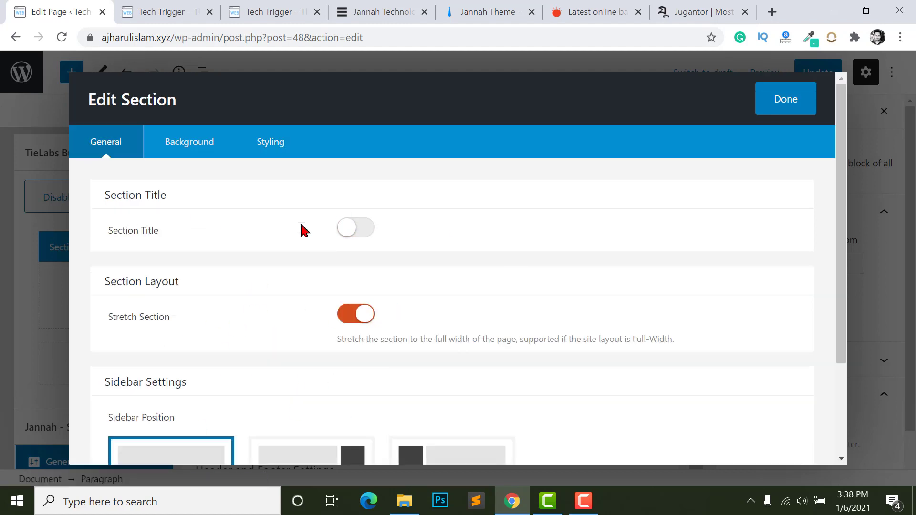
left_click(783, 98)
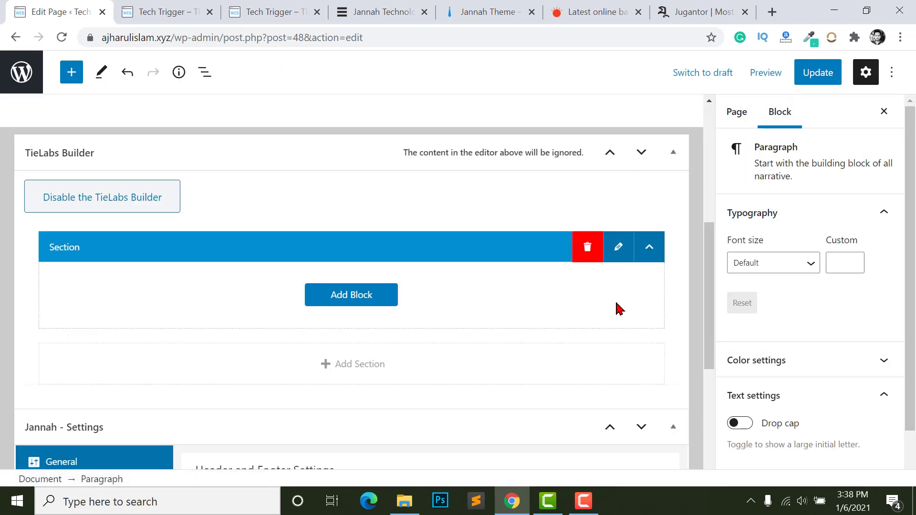
left_click(825, 73)
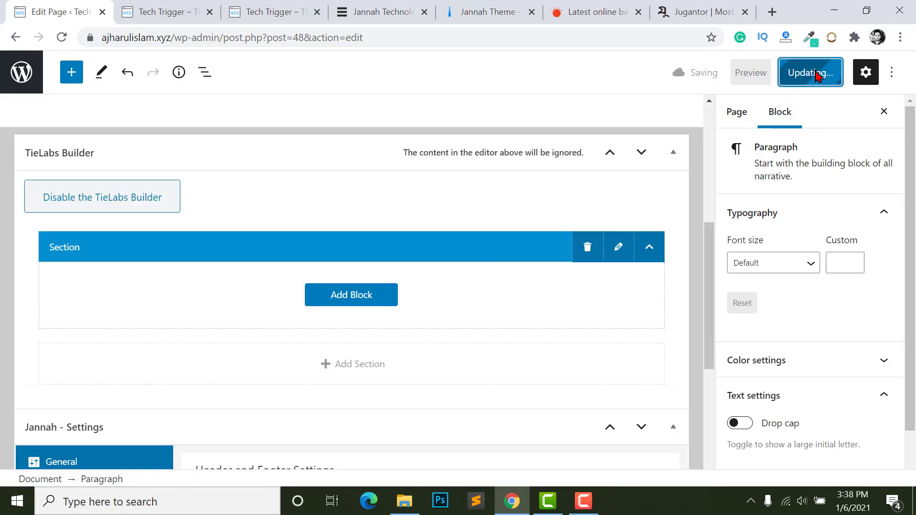
Reload the live site's front page to check it, and return to the Home page editor.
left_click(168, 10)
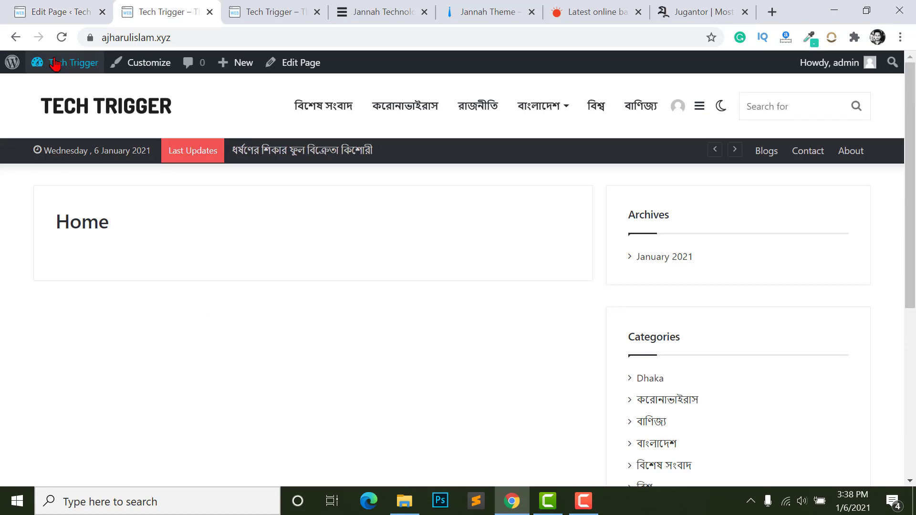
left_click(62, 38)
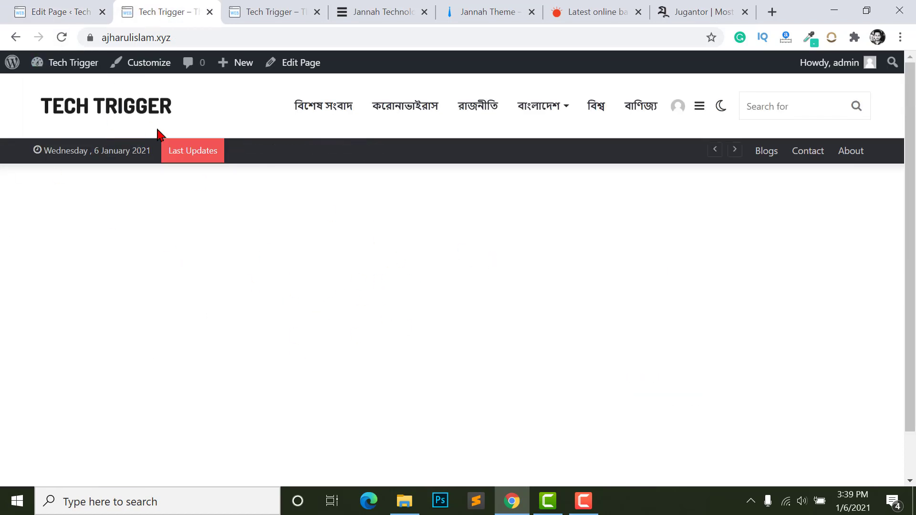
left_click(55, 10)
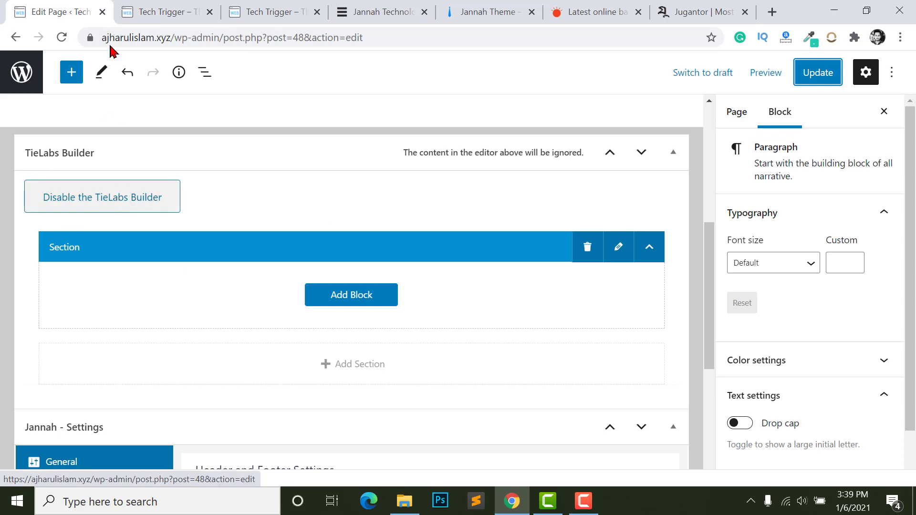
Check the live site's front page and return to the Home page editor.
left_click(150, 11)
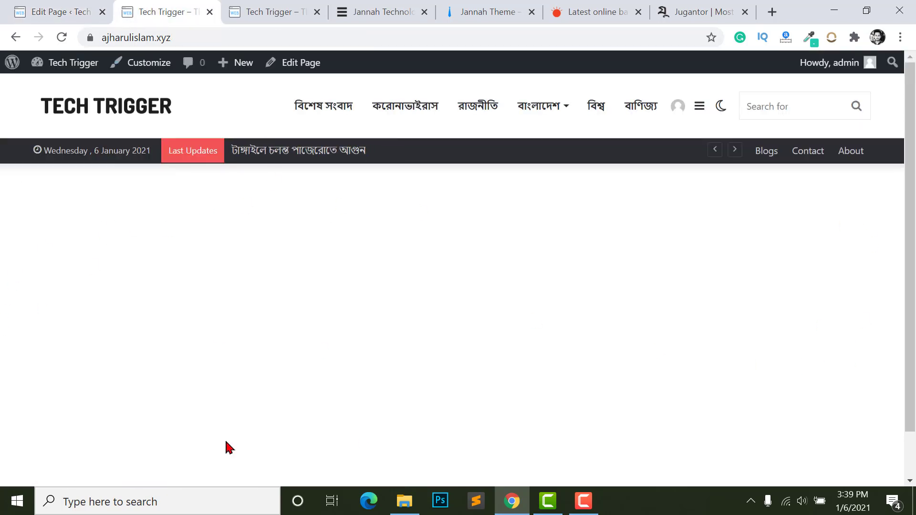
scroll(809, 342, "down", 2)
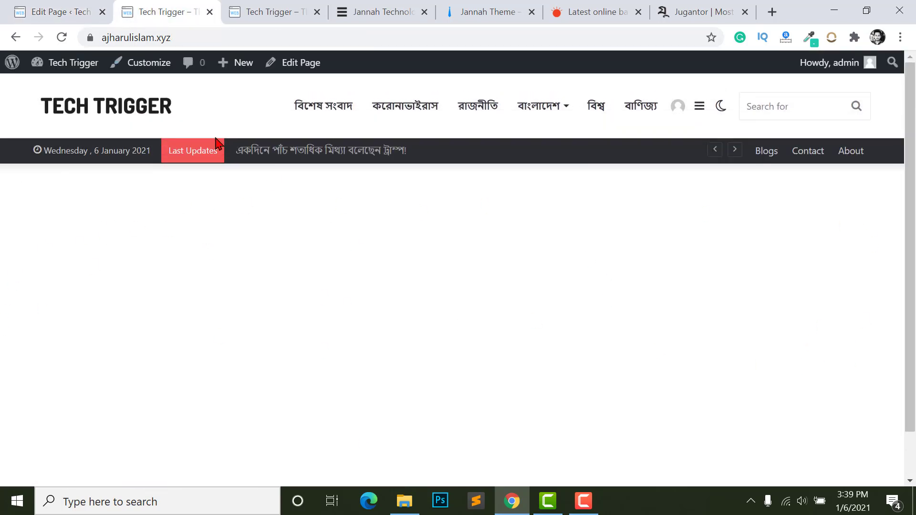
left_click(34, 10)
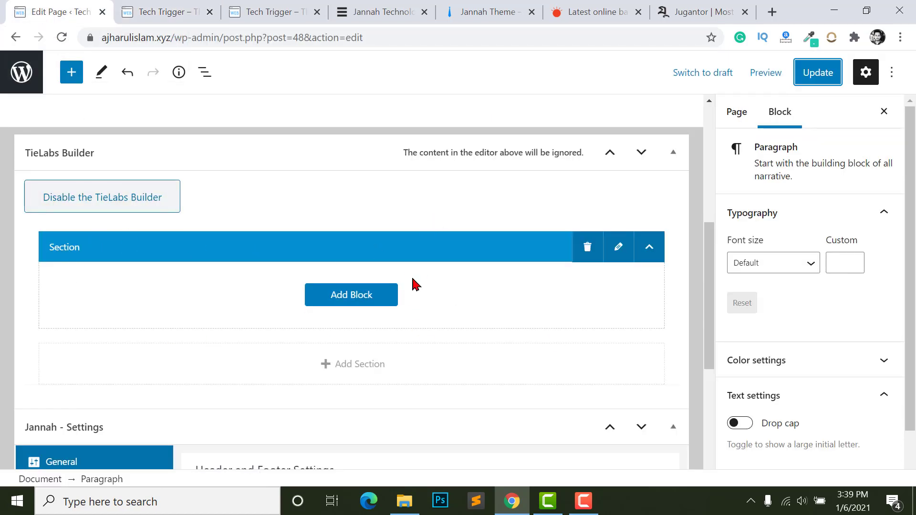
Add a block to the section and look through the available block, slider, ad and custom content layouts.
left_click(340, 295)
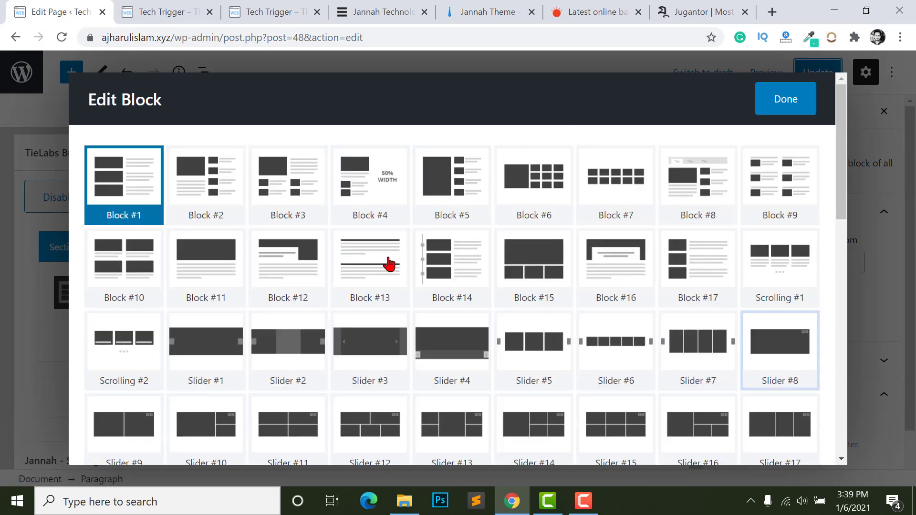
scroll(699, 267, "down", 4)
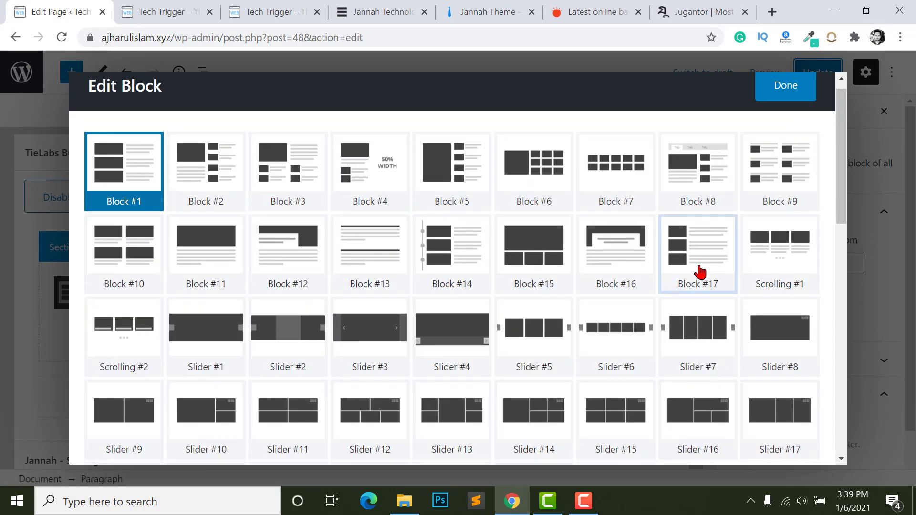
scroll(393, 304, "down", 3)
scroll(311, 306, "up", 2)
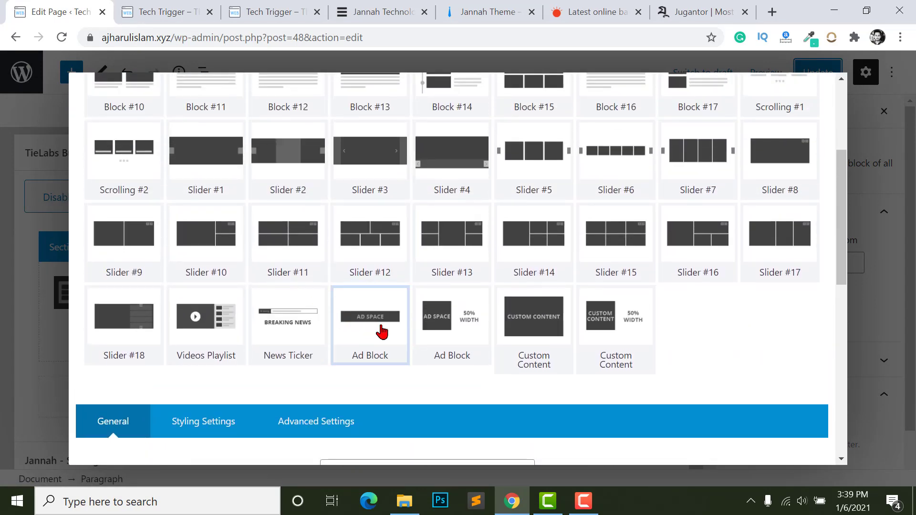
left_click(540, 321)
scroll(540, 321, "up", 1)
scroll(540, 321, "up", 1)
scroll(460, 211, "up", 1)
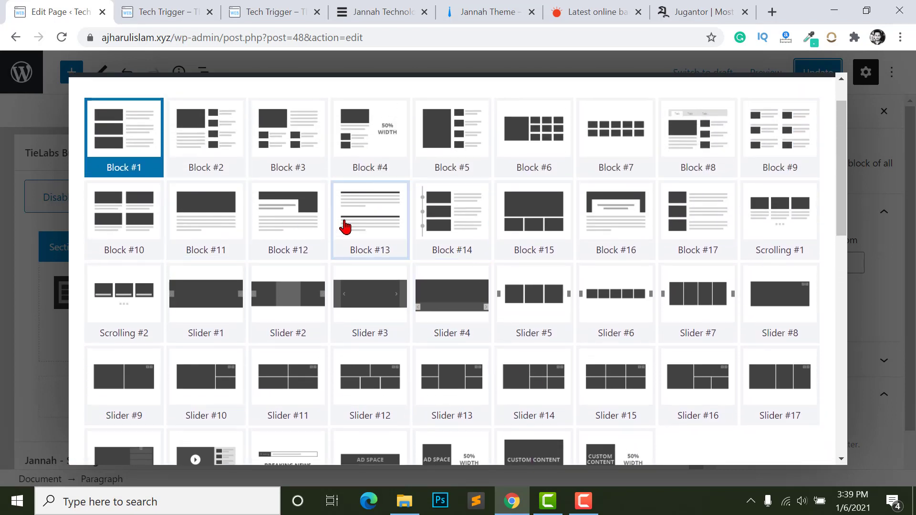
scroll(663, 248, "up", 1)
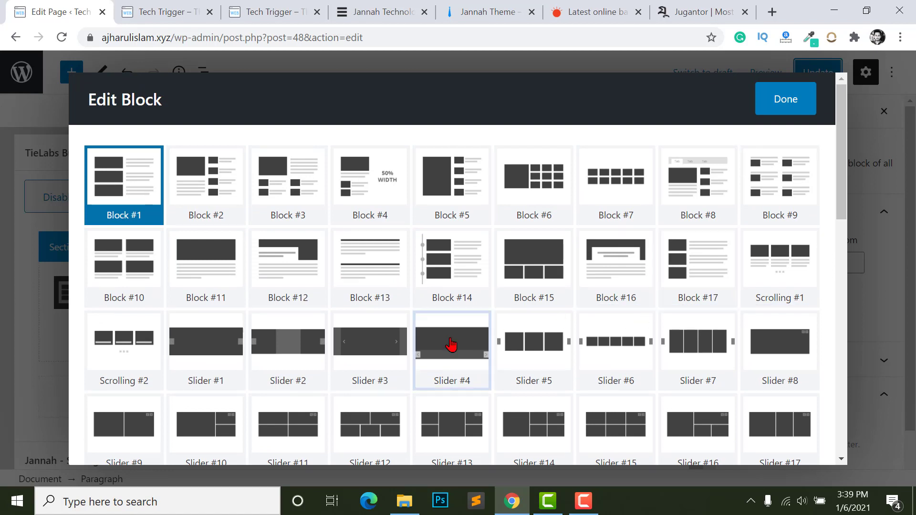
scroll(506, 342, "down", 1)
scroll(506, 342, "down", 1)
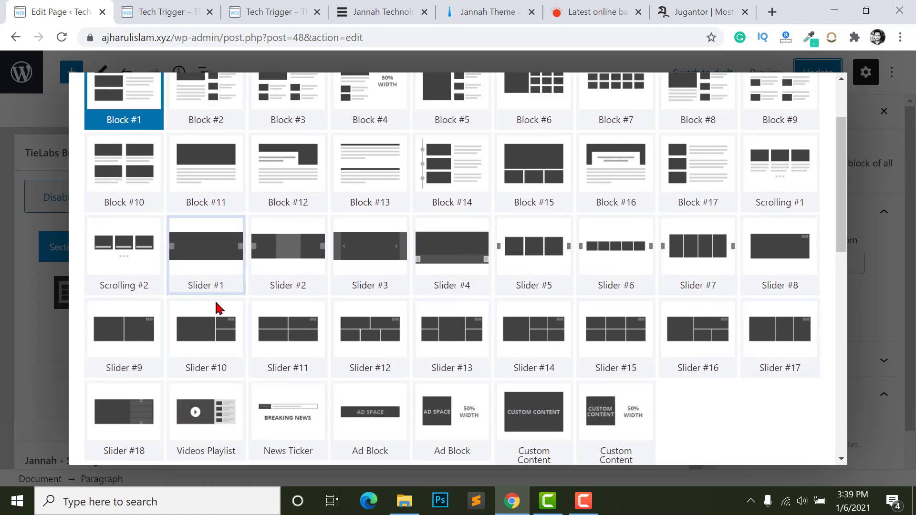
Examine the featured posts grid at the top of the Jannah Tech demo page as a layout reference.
left_click(382, 12)
scroll(485, 217, "up", 7)
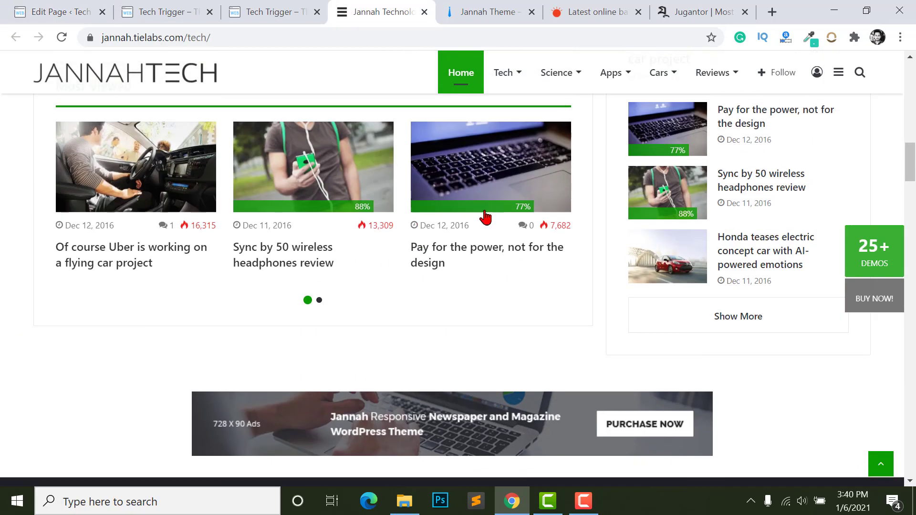
scroll(620, 167, "up", 10)
scroll(446, 227, "down", 1)
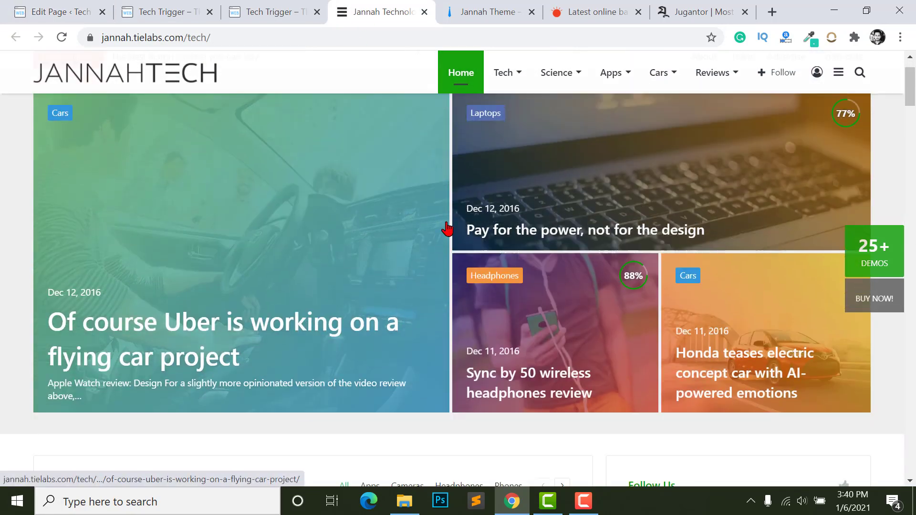
scroll(620, 310, "up", 2)
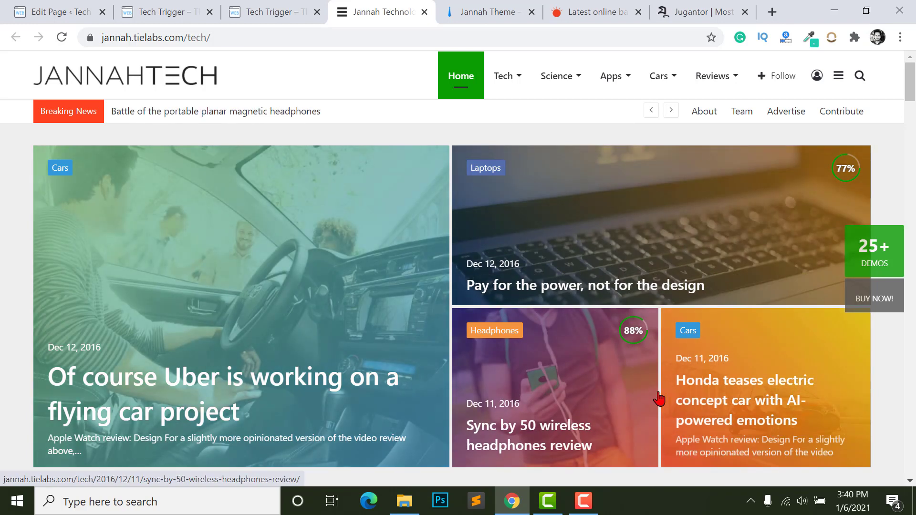
Return to the Home page editor and choose the Slider #16 layout for the new block.
key("ctrl+1")
scroll(299, 307, "down", 1)
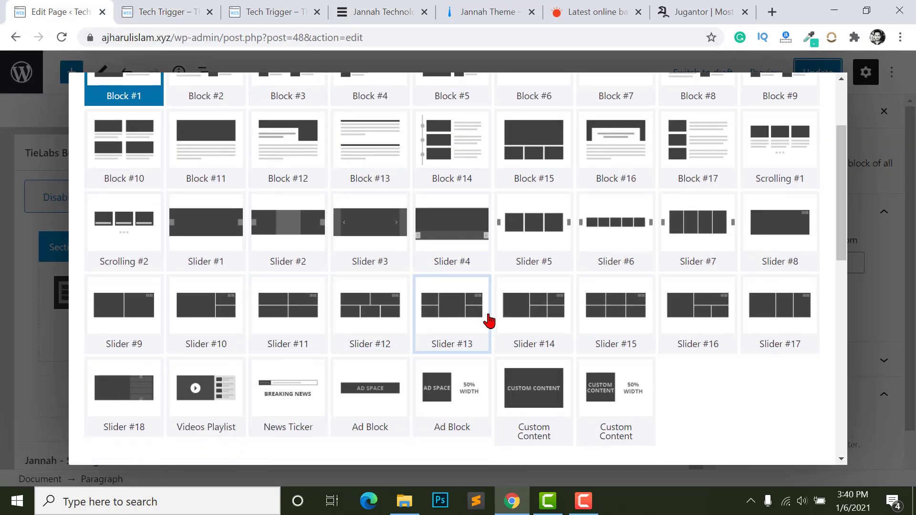
left_click(687, 335)
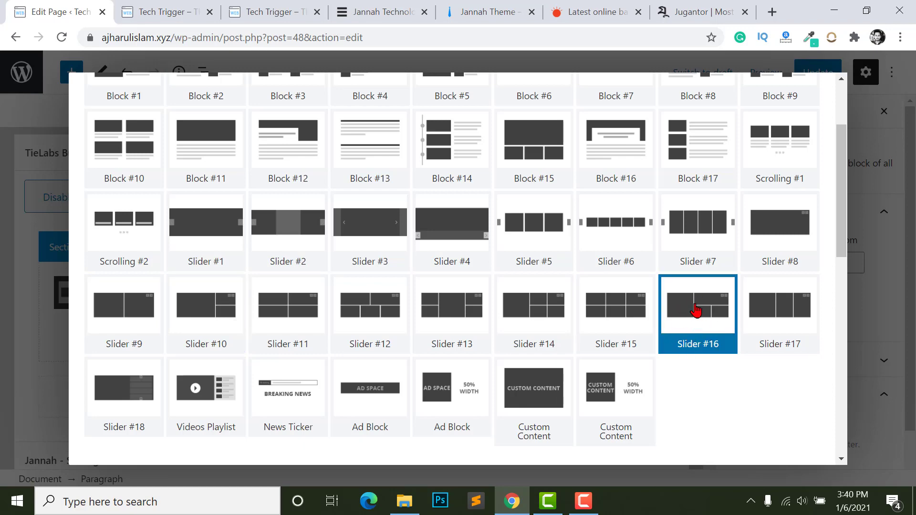
Check the Jannah Tech demo's top slider for a heading and clear the block's custom title in its general settings.
scroll(680, 334, "down", 7)
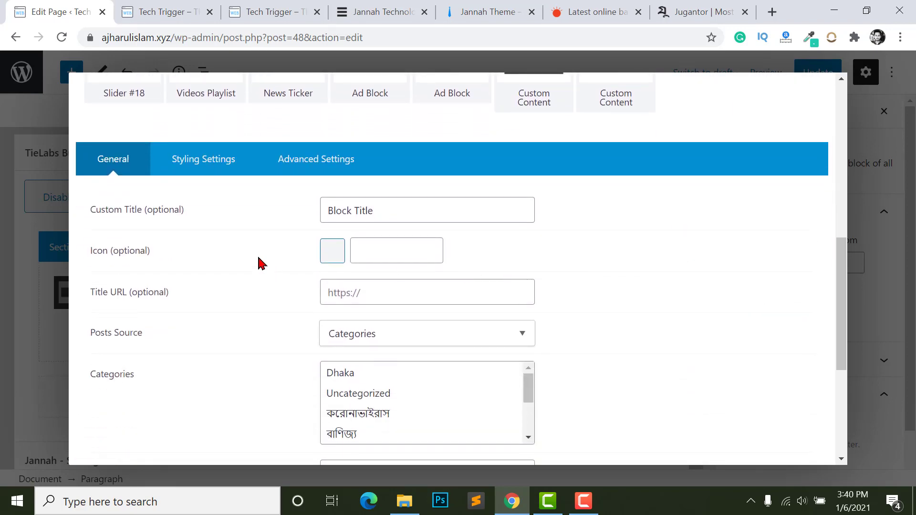
left_click(398, 210)
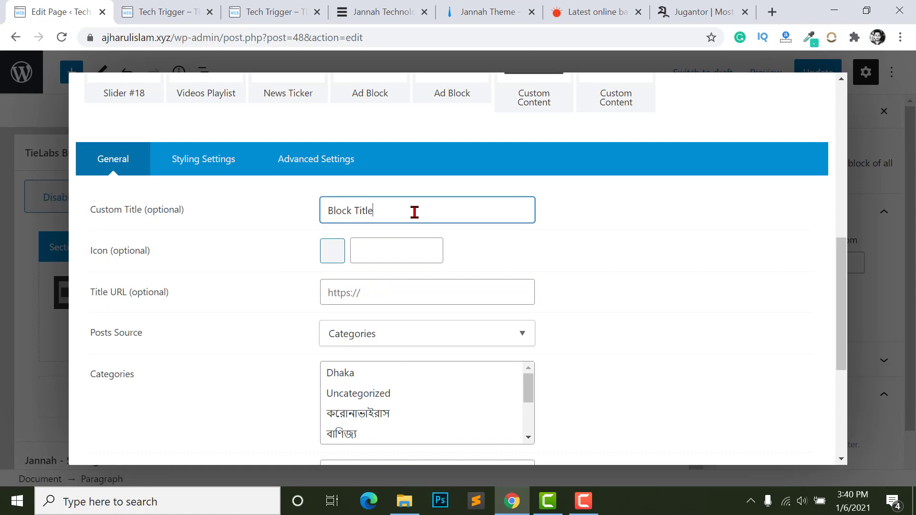
left_click(353, 15)
scroll(280, 265, "down", 4)
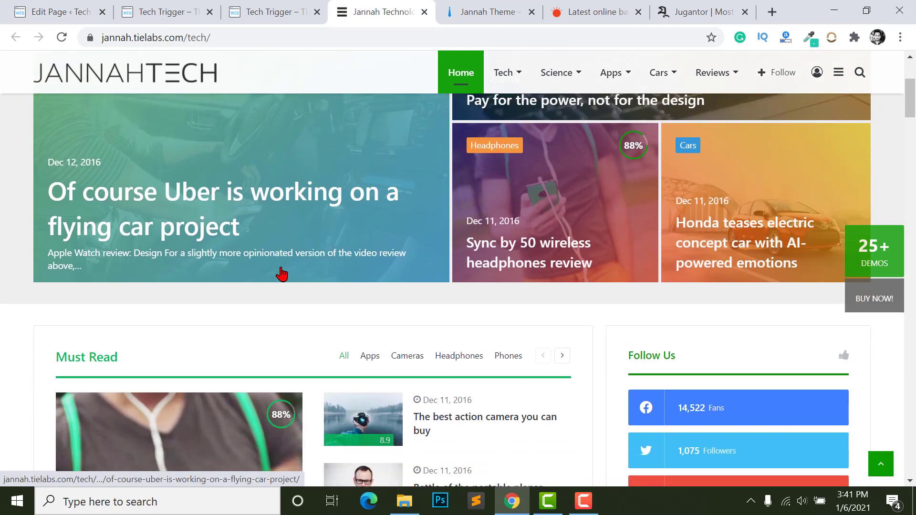
scroll(282, 274, "up", 4)
left_click(71, 11)
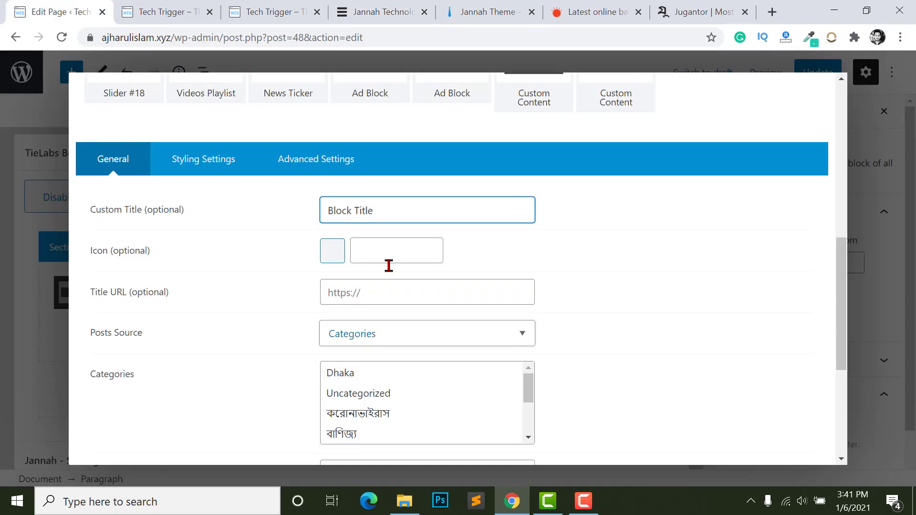
left_click_drag(383, 208, 210, 205)
key("BackSpace")
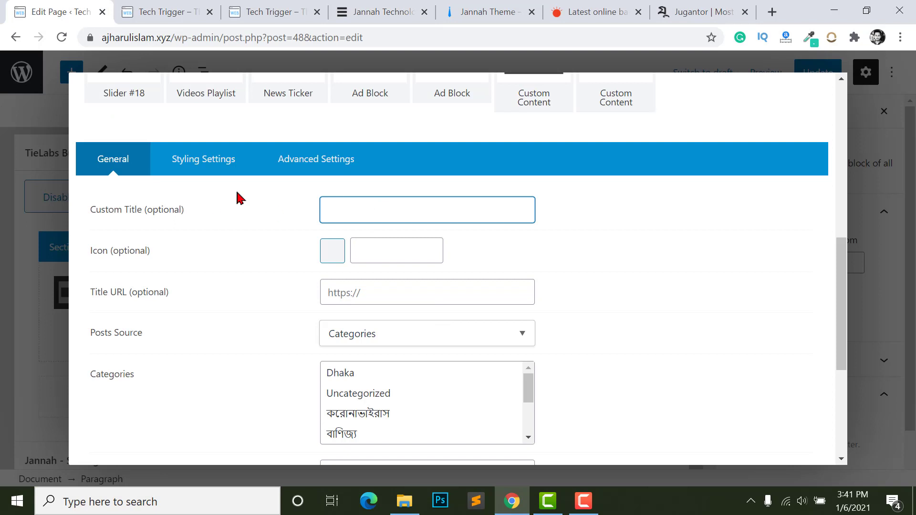
left_click(278, 311)
Review the optional icon and Title URL settings of the slider block.
scroll(296, 310, "down", 2)
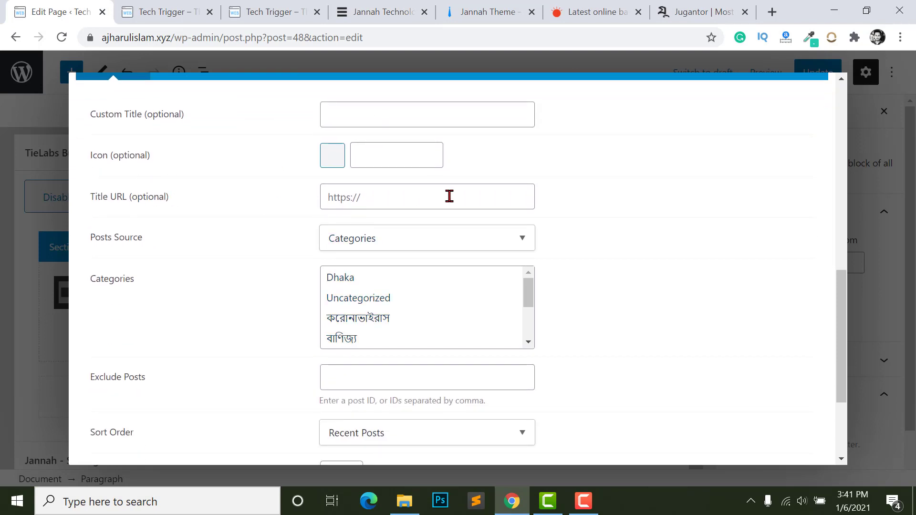
scroll(316, 194, "up", 2)
scroll(245, 192, "down", 2)
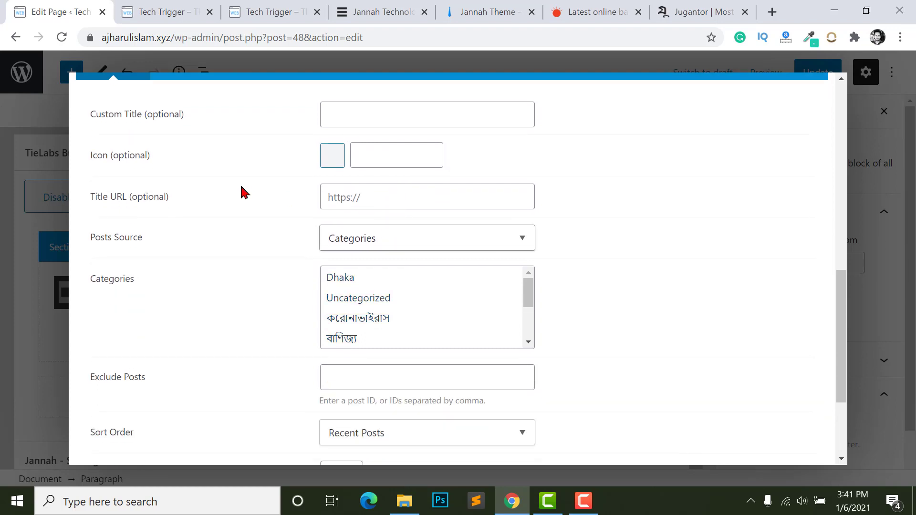
left_click(403, 200)
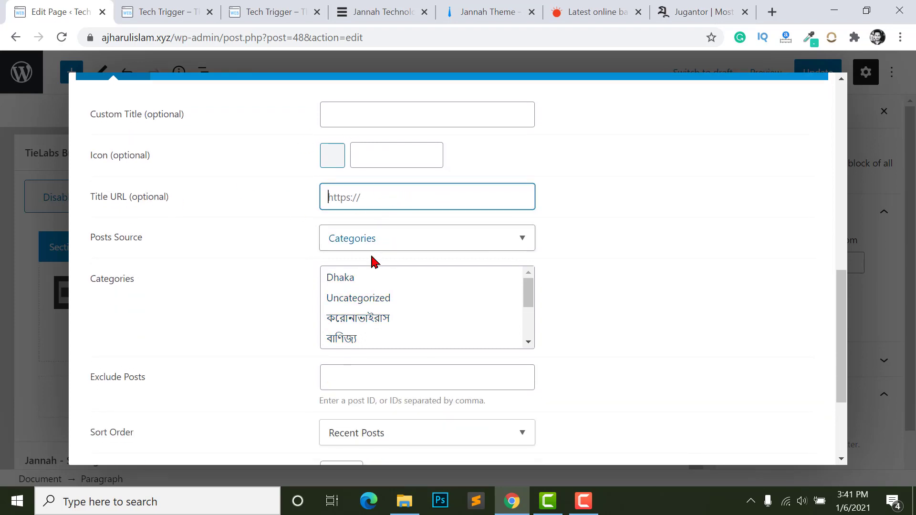
scroll(348, 229, "down", 1)
scroll(229, 205, "up", 1)
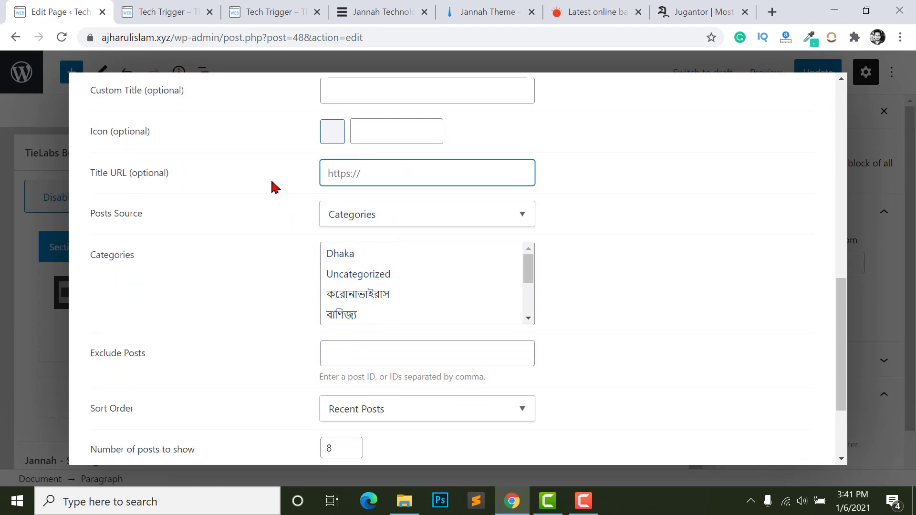
Try Tags as the slider block's posts source and set it back to Categories.
left_click(380, 217)
left_click(257, 222)
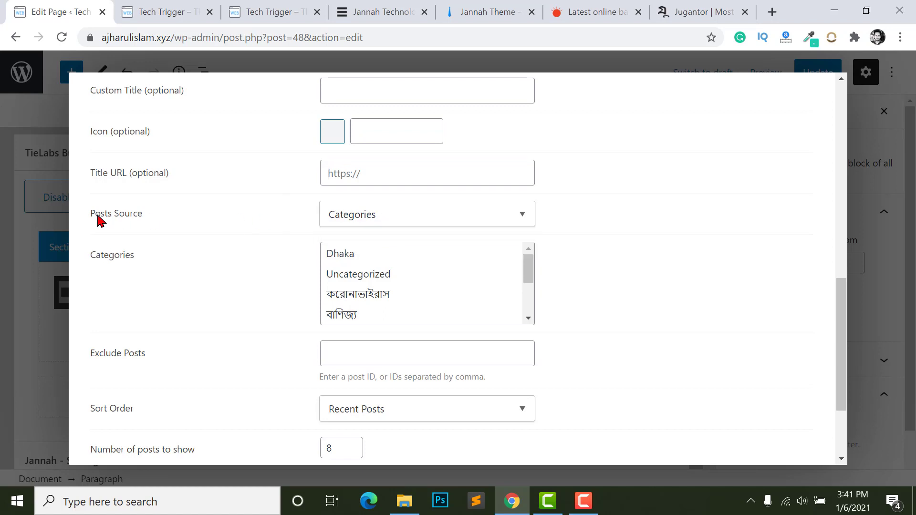
left_click(370, 219)
left_click(353, 248)
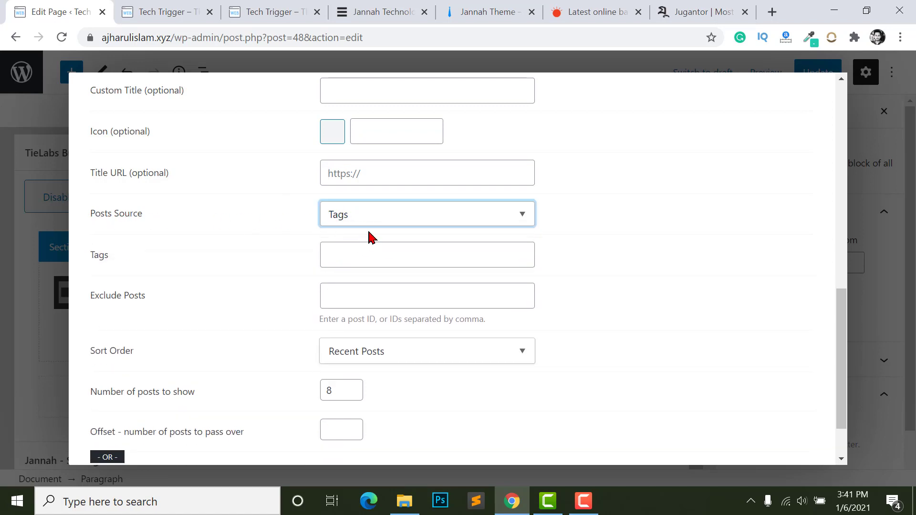
left_click(373, 217)
left_click(353, 233)
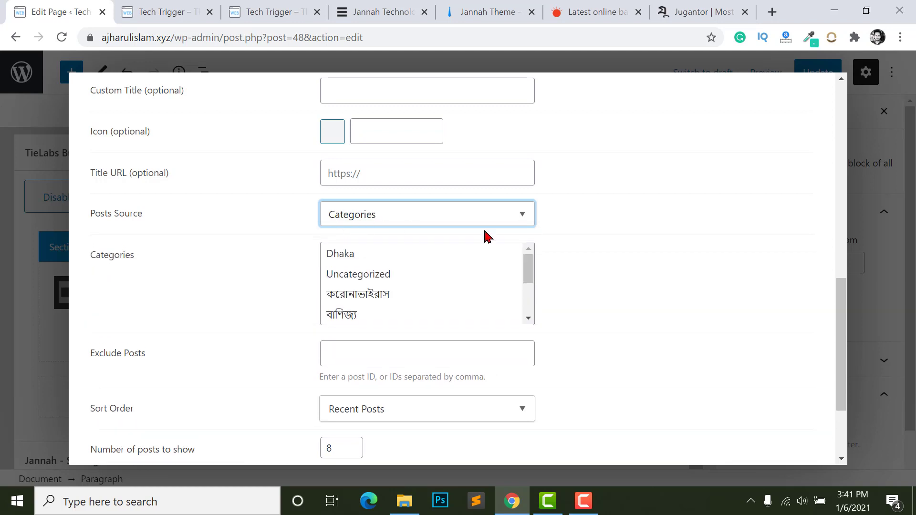
Look through the Categories list and examine the Exclude Posts setting of the slider block.
scroll(392, 286, "down", 1)
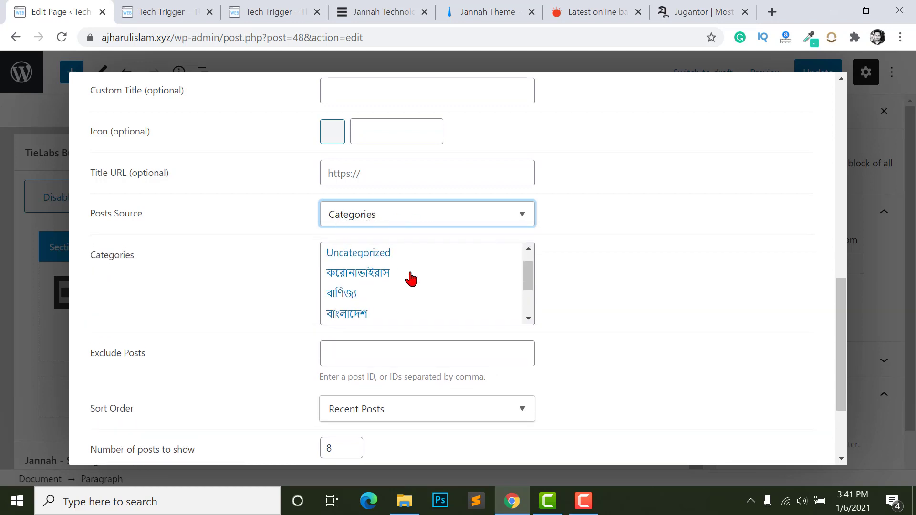
scroll(409, 276, "up", 1)
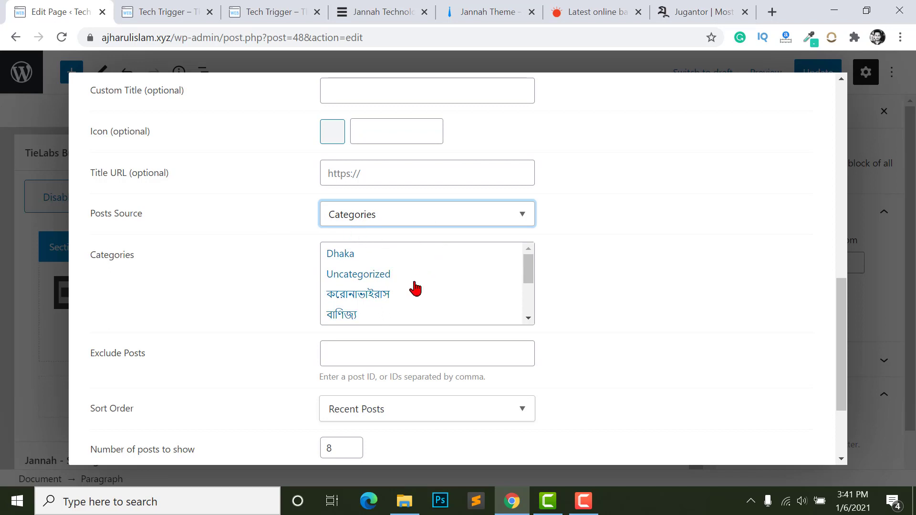
scroll(337, 292, "down", 5)
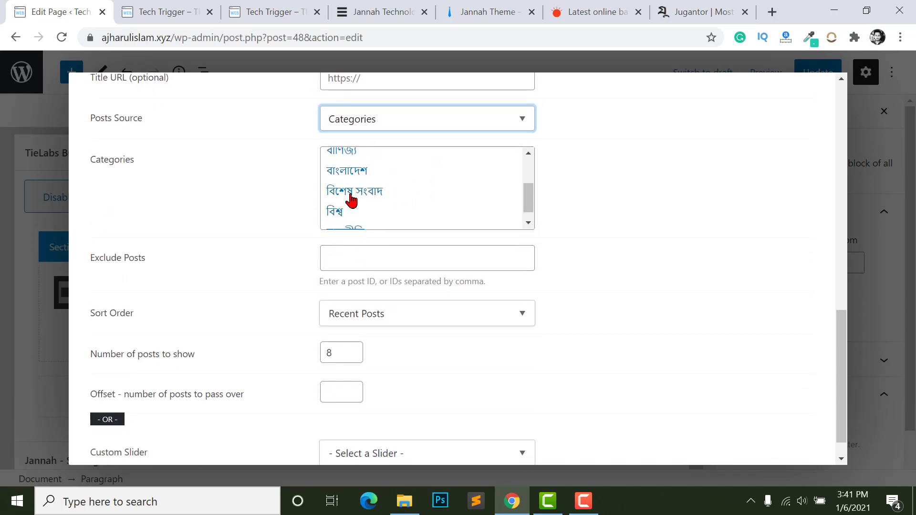
scroll(344, 183, "up", 1)
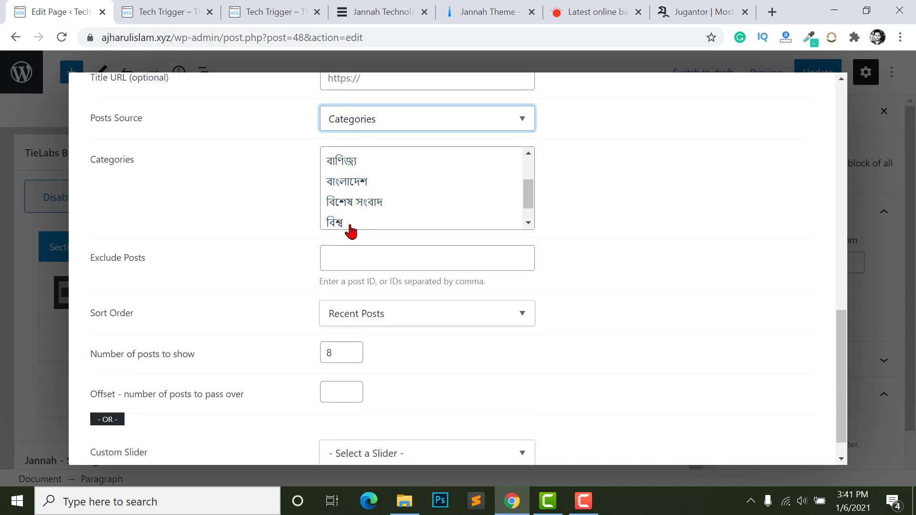
scroll(360, 205, "up", 1)
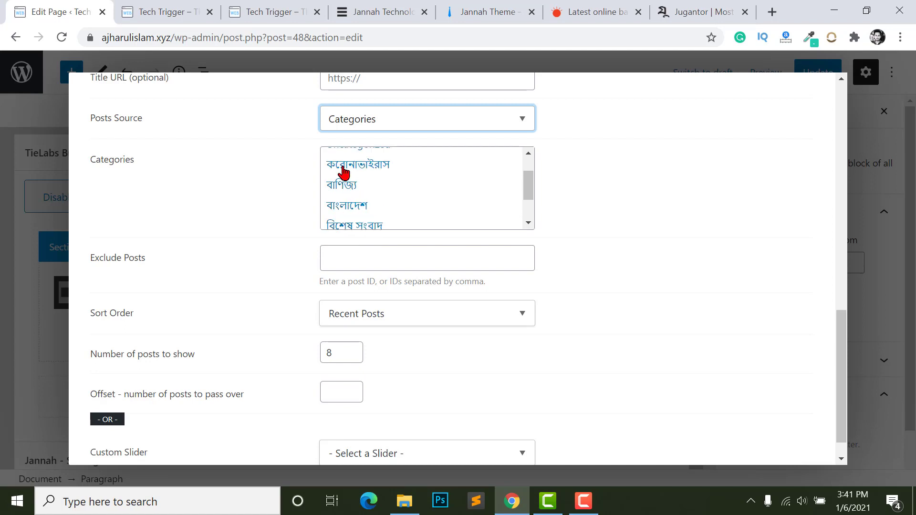
scroll(351, 205, "up", 2)
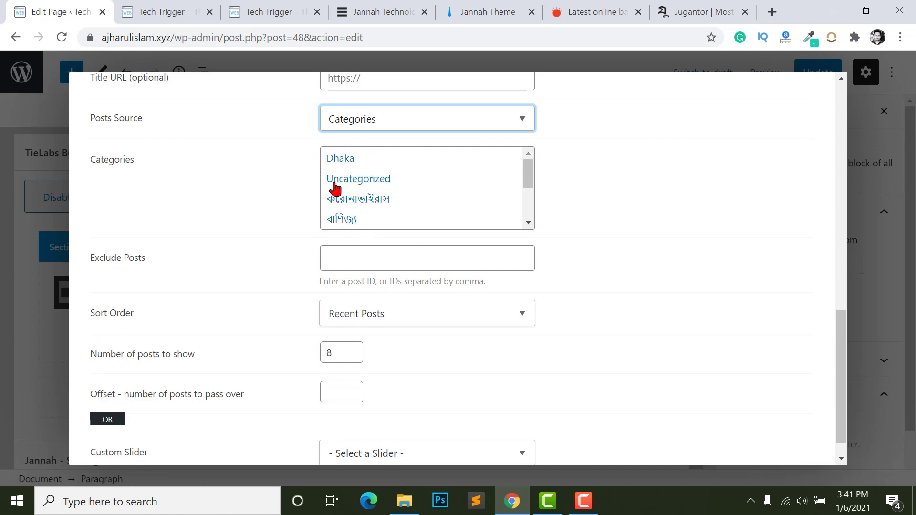
scroll(389, 247, "down", 1)
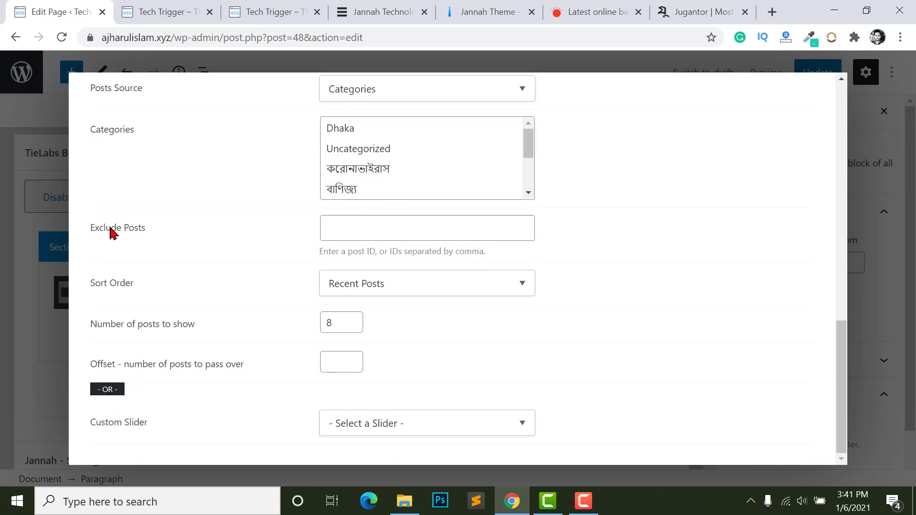
left_click(355, 236)
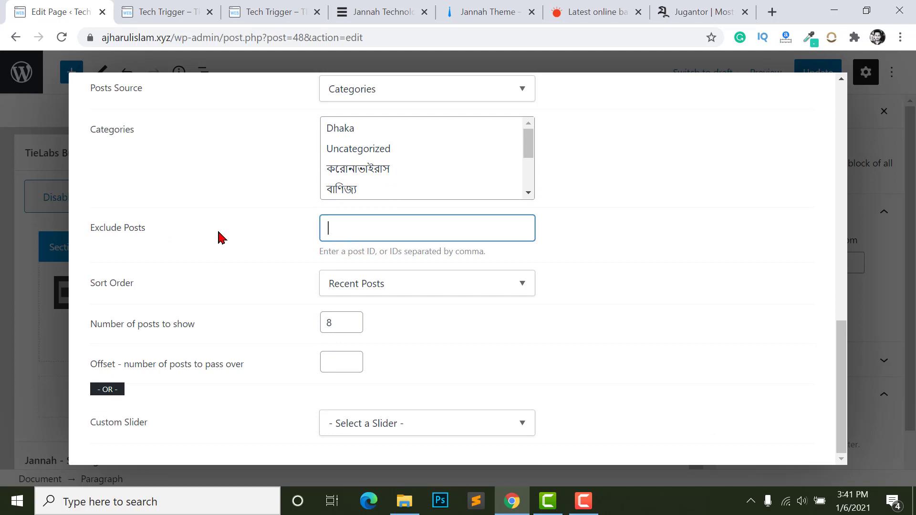
left_click(105, 230)
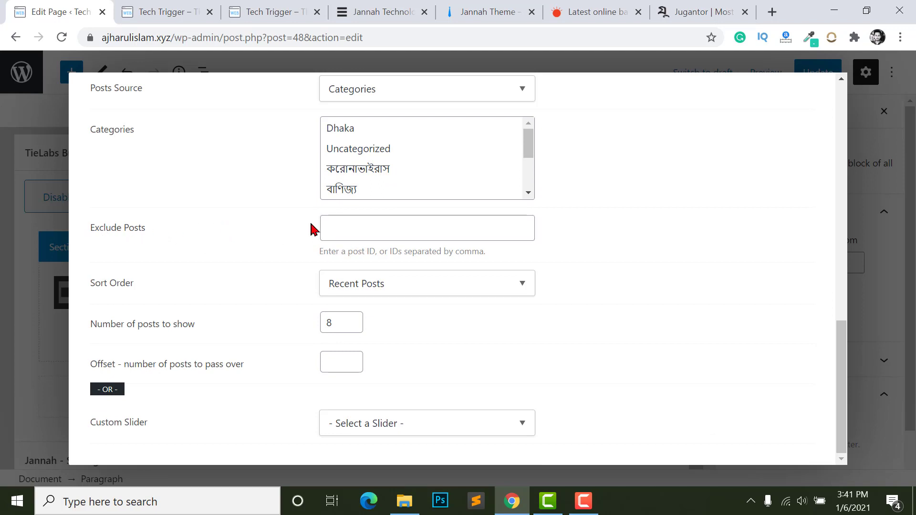
Examine the Exclude Posts setting and its post ID hint, and look through the slider block's Categories list.
left_click(363, 238)
left_click_drag(364, 257, 380, 253)
left_click(412, 250)
left_click_drag(376, 253, 360, 255)
left_click(345, 227)
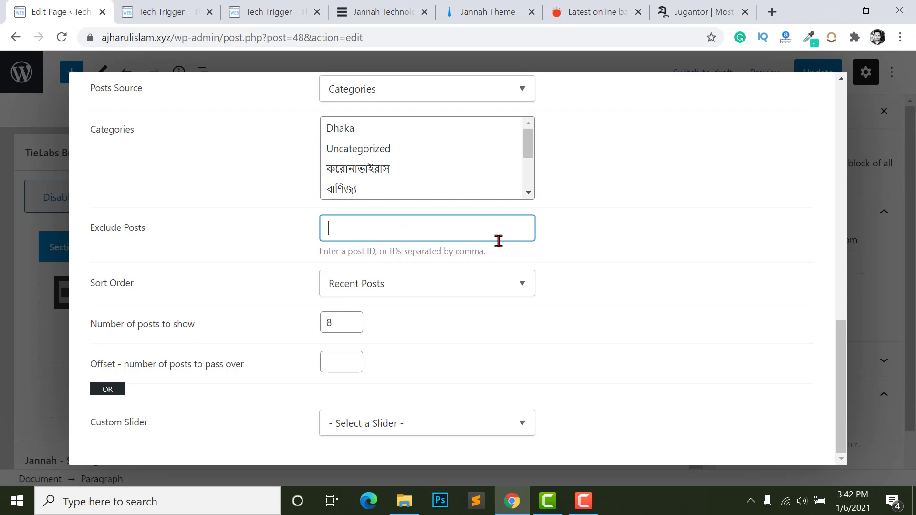
scroll(380, 239, "up", 2)
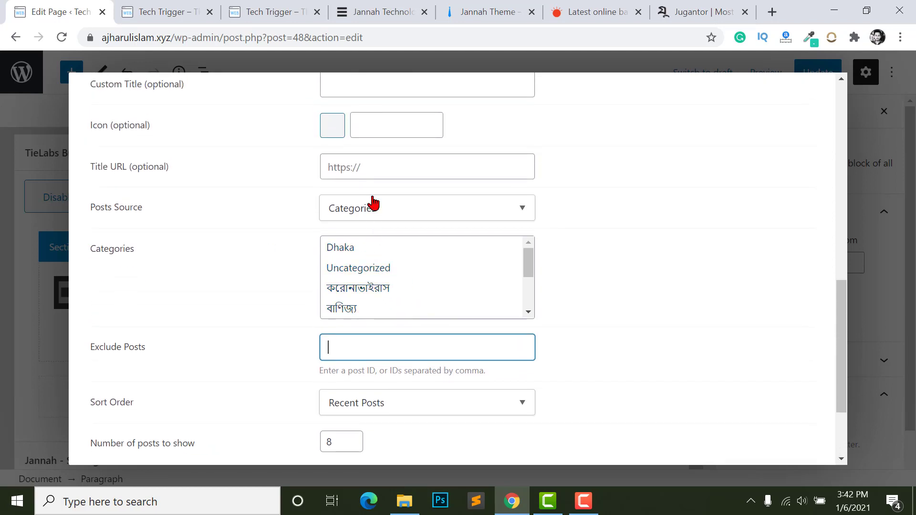
scroll(364, 298, "down", 2)
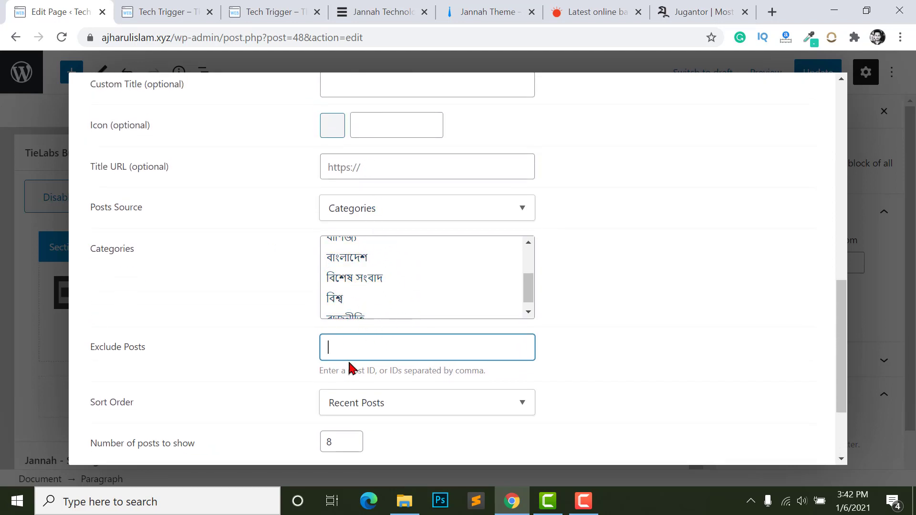
scroll(406, 334, "down", 2)
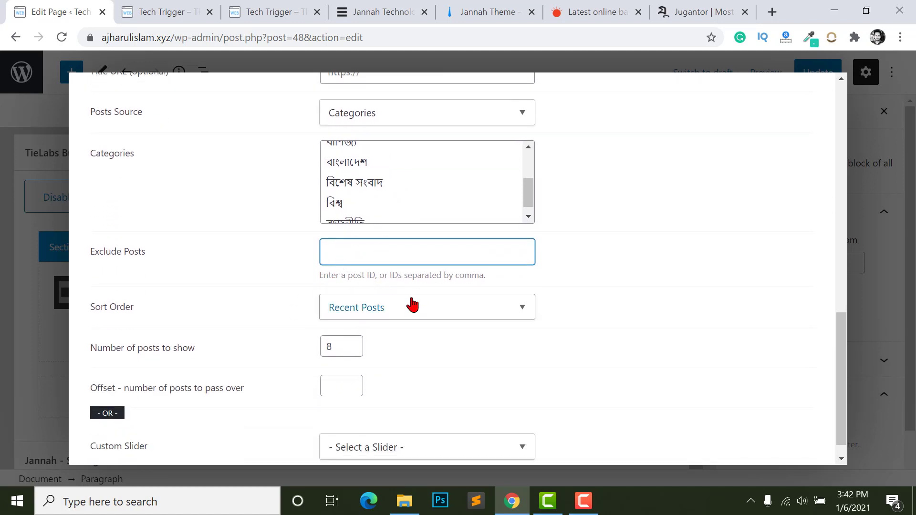
scroll(362, 301, "down", 1)
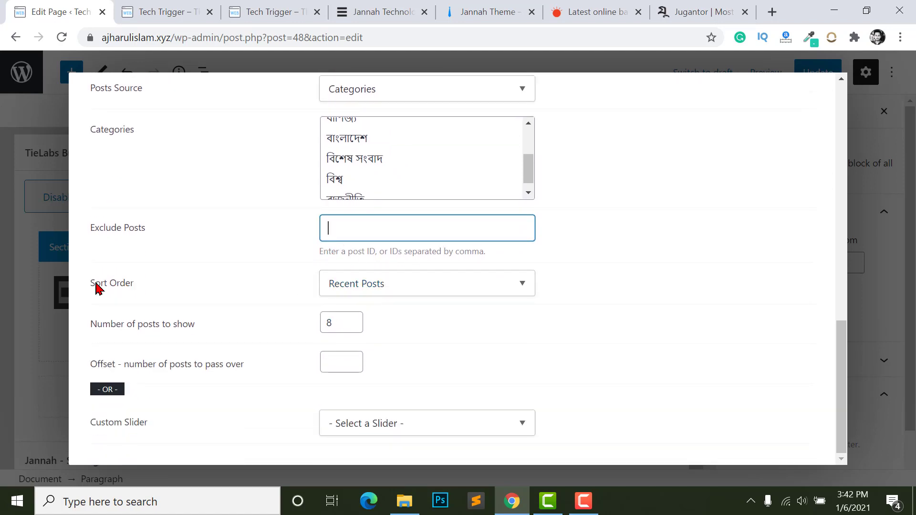
Review the slider block's Sort Order options and keep Recent Posts selected.
left_click(374, 292)
left_click(362, 303)
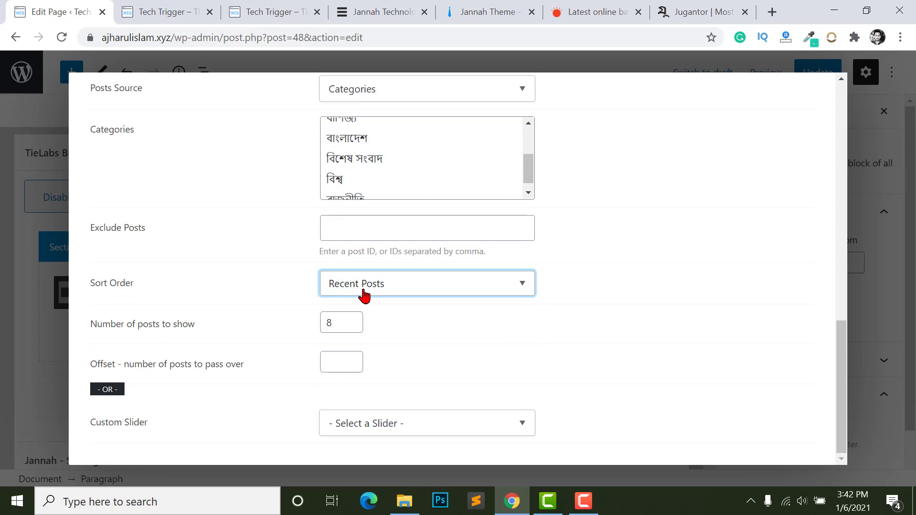
left_click(364, 292)
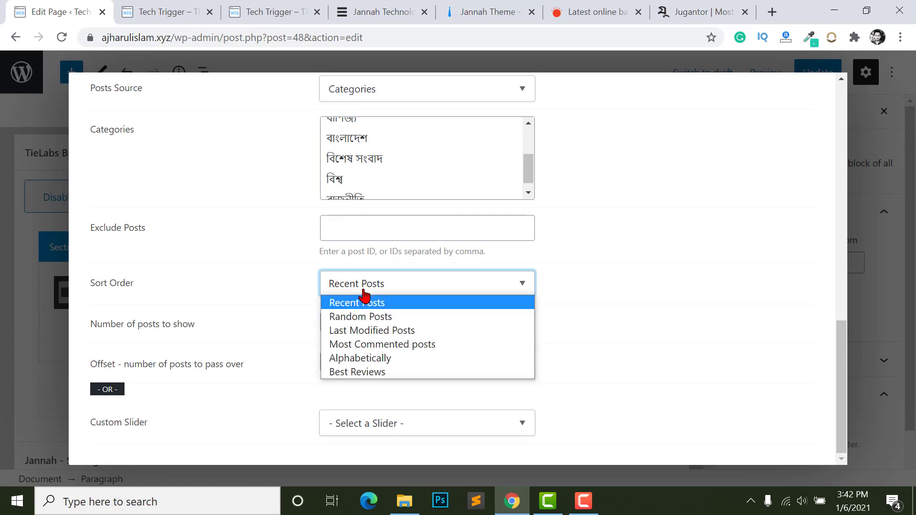
left_click(375, 303)
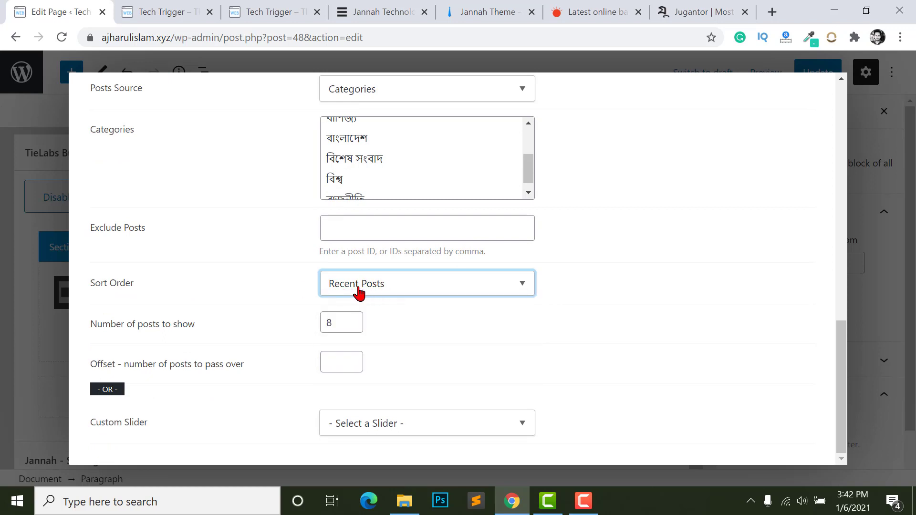
left_click(359, 293)
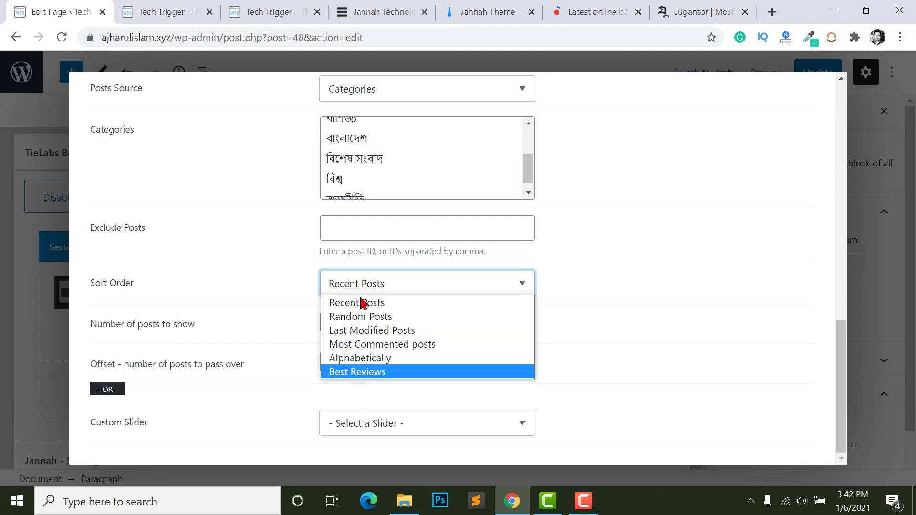
left_click(374, 299)
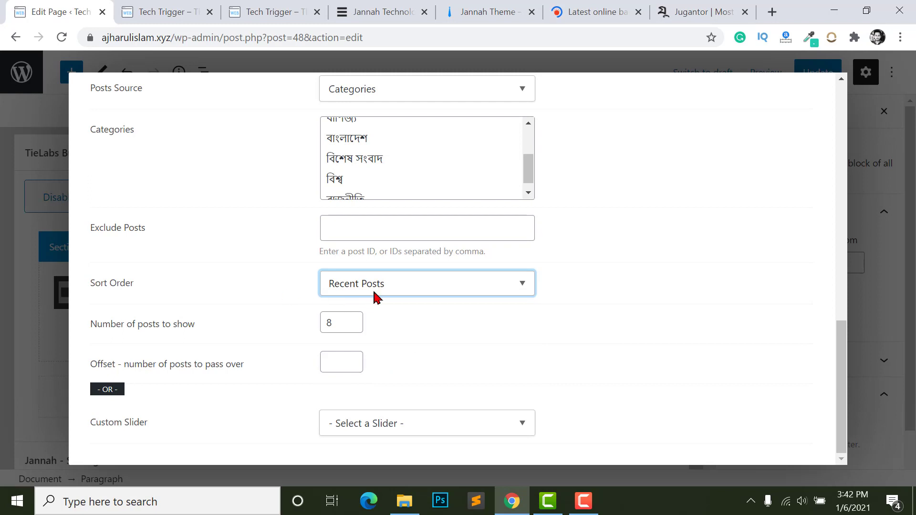
left_click(143, 334)
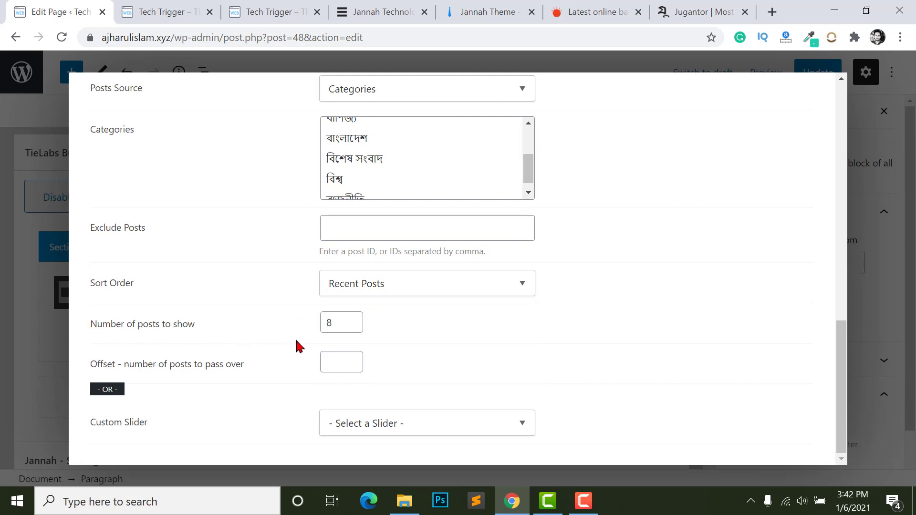
Check how many posts the Jannah Tech demo's top slider holds and set the block's number of posts to show to 4.
left_click(336, 320)
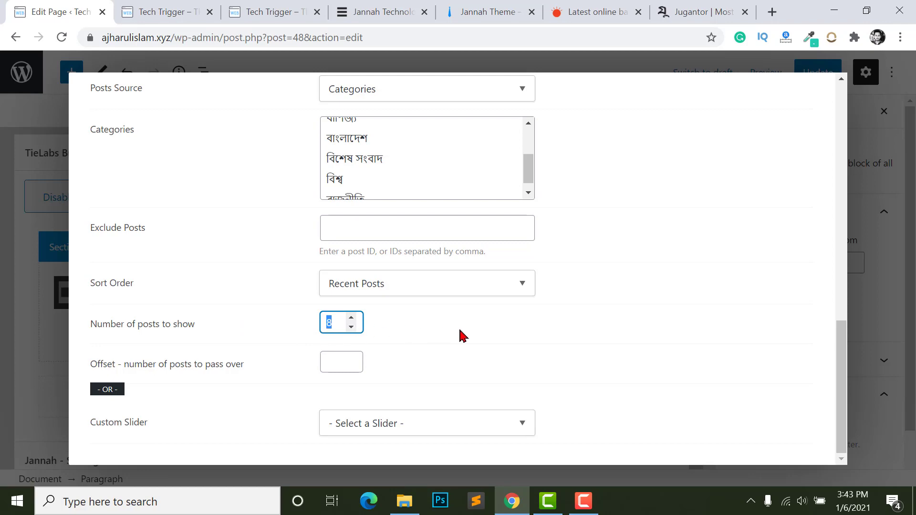
left_click(384, 11)
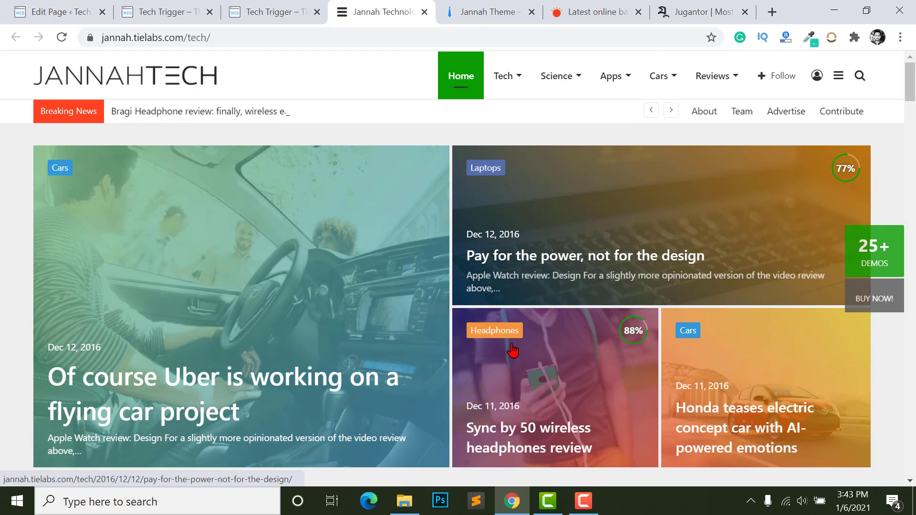
left_click(38, 9)
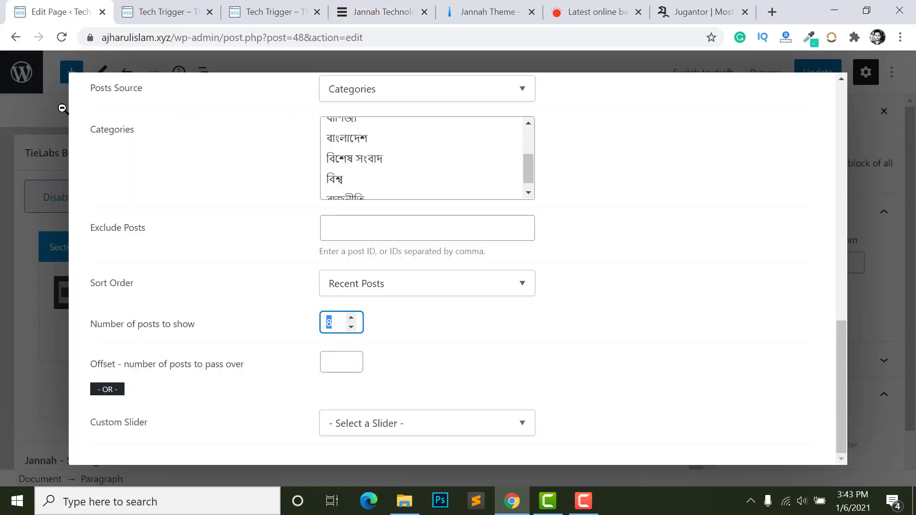
left_click(300, 430)
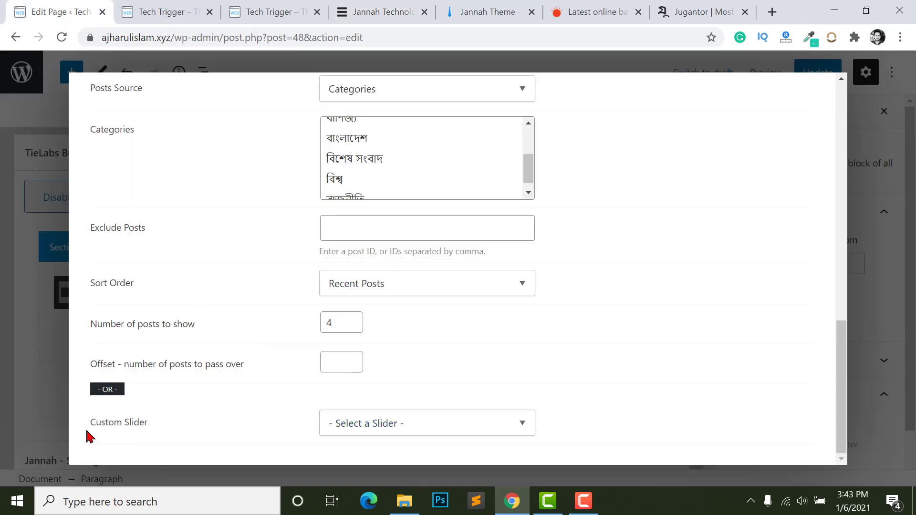
Check the Custom Slider choices of the slider block without selecting one.
left_click(328, 427)
left_click(179, 437)
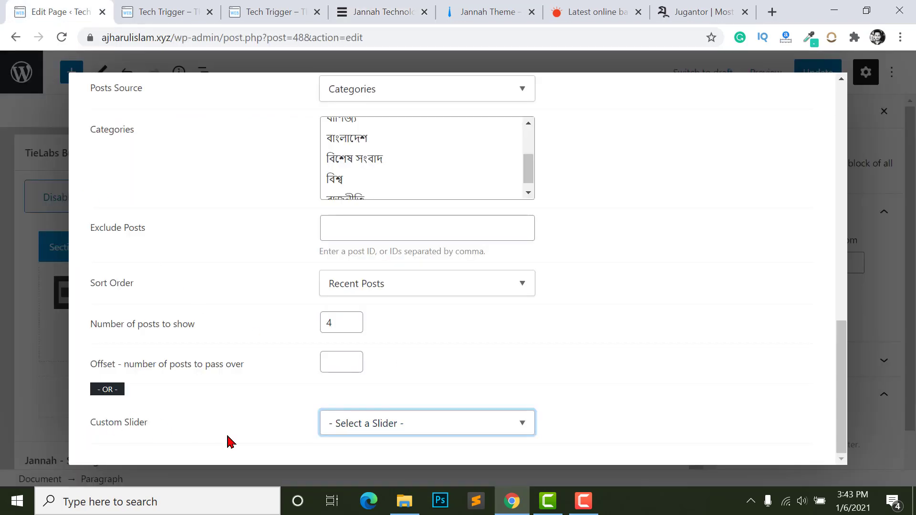
left_click(384, 428)
left_click(227, 403)
Finish editing the slider block and update the Home page.
scroll(618, 409, "up", 15)
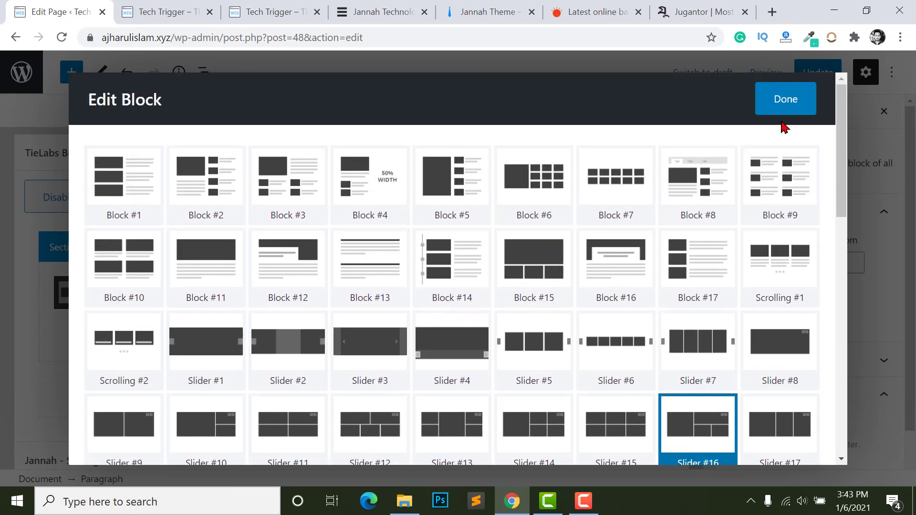
left_click(772, 99)
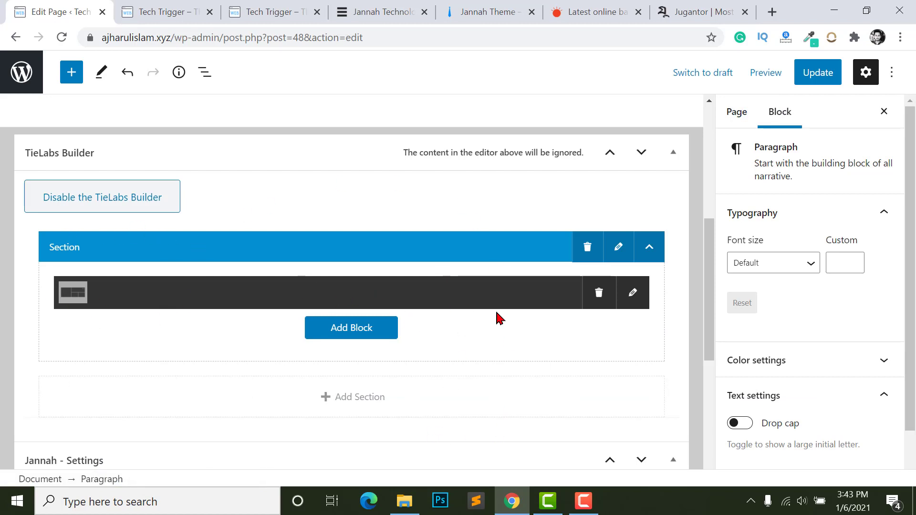
left_click(827, 72)
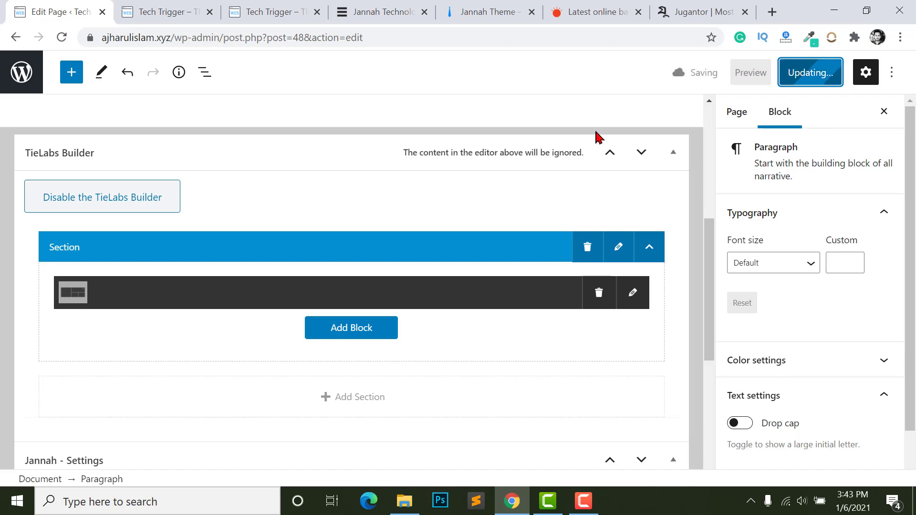
Reload the live Tech Trigger home page and compare its post slider with the Jannah Tech demo.
left_click(163, 12)
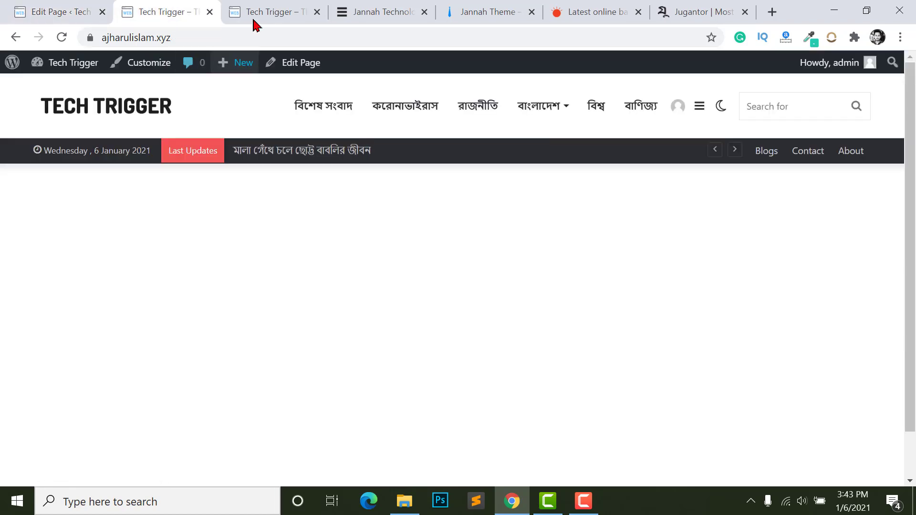
left_click(62, 37)
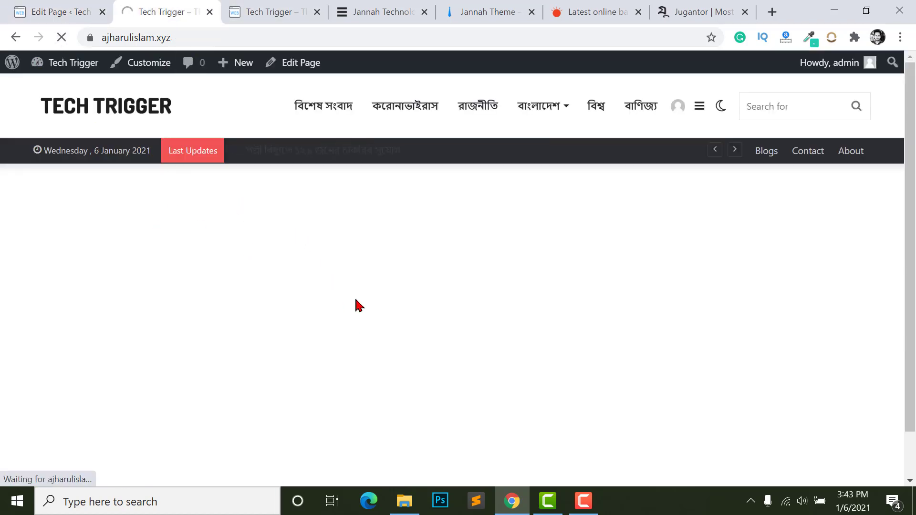
scroll(233, 238, "down", 1)
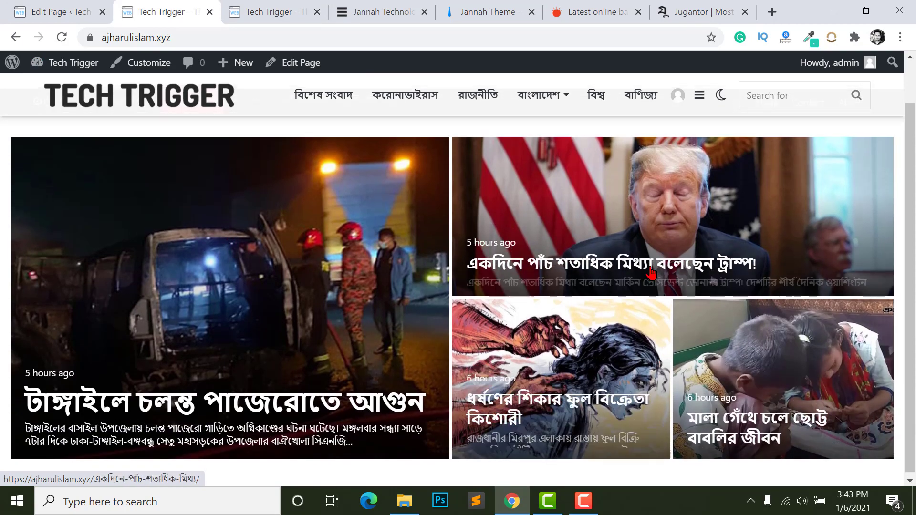
key("ctrl+Tab")
key("ctrl+Tab")
scroll(205, 374, "down", 1)
scroll(739, 376, "up", 2)
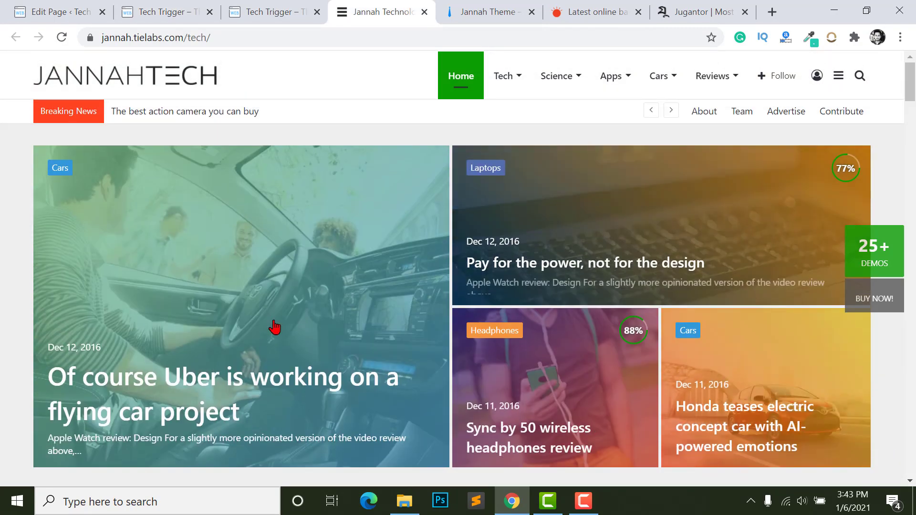
Reopen the section's slider block for editing and review its general settings down to the Custom Slider option.
left_click(61, 12)
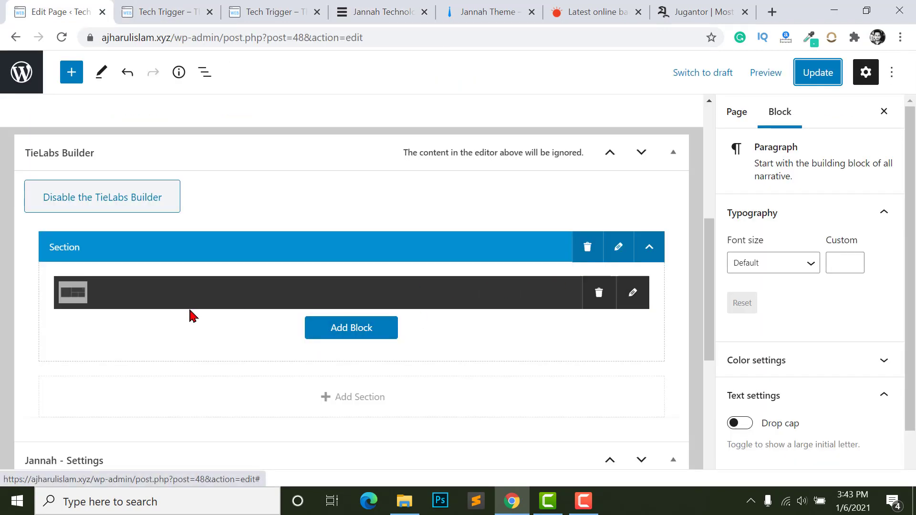
left_click(632, 300)
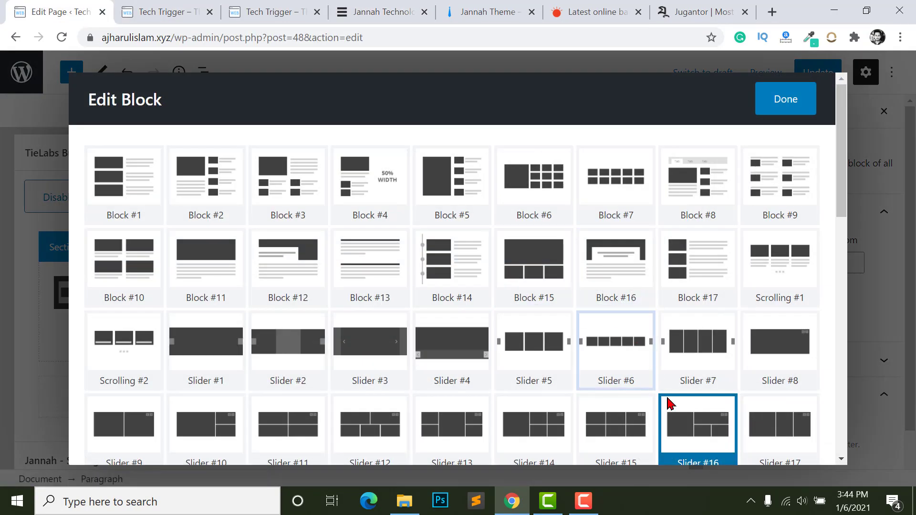
scroll(675, 379, "down", 3)
left_click(222, 291)
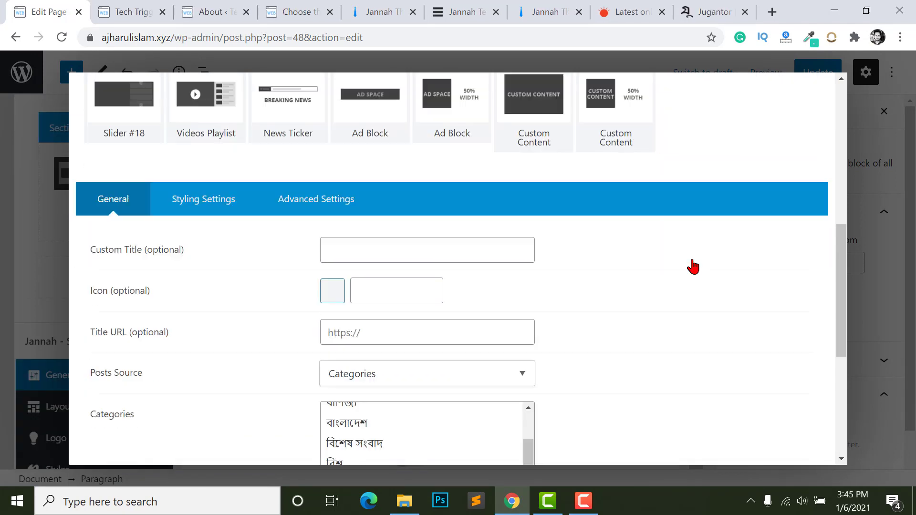
scroll(676, 253, "down", 3)
scroll(267, 373, "down", 3)
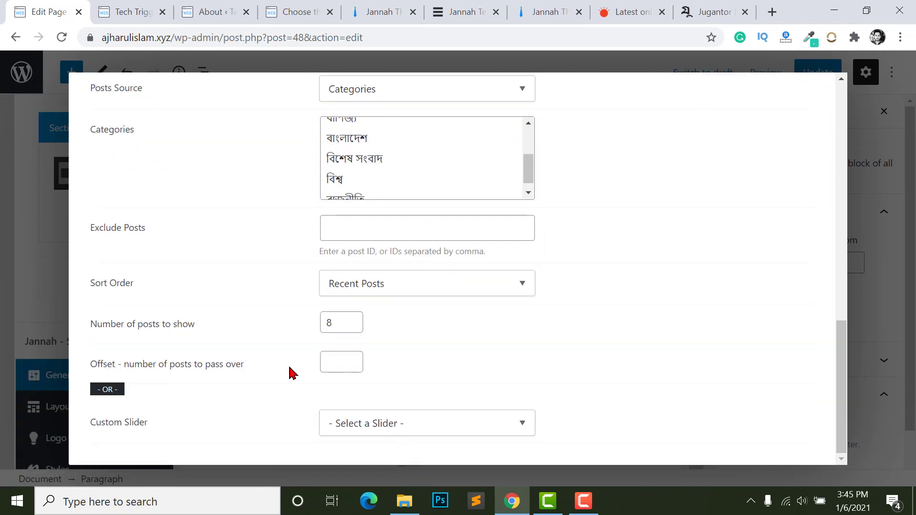
scroll(260, 341, "up", 8)
Set the slider block's primary color to blue in its styling settings.
left_click(184, 282)
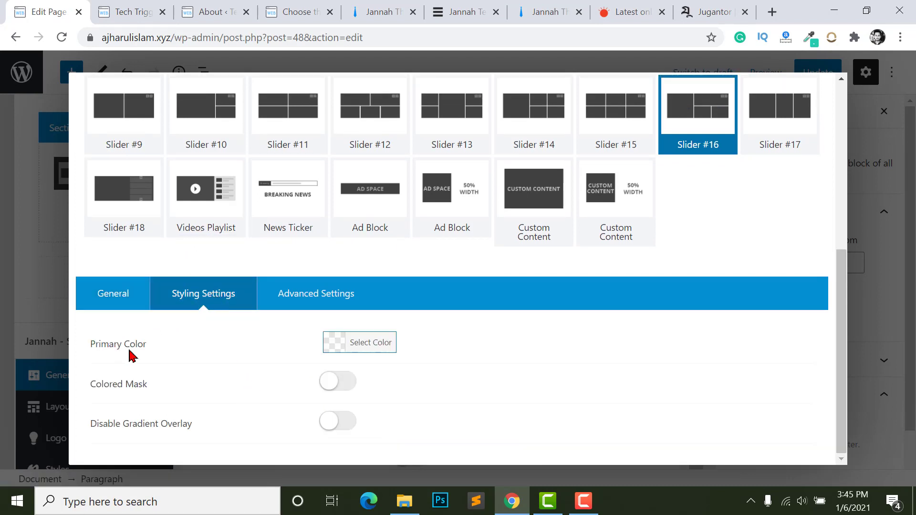
left_click(389, 349)
scroll(405, 391, "down", 1)
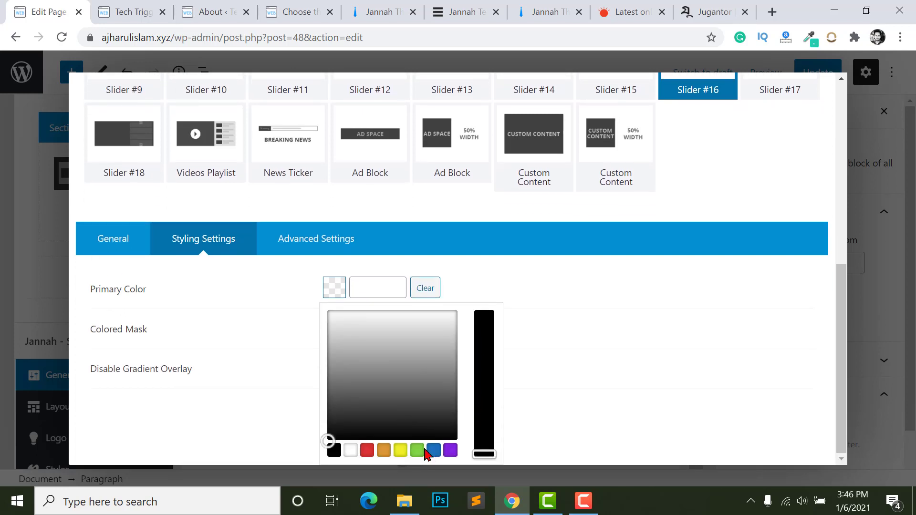
left_click(434, 451)
left_click(241, 317)
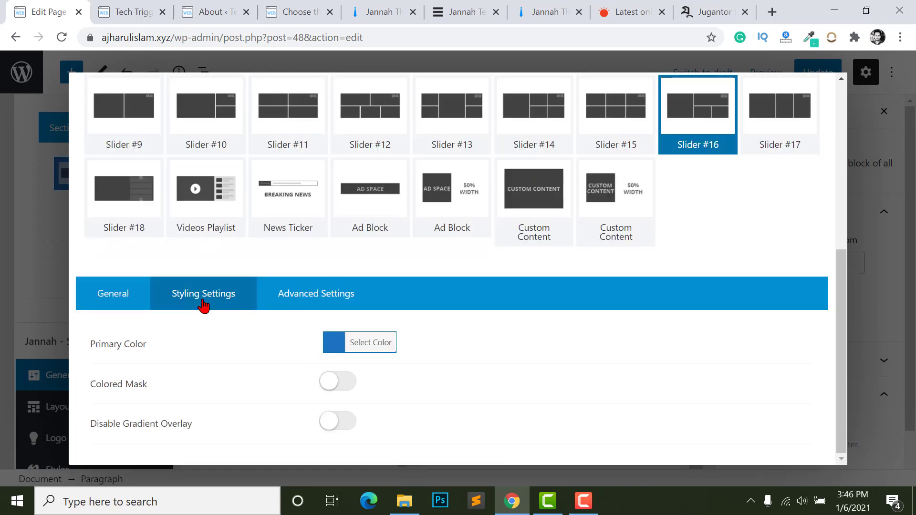
Review the title length and excerpt options in the block's advanced settings against the slider on the live home page.
left_click(310, 294)
scroll(350, 353, "down", 2)
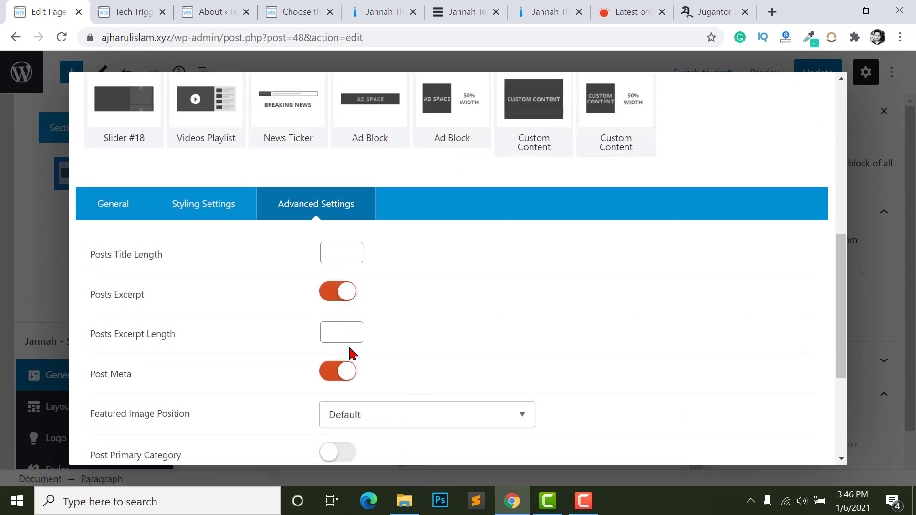
left_click(341, 246)
left_click(126, 12)
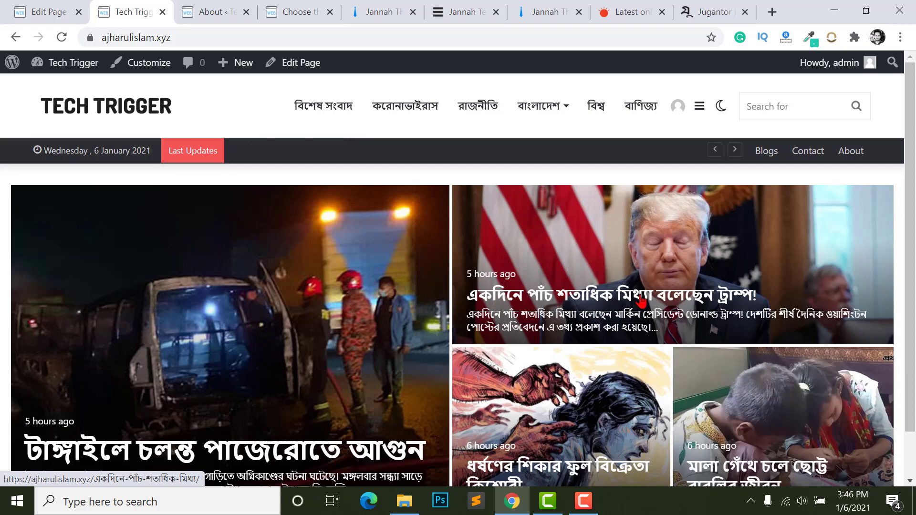
left_click(29, 11)
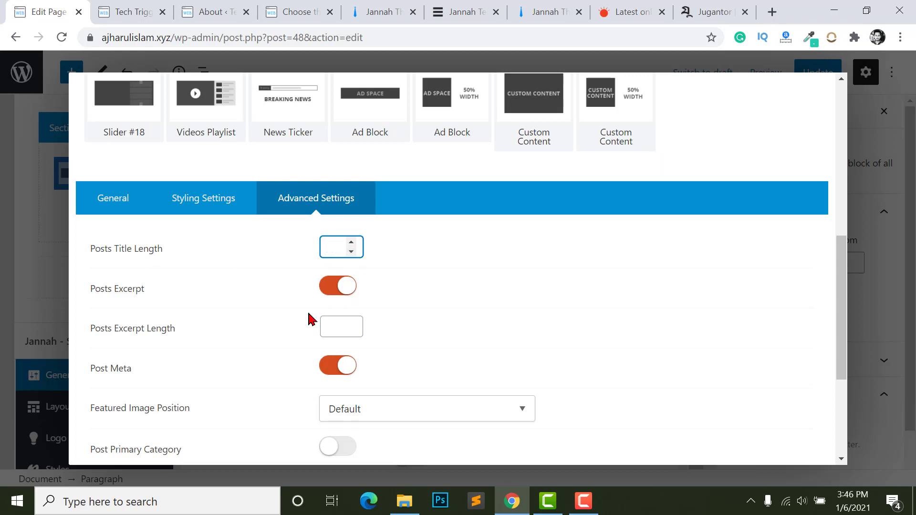
left_click(104, 324)
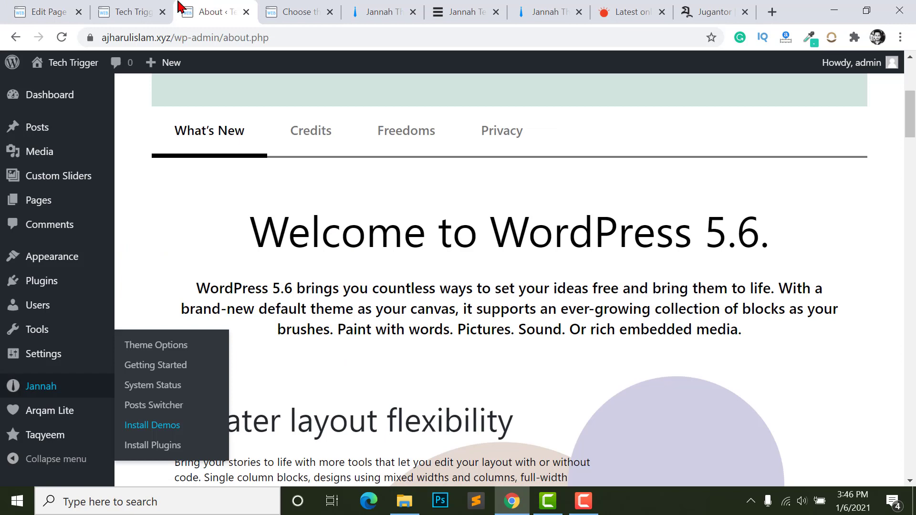
left_click(143, 11)
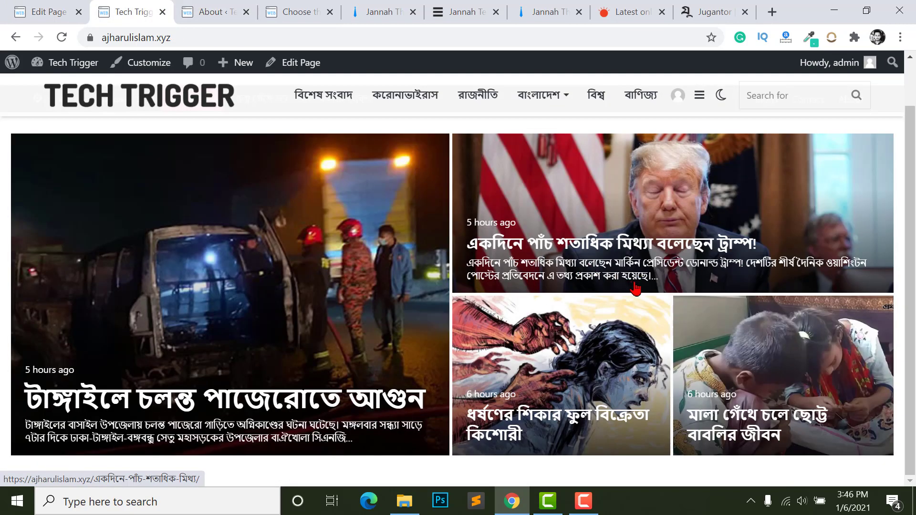
Try switching Posts Excerpt and Post Meta off and back on, checking the live slider for what they control.
left_click(30, 11)
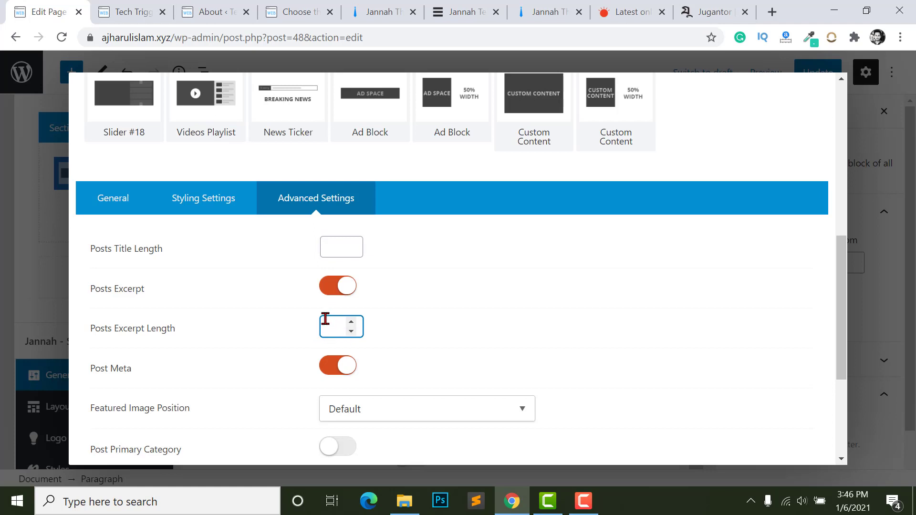
scroll(377, 337, "down", 2)
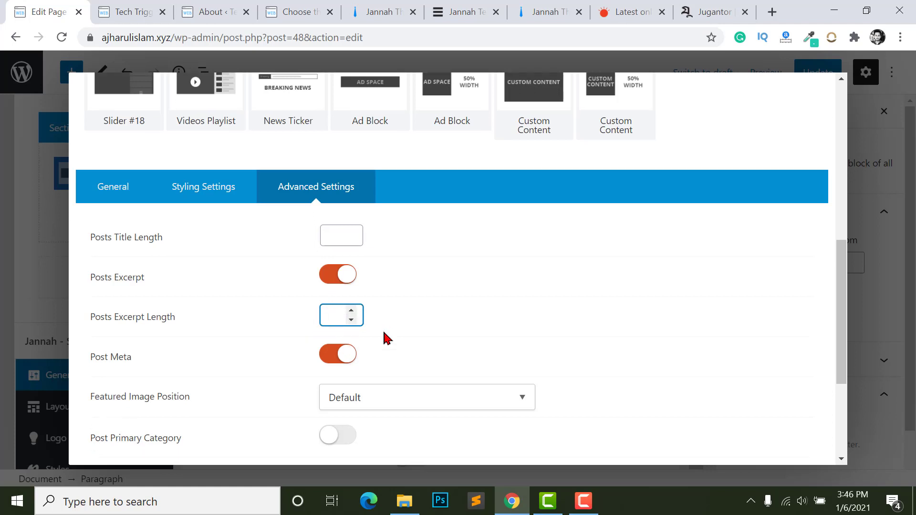
left_click(332, 274)
left_click(332, 275)
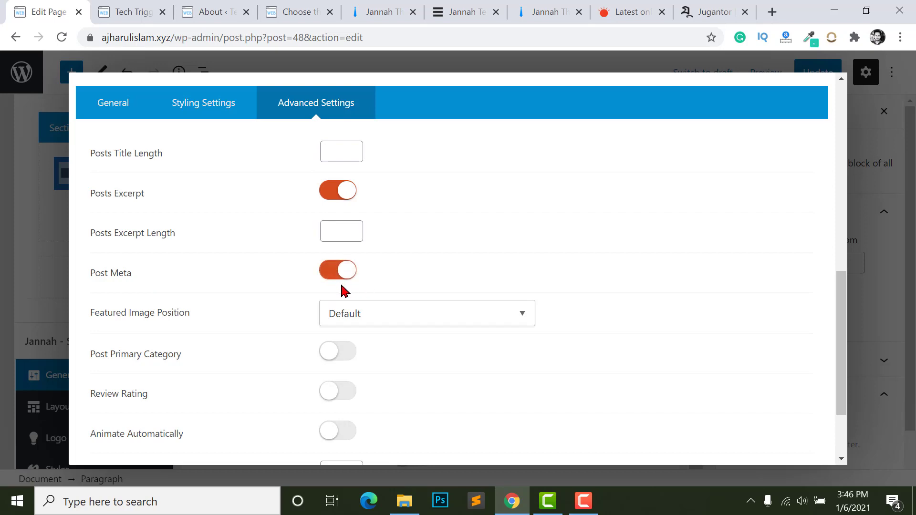
left_click(336, 279)
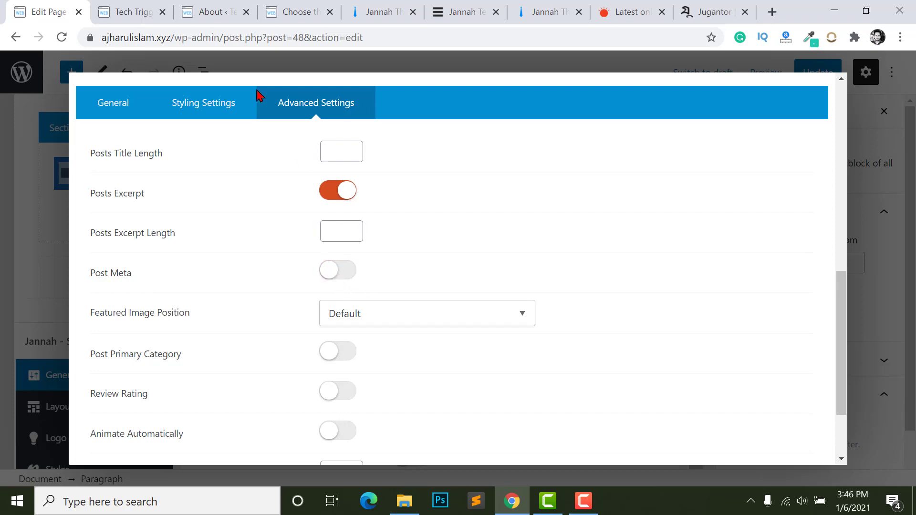
left_click(158, 6)
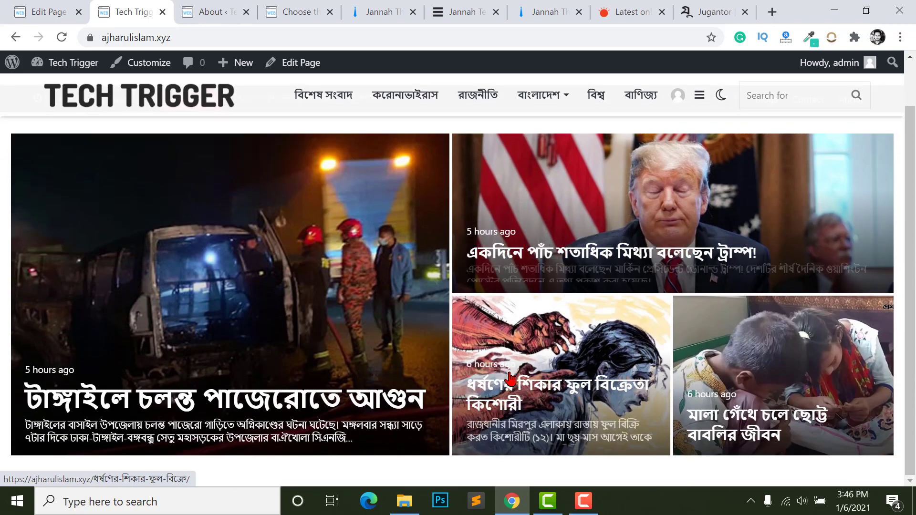
key("ctrl+shift+Tab")
left_click(332, 279)
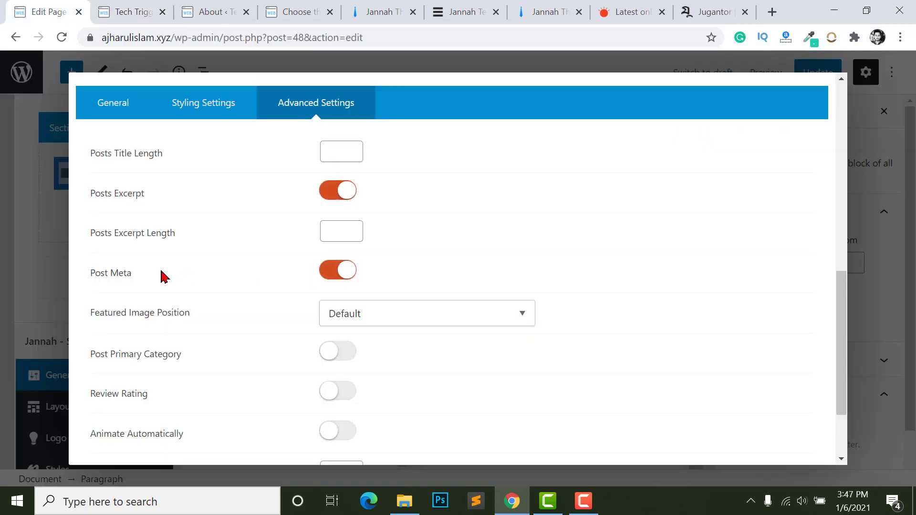
Review the Featured Image Position choices against the live slider and try the Post Primary Category option.
scroll(98, 247, "down", 2)
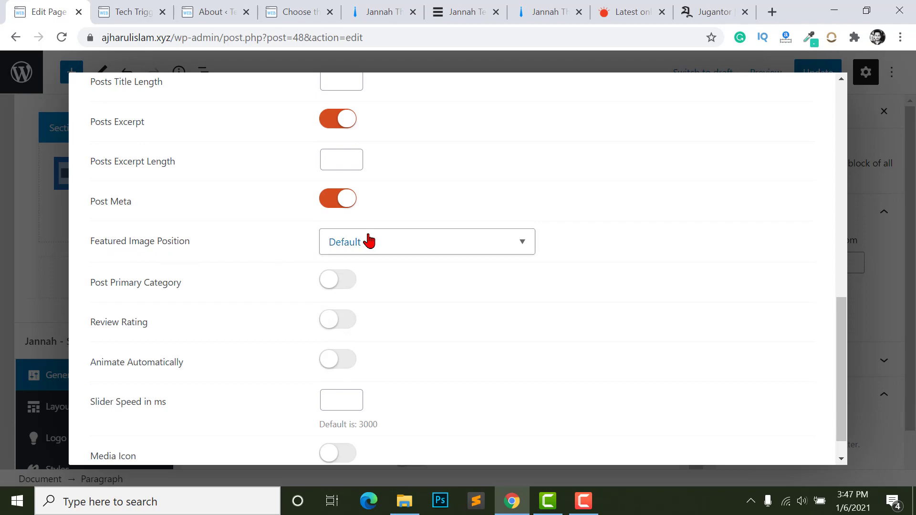
key("ctrl+Tab")
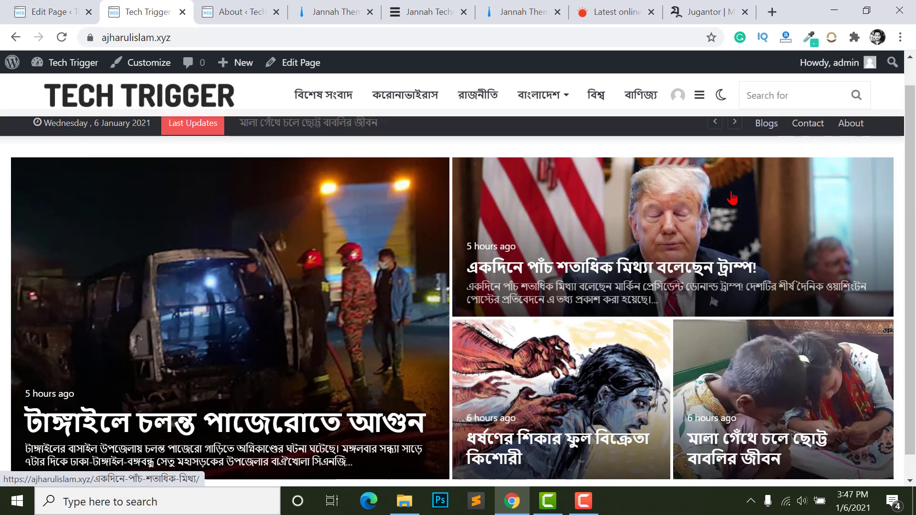
left_click(45, 4)
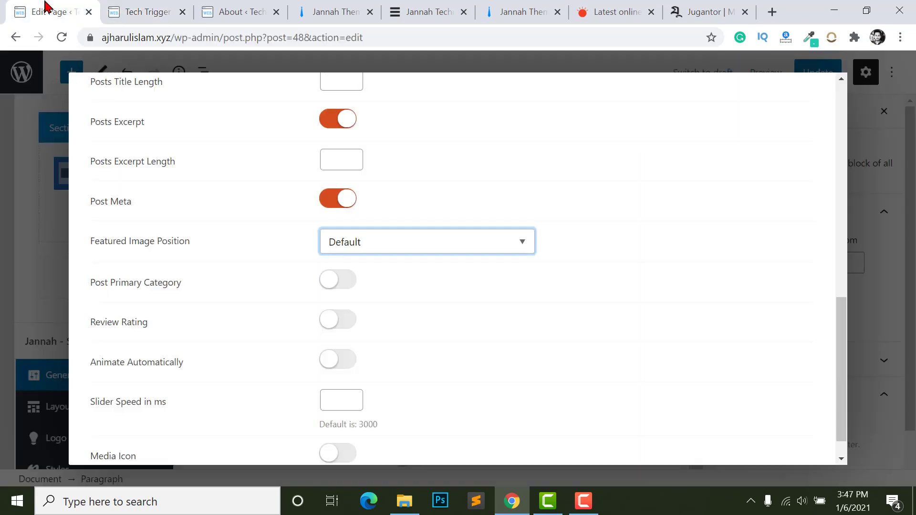
left_click(333, 243)
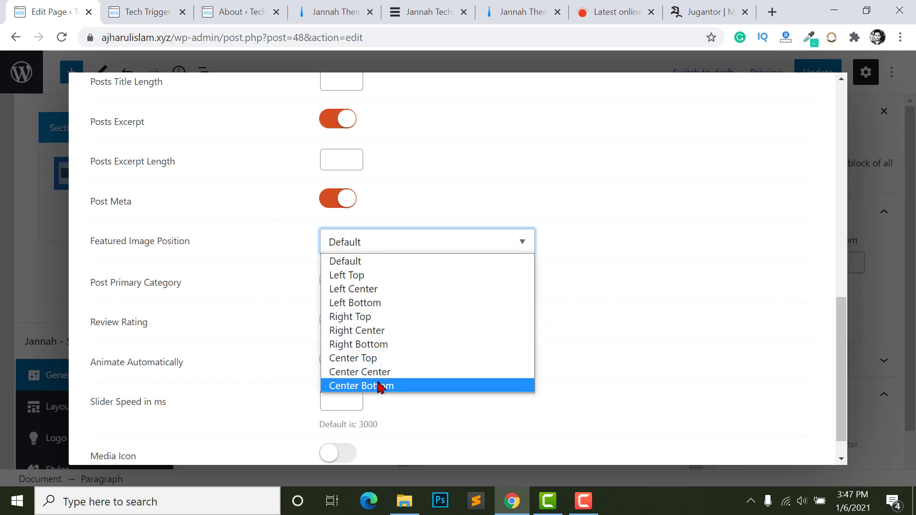
left_click(450, 287)
scroll(340, 288, "down", 1)
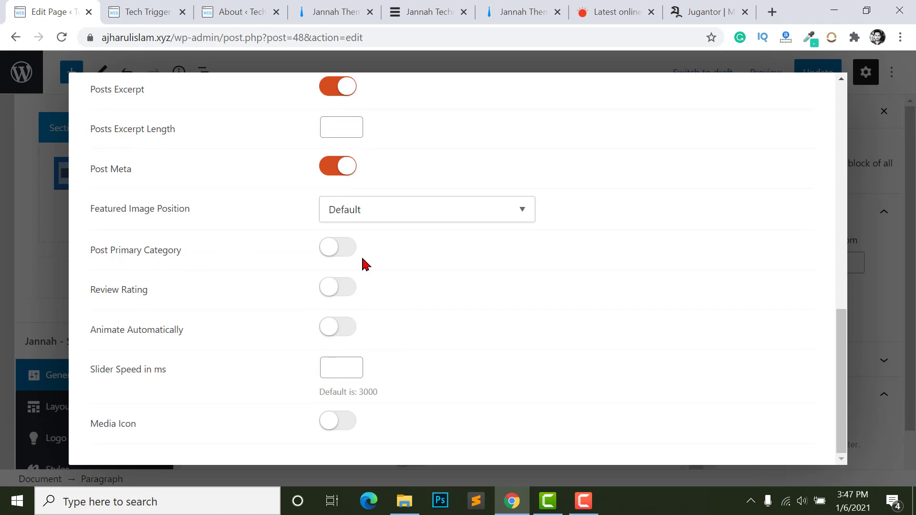
left_click(343, 247)
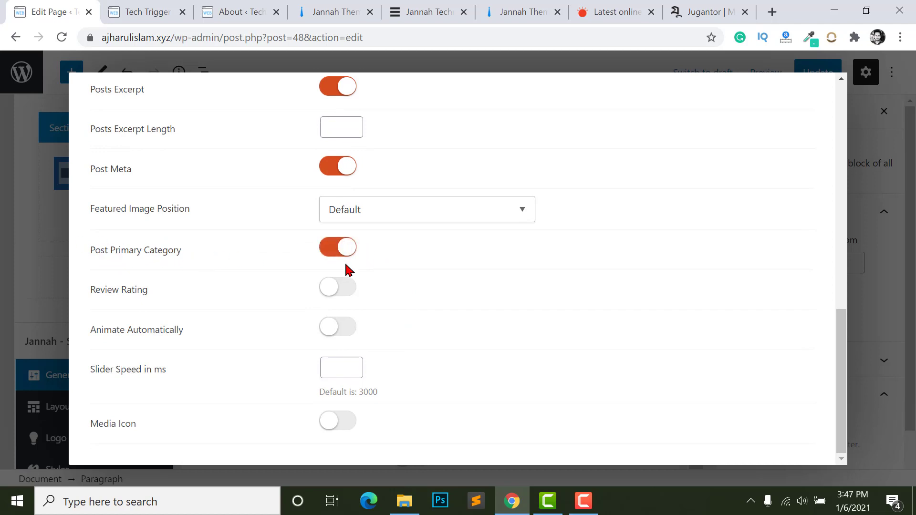
left_click(335, 252)
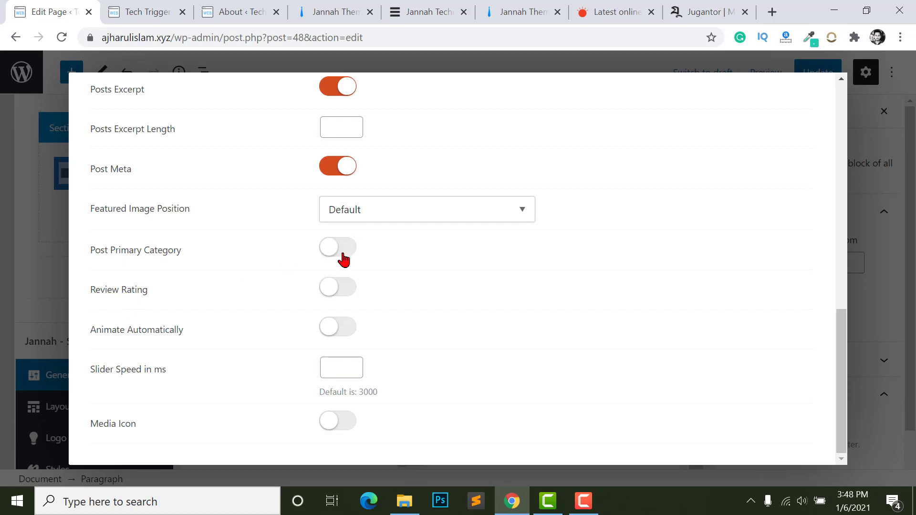
Enable Review Rating, Animate Automatically and Media Icon for the slider block, with a slider speed of 2000 ms.
left_click(337, 291)
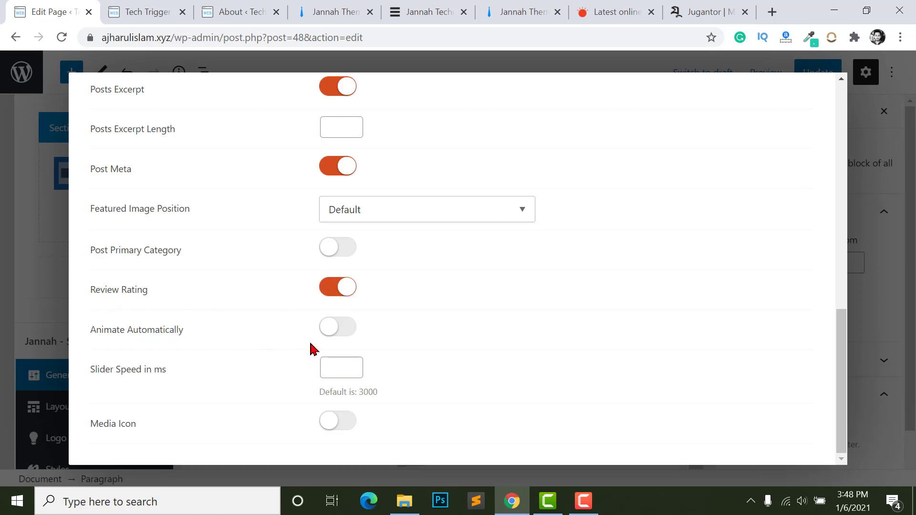
left_click(347, 329)
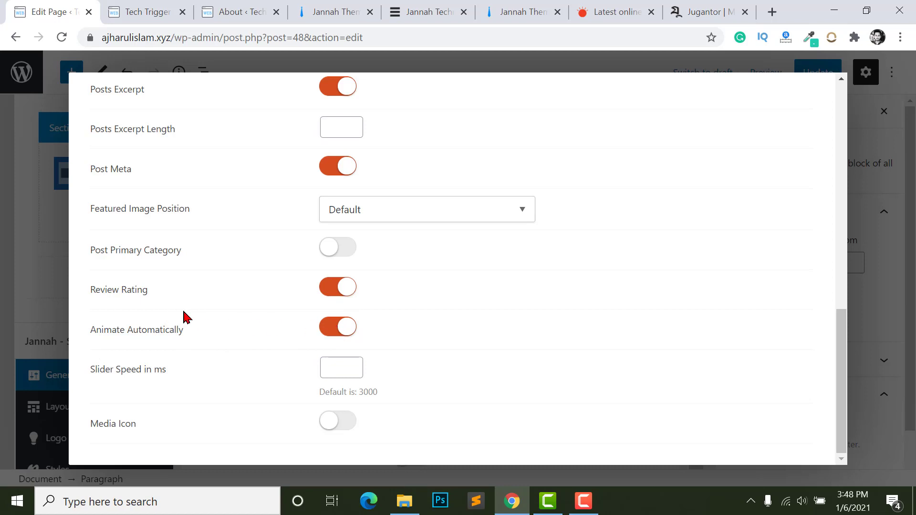
left_click(359, 366)
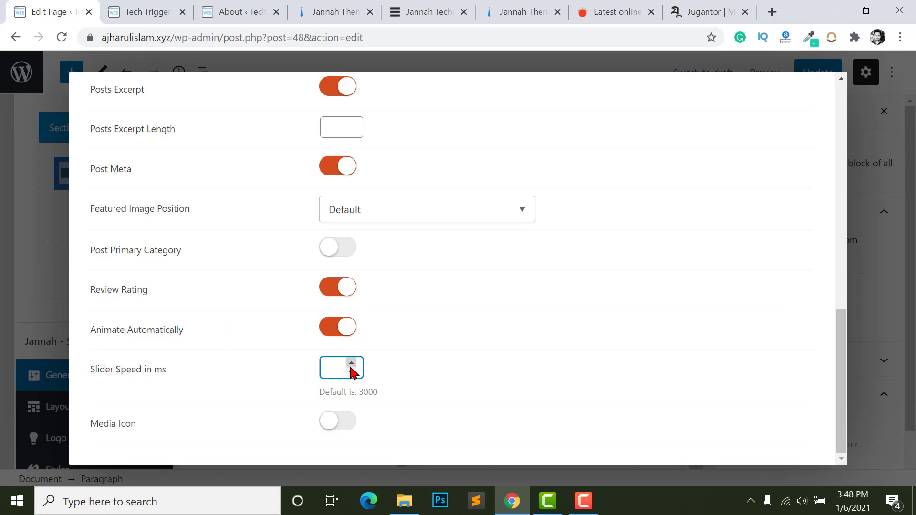
double_click(360, 394)
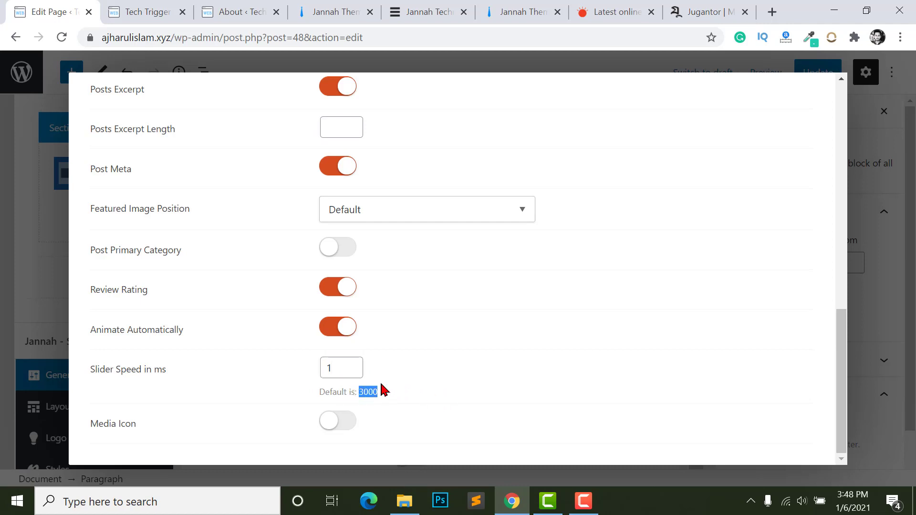
left_click_drag(334, 368, 303, 372)
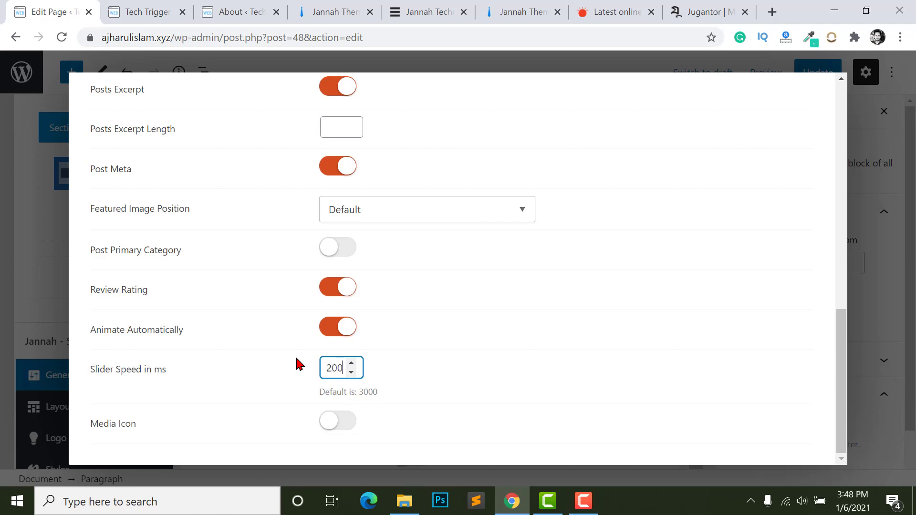
left_click(449, 334)
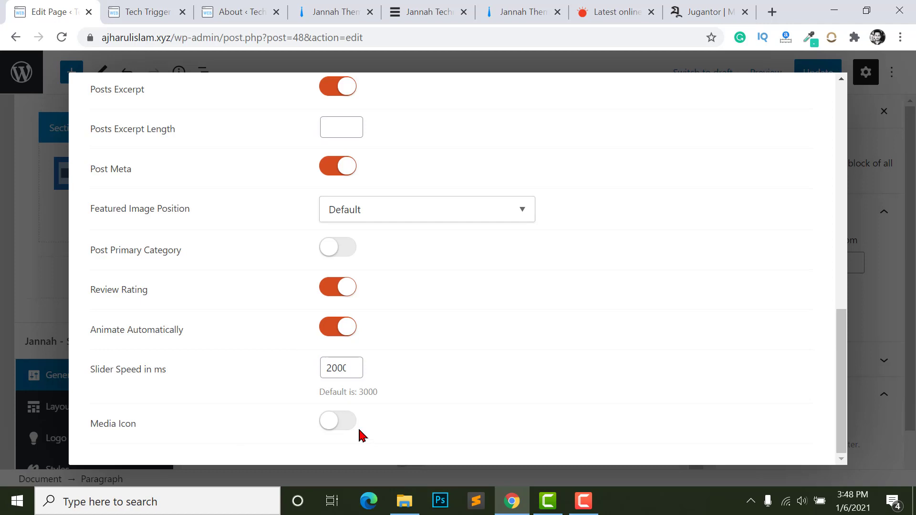
left_click(339, 423)
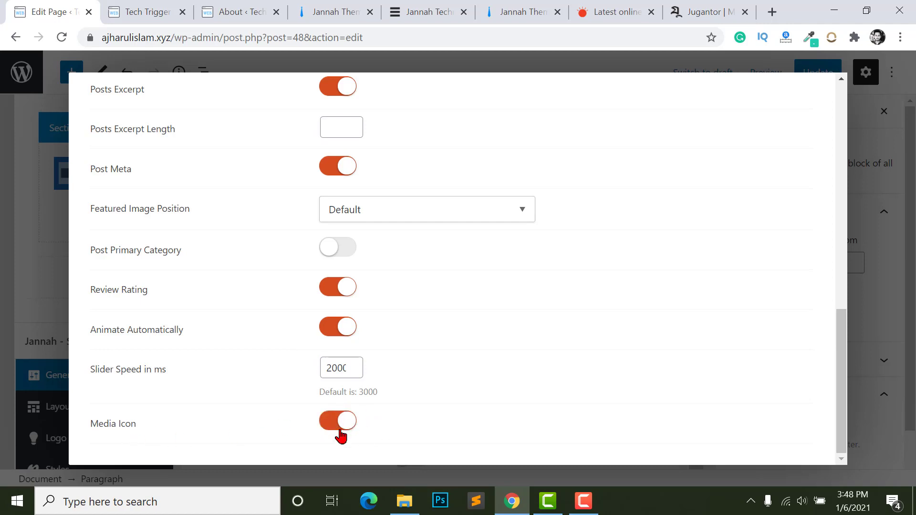
Recheck the slider block's styling settings, finish editing the block, and update the page.
scroll(245, 112, "up", 2)
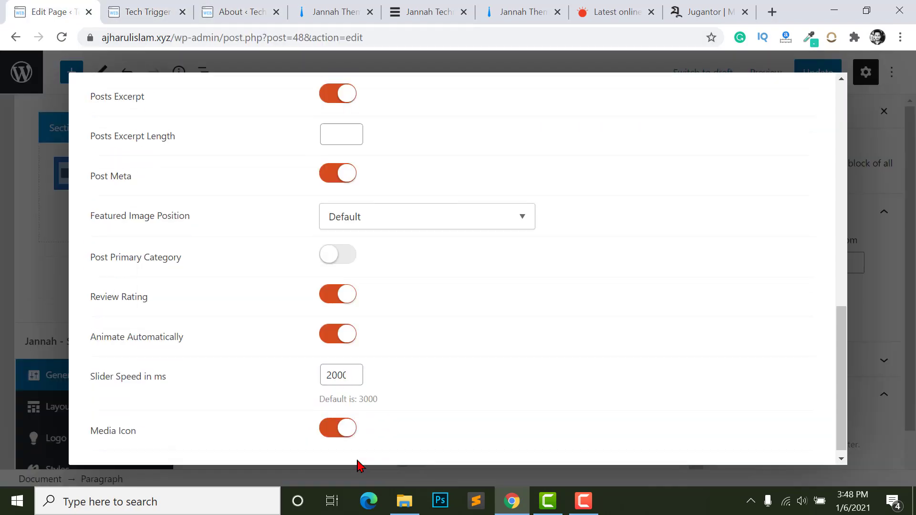
scroll(476, 402, "up", 8)
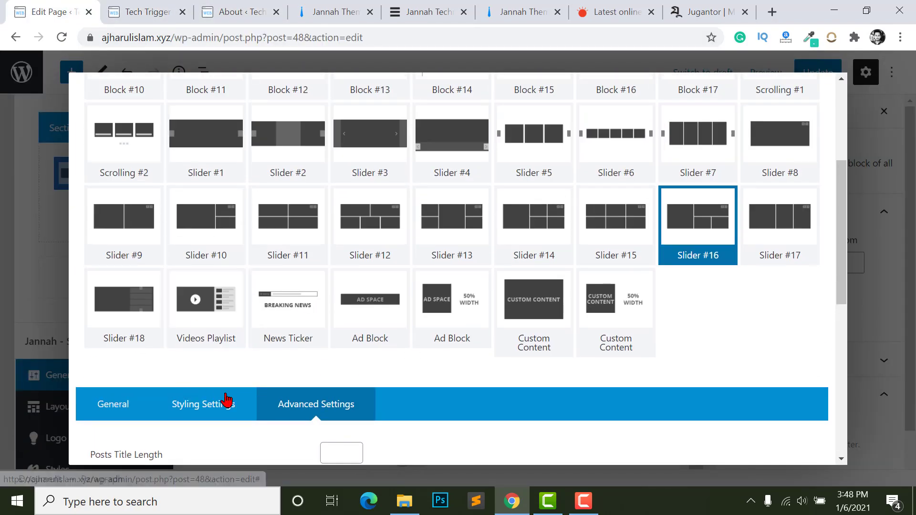
left_click(210, 404)
scroll(267, 410, "down", 3)
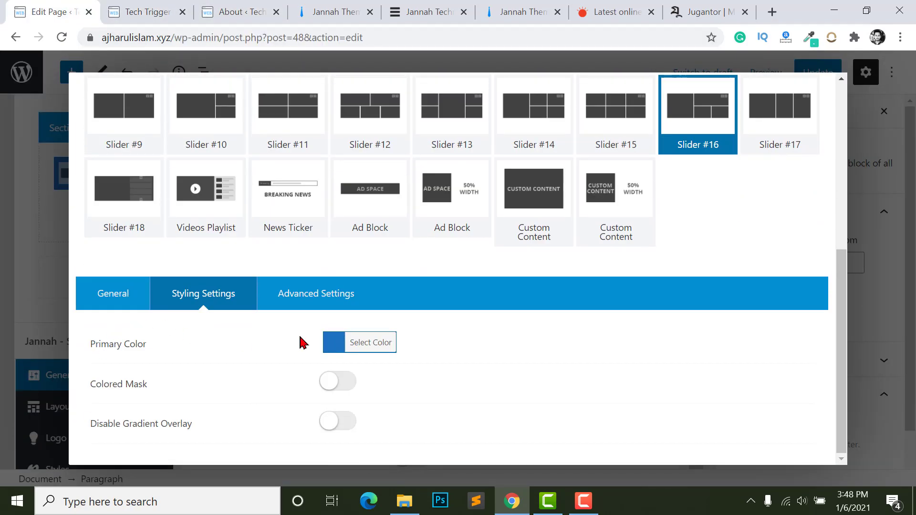
scroll(692, 351, "up", 7)
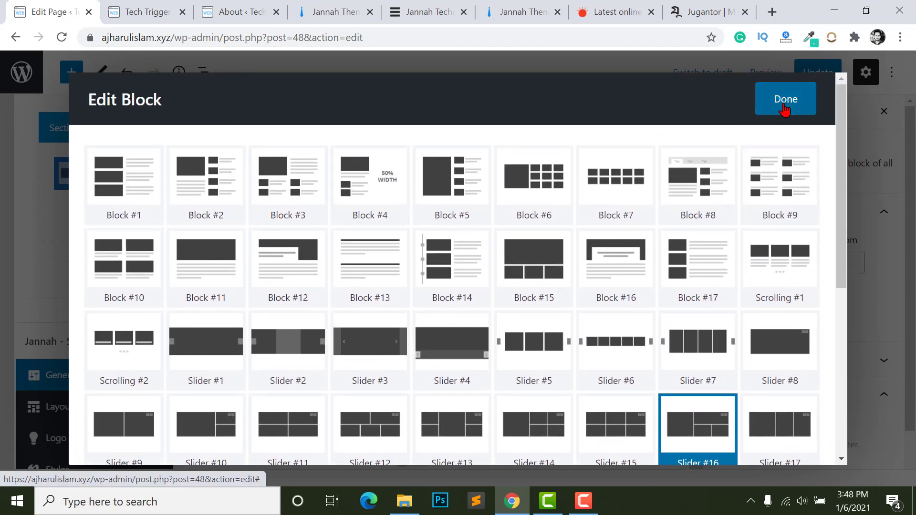
left_click(783, 106)
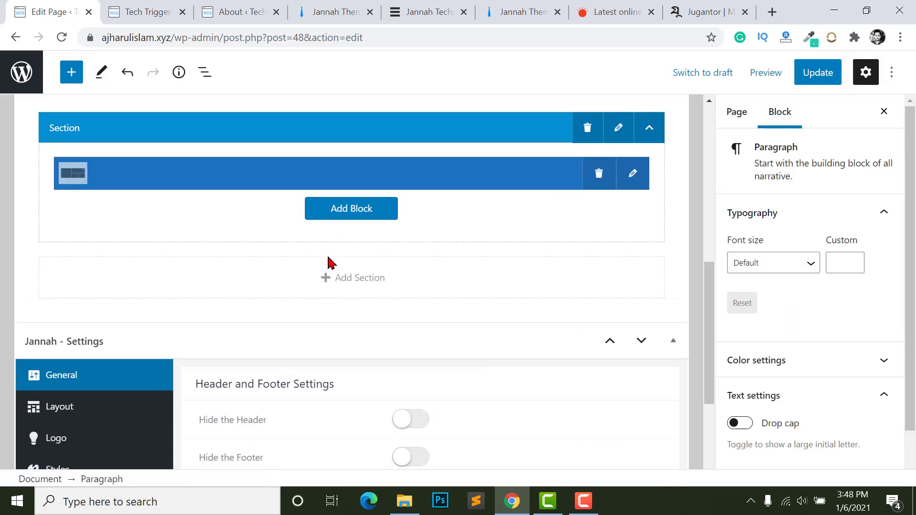
left_click(821, 73)
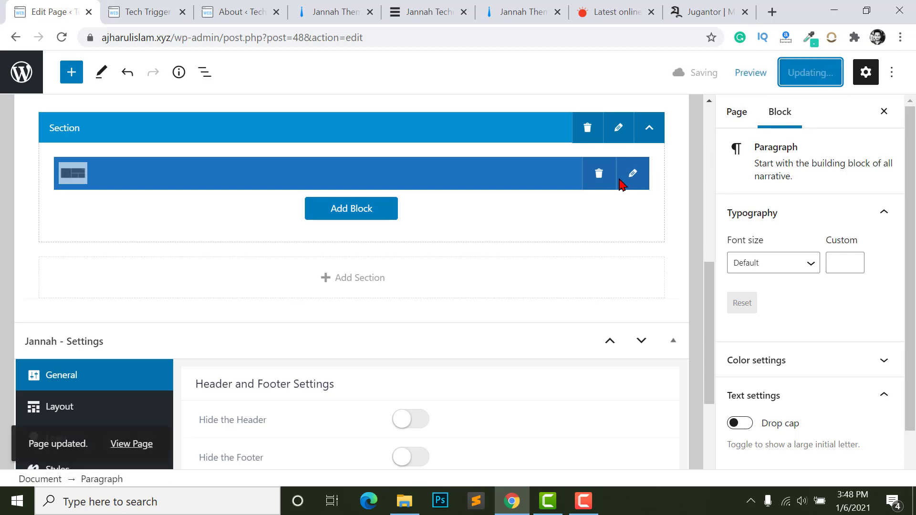
Reload the live Tech Trigger home page and advance the slider to inspect its media icons and review ratings.
left_click(148, 3)
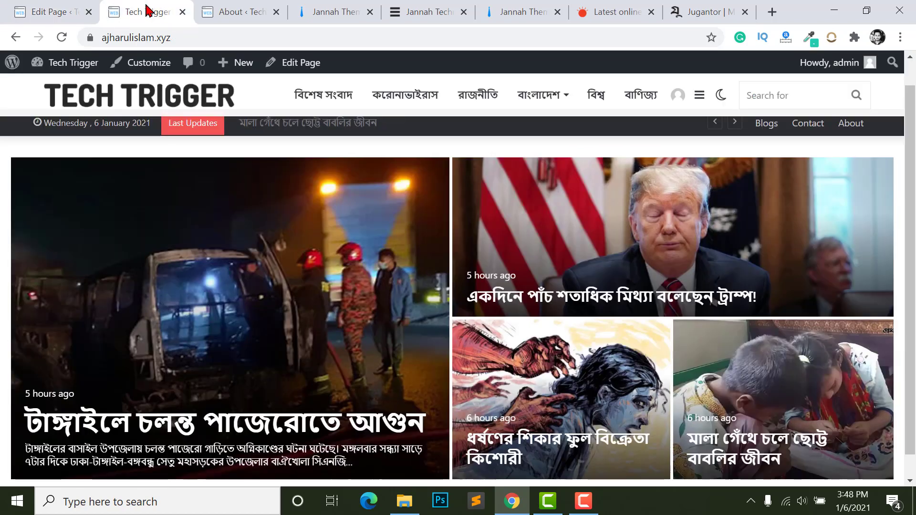
left_click(61, 38)
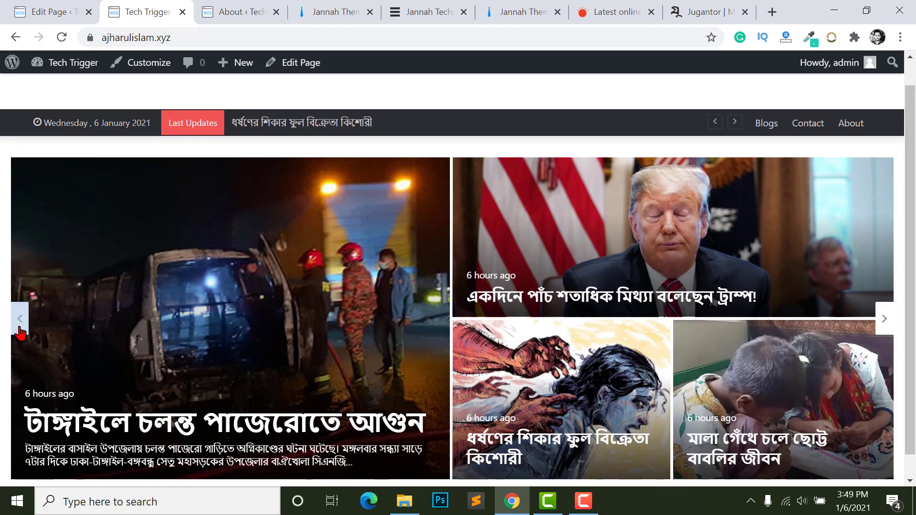
left_click(882, 320)
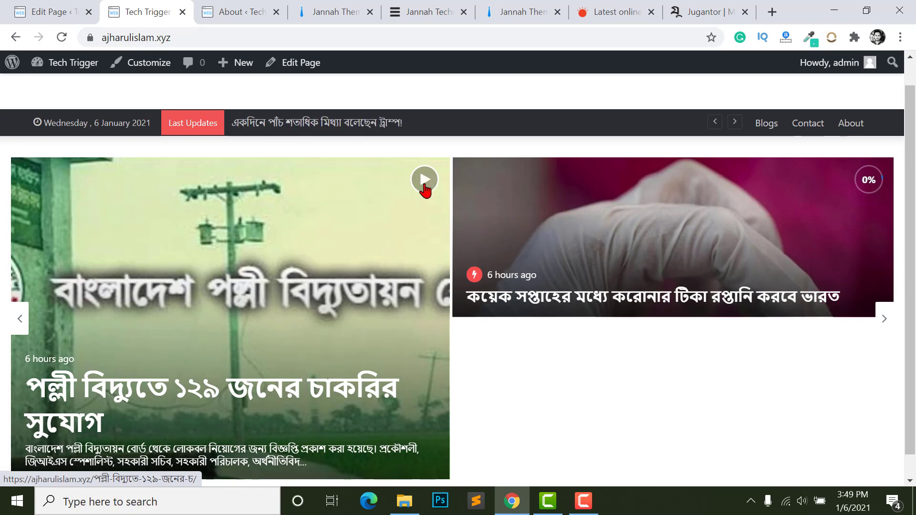
Reopen the slider block for editing and clear its primary color in the styling settings.
key("ctrl+Page_Up")
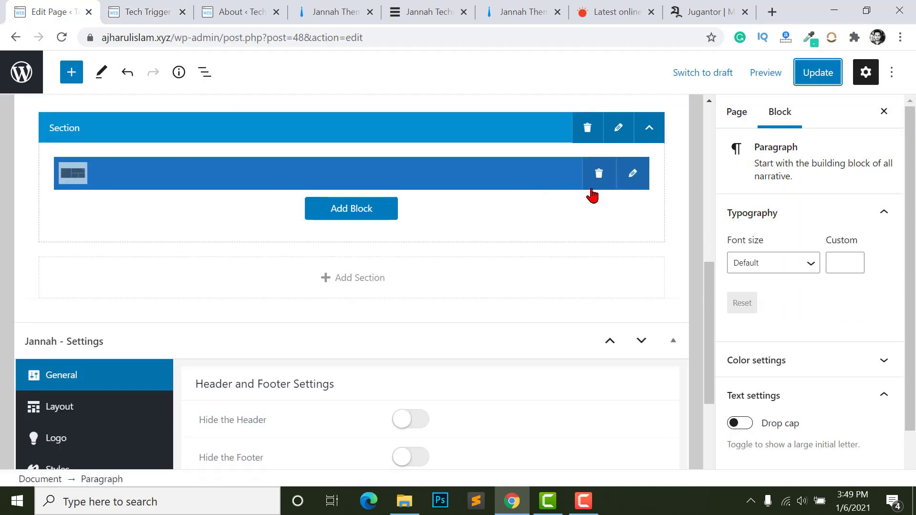
left_click(632, 186)
scroll(772, 374, "down", 6)
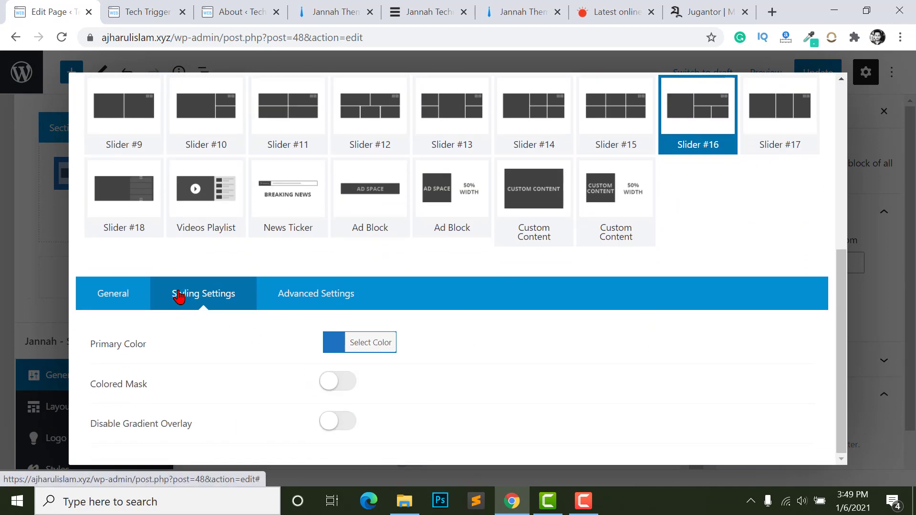
left_click(380, 343)
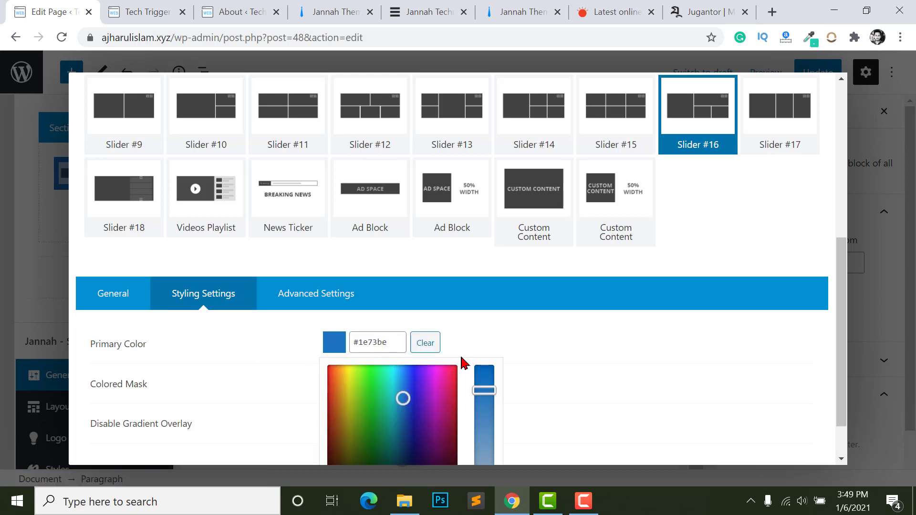
left_click(427, 344)
left_click(566, 379)
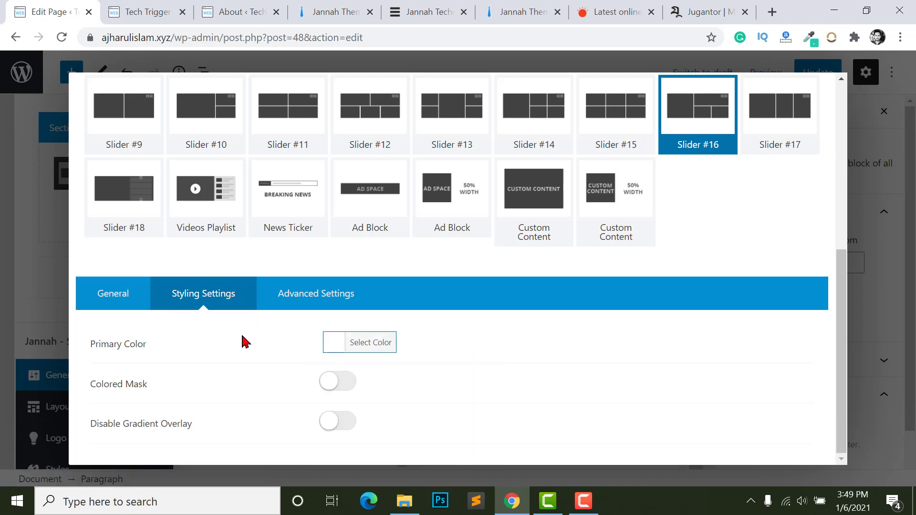
Turn off Animate Automatically in the slider block's advanced settings.
left_click(329, 296)
scroll(296, 368, "down", 6)
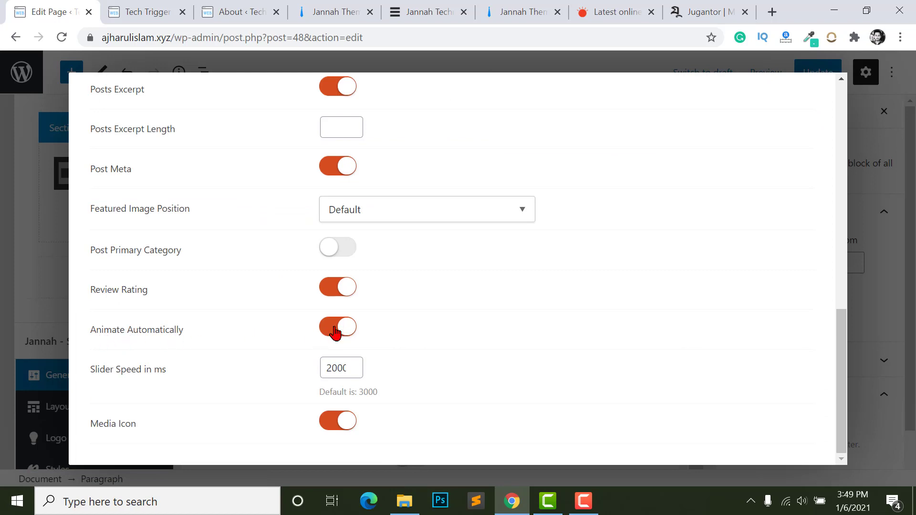
left_click(335, 329)
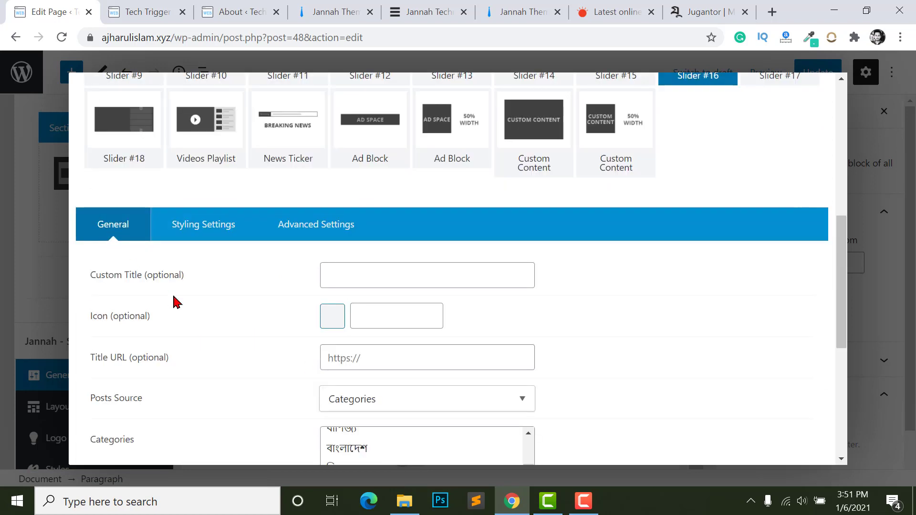
Review the slider block's general post settings and page through the slider on the live Tech Trigger home page.
scroll(370, 288, "down", 3)
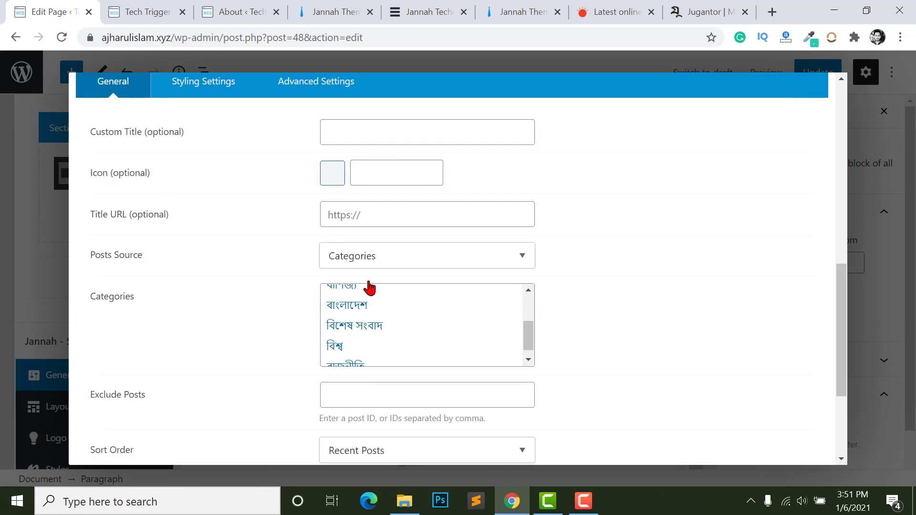
scroll(370, 287, "down", 2)
scroll(352, 352, "down", 3)
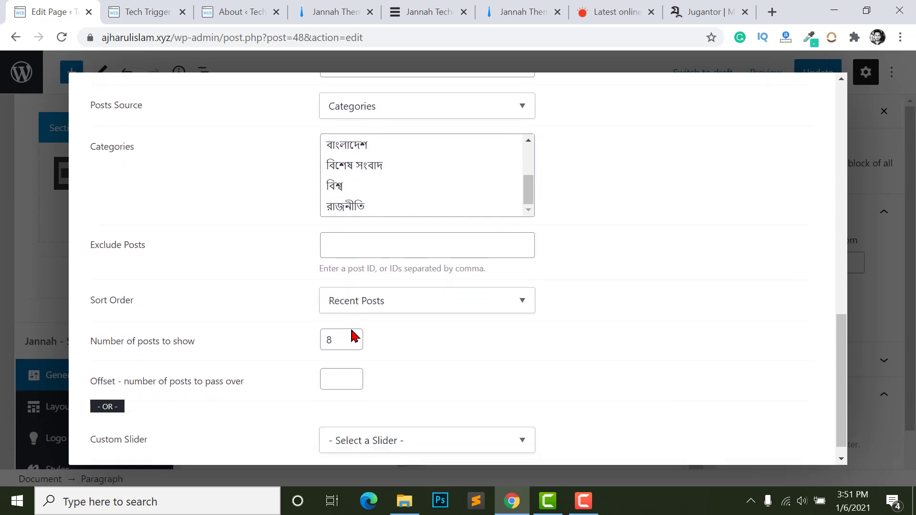
left_click(128, 6)
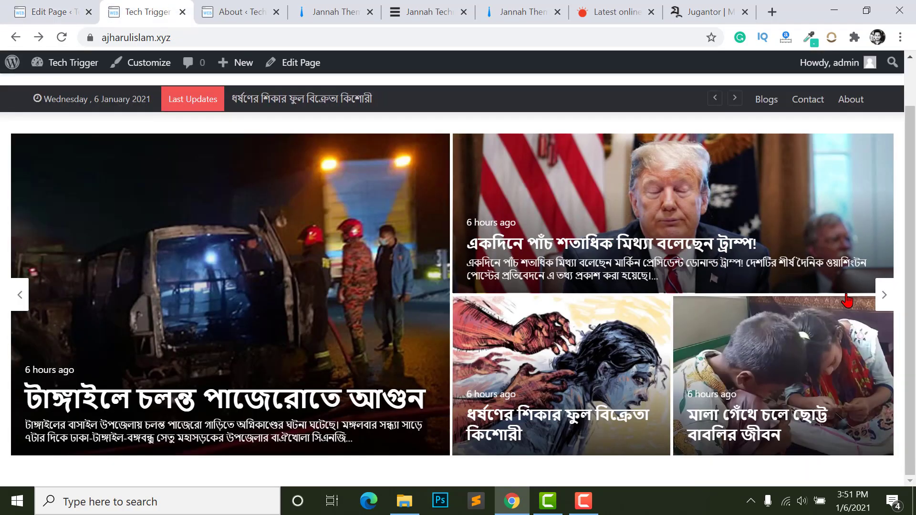
left_click(884, 298)
left_click(885, 298)
left_click(886, 301)
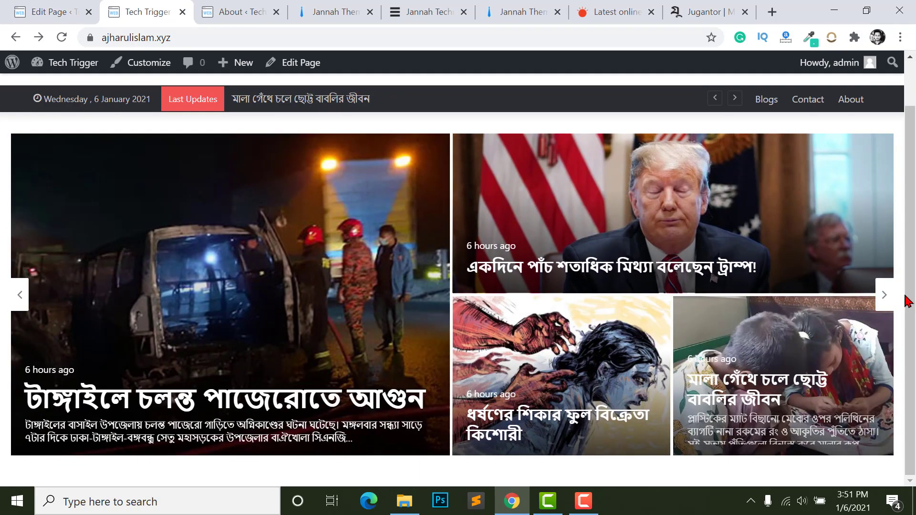
left_click(885, 294)
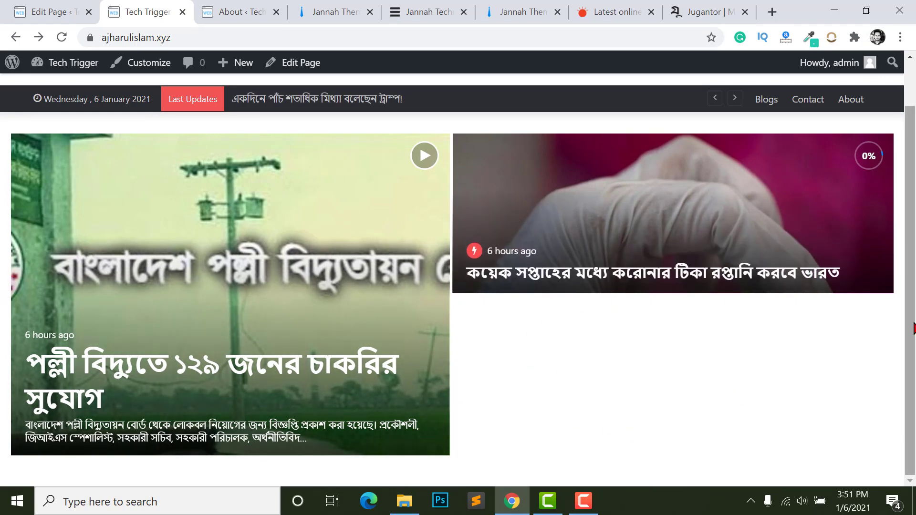
Set the slider block's number of posts to show to 4, finish editing the block, and update the page.
key("ctrl+shift+Tab")
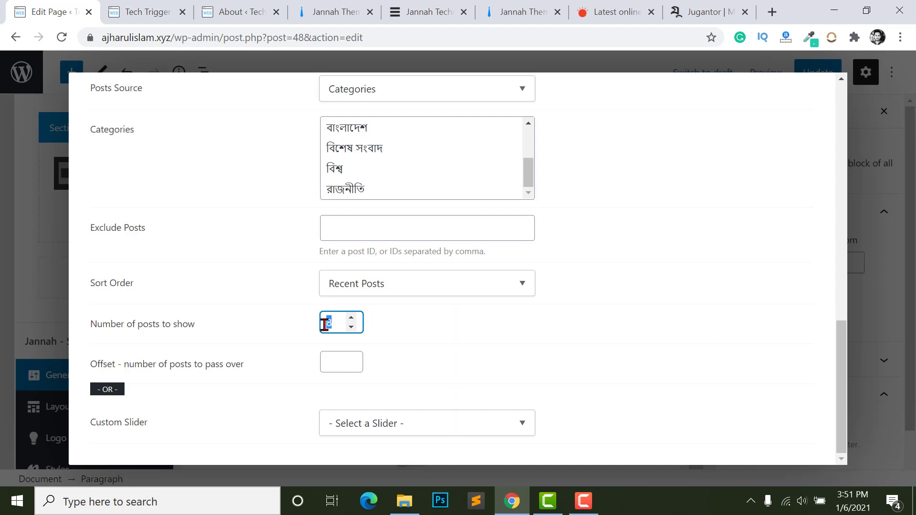
type("4")
left_click(472, 348)
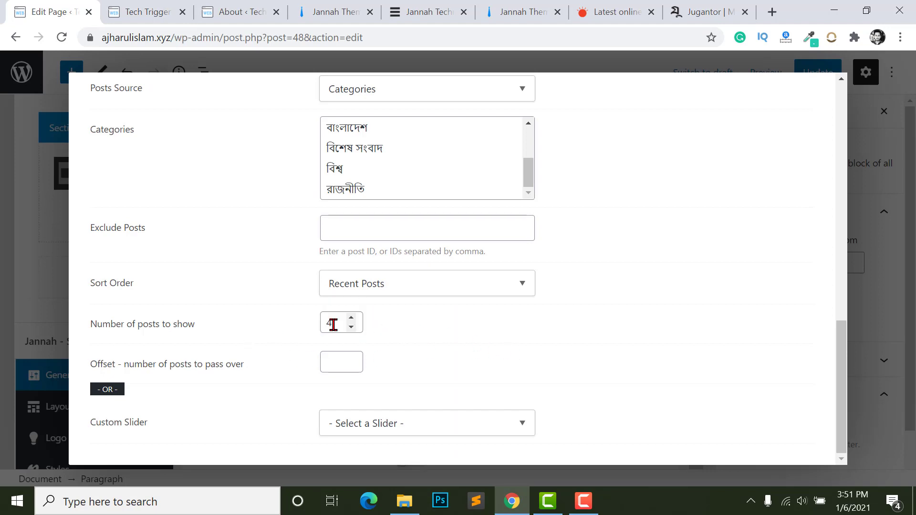
scroll(467, 344, "up", 10)
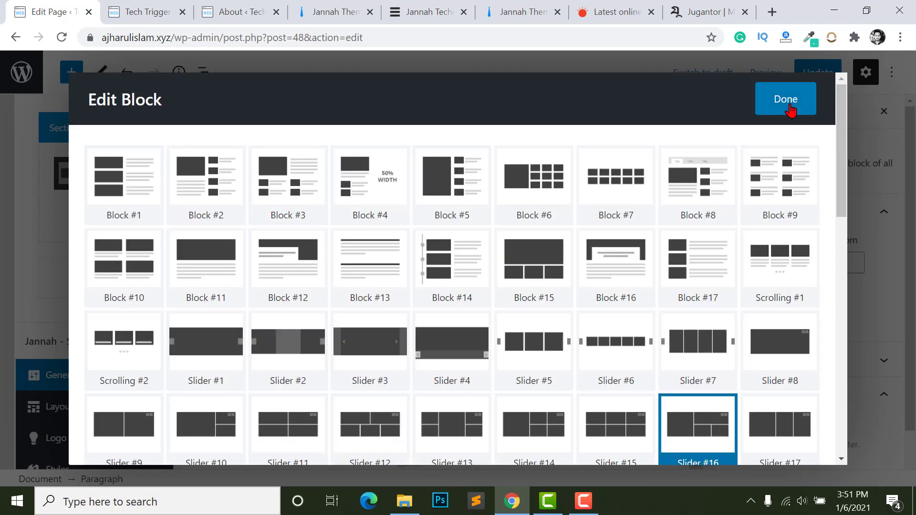
left_click(787, 103)
left_click(811, 73)
Reload the live home page and compare its slider with the one on the Jannah Tech demo.
left_click(144, 11)
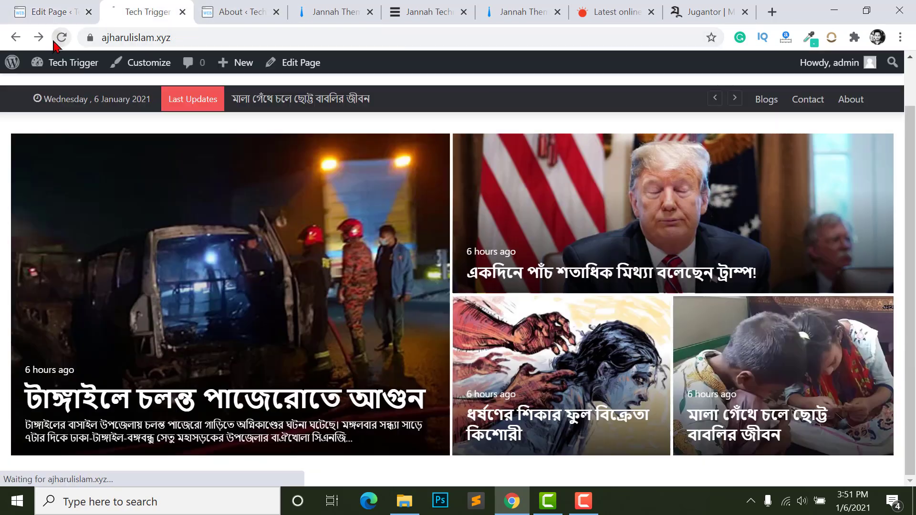
left_click(62, 37)
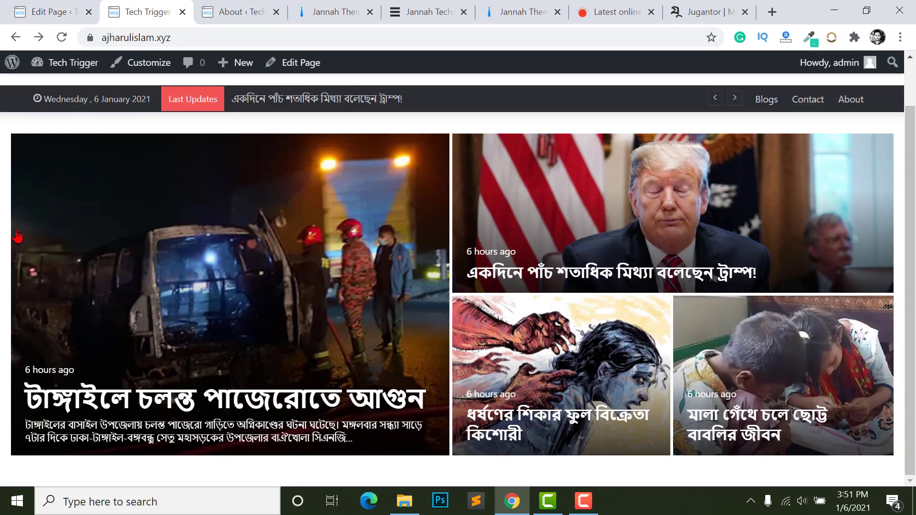
left_click(429, 11)
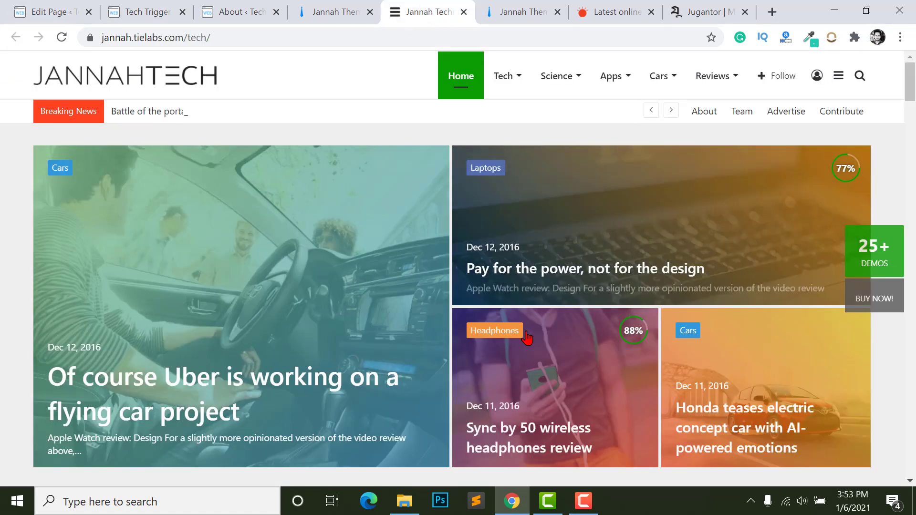
scroll(526, 337, "down", 2)
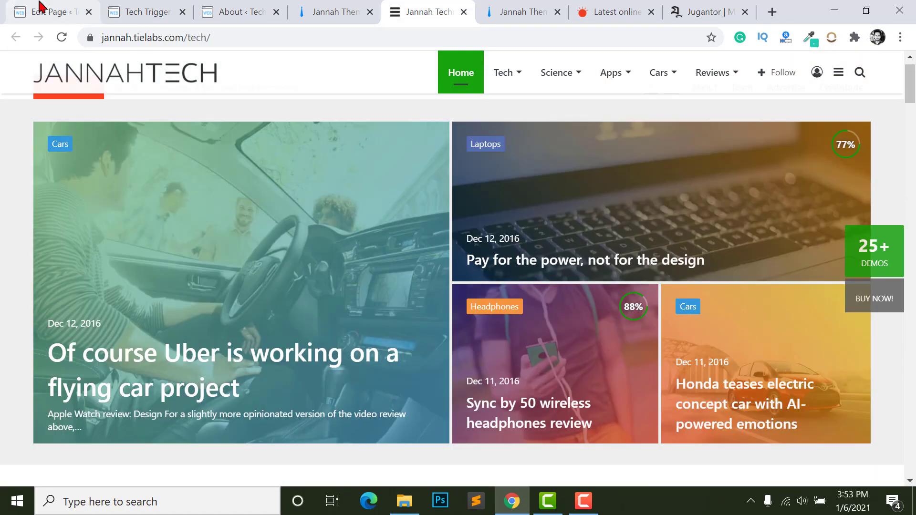
Reopen the slider block for editing and turn on Colored Mask in its styling settings.
left_click(52, 12)
scroll(590, 323, "down", 1)
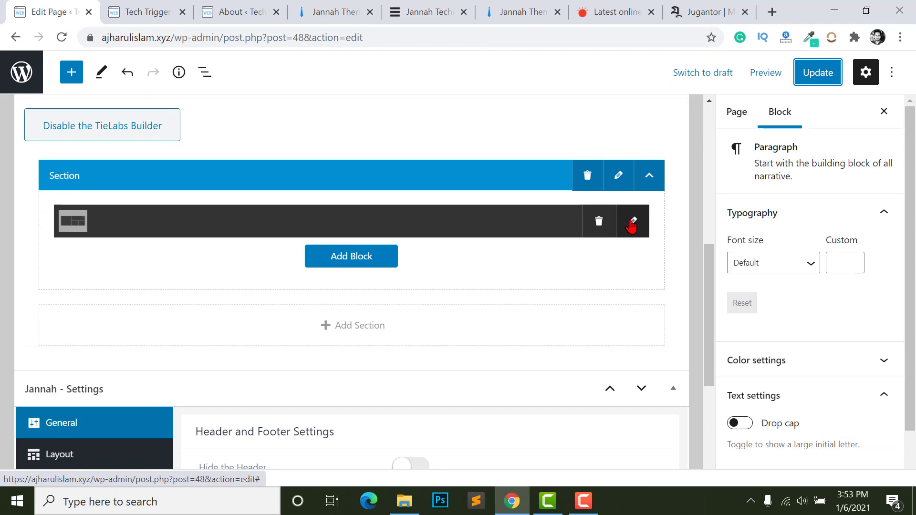
left_click(630, 225)
scroll(592, 258, "down", 10)
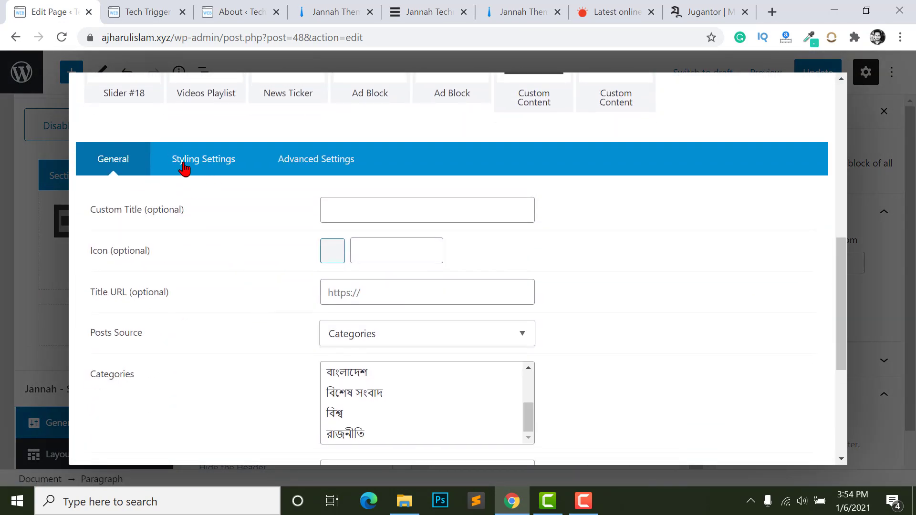
left_click(183, 164)
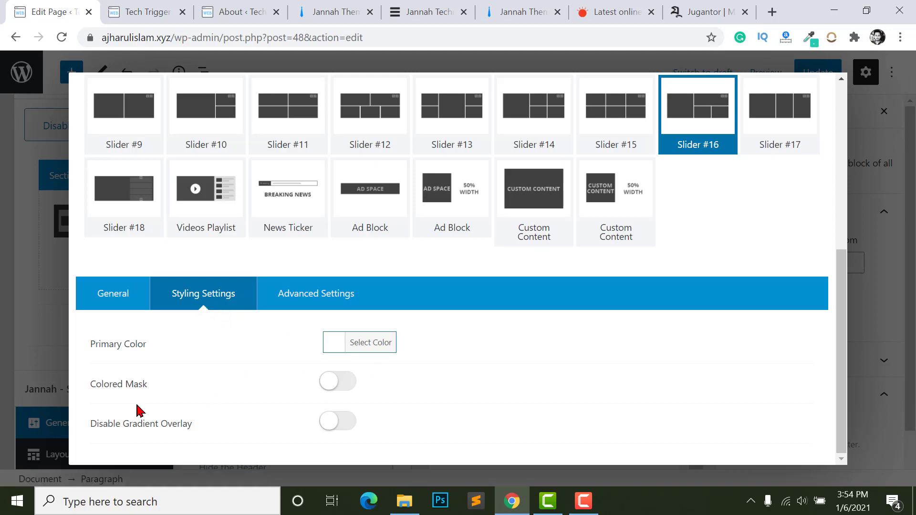
left_click(343, 393)
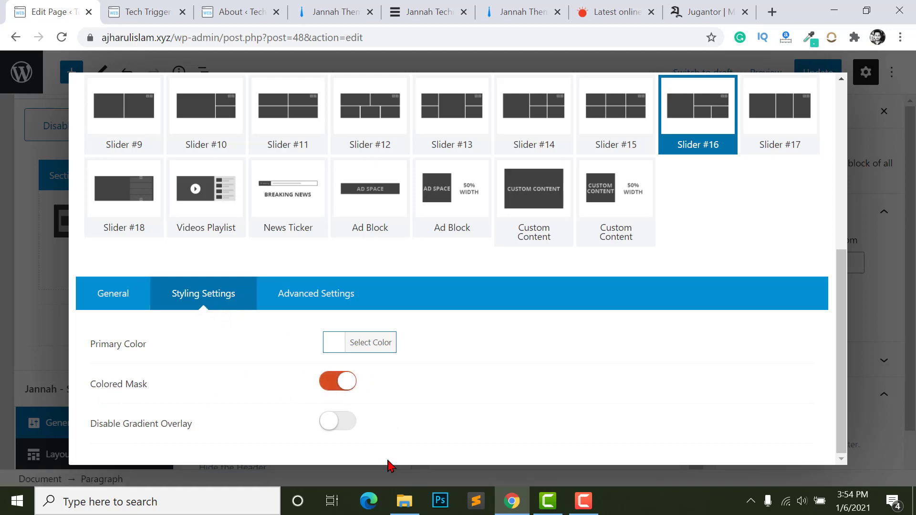
Finish editing the slider block, update the page, and view the slider on the live home page.
scroll(429, 382, "up", 10)
left_click(783, 101)
left_click(811, 73)
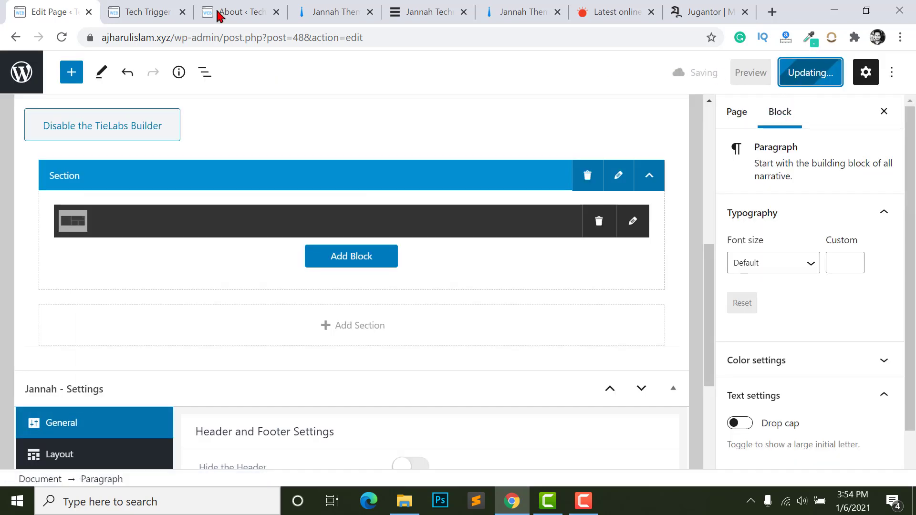
left_click(162, 14)
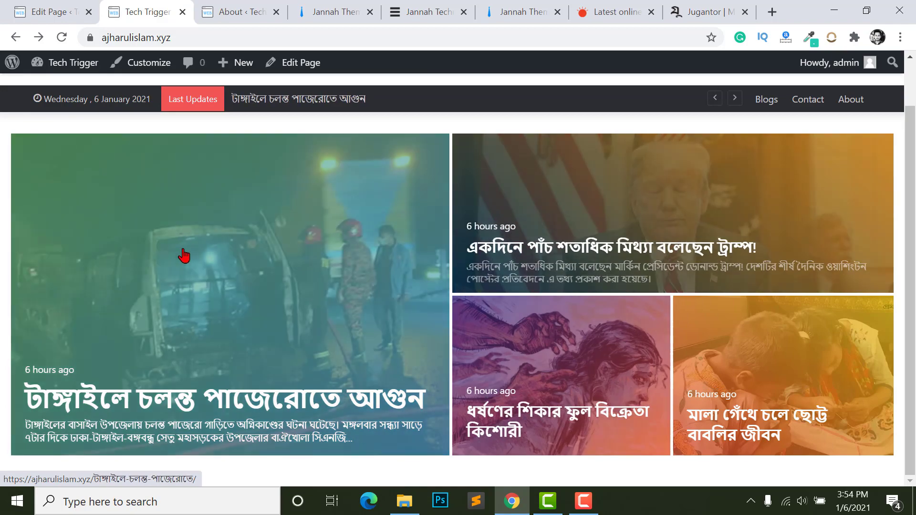
Examine the news blocks and sidebar widgets below the slider on the Jannah Tech and Jannah News demos.
key("ctrl+5")
scroll(430, 219, "down", 6)
scroll(245, 190, "up", 2)
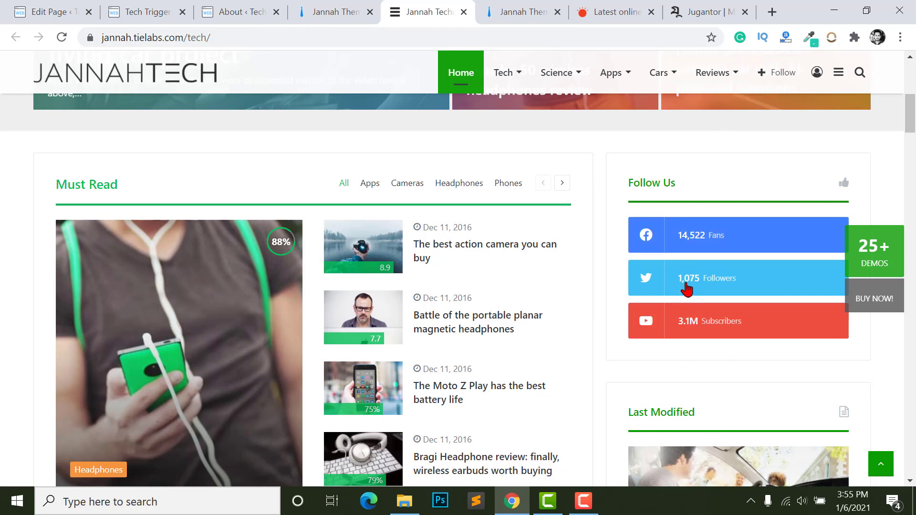
key("ctrl+Page_Up")
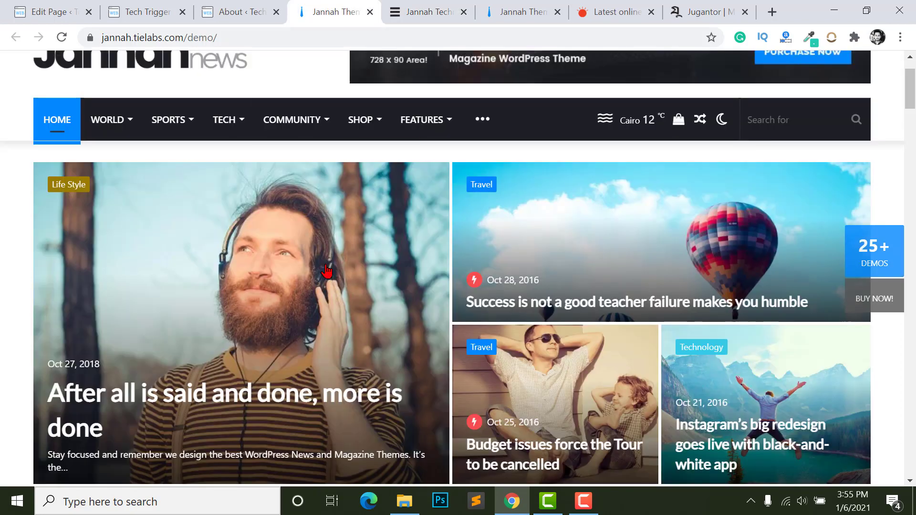
scroll(265, 315, "down", 8)
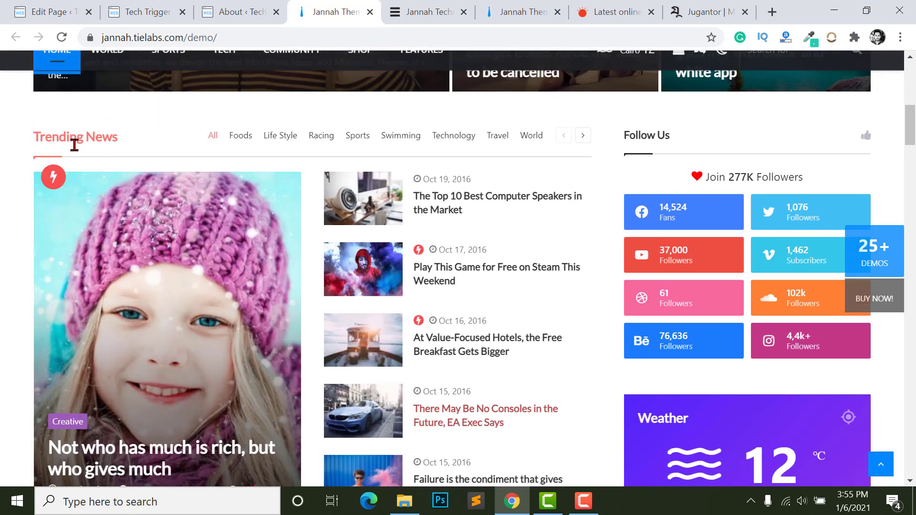
scroll(74, 143, "up", 1)
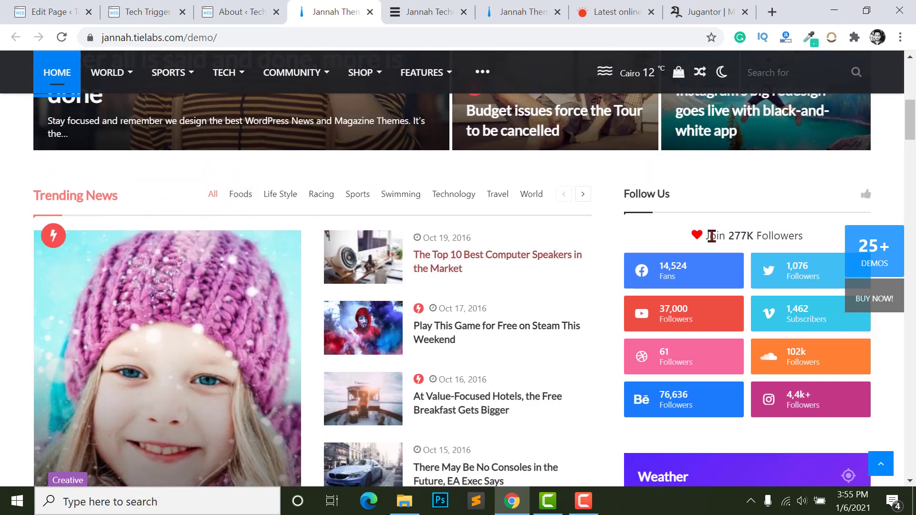
scroll(719, 320, "down", 5)
scroll(719, 281, "down", 7)
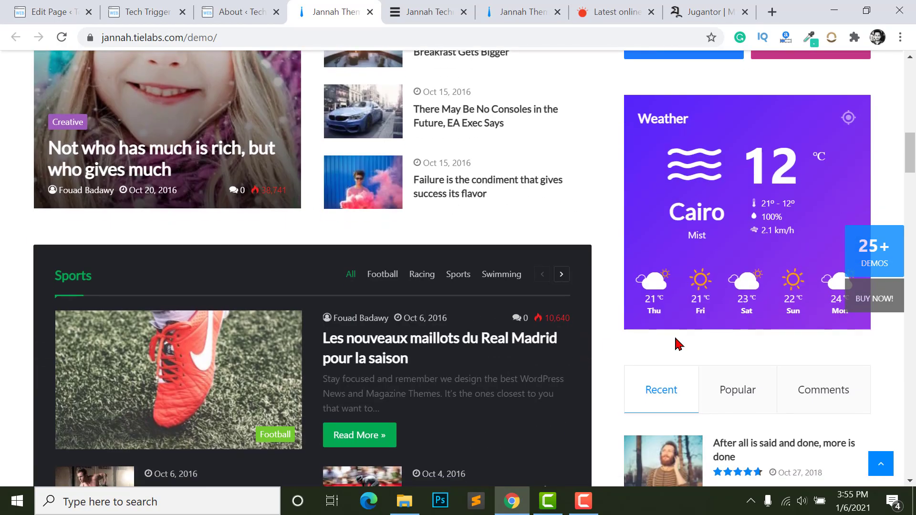
left_click(236, 12)
left_click(143, 11)
Add a new section to the Home page with the Sidebar Right position and turn on Sticky Sidebar.
left_click(77, 13)
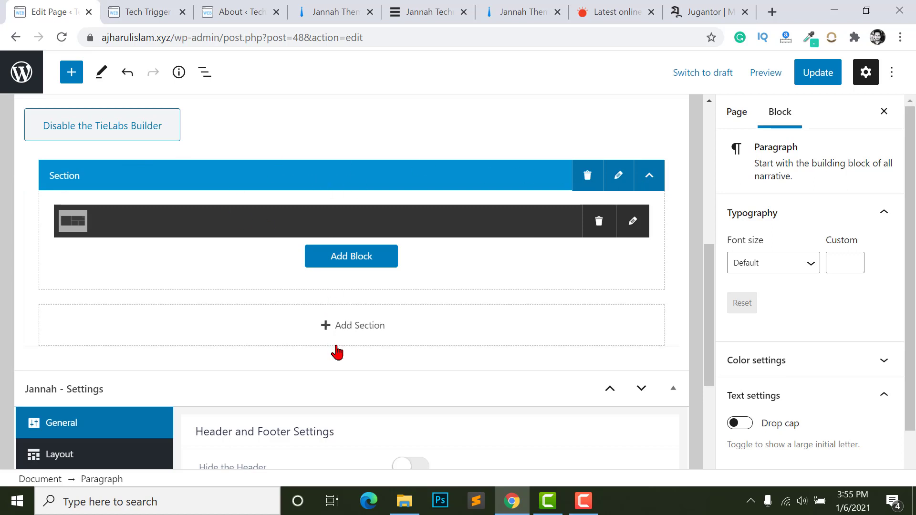
left_click(371, 337)
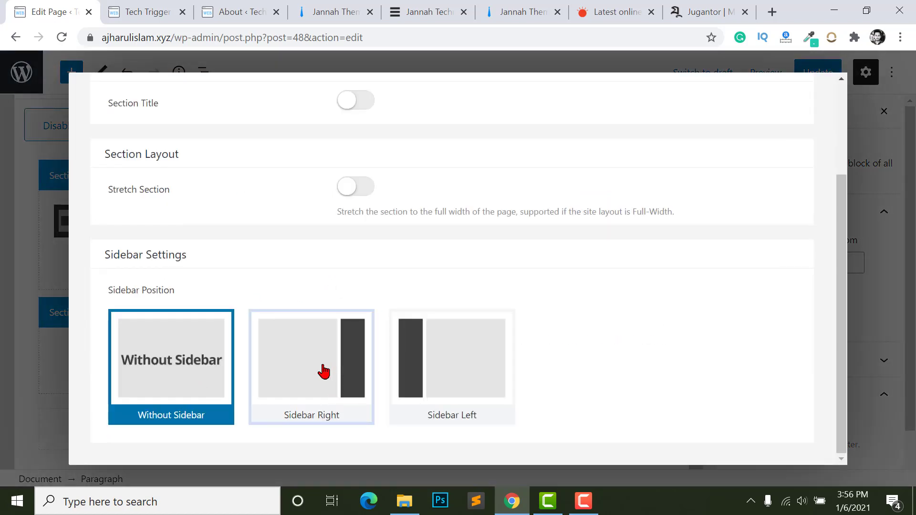
left_click(324, 371)
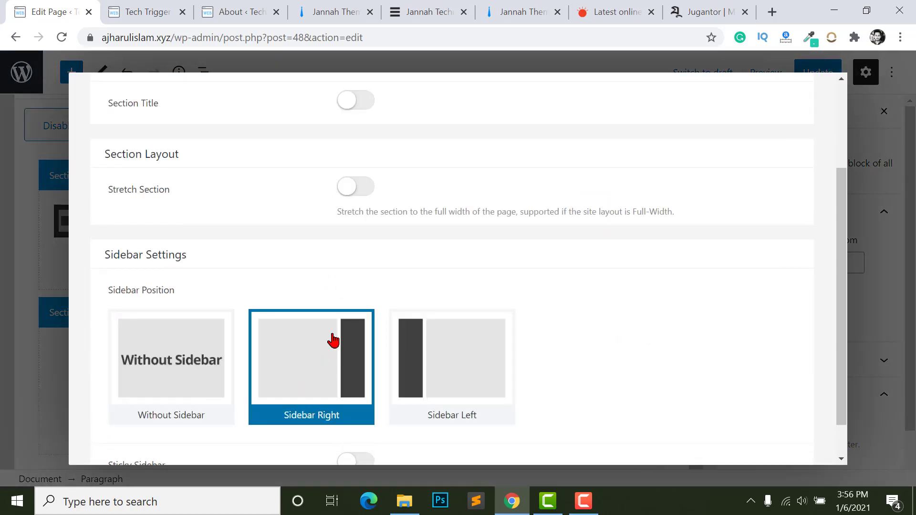
scroll(310, 368, "down", 1)
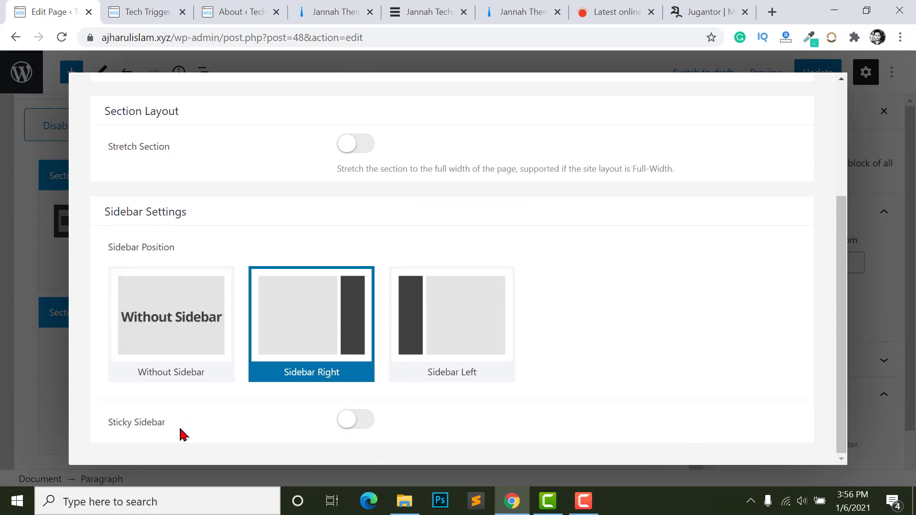
left_click(365, 424)
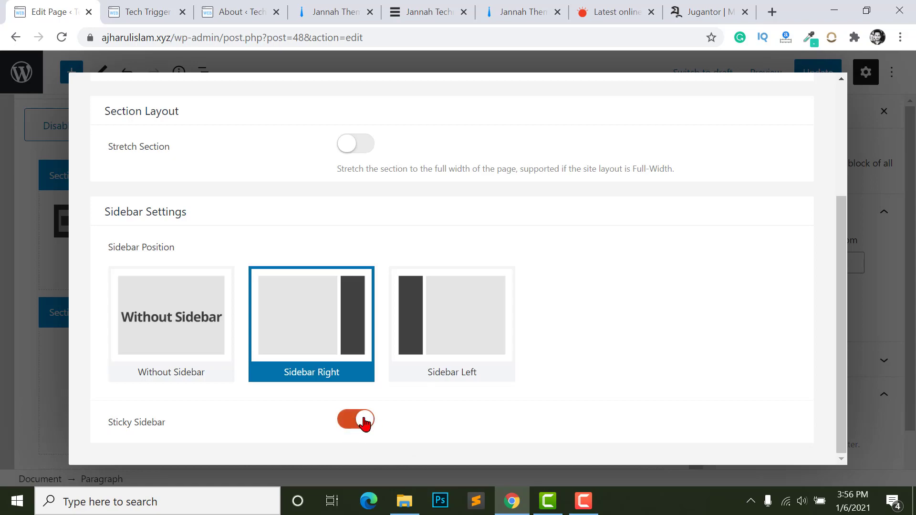
Look through the Jannah News demo to see how its sidebar behaves alongside the news blocks while scrolling.
left_click(237, 10)
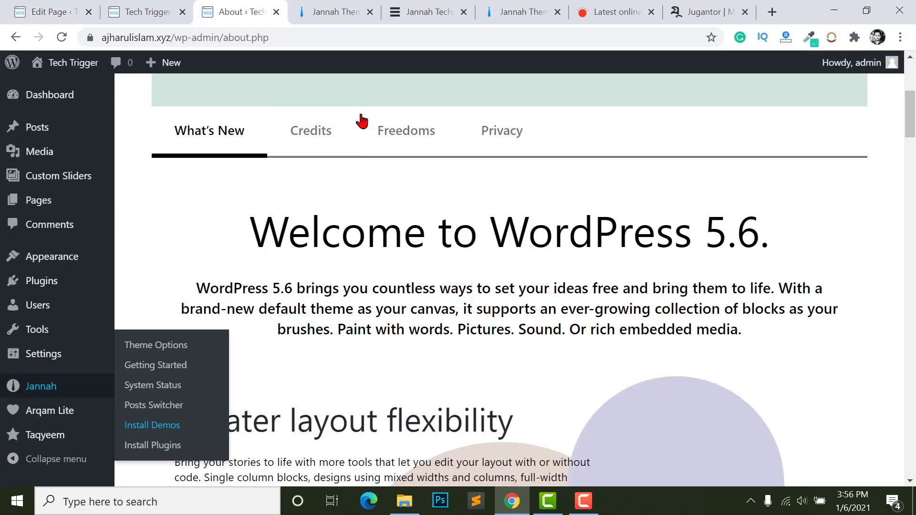
left_click(361, 11)
scroll(408, 397, "down", 20)
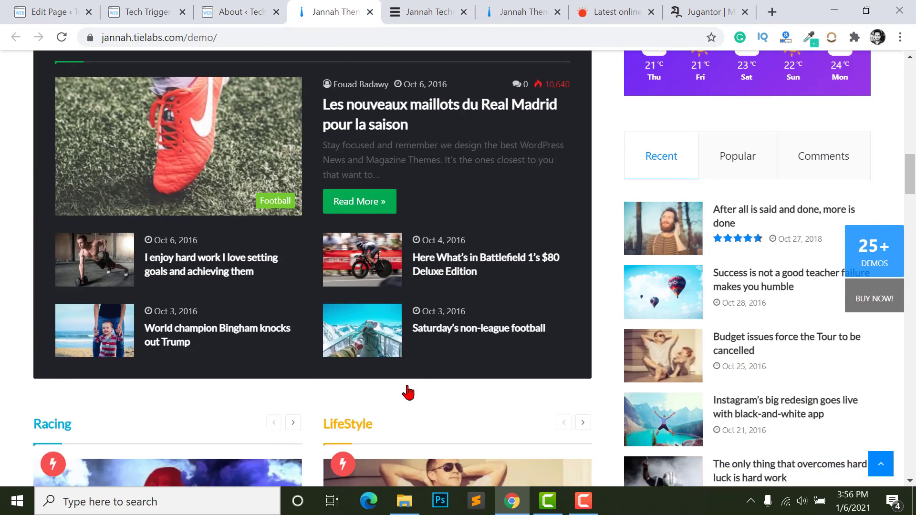
scroll(408, 397, "down", 5)
scroll(516, 300, "up", 9)
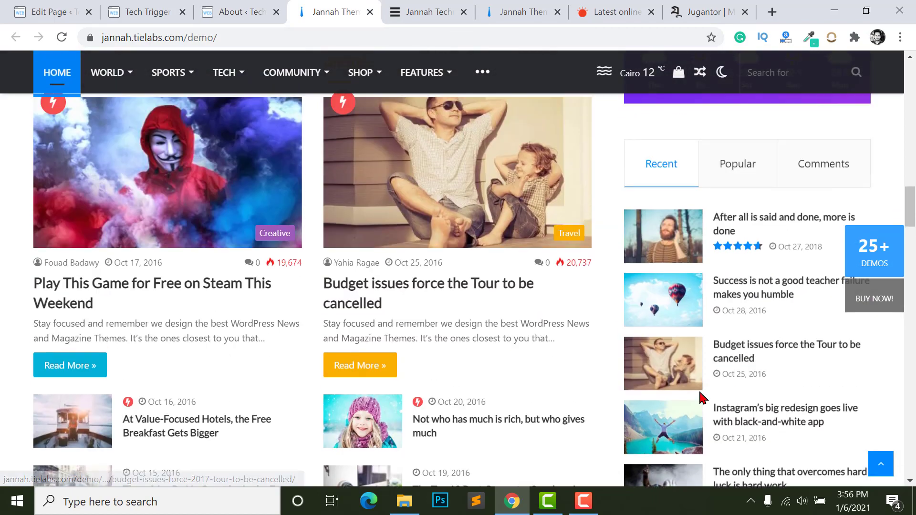
scroll(511, 335, "up", 5)
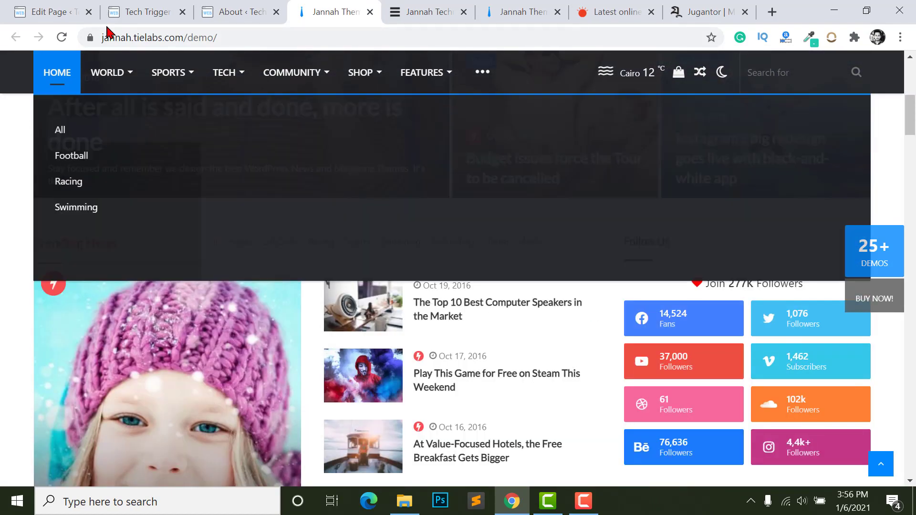
left_click(112, 12)
Return to the page editor and finish editing the new section's settings.
left_click(63, 11)
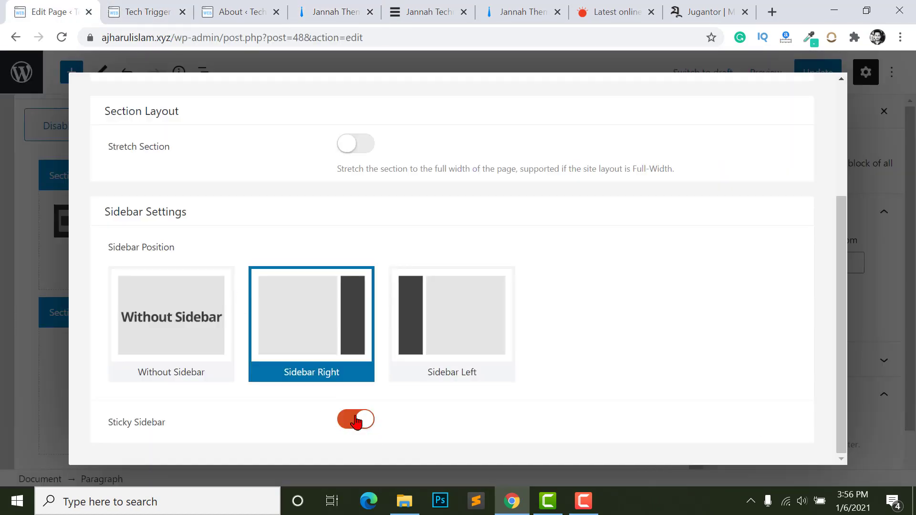
scroll(356, 262, "up", 4)
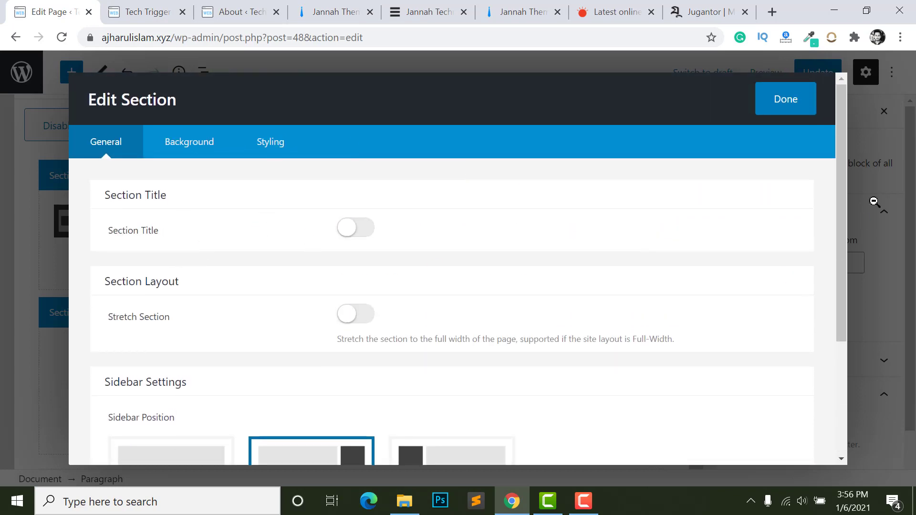
left_click(786, 99)
scroll(411, 399, "down", 2)
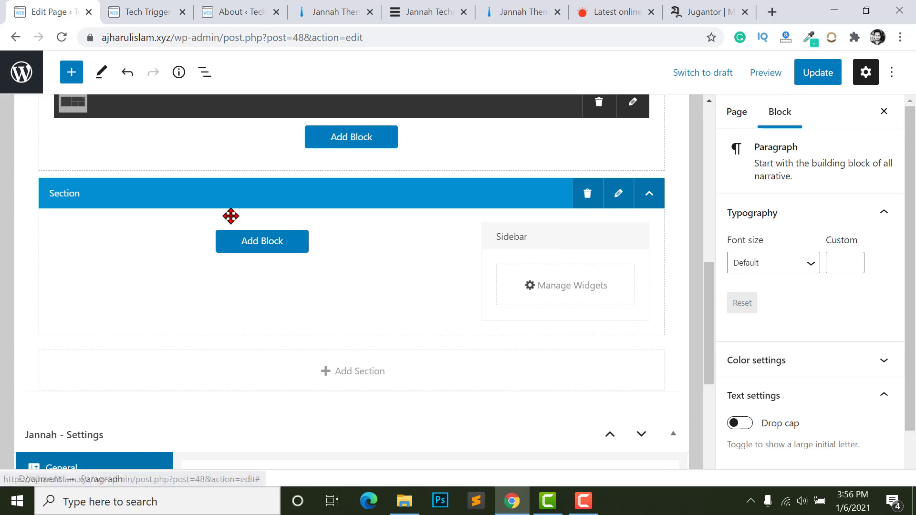
Add a Block #8 to the sidebar section and enable করোনাভাইরাস, বাণিজ্য, বাংলাদেশ, বিশেষ সংবাদ, বিশ্ব and রাজনীতি as its categories.
left_click(266, 244)
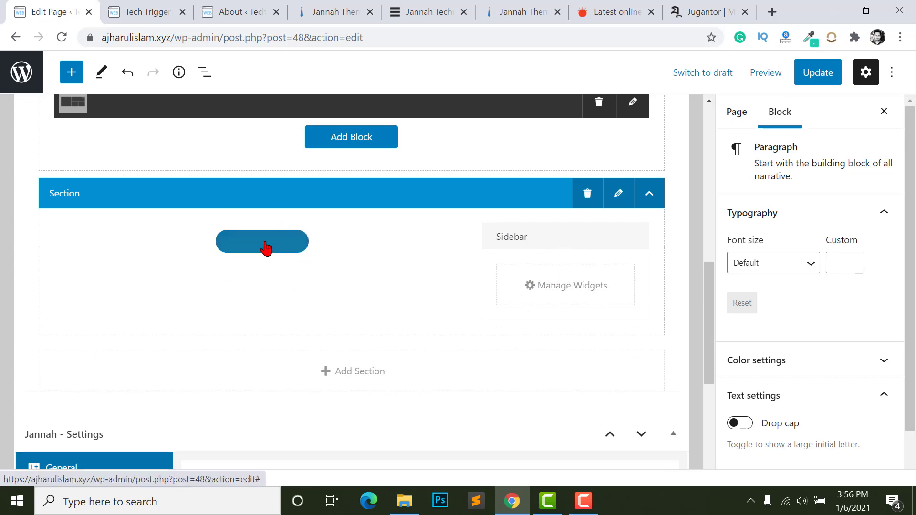
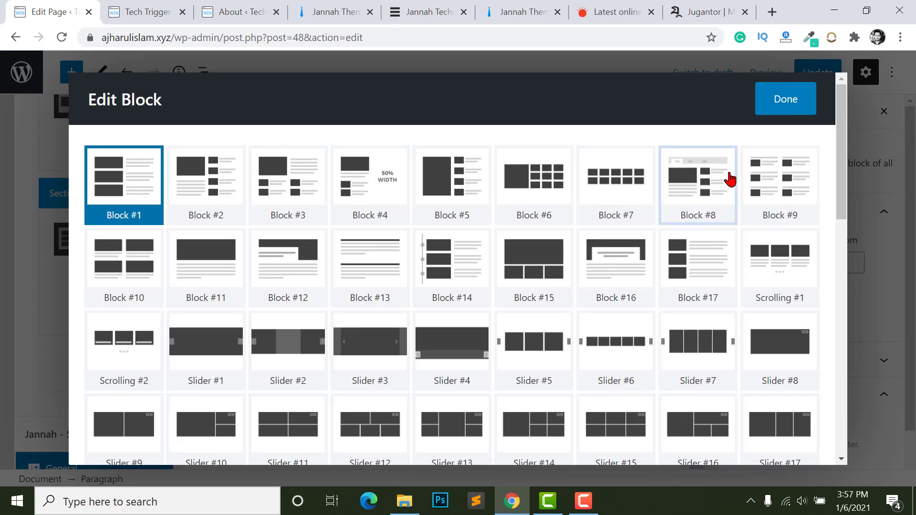
left_click(697, 193)
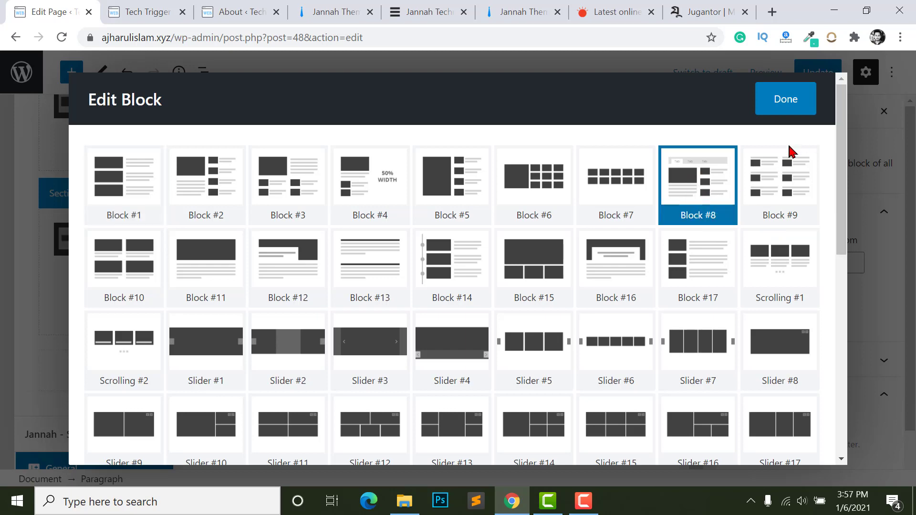
scroll(493, 325, "down", 6)
scroll(494, 326, "down", 4)
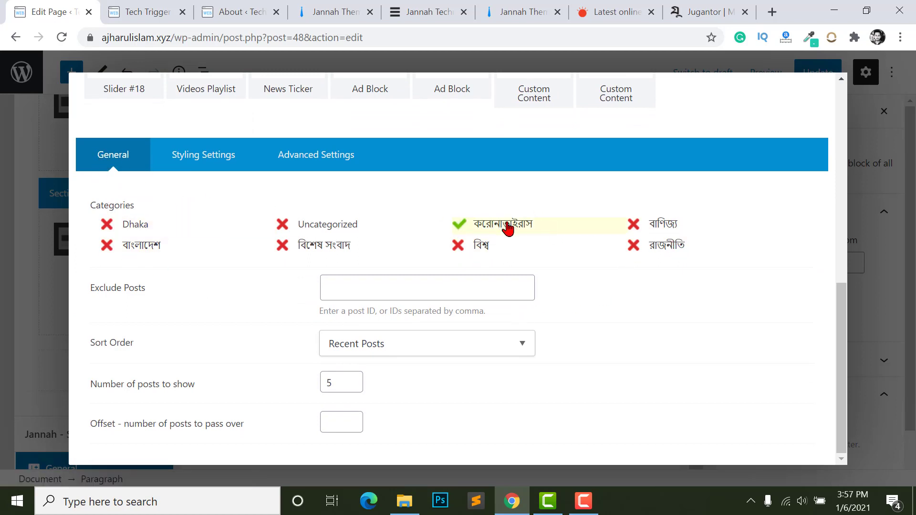
left_click(484, 247)
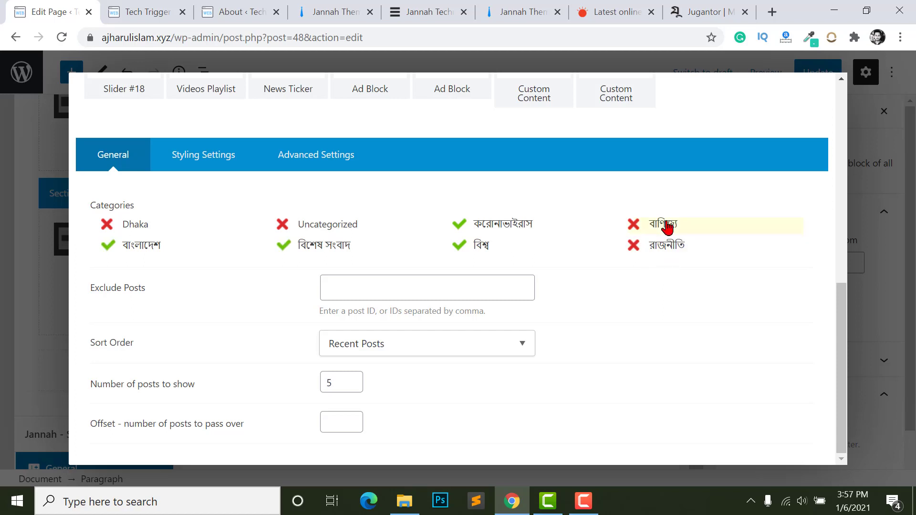
left_click(660, 253)
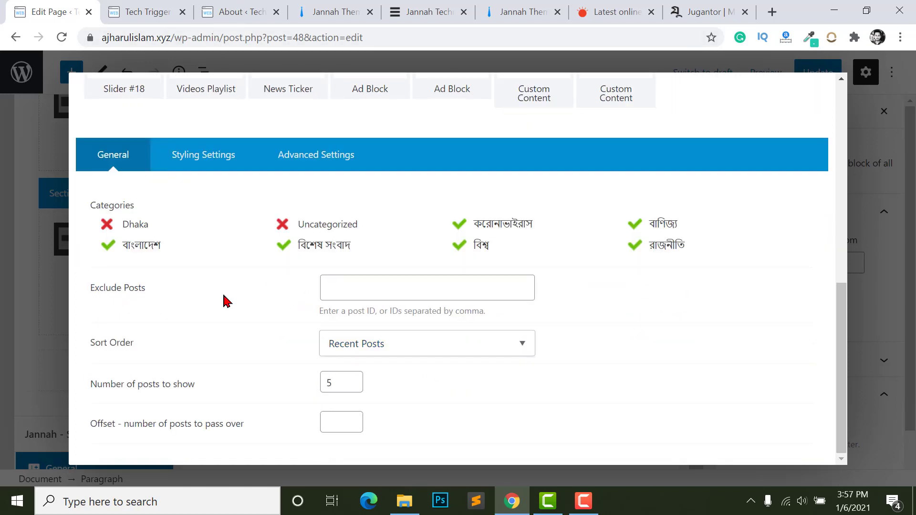
Set the block's sort order to Most Commented posts and its number of posts to show to 9.
left_click(375, 286)
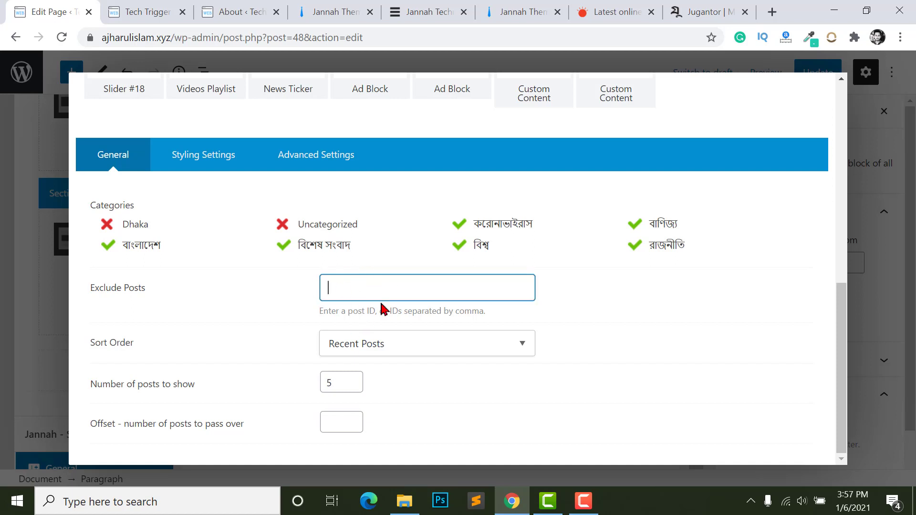
left_click(423, 347)
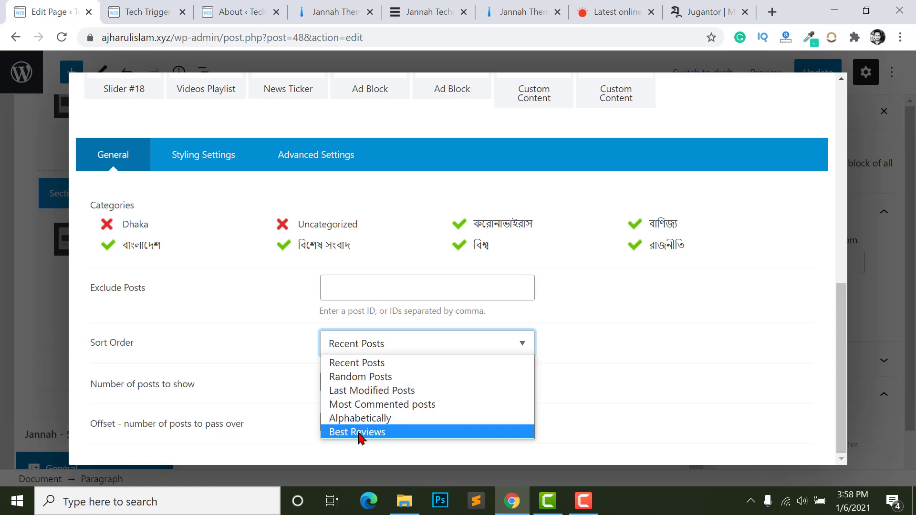
left_click(378, 405)
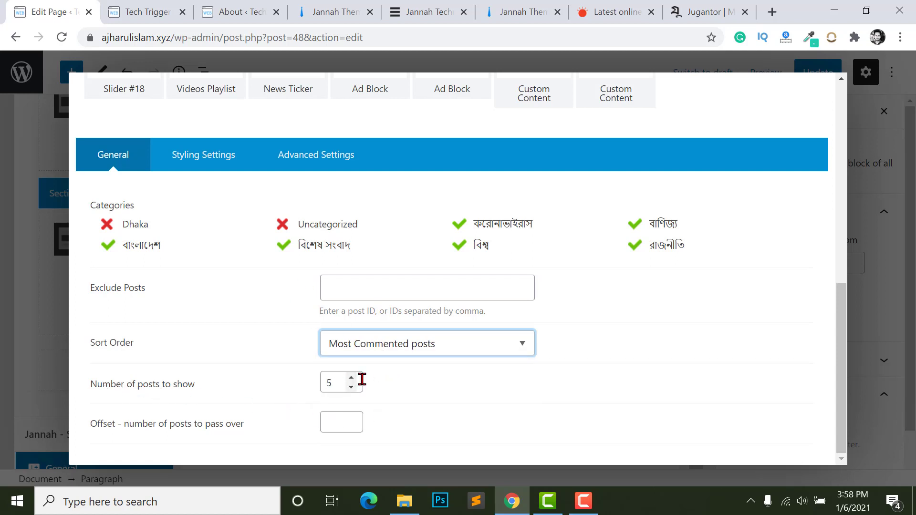
left_click(331, 382)
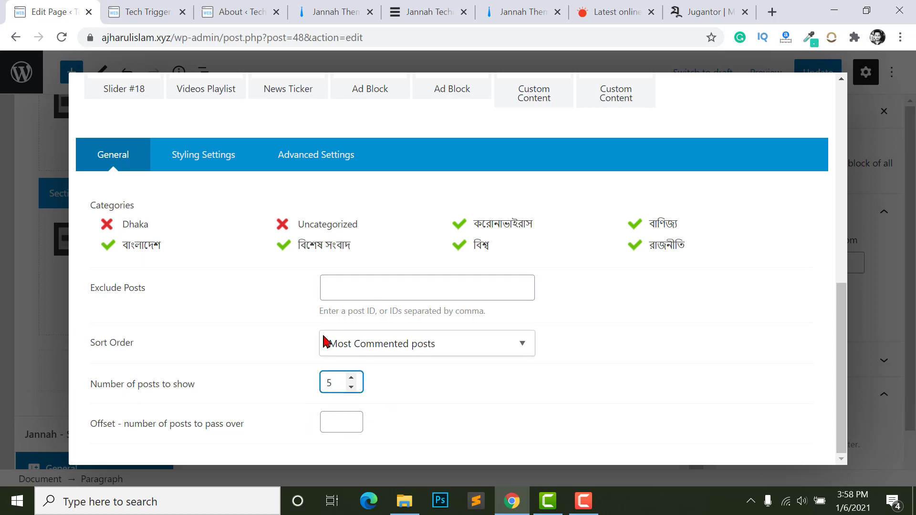
scroll(220, 229, "up", 4)
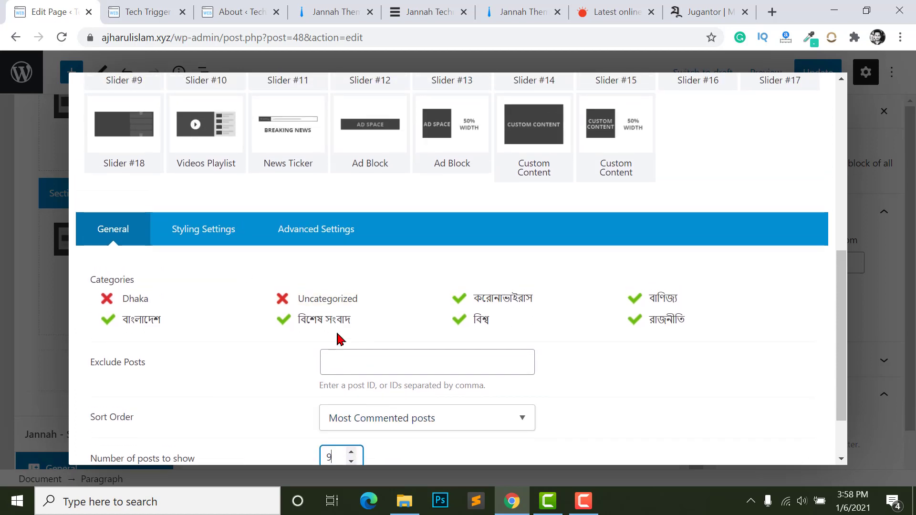
Look over the block's styling options, try both thumbnail-hiding options, and turn on Media Icon in the advanced settings.
left_click(196, 329)
scroll(334, 367, "down", 2)
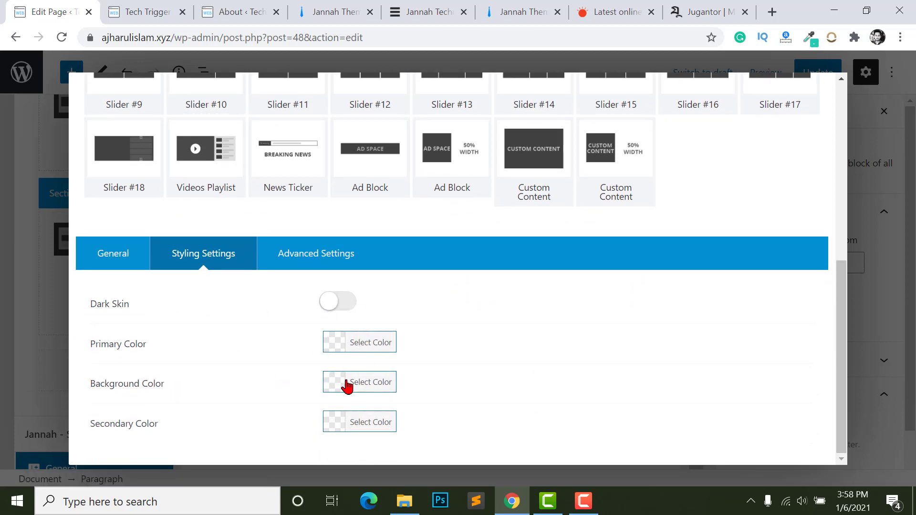
left_click(331, 265)
scroll(349, 335, "down", 2)
scroll(349, 334, "down", 2)
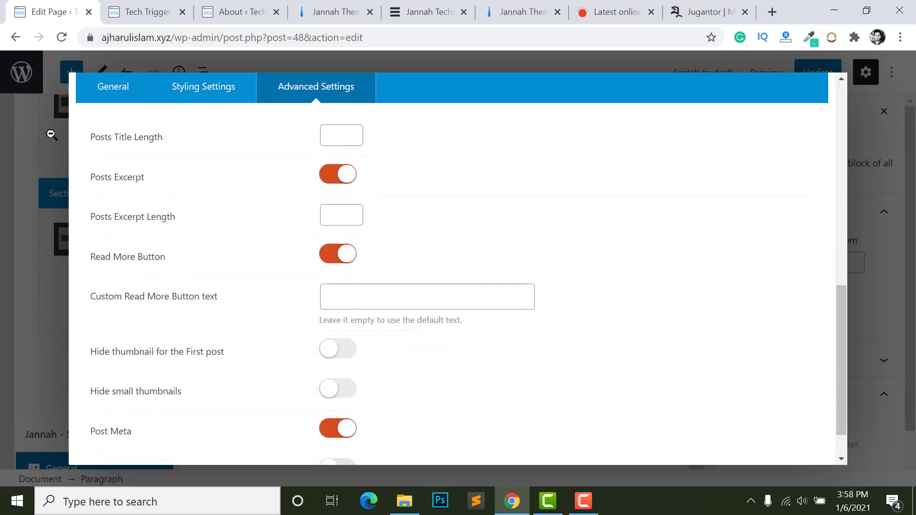
scroll(109, 325, "down", 1)
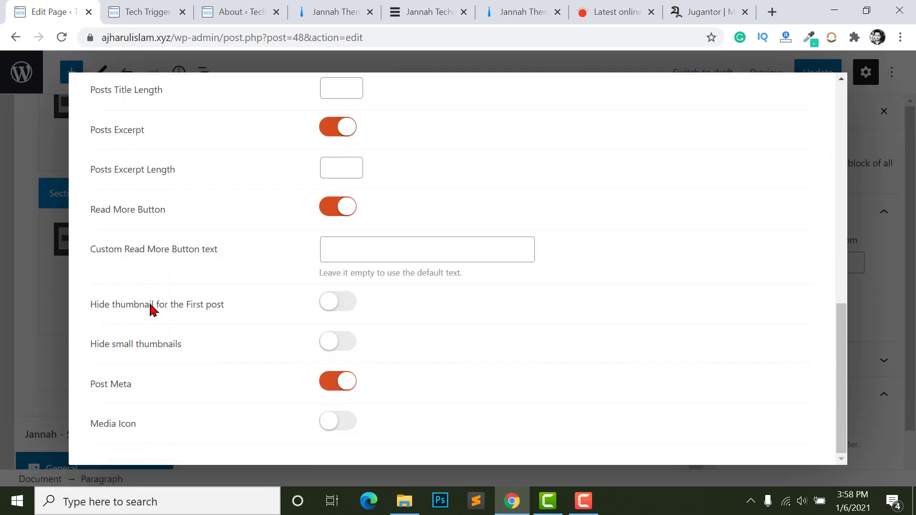
left_click(341, 312)
left_click(334, 303)
left_click(340, 348)
left_click(324, 346)
left_click(341, 429)
Recheck the block's general settings, finish editing the block and update the page.
scroll(340, 362, "up", 5)
left_click(112, 324)
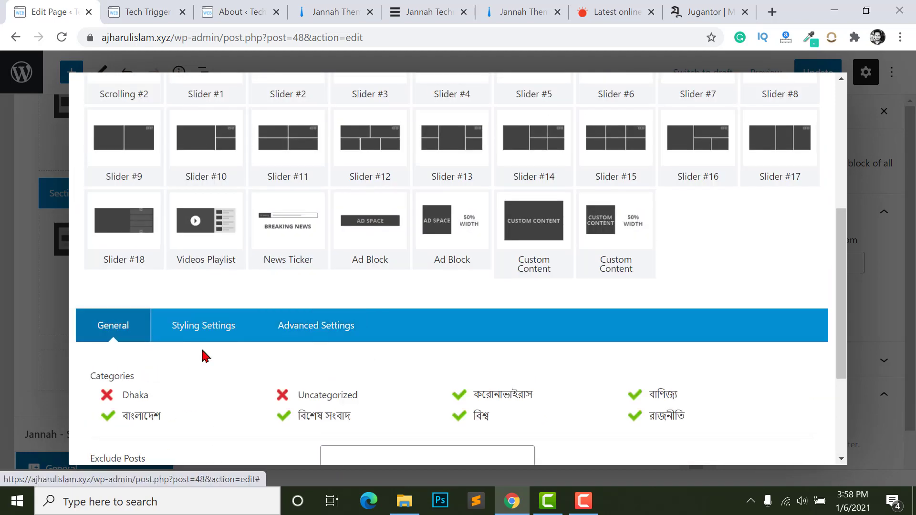
scroll(295, 356, "down", 4)
scroll(439, 346, "up", 10)
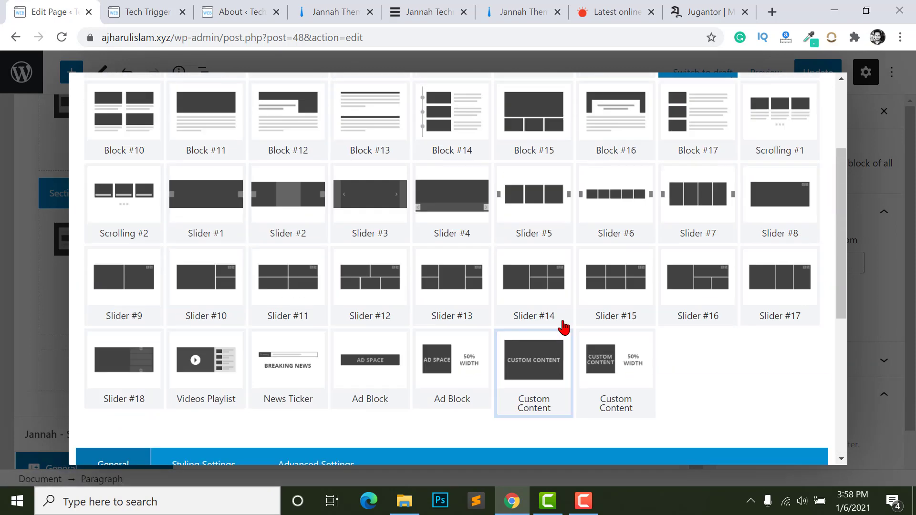
left_click(791, 103)
left_click(813, 72)
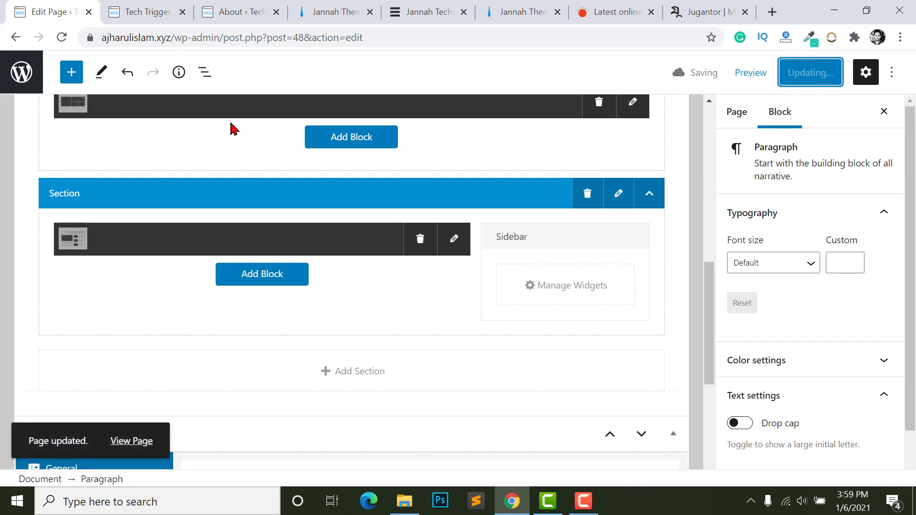
Check the new news block below the slider on the live site and try its category filters.
left_click(145, 11)
scroll(566, 260, "down", 5)
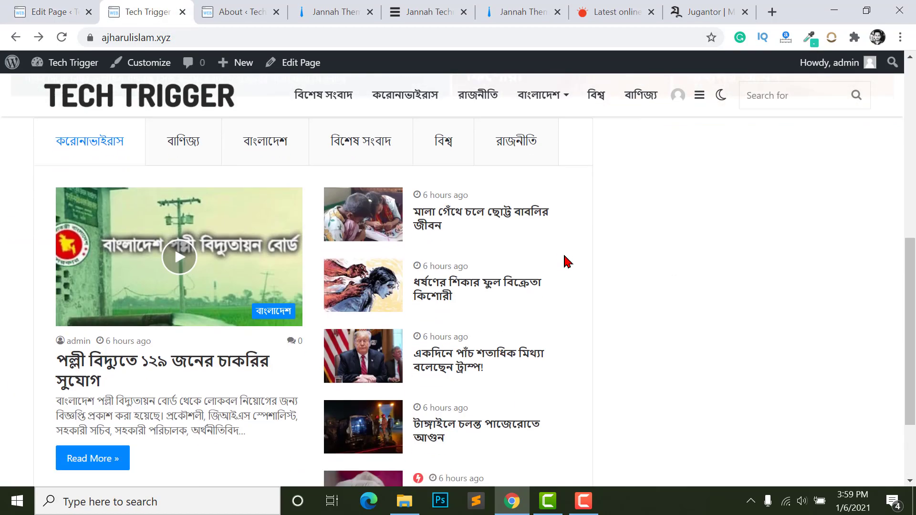
scroll(650, 208, "up", 2)
scroll(710, 211, "down", 1)
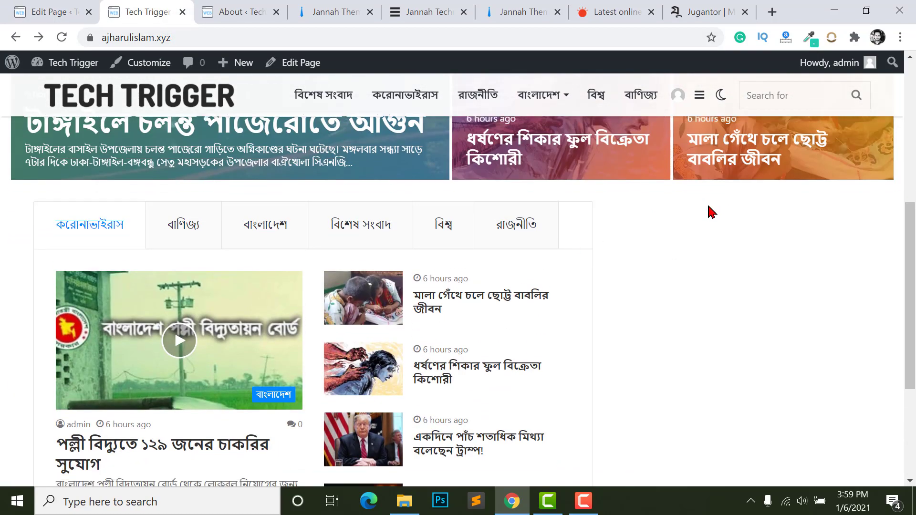
left_click(150, 185)
left_click(256, 189)
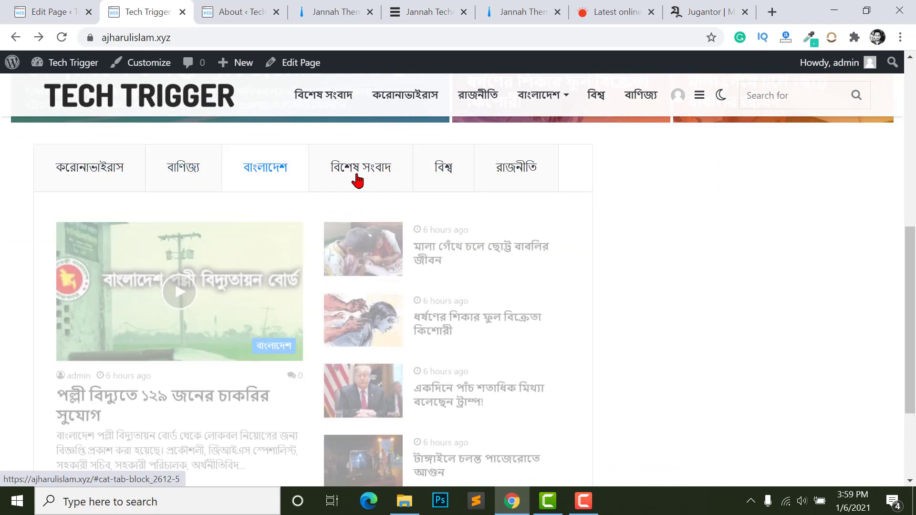
left_click(357, 180)
left_click(513, 176)
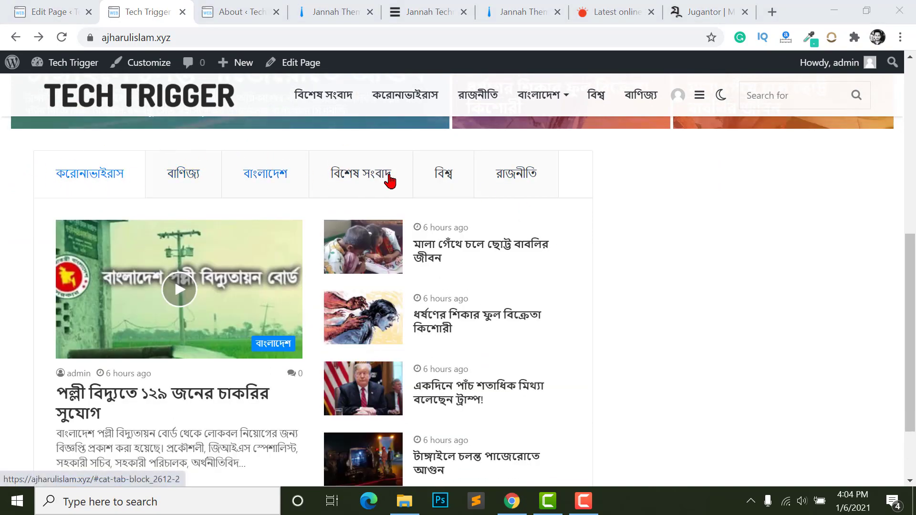
Change the sidebar section's block style to Block #5, comparing it with the Trending News block on the Jannah demo.
key("ctrl+4")
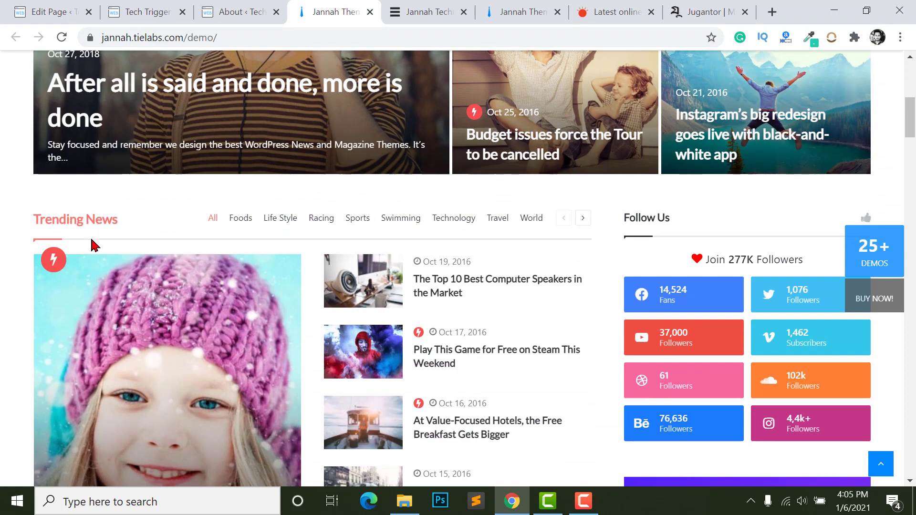
left_click(50, 12)
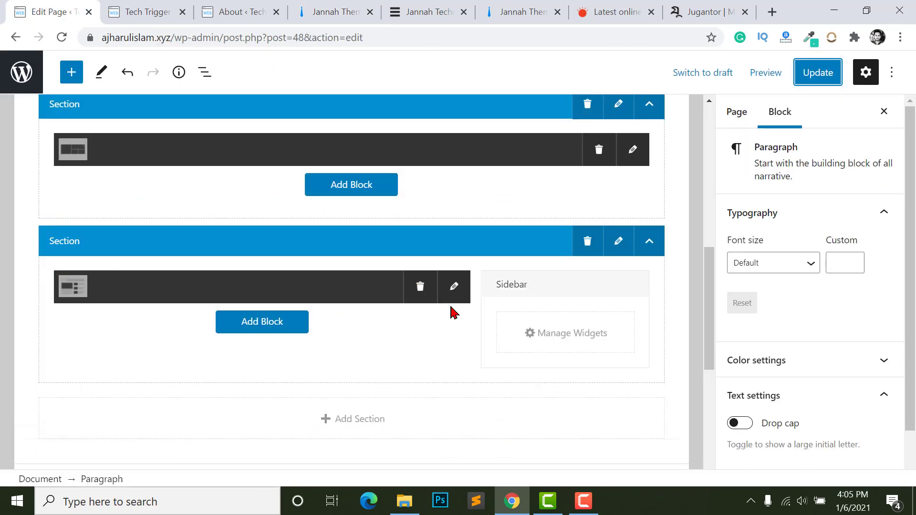
left_click(454, 287)
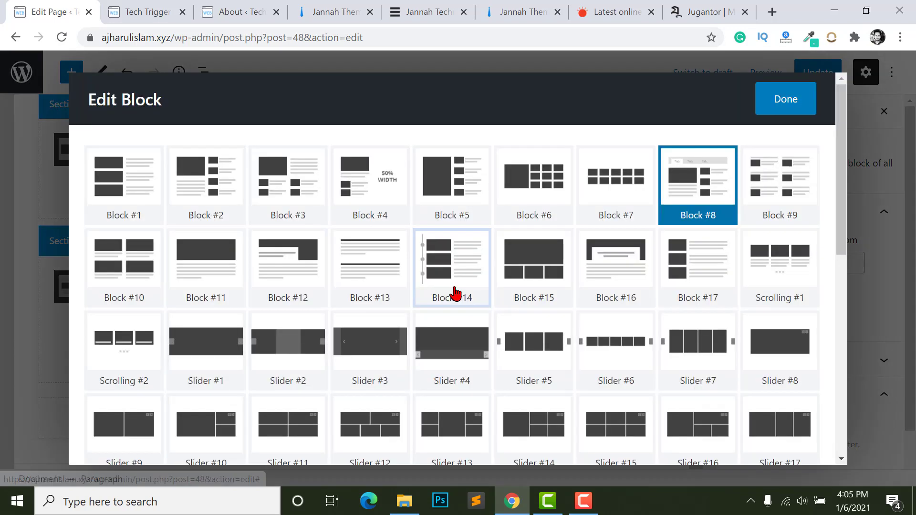
left_click(453, 205)
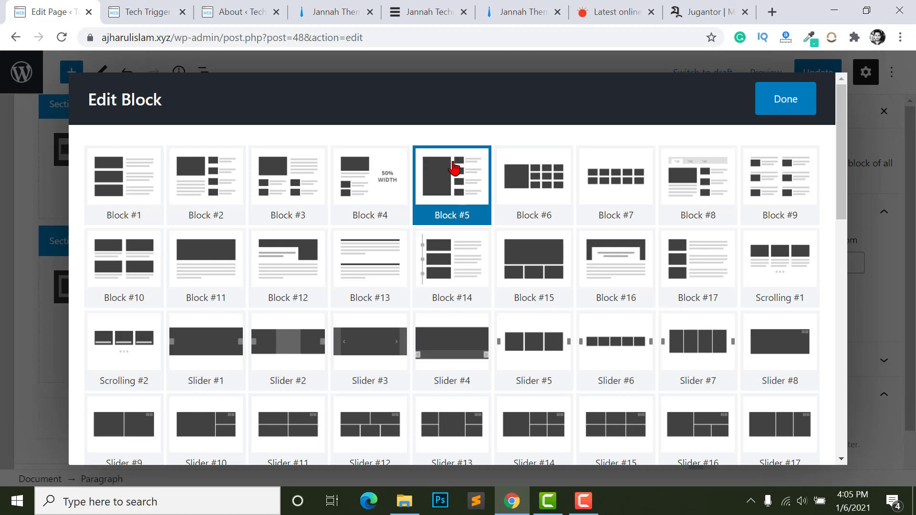
left_click(333, 3)
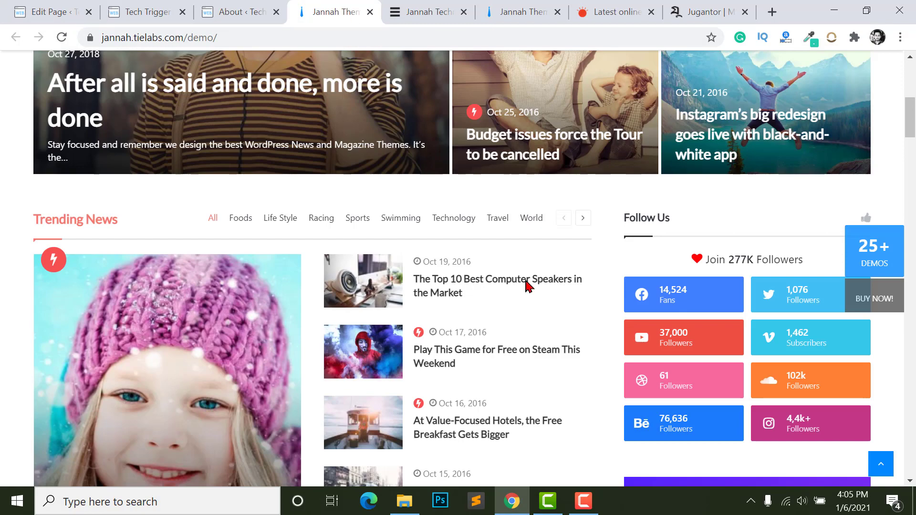
scroll(485, 323, "down", 5)
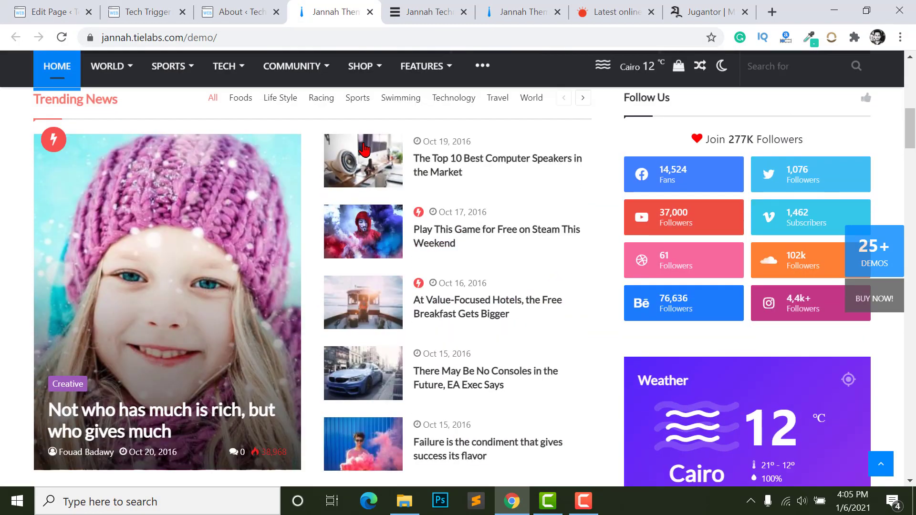
scroll(462, 165, "up", 1)
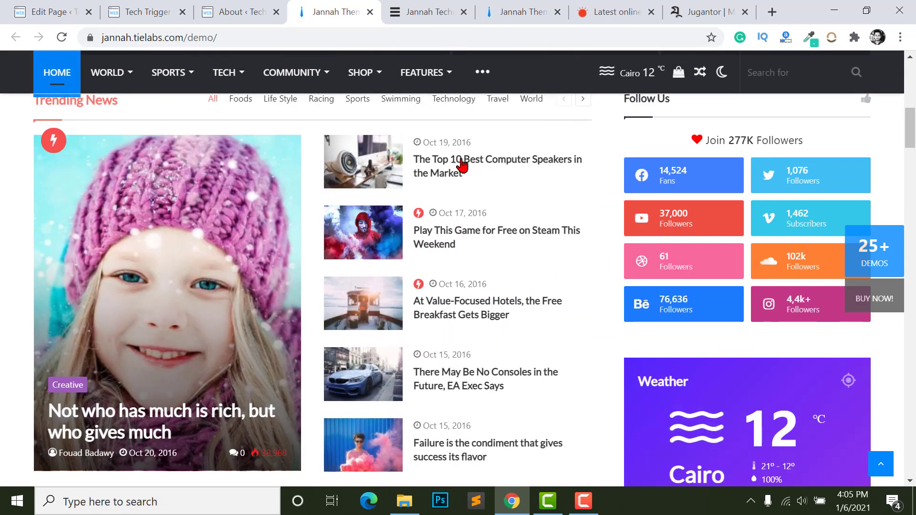
left_click(47, 19)
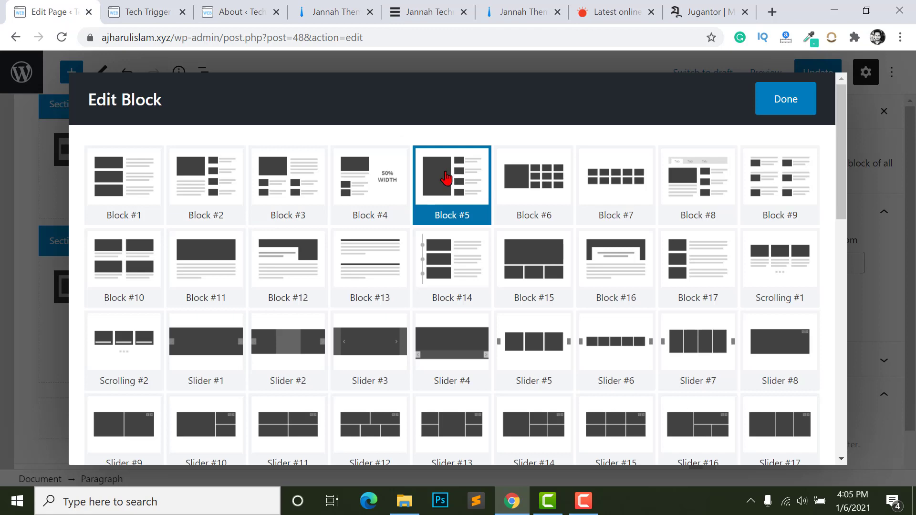
Set the block's custom title to "Trending News".
scroll(417, 380, "down", 10)
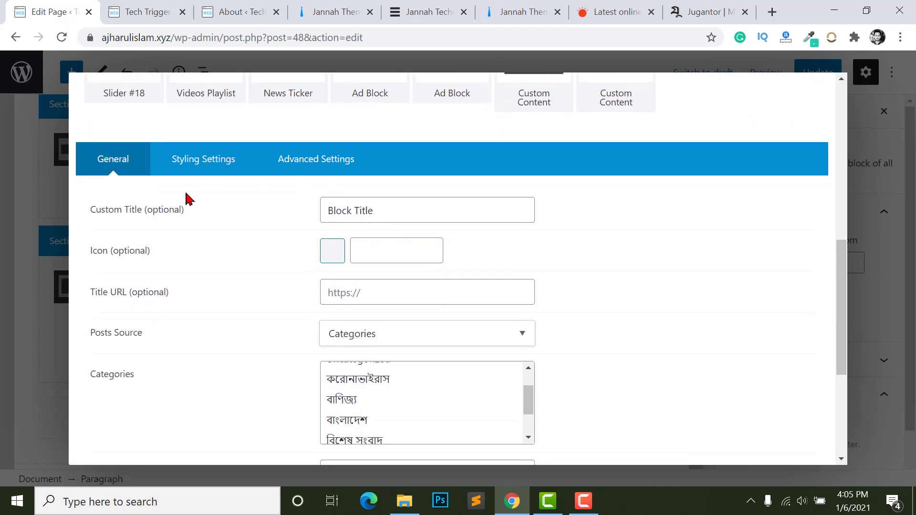
scroll(447, 260, "down", 2)
scroll(296, 178, "up", 1)
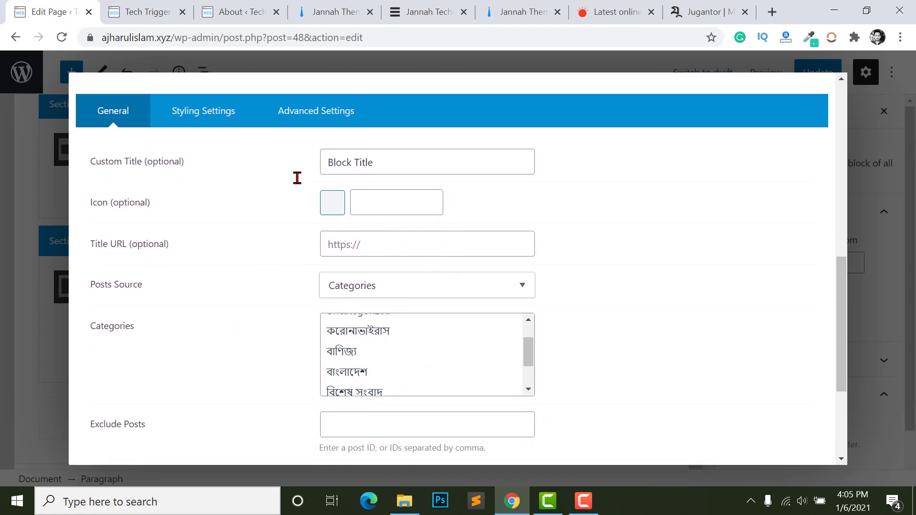
left_click_drag(404, 194, 233, 175)
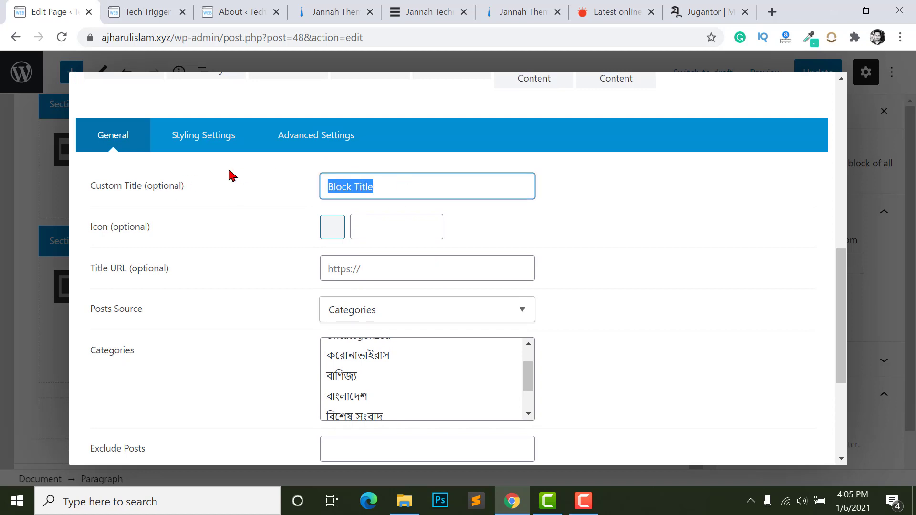
type("Trending News")
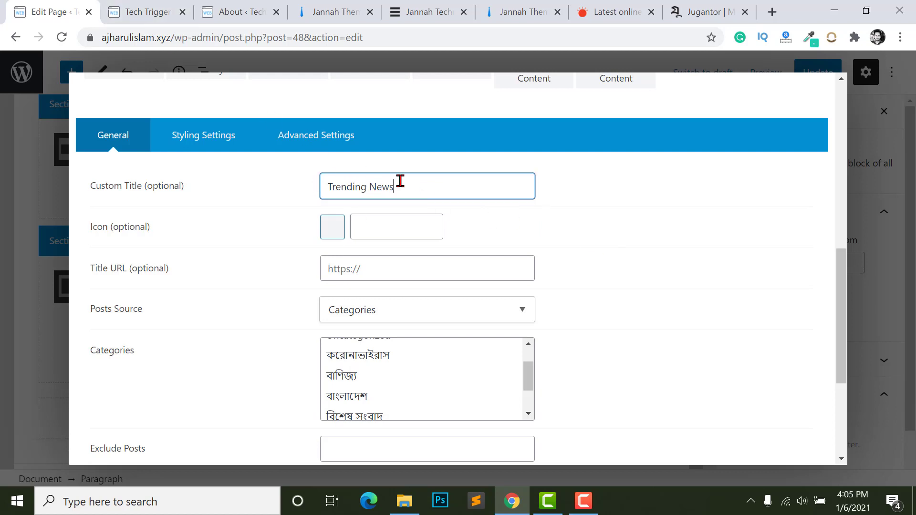
Search the icon picker for "fire" and give the Trending News block title the plain flame icon (fas fa-fire).
scroll(191, 199, "down", 1)
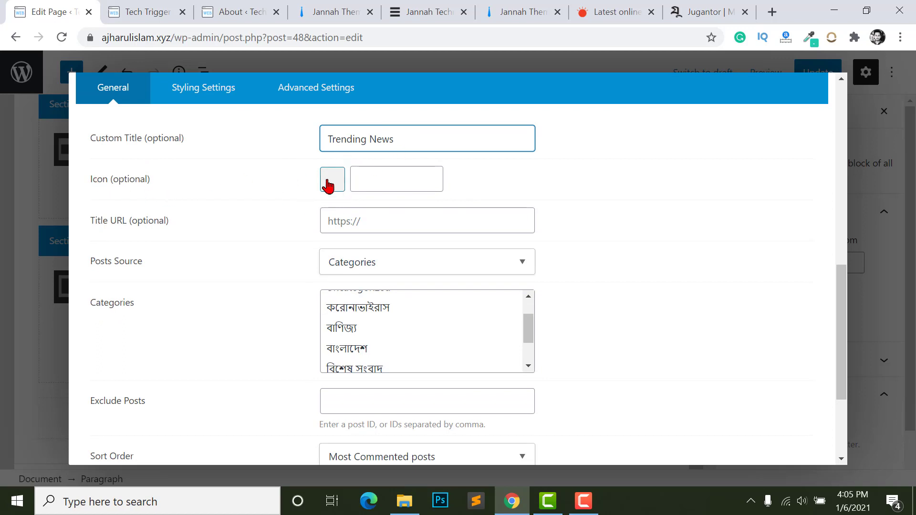
left_click(400, 182)
left_click(333, 180)
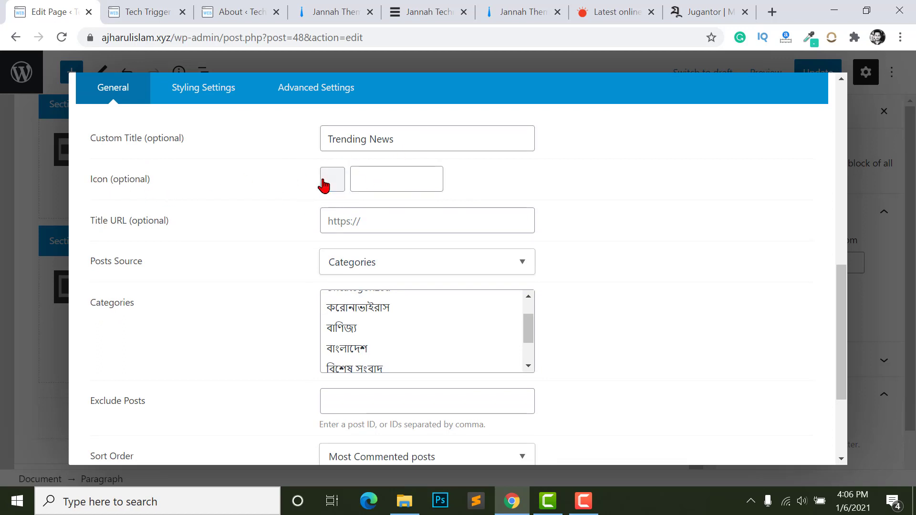
type("fire")
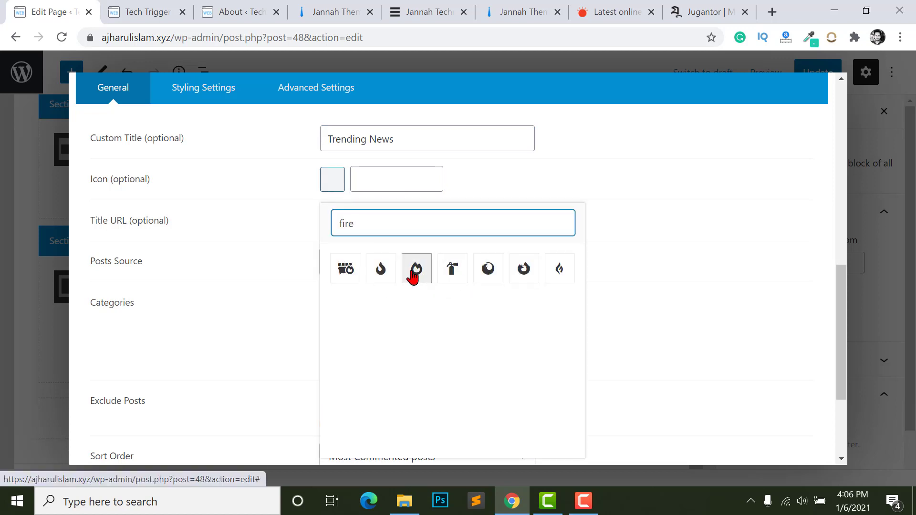
left_click(380, 268)
scroll(286, 229, "down", 1)
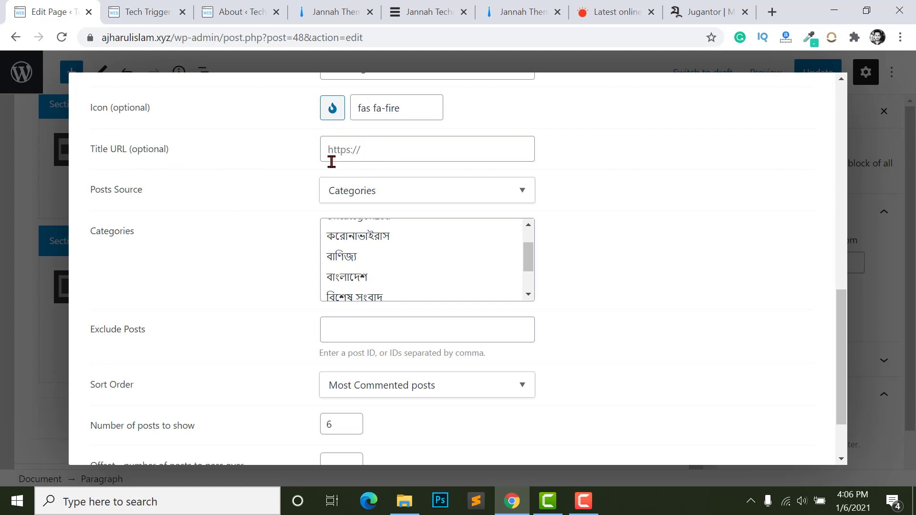
scroll(333, 163, "up", 2)
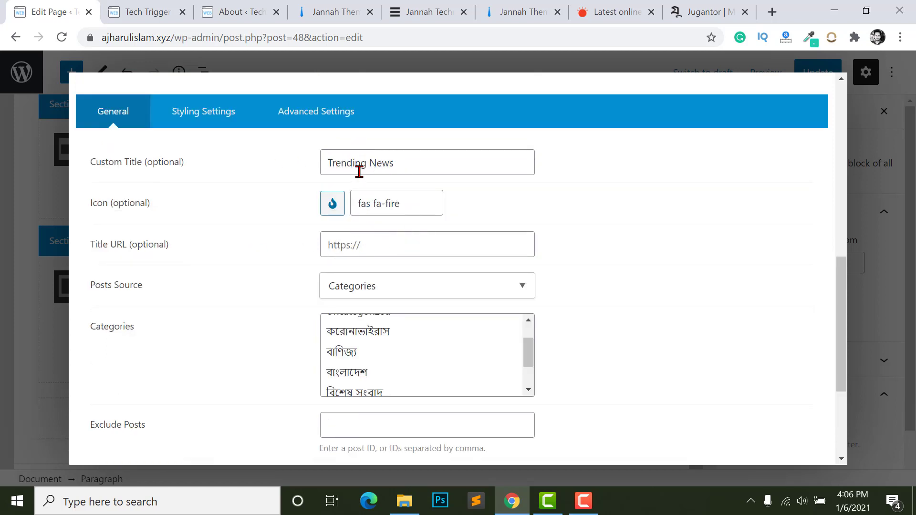
Select the categories করোনাভাইরাস, বাণিজ্য, বাংলাদেশ, বিশেষ সংবাদ, বিশ্ব and রাজনীতি as the block's post source.
left_click(366, 243)
scroll(374, 286, "down", 1)
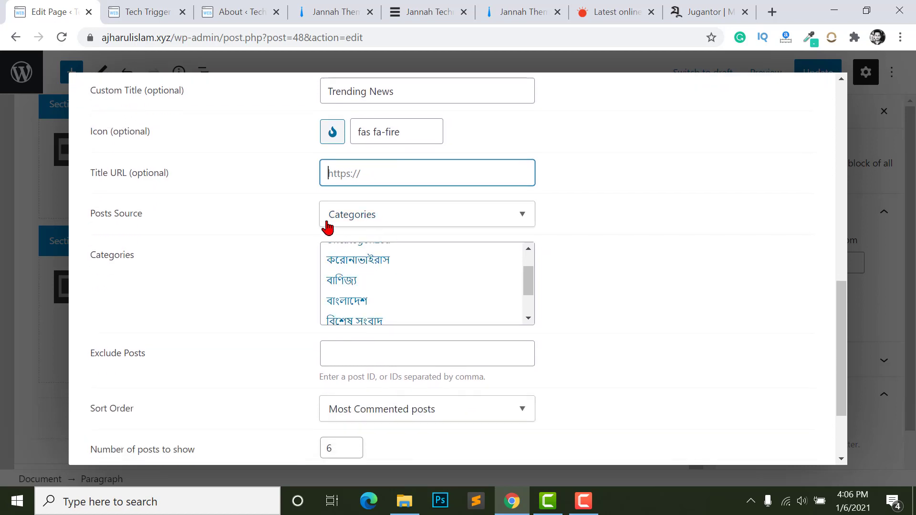
scroll(374, 289, "down", 1)
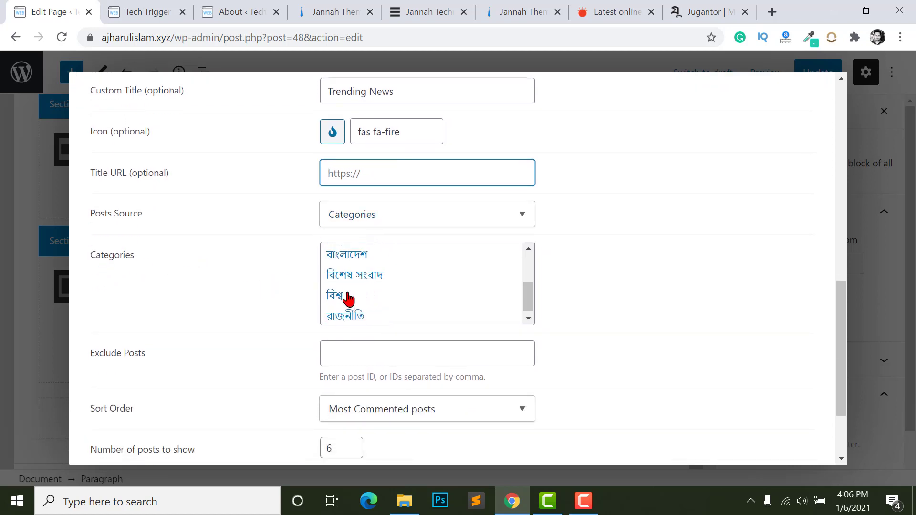
scroll(347, 298, "up", 2)
left_click(340, 295)
left_click(337, 315)
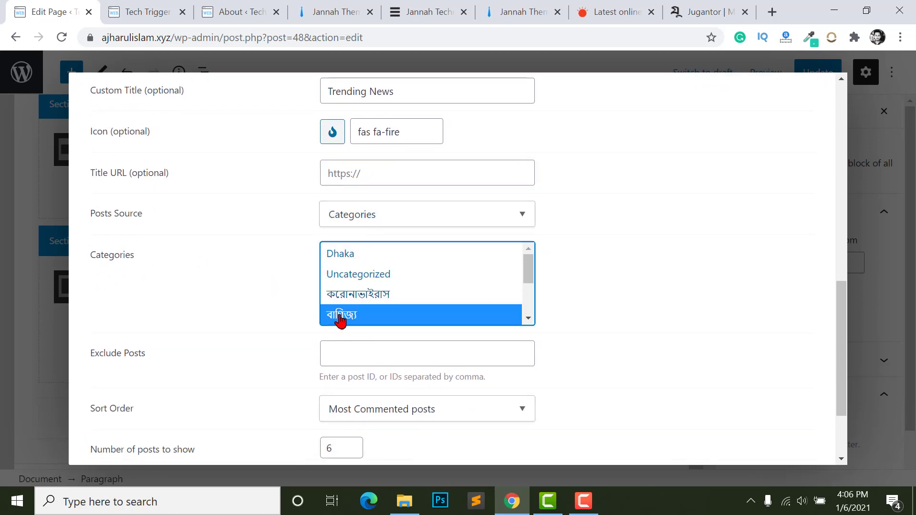
scroll(348, 296, "down", 1)
left_click(348, 292)
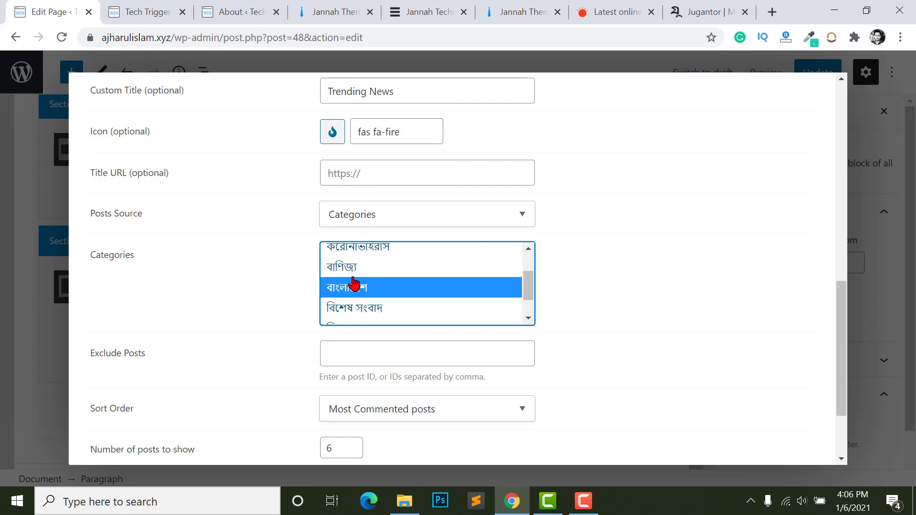
left_click(339, 268, "ctrl")
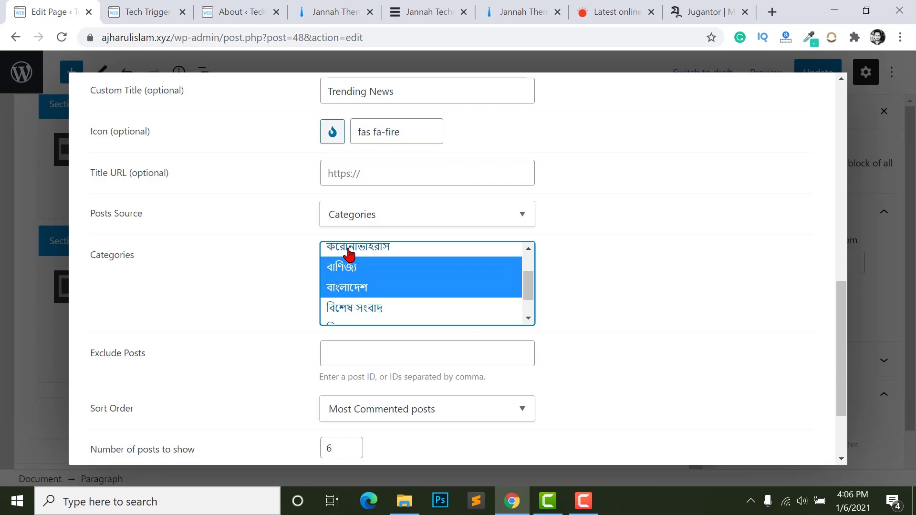
left_click(348, 253, "ctrl")
scroll(352, 286, "down", 1)
left_click(351, 279, "ctrl")
scroll(768, 396, "down", 3)
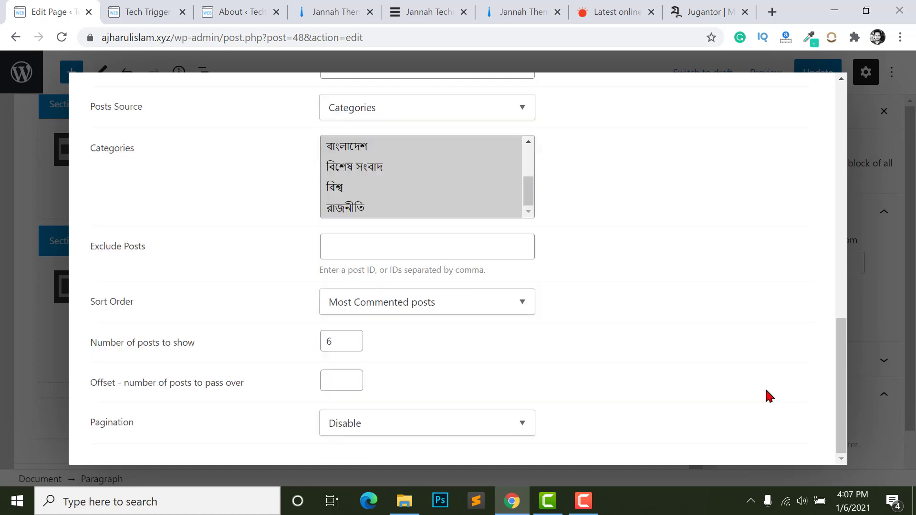
Set the Trending News block's pagination to AJAX - Load More.
scroll(623, 398, "up", 1)
scroll(429, 415, "down", 1)
left_click(399, 435)
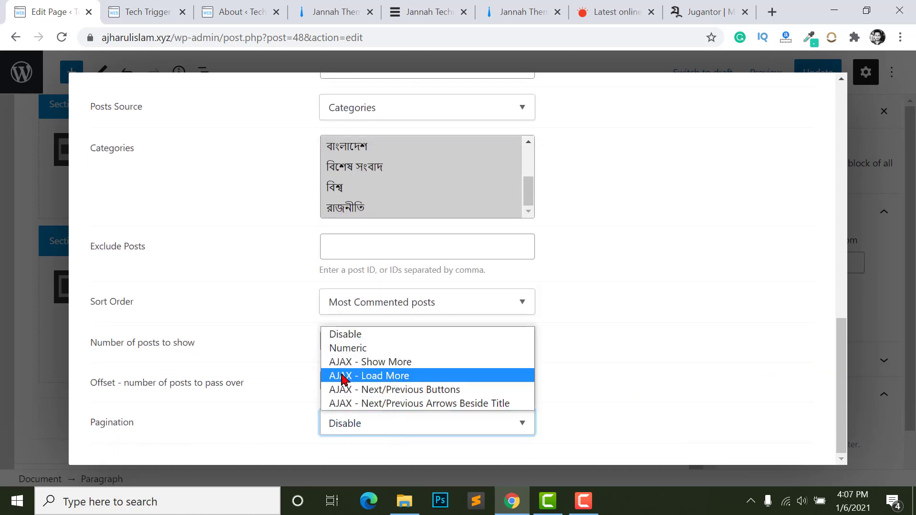
left_click(395, 376)
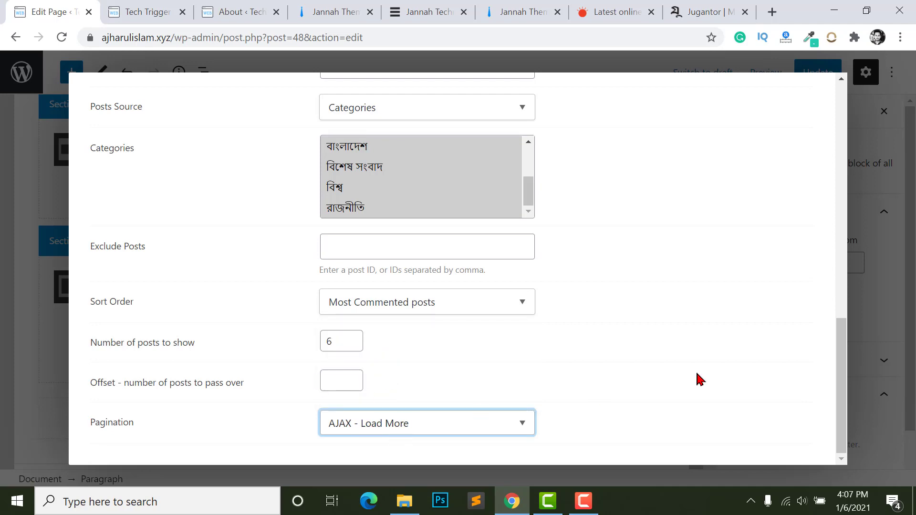
Finish editing the Trending News block and update the page.
scroll(699, 379, "up", 15)
key("Escape")
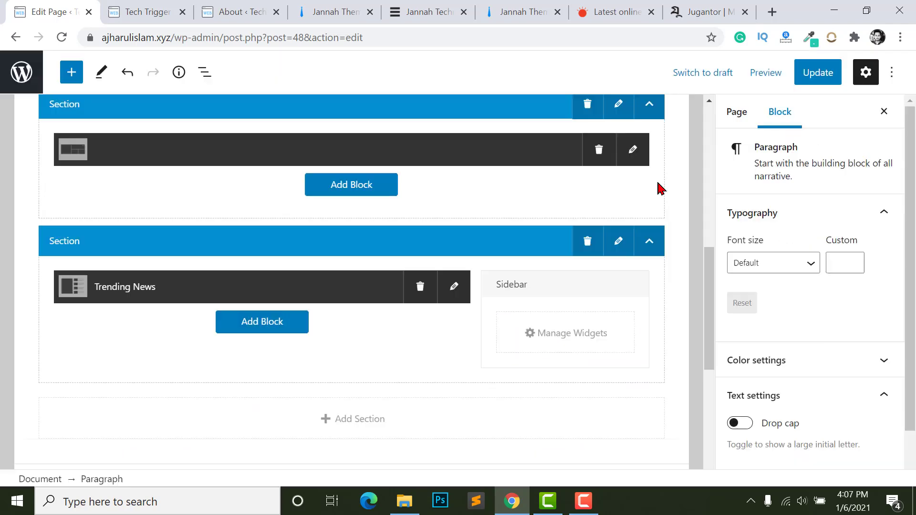
left_click(817, 72)
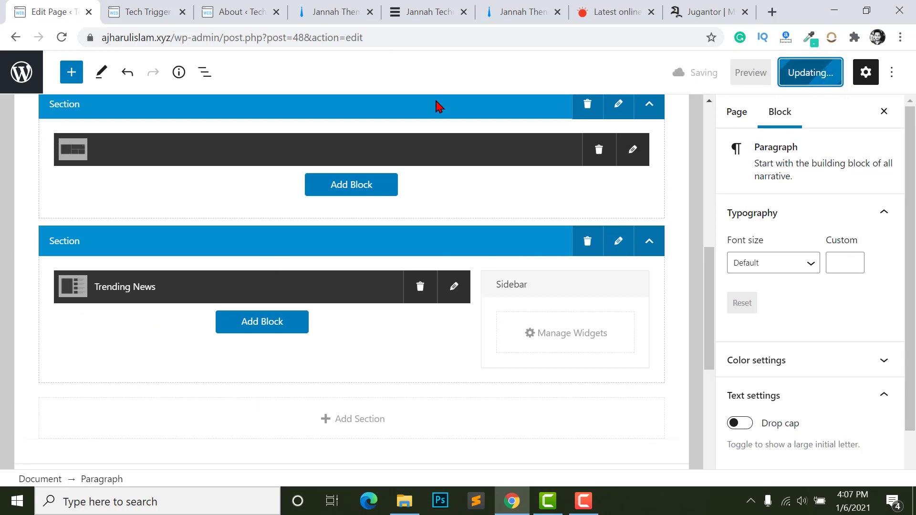
Check the Trending News block's title, icon and post list on the live site.
key("ctrl+Tab")
scroll(607, 354, "down", 2)
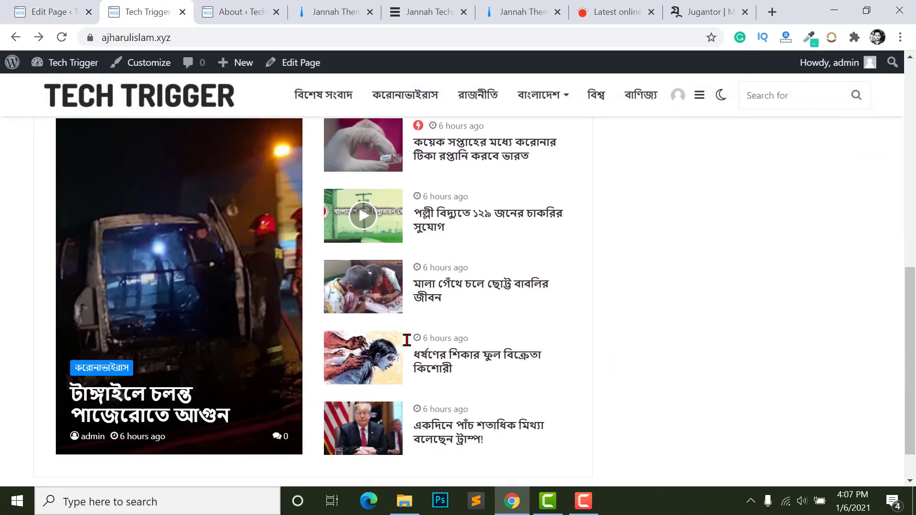
scroll(286, 349, "up", 2)
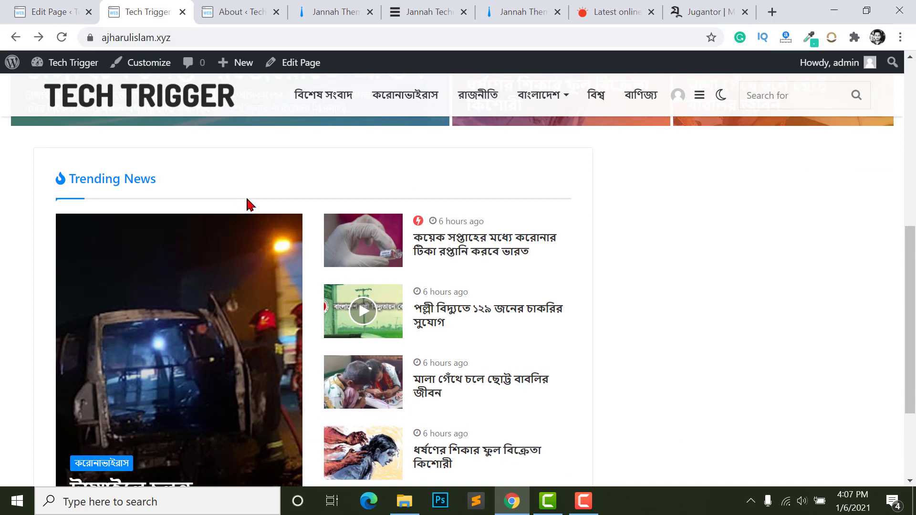
scroll(420, 272, "down", 2)
scroll(409, 304, "up", 2)
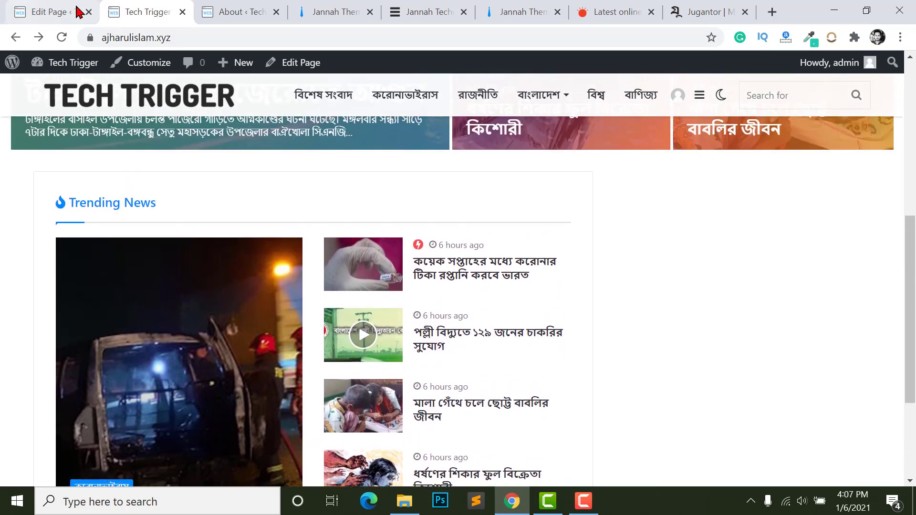
Enable Ajax Filters in the advanced settings of the Trending News block and update the page.
left_click(41, 10)
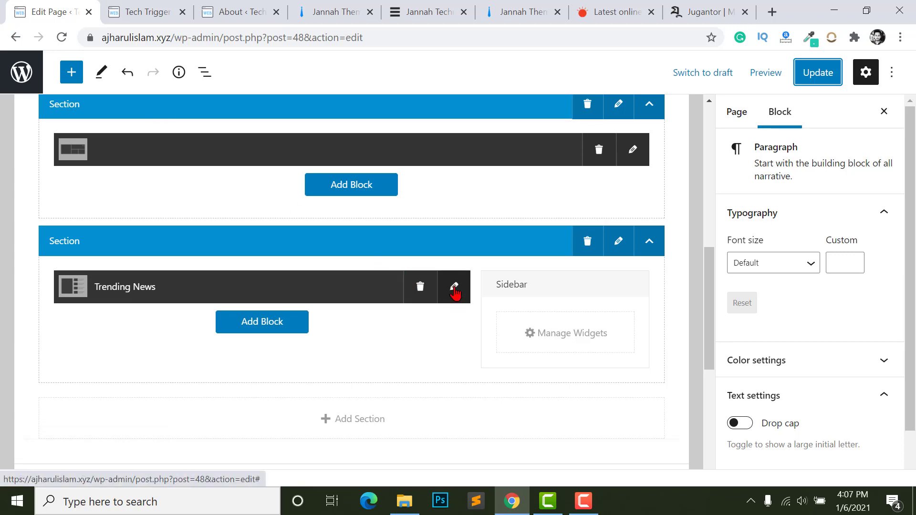
left_click(454, 287)
scroll(474, 342, "down", 10)
left_click(293, 152)
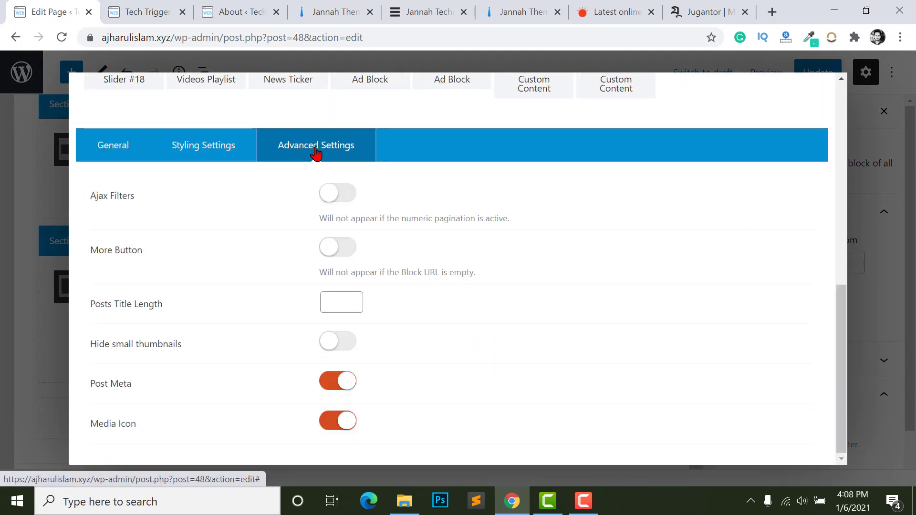
left_click(354, 199)
scroll(790, 139, "up", 10)
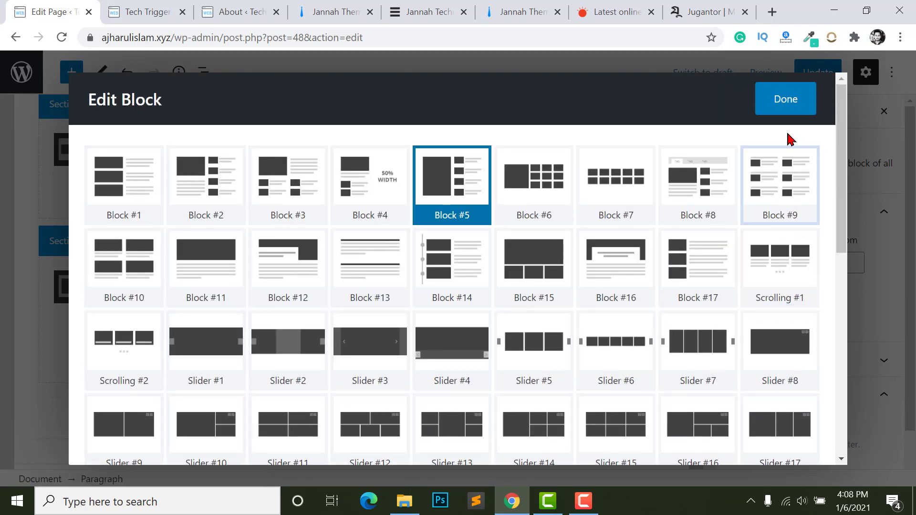
left_click(785, 105)
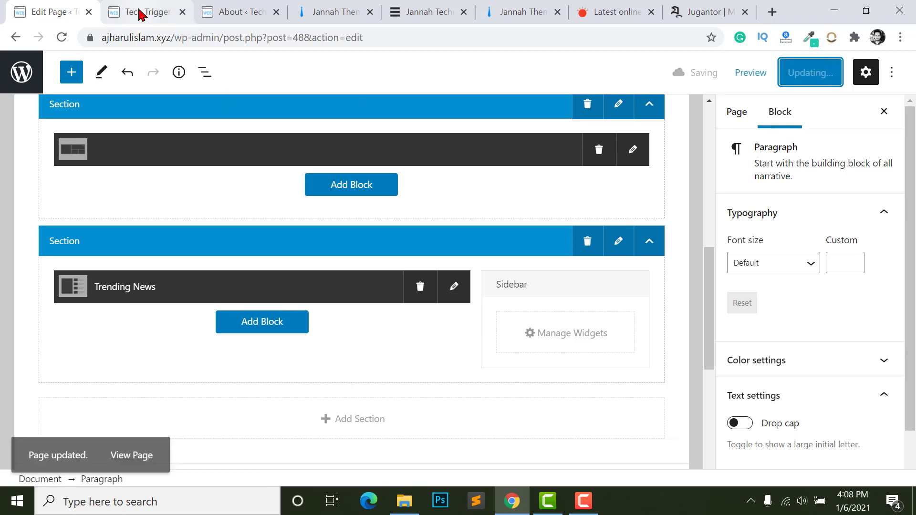
Reload the site's front page and try the বাণিজ্য and বাংলাদেশ category filters of the Trending News block.
left_click(143, 13)
left_click(61, 38)
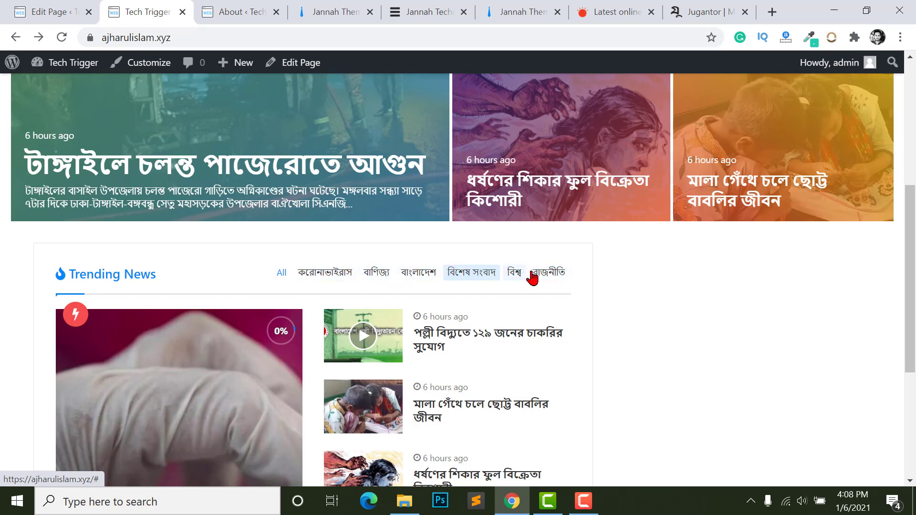
left_click(383, 279)
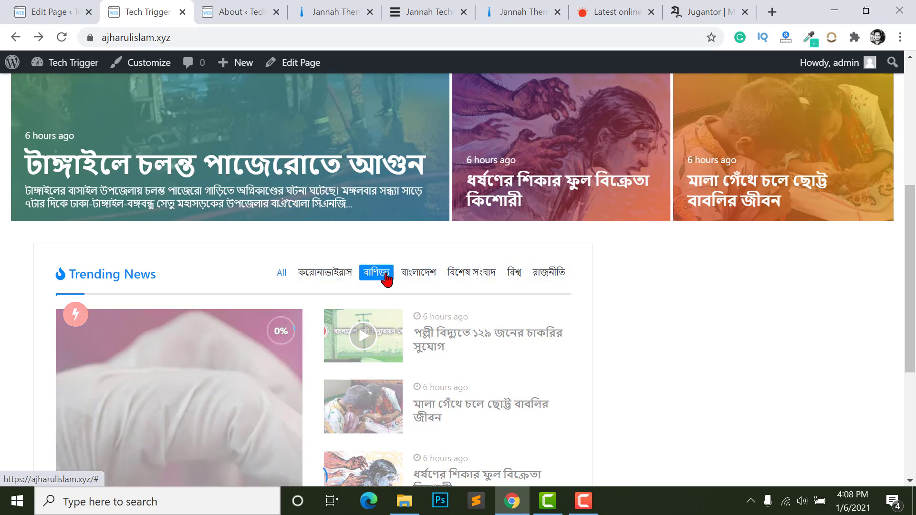
scroll(178, 330, "down", 3)
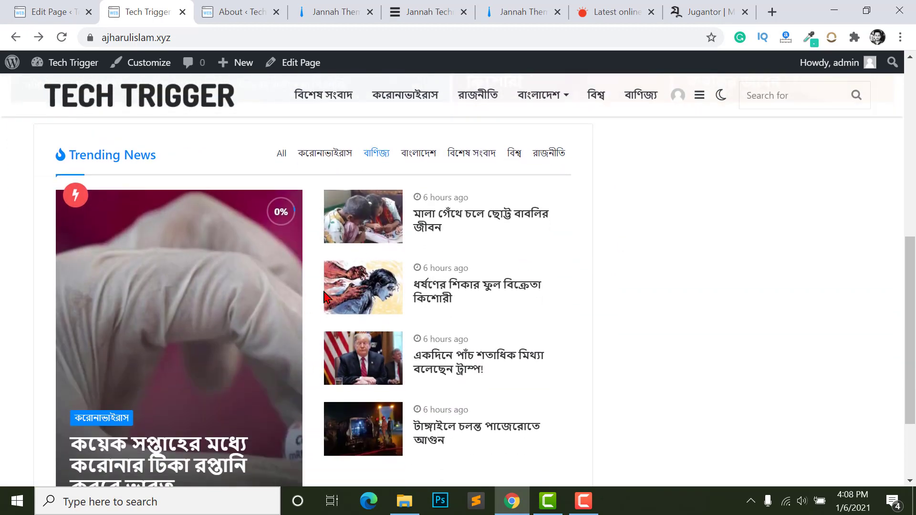
left_click(418, 154)
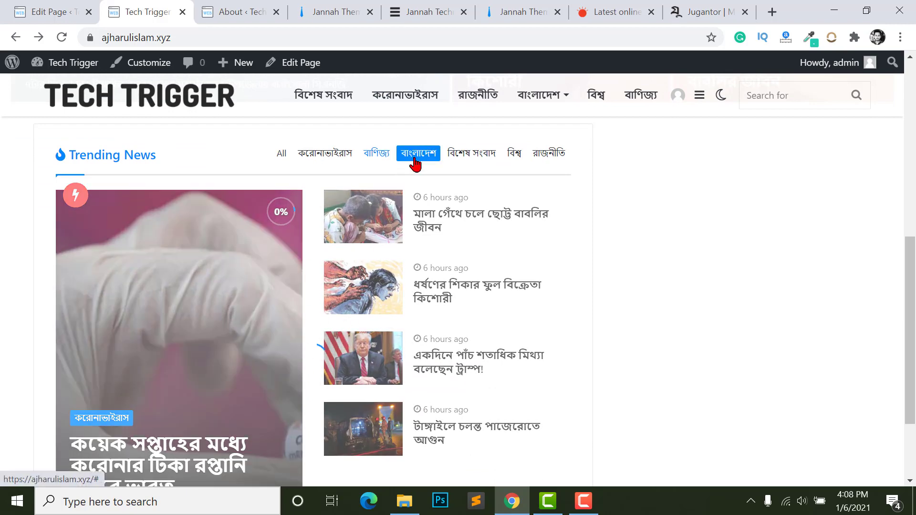
scroll(306, 214, "down", 1)
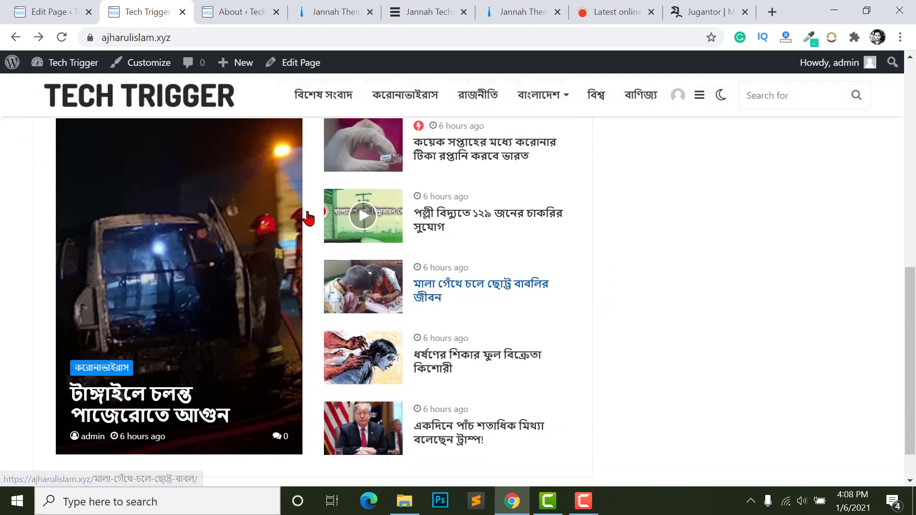
scroll(408, 324, "up", 2)
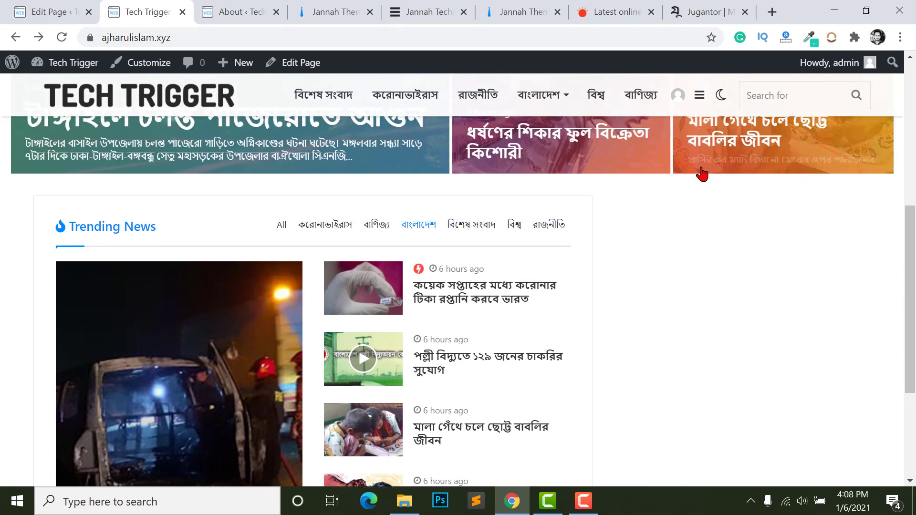
scroll(697, 250, "down", 2)
Open the widget manager for the sidebar of the Trending News section and look through the available widgets.
left_click(47, 11)
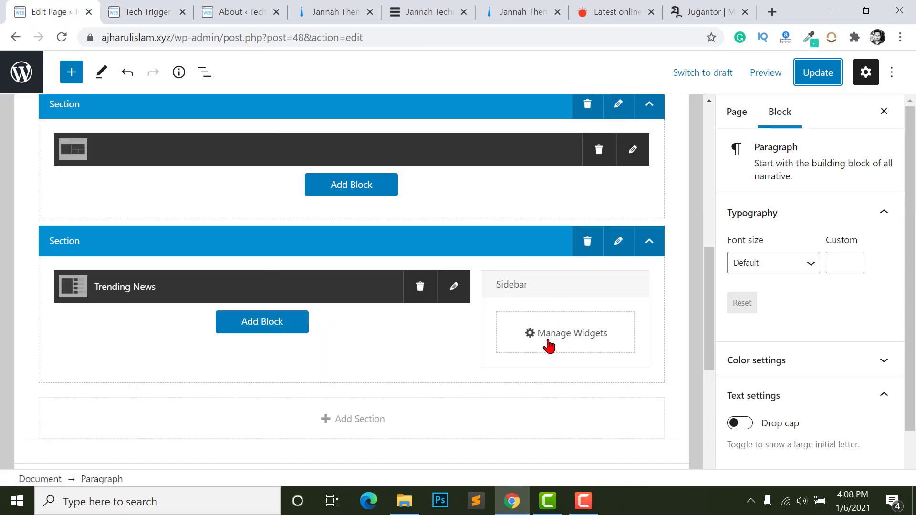
left_click(574, 333)
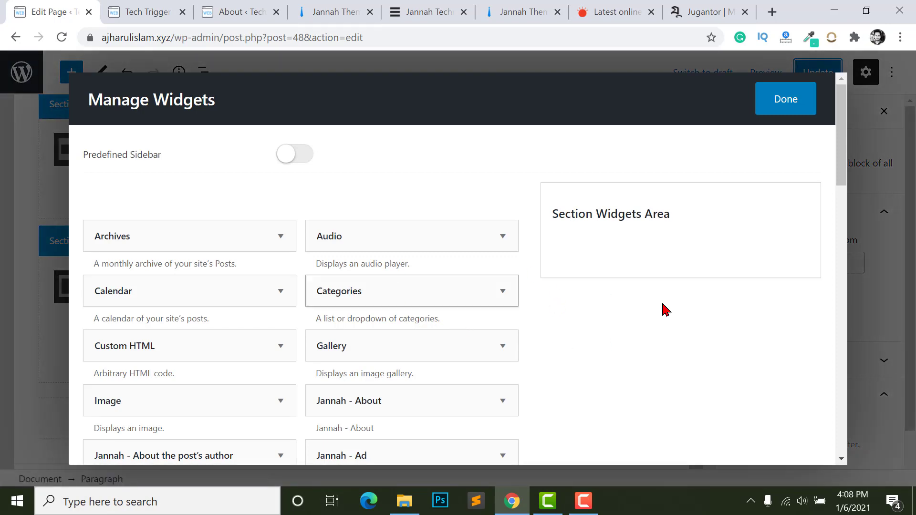
scroll(458, 253, "down", 12)
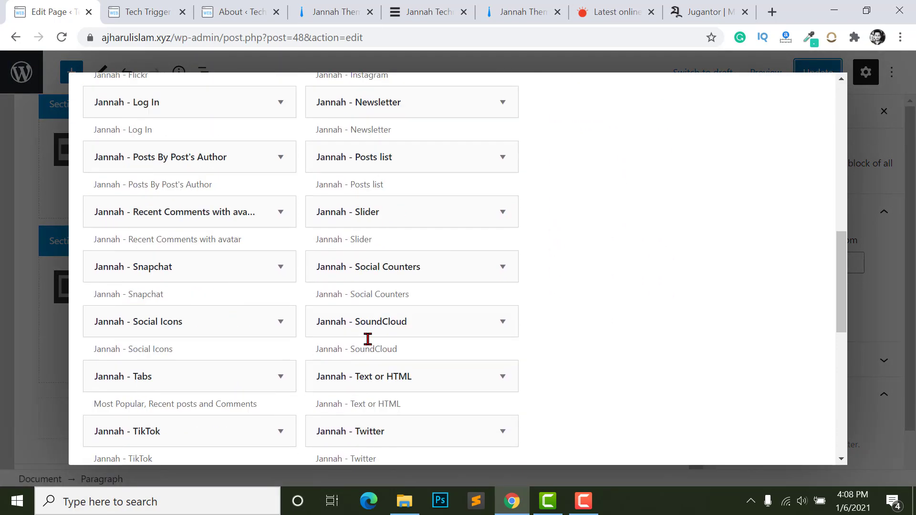
scroll(367, 339, "down", 9)
scroll(356, 347, "up", 7)
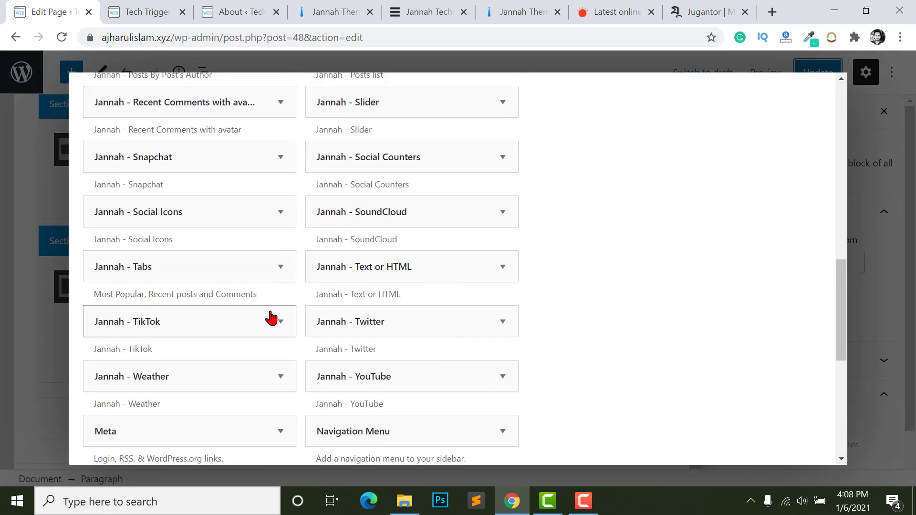
scroll(271, 317, "up", 10)
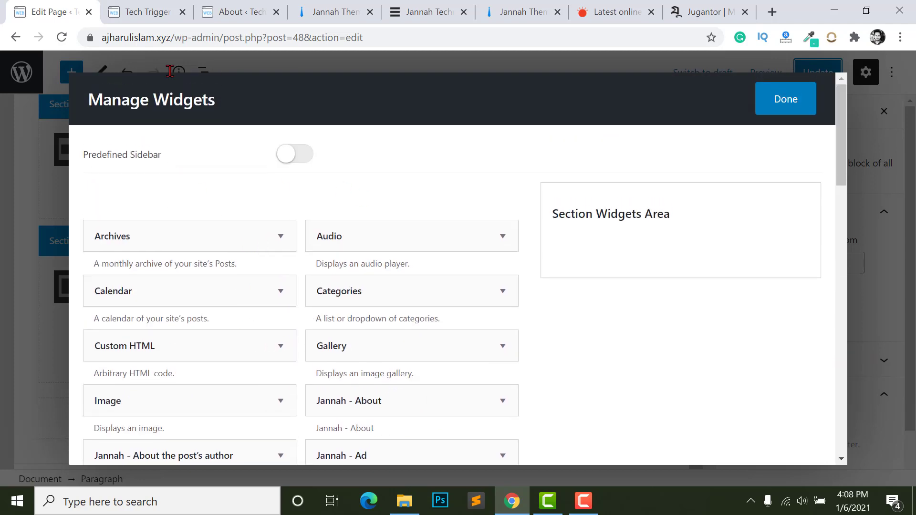
Open the Widgets page in the WordPress dashboard and look through the available widgets.
left_click(148, 12)
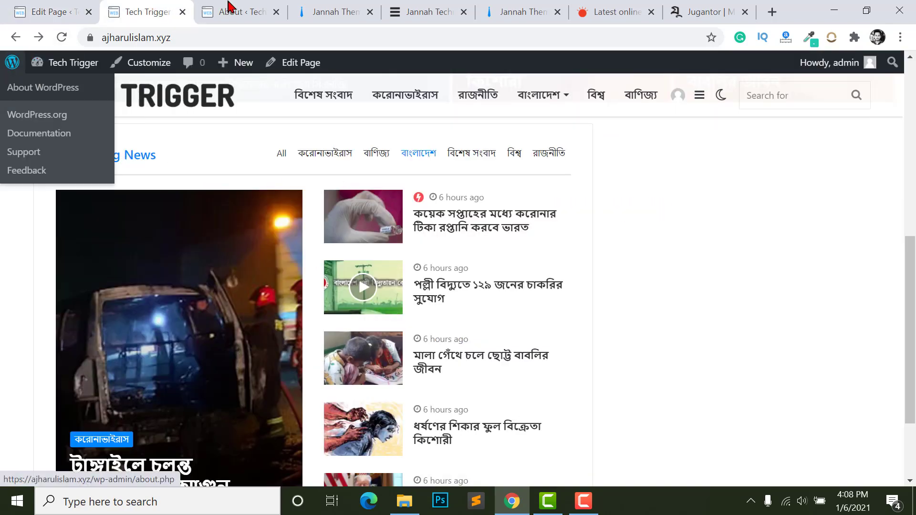
left_click(229, 6)
mouse_move(57, 256)
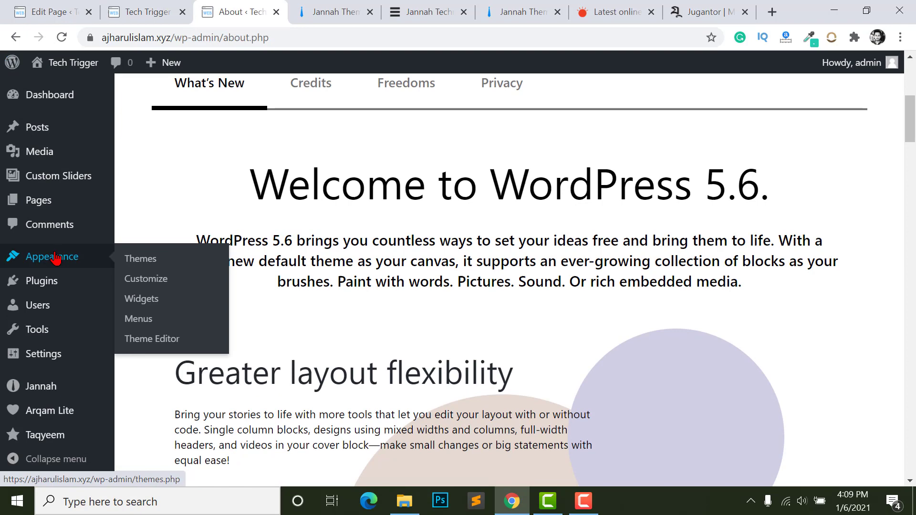
left_click(142, 300)
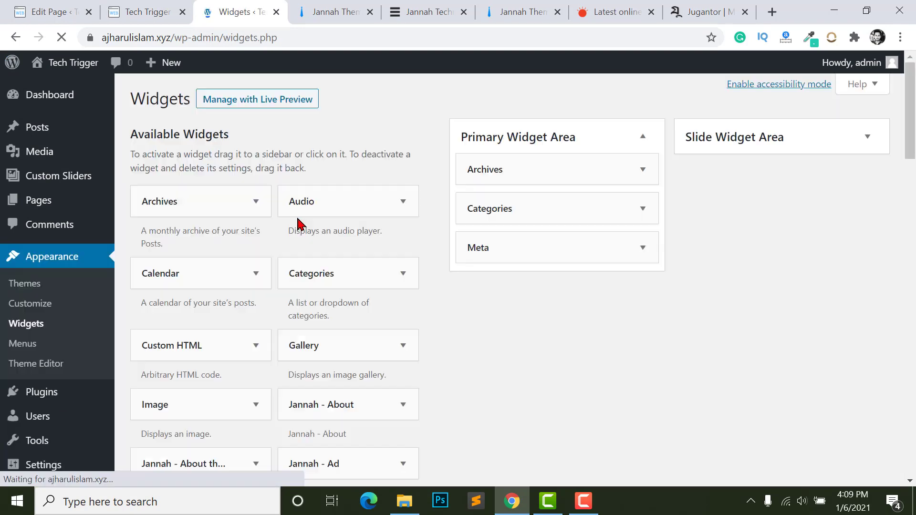
scroll(224, 231, "down", 10)
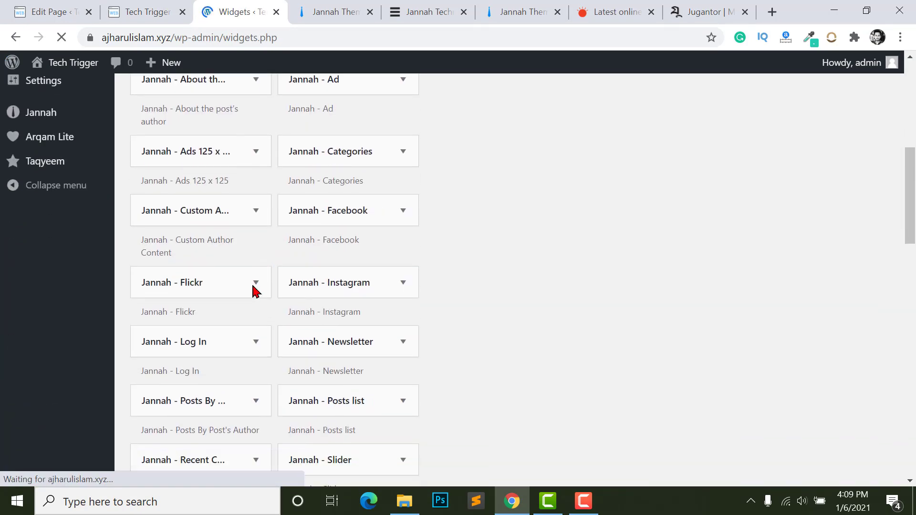
scroll(256, 309, "down", 2)
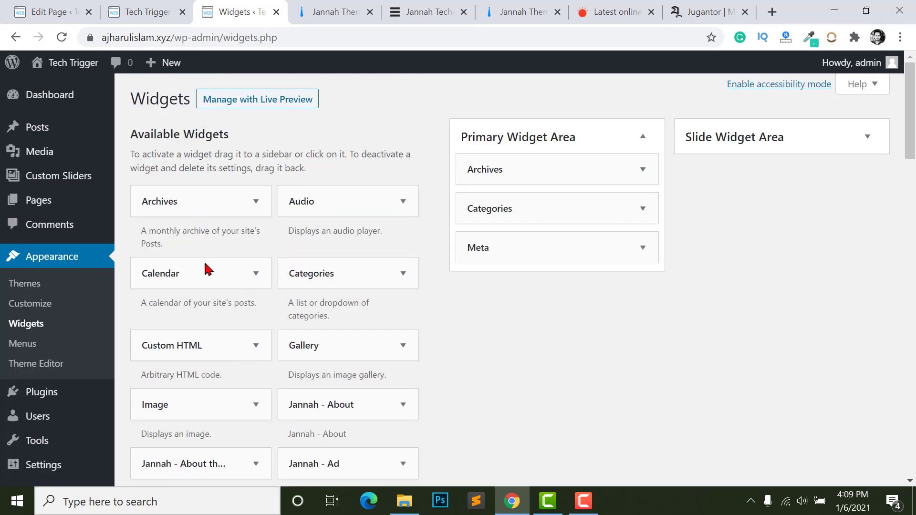
scroll(208, 270, "down", 3)
scroll(310, 288, "up", 3)
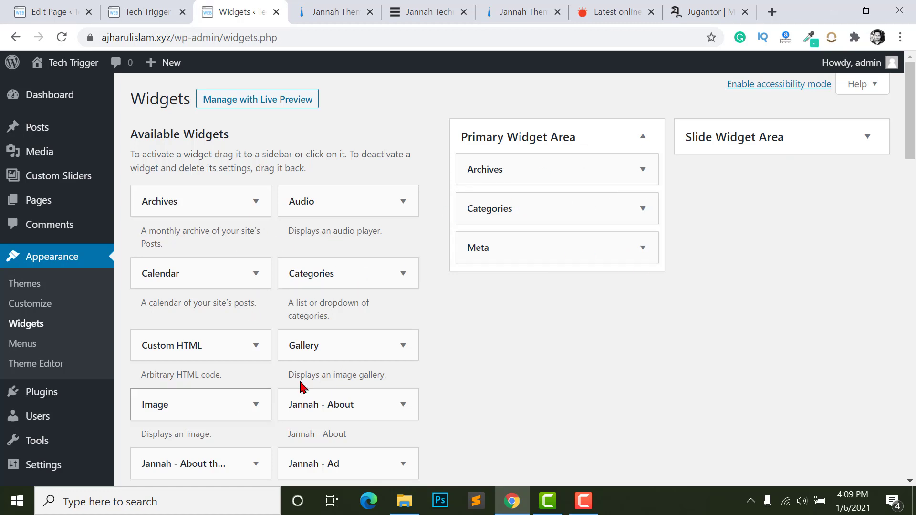
Expand the Slide Widget Area and compare its widgets with the slide-out sidebar on the site's front page.
left_click(770, 139)
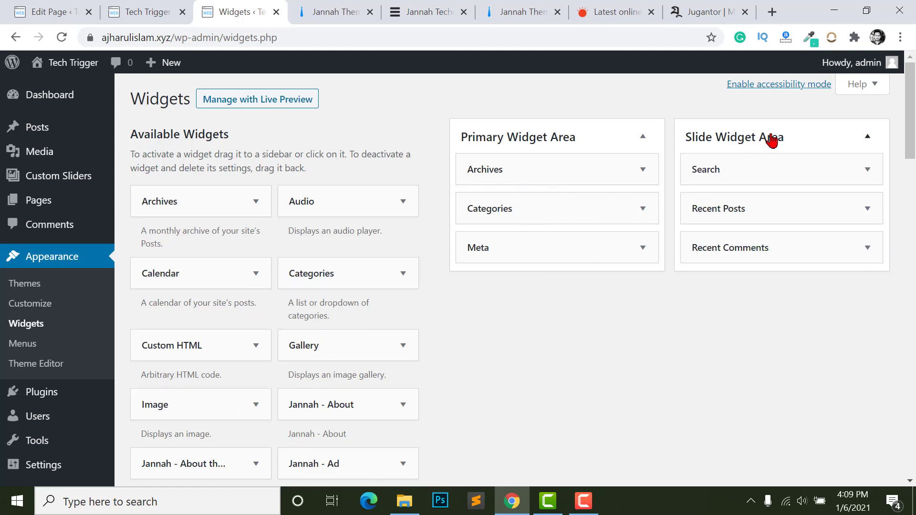
left_click(769, 139)
left_click(709, 143)
left_click(415, 11)
left_click(143, 11)
mouse_move(691, 111)
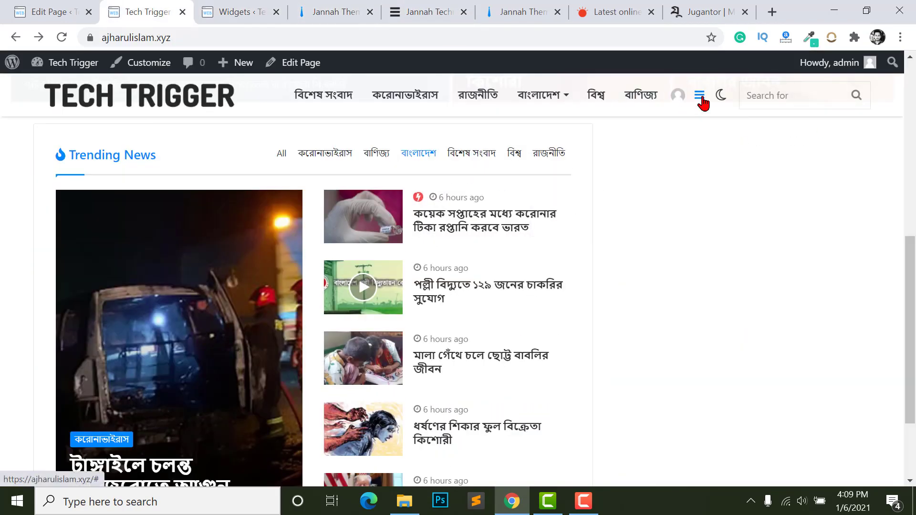
left_click(699, 95)
scroll(780, 199, "down", 3)
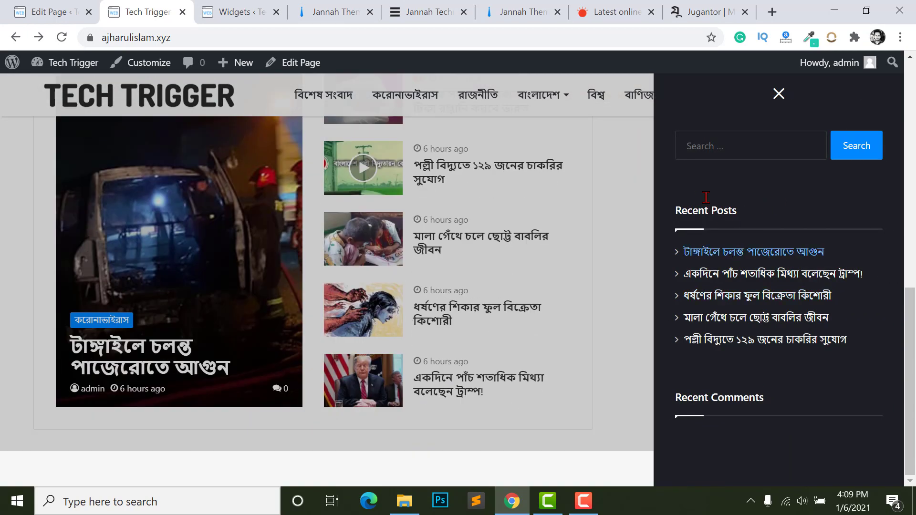
Check the Search widget's settings and delete the Recent Posts widget from the Slide Widget Area.
key("ctrl+Tab")
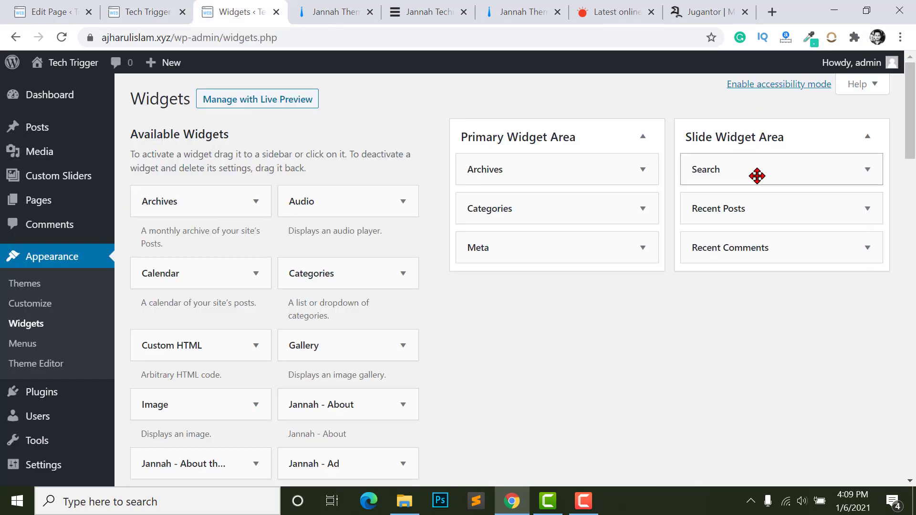
left_click(875, 171)
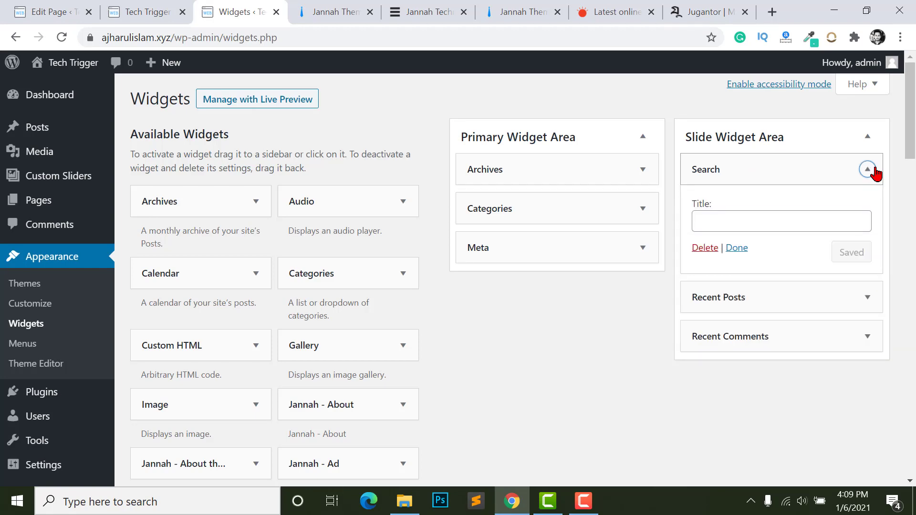
left_click(874, 172)
left_click(867, 208)
scroll(820, 239, "down", 2)
left_click(704, 251)
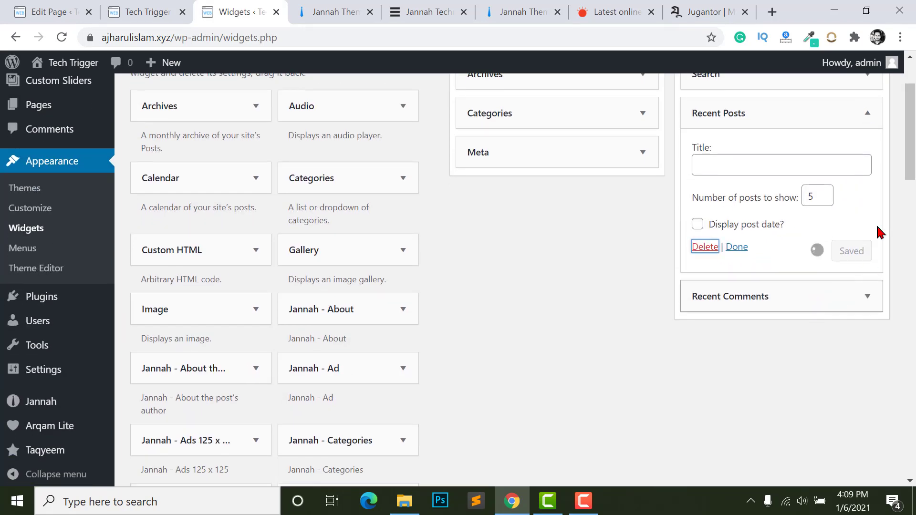
Find the Jannah - Posts list widget among the available widgets and add it to the Slide Widget Area.
scroll(188, 254, "down", 7)
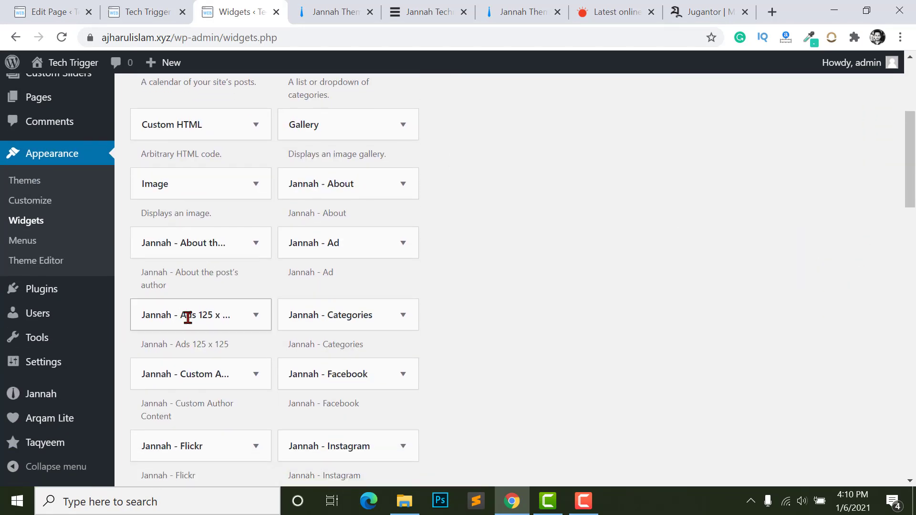
scroll(266, 316, "down", 6)
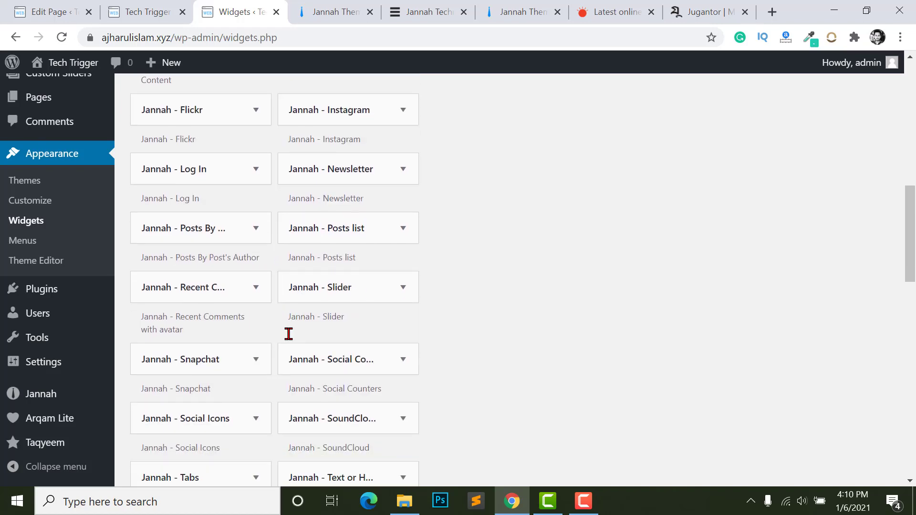
scroll(170, 311, "down", 2)
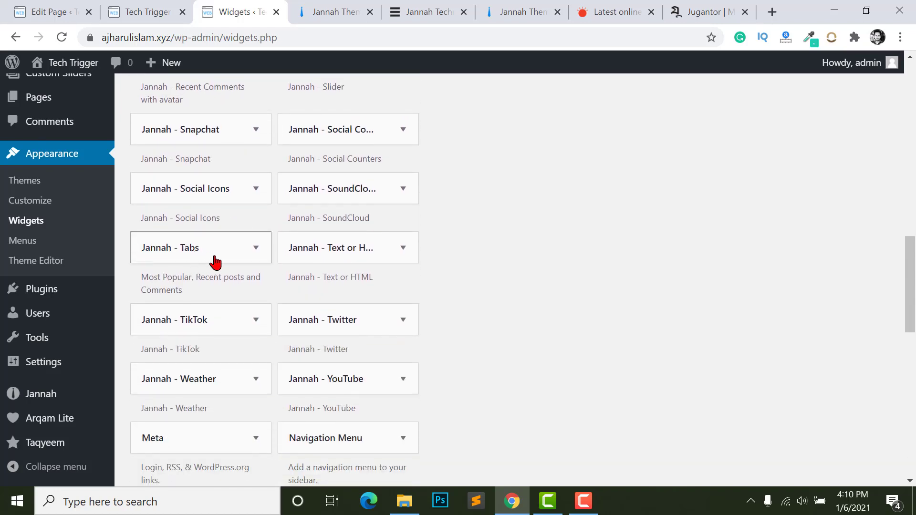
scroll(199, 305, "down", 3)
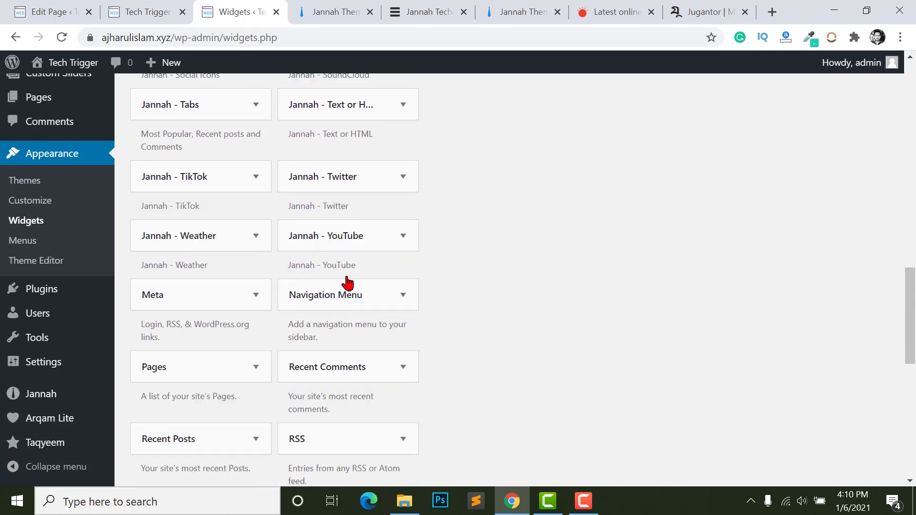
scroll(215, 292, "up", 4)
scroll(355, 267, "down", 7)
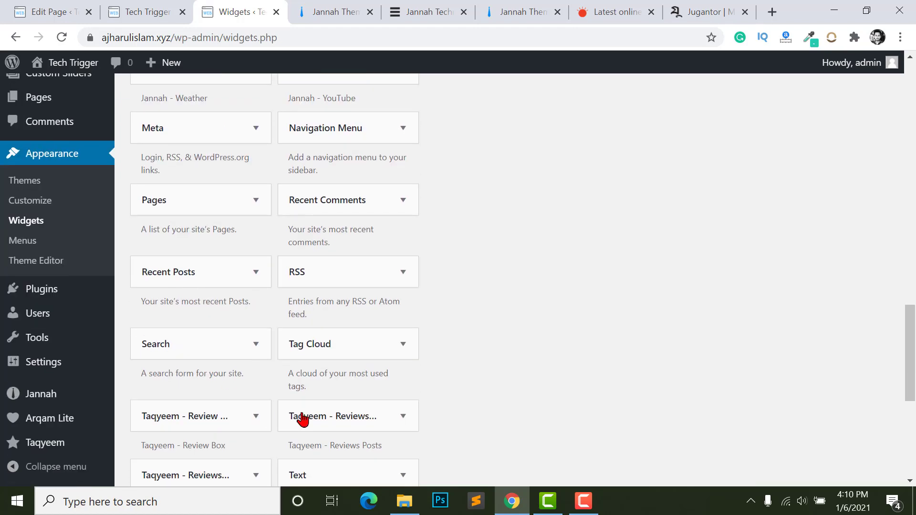
scroll(327, 348, "up", 12)
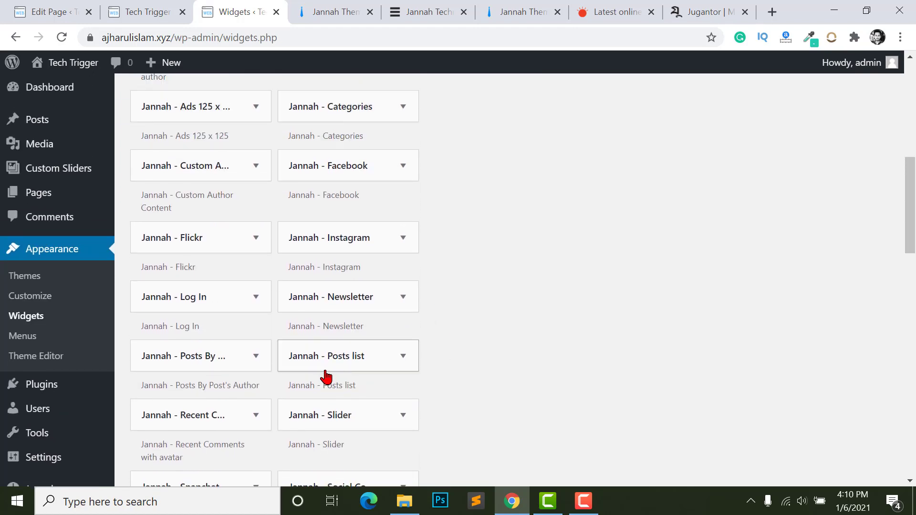
left_click(357, 360)
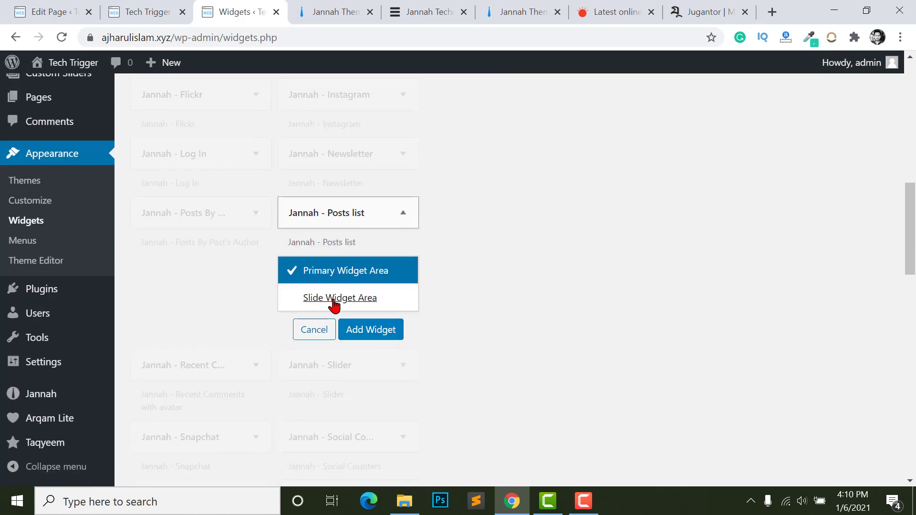
left_click(336, 300)
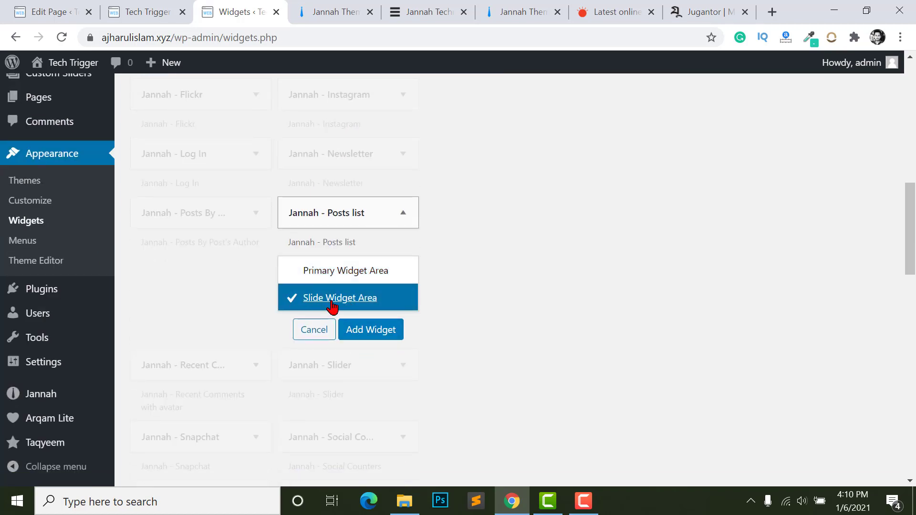
left_click(370, 330)
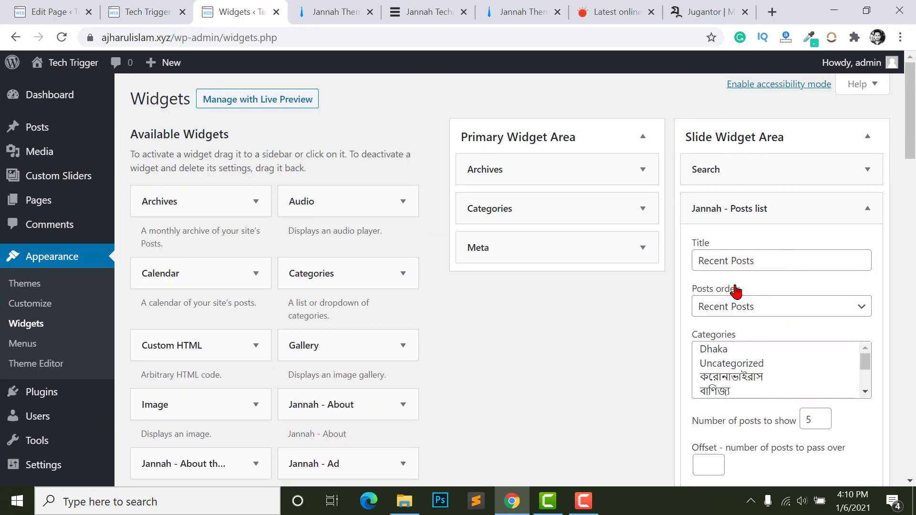
Enable the media icon for the new Posts list widget and choose the style with numbered thumbnails.
scroll(765, 183, "down", 2)
scroll(751, 233, "down", 2)
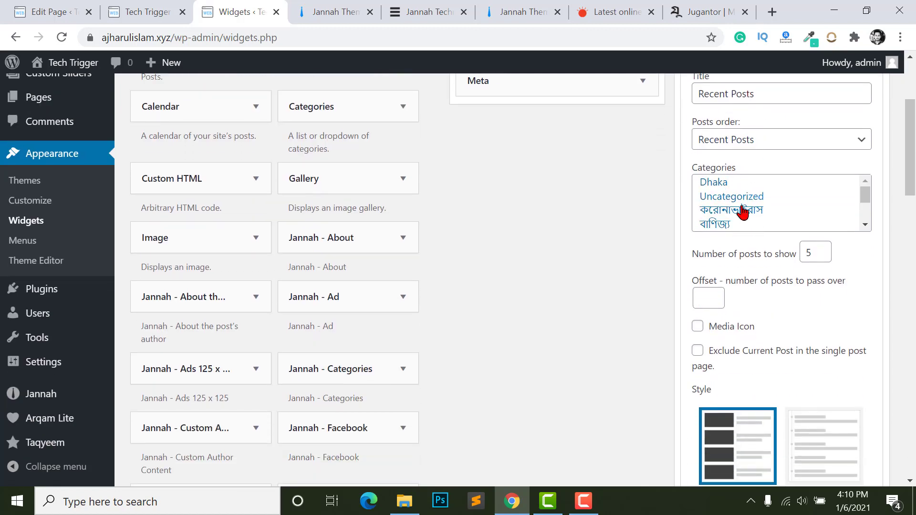
scroll(742, 211, "down", 5)
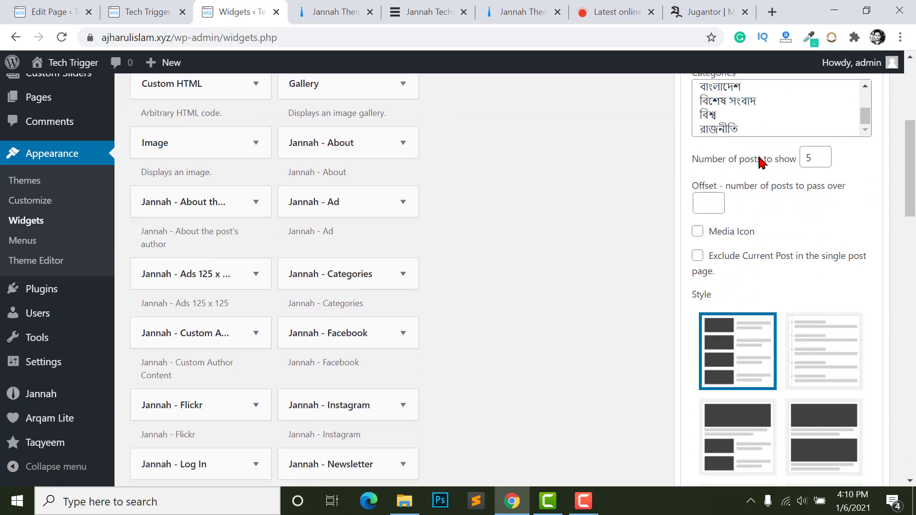
scroll(760, 162, "down", 2)
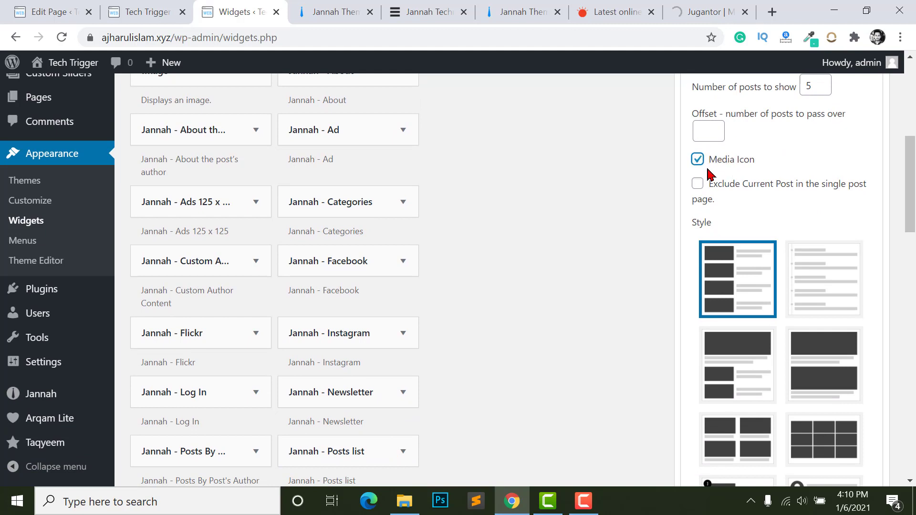
scroll(764, 241, "down", 5)
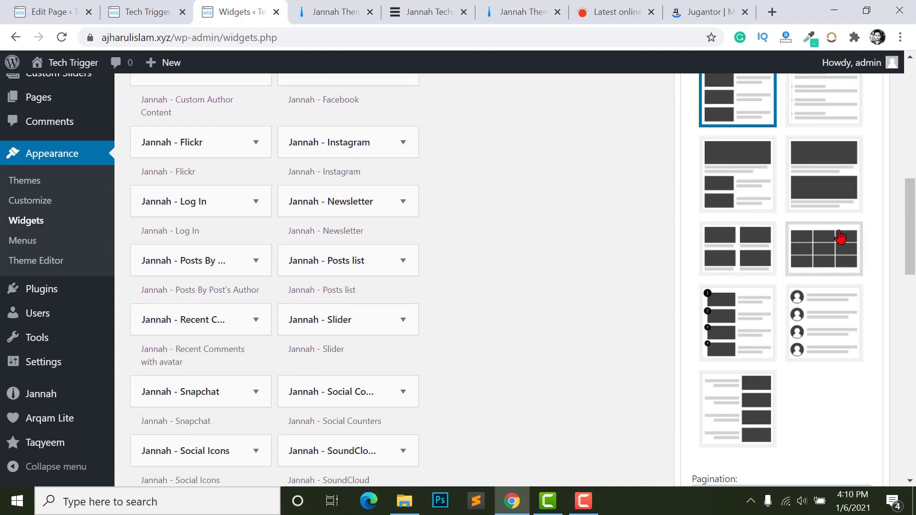
left_click(824, 260)
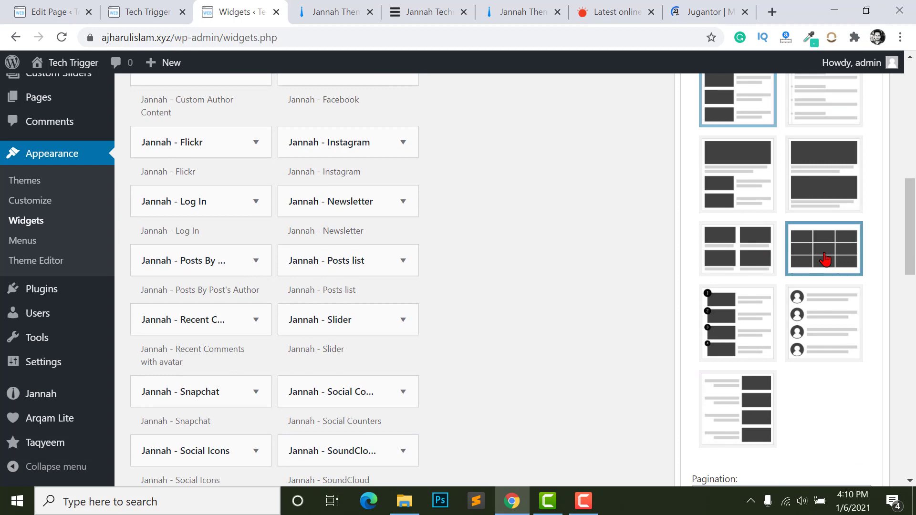
left_click(806, 317)
left_click(725, 327)
left_click(733, 254)
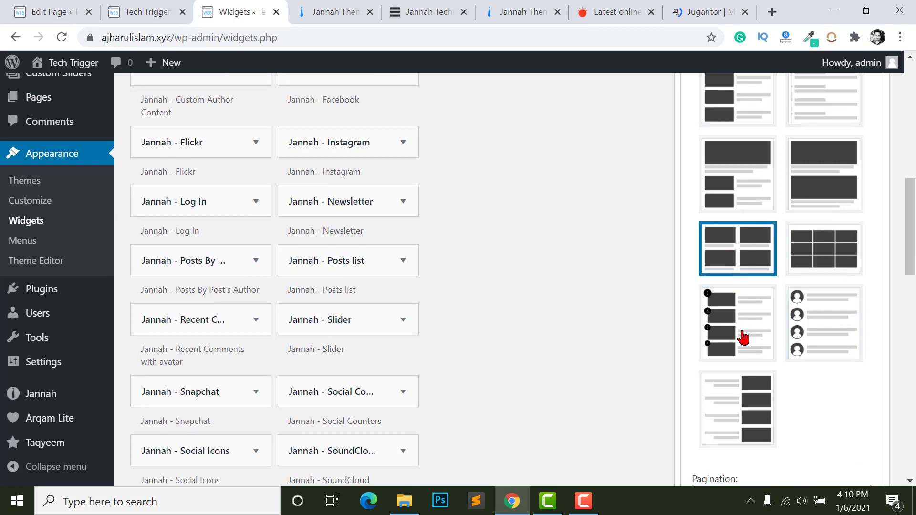
left_click(742, 334)
Set the Posts list widget's pagination to Show More and save the widget.
scroll(742, 324, "down", 2)
scroll(763, 329, "down", 2)
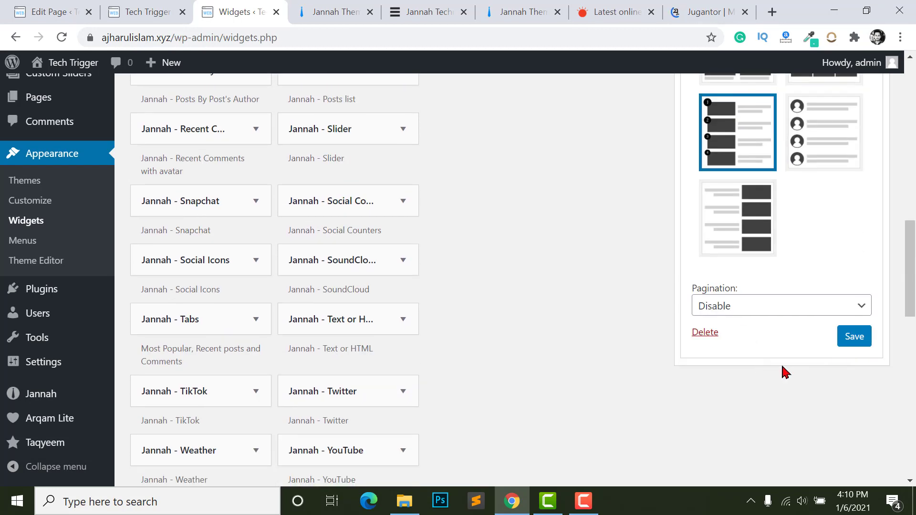
left_click(730, 304)
left_click(728, 339)
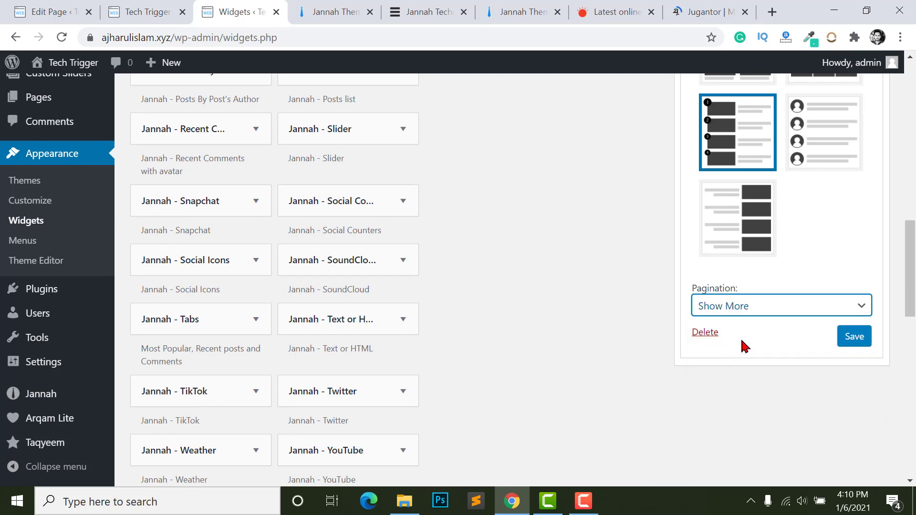
scroll(803, 286, "up", 8)
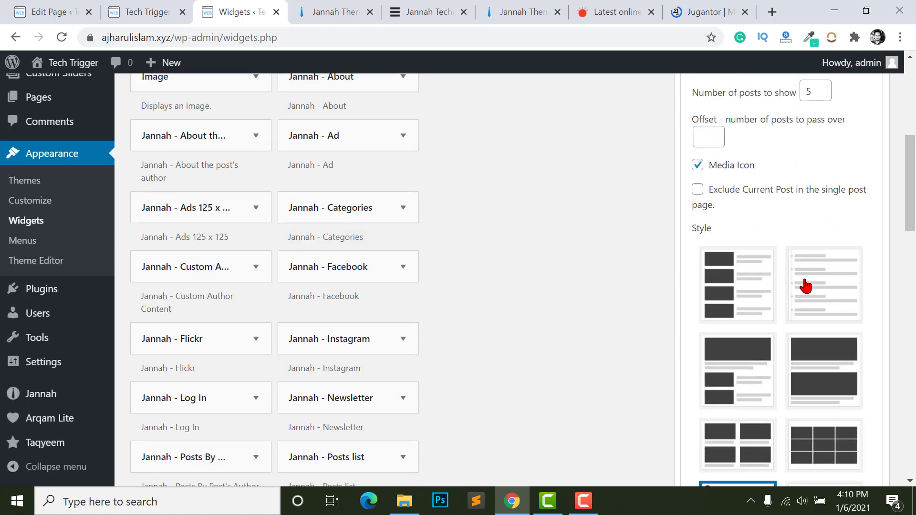
scroll(831, 383, "down", 6)
left_click(848, 438)
Reload the site's front page and check the slide-out sidebar's Recent Posts list, including its Show More pagination.
key("ctrl+shift+Tab")
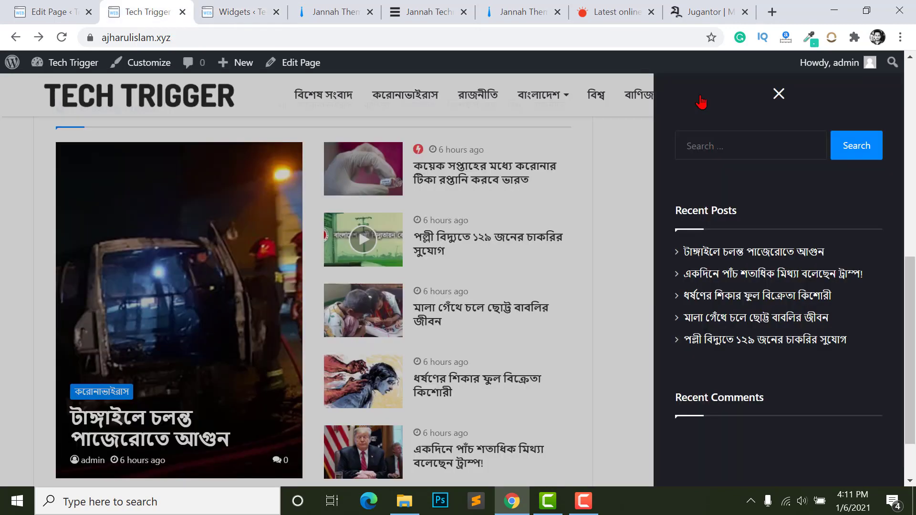
left_click(735, 88)
left_click(61, 38)
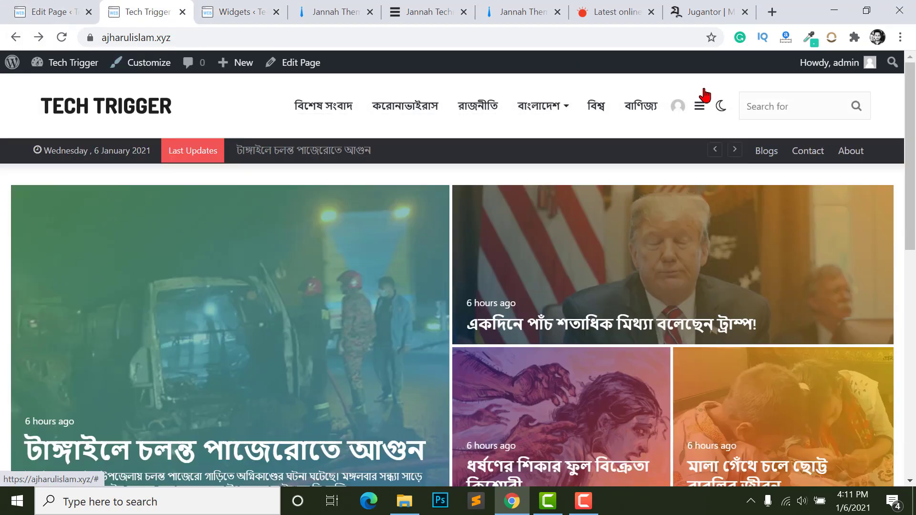
left_click(701, 108)
scroll(737, 258, "down", 3)
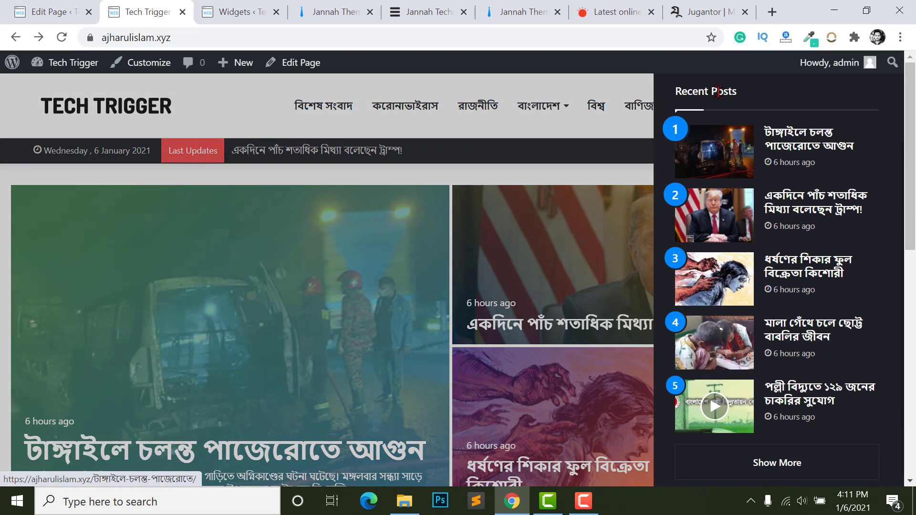
scroll(742, 386, "down", 3)
scroll(754, 405, "up", 2)
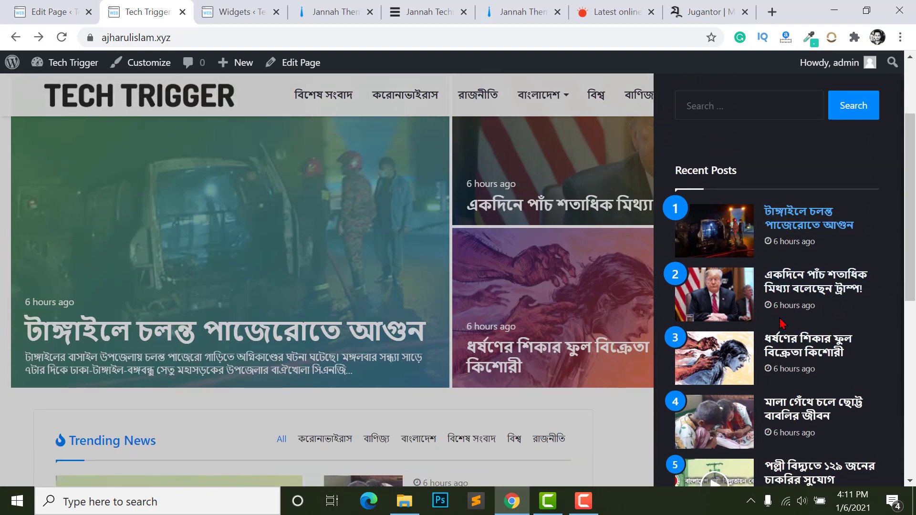
scroll(763, 429, "down", 4)
left_click(778, 451)
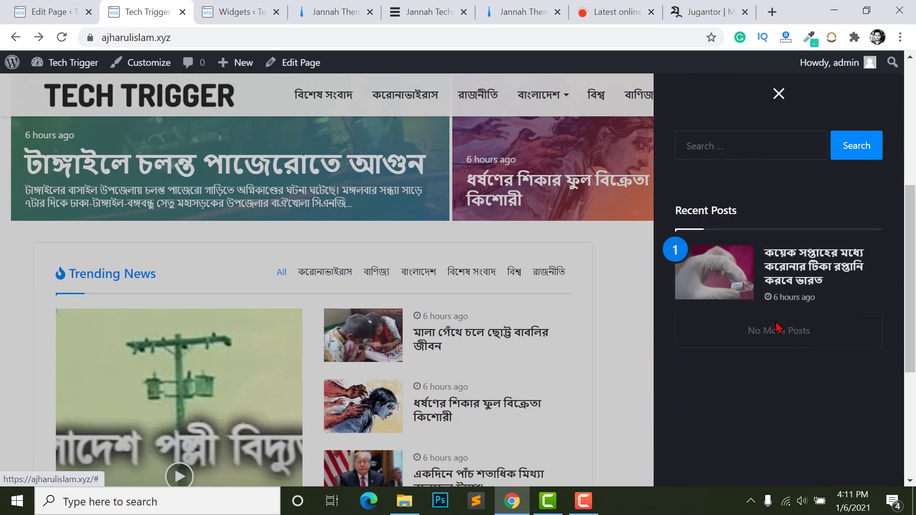
Return to the Widgets page, collapse the Posts list widget and look over the available widgets and both widget areas.
left_click(282, 15)
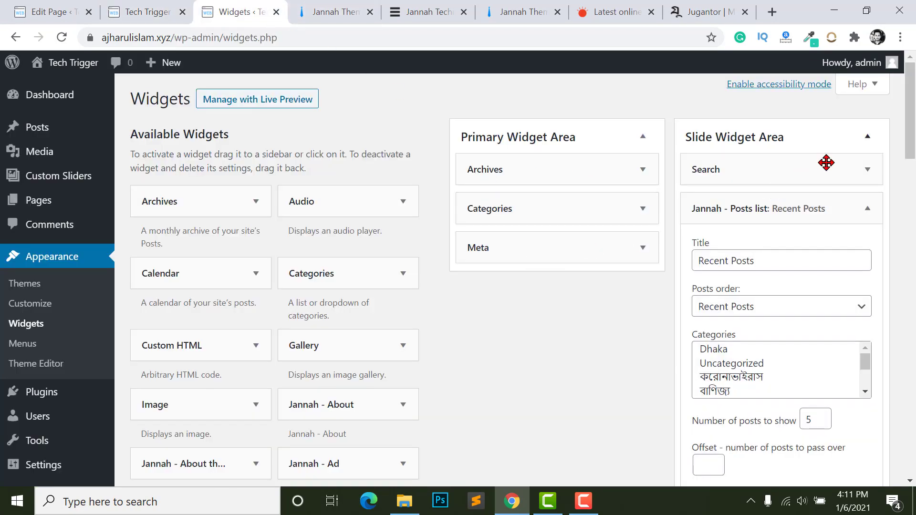
left_click(867, 170)
left_click(867, 170)
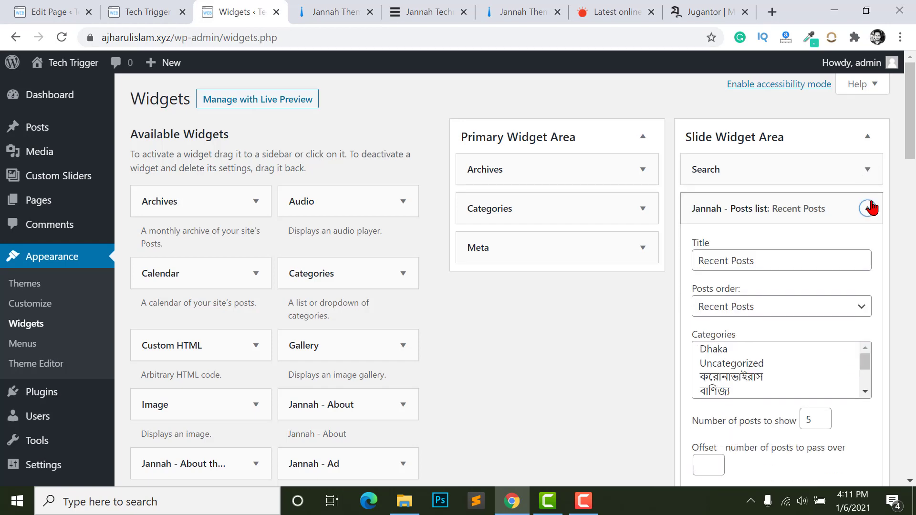
left_click(871, 209)
scroll(250, 372, "down", 5)
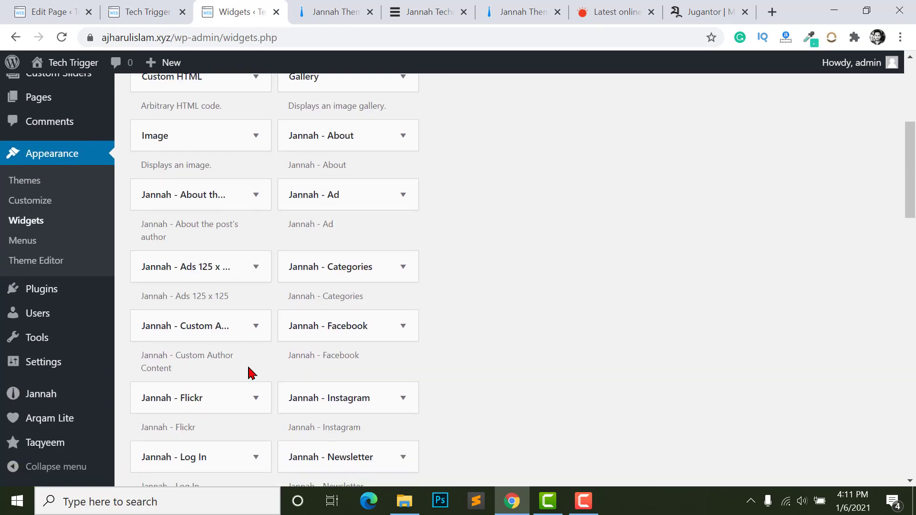
scroll(430, 305, "down", 2)
scroll(429, 305, "up", 7)
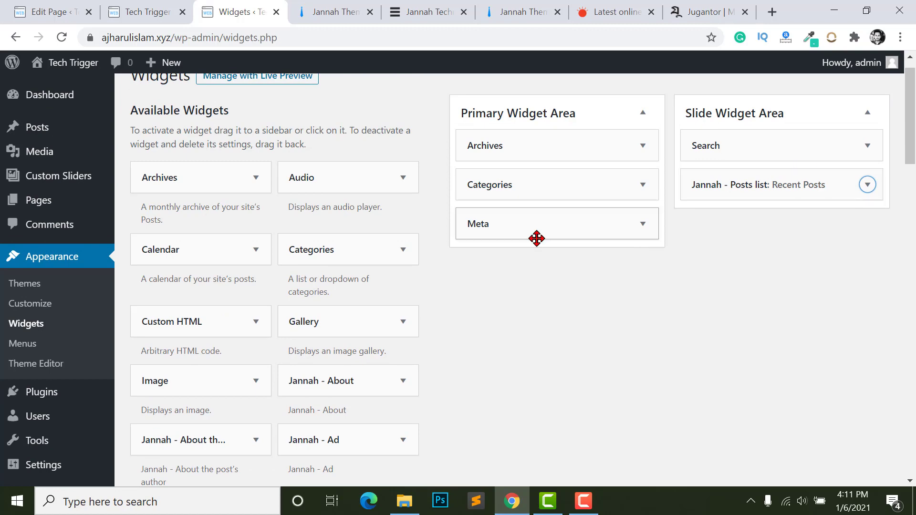
scroll(537, 239, "up", 1)
Return to the page editor's widget manager and add the Jannah - Facebook widget to the Section Widgets Area.
left_click(154, 9)
left_click(36, 7)
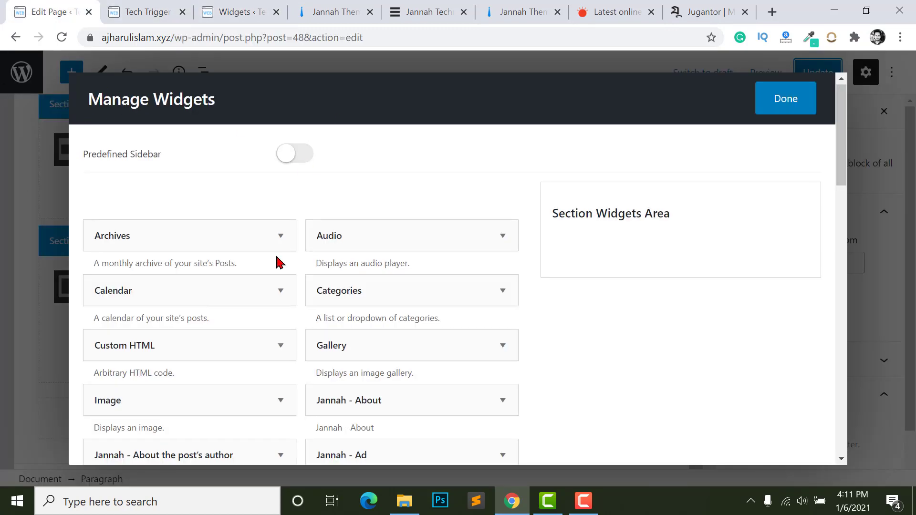
scroll(634, 248, "down", 2)
scroll(620, 233, "up", 1)
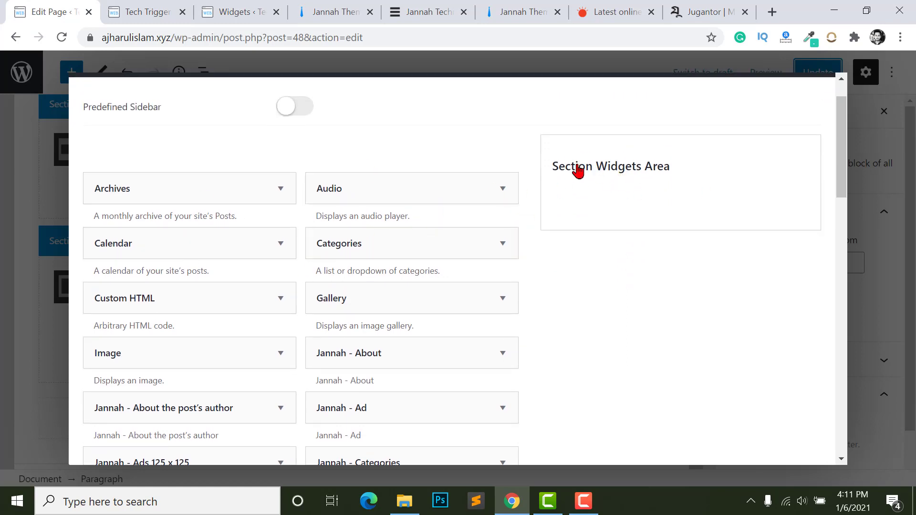
scroll(421, 288, "down", 3)
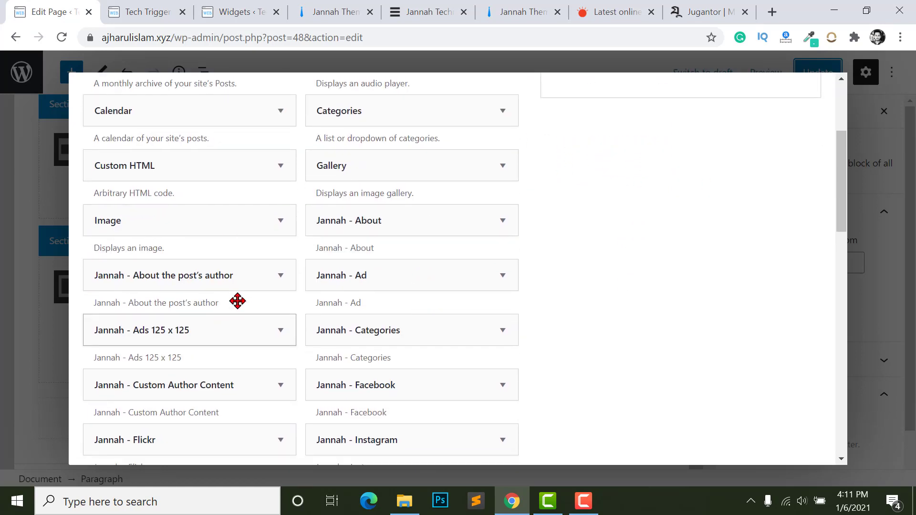
scroll(410, 334, "down", 2)
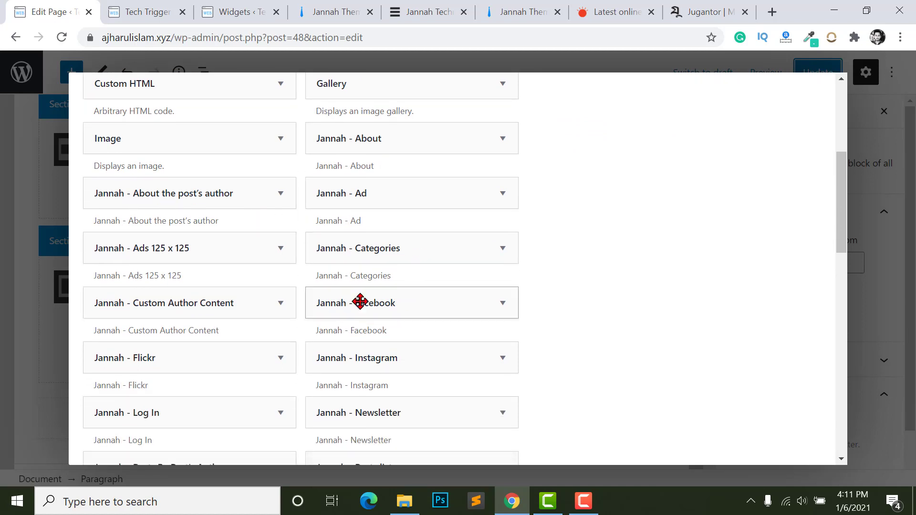
scroll(457, 387, "up", 2)
left_click_drag(447, 397, 690, 254)
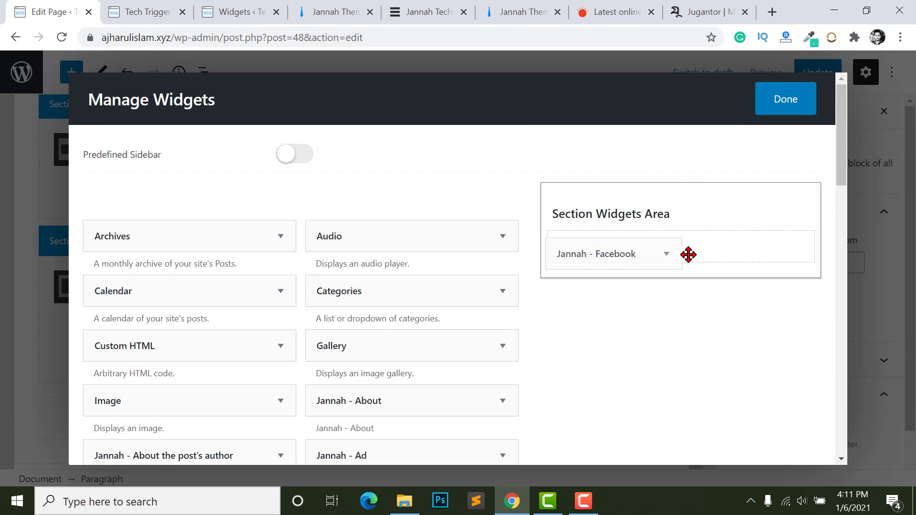
Set the title of the Jannah - Facebook widget in the Section Widgets Area to ফেসবুক.
scroll(687, 244, "down", 2)
scroll(256, 351, "down", 7)
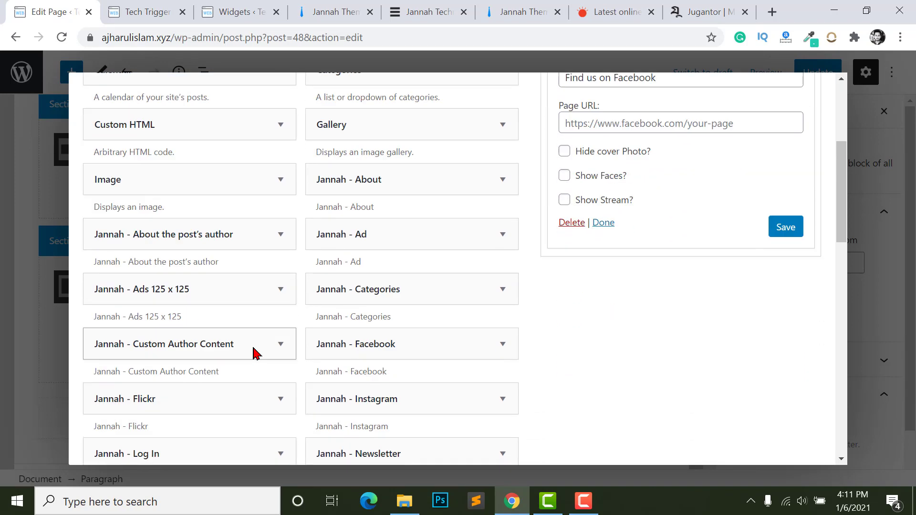
scroll(532, 203, "up", 8)
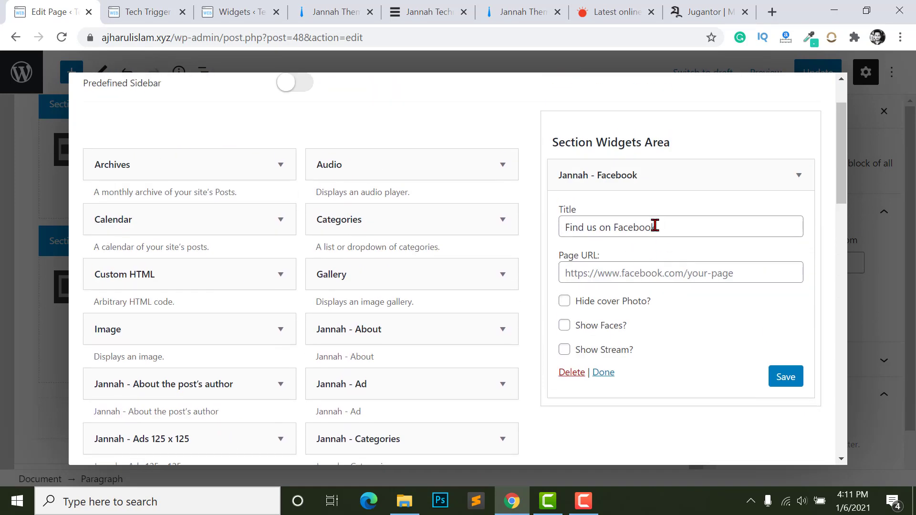
left_click(655, 226)
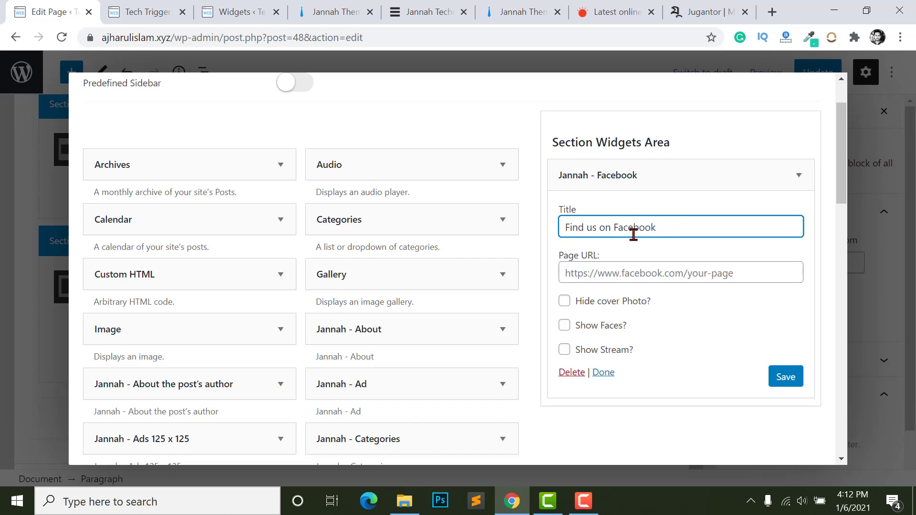
key("ctrl+a")
type("ফেসবুক")
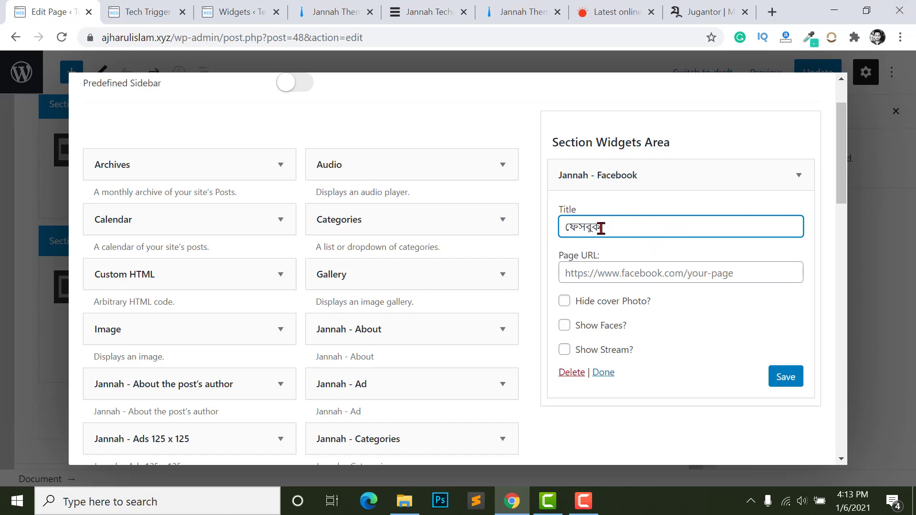
left_click(586, 272)
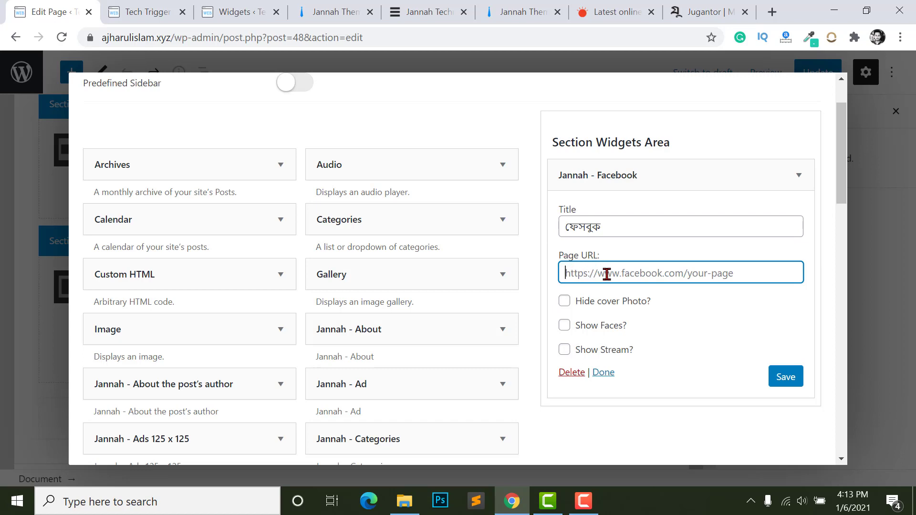
type("https://facebook.com/techtriggerbd")
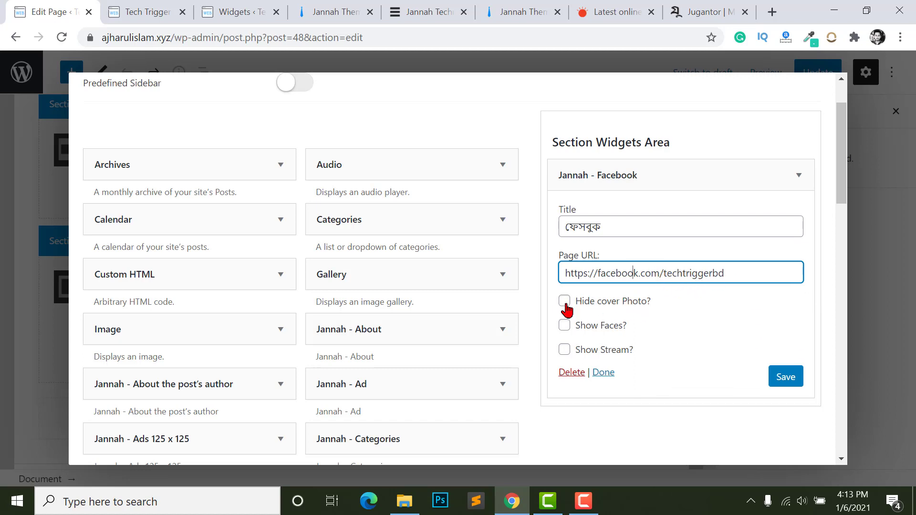
left_click(571, 332)
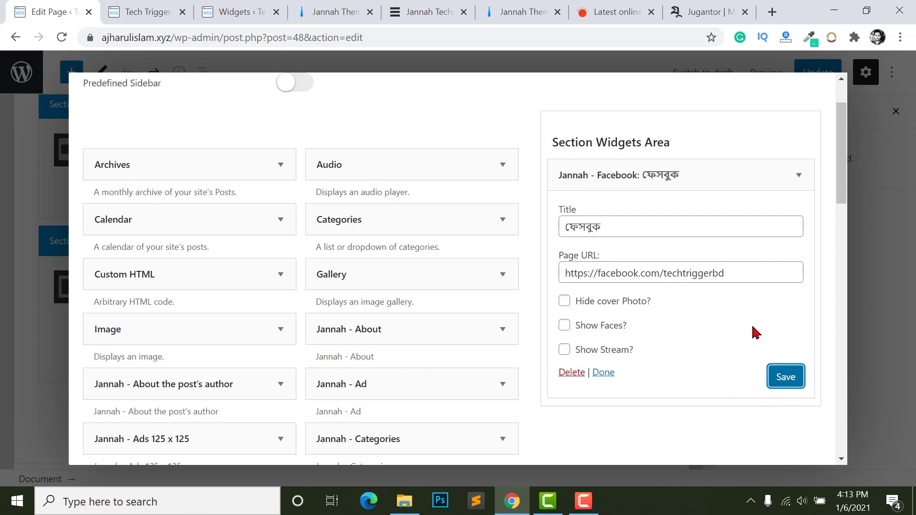
left_click(604, 373)
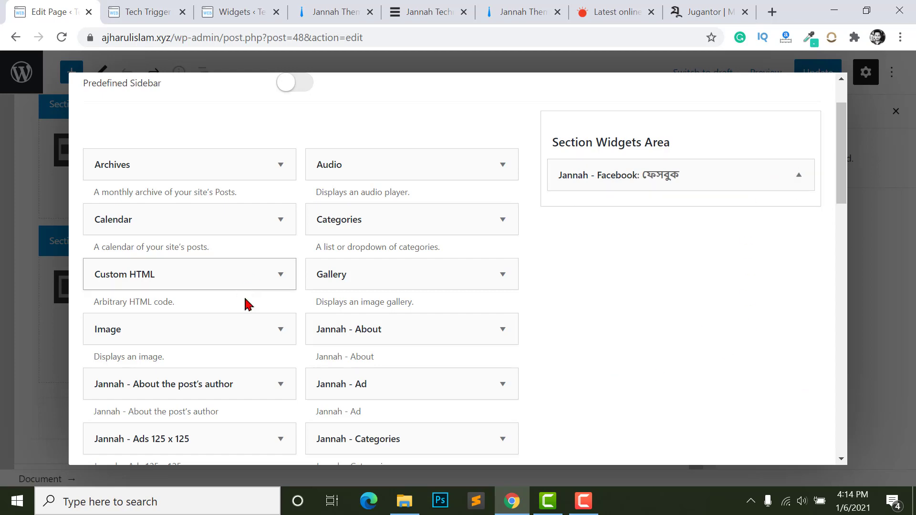
Add the Jannah - Categories widget below the Facebook widget in the Section Widgets Area, leaving child categories off, and save it.
scroll(343, 315, "down", 5)
scroll(378, 282, "up", 4)
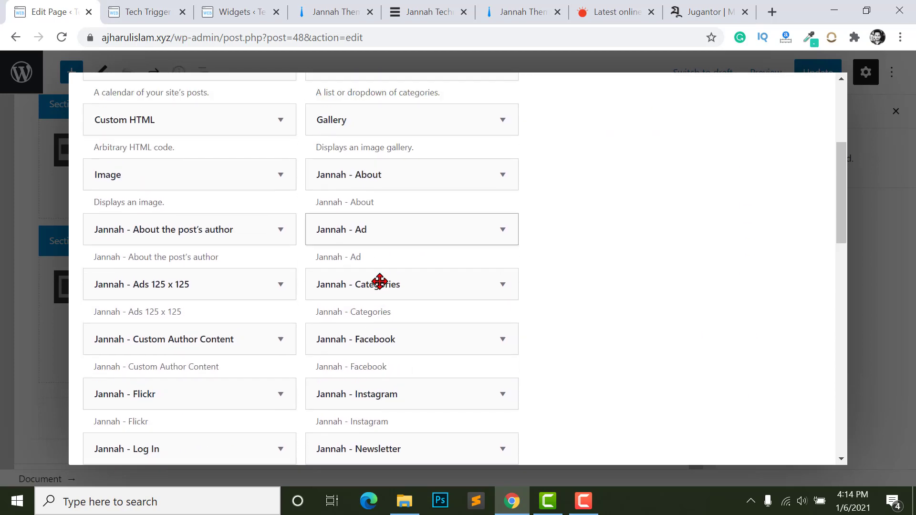
scroll(414, 340, "up", 1)
left_click_drag(431, 438, 668, 210)
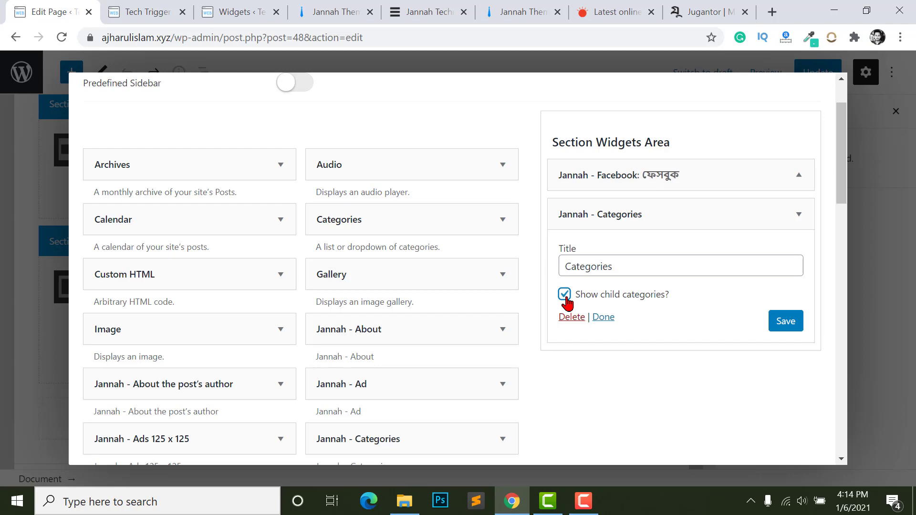
left_click(796, 216)
left_click(795, 216)
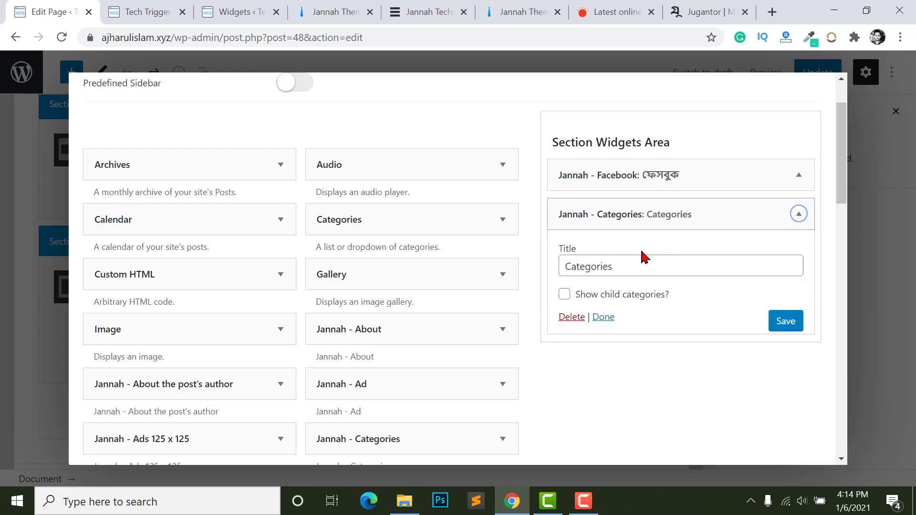
Check the Facebook and Categories widgets beside the Trending News section on the site's front page.
left_click(155, 16)
scroll(752, 353, "down", 5)
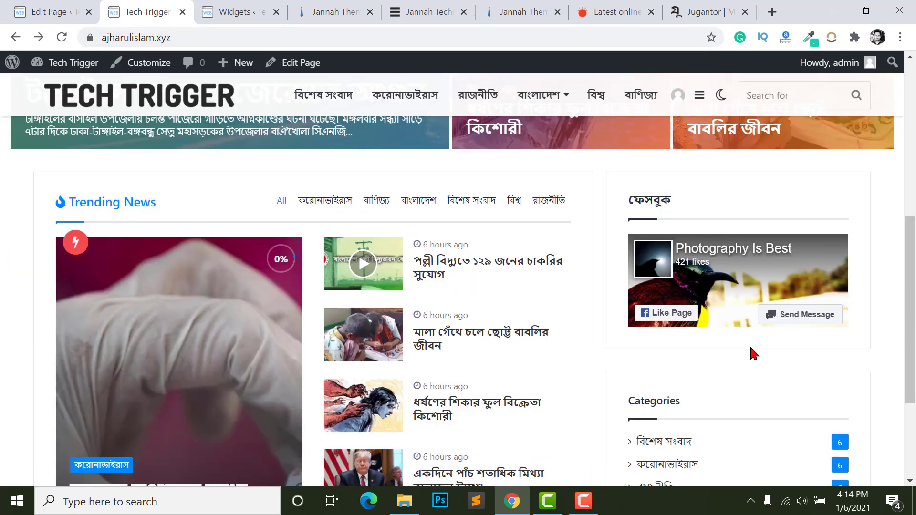
scroll(686, 289, "down", 3)
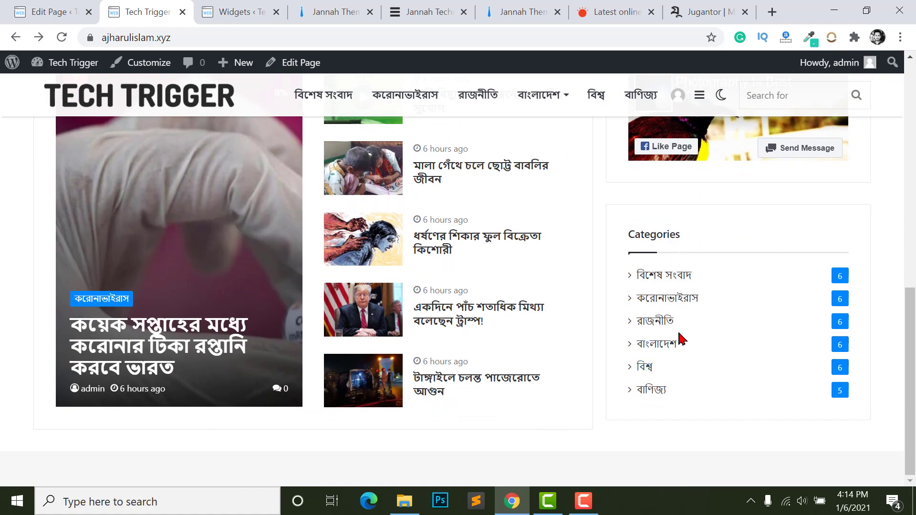
scroll(668, 305, "up", 1)
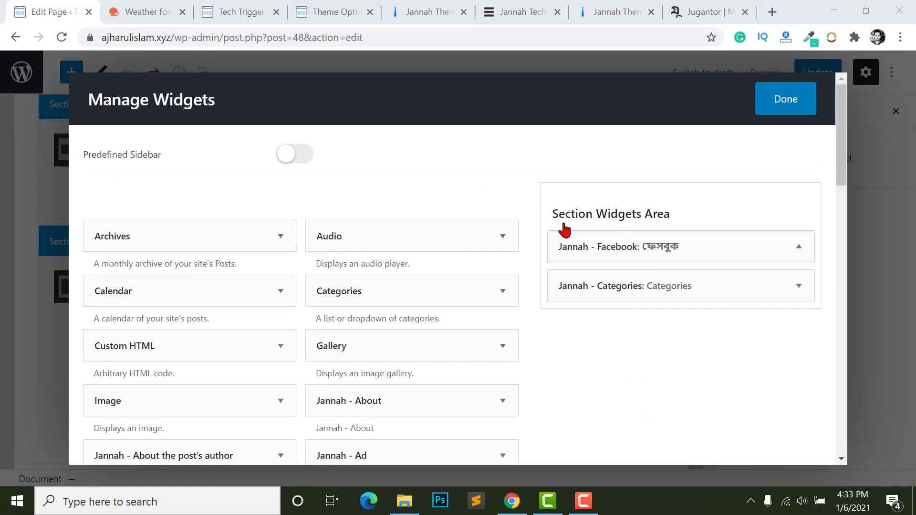
Look through the widgets available for the Section Widgets Area, from Instagram and Tabs to Weather and YouTube.
scroll(331, 345, "down", 6)
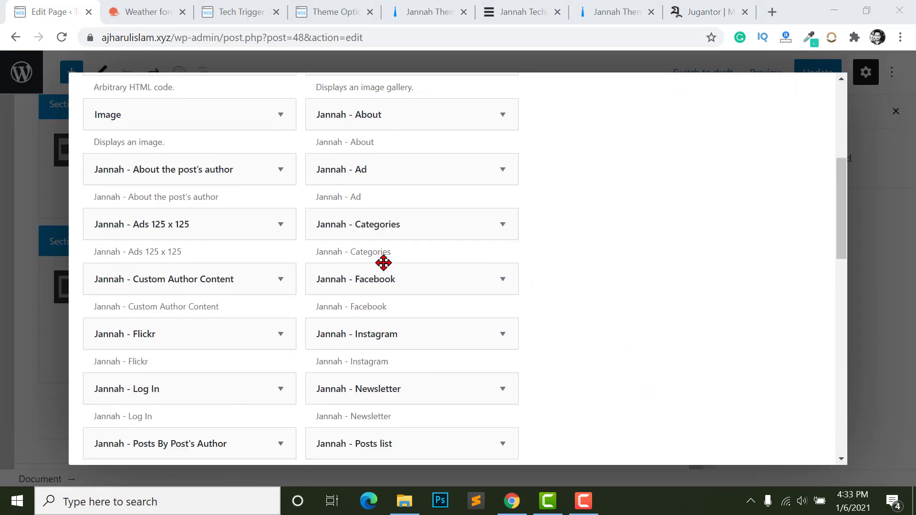
scroll(364, 306, "down", 2)
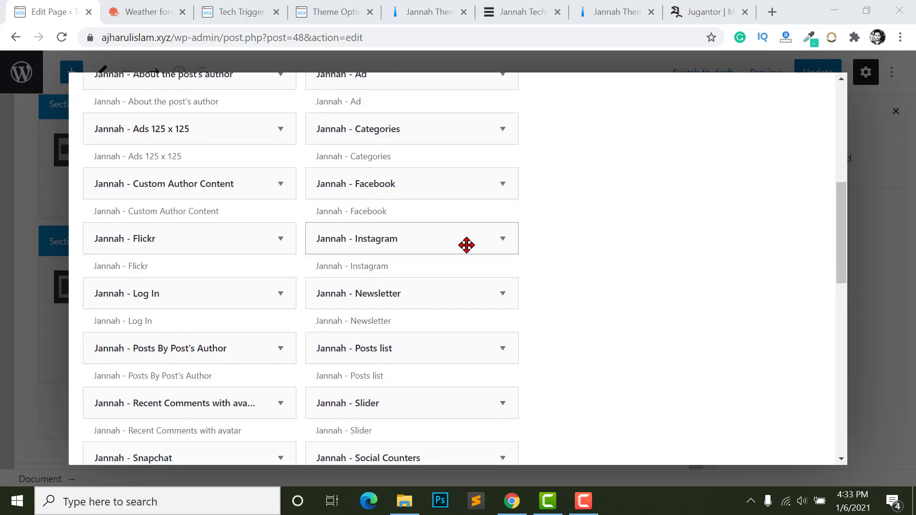
left_click(501, 244)
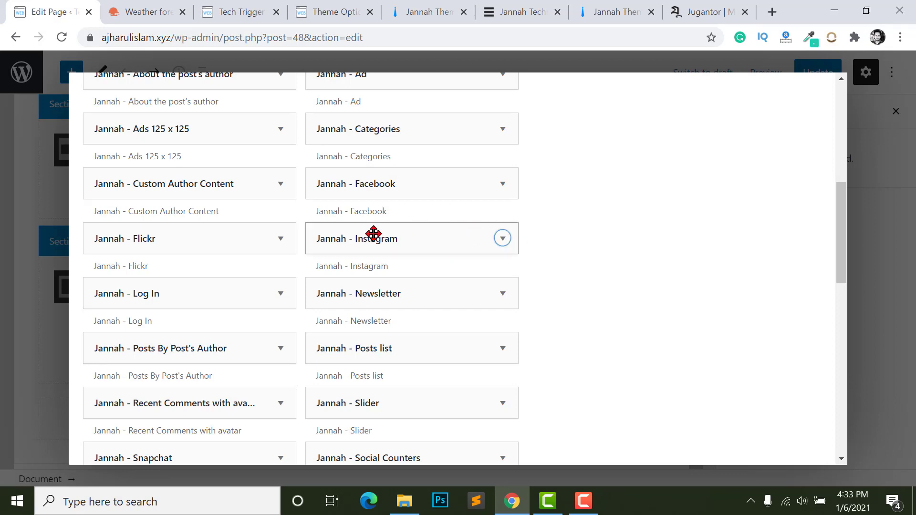
left_click_drag(493, 236, 379, 232)
scroll(410, 247, "down", 3)
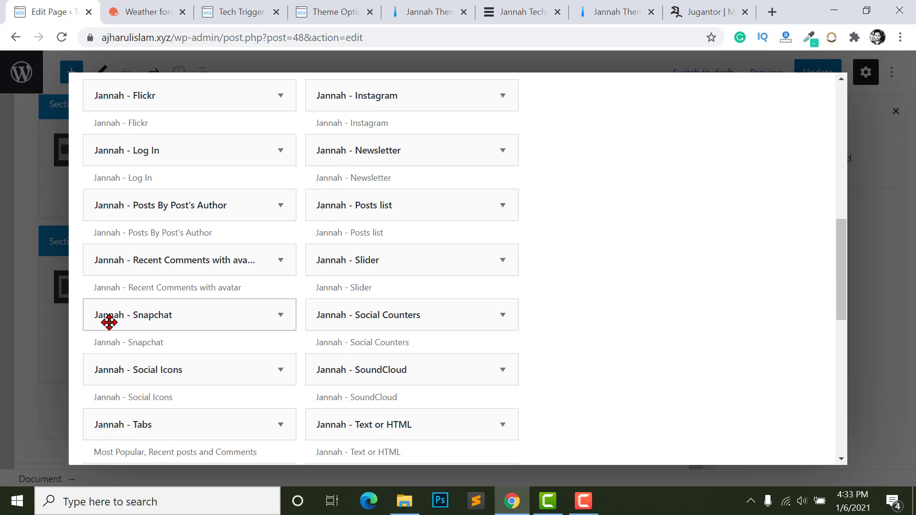
scroll(152, 337, "down", 2)
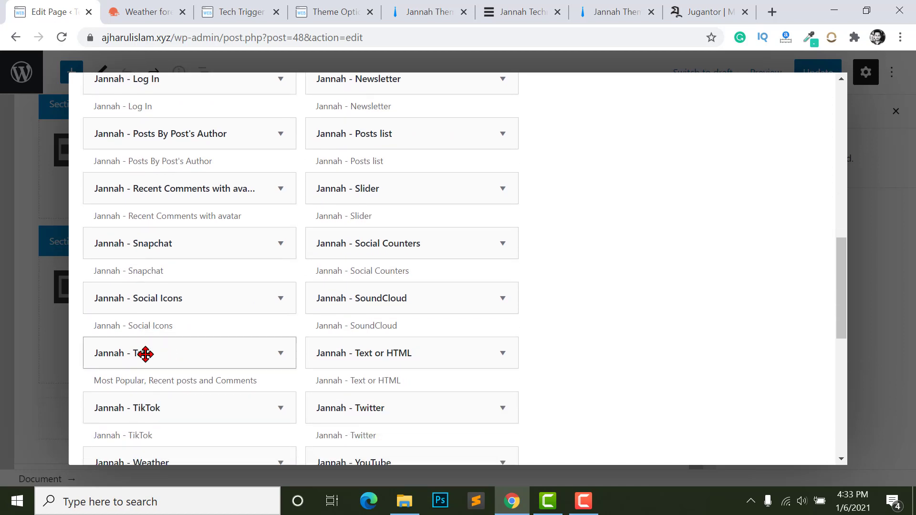
scroll(145, 354, "down", 1)
scroll(186, 318, "down", 2)
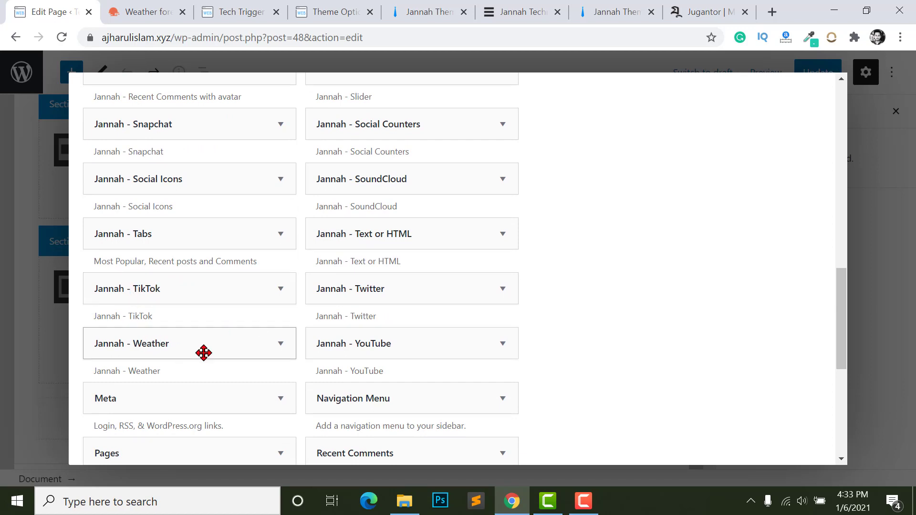
scroll(382, 353, "down", 1)
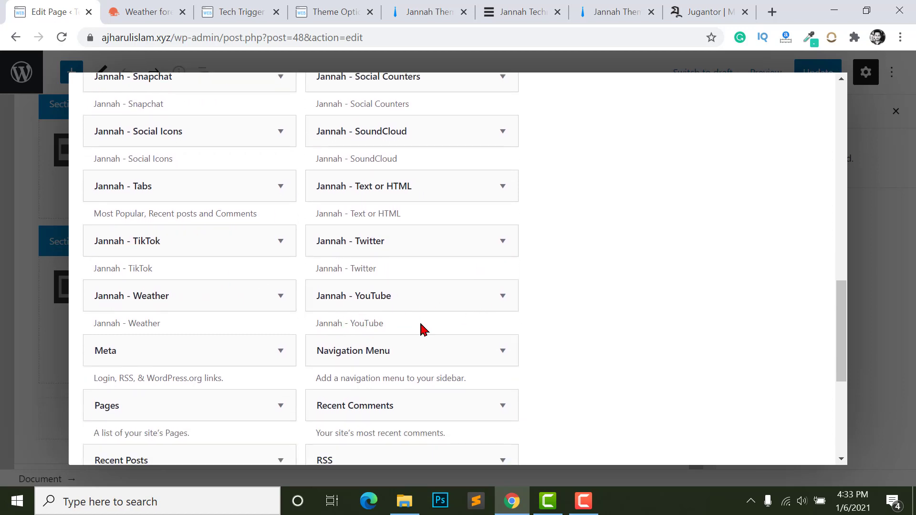
Add the Jannah - Social Counters widget above the Facebook widget in the Section Widgets Area.
scroll(410, 325, "up", 7)
scroll(437, 305, "down", 3)
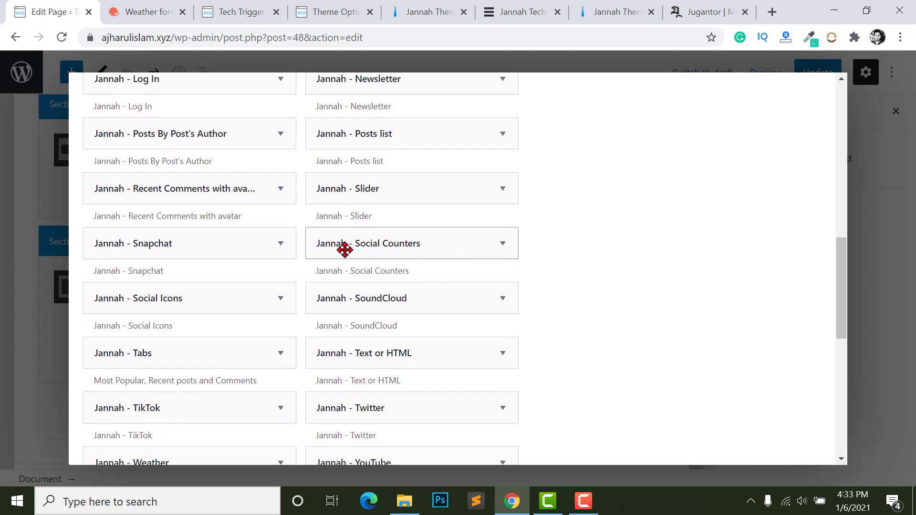
left_click_drag(345, 248, 614, 255)
scroll(527, 241, "up", 10)
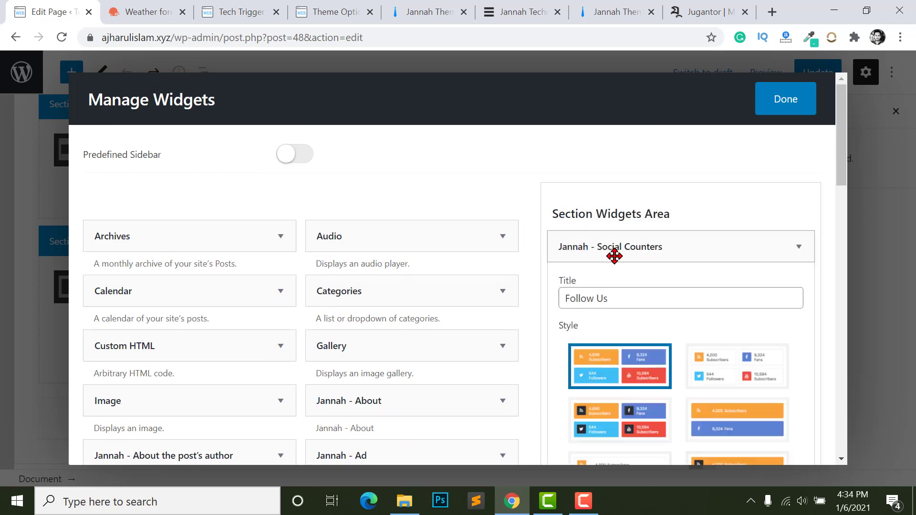
Examine the Social Counters widget's styles, total followers text fields and position options.
scroll(630, 178, "down", 5)
scroll(605, 167, "up", 2)
scroll(605, 167, "down", 8)
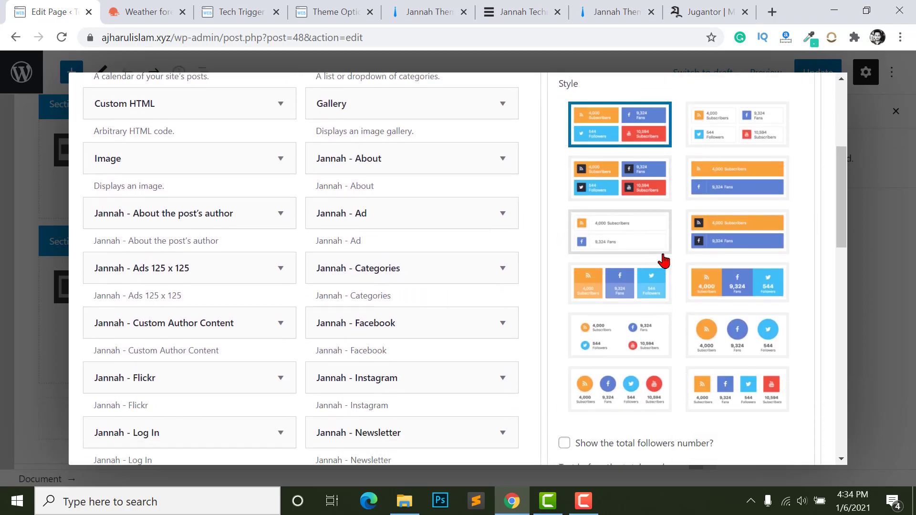
scroll(596, 173, "down", 1)
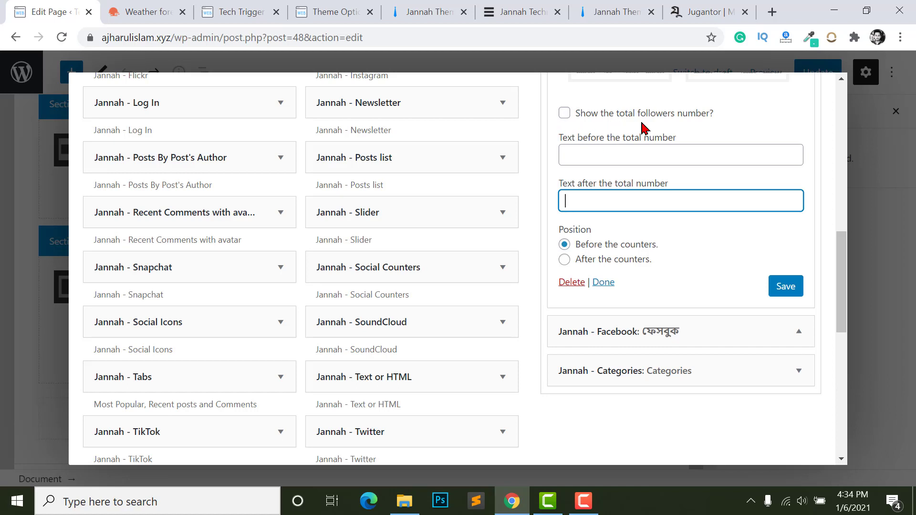
left_click(640, 154)
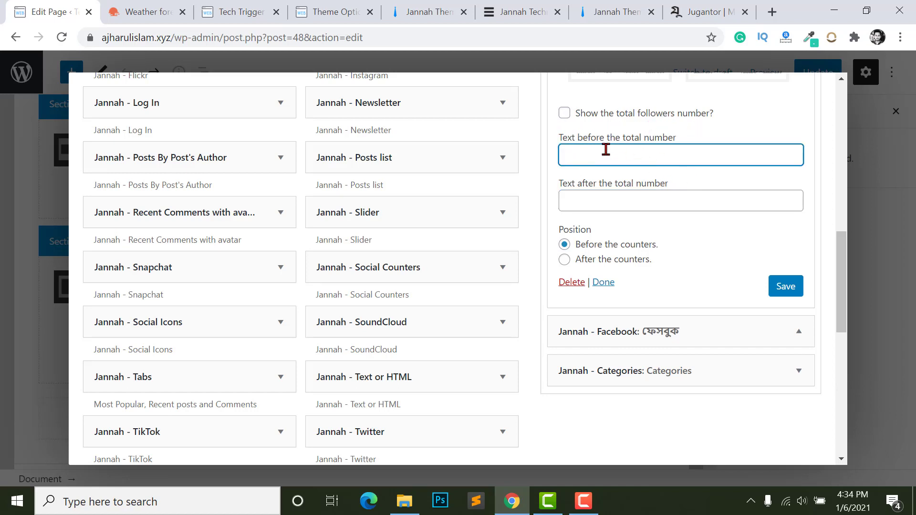
scroll(620, 224, "down", 2)
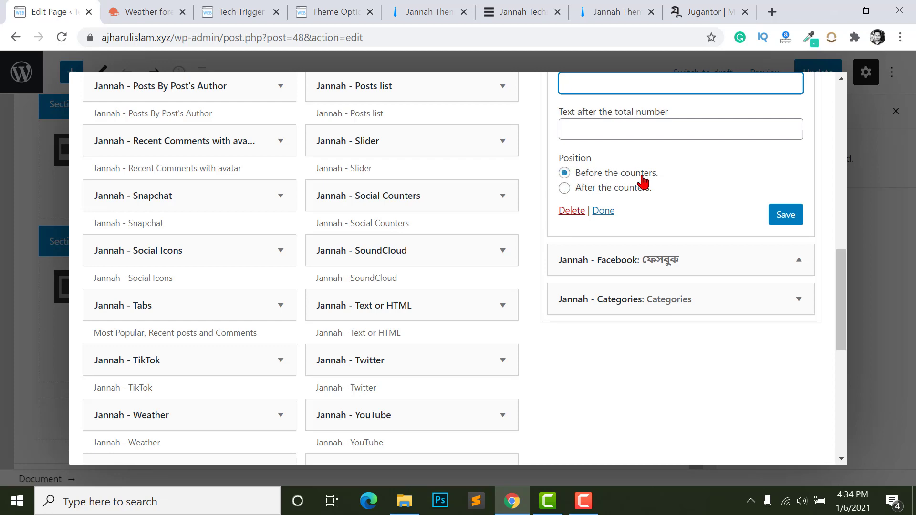
scroll(692, 224, "up", 6)
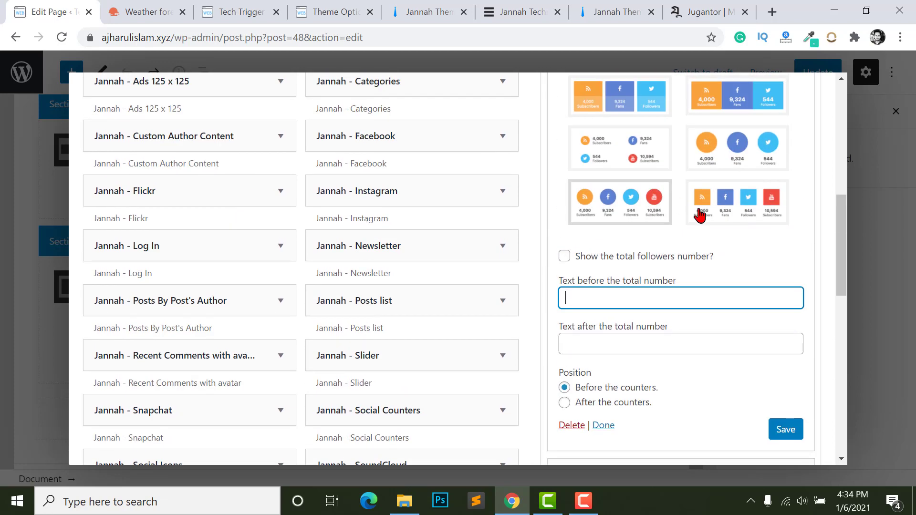
Save the Social Counters widget with the title Follow Us and the first counter style.
left_click(784, 429)
scroll(716, 286, "up", 10)
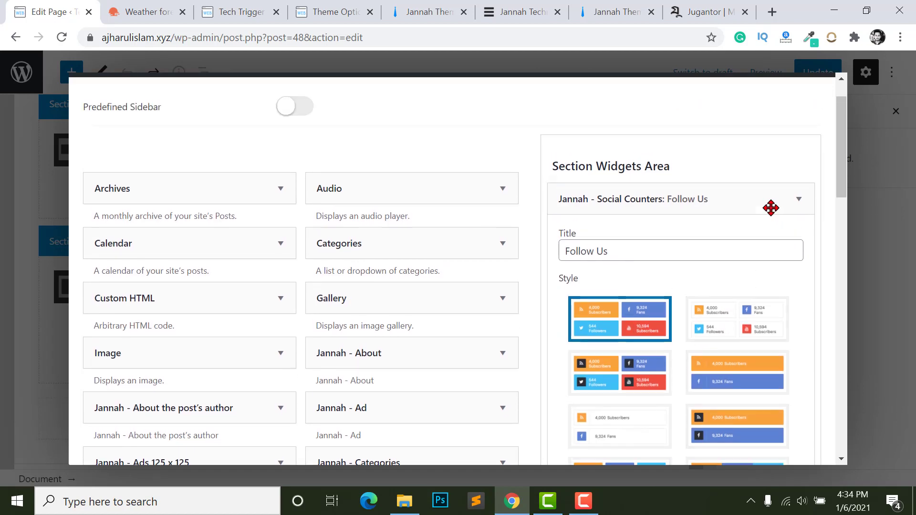
left_click(798, 199)
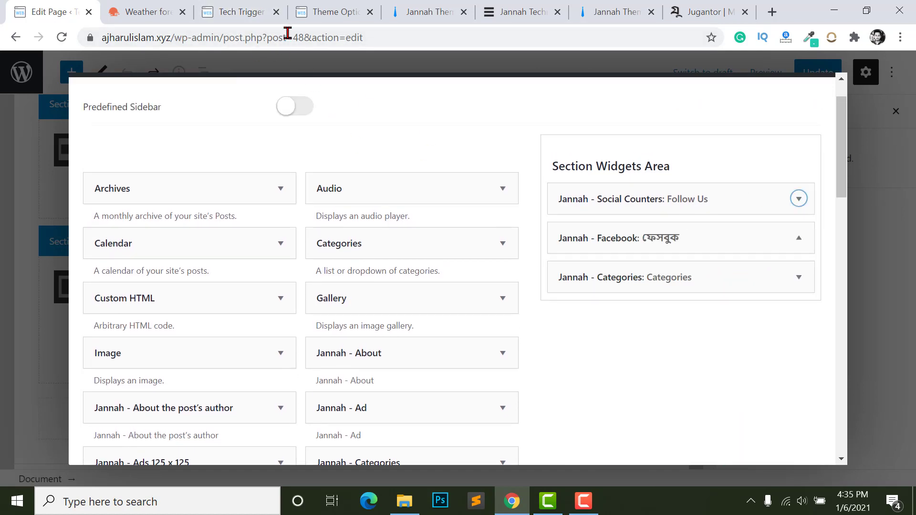
left_click(799, 198)
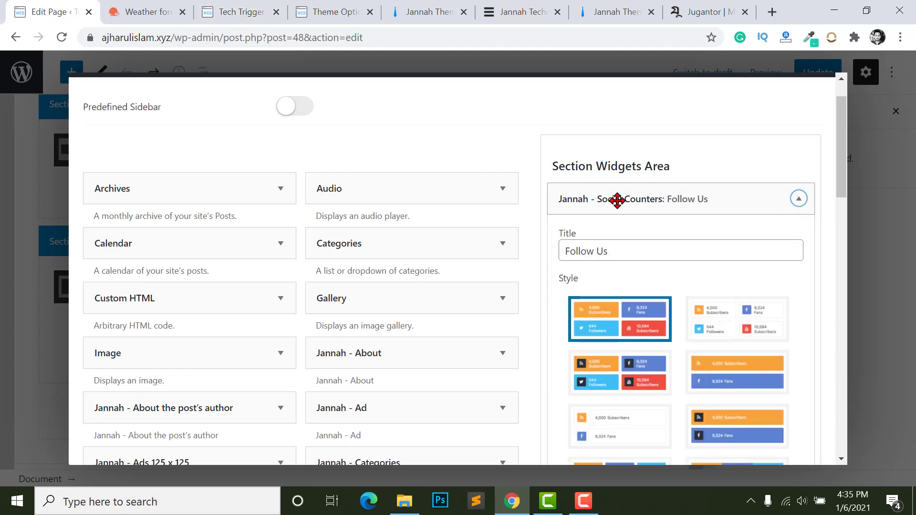
Switch to the Jannah Theme Options page and open the Social Networks settings.
left_click(241, 12)
left_click(315, 12)
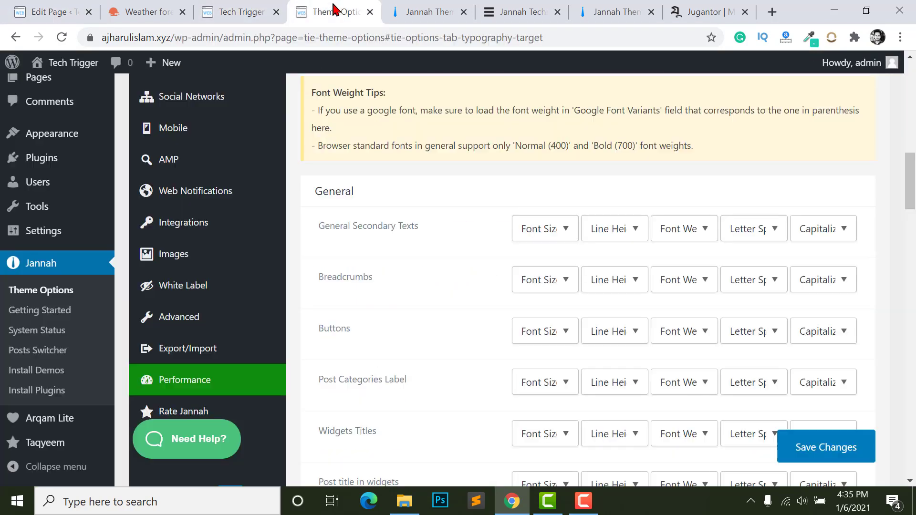
scroll(177, 248, "up", 6)
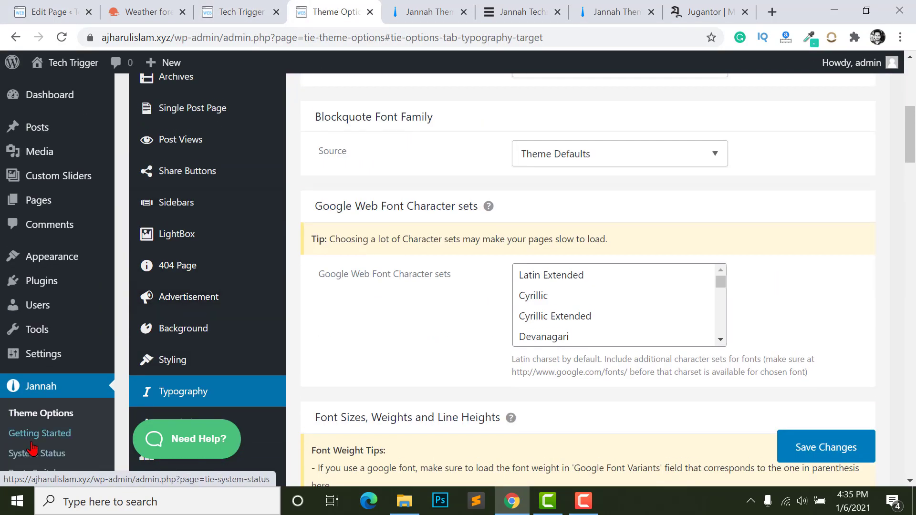
scroll(172, 354, "down", 3)
left_click(172, 354)
scroll(179, 368, "down", 1)
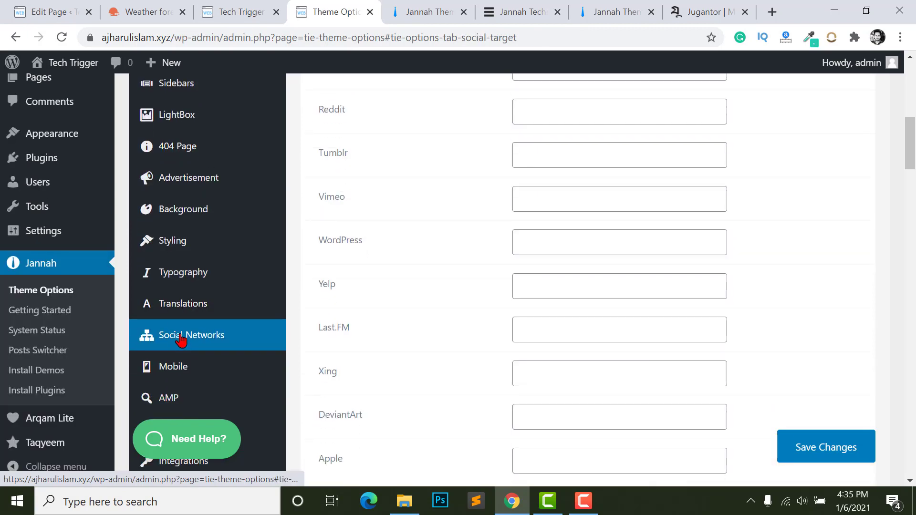
scroll(415, 221, "up", 10)
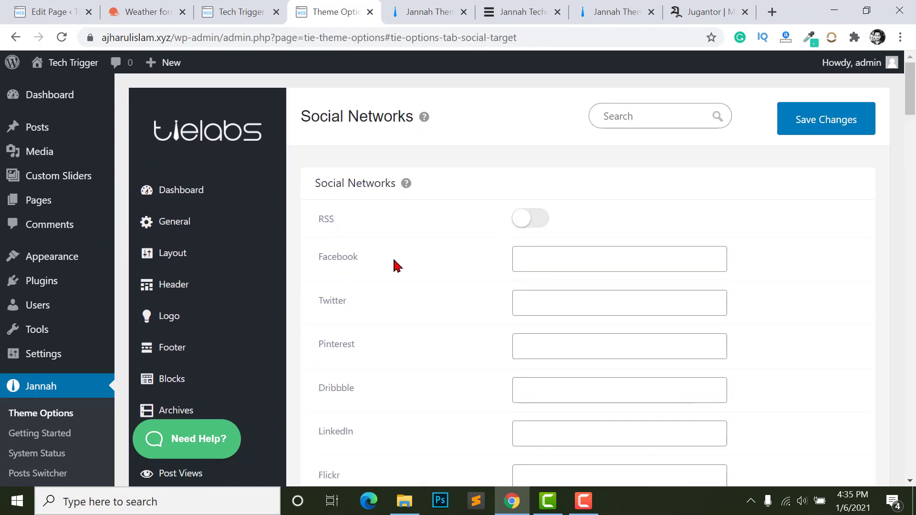
scroll(537, 340, "down", 5)
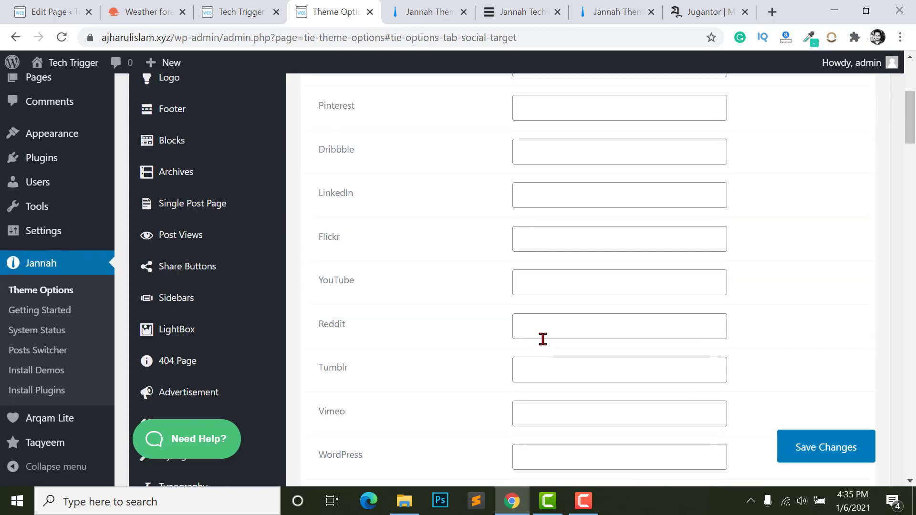
scroll(554, 300, "up", 5)
left_click(564, 266)
type("https://facebook.com/techtriggerbd")
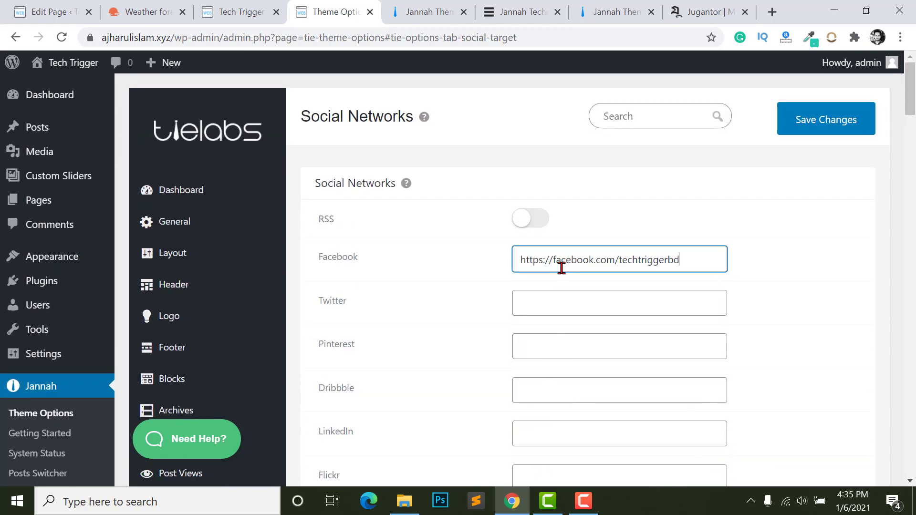
Set the Twitter, Pinterest and YouTube links to the placeholder # and save the social network settings.
left_click(544, 306)
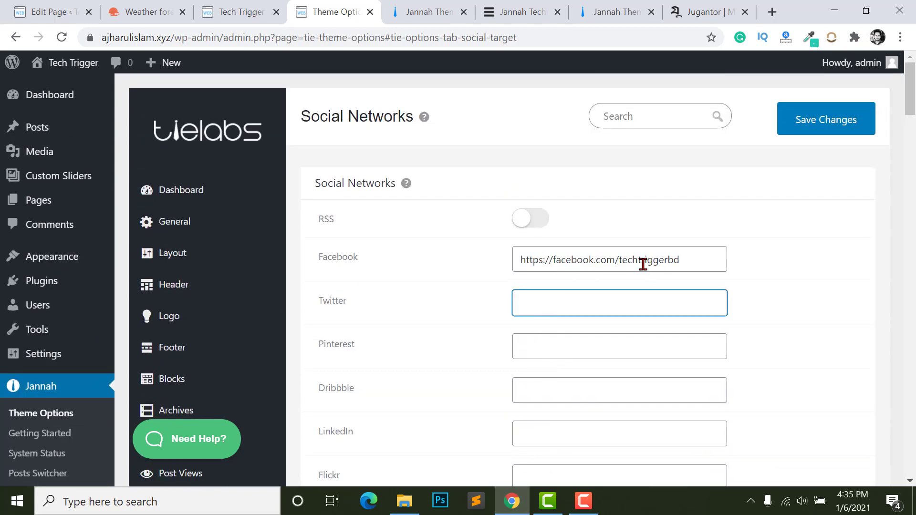
type("#")
left_click(553, 344)
type("#")
scroll(541, 372, "down", 2)
left_click(540, 321)
type("#")
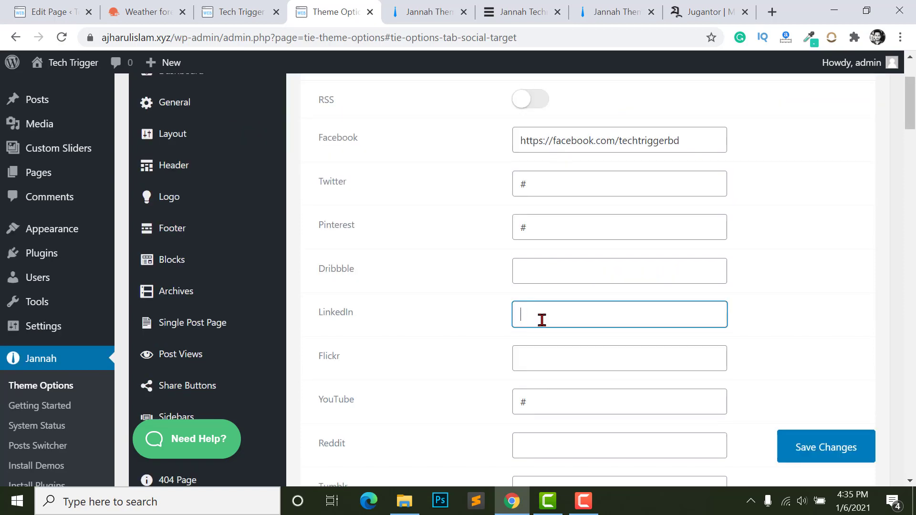
scroll(601, 316, "down", 1)
left_click(838, 445)
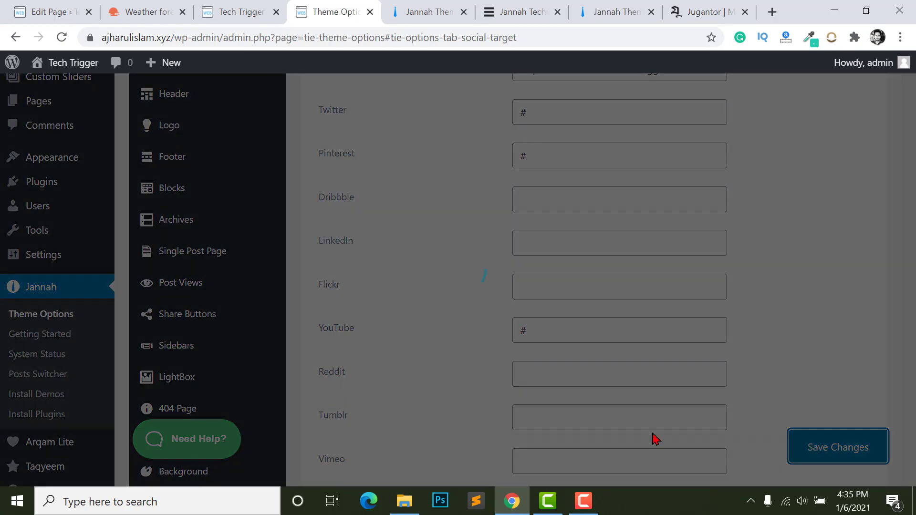
Switch to the Tech Trigger homepage and examine the header's social icons and the Follow Us widget's notice.
key("ctrl+shift+Tab")
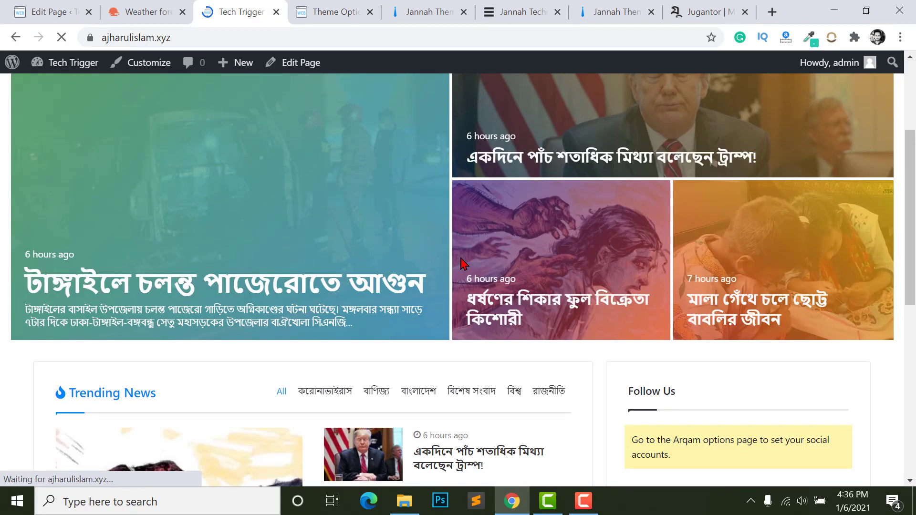
scroll(455, 261, "up", 4)
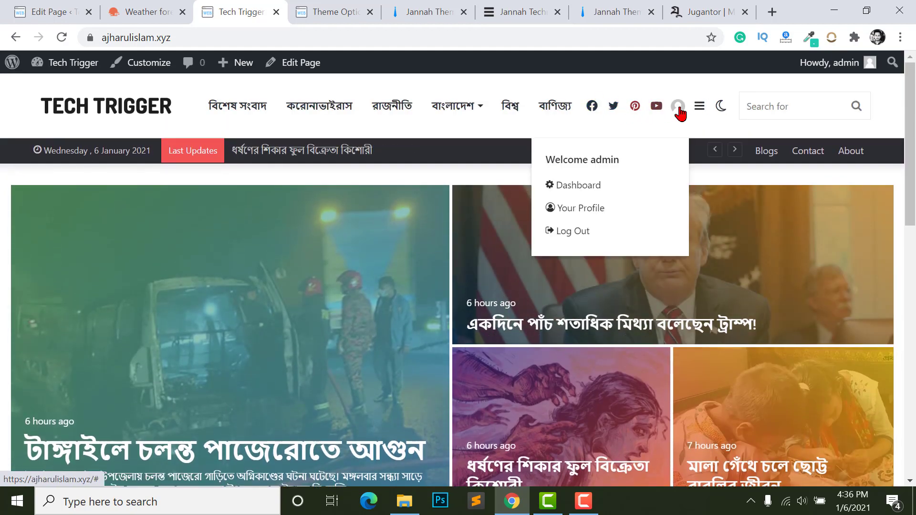
mouse_move(679, 117)
scroll(715, 200, "down", 10)
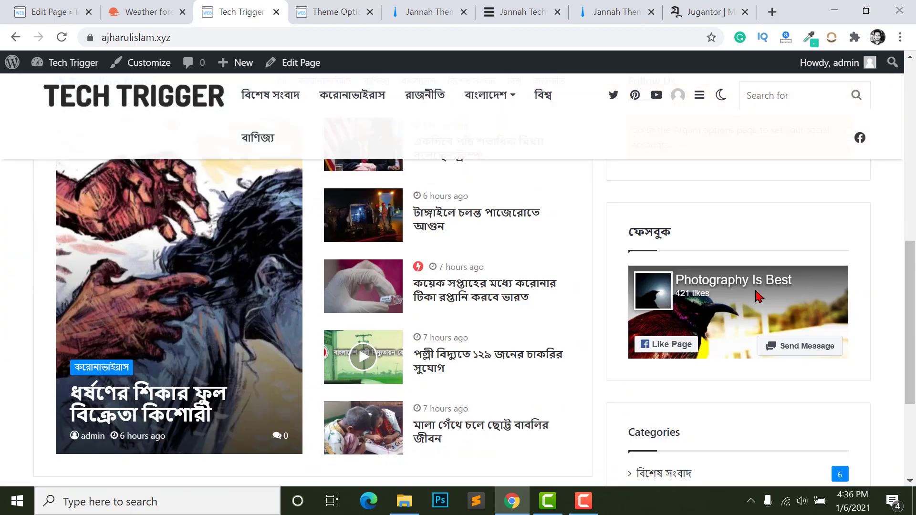
scroll(760, 286, "up", 3)
scroll(758, 287, "down", 5)
scroll(757, 287, "up", 5)
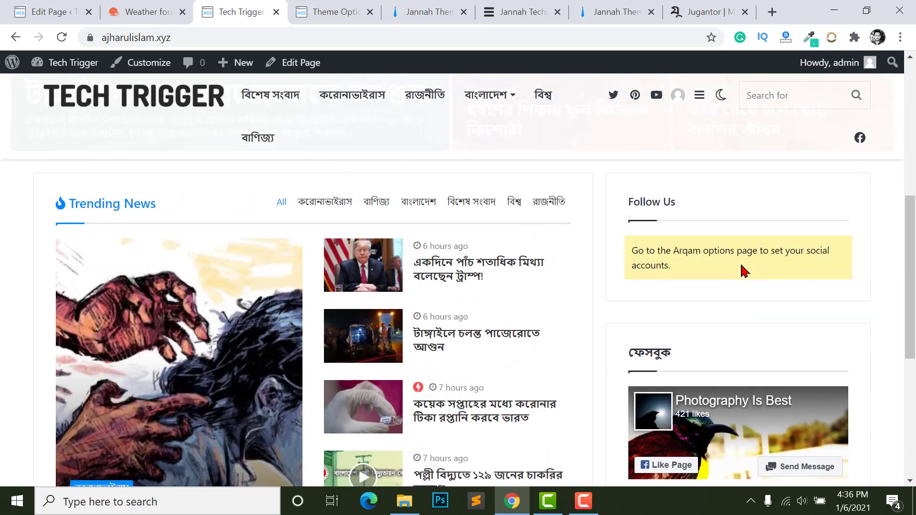
scroll(742, 268, "down", 5)
scroll(693, 300, "up", 7)
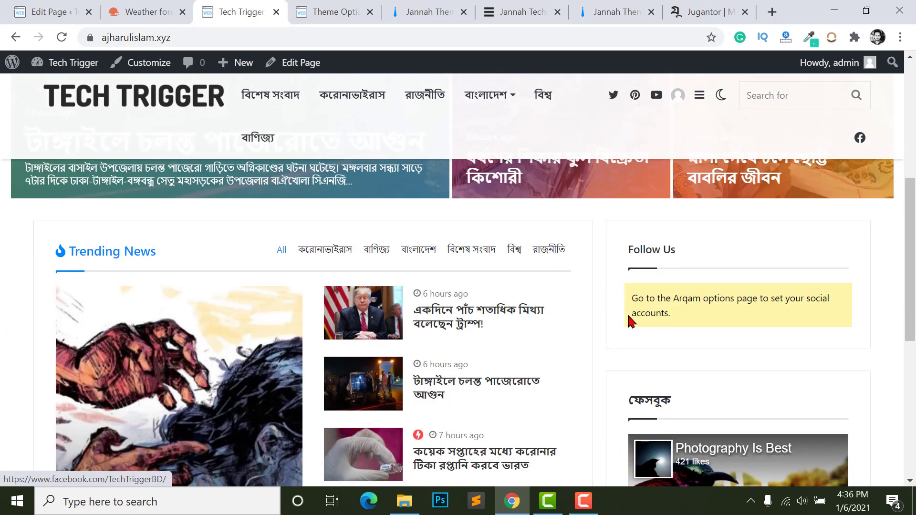
left_click_drag(670, 299, 738, 301)
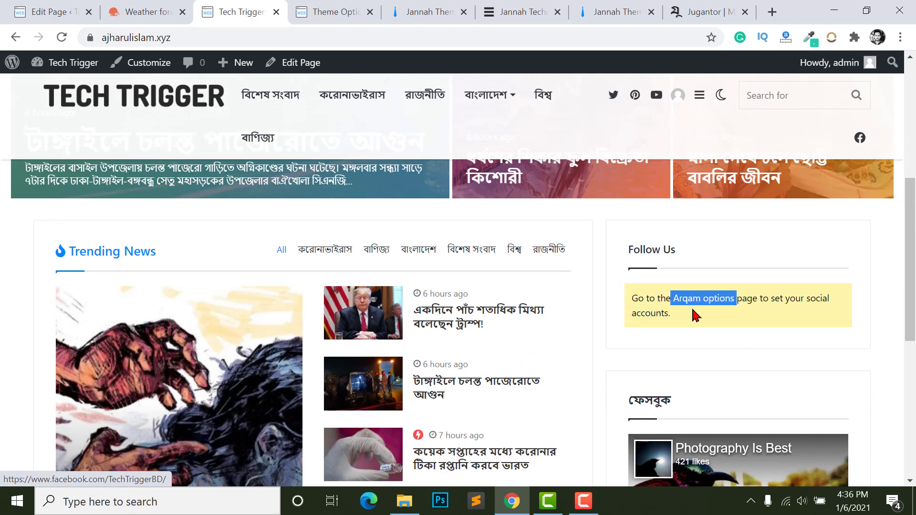
left_click(673, 299)
Open the Arqam Lite settings and set the Facebook Page ID/Name to techtriggerbd.
left_click(50, 418)
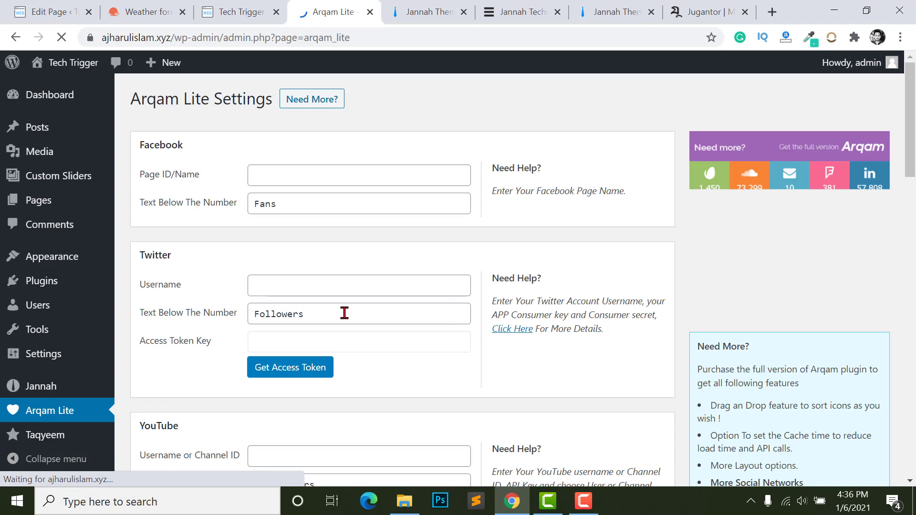
scroll(381, 342, "down", 1)
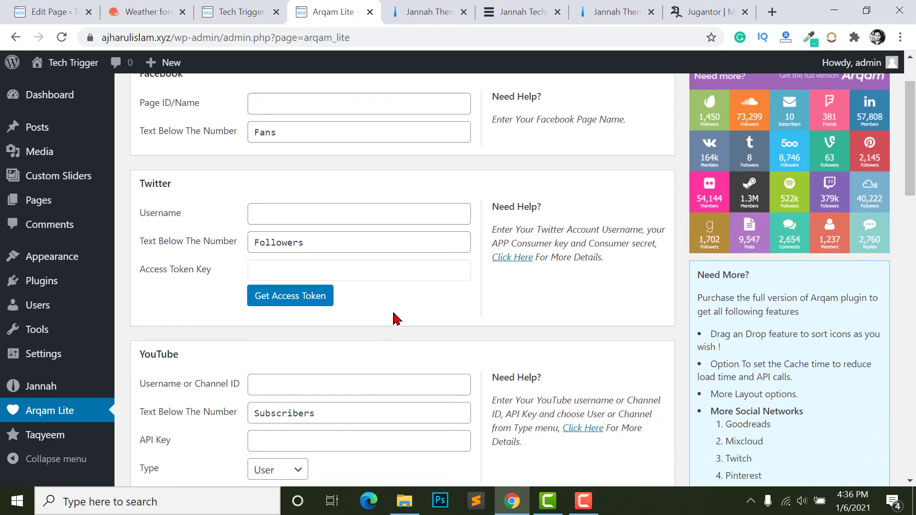
scroll(274, 210, "up", 1)
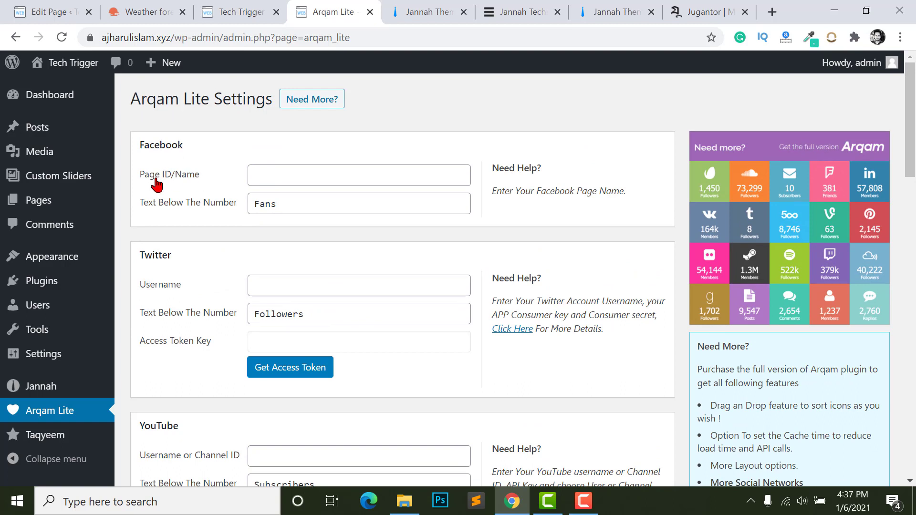
left_click(293, 180)
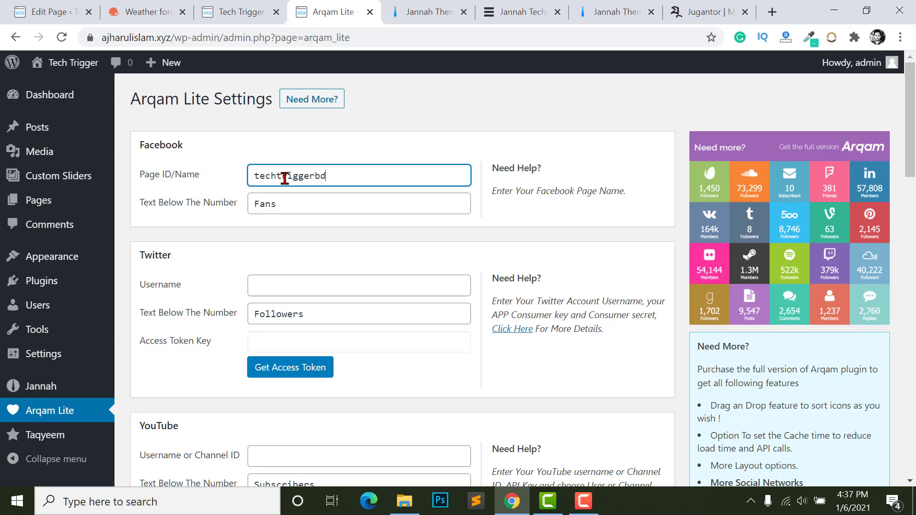
Enter the Twitter account's username in the Arqam Lite settings and open the Twitter access token help in a new tab.
scroll(272, 170, "down", 2)
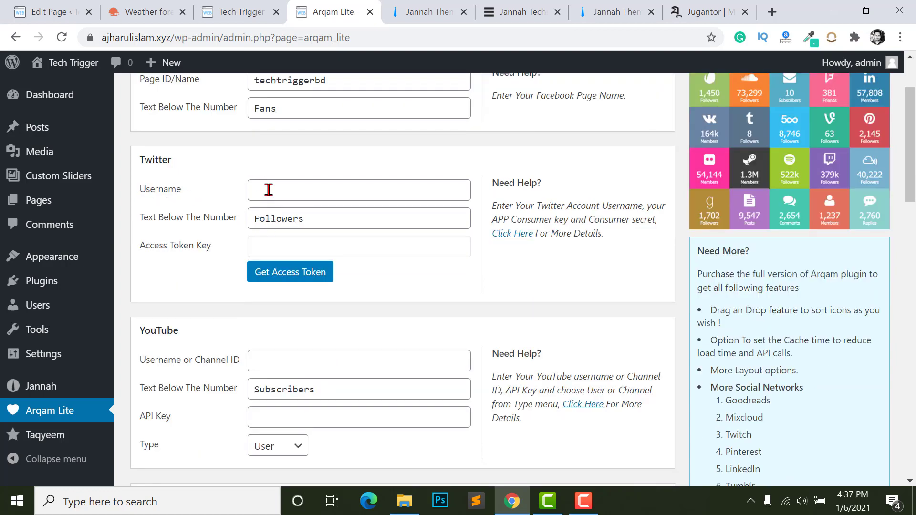
left_click(269, 190)
scroll(467, 212, "up", 2)
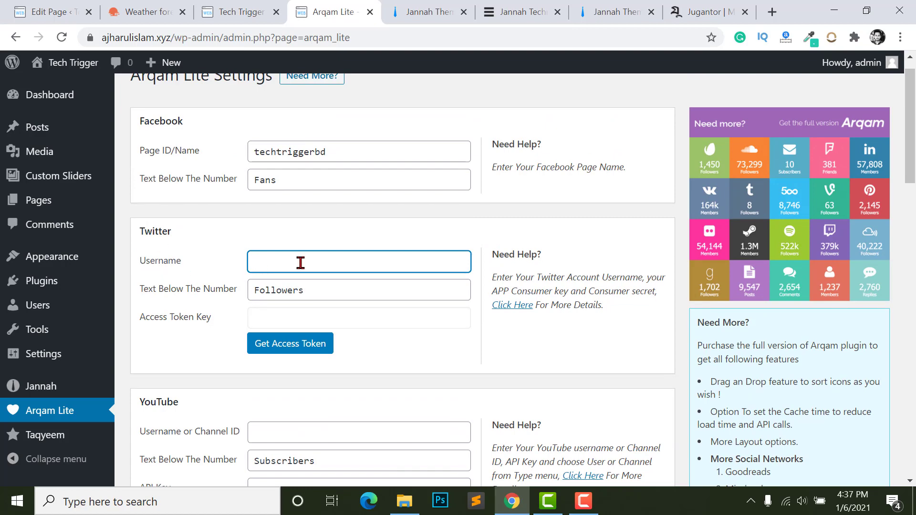
type("md.rashed38")
scroll(300, 263, "up", 1)
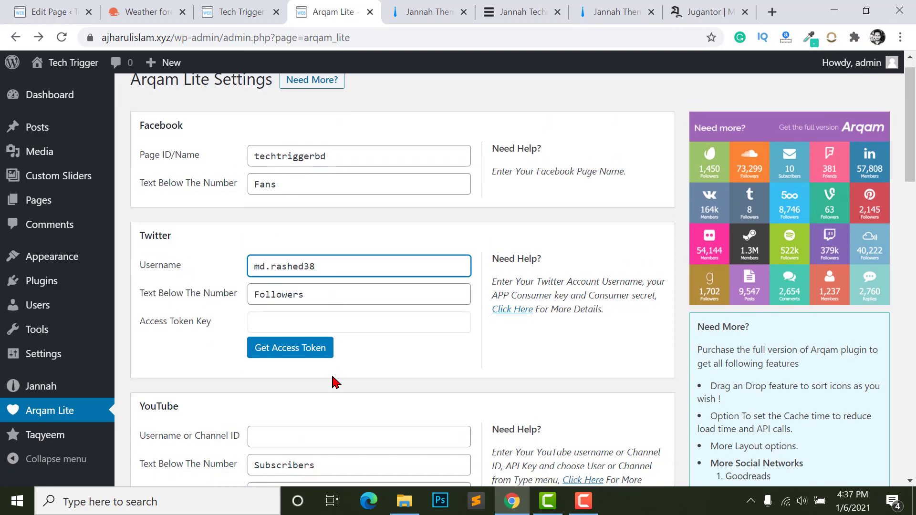
scroll(310, 334, "down", 2)
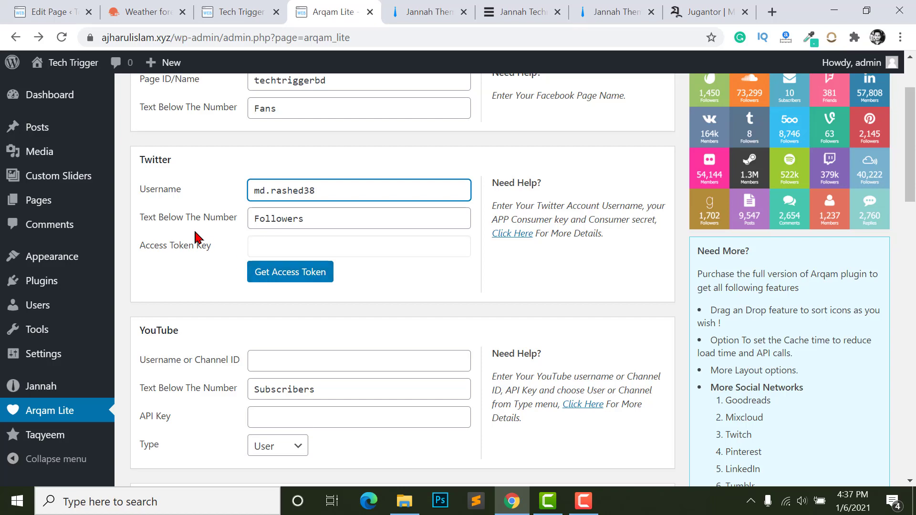
left_click(310, 270)
Copy the Tech Trigger channel's ID from its YouTube page address into the Arqam Lite YouTube Username or Channel ID field.
scroll(316, 347, "down", 4)
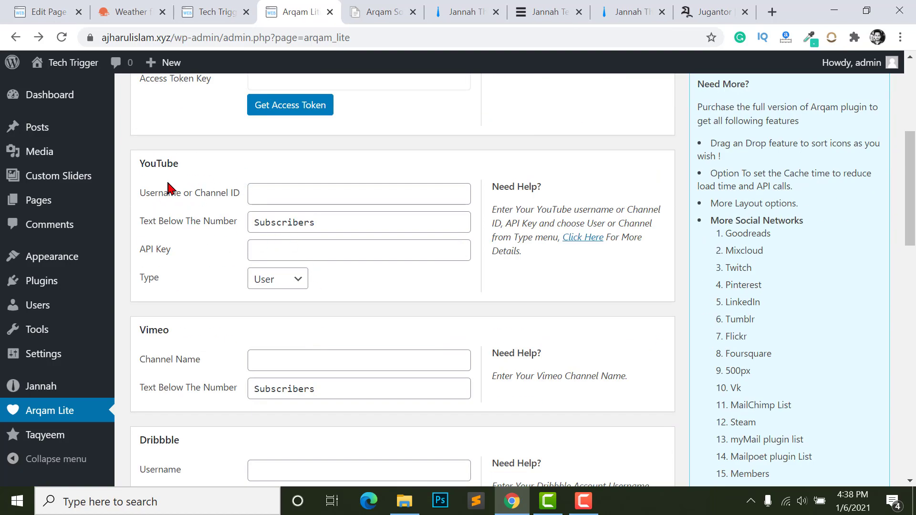
left_click(308, 198)
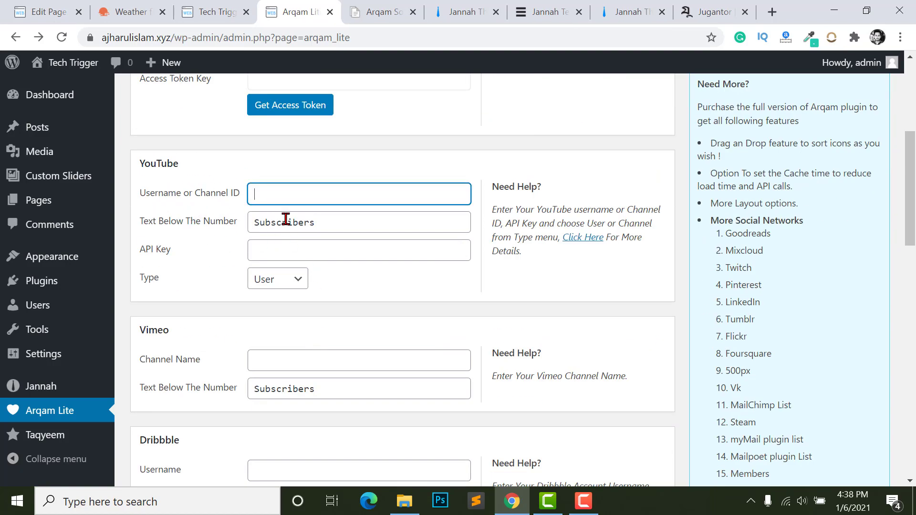
scroll(309, 240, "up", 1)
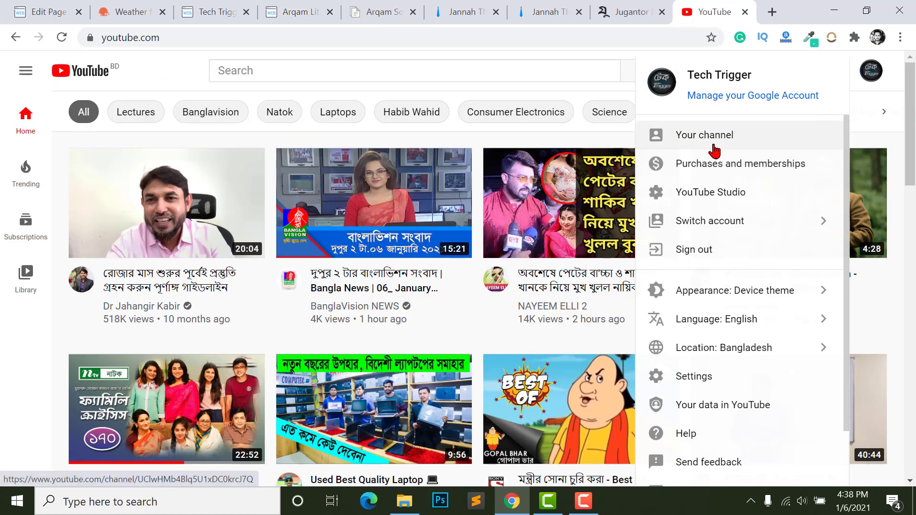
left_click(713, 147)
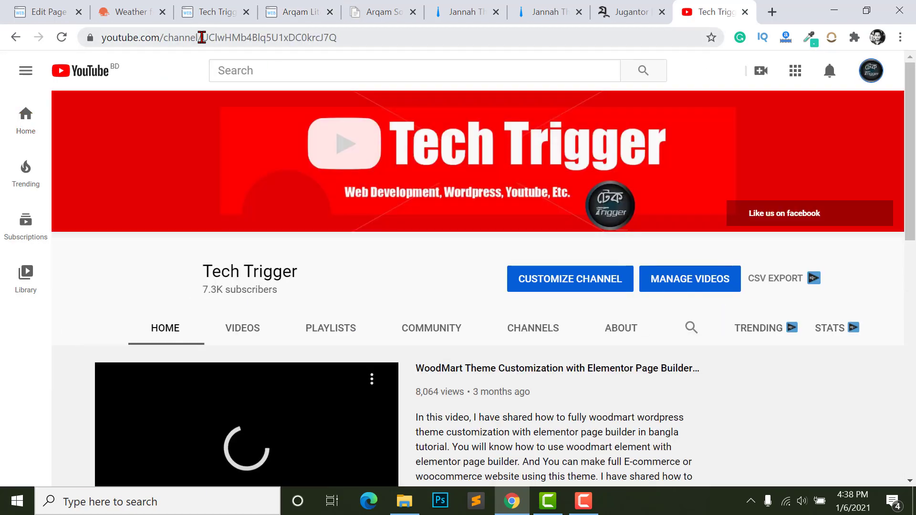
left_click_drag(258, 38, 393, 37)
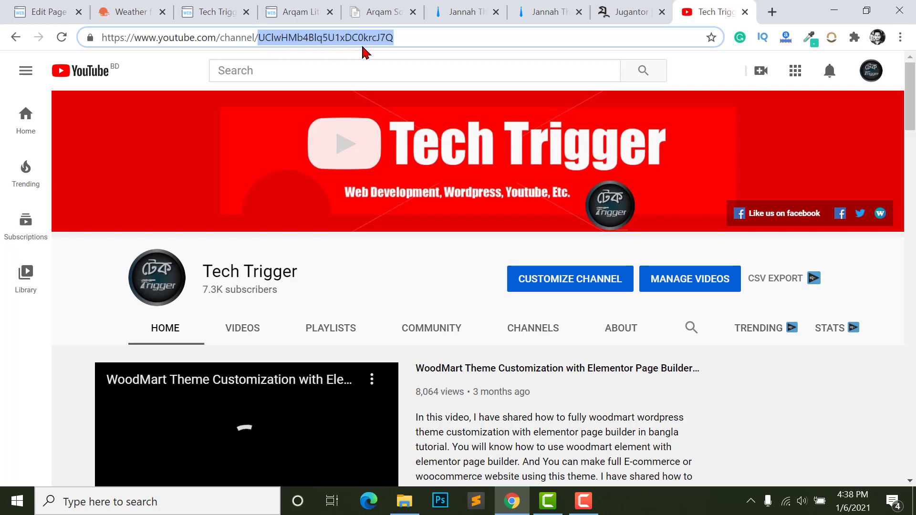
key("ctrl+w")
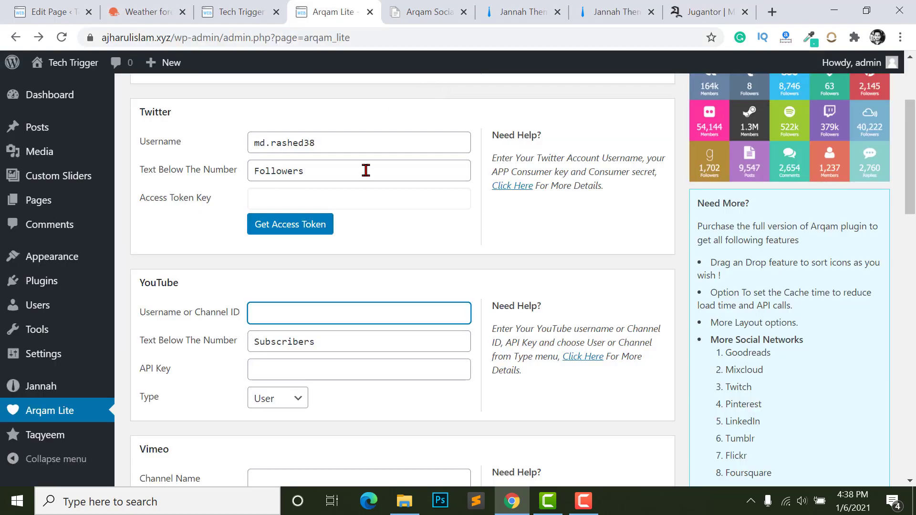
type("UC1wHMb4Blq5U1xDC0krcJ7Q")
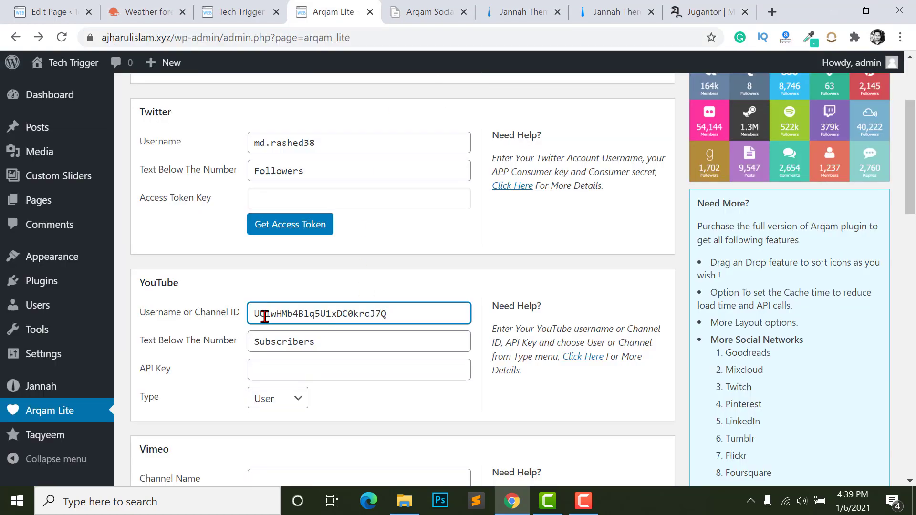
Open the How to get Youtube API key article from the Arqam Social Counter documentation and read its steps for selecting or creating a project.
scroll(324, 332, "down", 4)
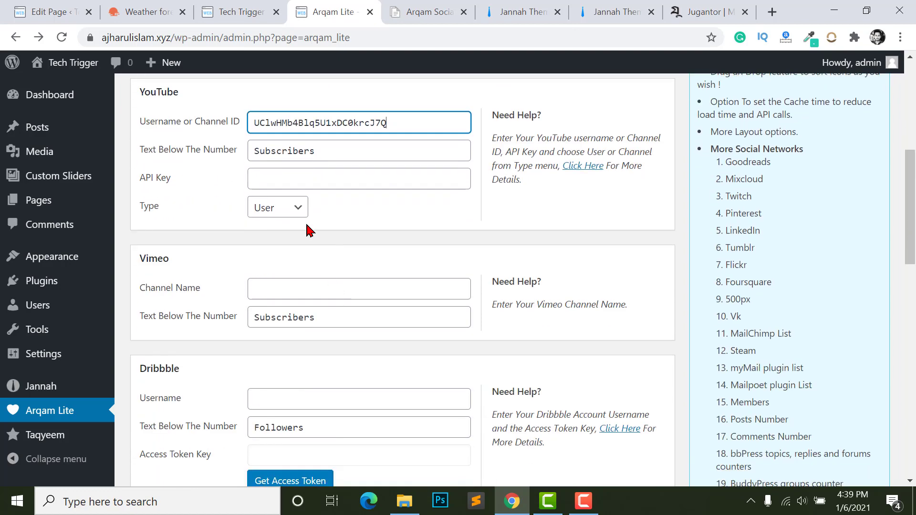
left_click(292, 173)
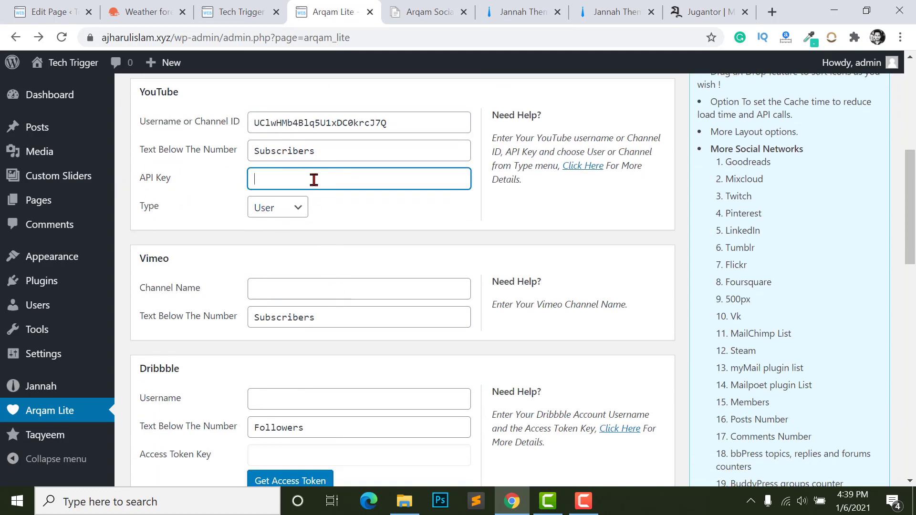
right_click(582, 172)
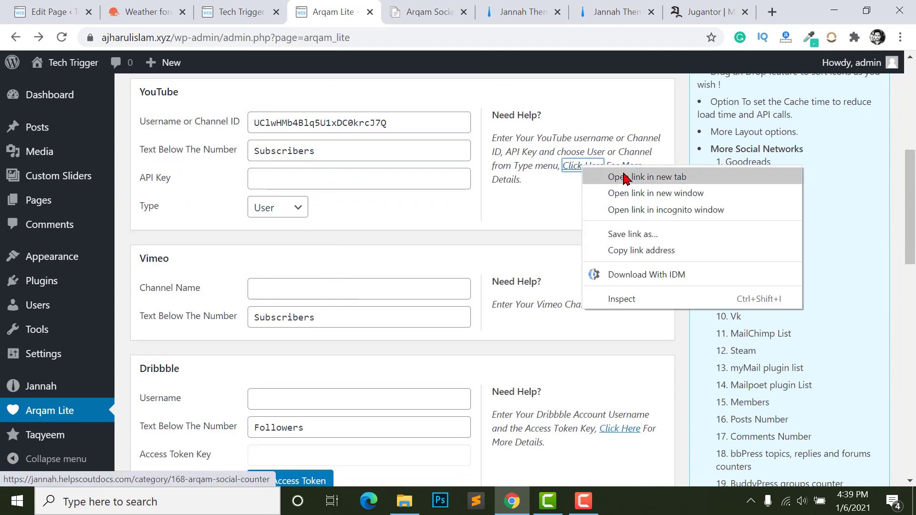
left_click(625, 176)
left_click(377, 14)
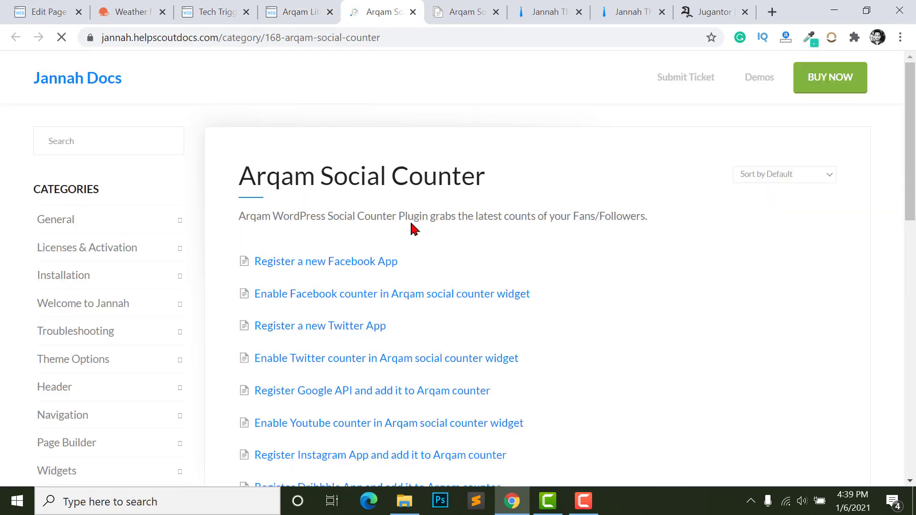
scroll(342, 146, "down", 2)
scroll(300, 342, "down", 2)
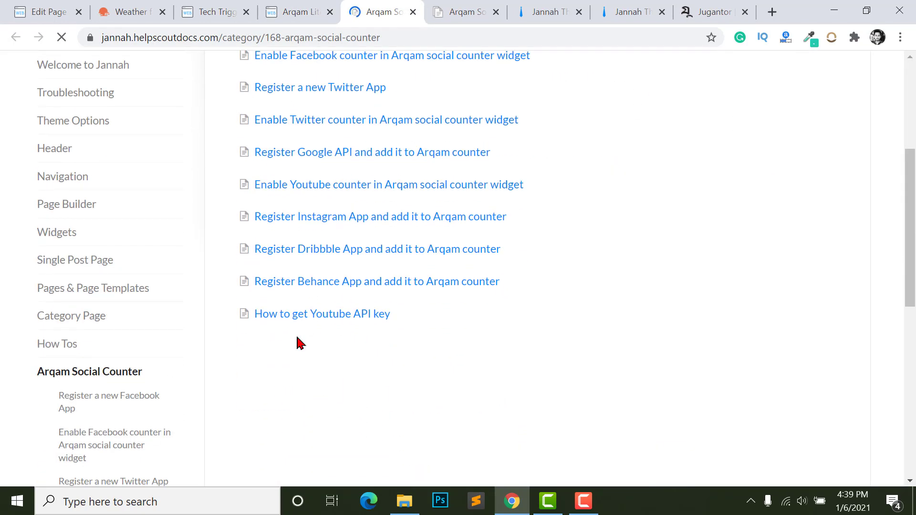
left_click(320, 321)
scroll(377, 308, "down", 4)
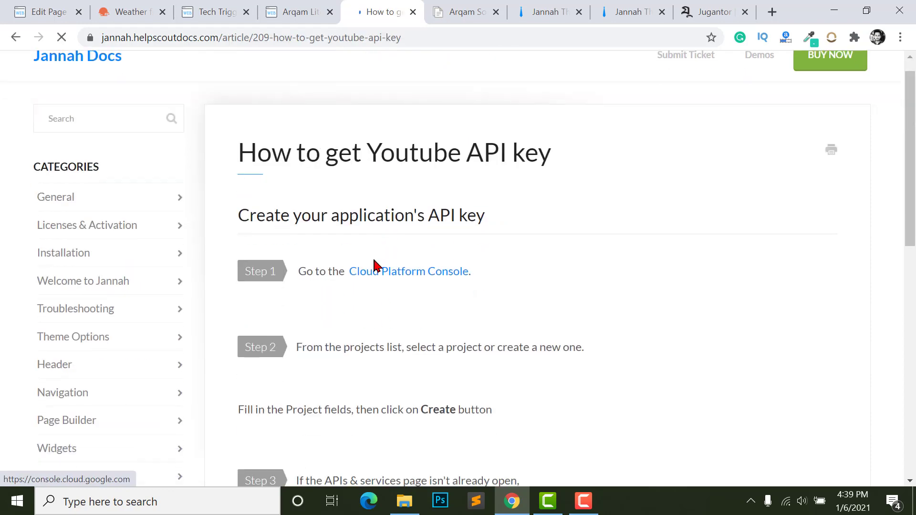
scroll(412, 247, "down", 1)
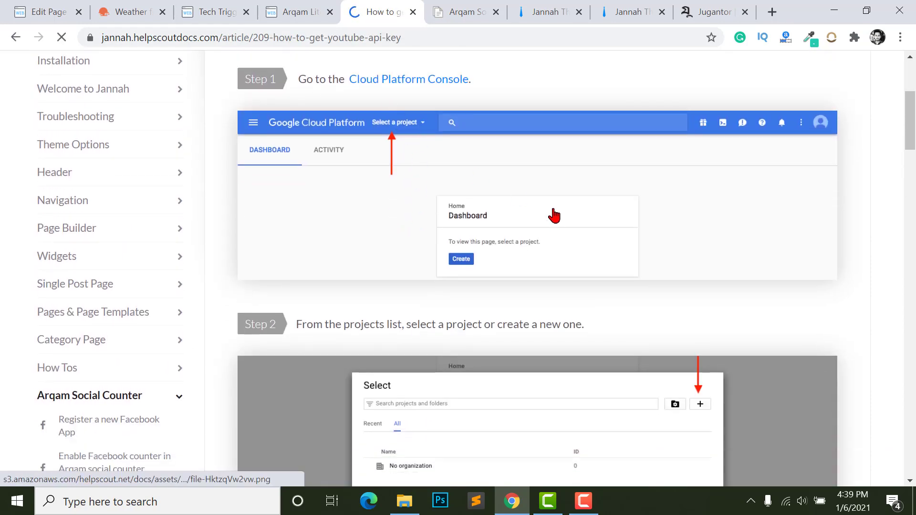
scroll(389, 137, "down", 1)
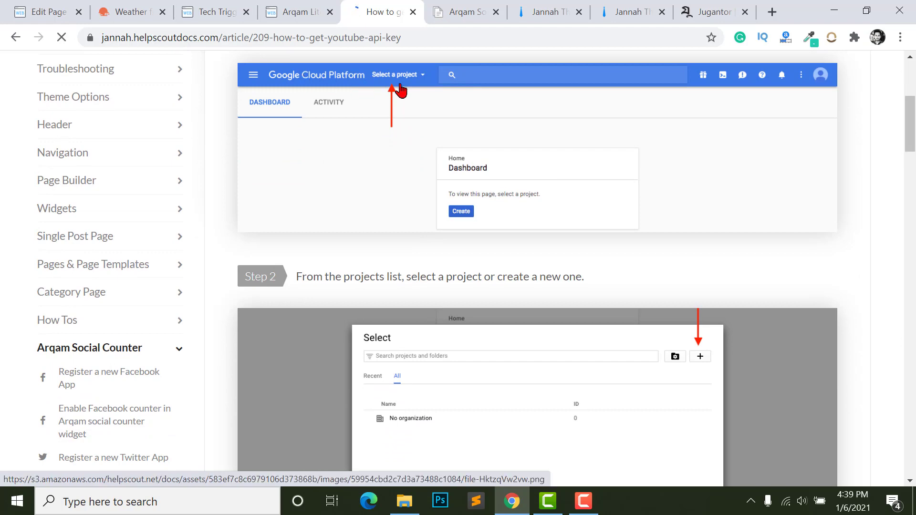
scroll(489, 162, "down", 5)
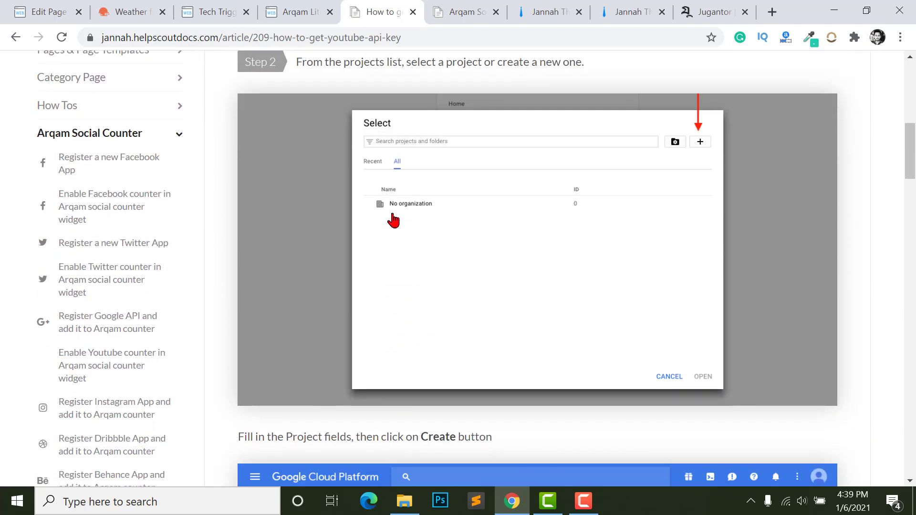
Read the YouTube API key article's remaining steps, from opening the API library to choosing YouTube Data API.
scroll(393, 221, "down", 15)
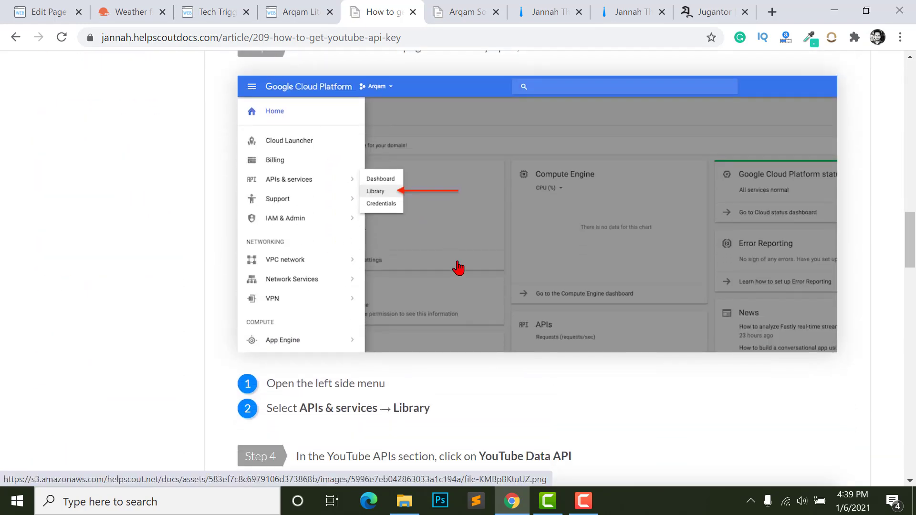
scroll(458, 268, "down", 10)
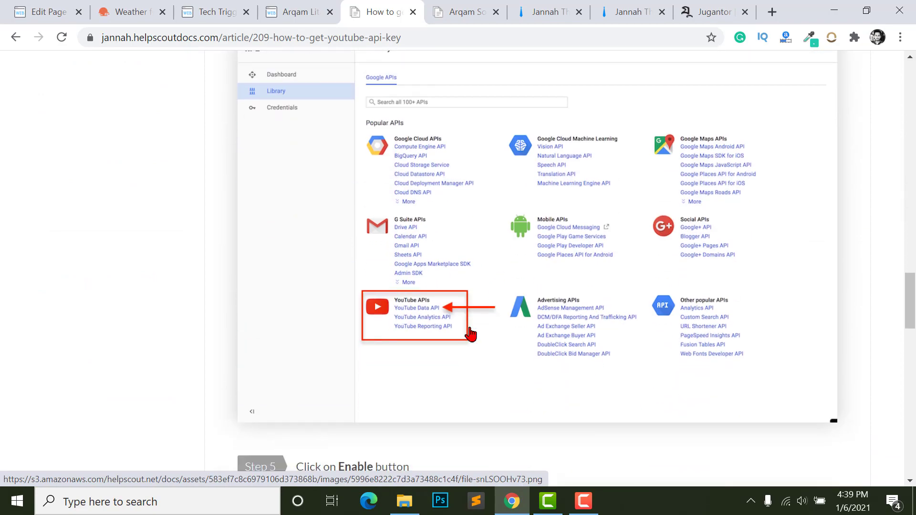
scroll(470, 334, "down", 2)
Return to the Arqam Lite settings and review the account fields for each network, from Twitter and YouTube to GitHub, Instagram and RSS.
key("ctrl+Page_Up")
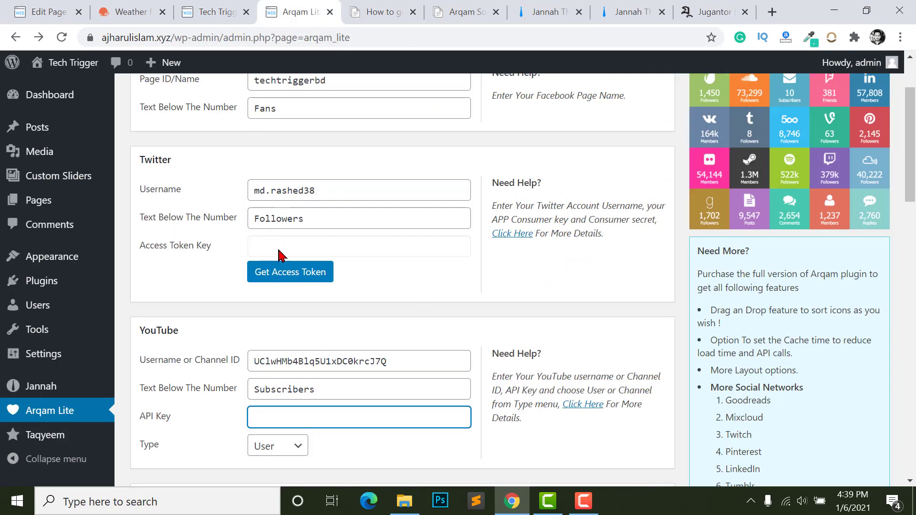
scroll(298, 286, "down", 2)
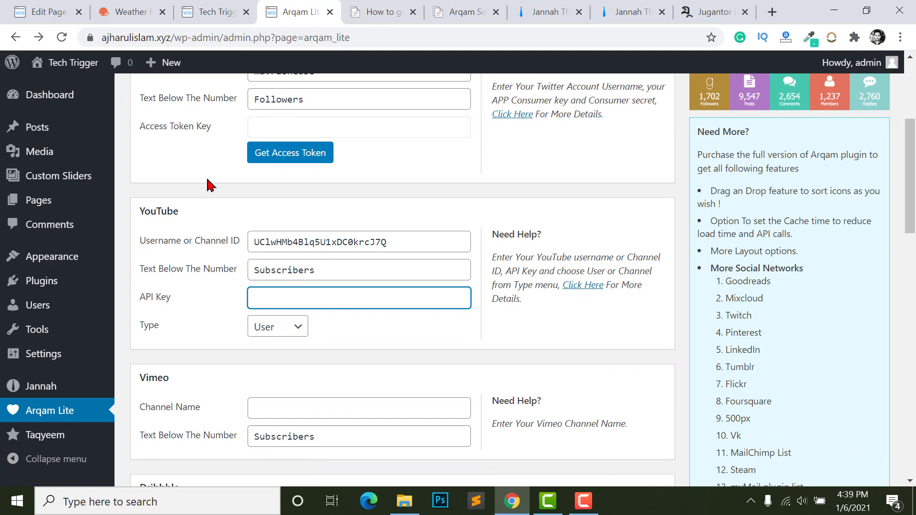
scroll(337, 183, "up", 2)
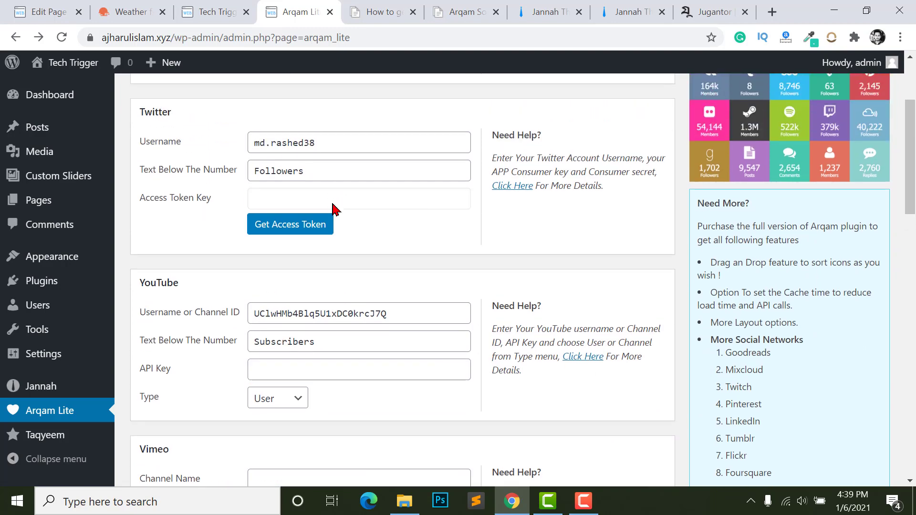
scroll(358, 239, "down", 3)
scroll(391, 119, "up", 2)
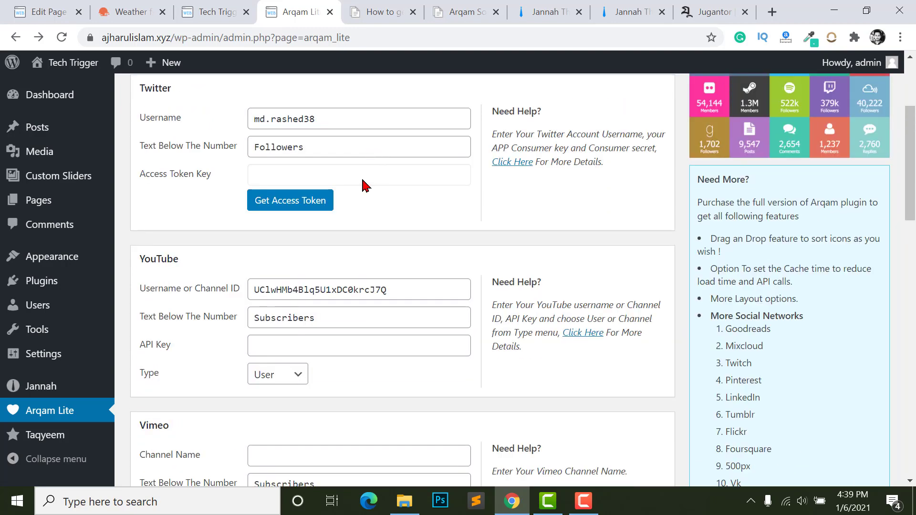
scroll(303, 291, "down", 5)
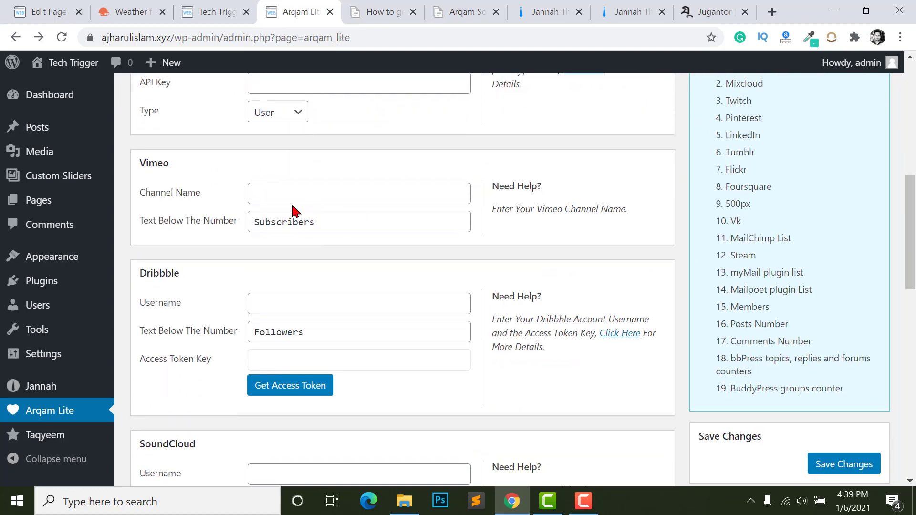
scroll(324, 281, "down", 8)
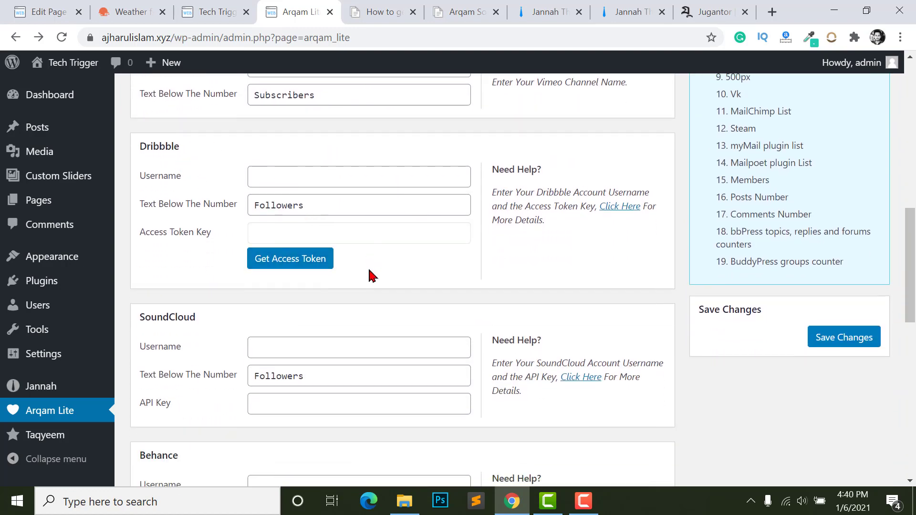
scroll(317, 245, "down", 2)
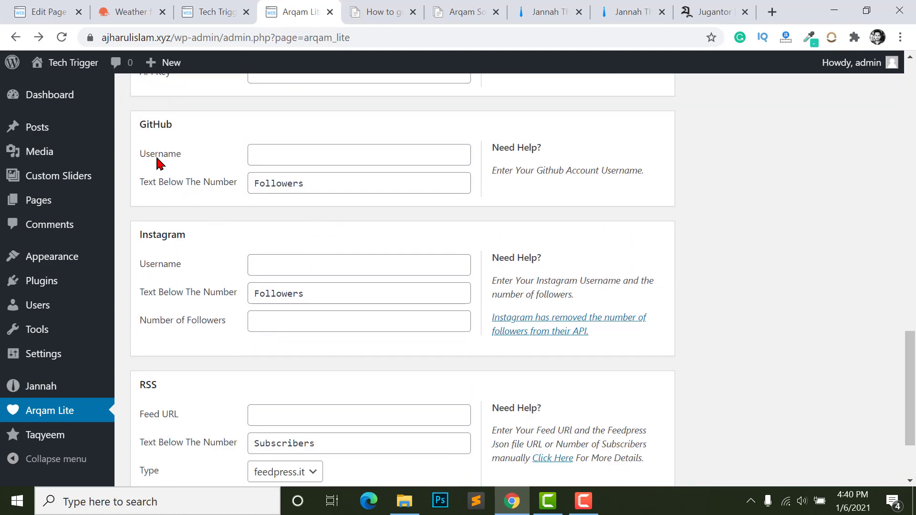
left_click_drag(146, 159, 178, 158)
scroll(172, 276, "down", 1)
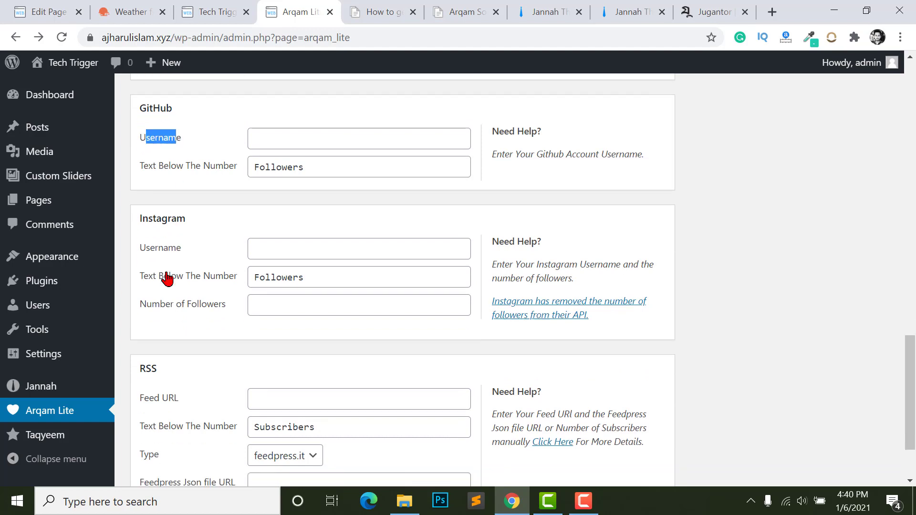
scroll(153, 368, "down", 1)
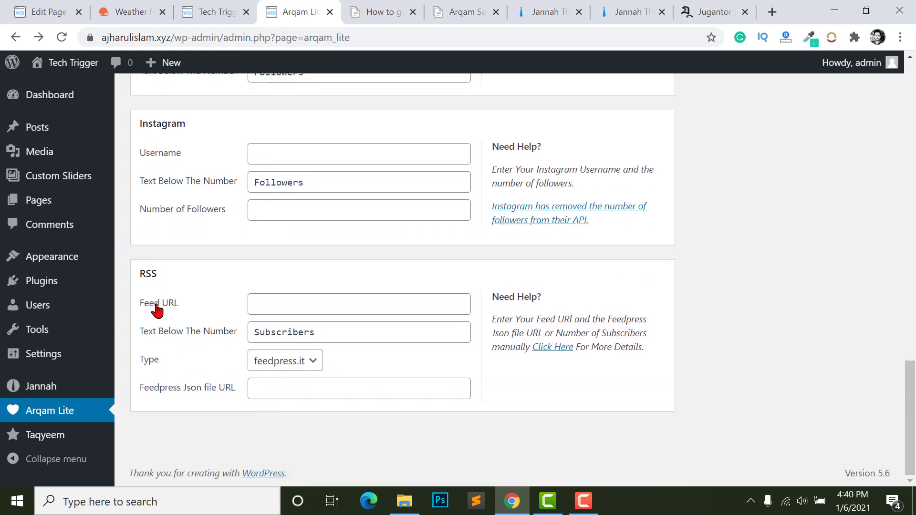
Save the Arqam Lite settings and reload the site's homepage to check the Follow Us counters.
left_click(294, 314)
scroll(443, 215, "up", 14)
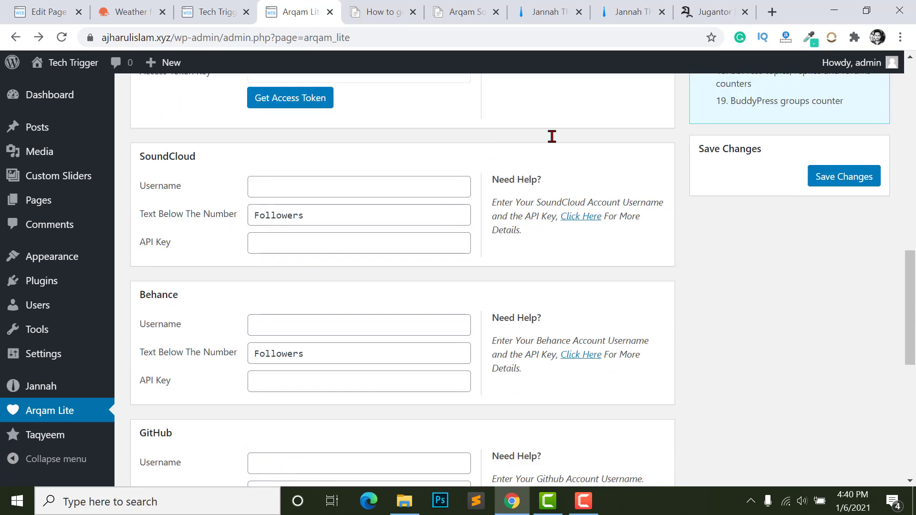
left_click(830, 429)
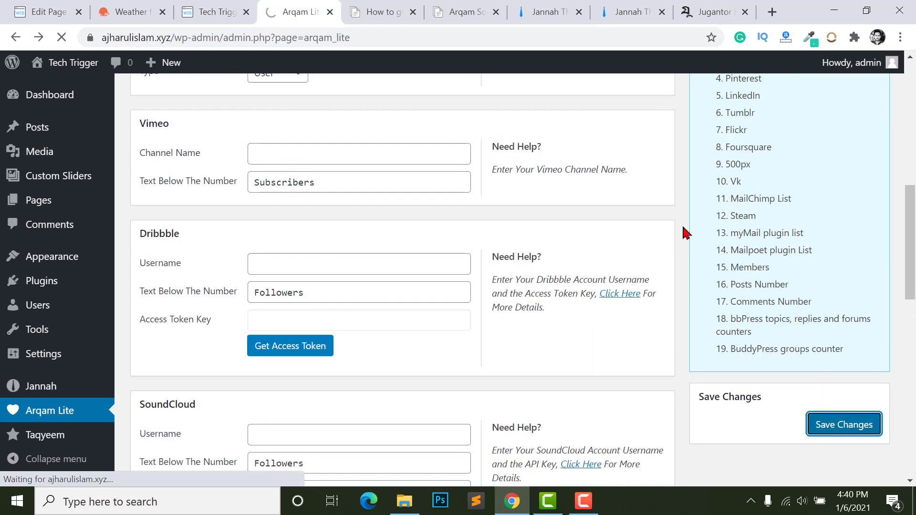
key("ctrl+shift+Tab")
key("F5")
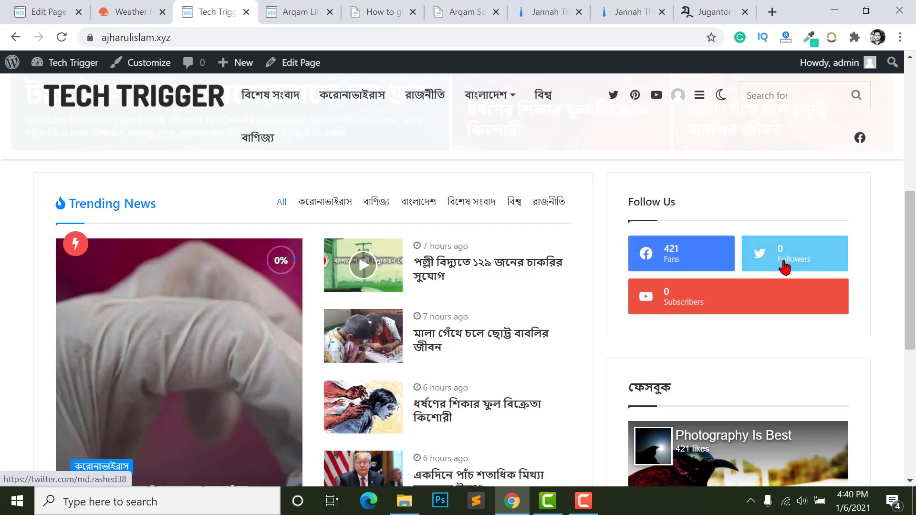
Return to the Arqam Lite settings and enter the Instagram account's username.
left_click(107, 12)
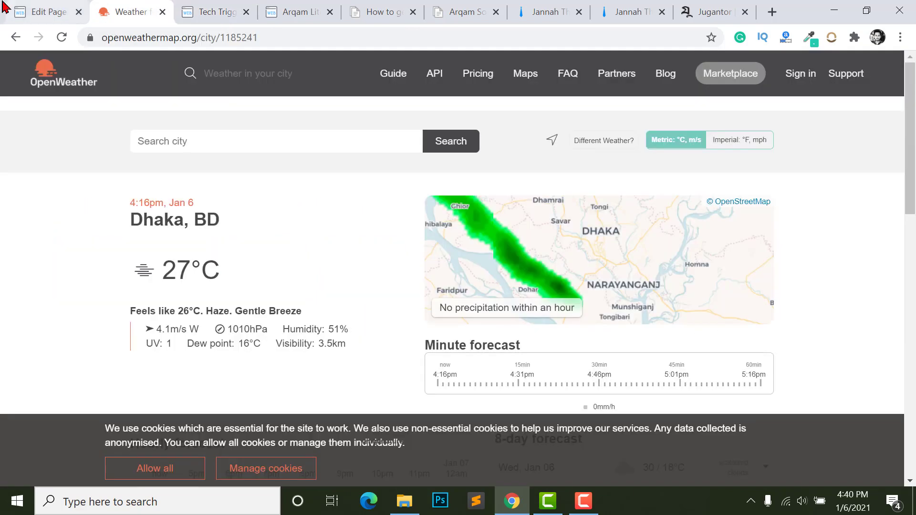
left_click(53, 11)
left_click(222, 12)
left_click(293, 11)
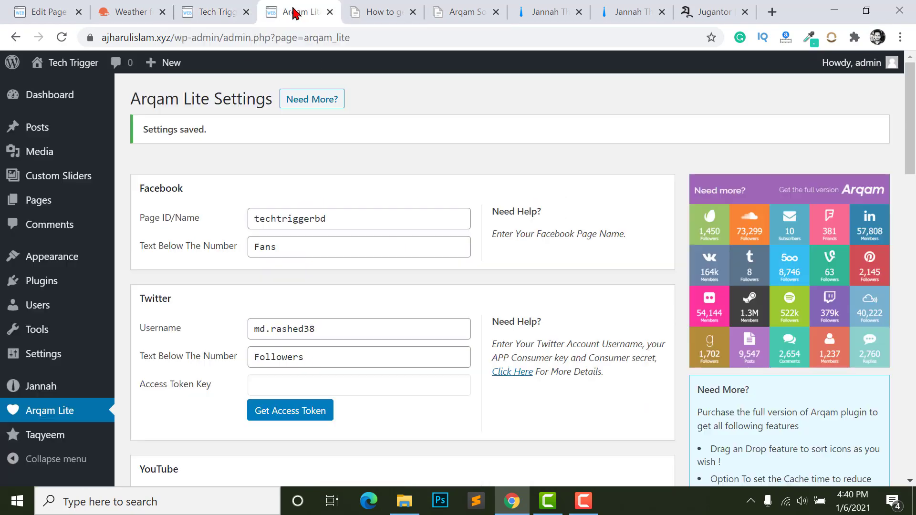
scroll(374, 354, "down", 1)
scroll(374, 354, "down", 6)
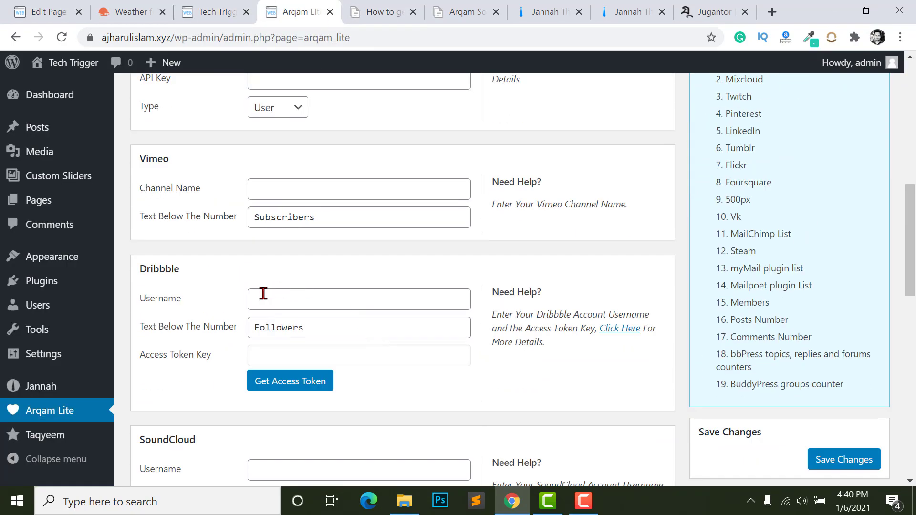
scroll(282, 307, "down", 10)
scroll(274, 280, "up", 2)
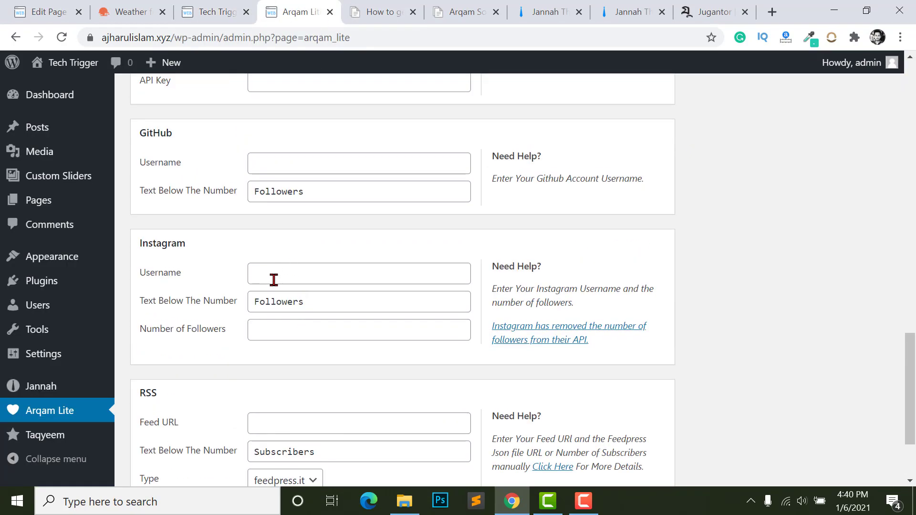
left_click(266, 271)
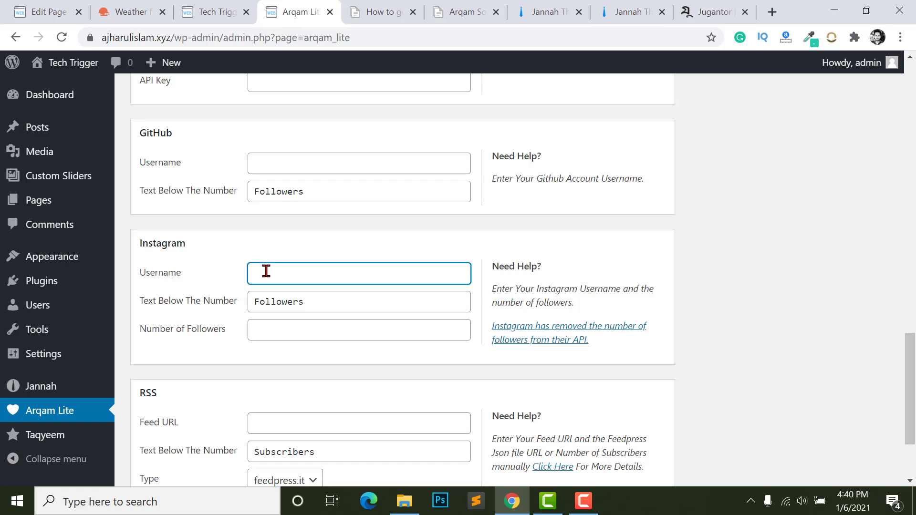
type("md.rashed38")
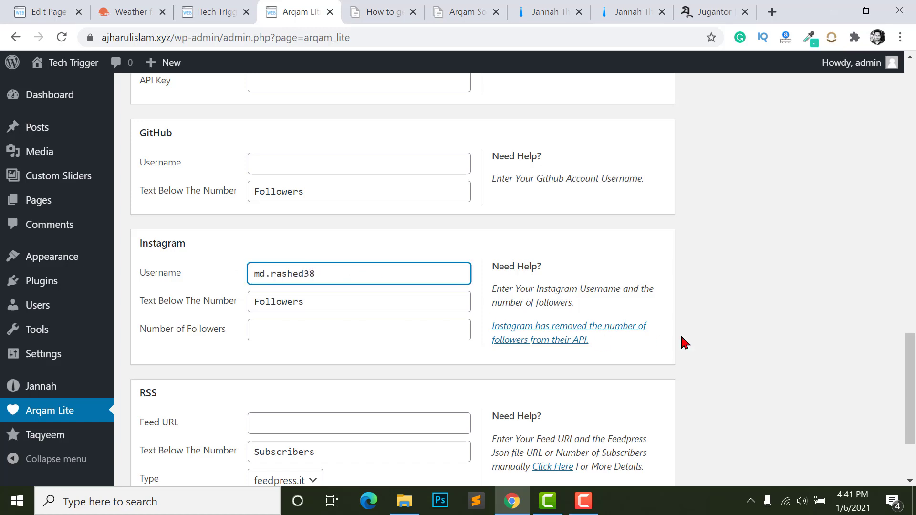
Save the changed Arqam Lite settings and view the Follow Us box on the refreshed homepage.
scroll(859, 364, "up", 6)
left_click(844, 258)
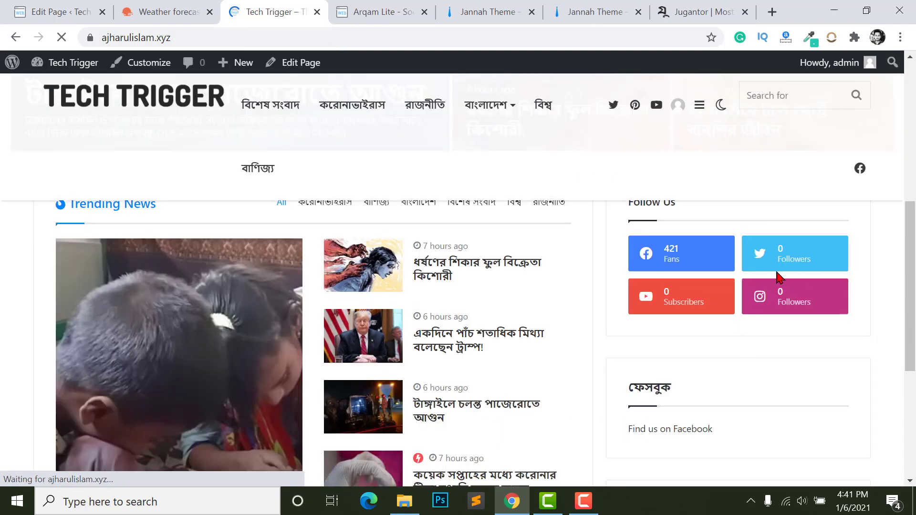
scroll(779, 277, "up", 2)
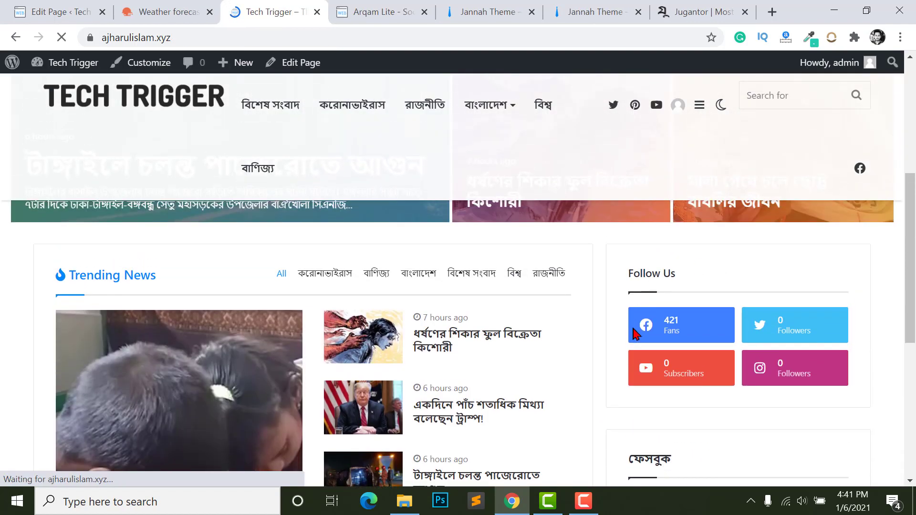
Close the sidebar's widget manager in the page editor and go to the area below the Trending News section.
left_click(603, 402)
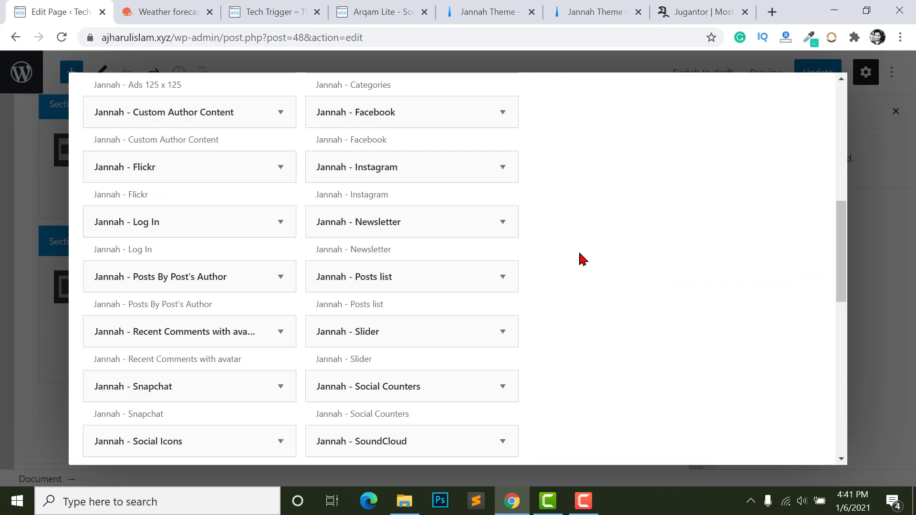
scroll(657, 287, "up", 10)
left_click(786, 99)
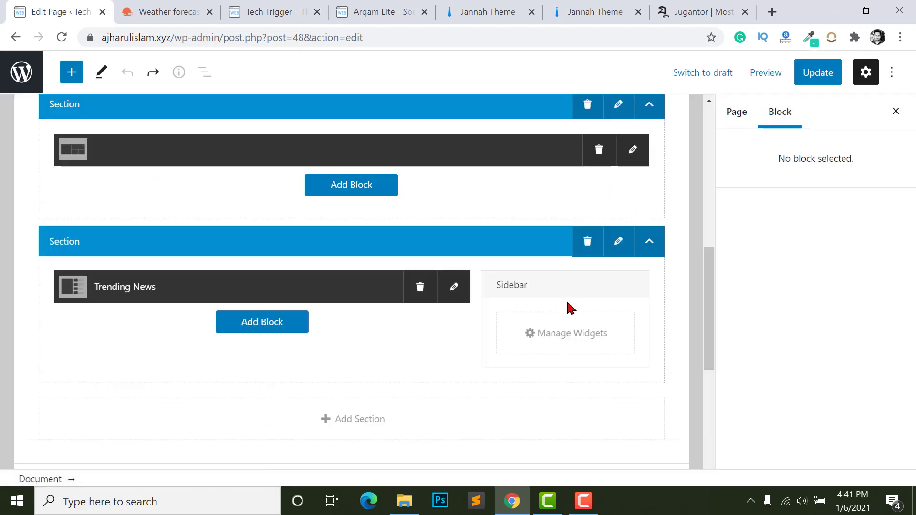
scroll(558, 310, "down", 3)
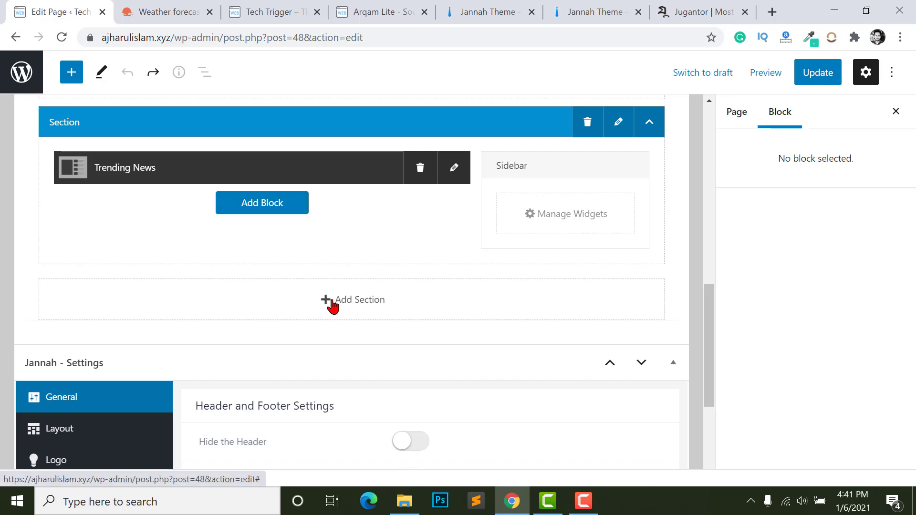
Examine how the Jugantor homepage lays out its জাতীয় and রাজনীতি news columns, and return to the page editor.
left_click(226, 17)
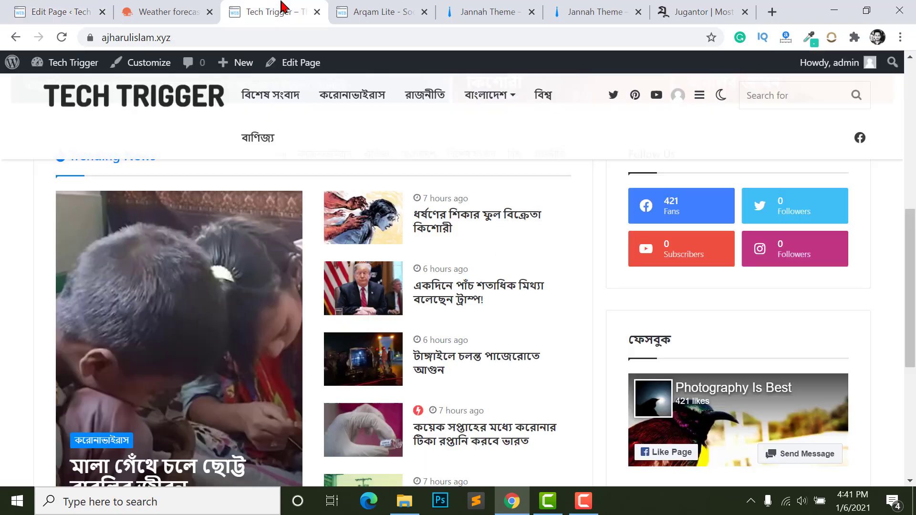
left_click(376, 10)
left_click(692, 9)
scroll(493, 276, "down", 4)
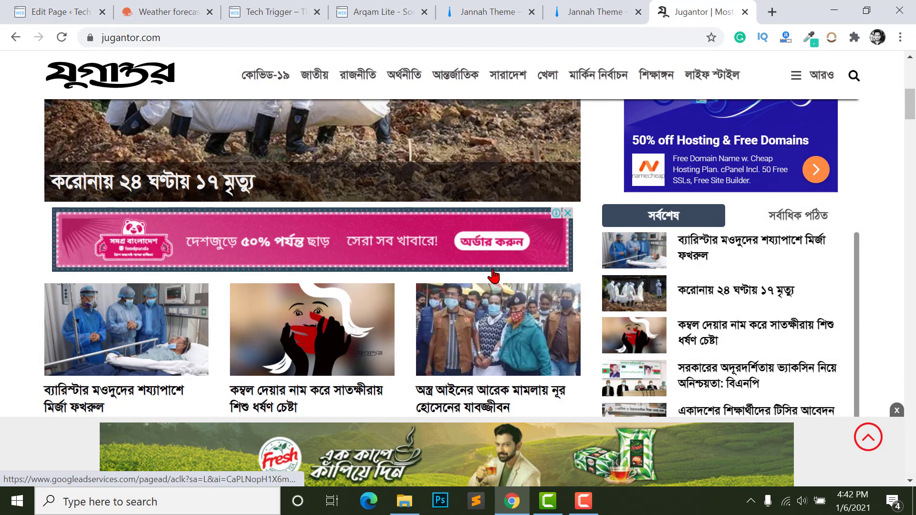
scroll(494, 276, "down", 6)
scroll(401, 229, "up", 6)
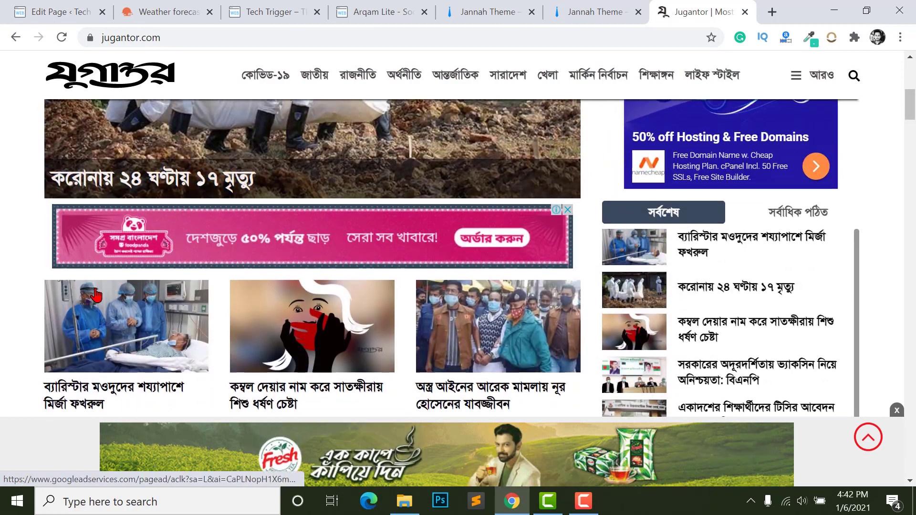
scroll(95, 296, "down", 15)
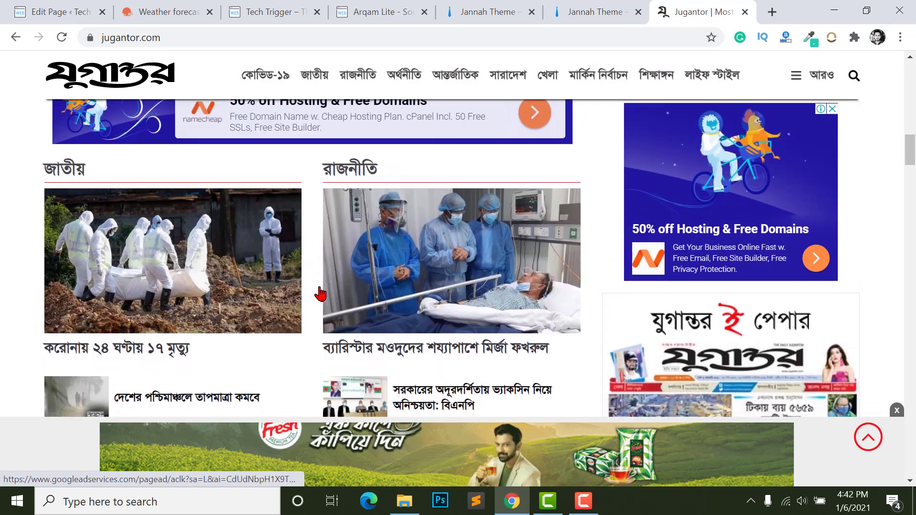
scroll(317, 292, "down", 3)
scroll(302, 276, "up", 3)
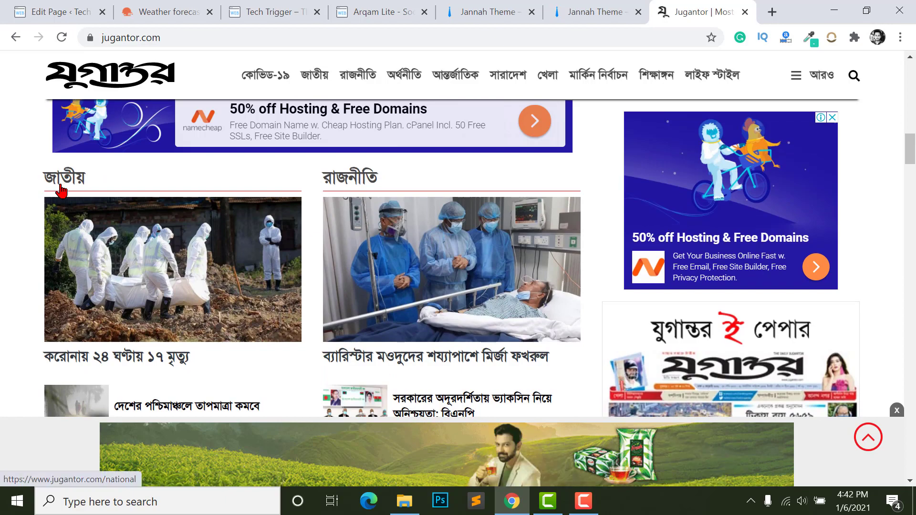
scroll(363, 307, "down", 3)
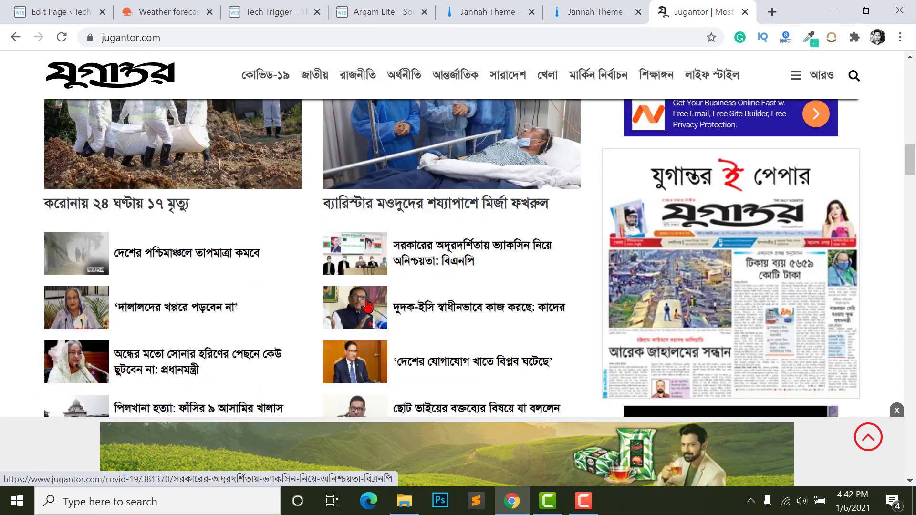
scroll(311, 268, "down", 5)
scroll(184, 249, "up", 6)
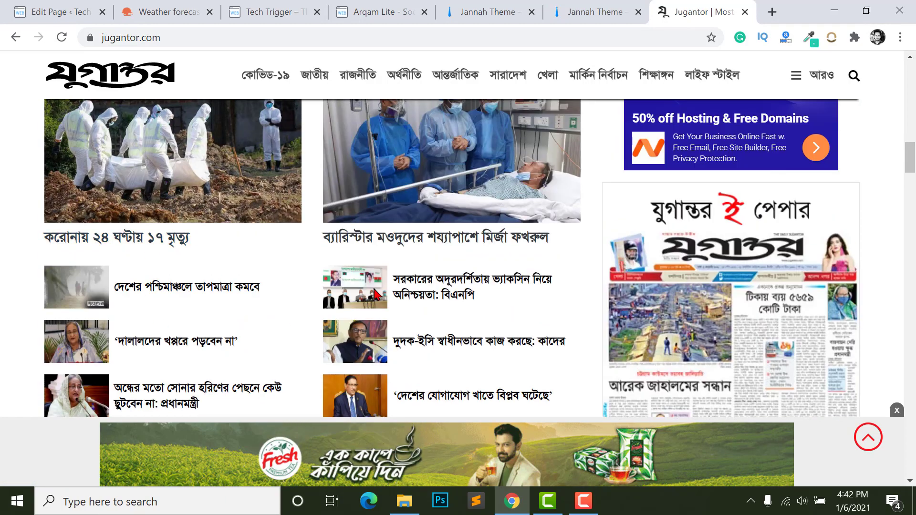
scroll(359, 315, "up", 2)
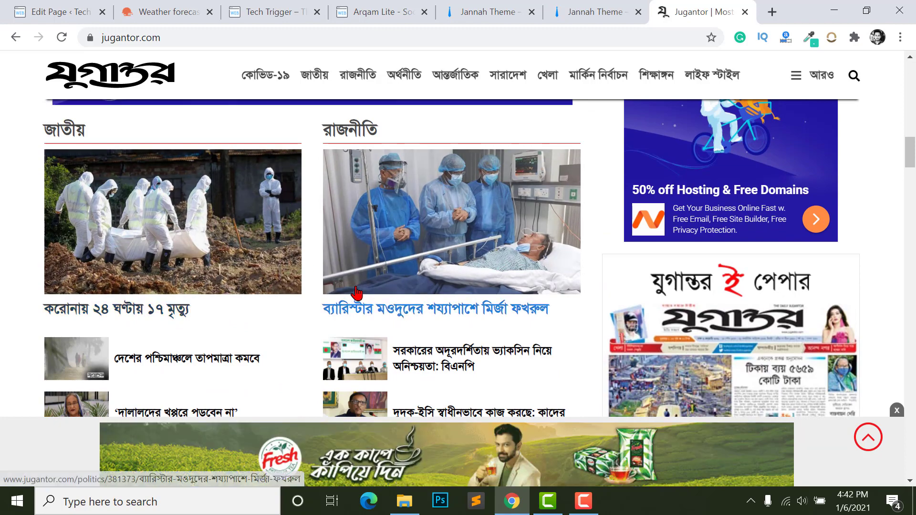
scroll(461, 305, "down", 2)
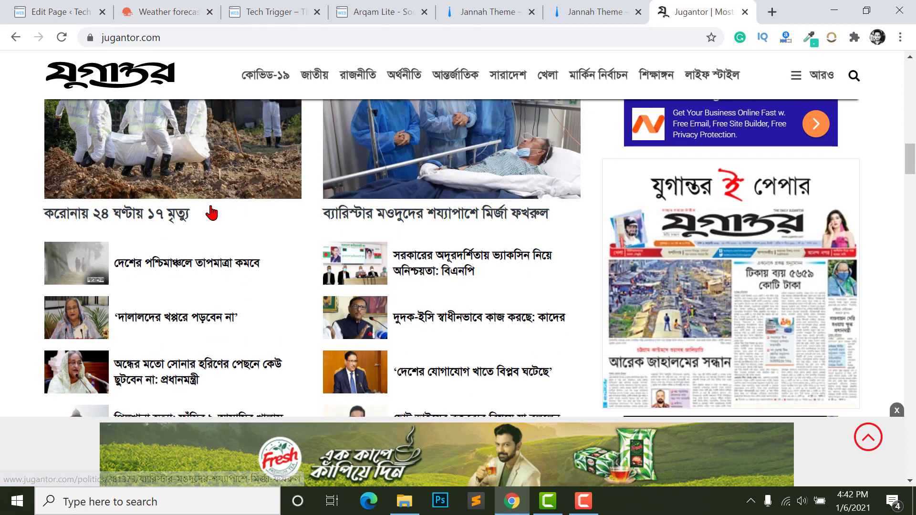
left_click(200, 6)
left_click(286, 11)
left_click(32, 14)
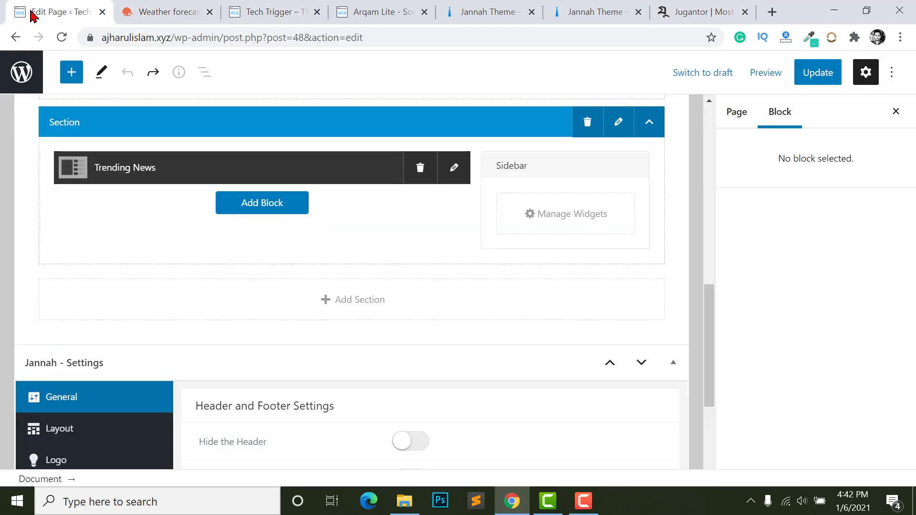
Add a new section without a sidebar below the Trending News section.
left_click(339, 326)
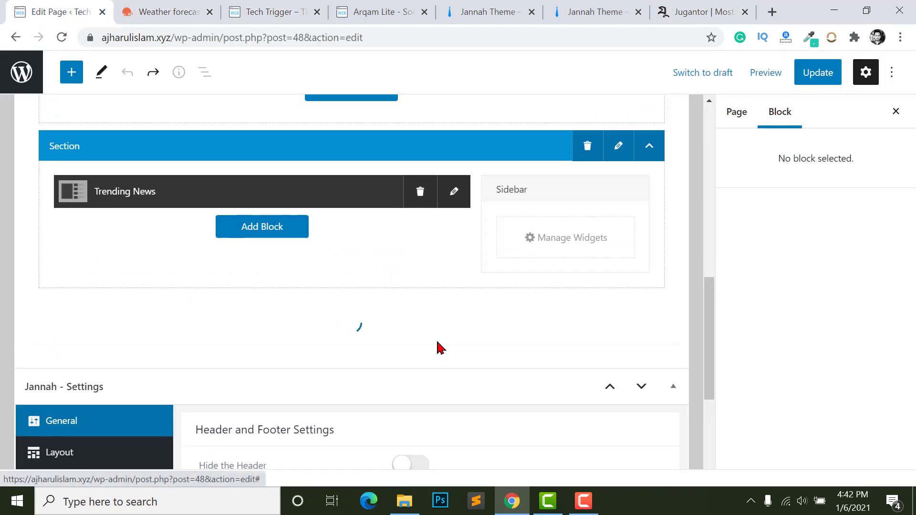
left_click(803, 110)
scroll(362, 301, "down", 2)
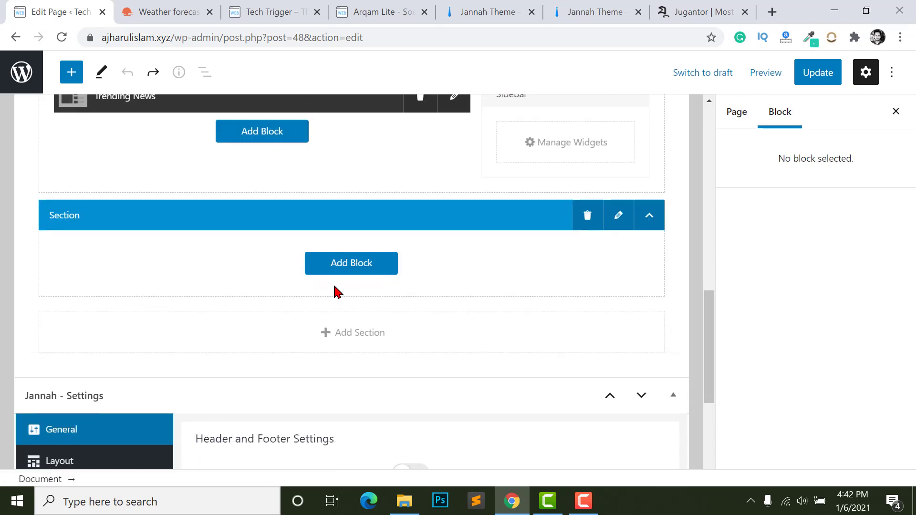
Add a half-width Block #4 to the new section, comparing its layout with Jugantor's জাতীয় and রাজনীতি columns.
left_click(339, 273)
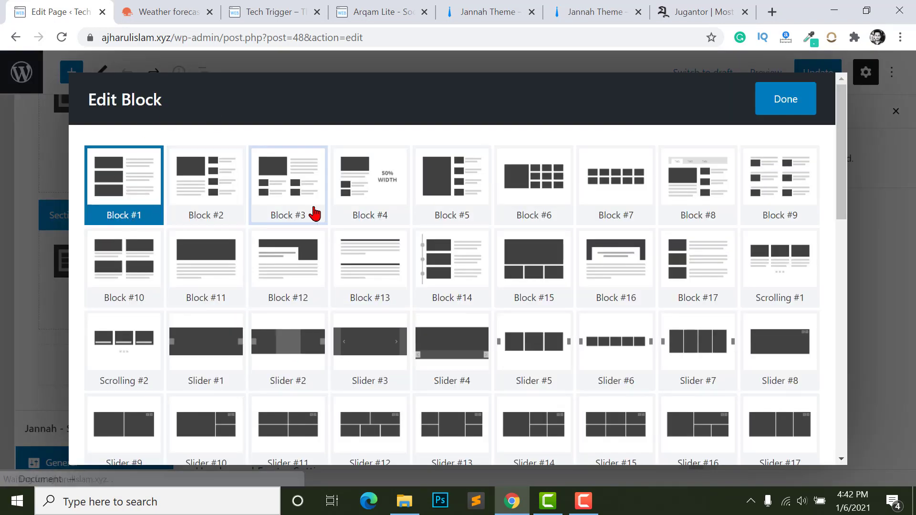
scroll(244, 230, "down", 2)
scroll(287, 267, "down", 1)
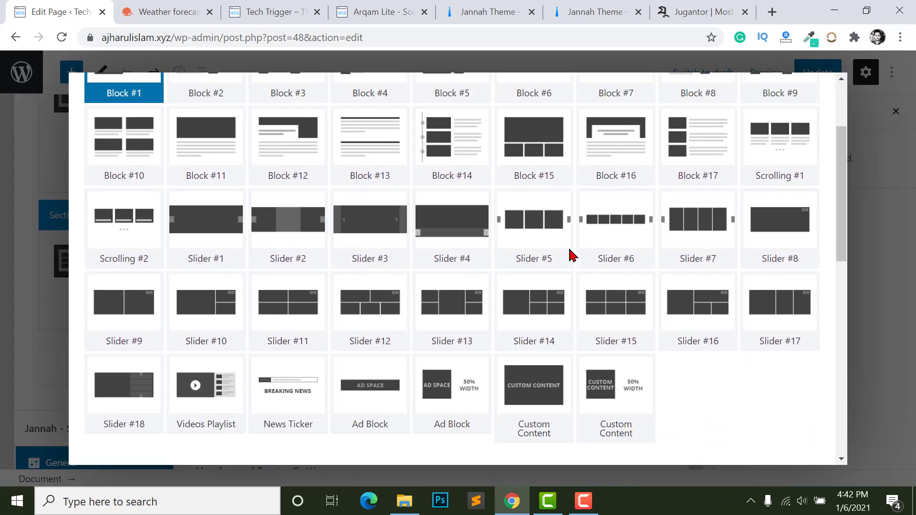
scroll(592, 243, "up", 3)
scroll(454, 229, "up", 1)
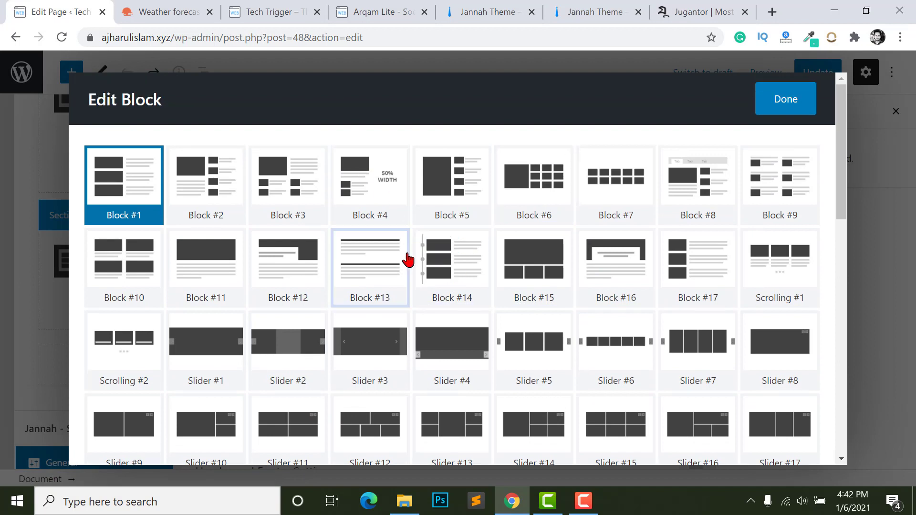
left_click(372, 188)
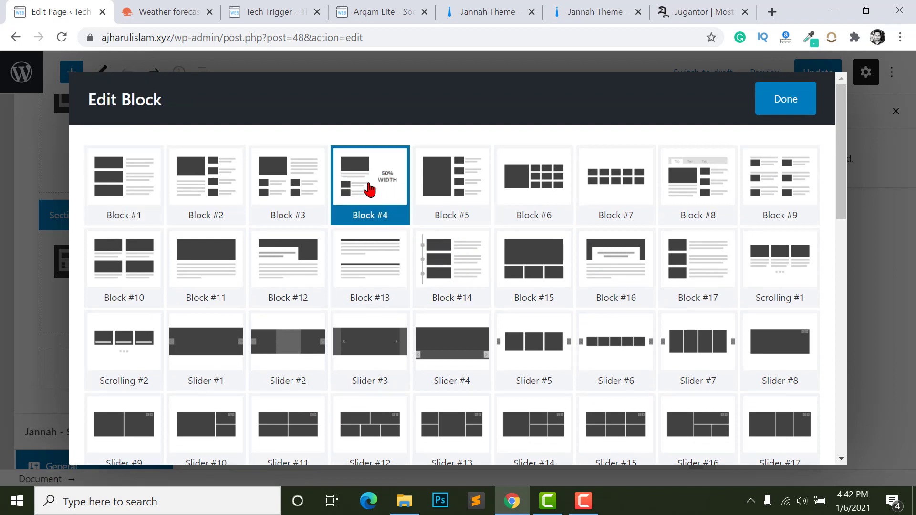
left_click(687, 11)
scroll(171, 291, "down", 2)
scroll(143, 296, "up", 4)
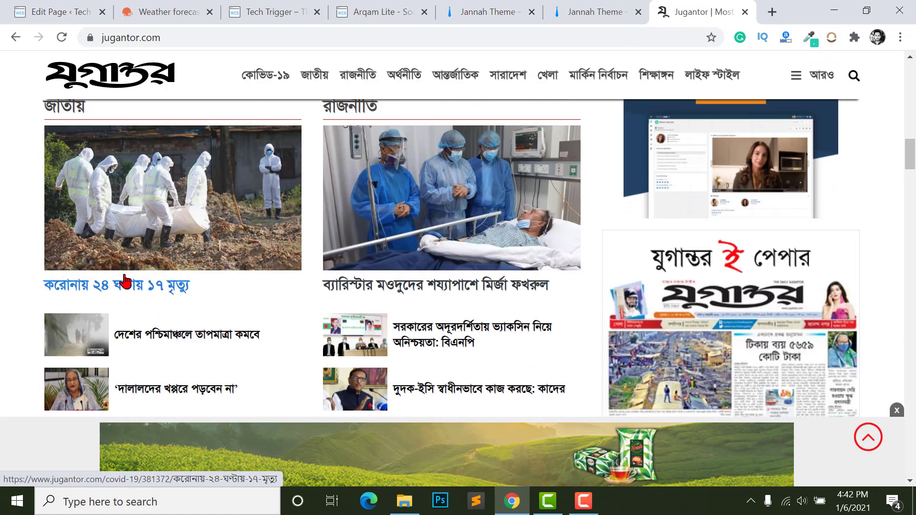
scroll(181, 188, "down", 3)
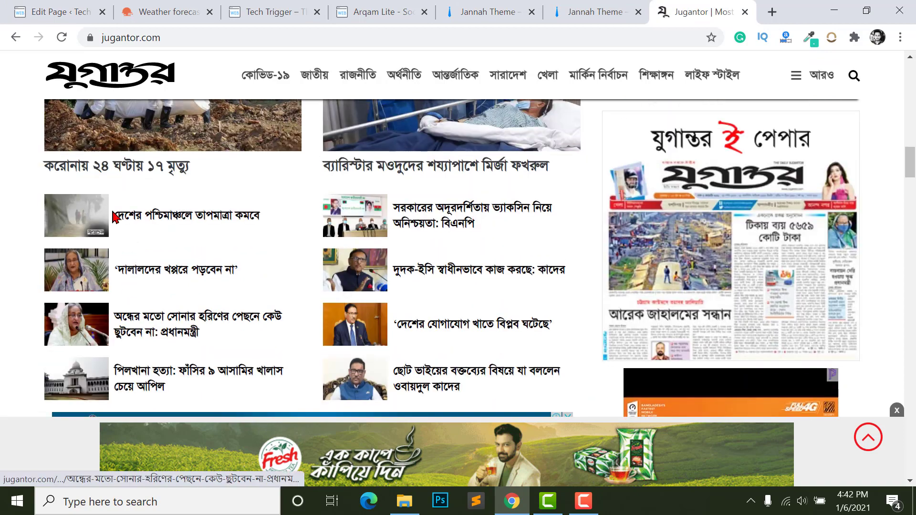
left_click(95, 14)
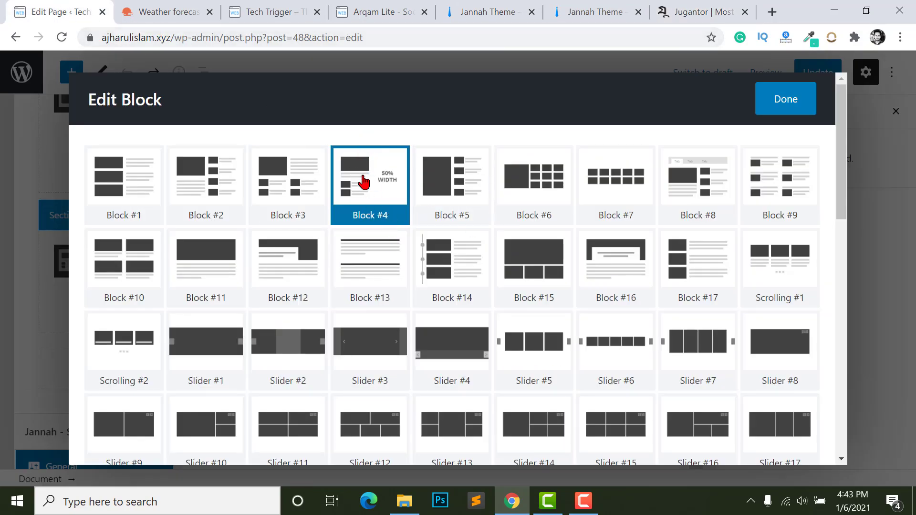
left_click(771, 100)
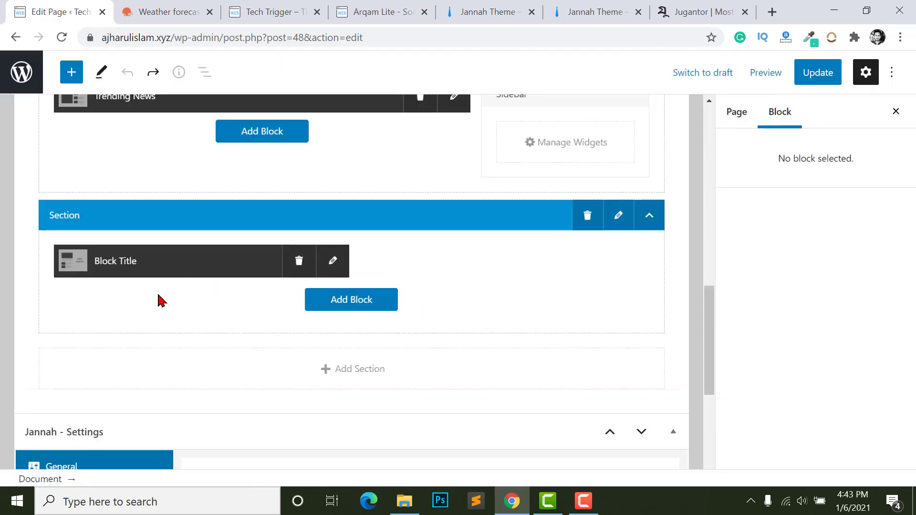
Add a second half-width Block #4 beside the first one in the new section.
left_click(355, 299)
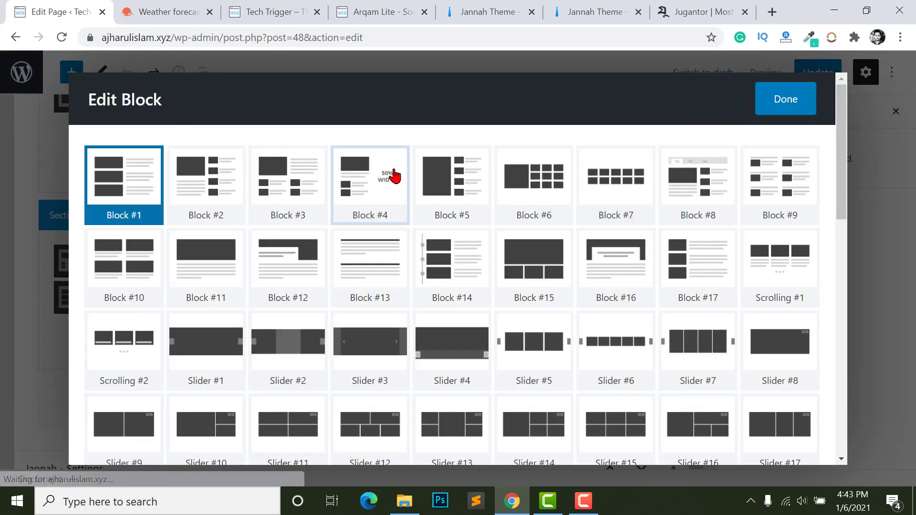
left_click(380, 213)
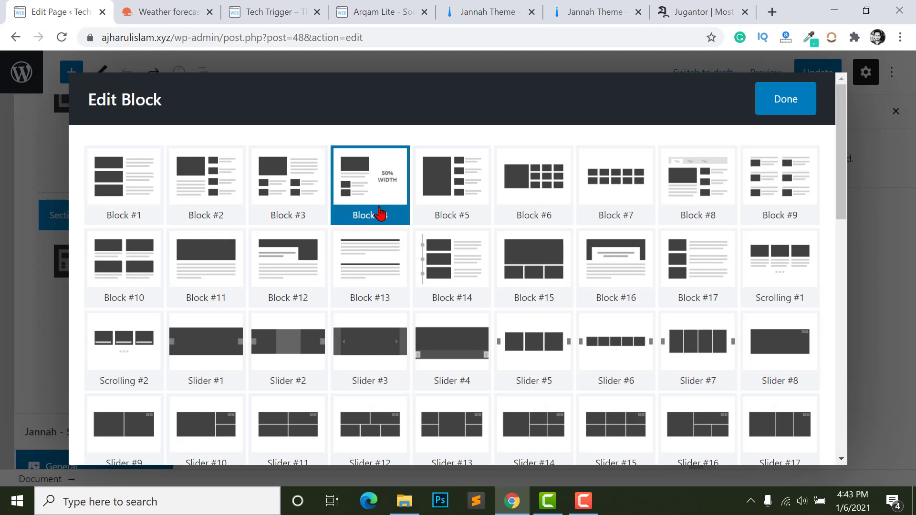
left_click(776, 102)
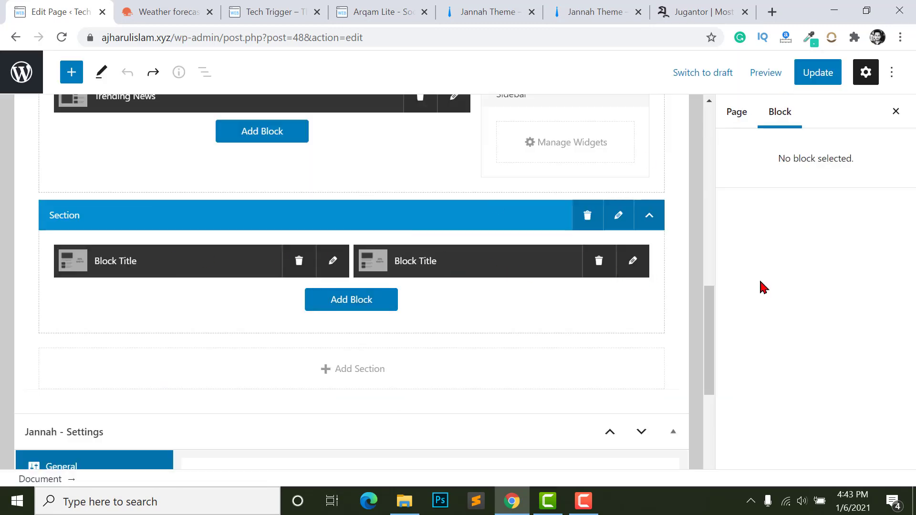
Open the settings of the new section's first block and select করোনাভাইরাস as its posts category.
left_click(333, 260)
left_click(776, 97)
left_click(333, 262)
scroll(343, 313, "down", 6)
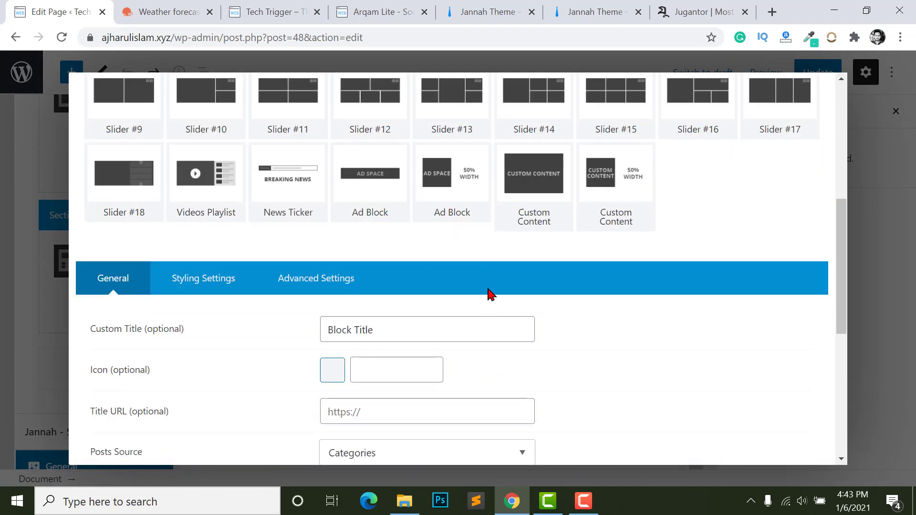
scroll(317, 303, "down", 3)
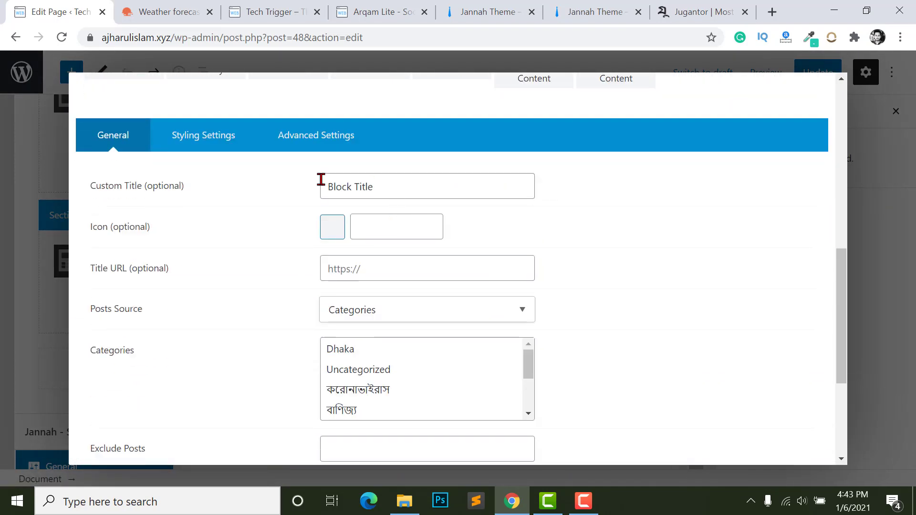
left_click(363, 189)
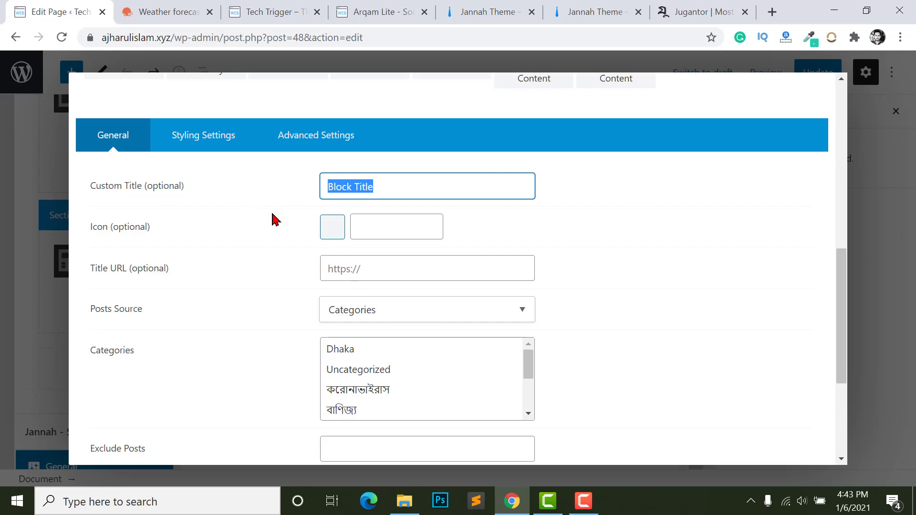
scroll(566, 274, "down", 2)
scroll(381, 292, "down", 1)
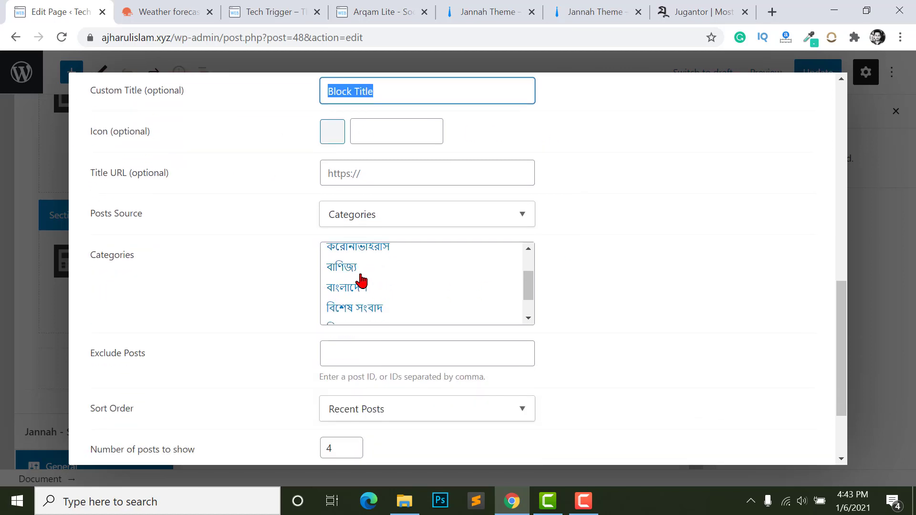
scroll(377, 282, "up", 1)
scroll(513, 223, "up", 2)
left_click(402, 377, "shift")
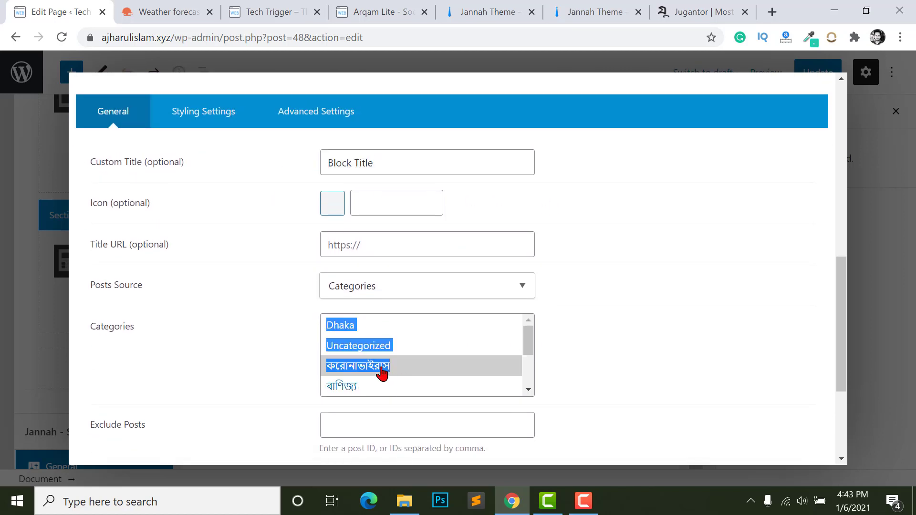
left_click(353, 370)
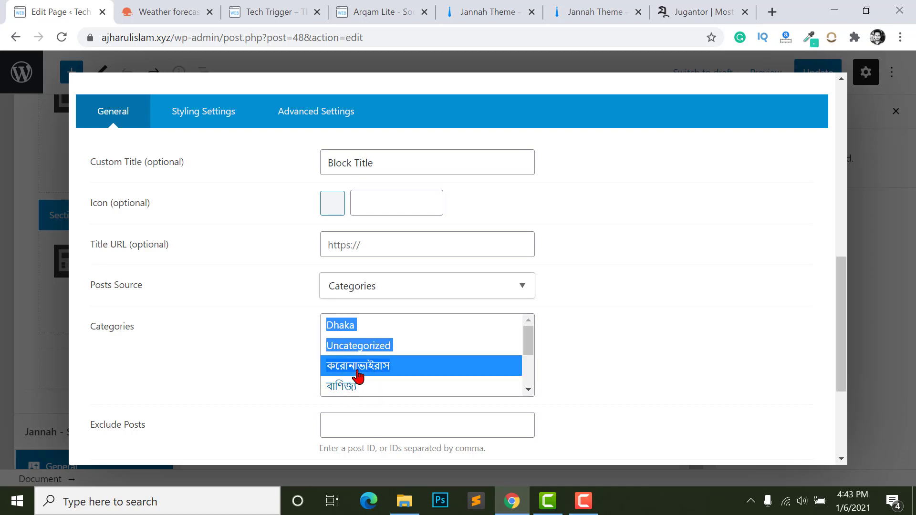
left_click(253, 370)
left_click(352, 368)
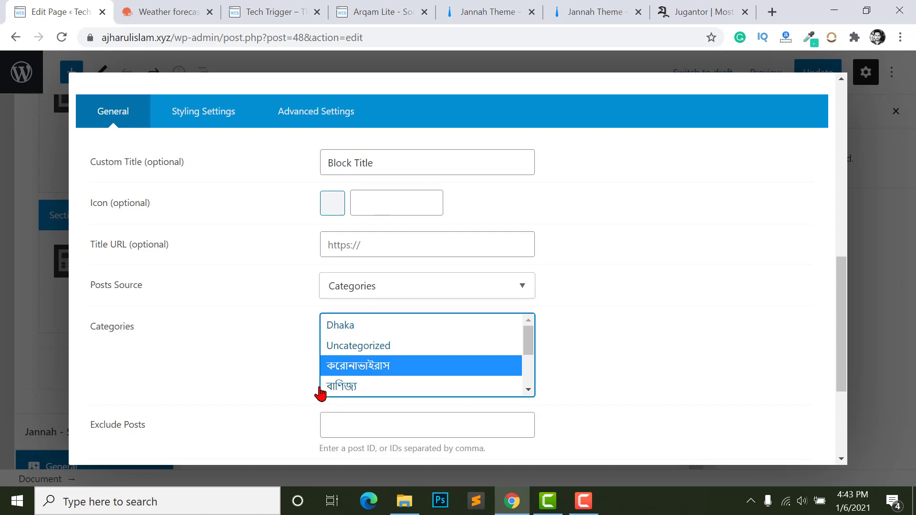
Set the first block's custom title to করোনাভাইরাস.
triple_click(384, 155)
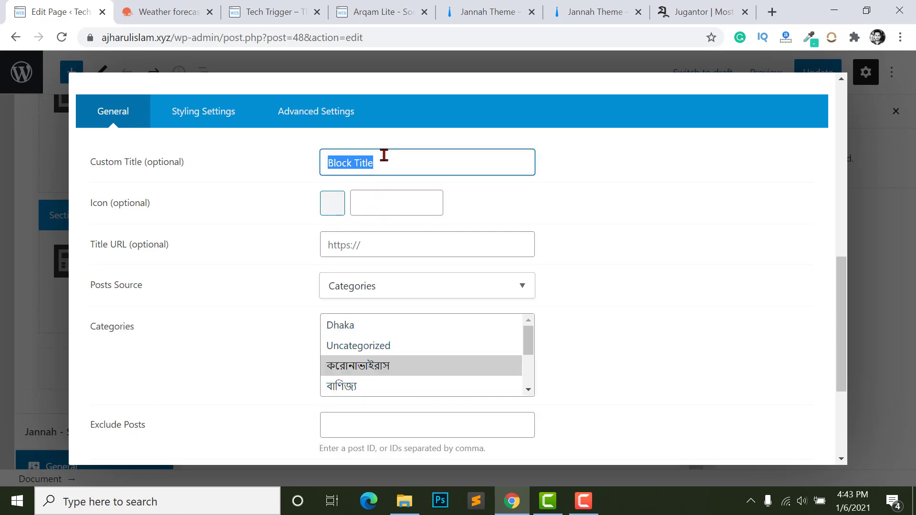
type("DhakaUncategorizedকরোনাভাইরাস")
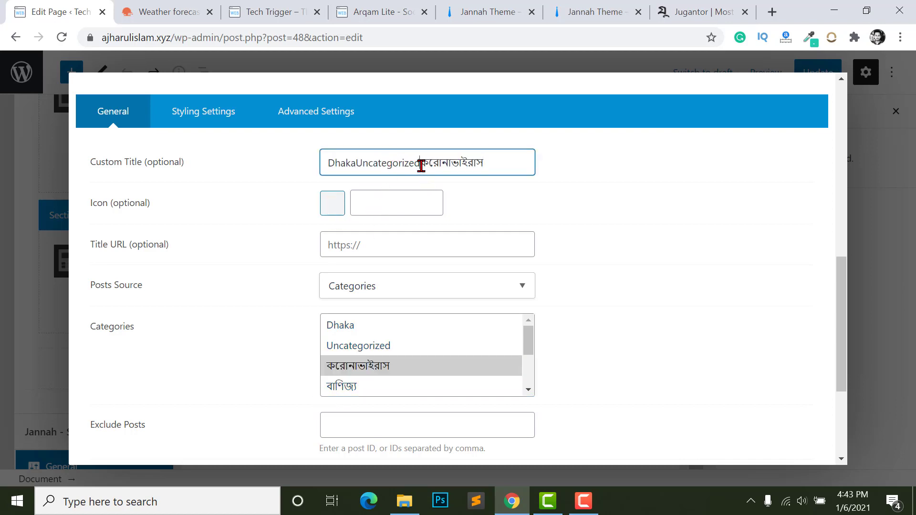
key("ctrl+BackSpace")
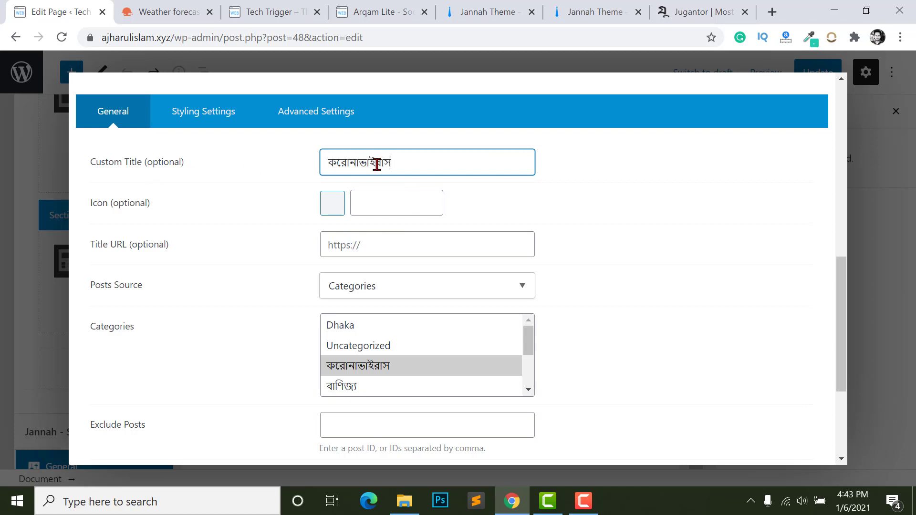
Choose Recent Posts as the sort order of the করোনাভাইরাস block.
scroll(273, 229, "down", 1)
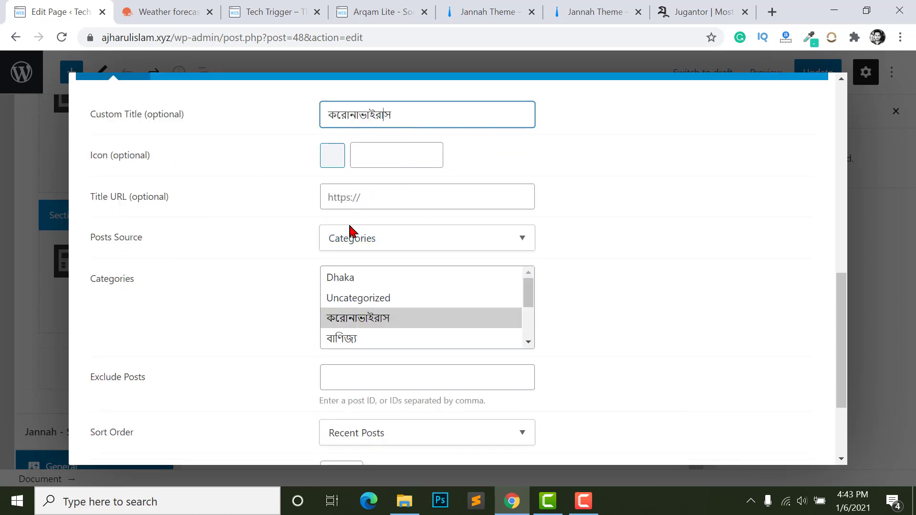
scroll(334, 279, "down", 1)
scroll(123, 180, "up", 2)
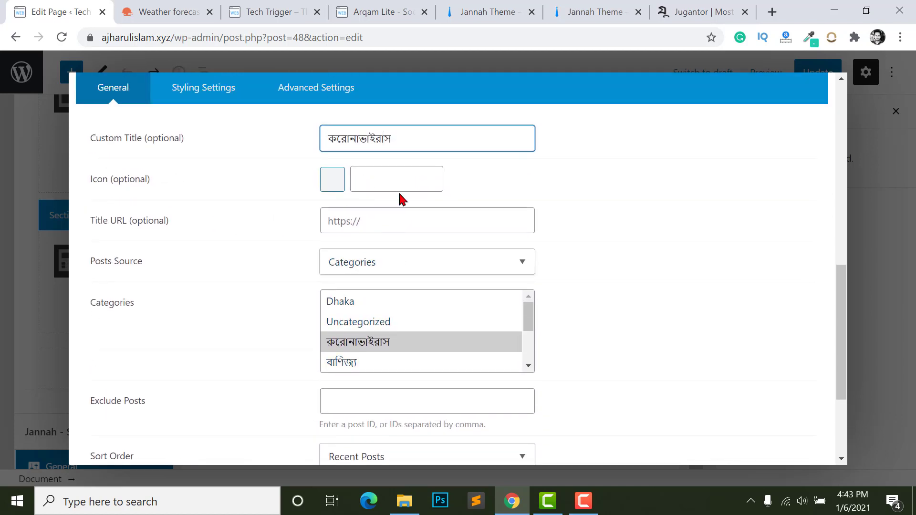
scroll(343, 352, "down", 2)
scroll(250, 351, "down", 3)
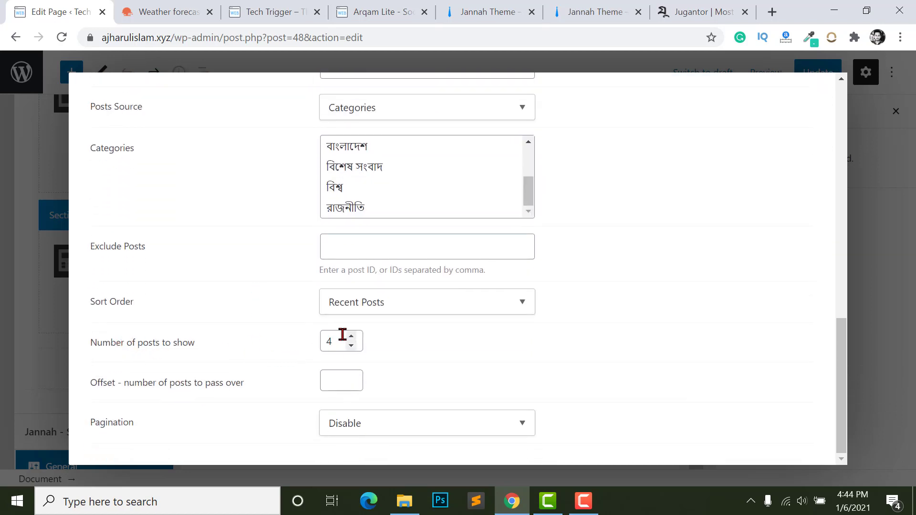
left_click(352, 306)
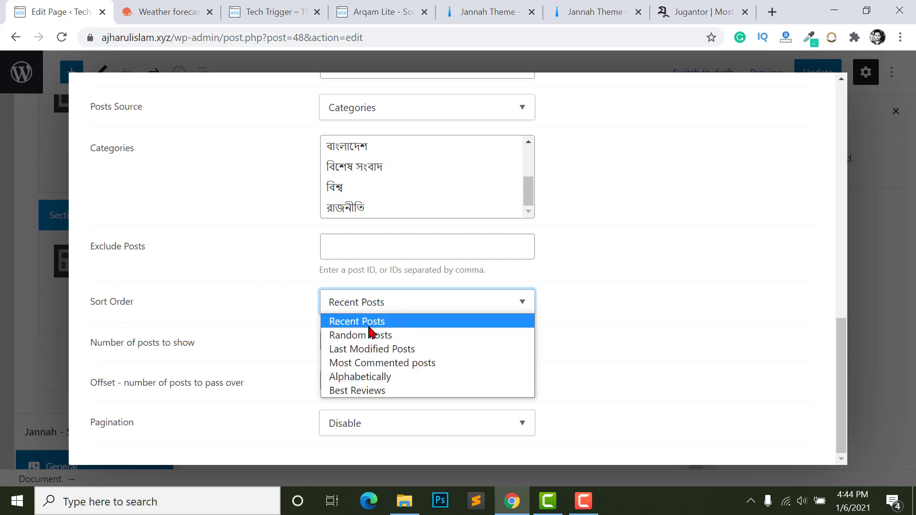
left_click(367, 318)
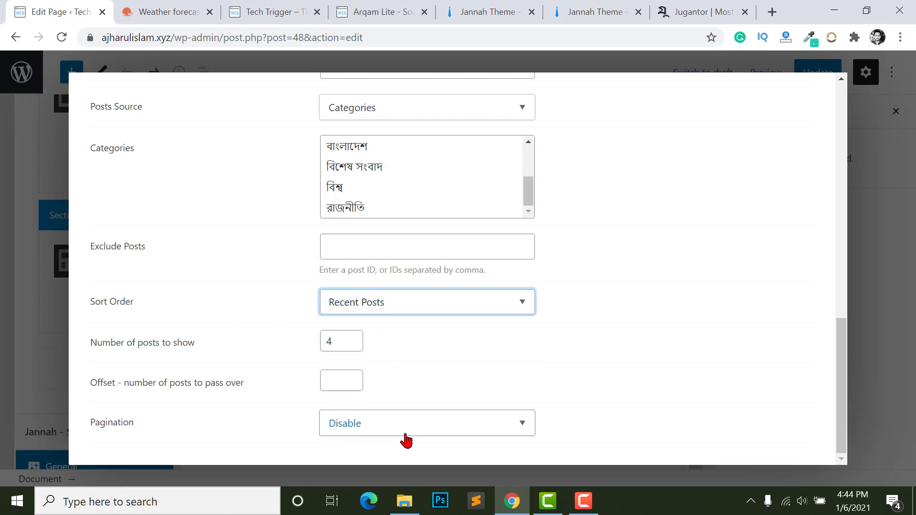
Review the করোনাভাইরাস block's styling and advanced settings, and finish editing the block.
scroll(378, 435, "up", 8)
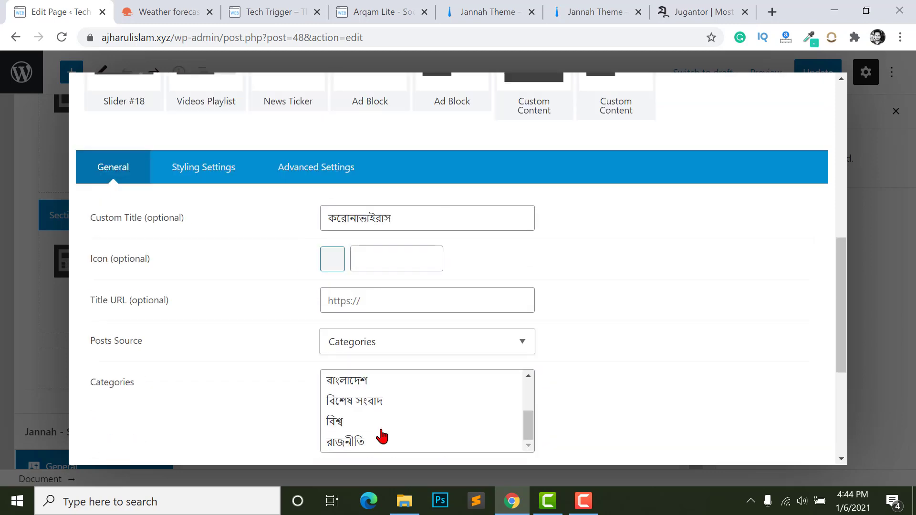
left_click(203, 352)
scroll(123, 278, "down", 2)
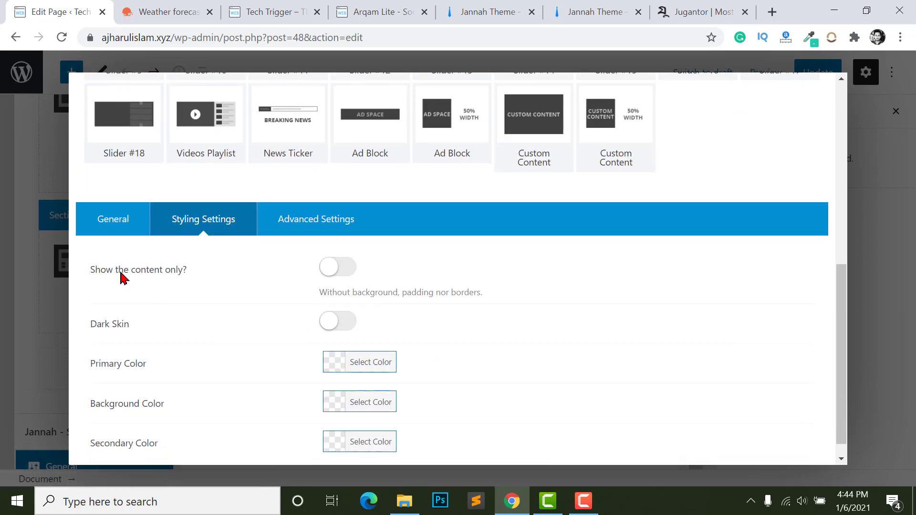
left_click(304, 223)
scroll(332, 276, "down", 2)
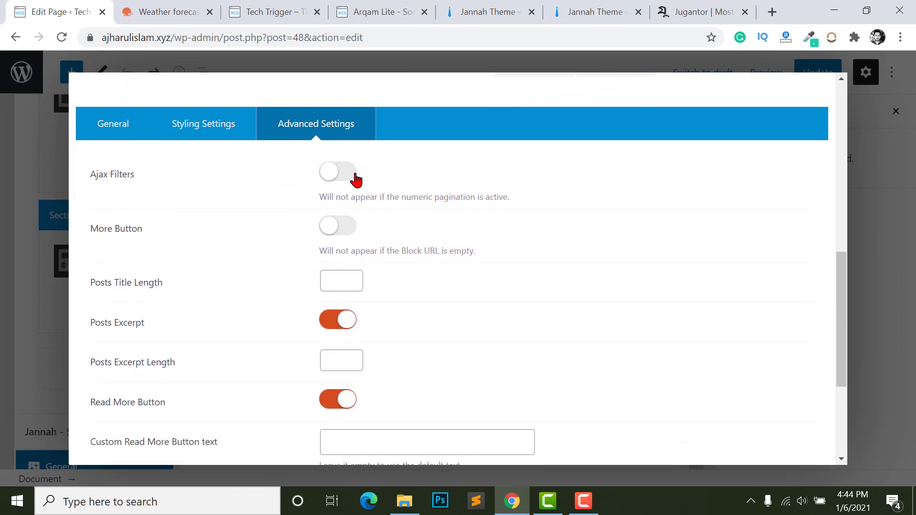
scroll(324, 273, "down", 4)
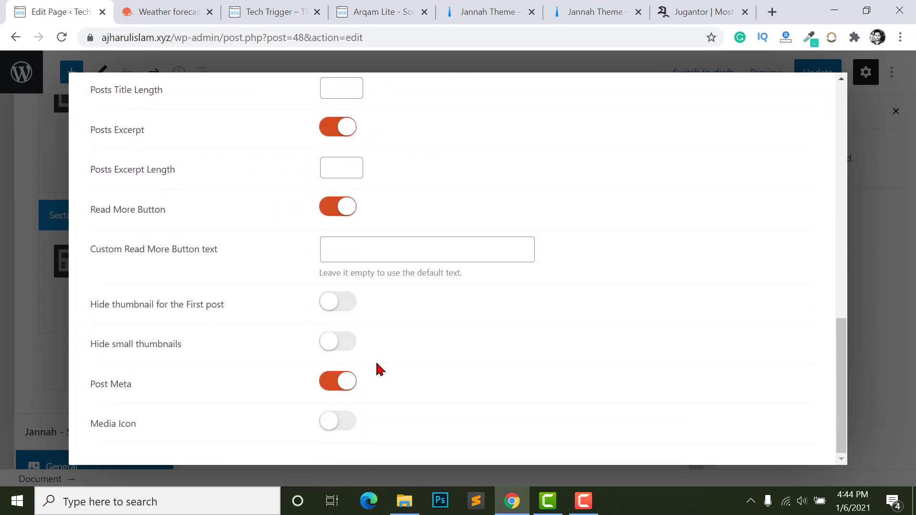
scroll(286, 344, "up", 10)
scroll(731, 262, "up", 4)
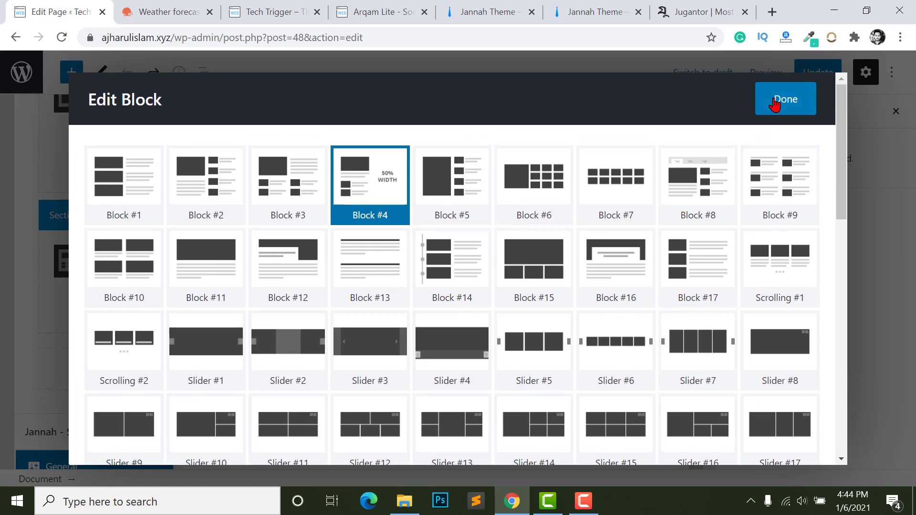
left_click(773, 102)
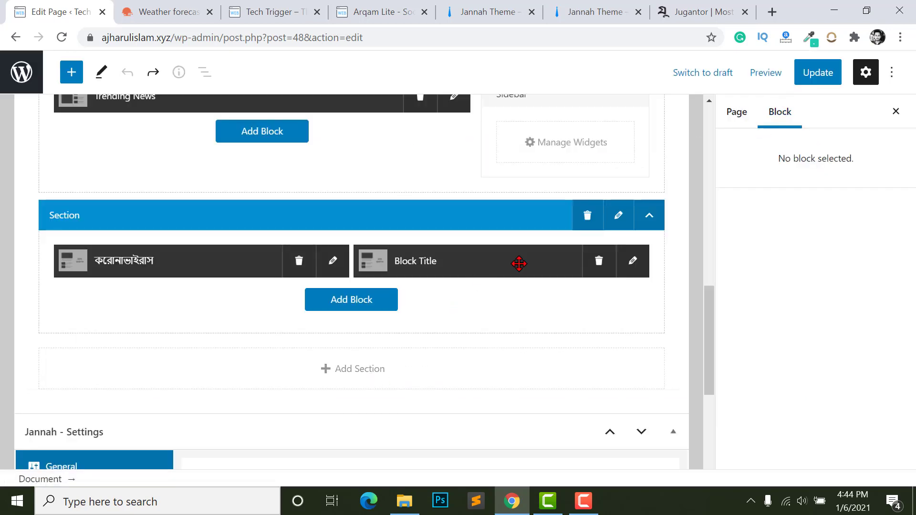
Open the settings of the new section's second block and select বাংলাদেশ as its posts category.
left_click(632, 260)
scroll(387, 234, "down", 8)
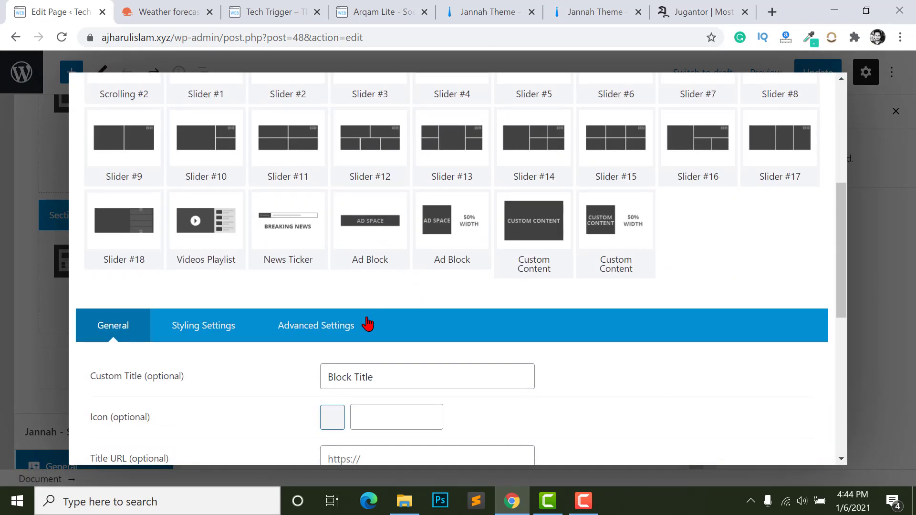
scroll(365, 268, "down", 2)
scroll(358, 334, "down", 1)
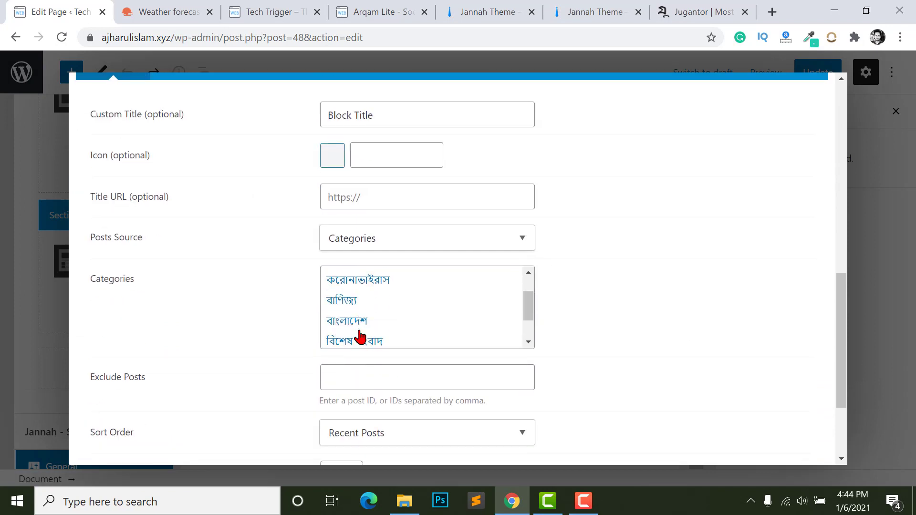
left_click(325, 318)
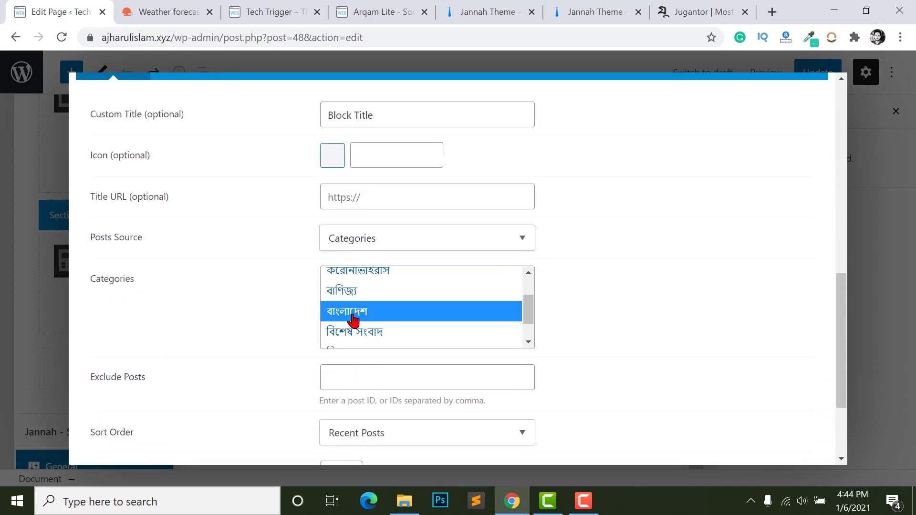
Replace the second block's custom title with the category name বাংলাদেশ.
left_click_drag(299, 311, 380, 315)
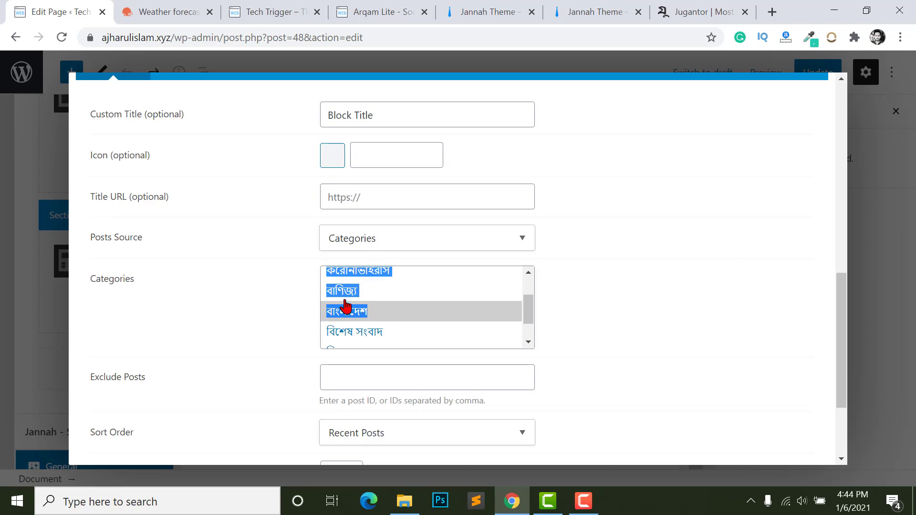
scroll(351, 207, "up", 2)
double_click(354, 204)
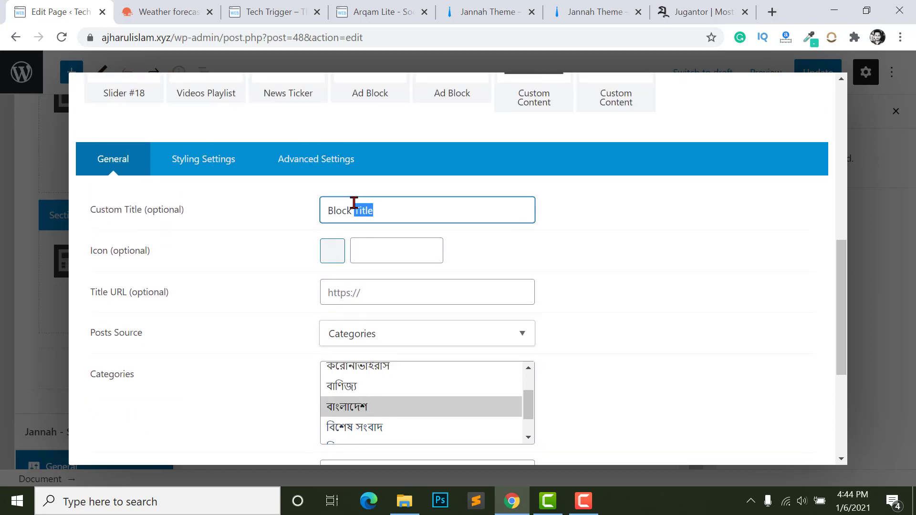
type("DhakaUncategorizedকরোনাভাইরাসবাণিজ্যবাংলাদেশ")
left_click_drag(485, 210, 213, 213)
key("BackSpace")
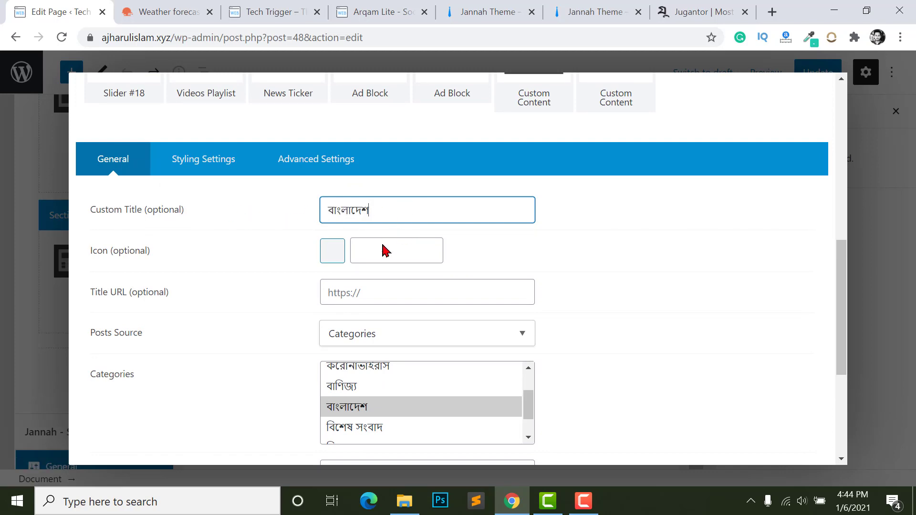
Check the remaining general settings of the বাংলাদেশ block and finish editing the block.
key("Tab")
key("Tab")
key("Tab")
key("Tab")
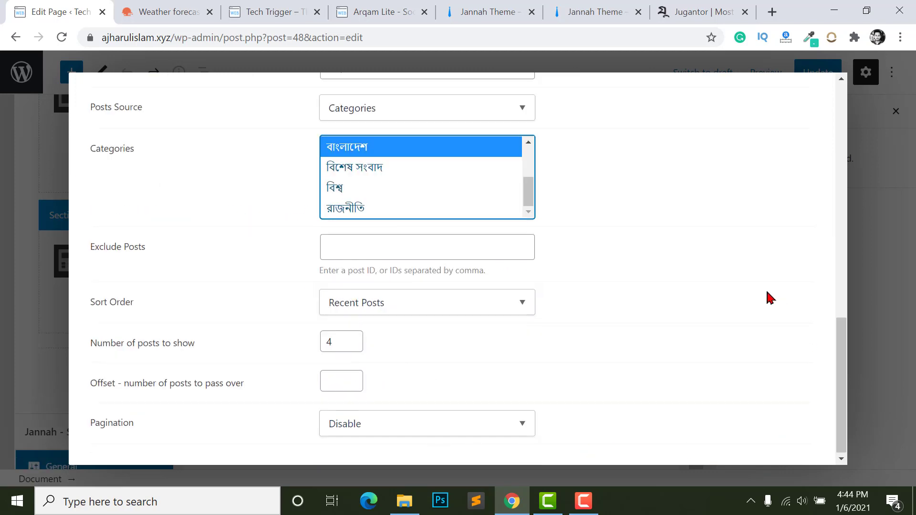
scroll(719, 258, "up", 10)
scroll(806, 132, "up", 3)
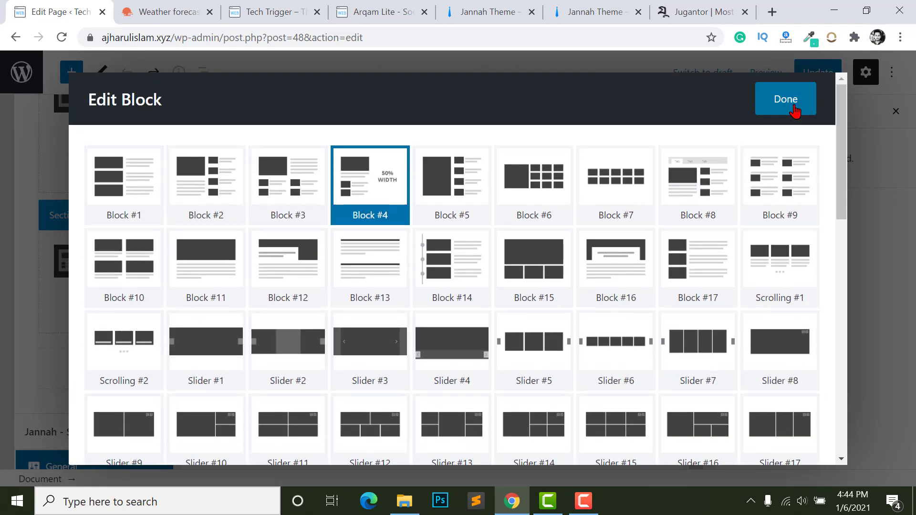
left_click(795, 107)
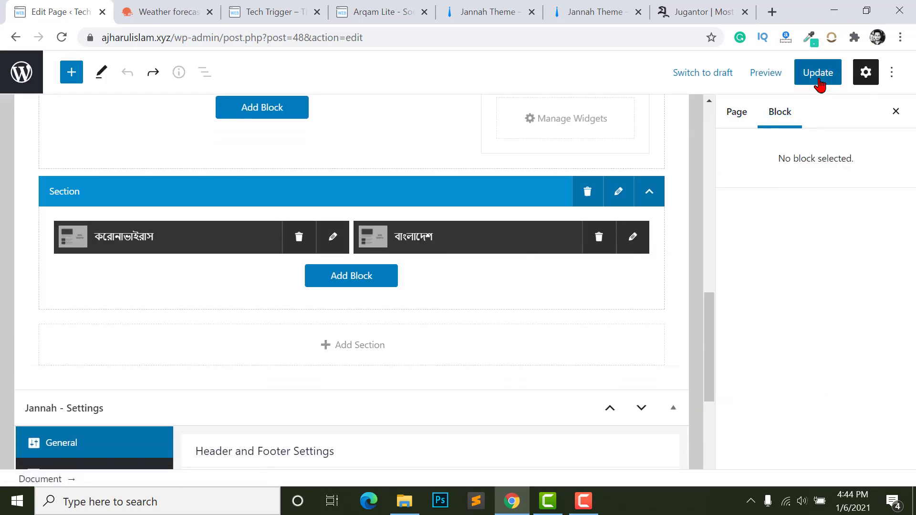
Update the page and reload the live Tech Trigger homepage.
left_click(818, 73)
left_click(240, 12)
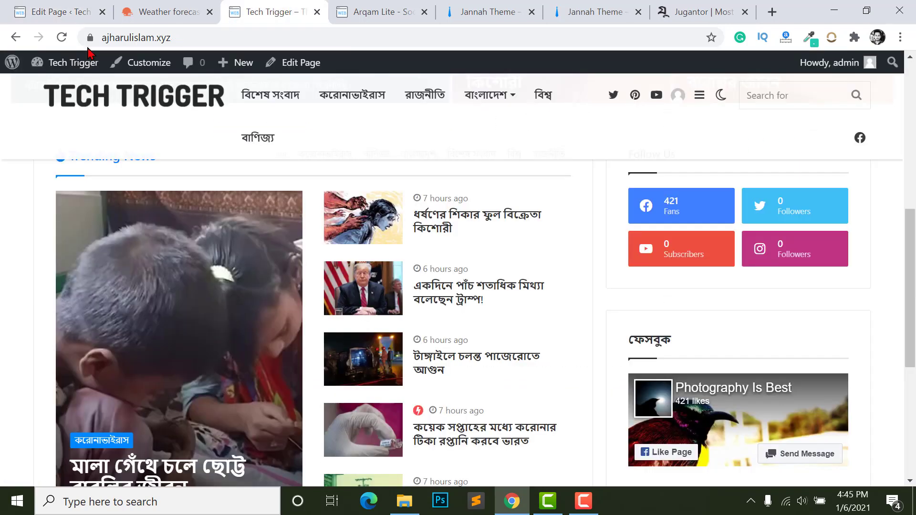
left_click(58, 42)
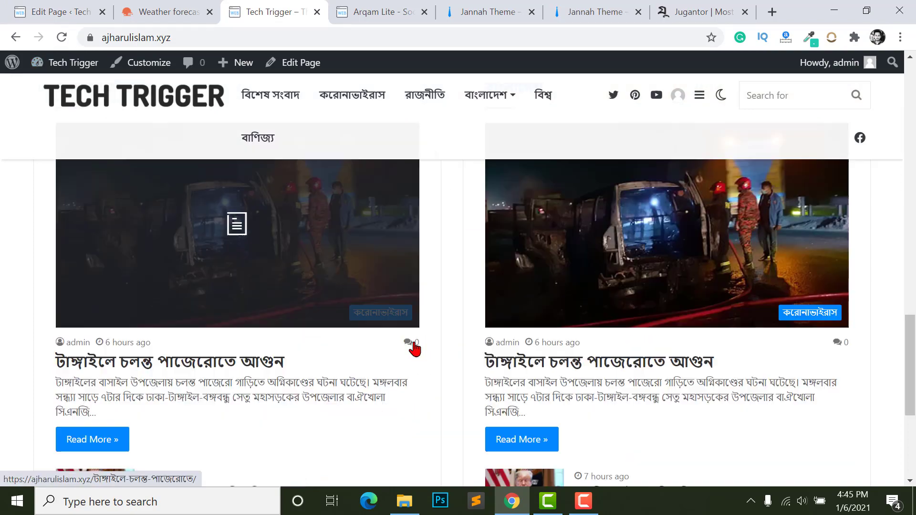
Examine the side-by-side করোনাভাইরাস and বাংলাদেশ blocks and their posts on the homepage.
scroll(449, 342, "up", 3)
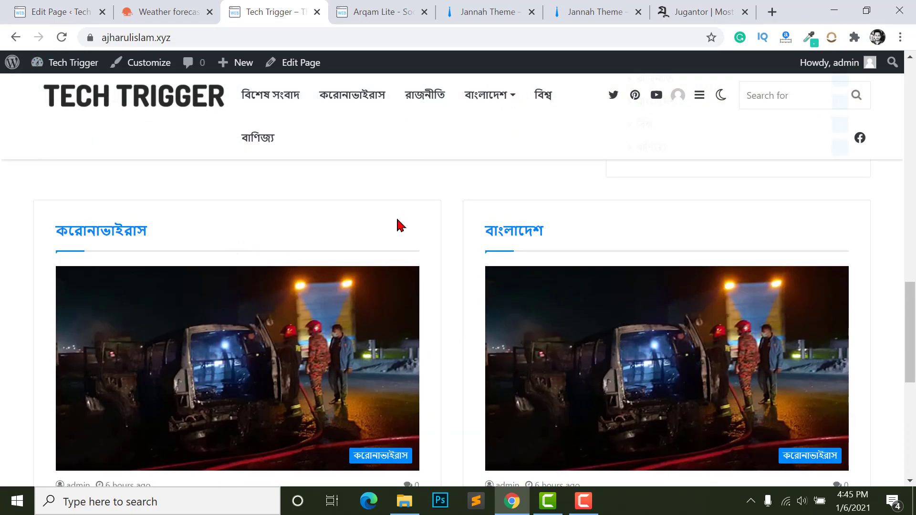
scroll(448, 272, "down", 6)
scroll(172, 275, "up", 5)
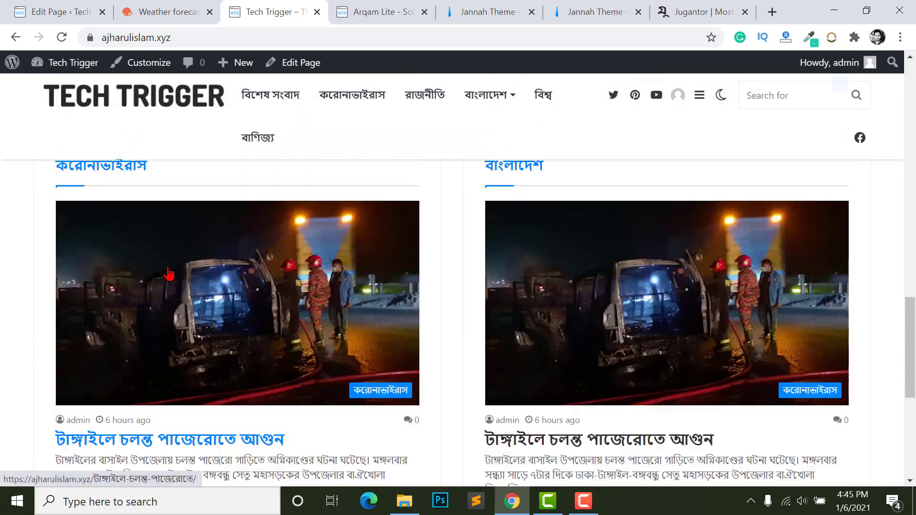
scroll(169, 274, "up", 1)
scroll(334, 411, "down", 3)
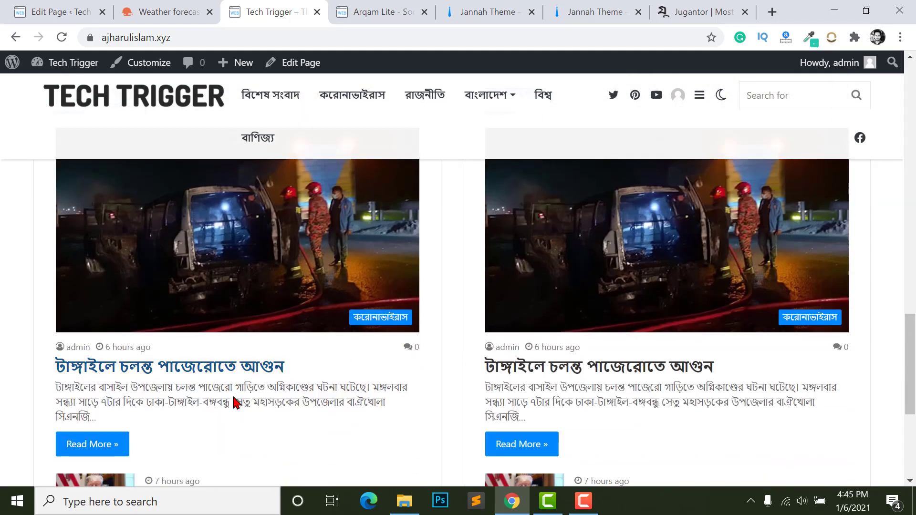
scroll(235, 402, "down", 2)
scroll(589, 353, "down", 3)
scroll(587, 296, "up", 7)
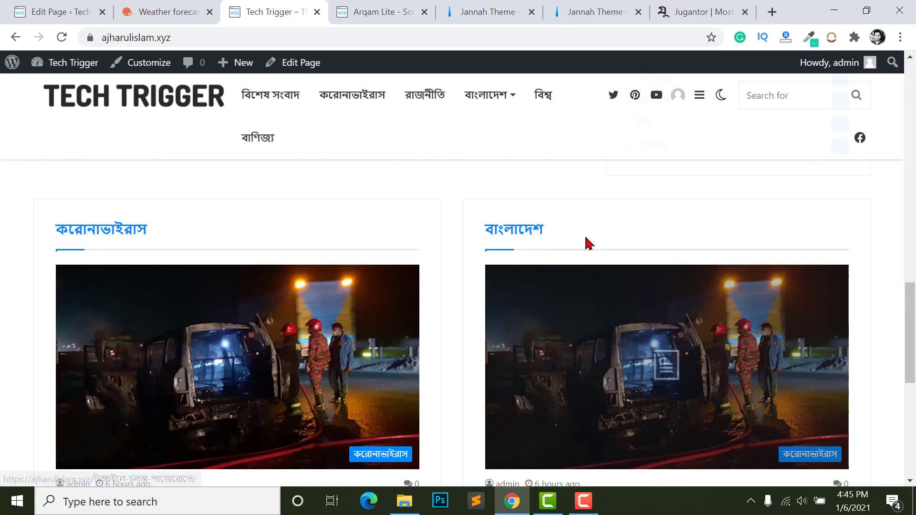
Compare the placement of the Jugantor site's category blocks beside its sidebar with the homepage's own category blocks.
left_click(701, 11)
scroll(616, 313, "up", 5)
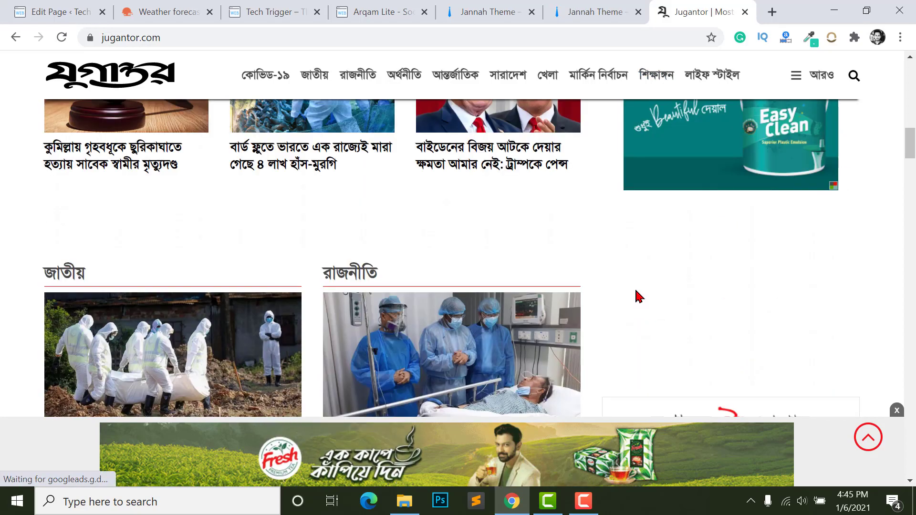
scroll(637, 296, "down", 5)
scroll(656, 335, "down", 5)
scroll(656, 334, "up", 9)
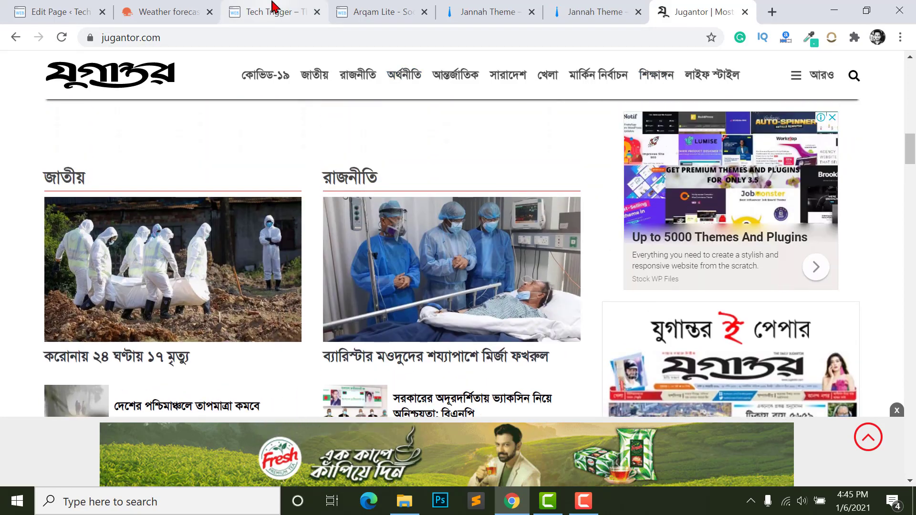
left_click(272, 11)
scroll(528, 286, "up", 5)
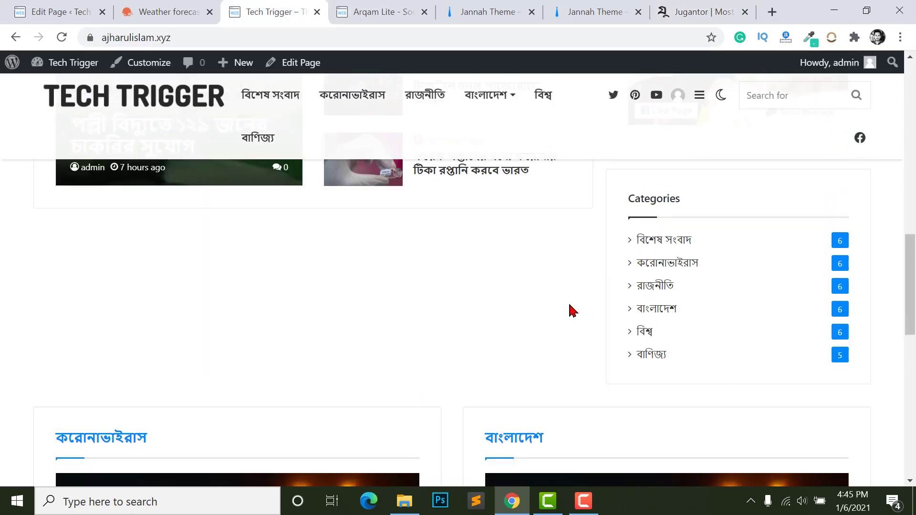
scroll(525, 330, "down", 2)
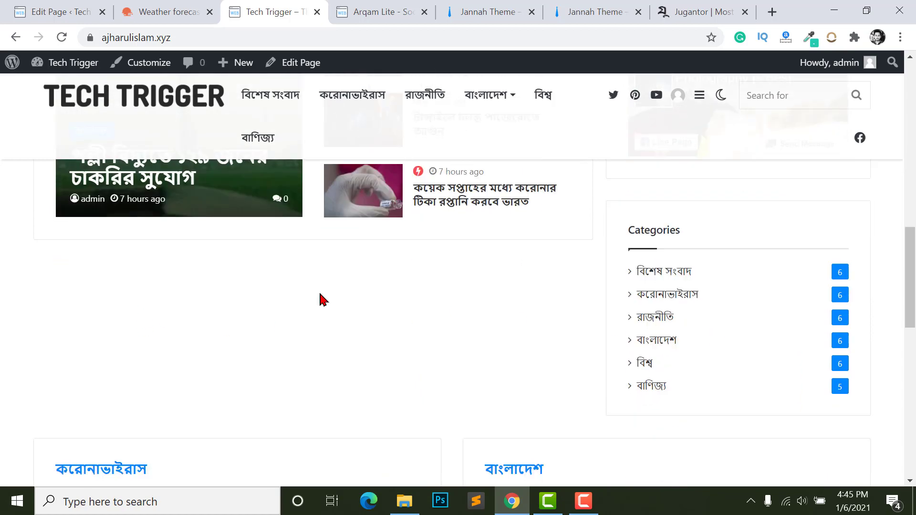
scroll(365, 316, "down", 3)
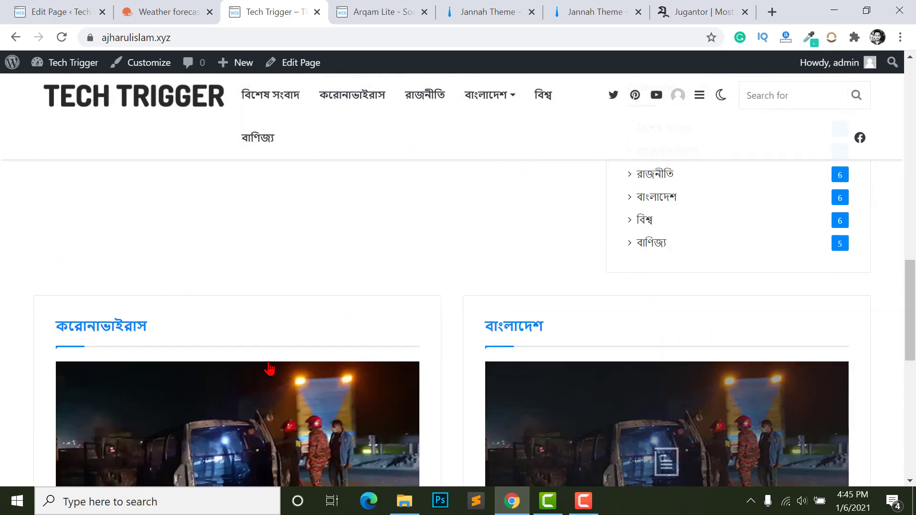
In the page editor, move the করোনাভাইরাস and বাংলাদেশ blocks side by side beneath Trending News in the sidebar section.
left_click(162, 11)
left_click(66, 13)
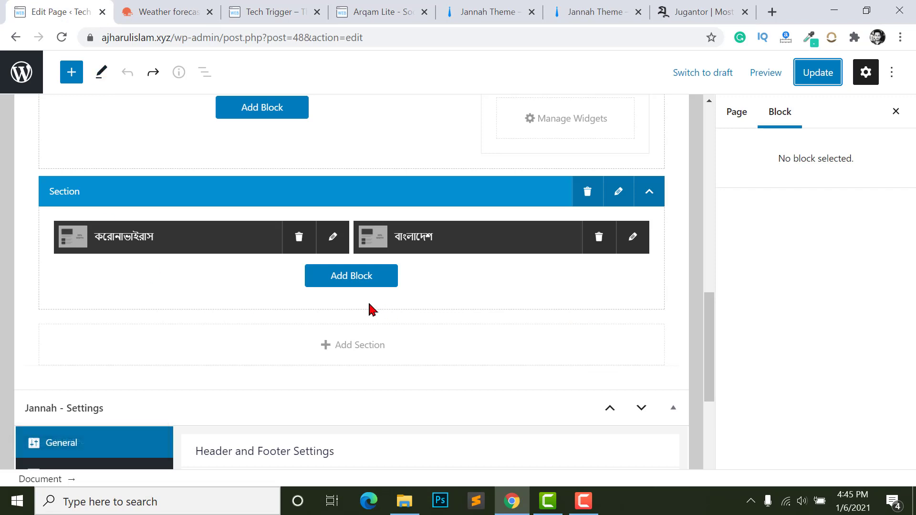
scroll(287, 306, "up", 4)
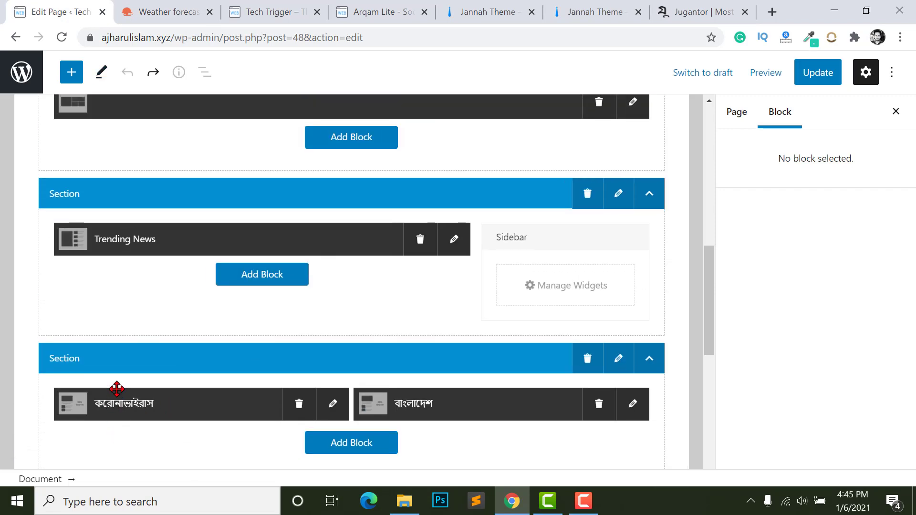
left_click_drag(116, 389, 111, 290)
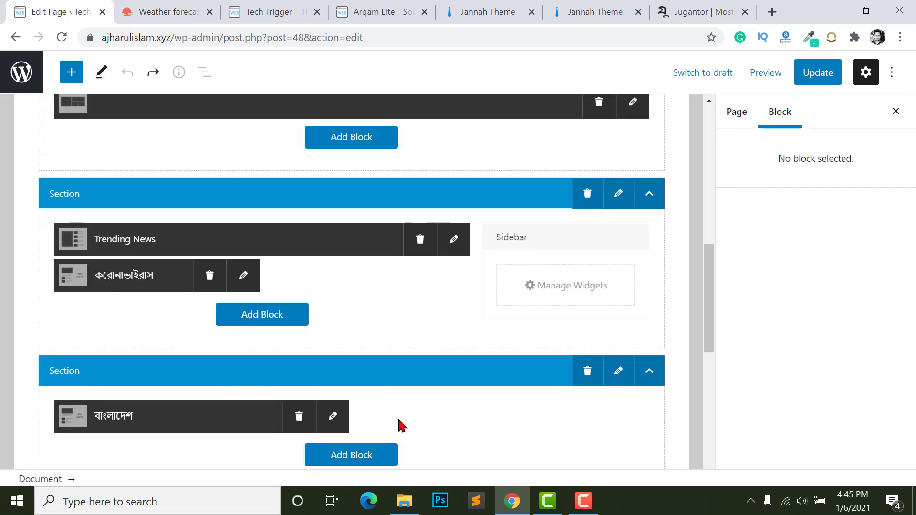
left_click_drag(115, 415, 329, 298)
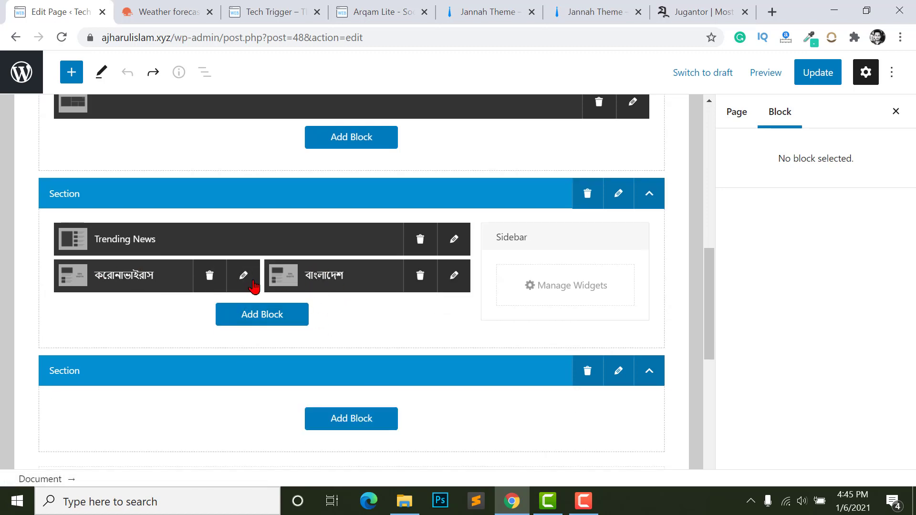
Delete the emptied last section and update the page.
scroll(367, 279, "down", 2)
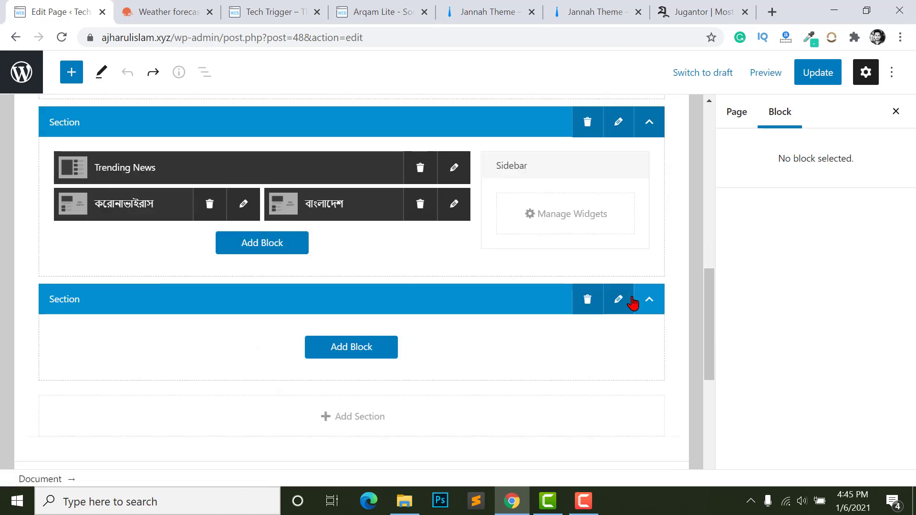
left_click(588, 305)
scroll(551, 299, "up", 3)
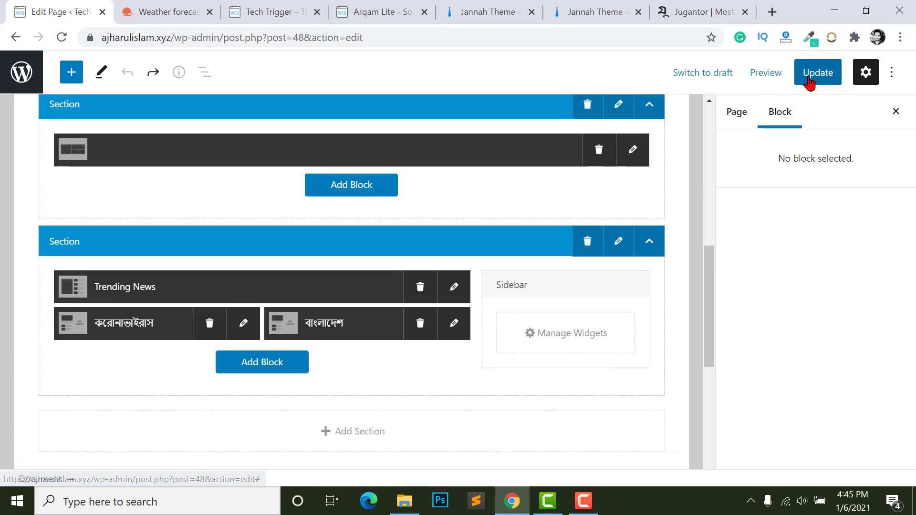
left_click(809, 79)
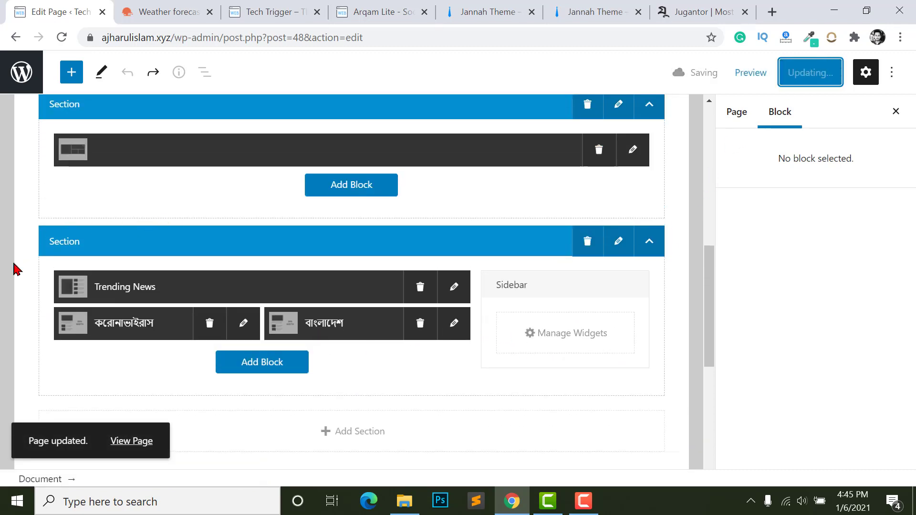
Examine how the two category blocks sit beside the sidebar on the live homepage, and return to the page editor.
left_click(264, 13)
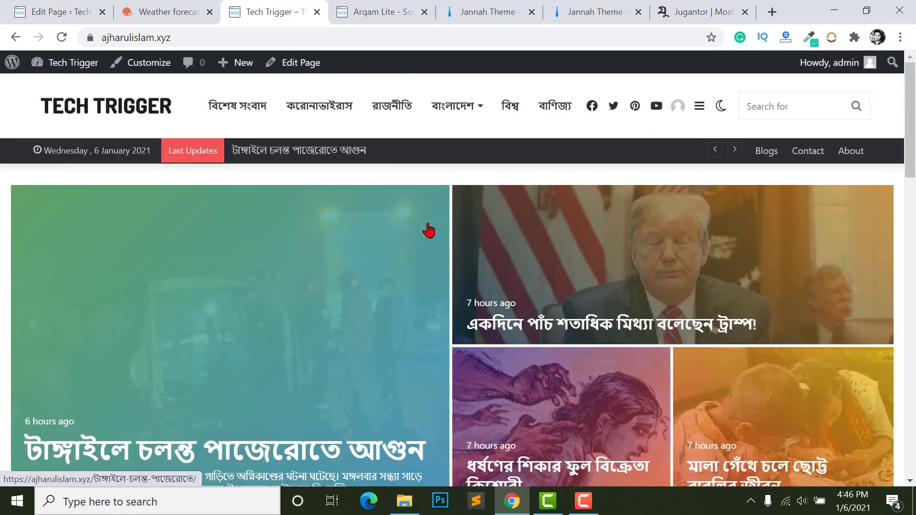
scroll(422, 292, "down", 6)
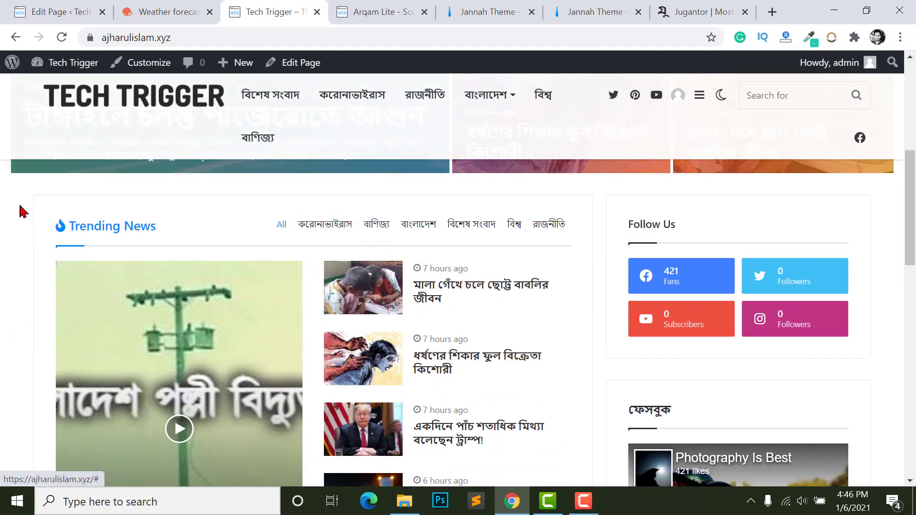
scroll(658, 284, "down", 6)
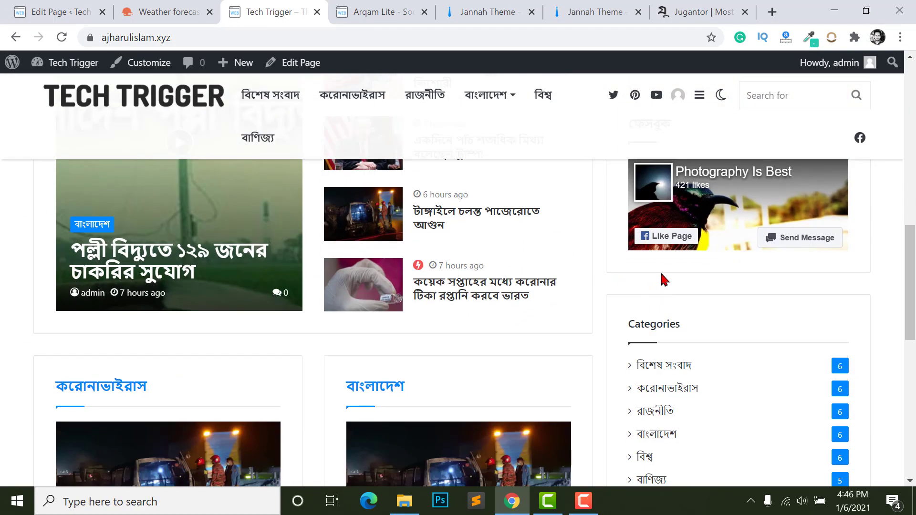
scroll(672, 394, "down", 4)
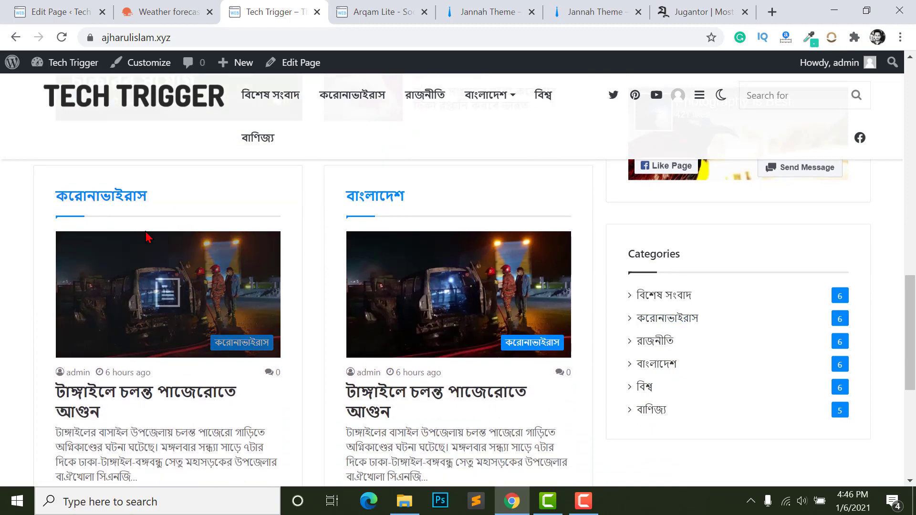
scroll(81, 308, "up", 2)
scroll(425, 336, "down", 8)
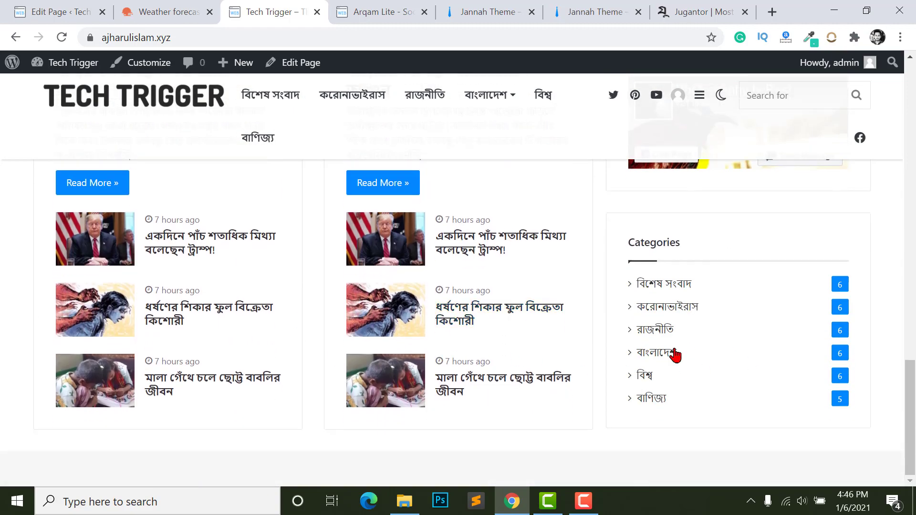
scroll(675, 355, "up", 3)
scroll(660, 342, "down", 3)
scroll(603, 374, "up", 4)
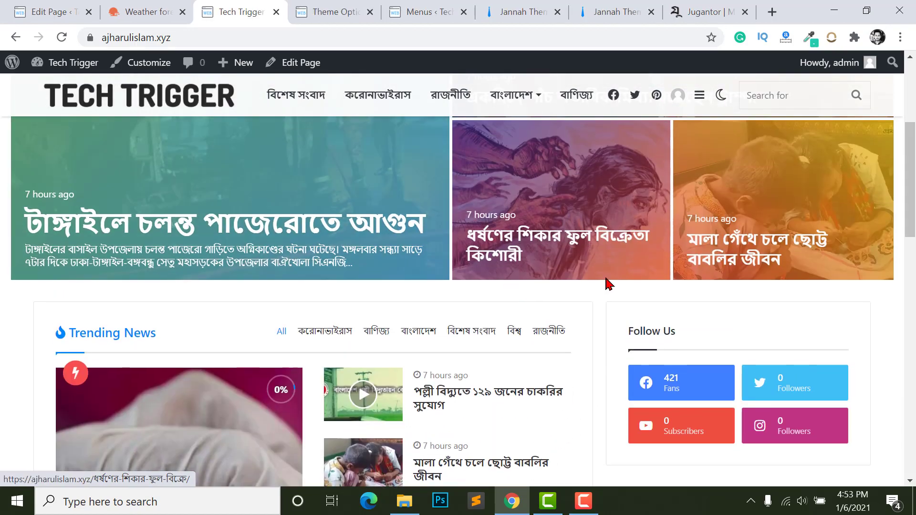
scroll(620, 310, "down", 15)
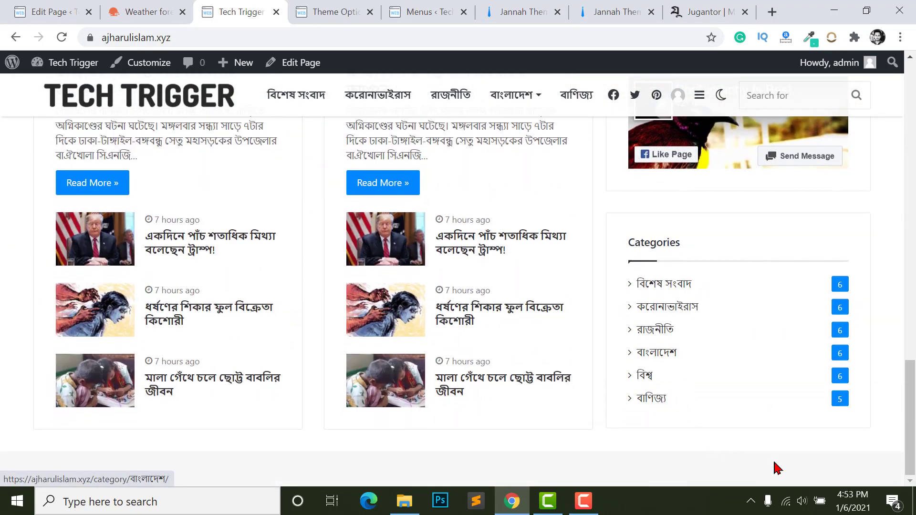
key("ctrl+shift+Tab")
left_click(47, 17)
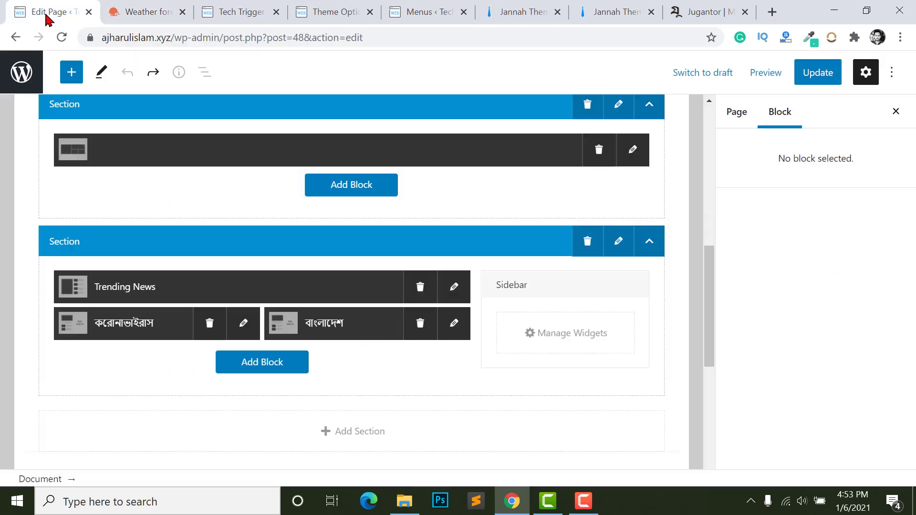
Add a new section without a sidebar beneath the section that holds Trending News.
scroll(440, 310, "down", 3)
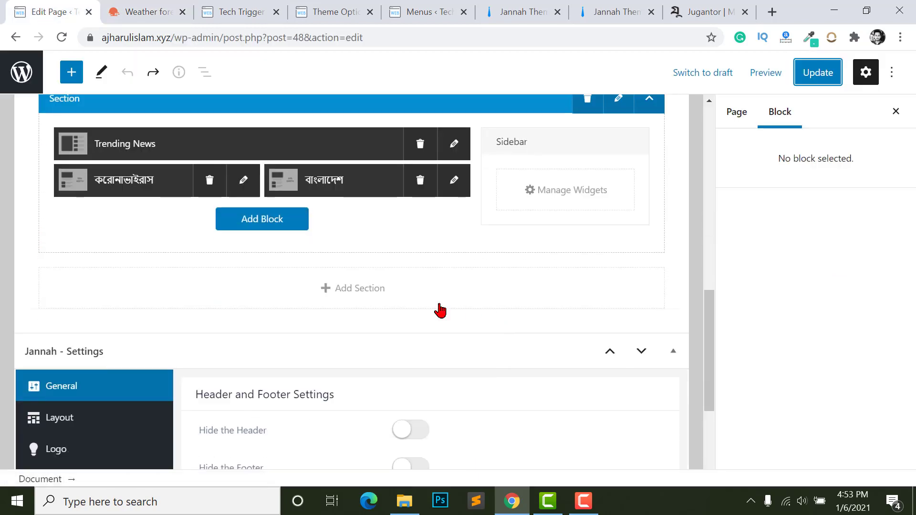
left_click(341, 299)
scroll(186, 389, "down", 3)
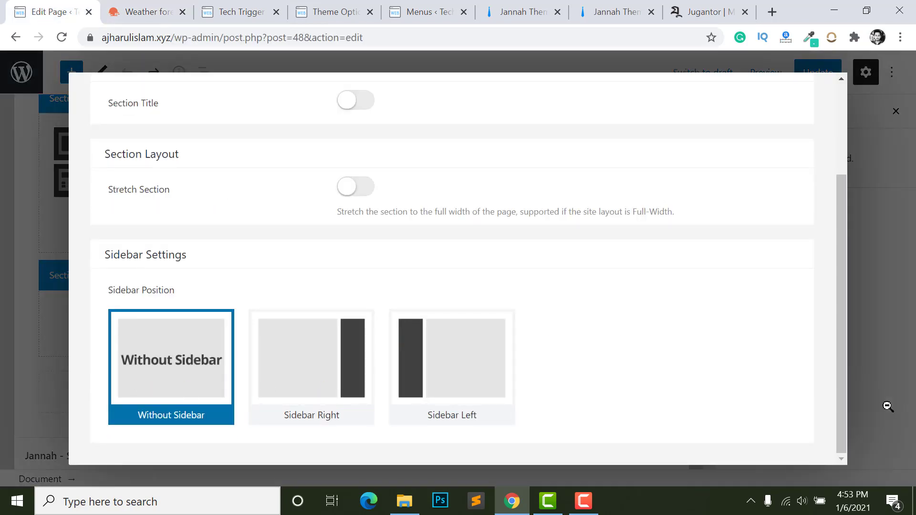
scroll(637, 224, "up", 5)
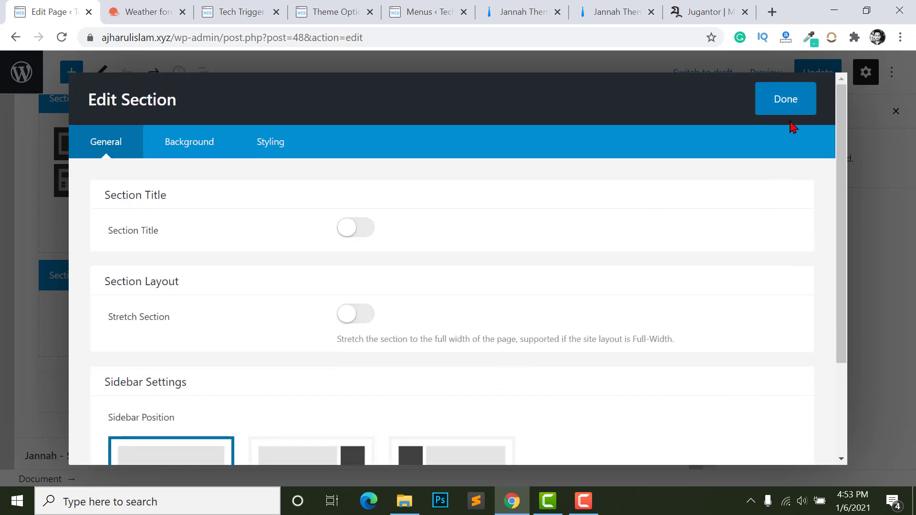
left_click(788, 98)
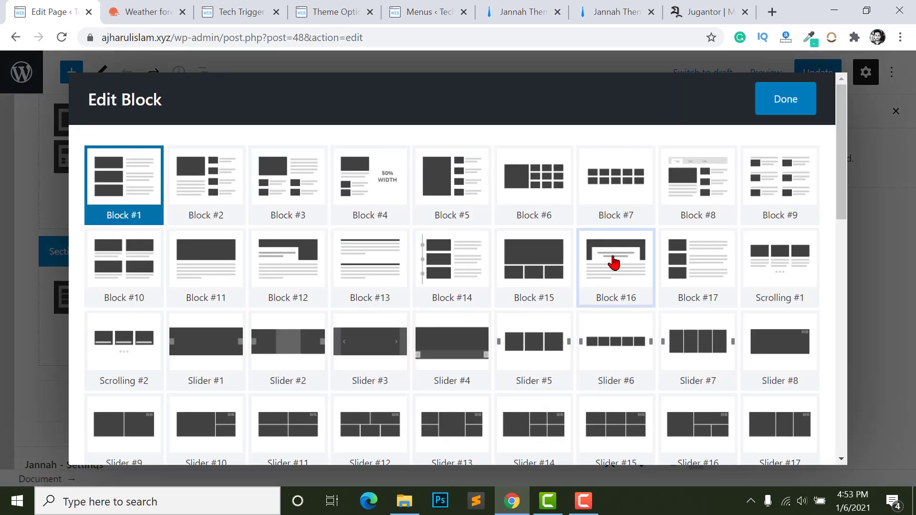
Add a block in the Block #9 style to the new section and title it Latest Posts.
scroll(607, 292, "down", 4)
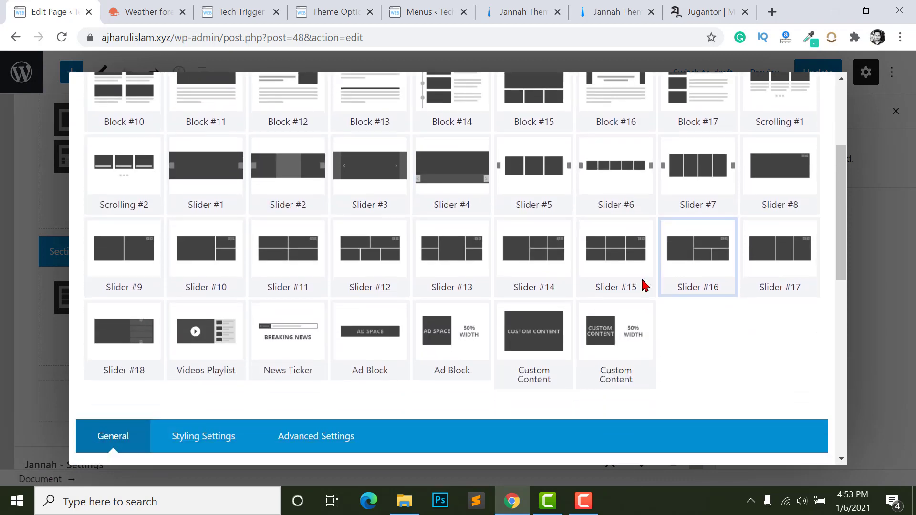
scroll(645, 285, "up", 5)
left_click(765, 194)
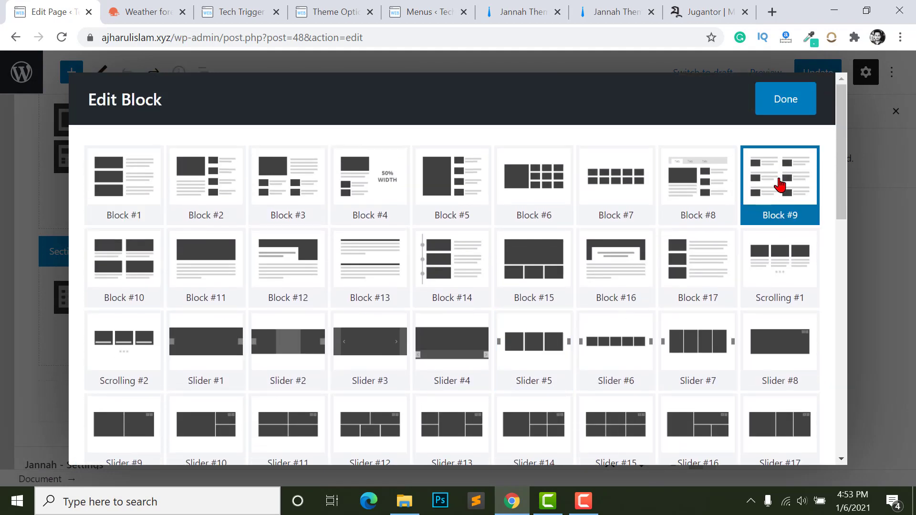
scroll(525, 280, "down", 10)
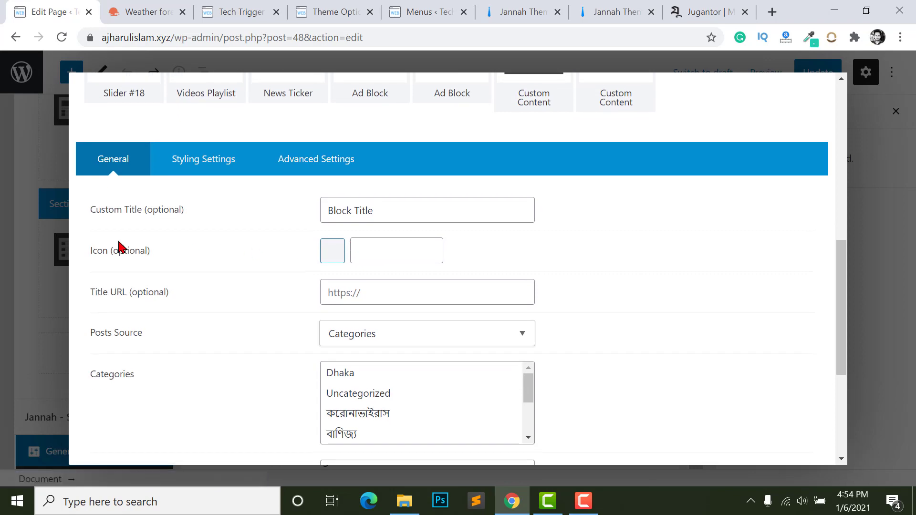
scroll(689, 229, "up", 8)
left_click(596, 276)
scroll(578, 303, "down", 6)
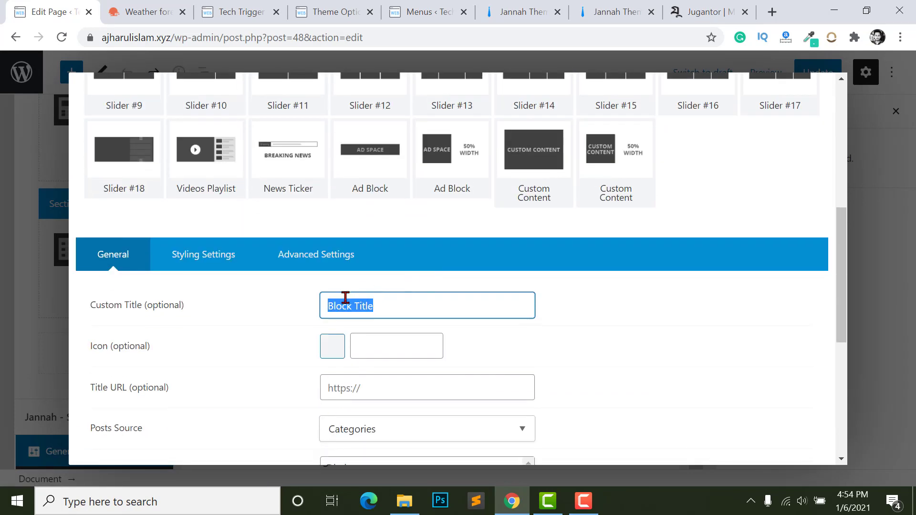
scroll(375, 216, "down", 1)
type("Latest Posts")
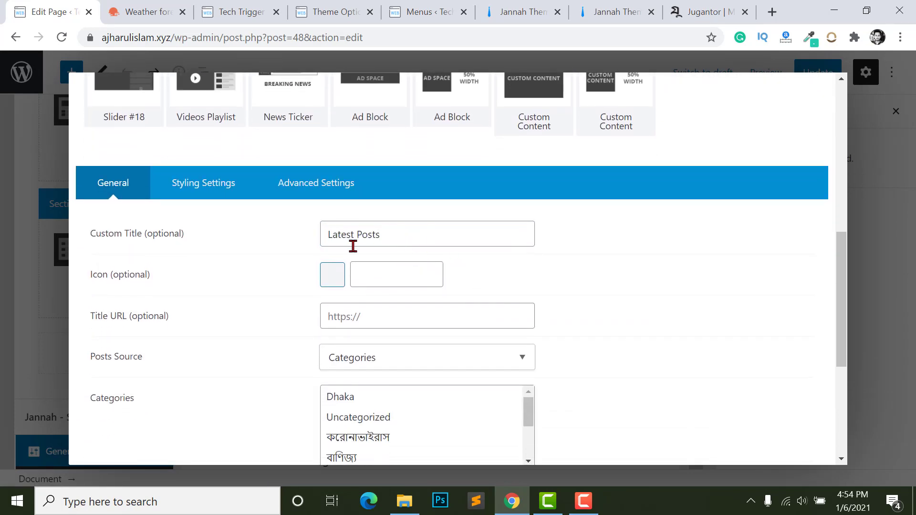
Select all categories from করোনাভাইরাস through রাজনীতি as the block's source, using Recent Posts order and 6 posts.
scroll(334, 229, "down", 4)
left_click(356, 246)
left_click(354, 272, "shift")
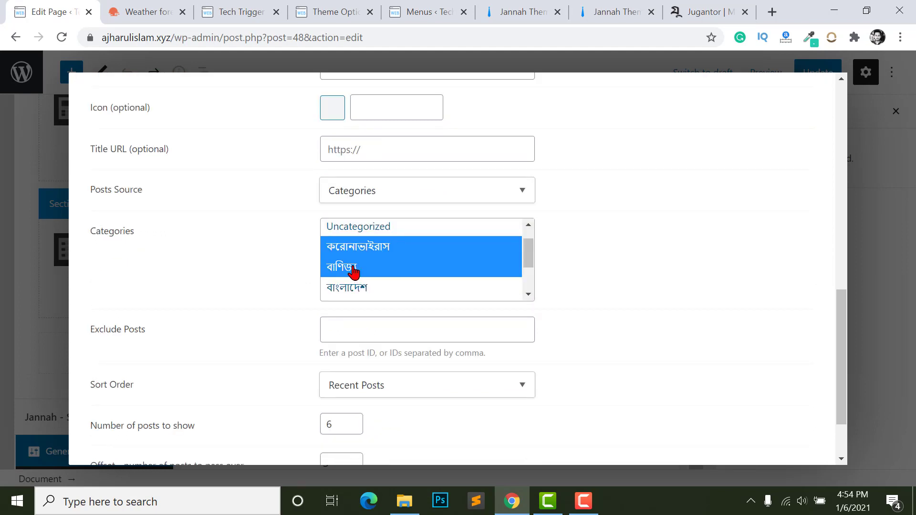
left_click_drag(356, 287, 374, 335)
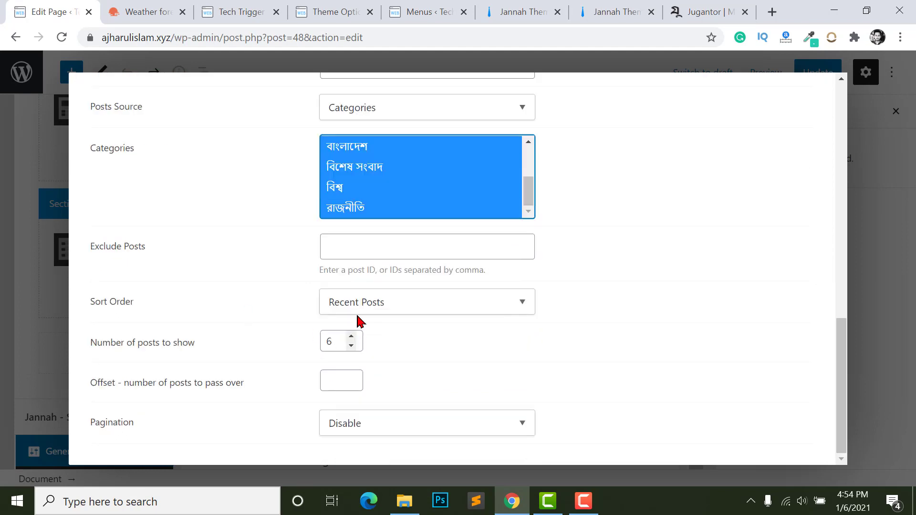
left_click(368, 310)
left_click(360, 313)
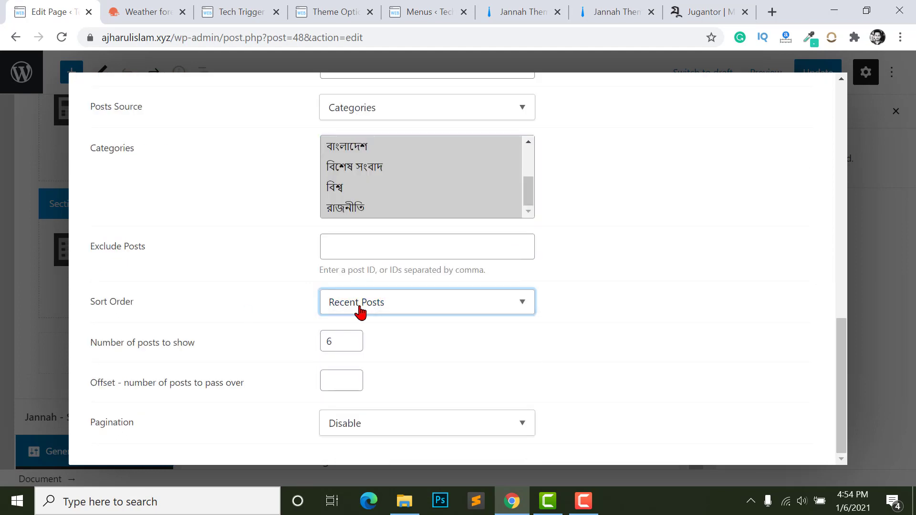
left_click(338, 341)
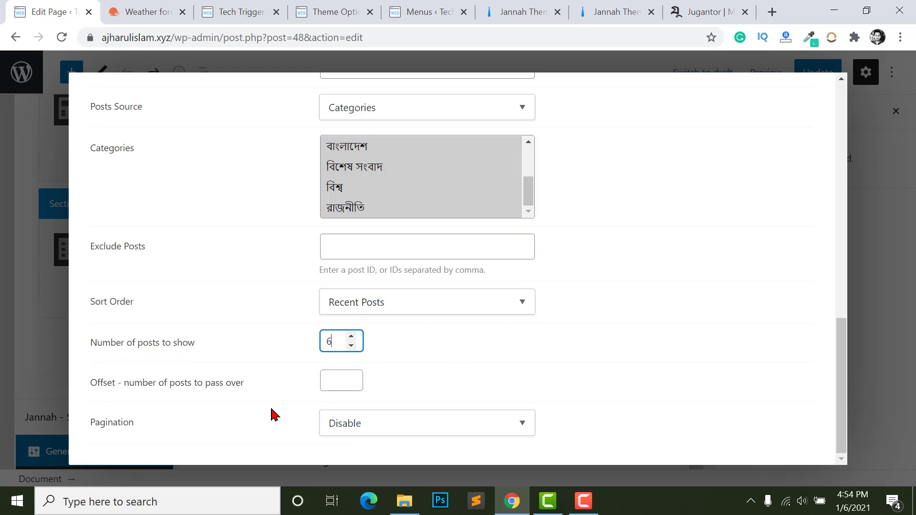
Enable the More Button in the block's advanced settings and return to its general settings.
scroll(274, 414, "up", 10)
left_click(305, 365)
scroll(118, 274, "down", 4)
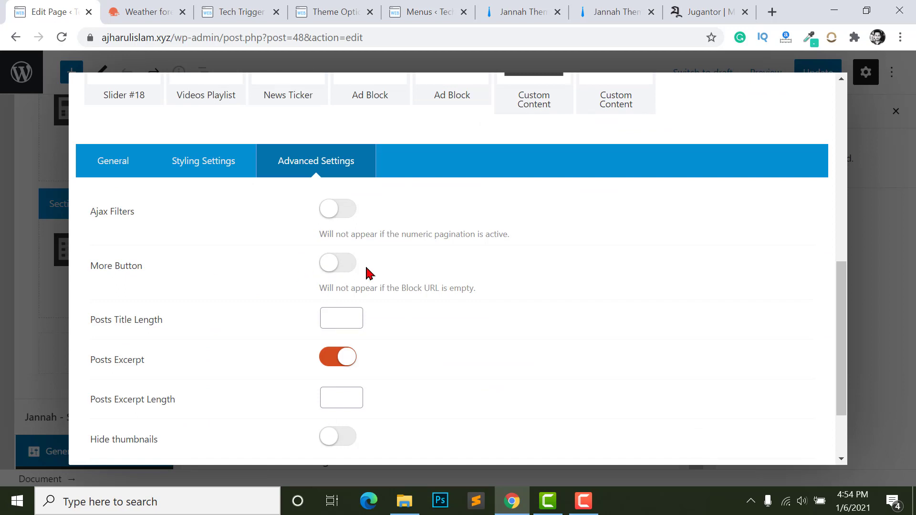
left_click(103, 157)
scroll(388, 293, "down", 2)
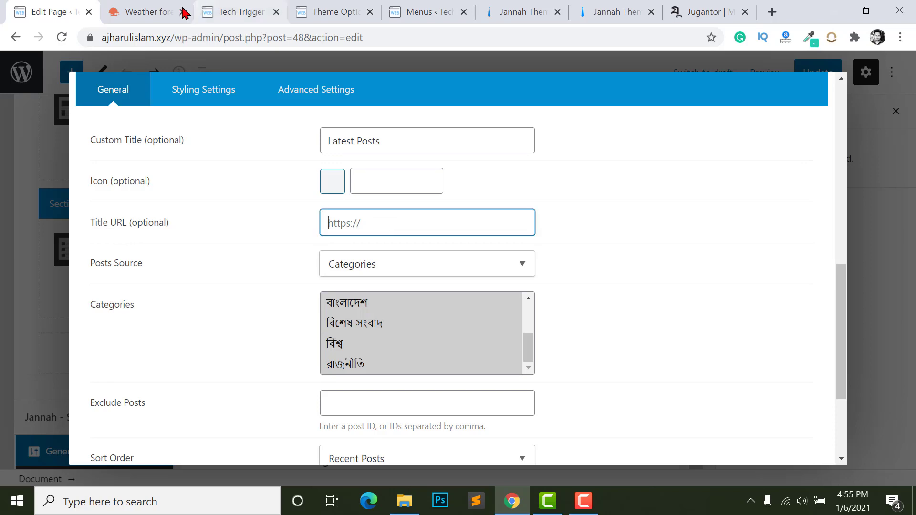
Copy the All News page's link from the Pages list and enter it as the block's Title URL.
left_click(224, 15)
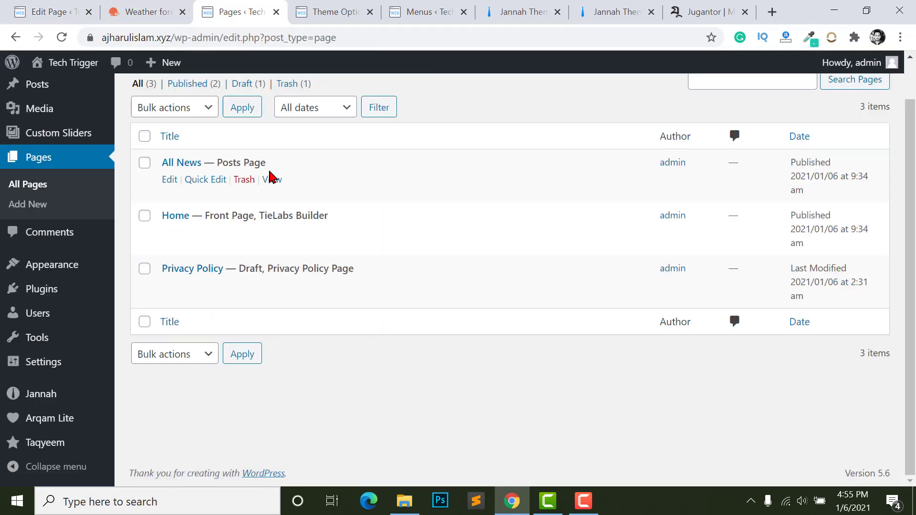
right_click(272, 180)
left_click(321, 264)
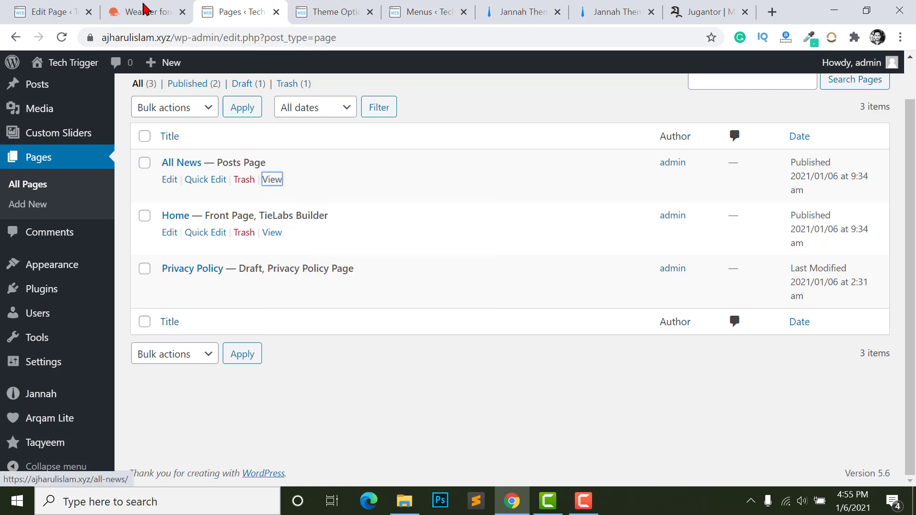
left_click(52, 12)
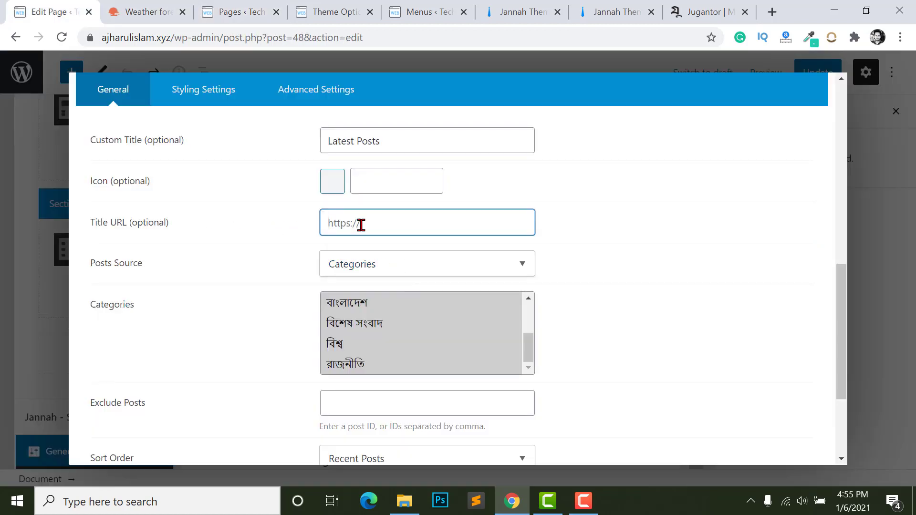
scroll(557, 264, "up", 1)
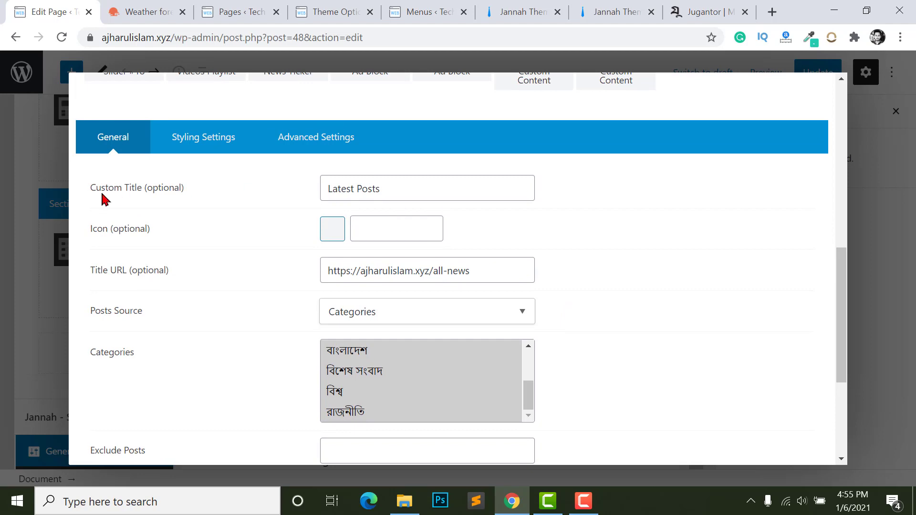
Apply the Latest Posts block settings, update the page and open the live homepage.
scroll(408, 244, "down", 1)
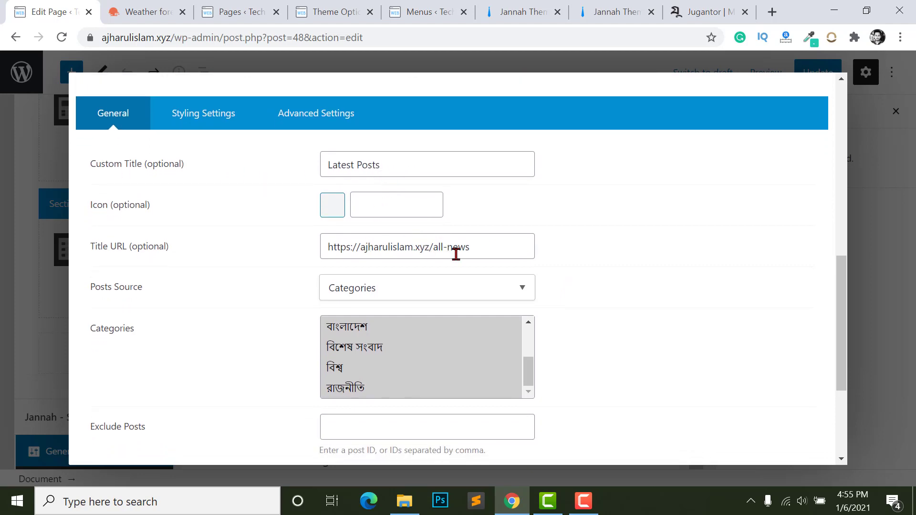
scroll(783, 407, "down", 4)
scroll(758, 143, "up", 12)
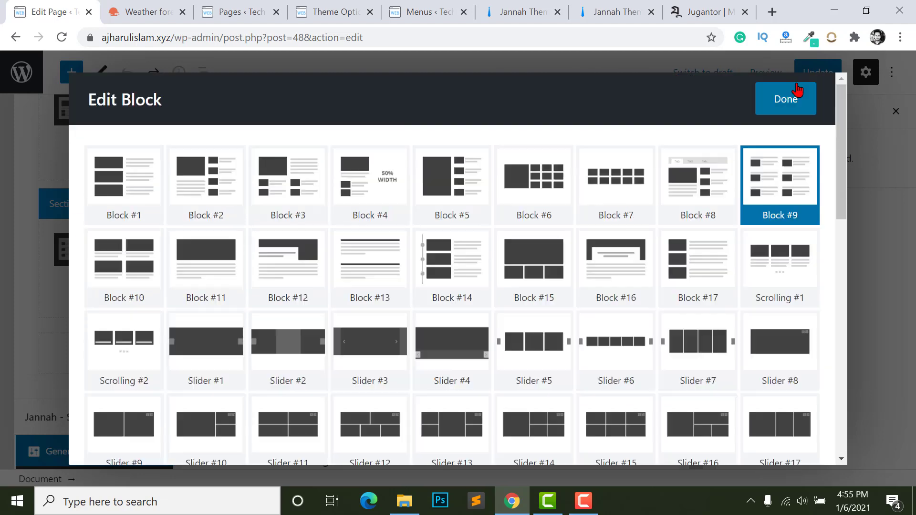
left_click(785, 103)
left_click(812, 77)
left_click(740, 71)
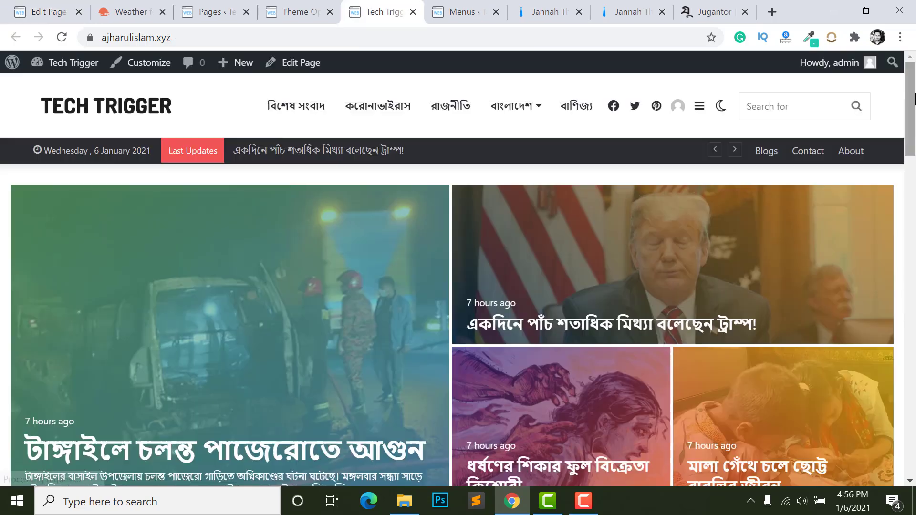
Examine the Latest Posts block on the live homepage, and follow its title to inspect the All News page's post list and sidebar.
left_click_drag(914, 100, 902, 420)
scroll(67, 217, "up", 2)
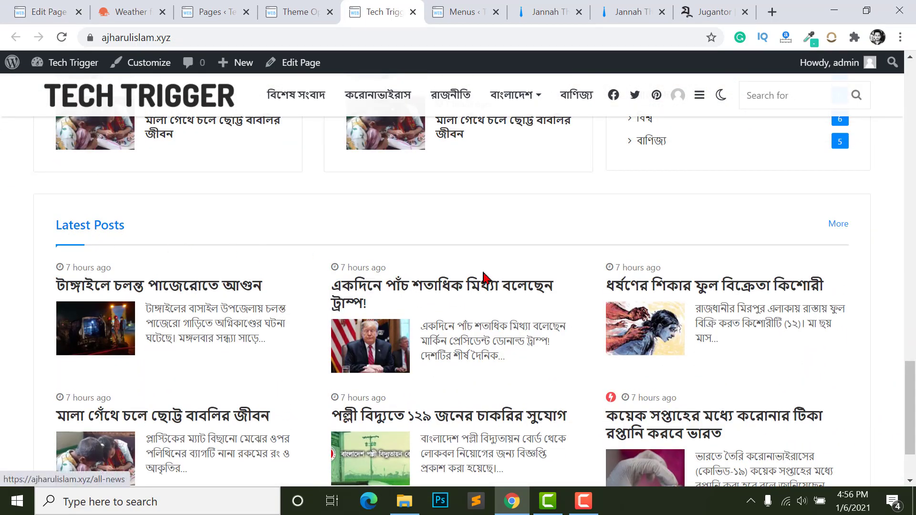
scroll(485, 277, "down", 2)
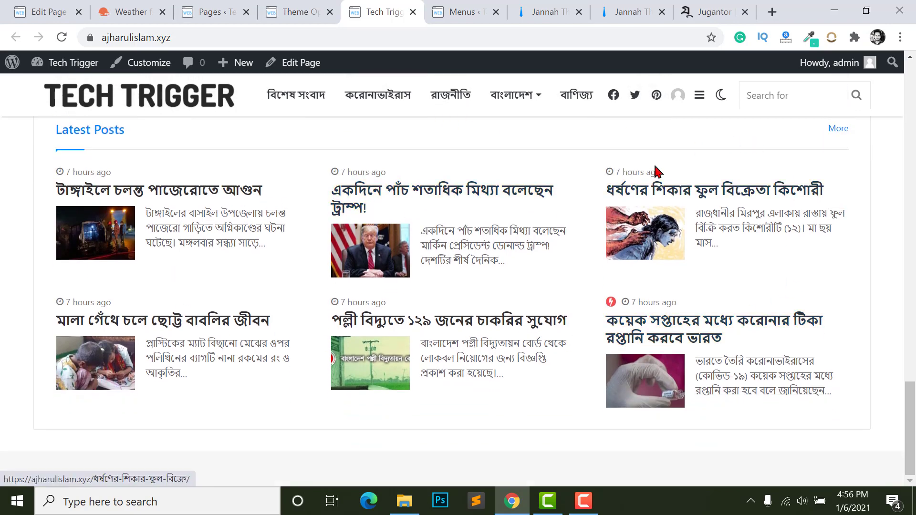
scroll(657, 170, "up", 2)
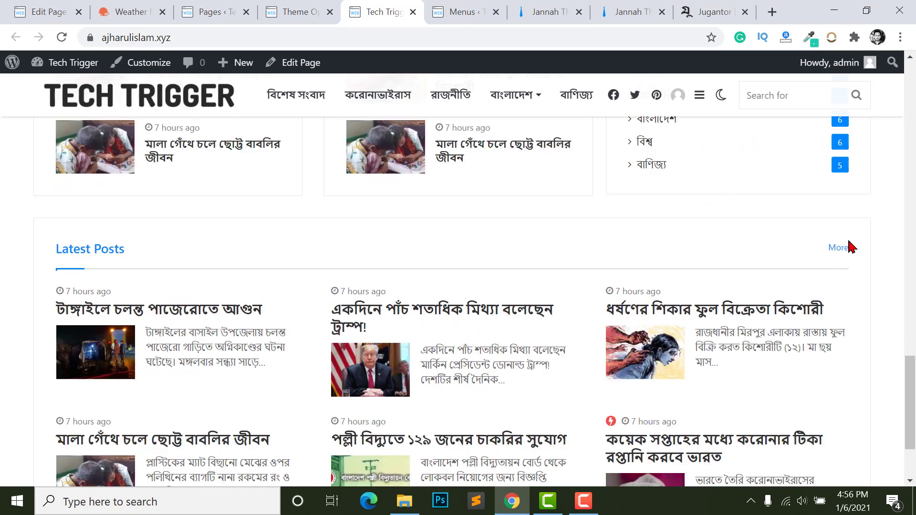
left_click(93, 250)
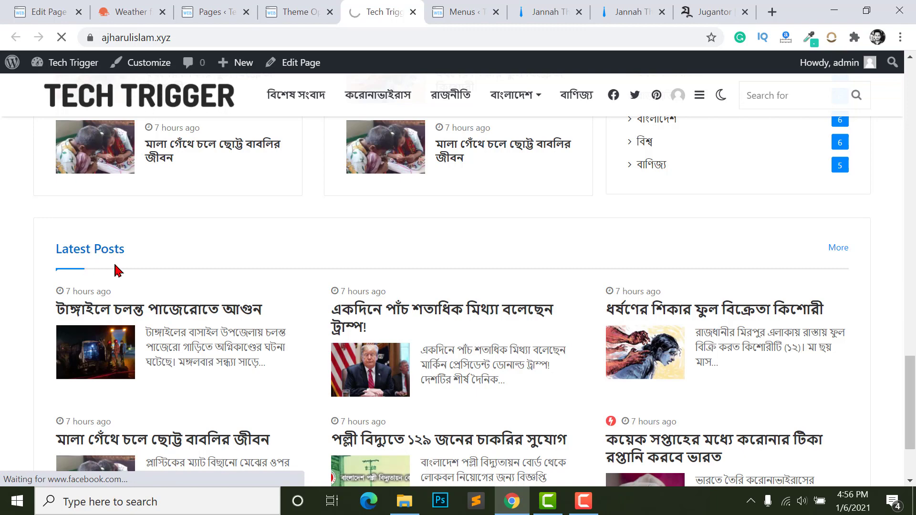
scroll(358, 253, "down", 4)
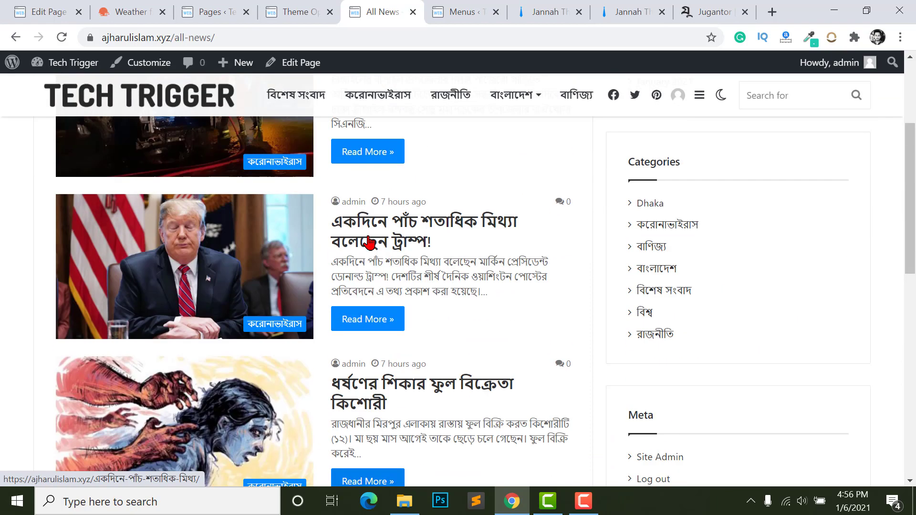
scroll(815, 235, "up", 4)
scroll(687, 278, "down", 3)
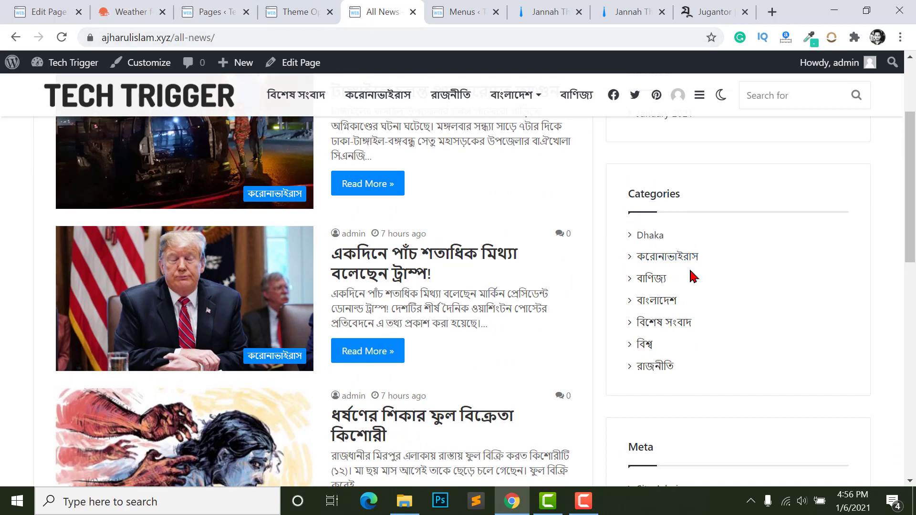
scroll(668, 267, "up", 3)
Open the site's widget management and delete the Archives widget from the Primary Widget Area.
left_click(286, 10)
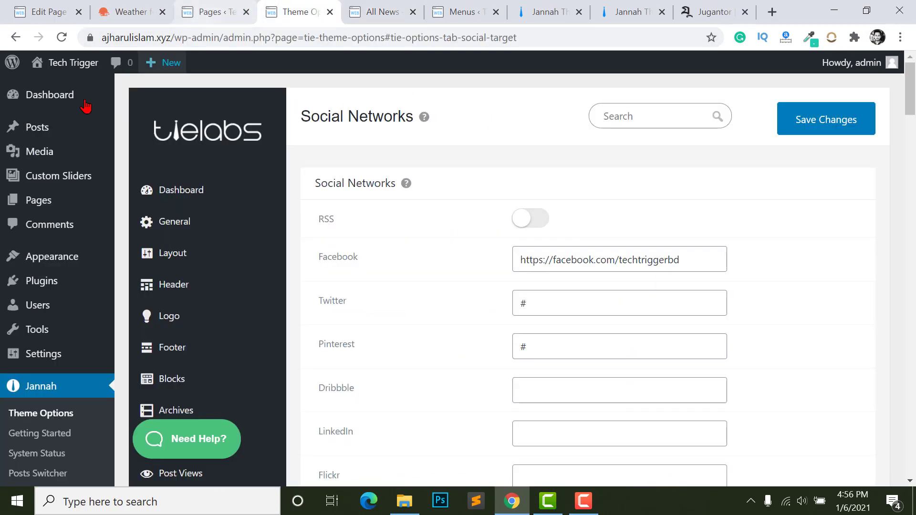
mouse_move(52, 257)
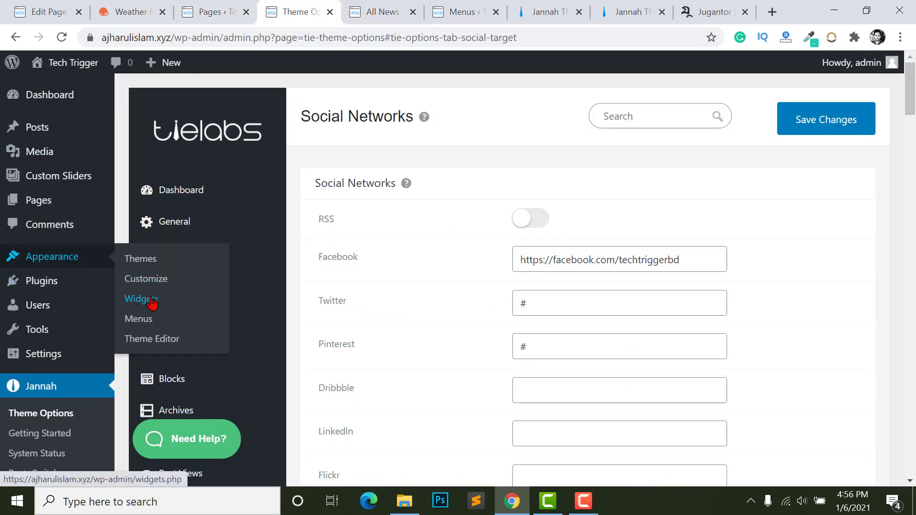
left_click(151, 302)
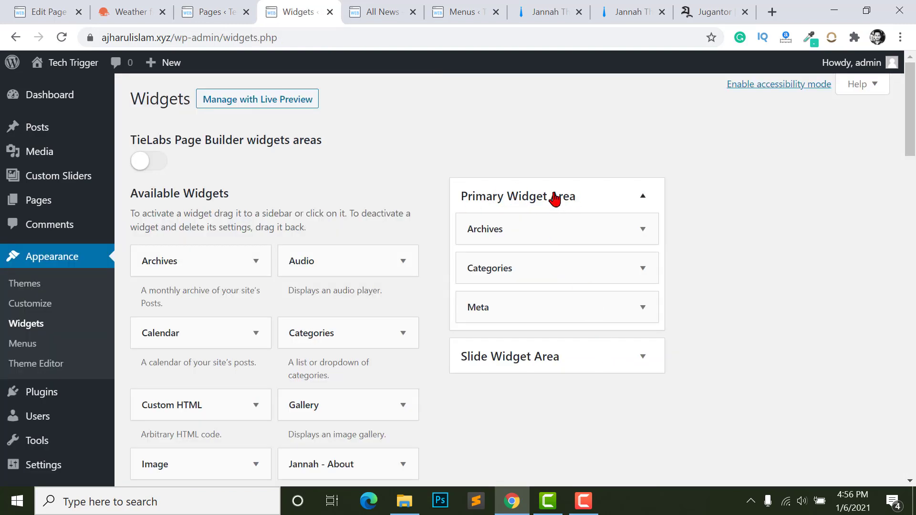
scroll(492, 231, "down", 1)
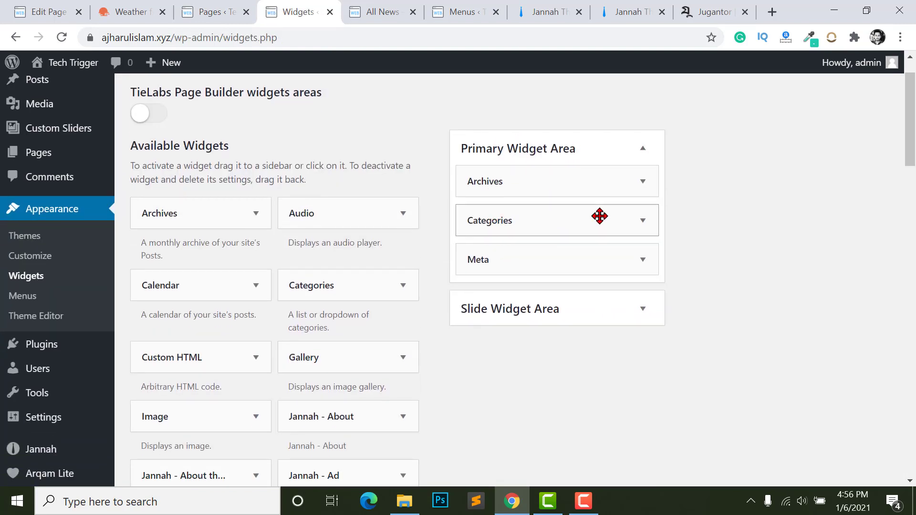
left_click(644, 187)
scroll(480, 245, "down", 2)
left_click(483, 207)
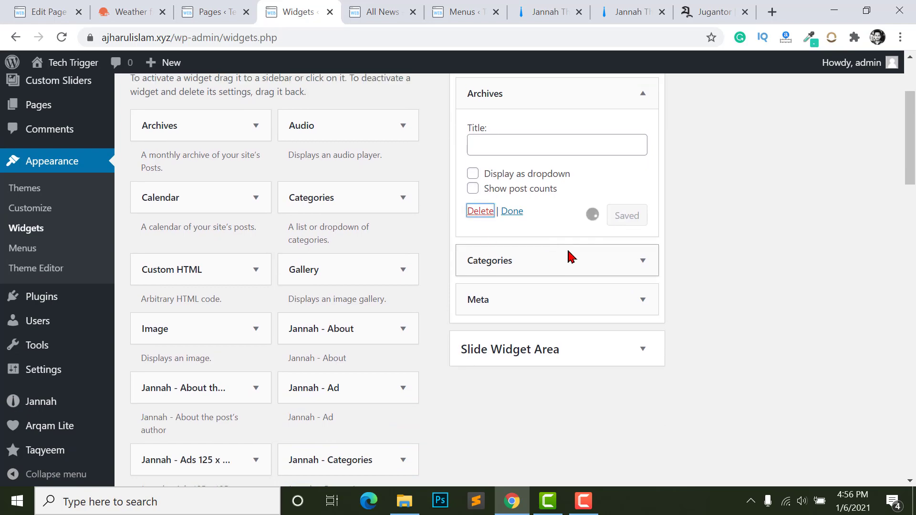
Delete the Categories and Meta widgets from the Primary Widget Area.
scroll(649, 235, "up", 3)
left_click(645, 206)
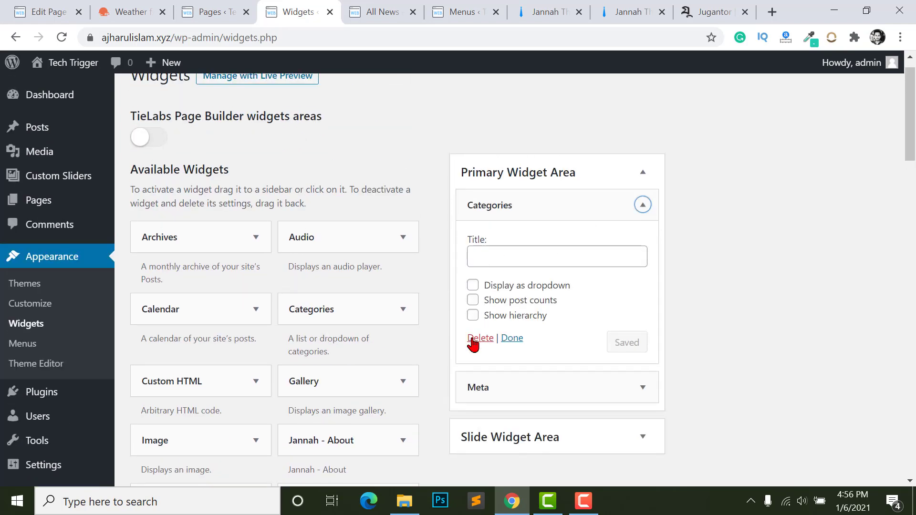
left_click(643, 205)
scroll(347, 224, "down", 5)
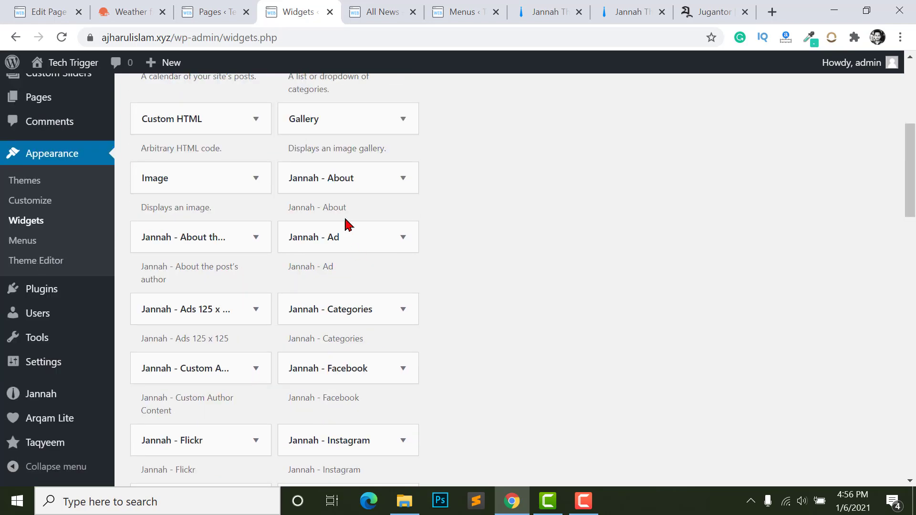
Add the Jannah - Categories widget to the Primary Widget Area, and place the Jannah - Posts list widget above it.
left_click_drag(334, 297, 522, 205)
scroll(515, 242, "up", 3)
scroll(327, 433, "down", 6)
left_click_drag(338, 421, 507, 182)
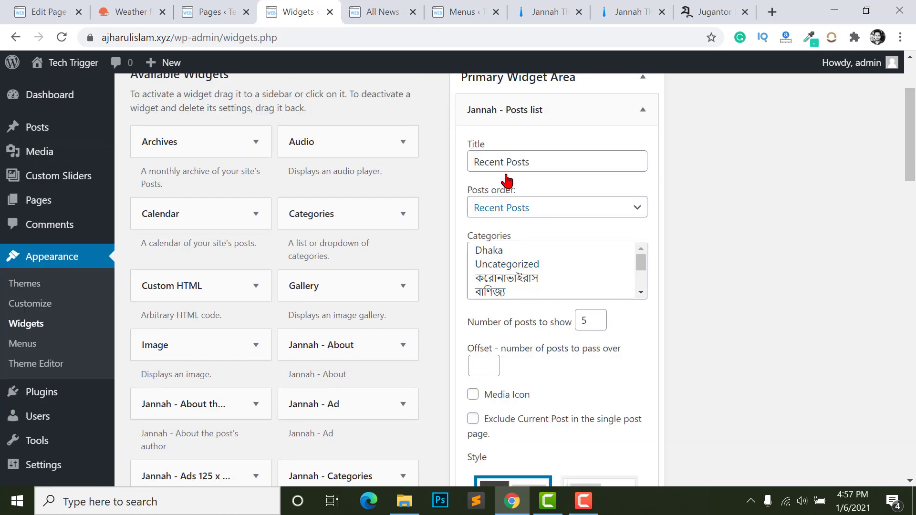
Enable Media Icon for the Recent Posts widget, check its style and pagination options, and save it.
scroll(511, 239, "down", 4)
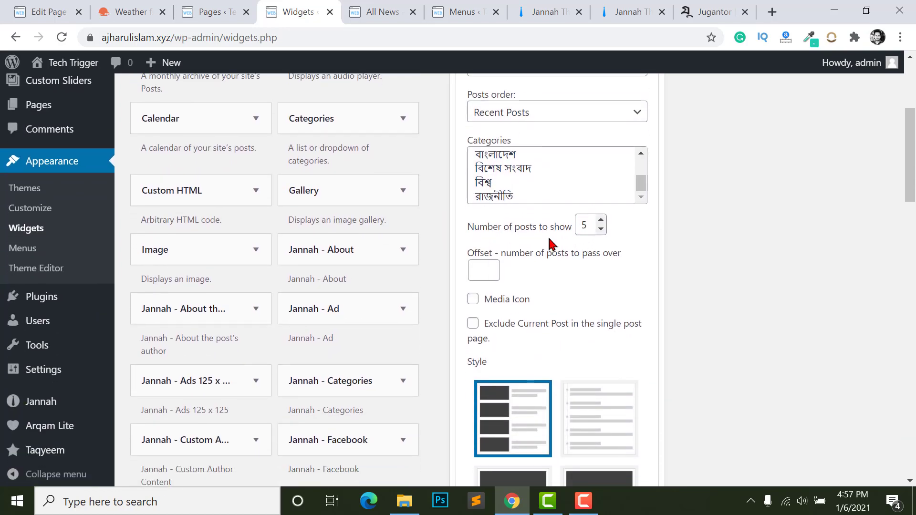
scroll(486, 200, "down", 2)
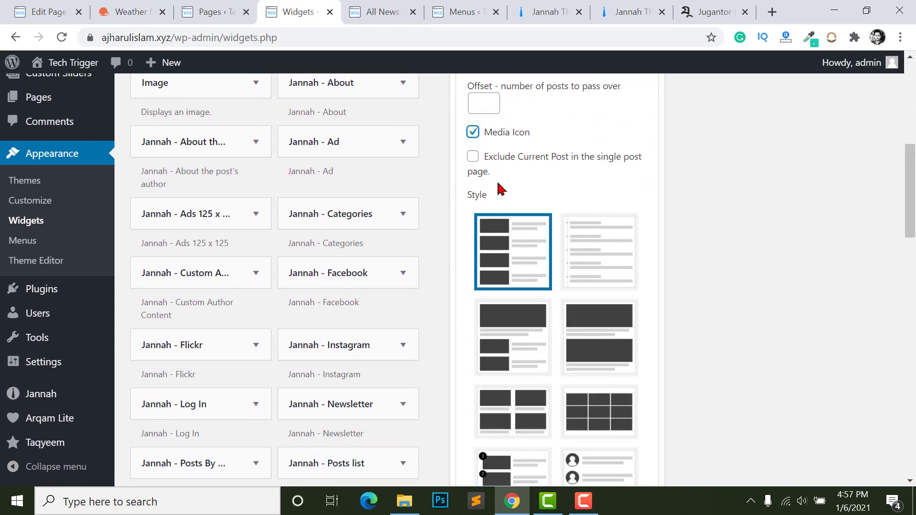
scroll(501, 189, "down", 2)
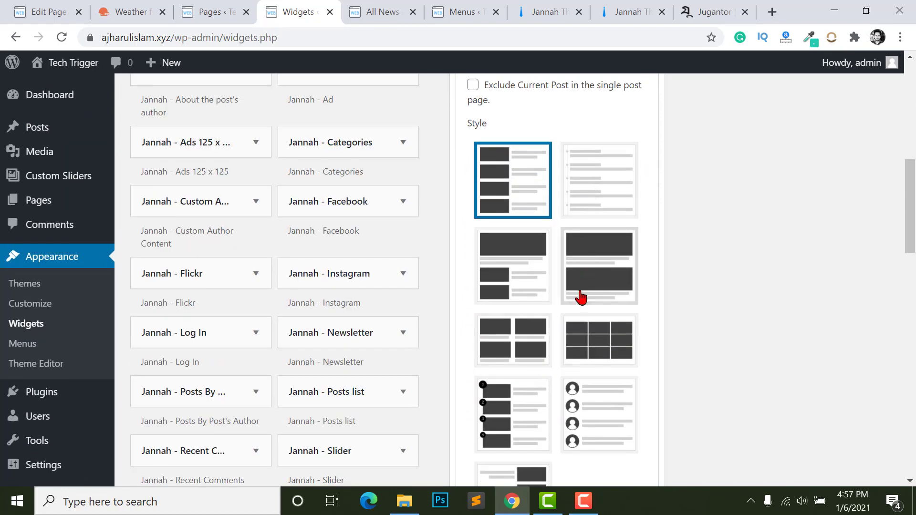
scroll(517, 188, "down", 5)
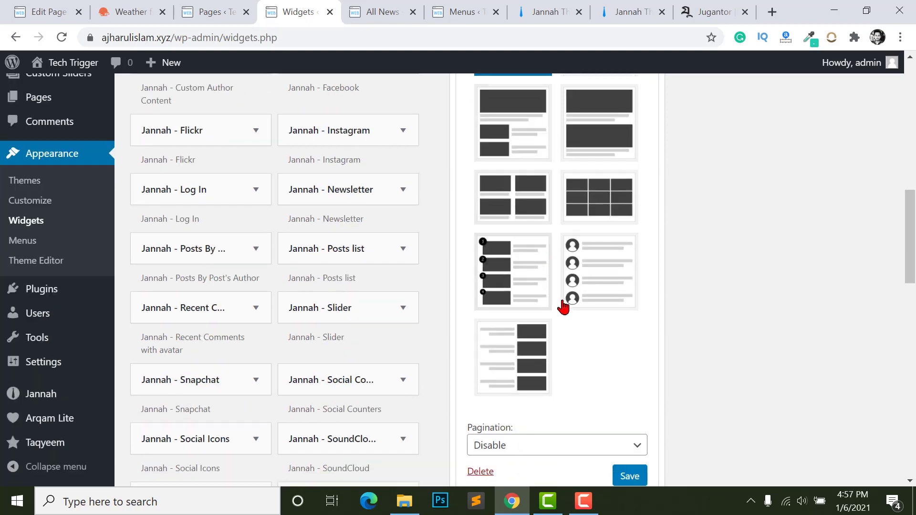
Reload the live All News page and examine the Recent Posts and Categories widgets in its sidebar.
left_click(356, 7)
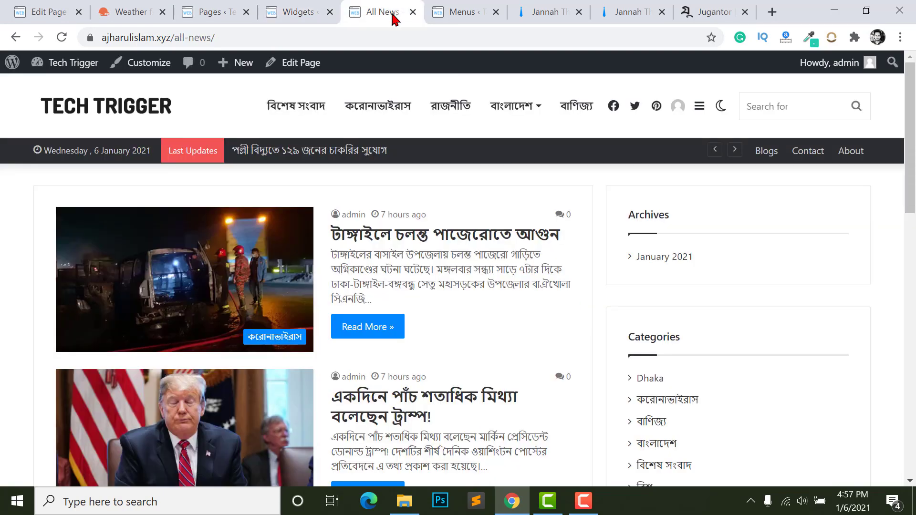
left_click(61, 37)
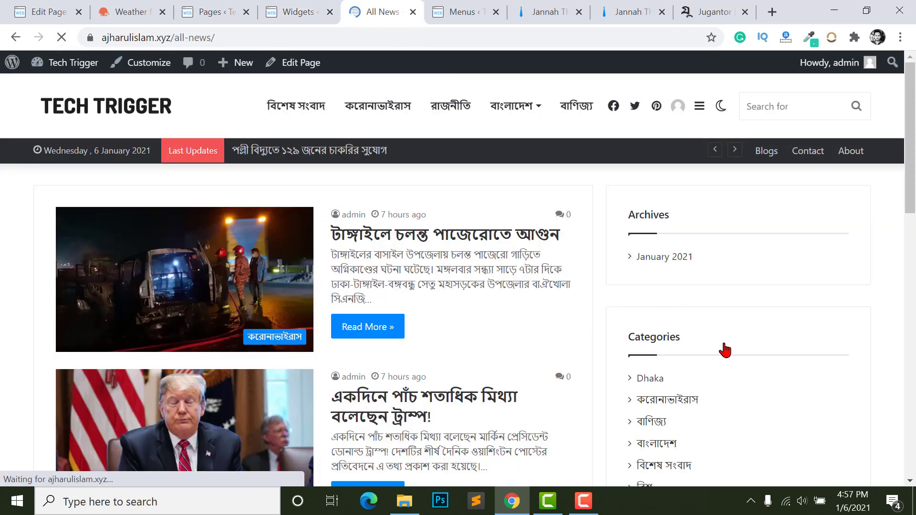
scroll(705, 310, "down", 5)
scroll(711, 311, "down", 4)
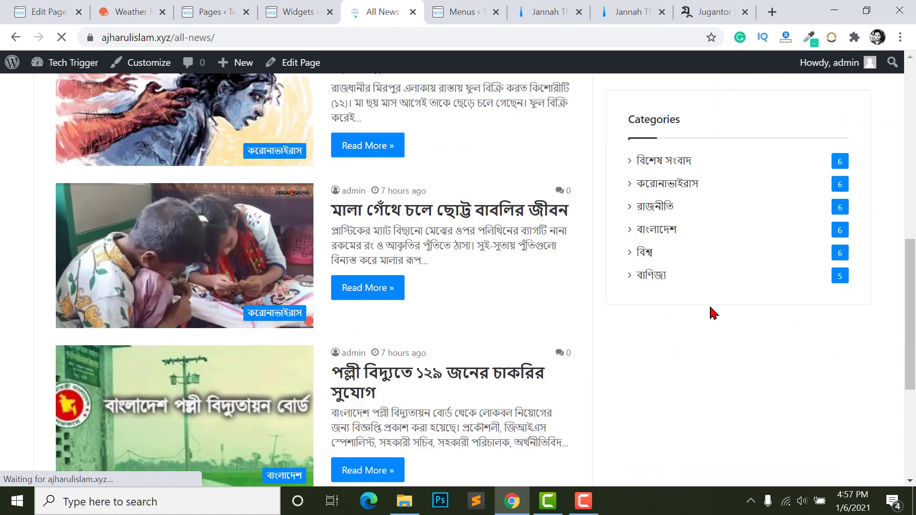
scroll(701, 286, "up", 9)
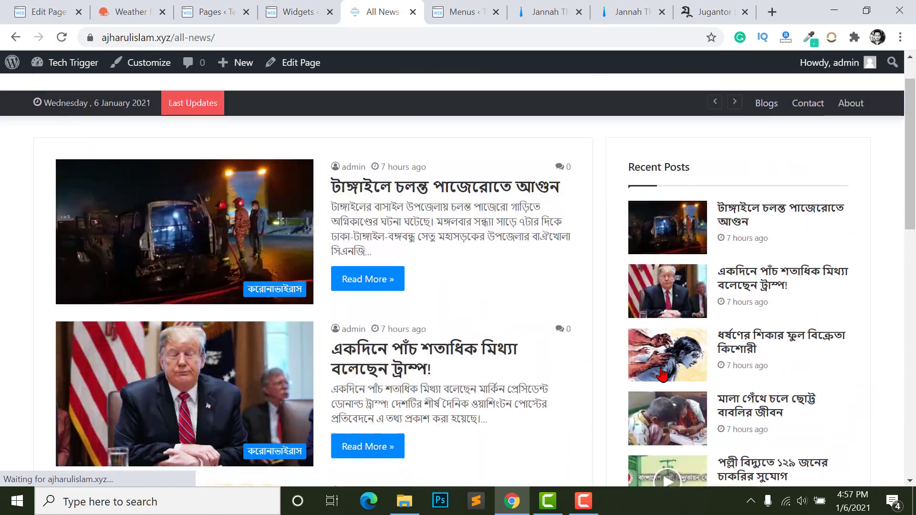
scroll(664, 365, "down", 9)
scroll(491, 302, "up", 9)
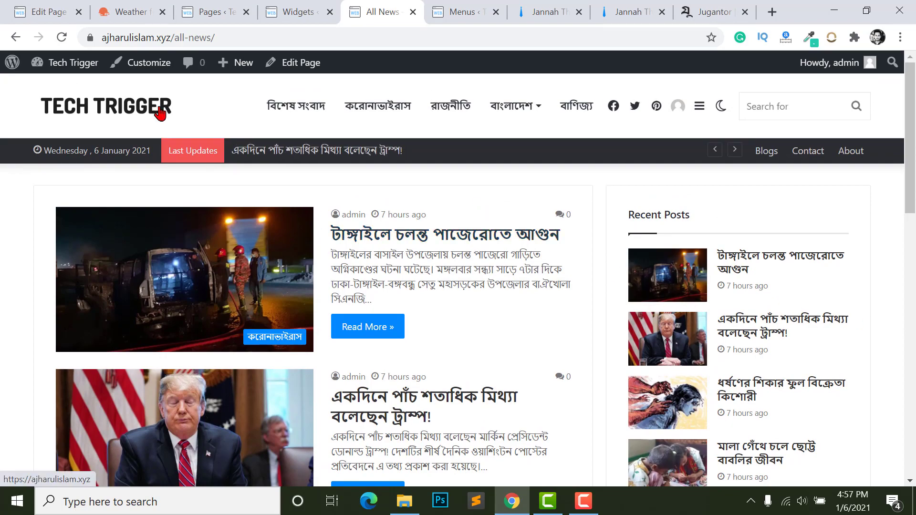
Open the live homepage from the site logo and examine its Latest Posts section and sidebar categories.
left_click(153, 104)
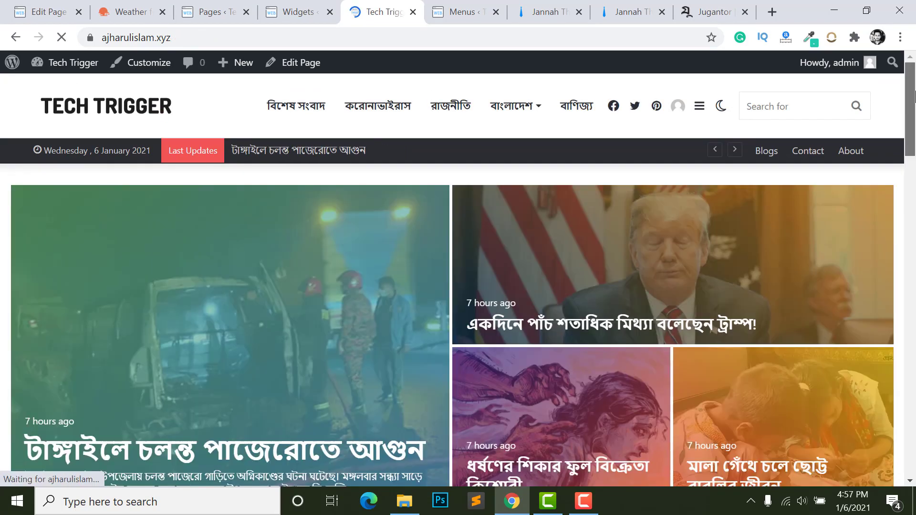
left_click_drag(914, 97, 915, 403)
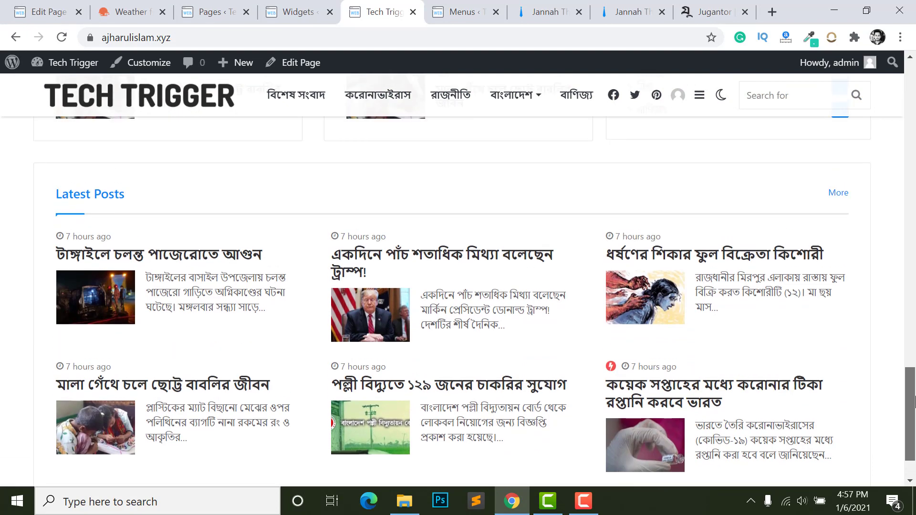
scroll(824, 353, "down", 2)
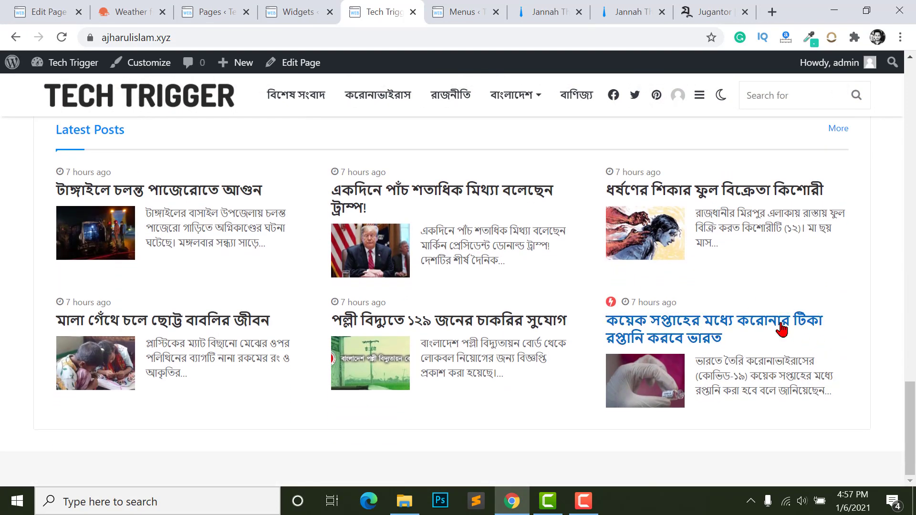
scroll(748, 301, "up", 5)
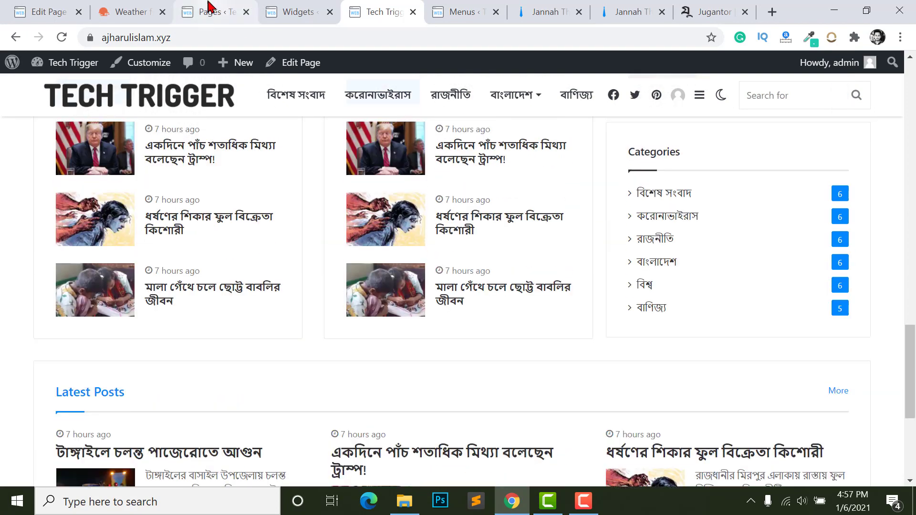
Return to the homepage editor, close the open block settings and review the page's sections and blocks.
left_click(212, 11)
left_click(12, 18)
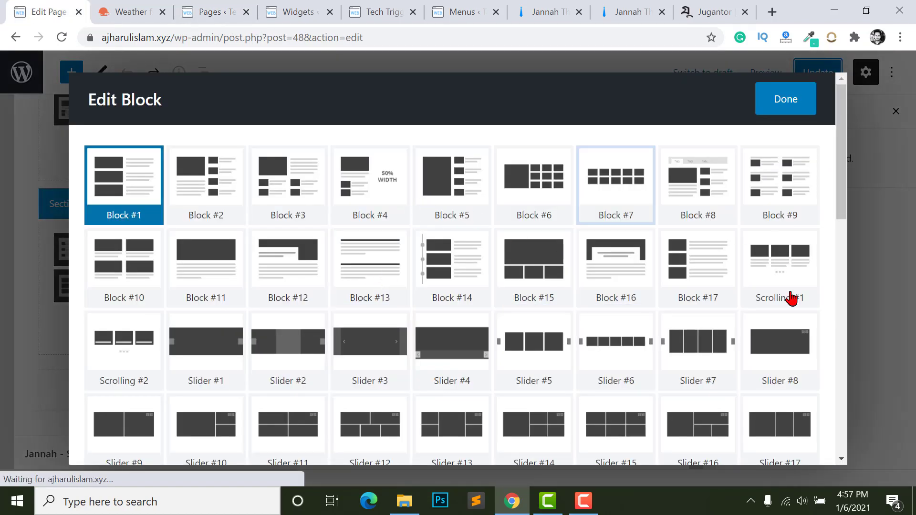
scroll(791, 298, "down", 3)
scroll(734, 202, "up", 3)
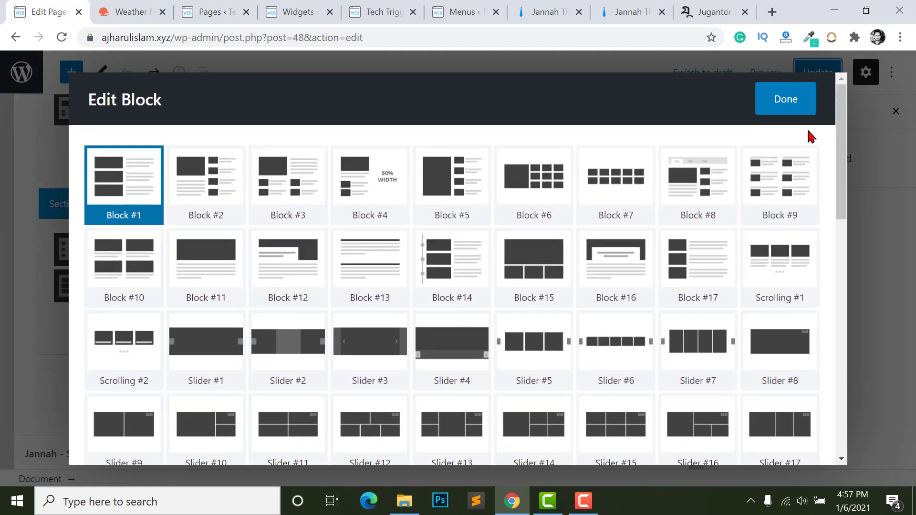
left_click(793, 102)
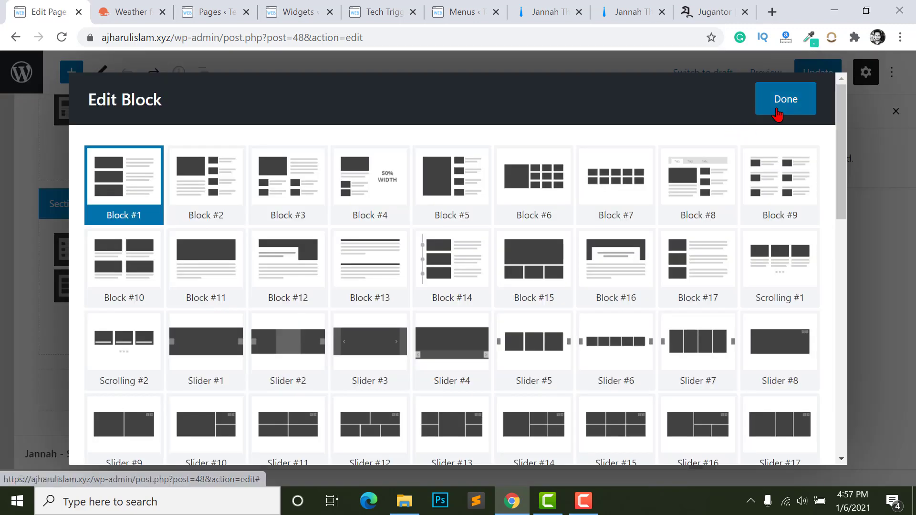
left_click(780, 110)
left_click(598, 286)
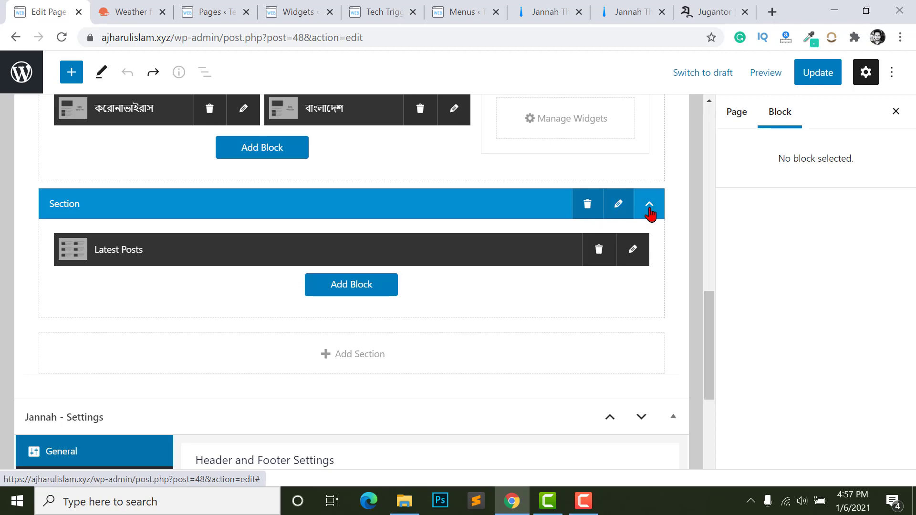
scroll(651, 213, "up", 5)
scroll(419, 309, "down", 5)
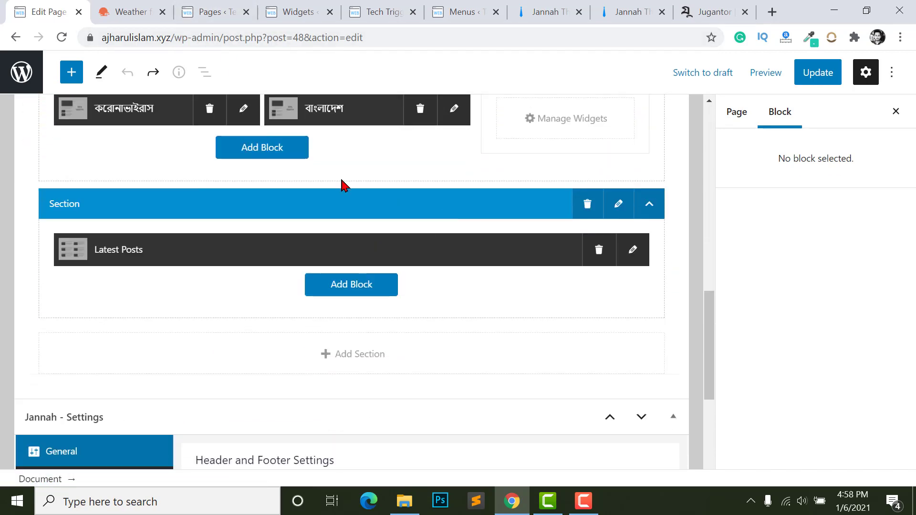
scroll(186, 188, "up", 1)
Review the live homepage's layout, and compare it with the footer and header of the Jannah demo site.
left_click(374, 13)
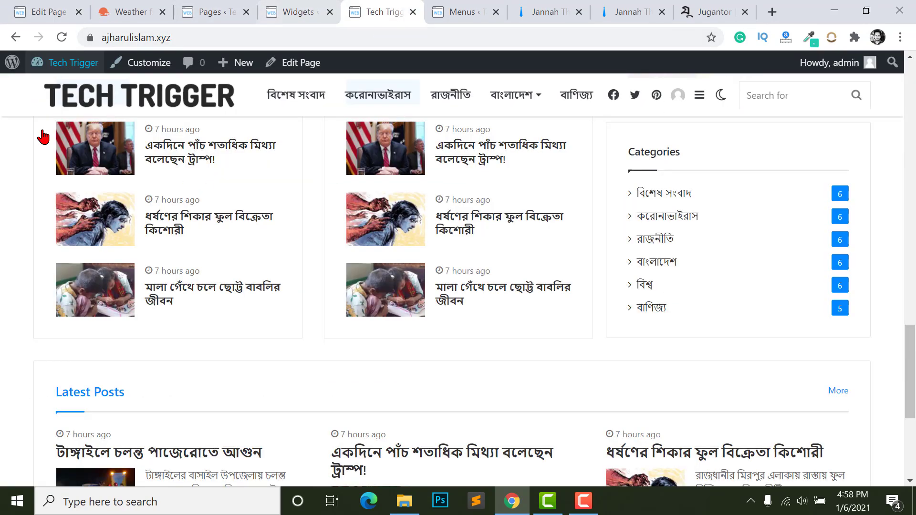
scroll(857, 286, "down", 5)
left_click_drag(909, 420, 913, 88)
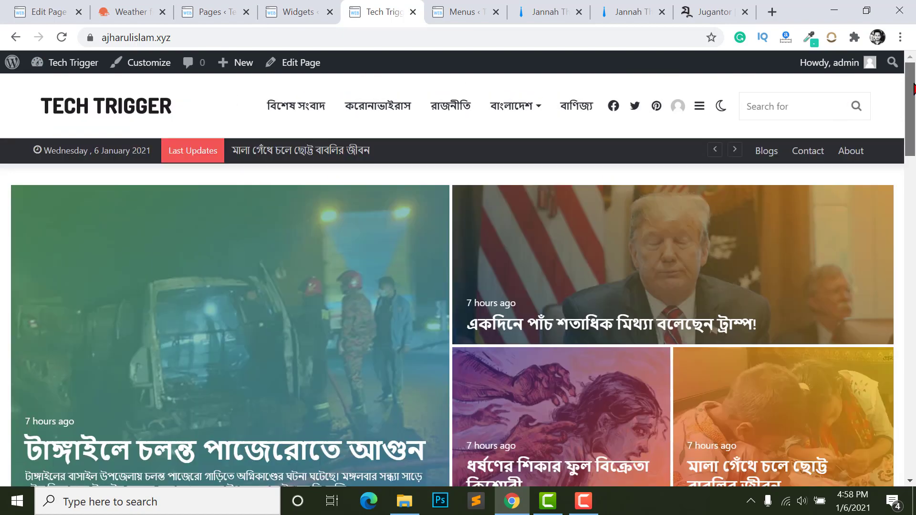
scroll(913, 91, "down", 5)
left_click(549, 12)
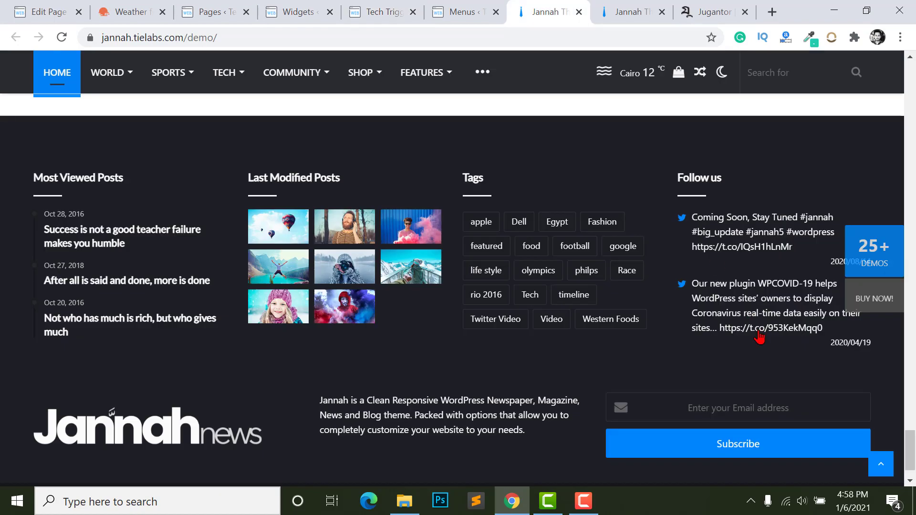
left_click(880, 463)
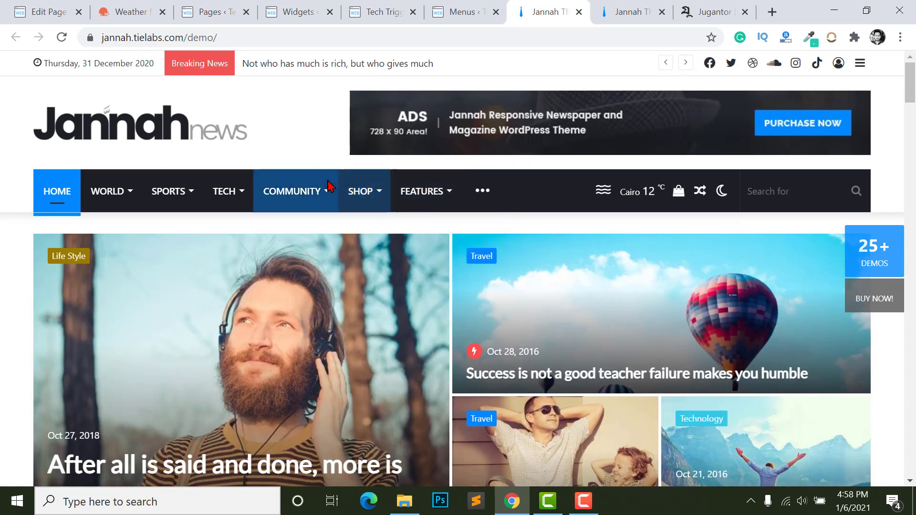
Look through the setting categories in the Jannah theme options and open the AMP settings.
left_click(295, 12)
scroll(197, 258, "down", 5)
scroll(195, 265, "down", 5)
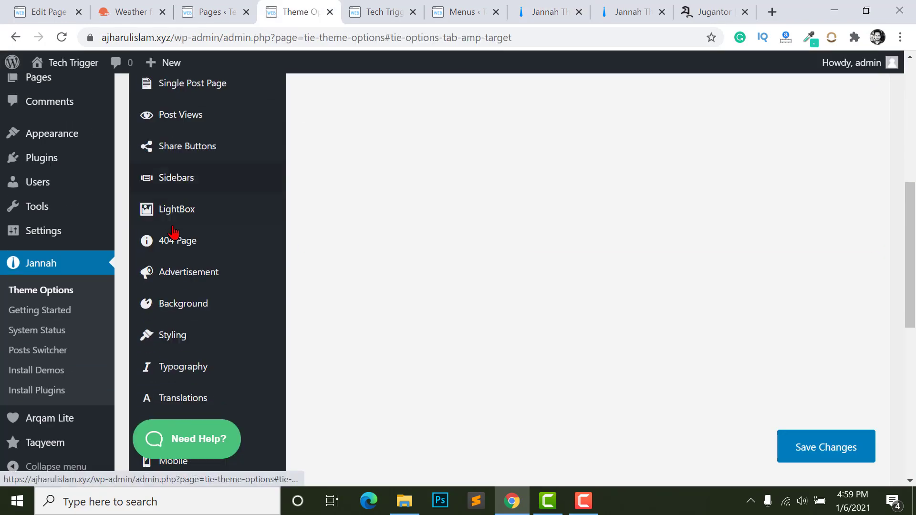
scroll(191, 257, "down", 4)
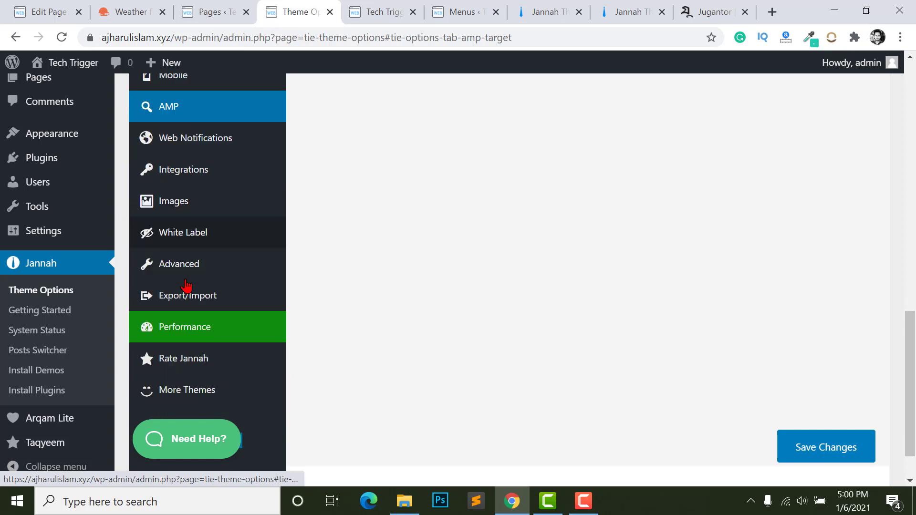
scroll(186, 292, "up", 4)
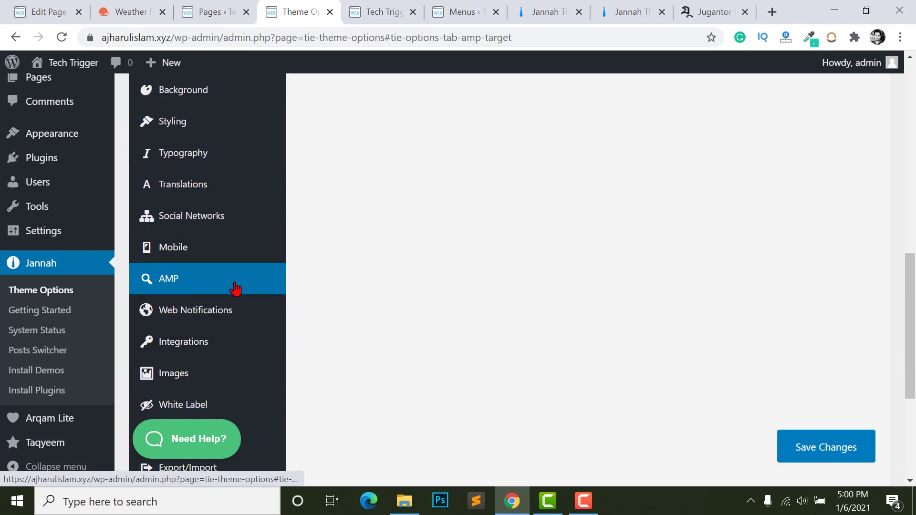
left_click(235, 288)
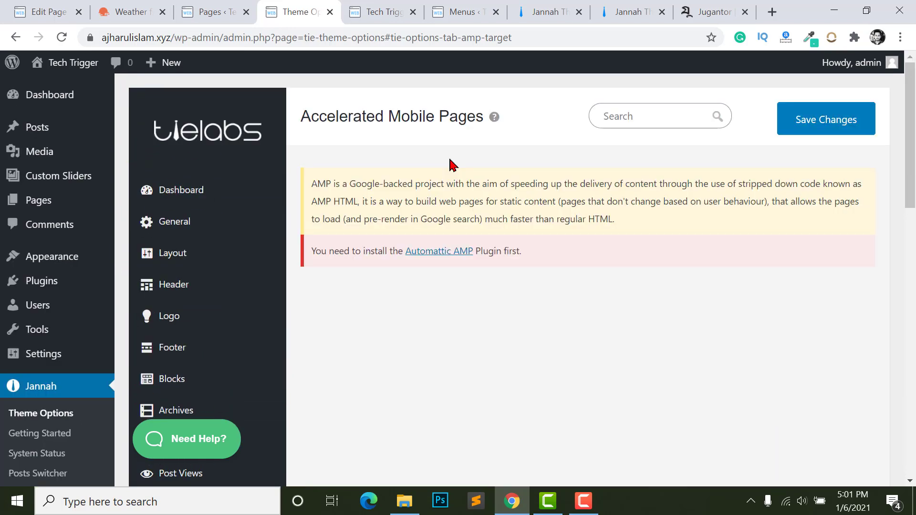